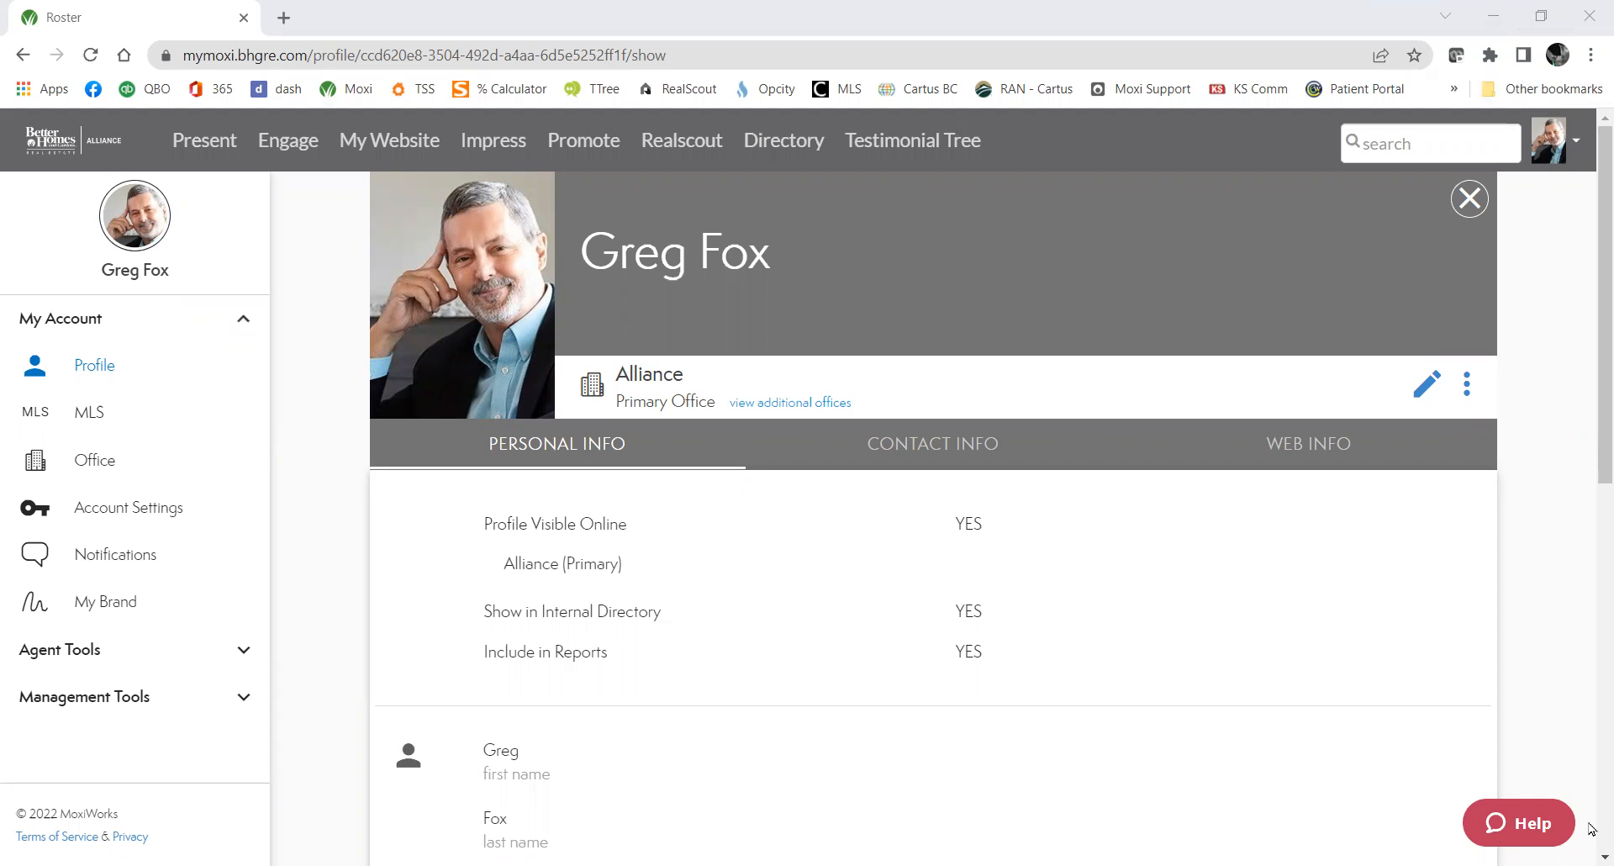
Switch the logged-in user to the first individual agent listed below the company account.
{"action": "left_click", "coordinate": [1576, 142]}
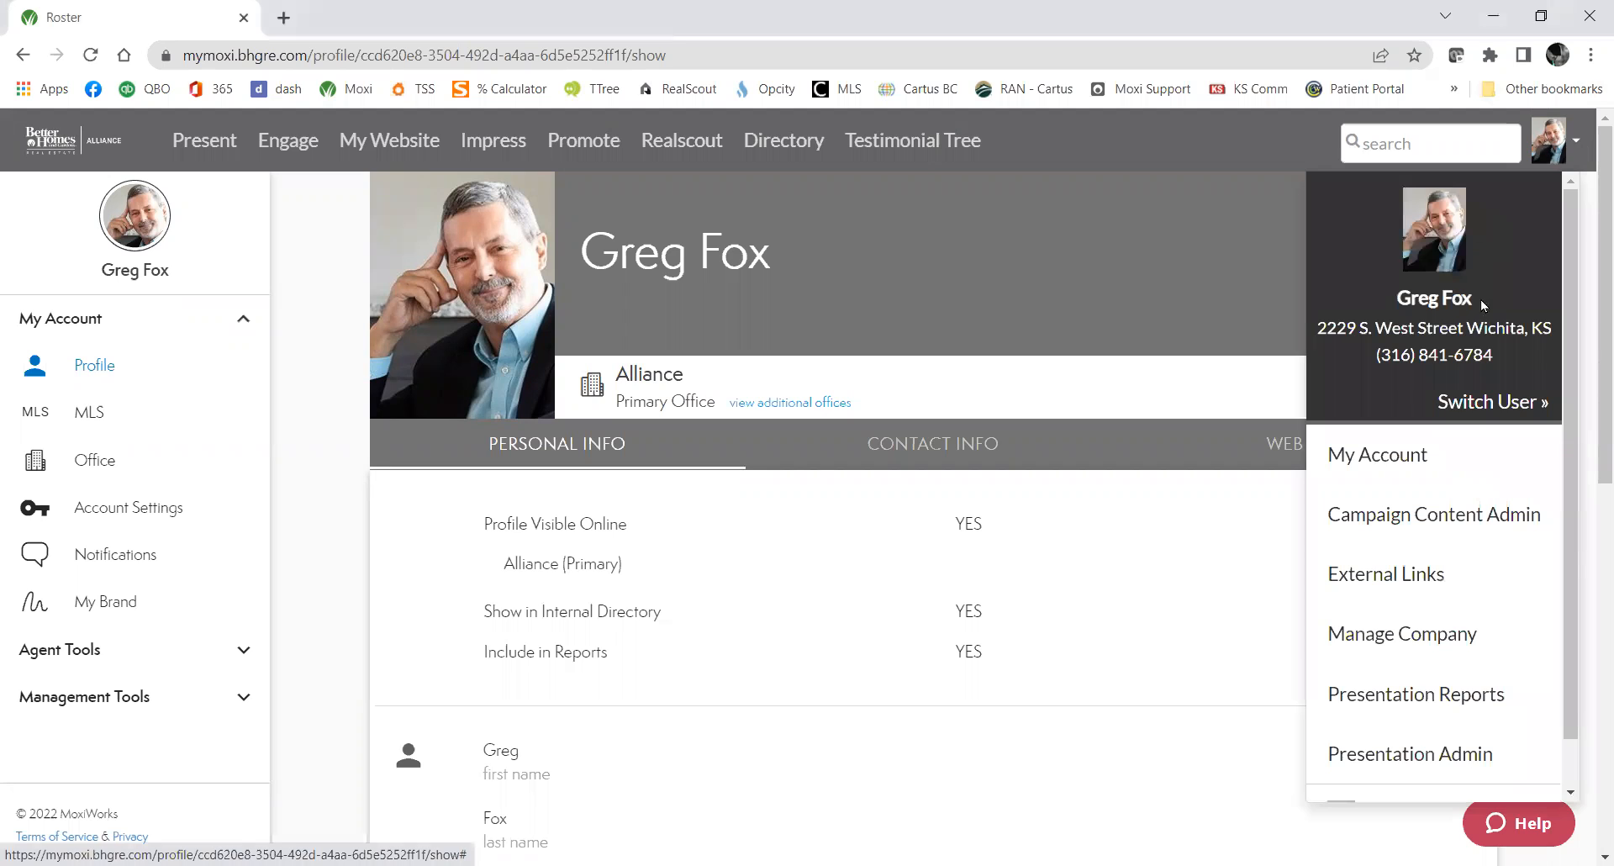
{"action": "left_click", "coordinate": [1539, 407]}
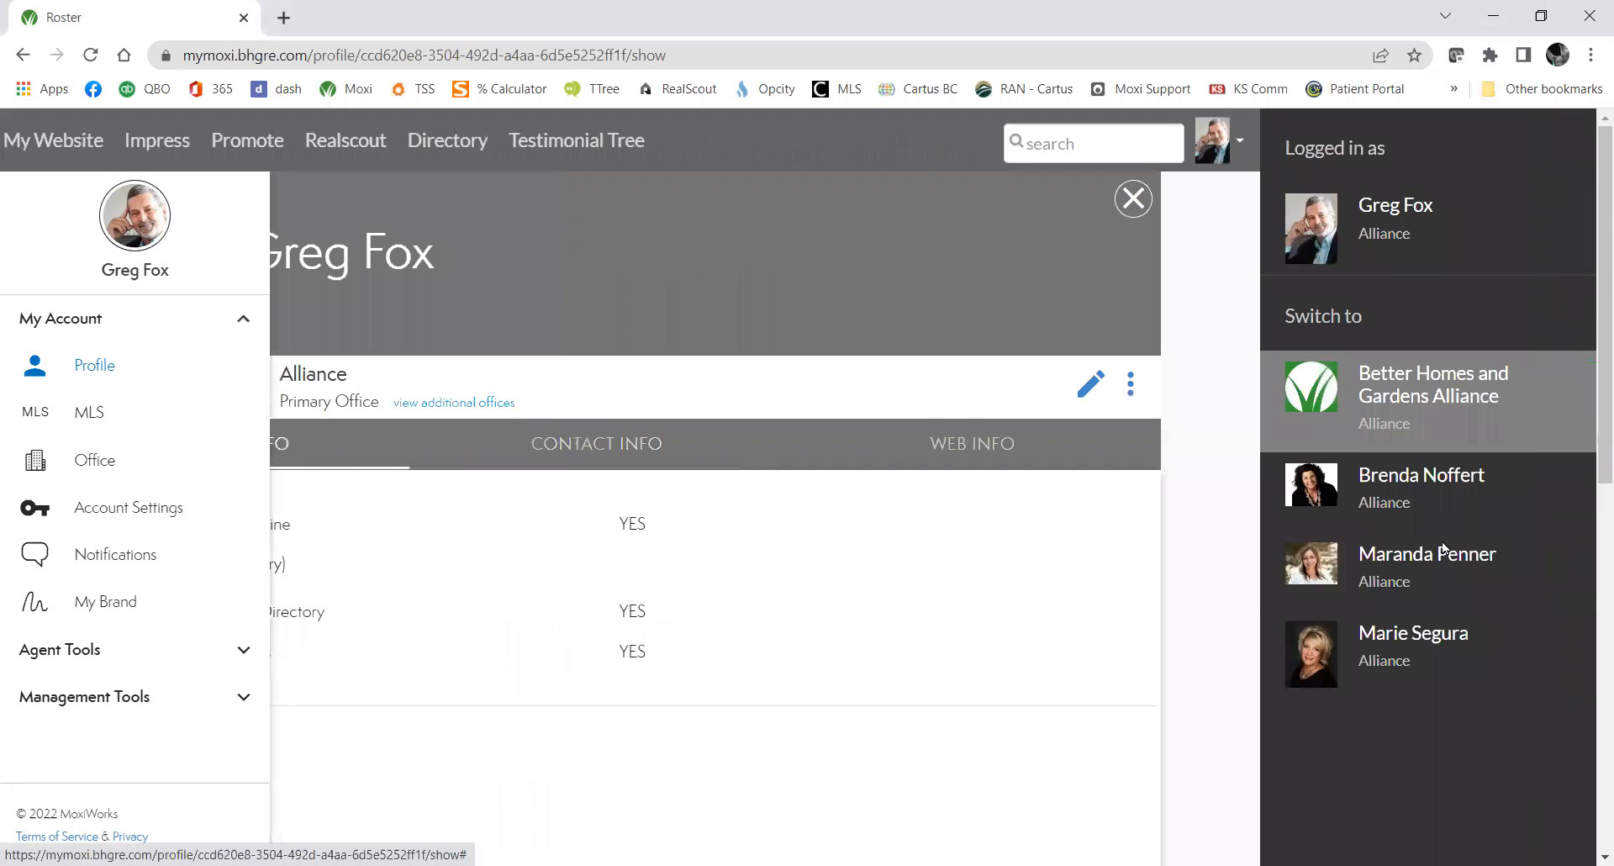
{"action": "left_click", "coordinate": [1441, 475]}
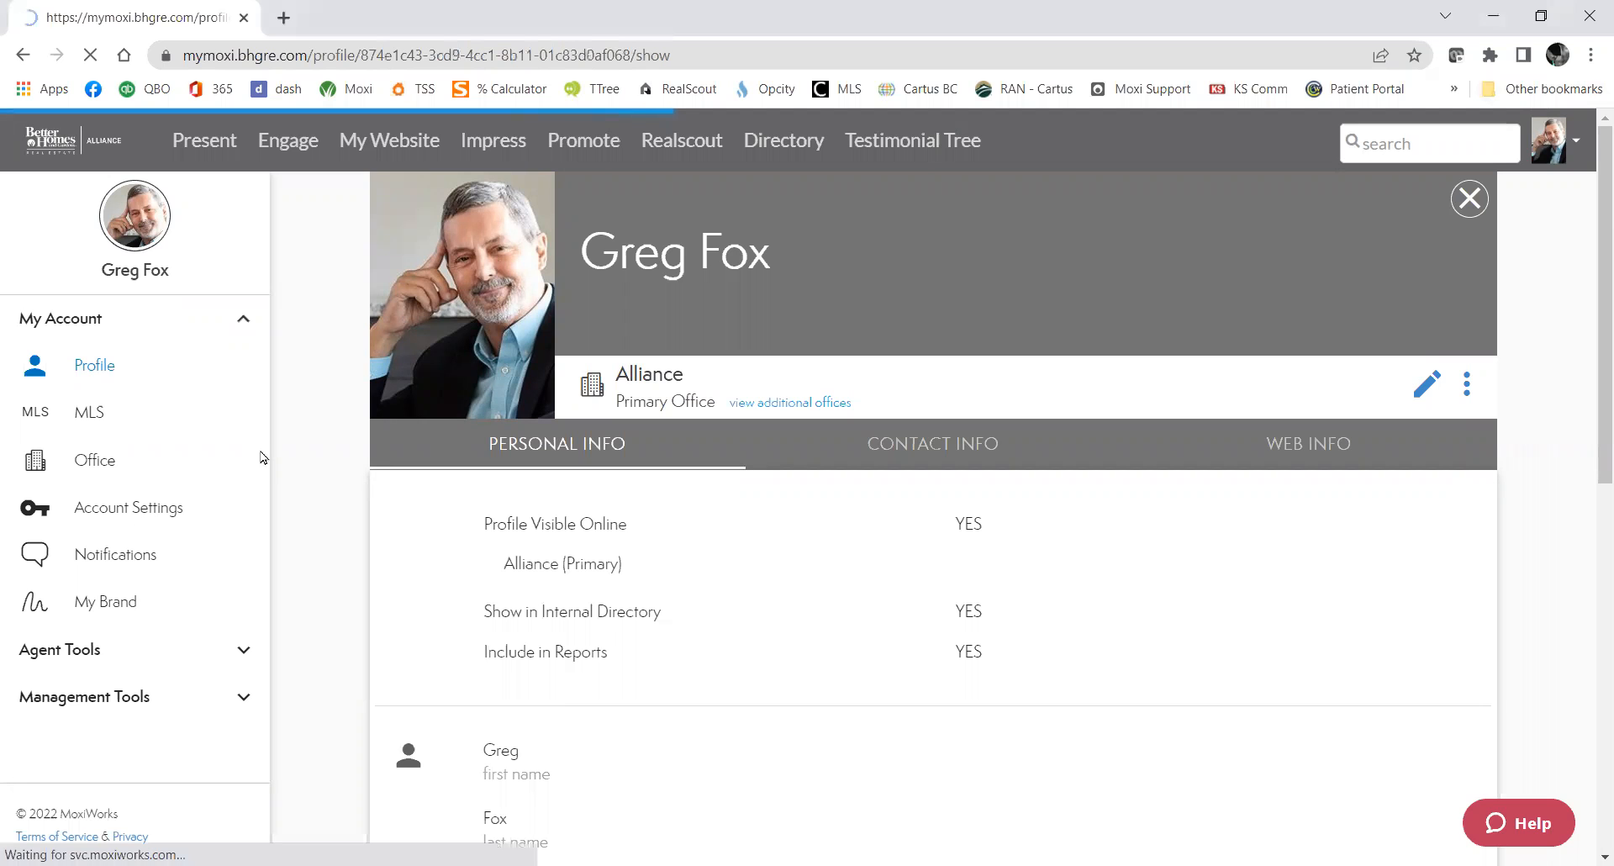
Look over the agent's profile web info and the tools available under Agent Tools.
{"action": "left_click", "coordinate": [87, 515]}
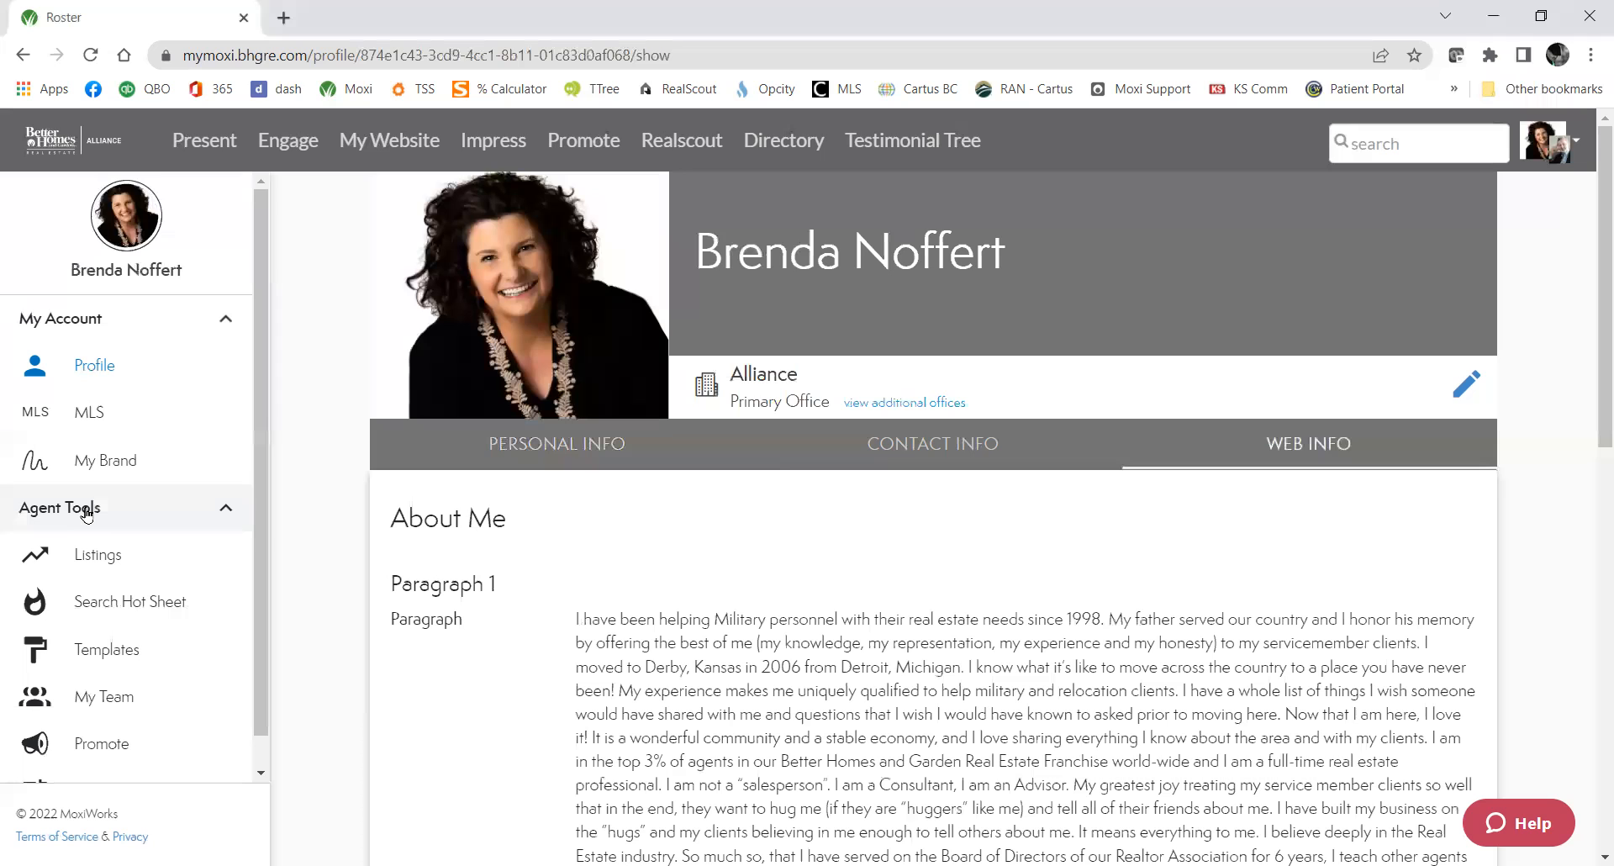
{"action": "left_click", "coordinate": [86, 514]}
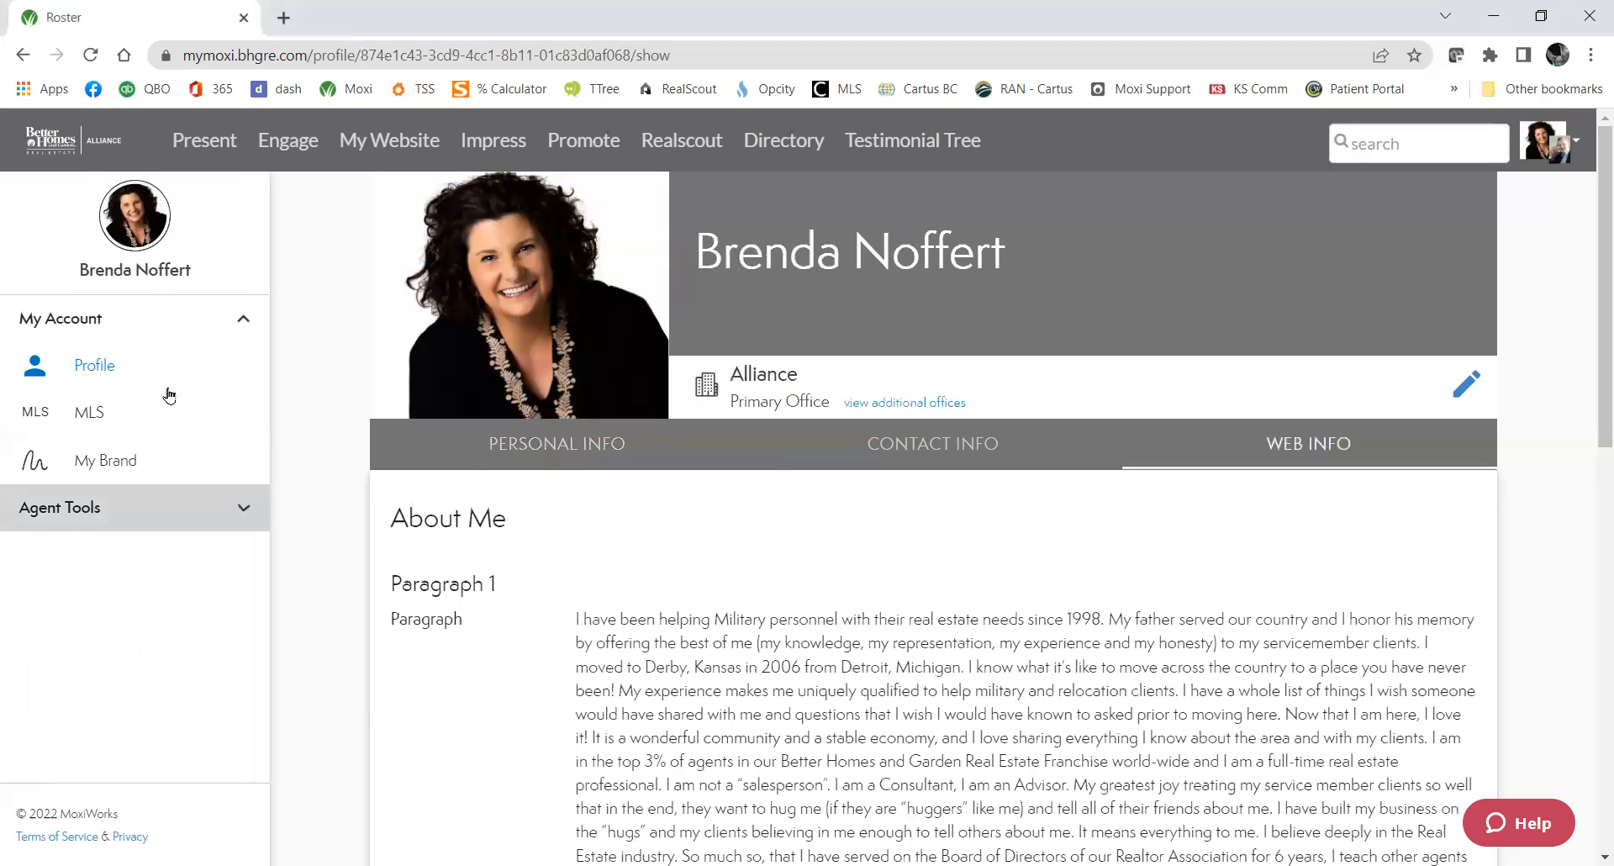
{"action": "scroll", "coordinate": [154, 405], "scroll_direction": "down", "scroll_amount": 5}
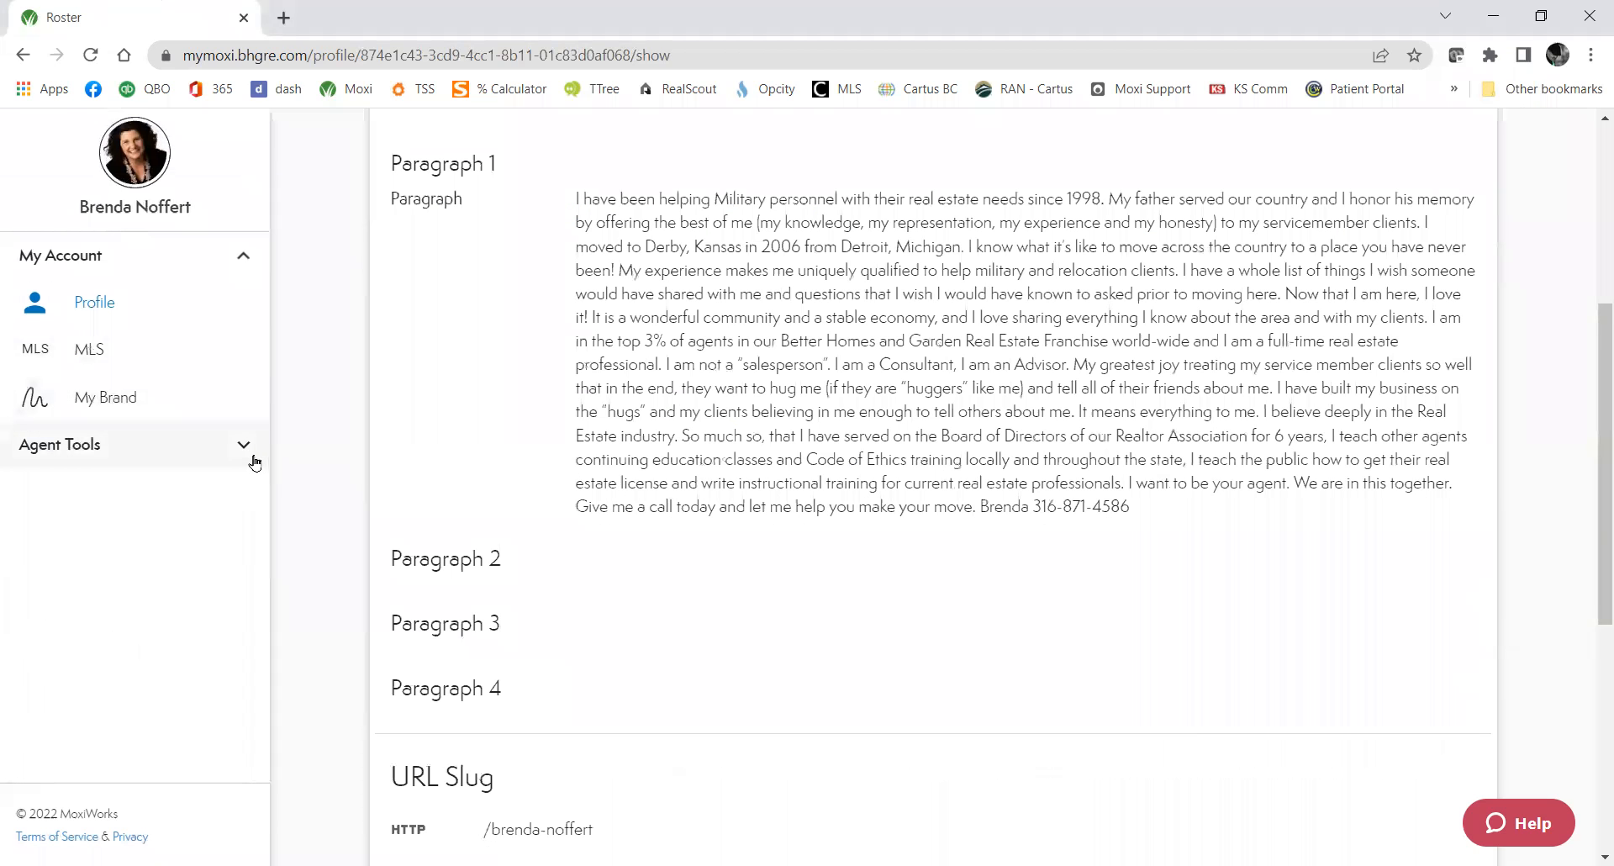
{"action": "left_click", "coordinate": [245, 448]}
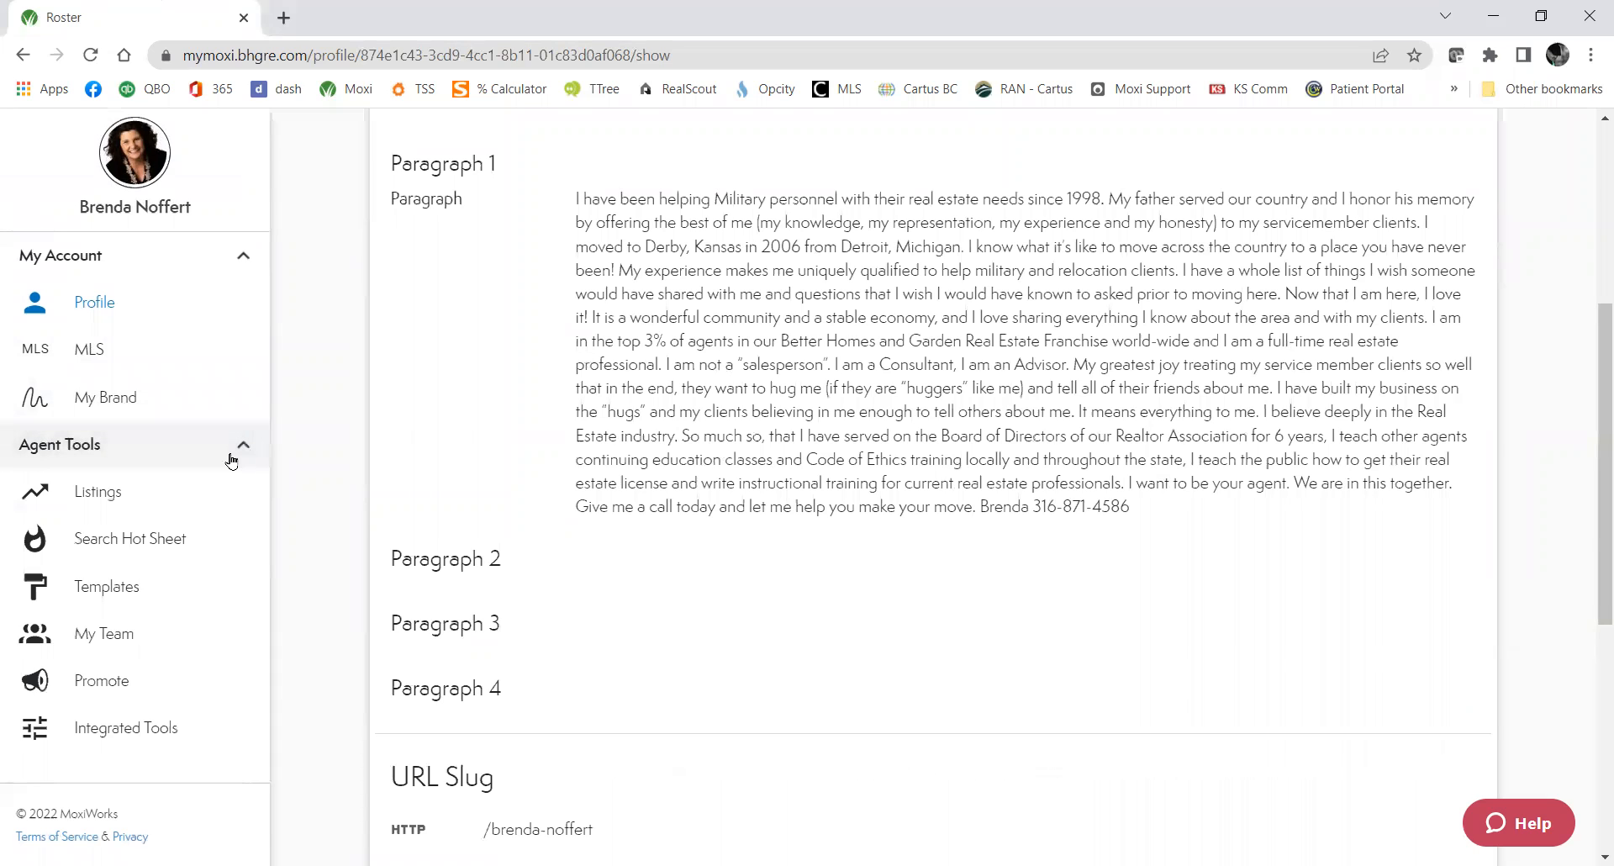
{"action": "scroll", "coordinate": [227, 460], "scroll_direction": "down", "scroll_amount": 3}
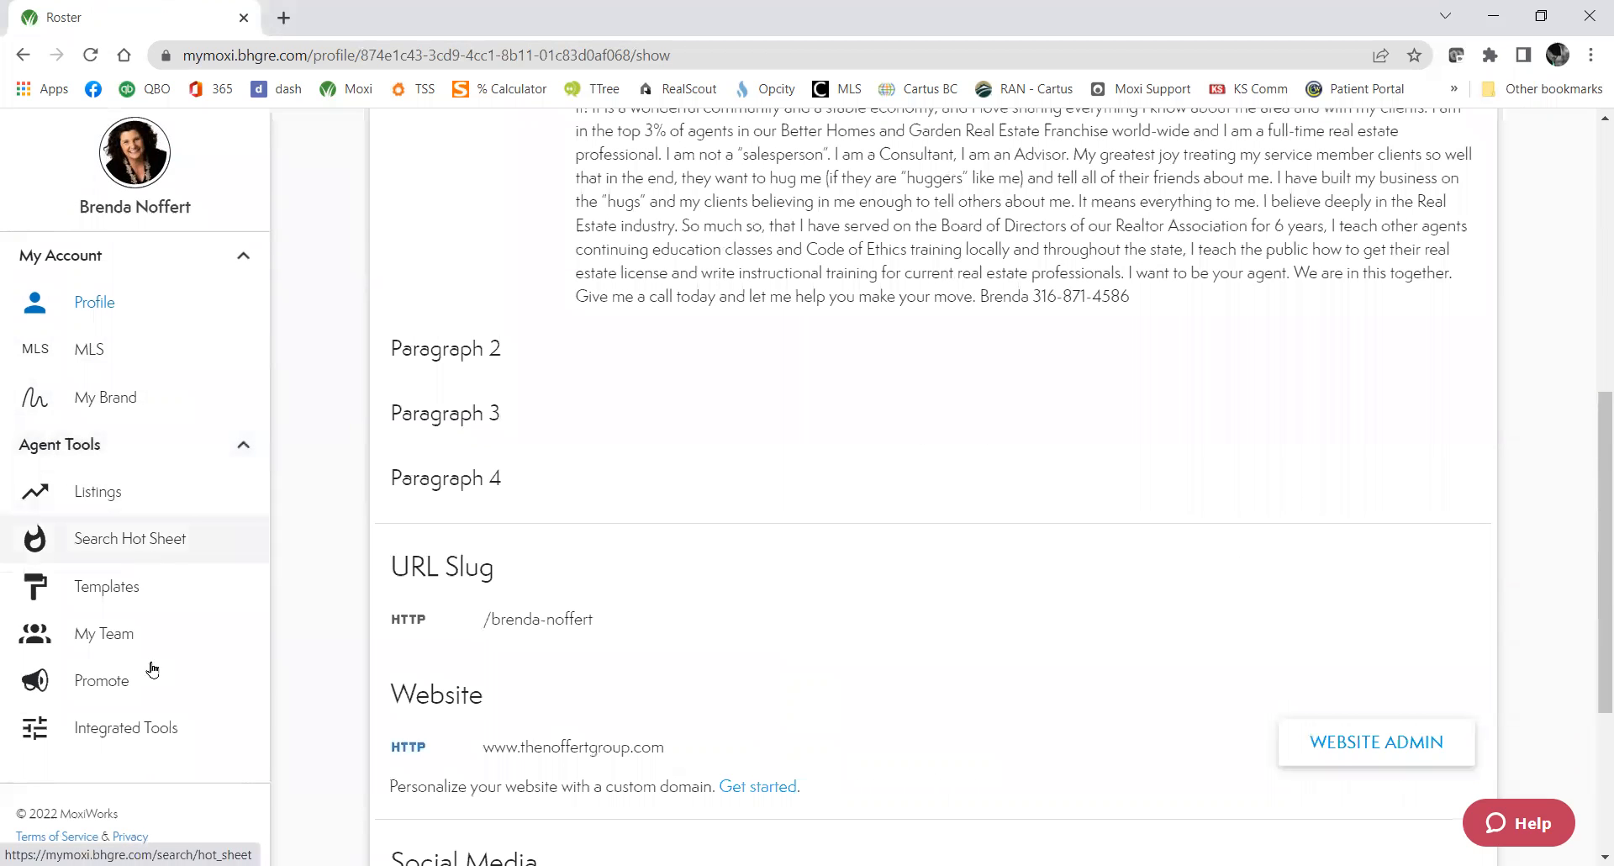
{"action": "left_click", "coordinate": [103, 370]}
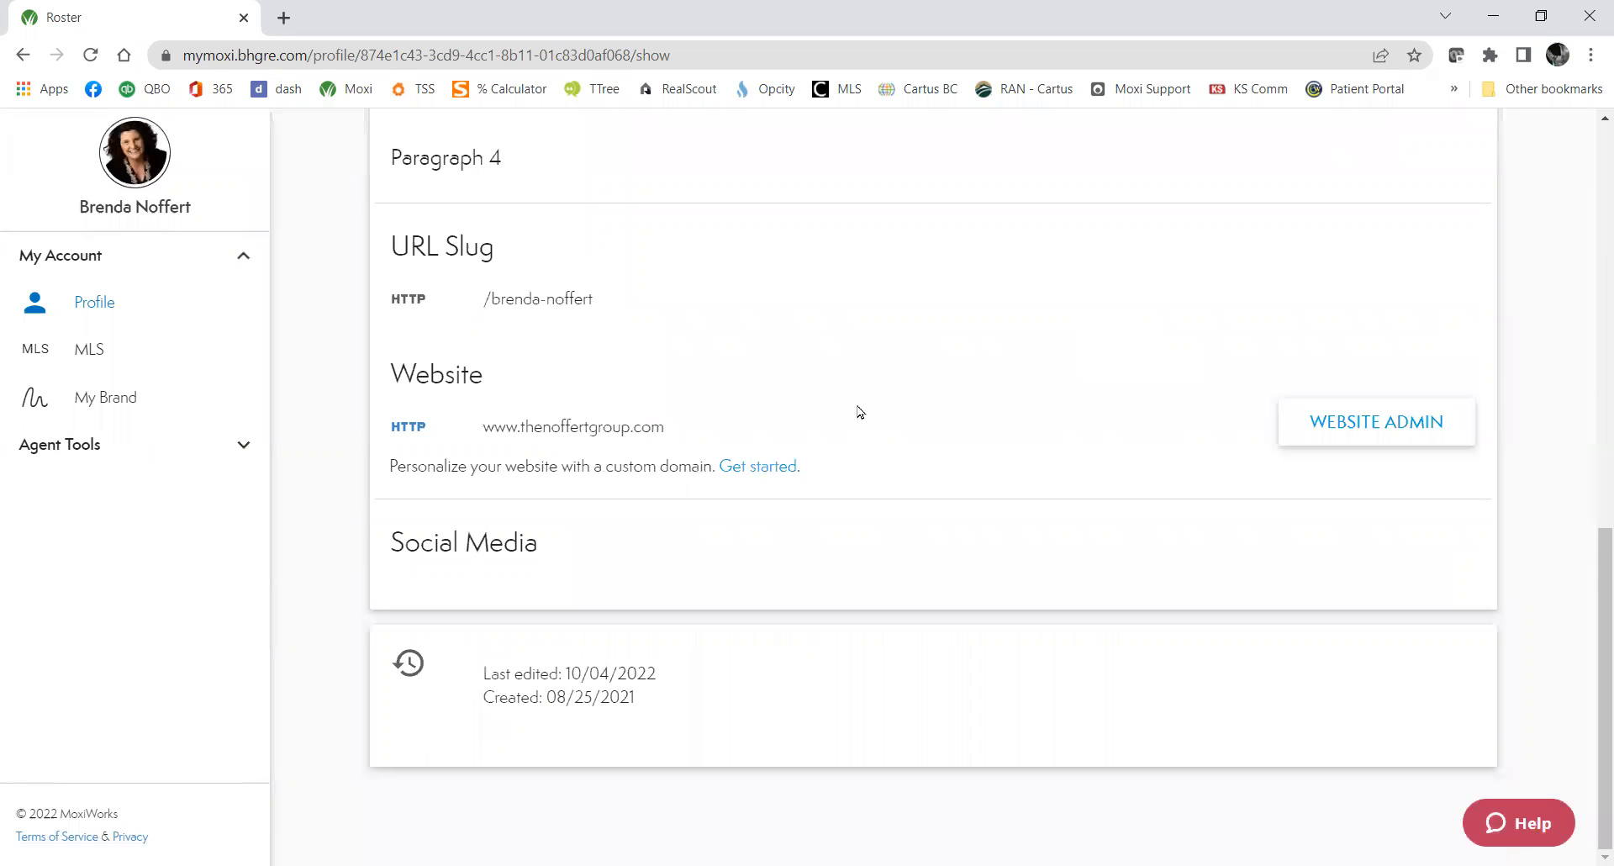
{"action": "scroll", "coordinate": [857, 408], "scroll_direction": "up", "scroll_amount": 15}
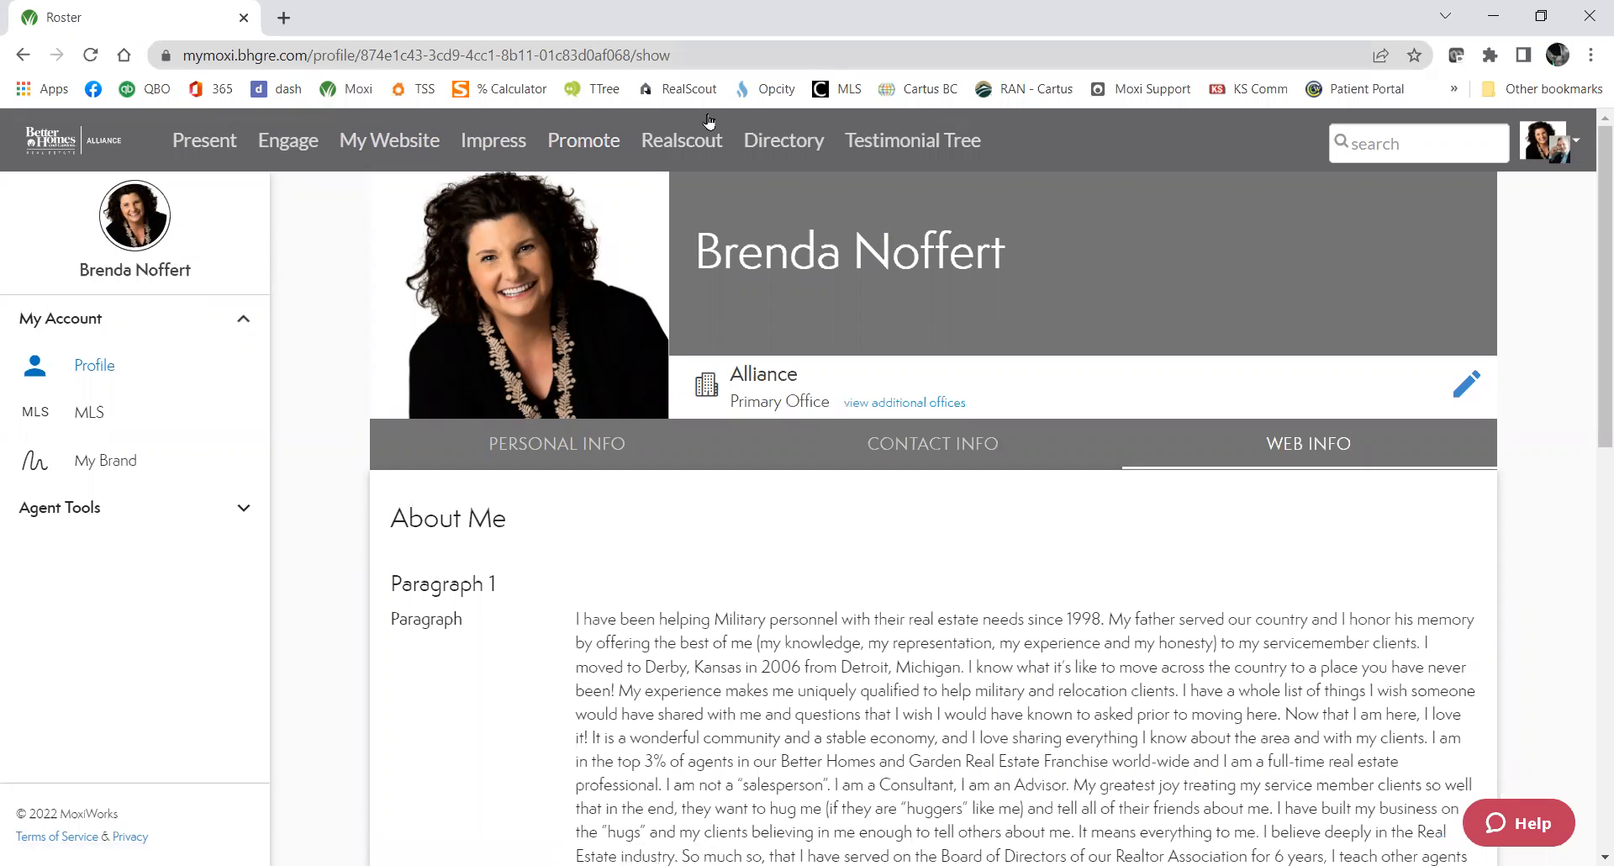
Open the agent's website admin tool, start adding a new site page and show the available page types.
{"action": "left_click", "coordinate": [398, 144]}
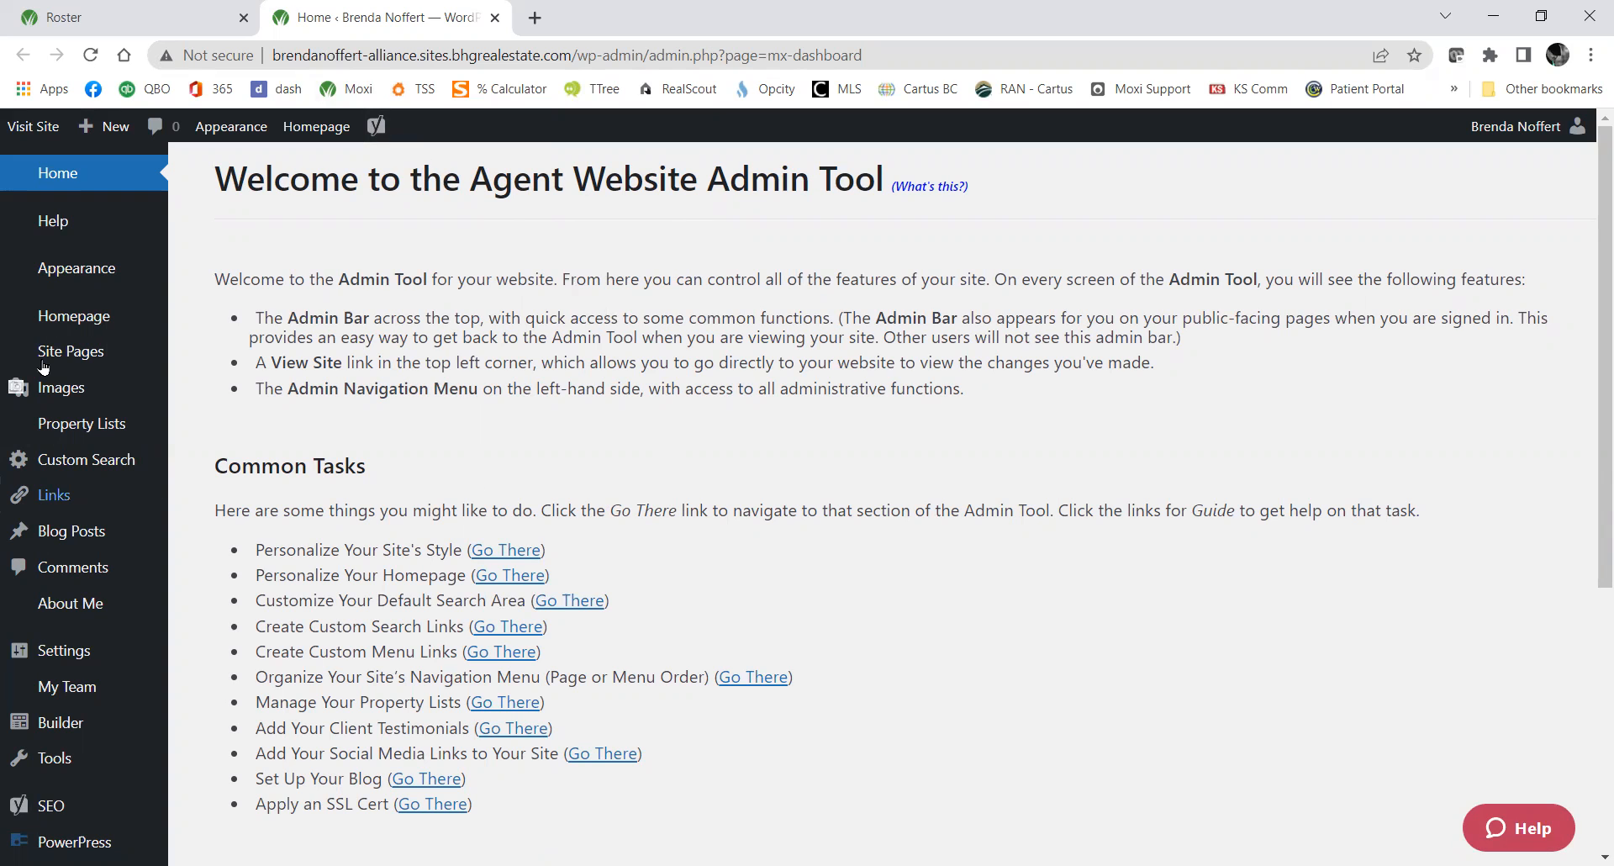
{"action": "scroll", "coordinate": [37, 679], "scroll_direction": "down", "scroll_amount": 2}
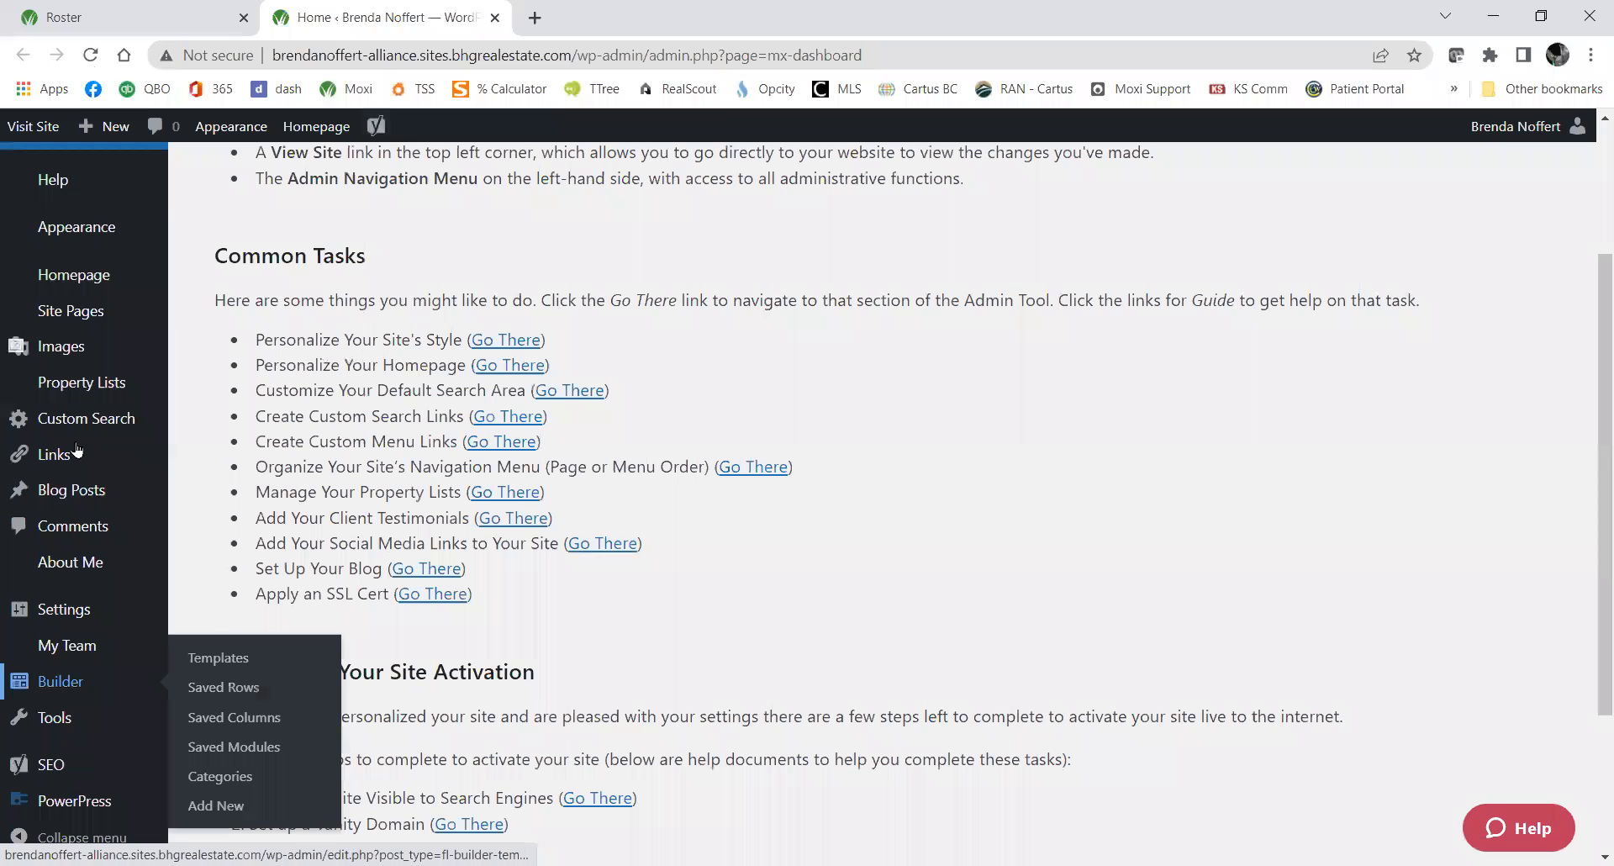
{"action": "scroll", "coordinate": [76, 445], "scroll_direction": "up", "scroll_amount": 1}
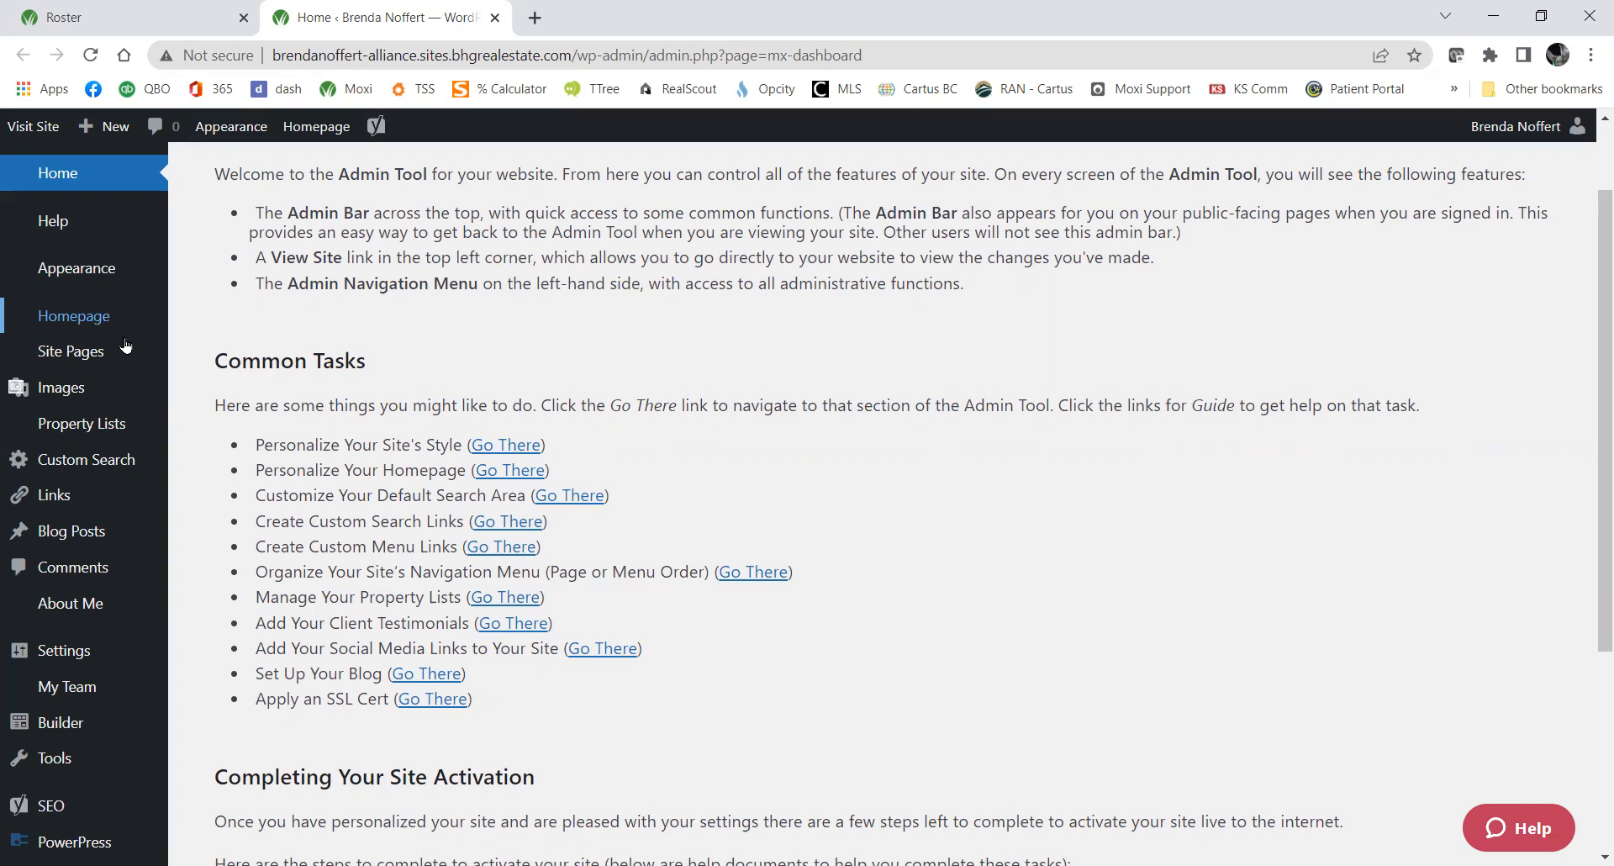
{"action": "mouse_move", "coordinate": [80, 355]}
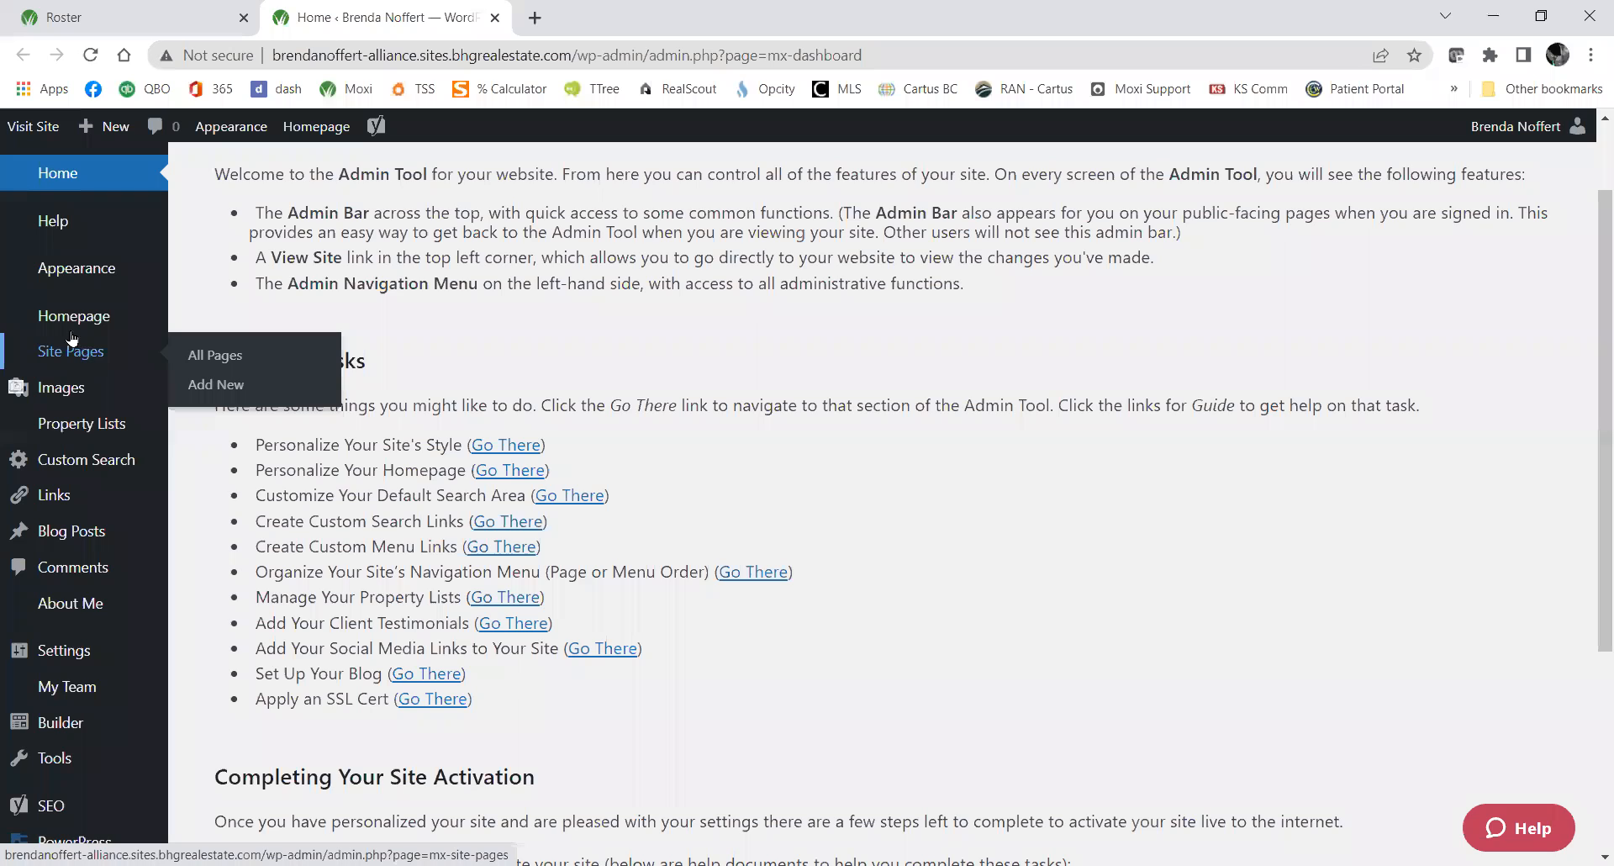
{"action": "left_click", "coordinate": [216, 384]}
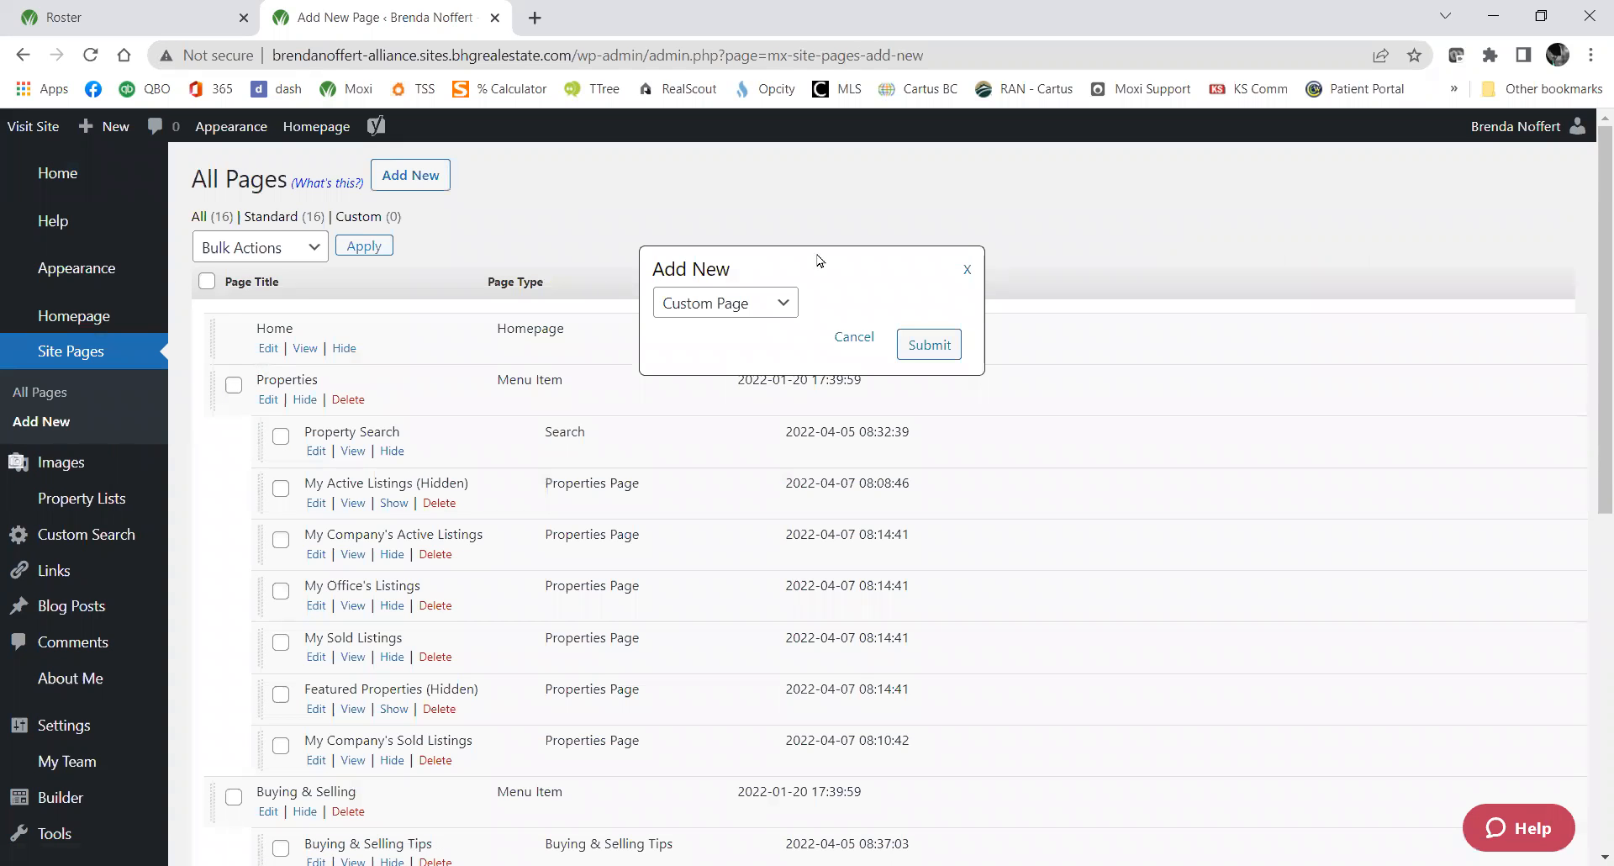
{"action": "left_click", "coordinate": [789, 304]}
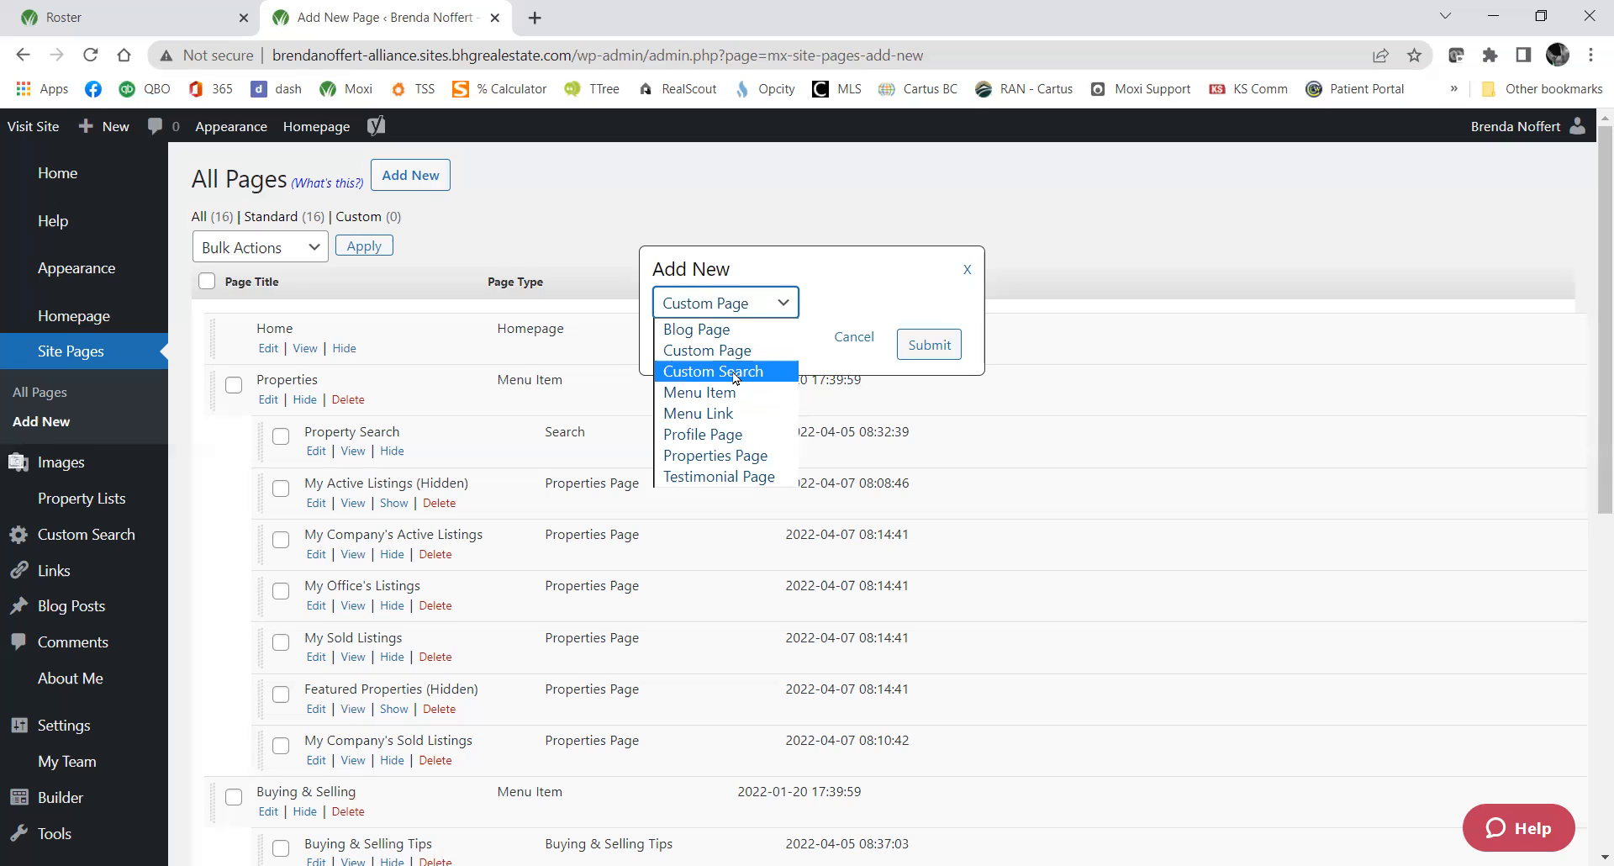
Open betterks.com in a new browser tab.
{"action": "left_click", "coordinate": [534, 17]}
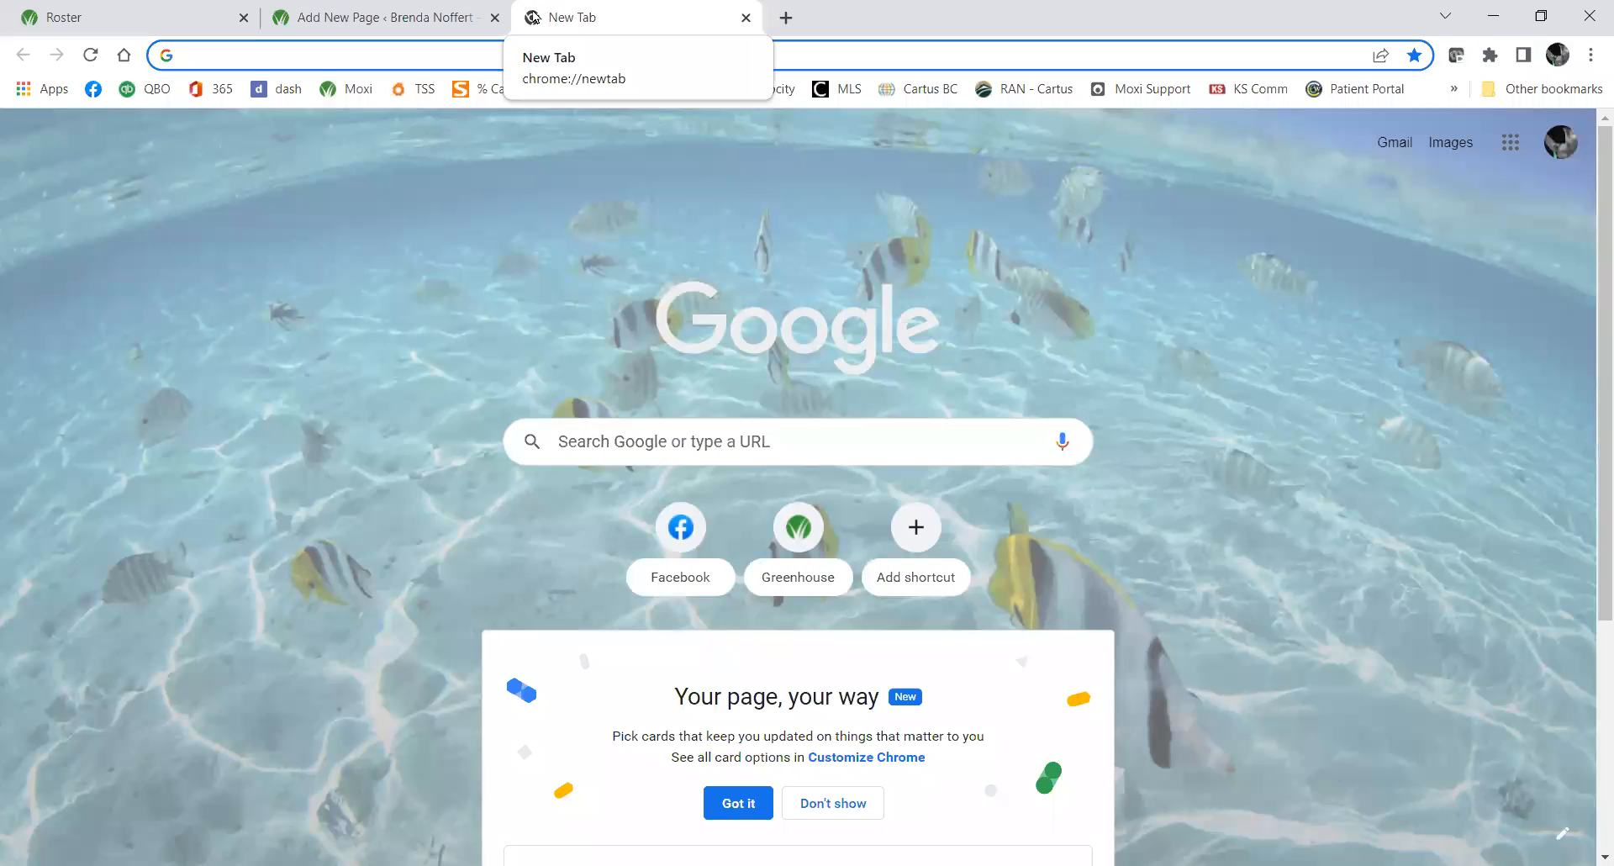
{"action": "type", "text": "etterk"}
{"action": "key", "text": "BackSpace"}
{"action": "key", "text": "BackSpace"}
{"action": "key", "text": "BackSpace"}
{"action": "key", "text": "BackSpace"}
{"action": "key", "text": "BackSpace"}
{"action": "key", "text": "BackSpace"}
{"action": "type", "text": "betterks."}
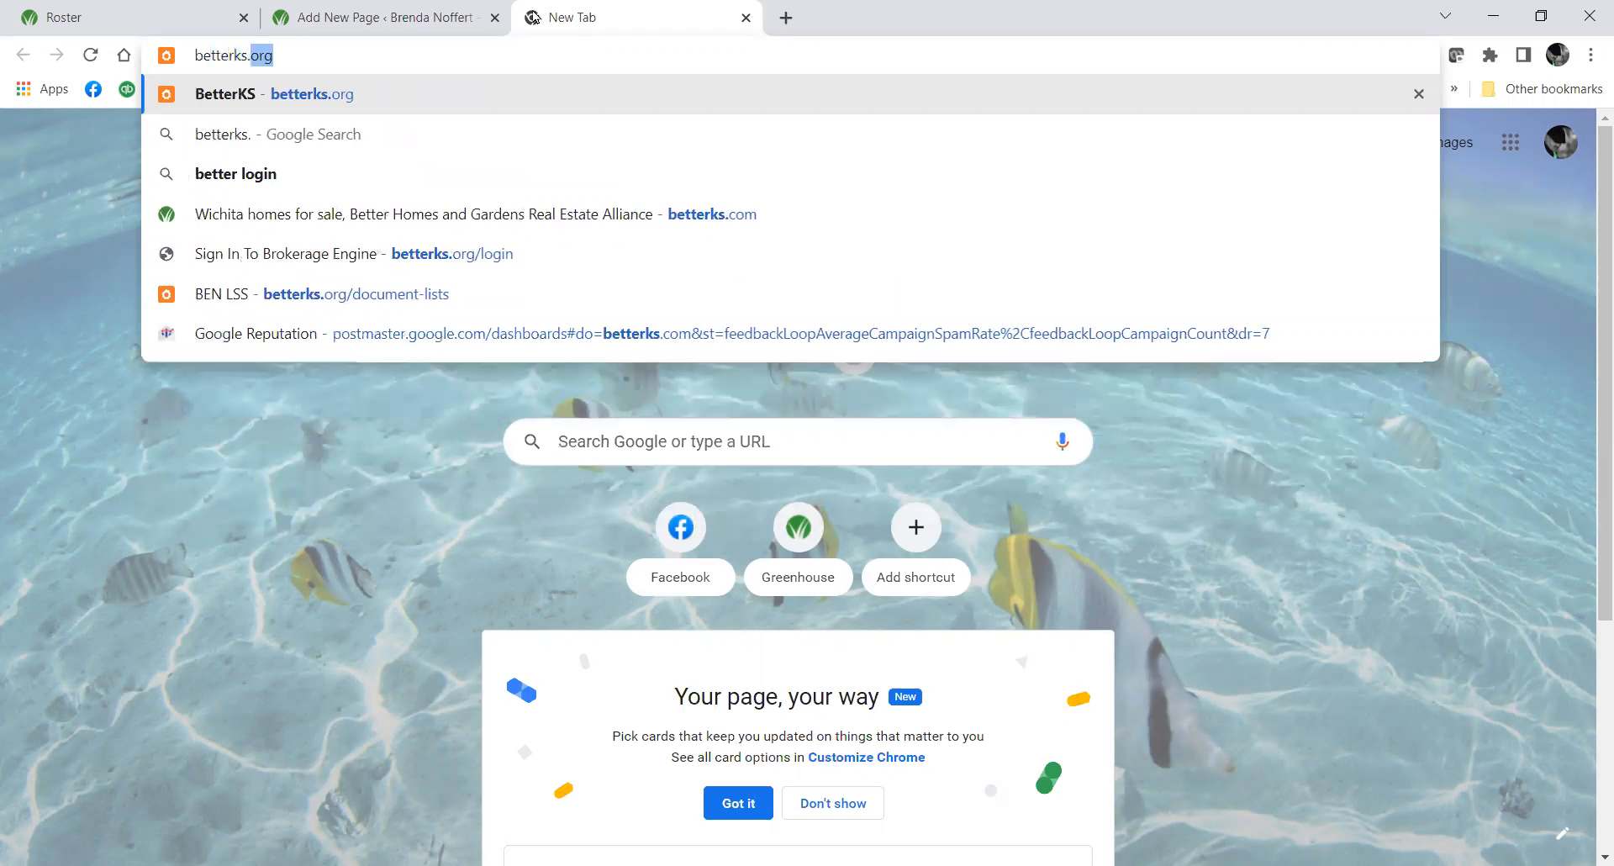
{"action": "type", "text": "com"}
{"action": "key", "text": "Return"}
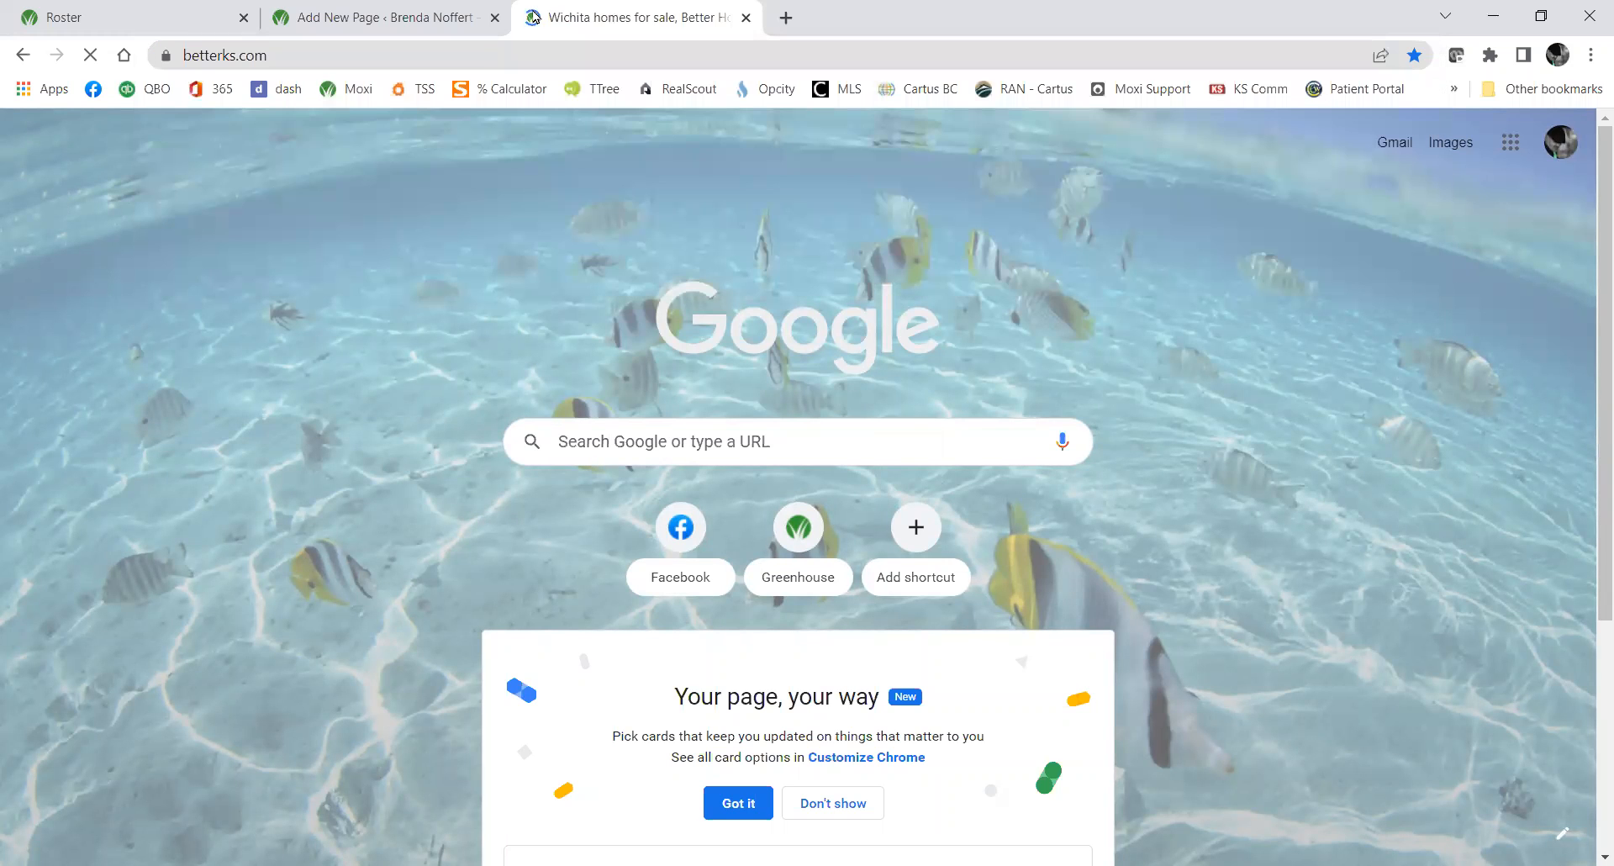
Look through the company home page down to the Discover our Local Communities section.
{"action": "scroll", "coordinate": [392, 492], "scroll_direction": "down", "scroll_amount": 1}
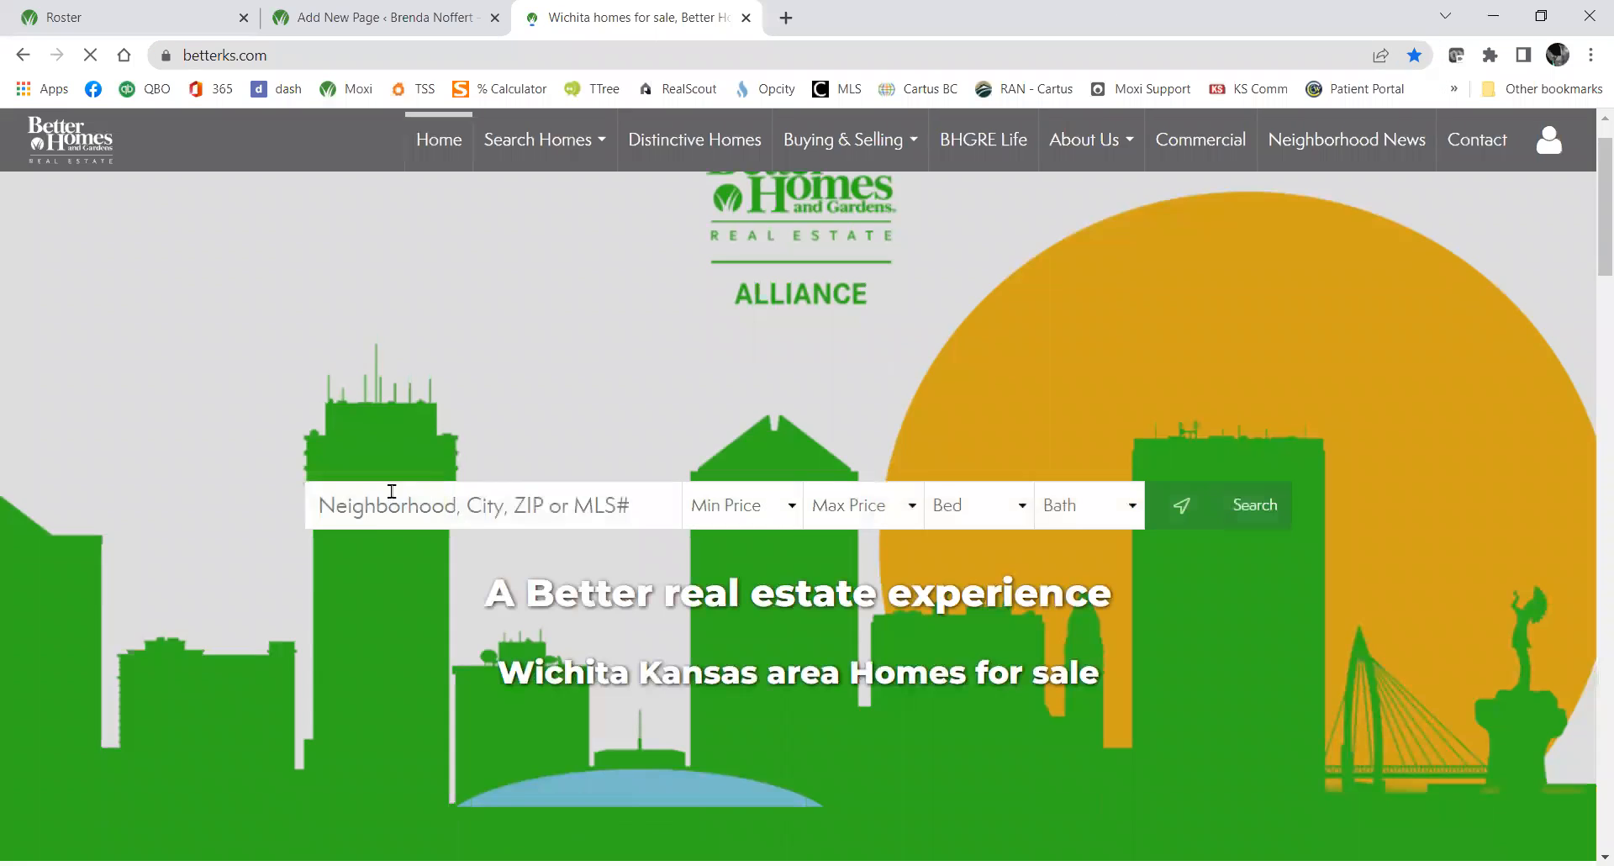
{"action": "scroll", "coordinate": [392, 492], "scroll_direction": "down", "scroll_amount": 9}
{"action": "scroll", "coordinate": [389, 477], "scroll_direction": "up", "scroll_amount": 6}
{"action": "scroll", "coordinate": [263, 486], "scroll_direction": "down", "scroll_amount": 1}
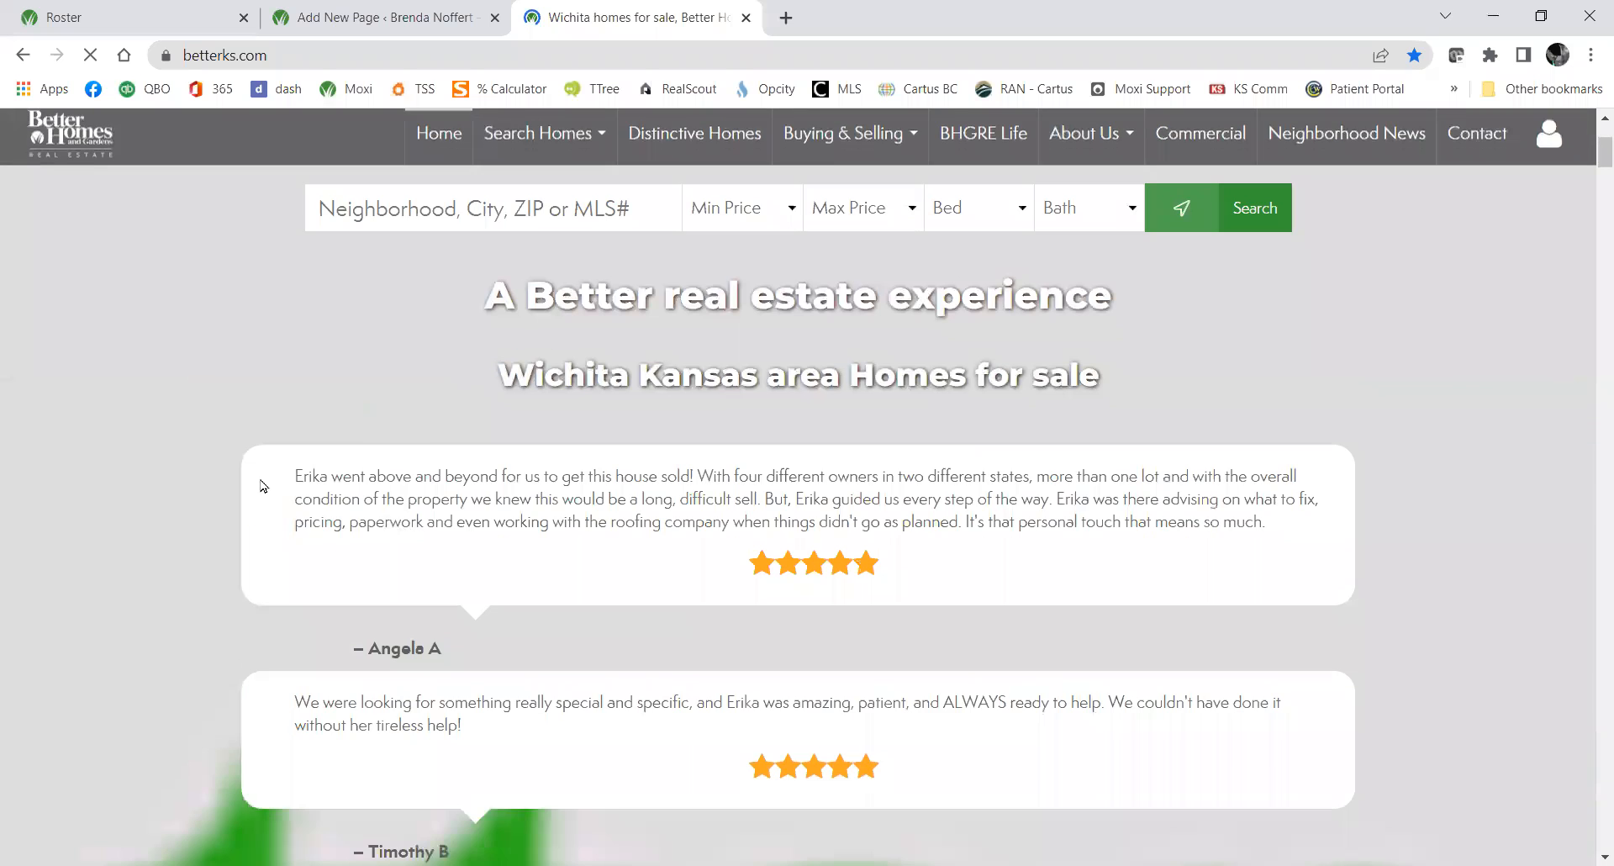
{"action": "scroll", "coordinate": [263, 486], "scroll_direction": "down", "scroll_amount": 10}
{"action": "scroll", "coordinate": [150, 437], "scroll_direction": "up", "scroll_amount": 13}
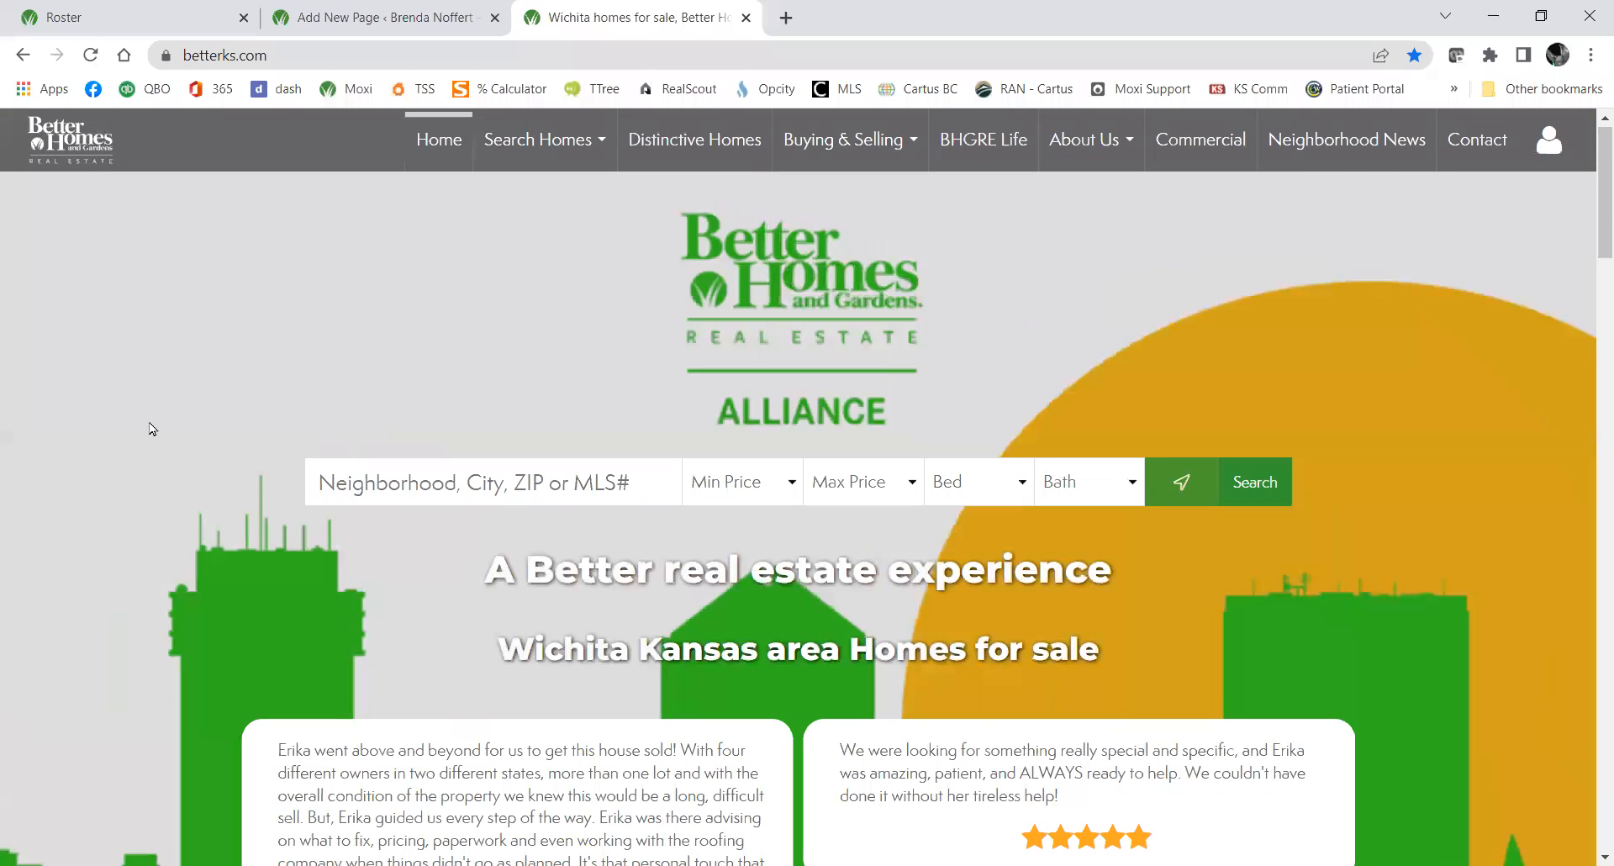
{"action": "scroll", "coordinate": [205, 443], "scroll_direction": "down", "scroll_amount": 11}
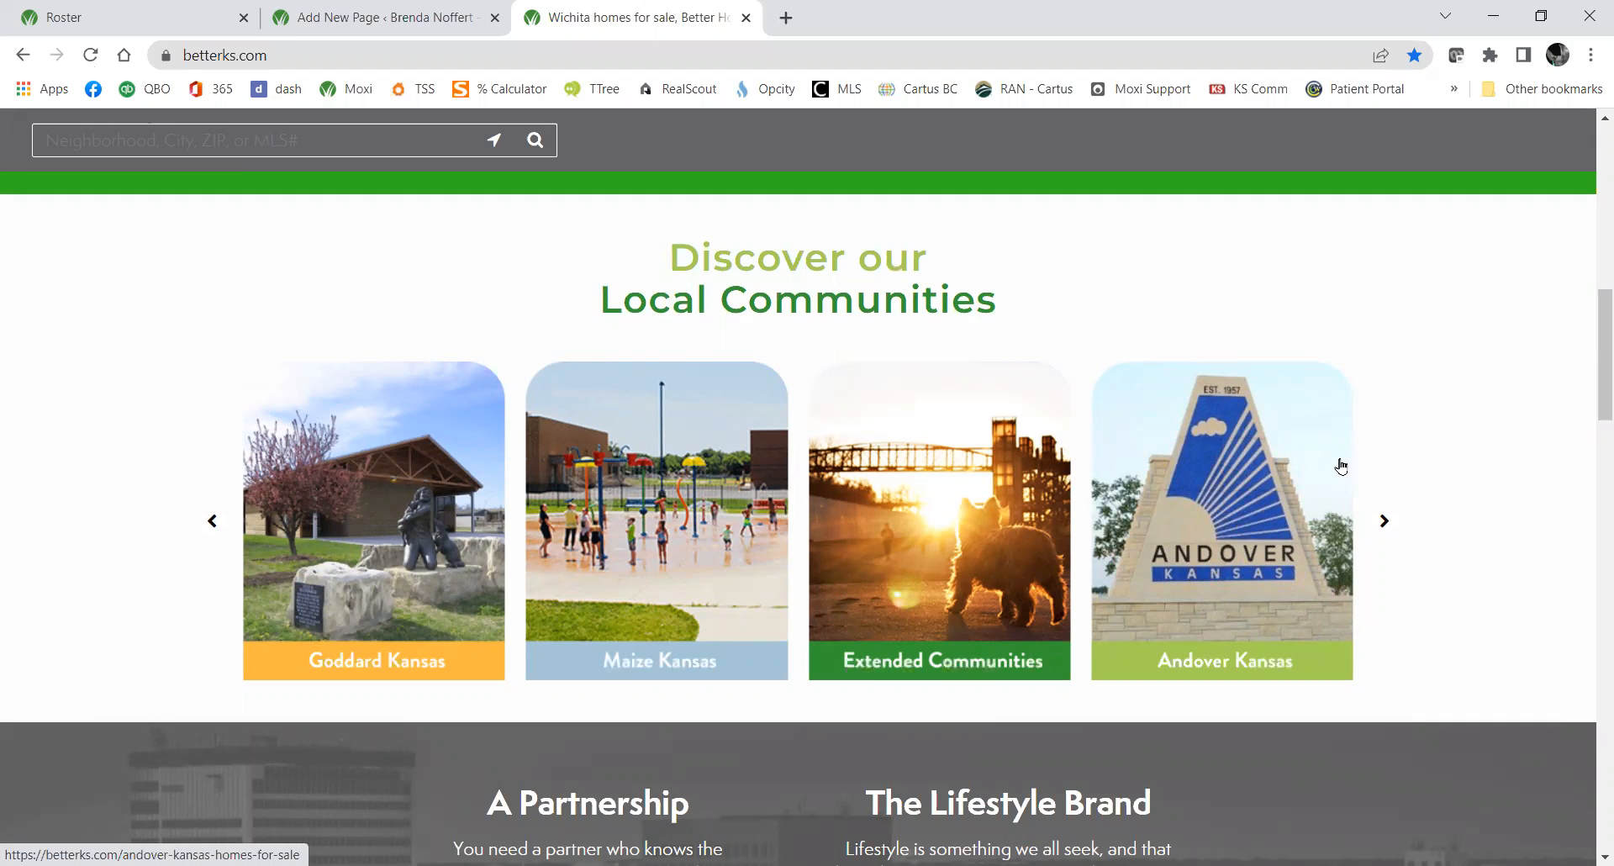
Advance the local communities carousel, open Extended Communities and examine how its city listings are laid out.
{"action": "left_click", "coordinate": [1382, 521]}
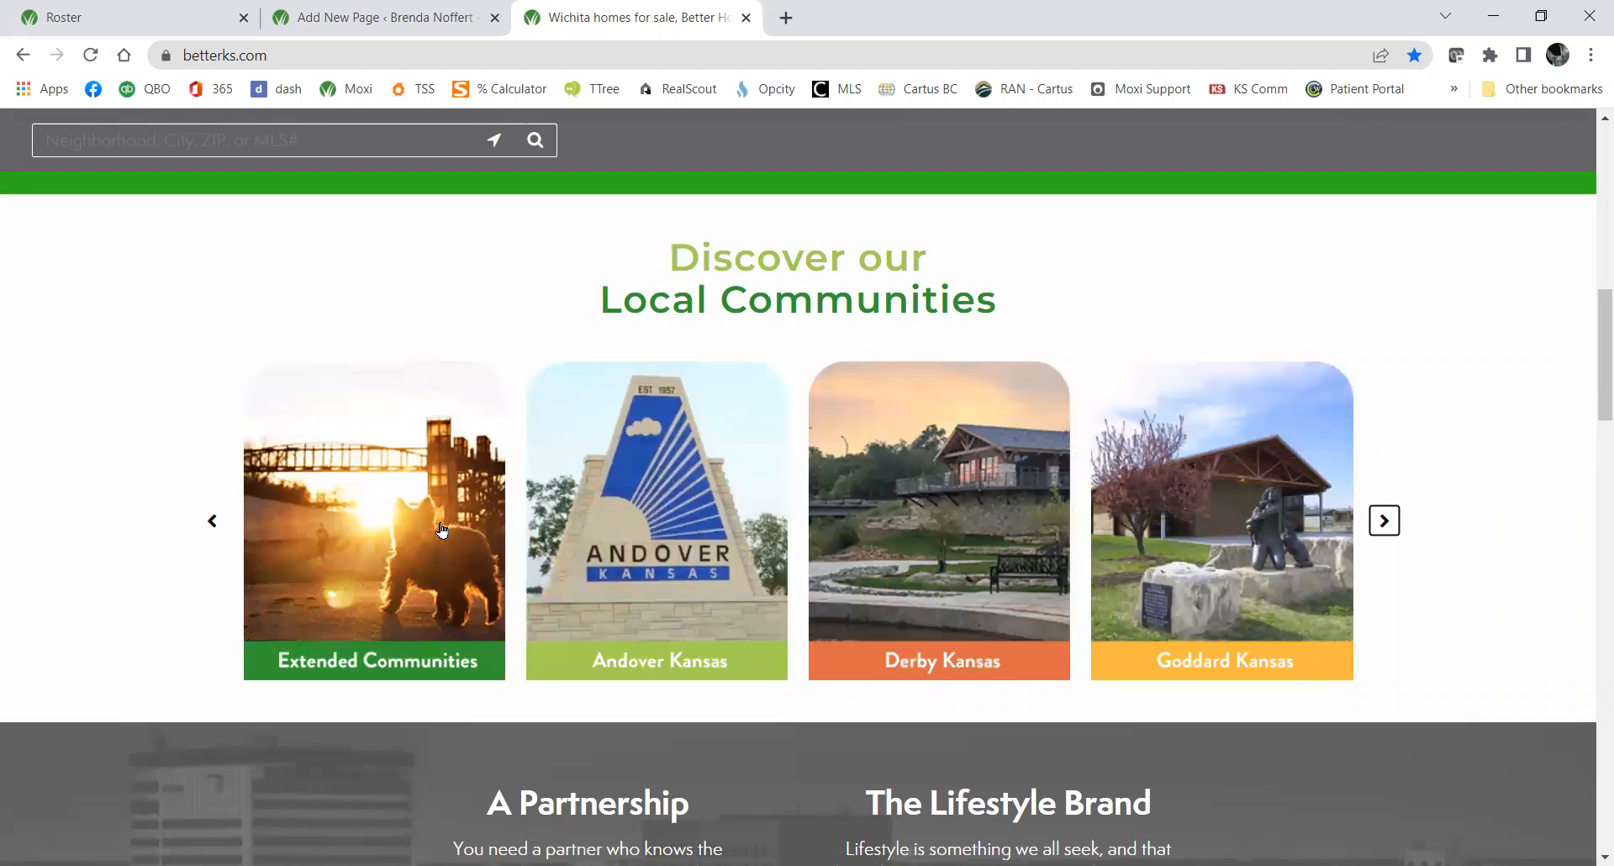
{"action": "left_click", "coordinate": [442, 530]}
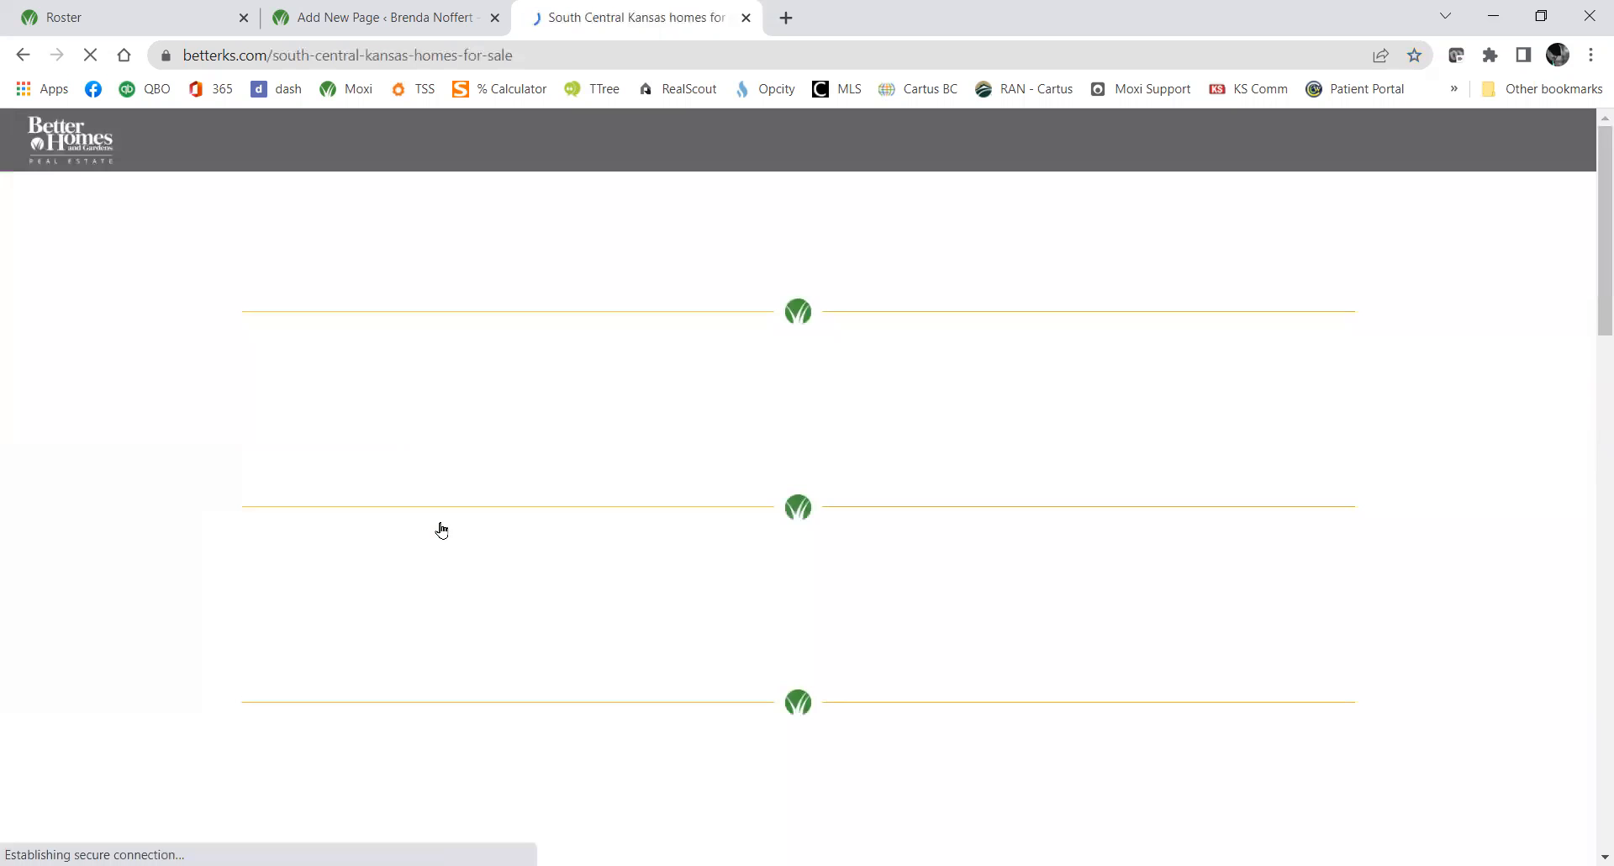
{"action": "scroll", "coordinate": [152, 420], "scroll_direction": "down", "scroll_amount": 5}
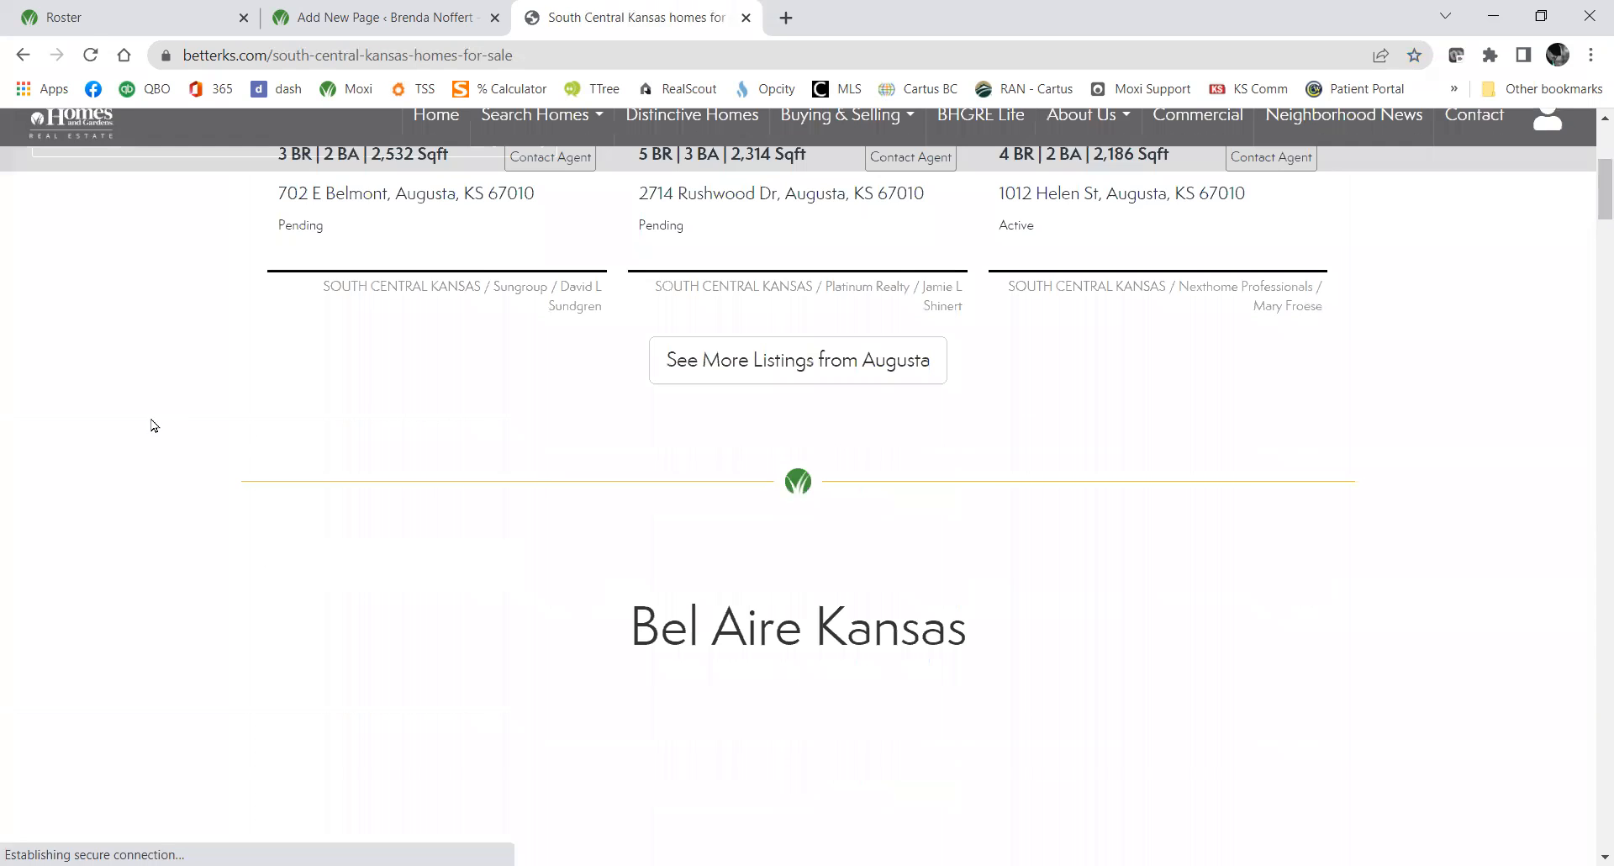
{"action": "scroll", "coordinate": [93, 432], "scroll_direction": "down", "scroll_amount": 13}
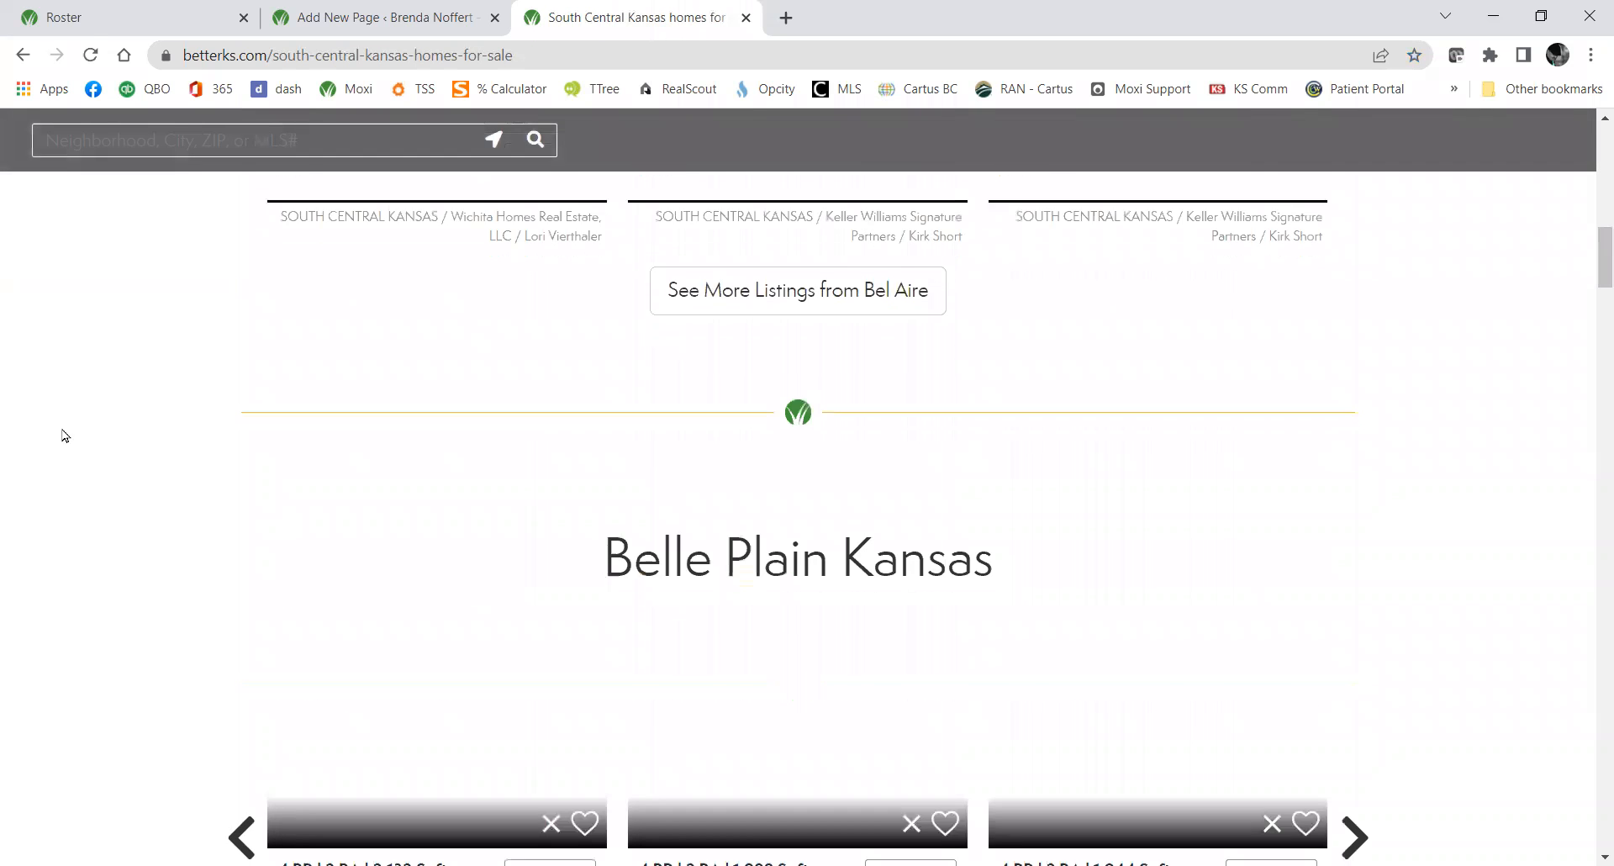
{"action": "scroll", "coordinate": [59, 440], "scroll_direction": "down", "scroll_amount": 4}
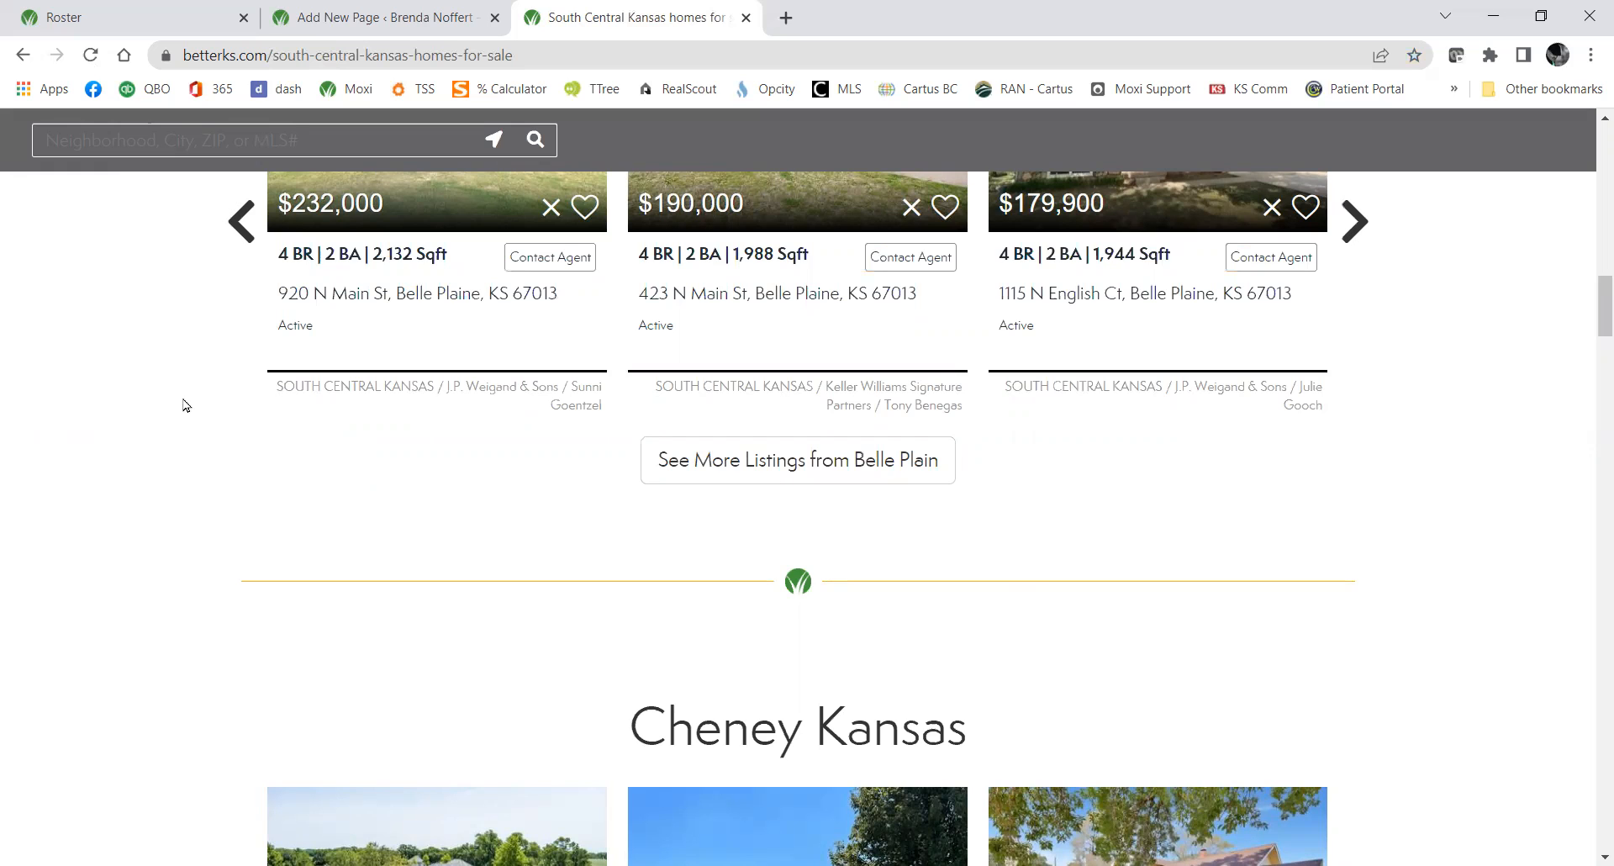
Return to the agent's website admin page and create a new page of type Custom Page.
{"action": "left_click", "coordinate": [370, 15]}
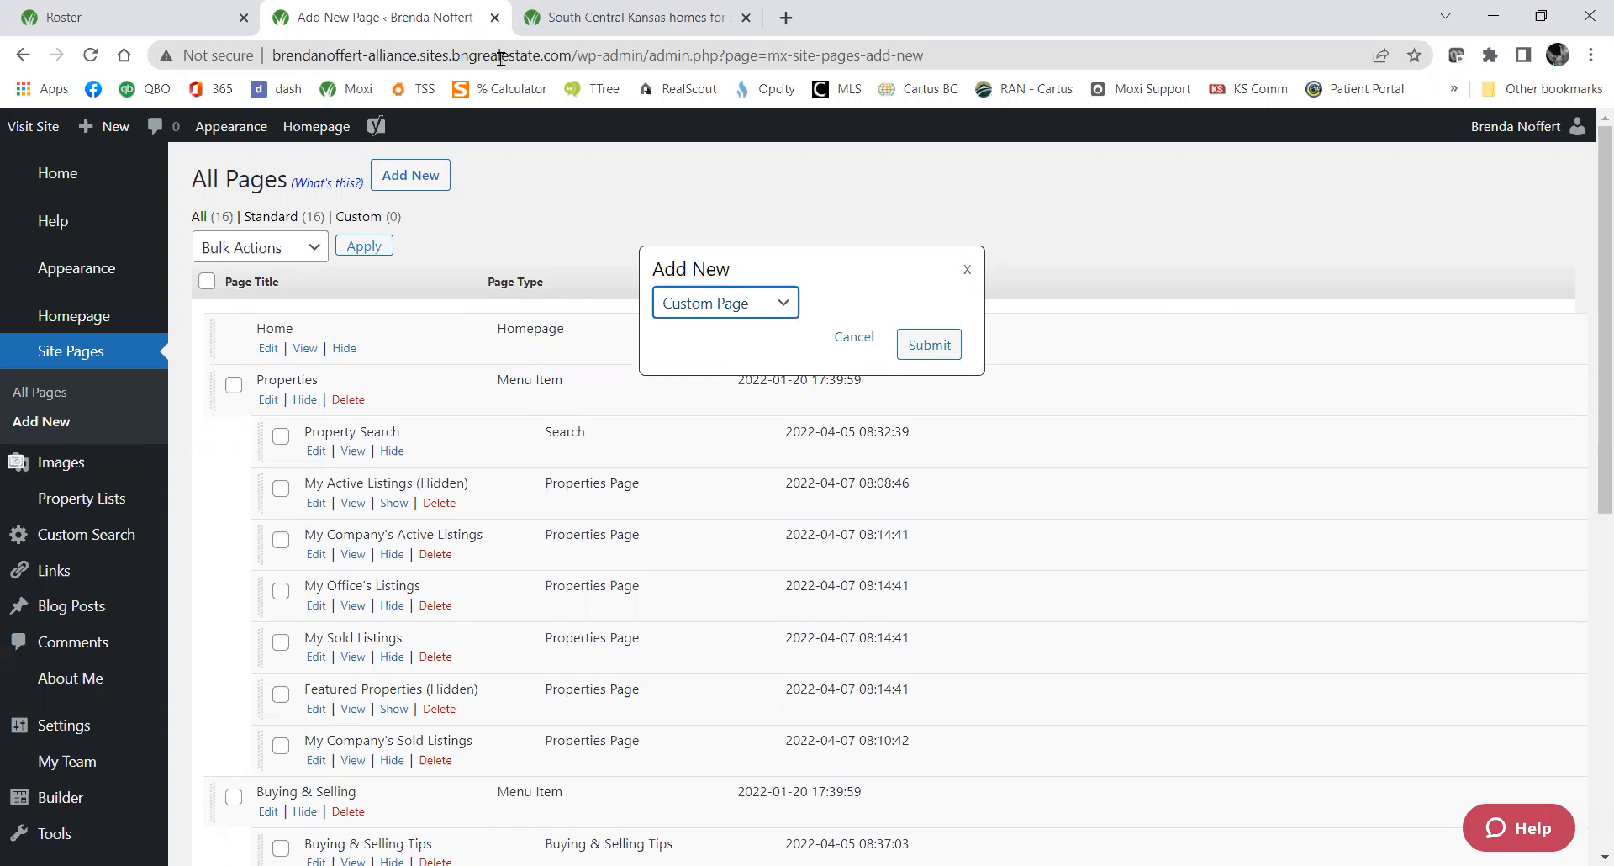
{"action": "left_click", "coordinate": [765, 311]}
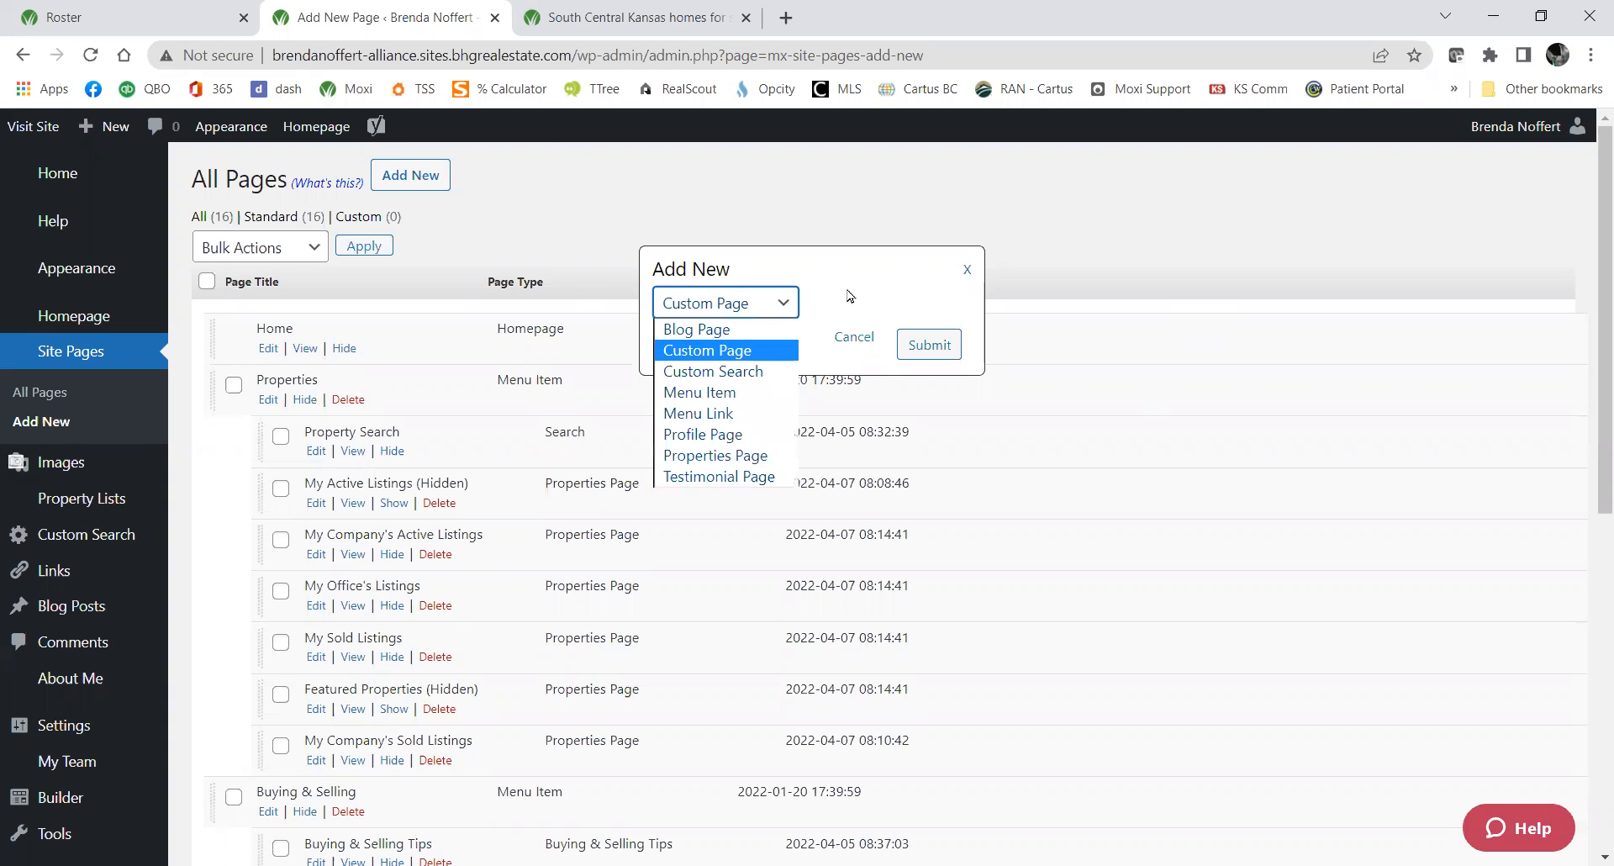
{"action": "left_click", "coordinate": [759, 351]}
{"action": "left_click", "coordinate": [946, 355]}
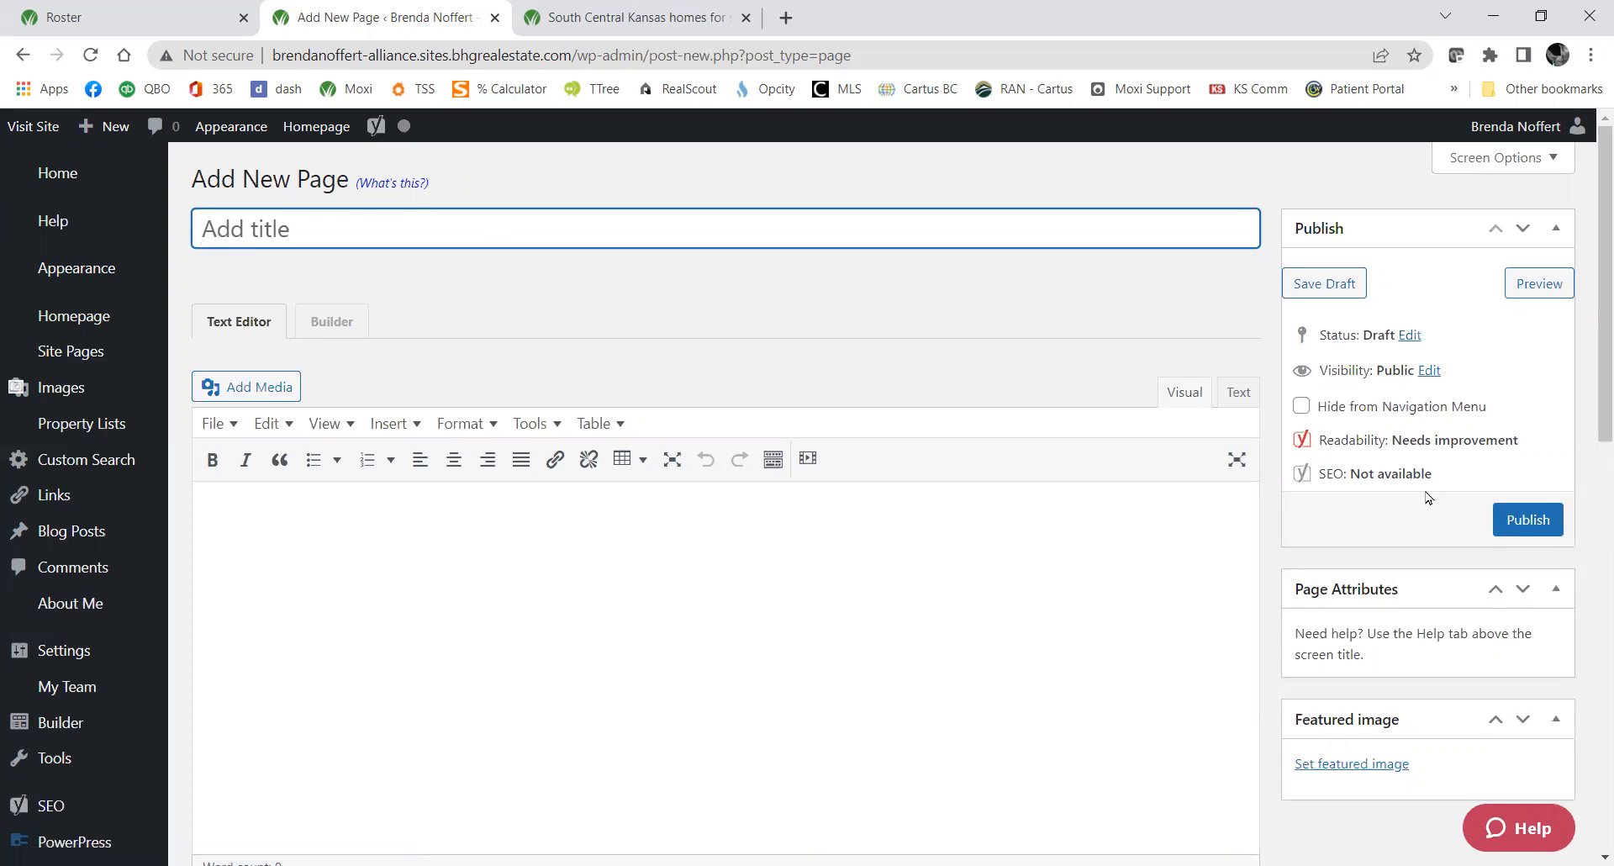
Title the new page with the agent's first name followed by "short sale" and look over the page editor.
{"action": "type", "text": "Brenda  short sale"}
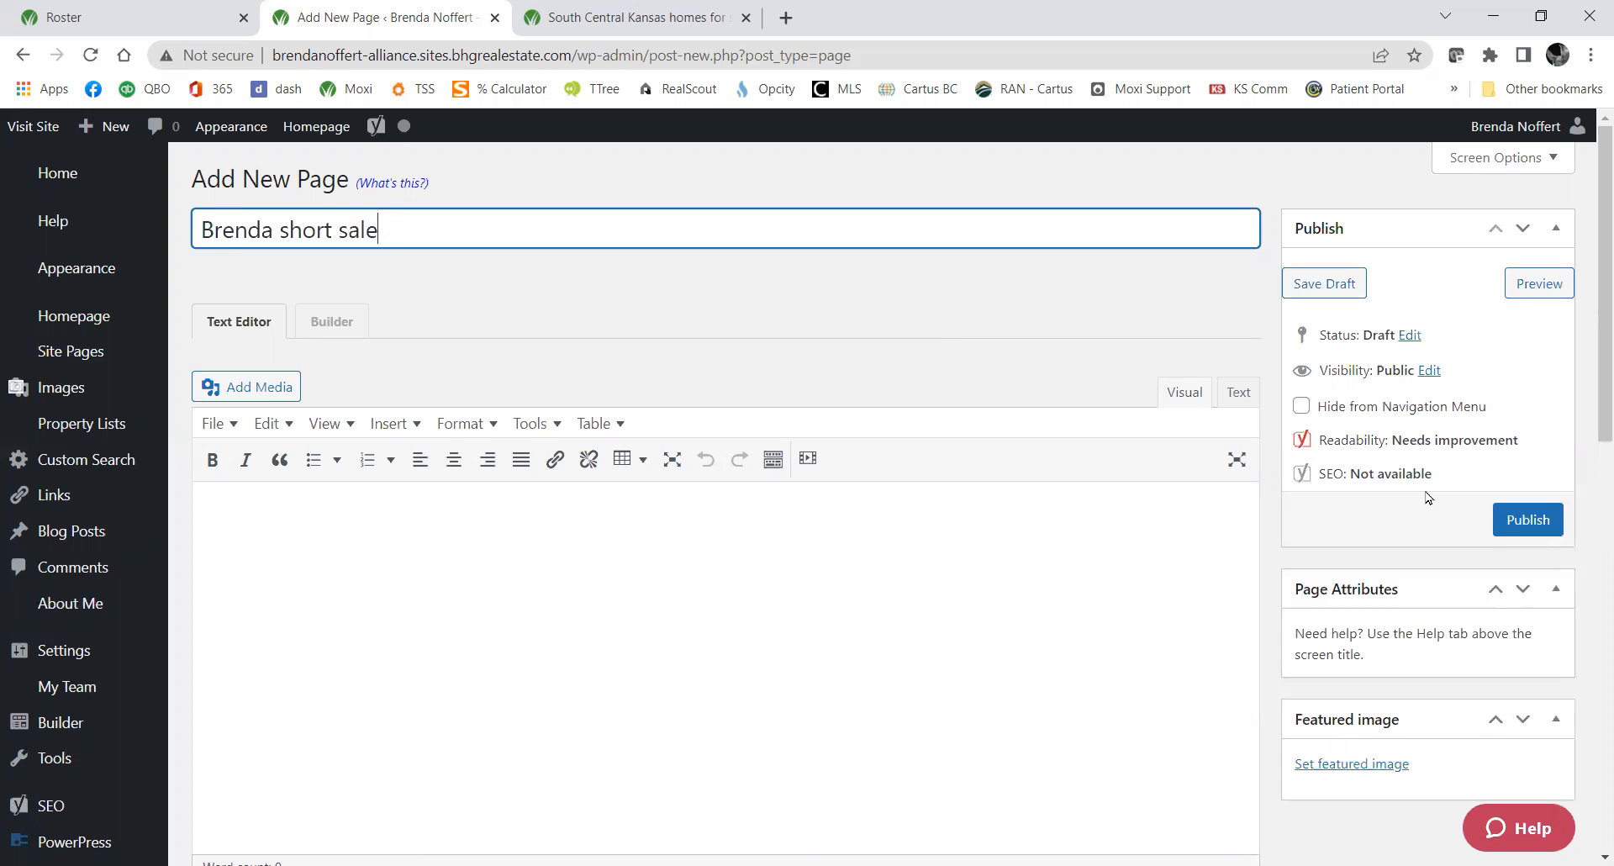
{"action": "key", "text": "Tab"}
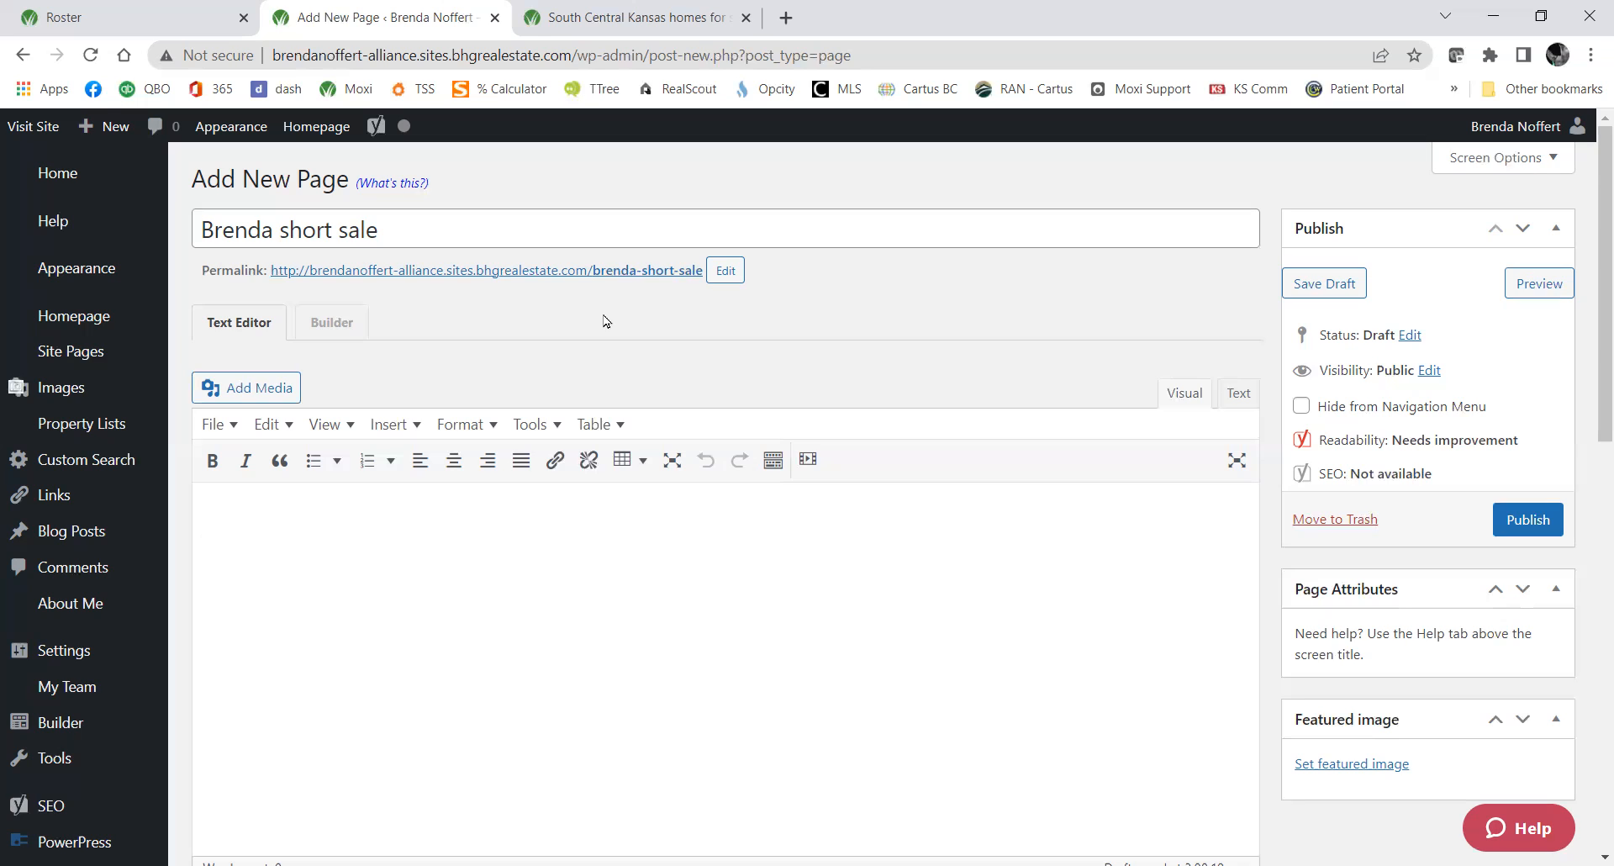
{"action": "scroll", "coordinate": [1116, 605], "scroll_direction": "down", "scroll_amount": 2}
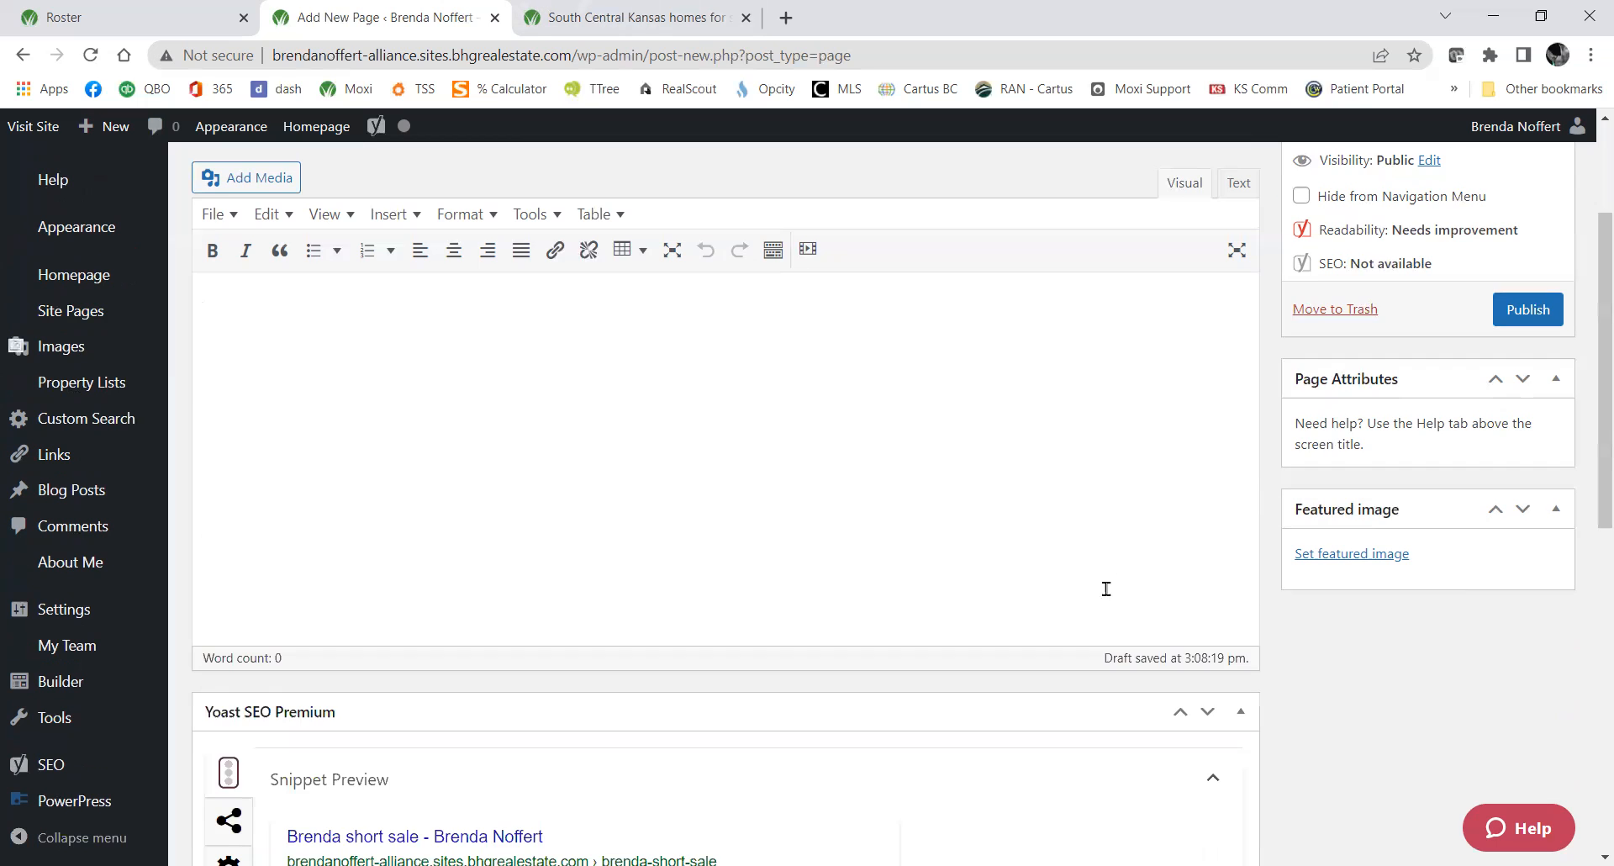
{"action": "scroll", "coordinate": [1005, 559], "scroll_direction": "down", "scroll_amount": 1}
{"action": "scroll", "coordinate": [951, 545], "scroll_direction": "up", "scroll_amount": 1}
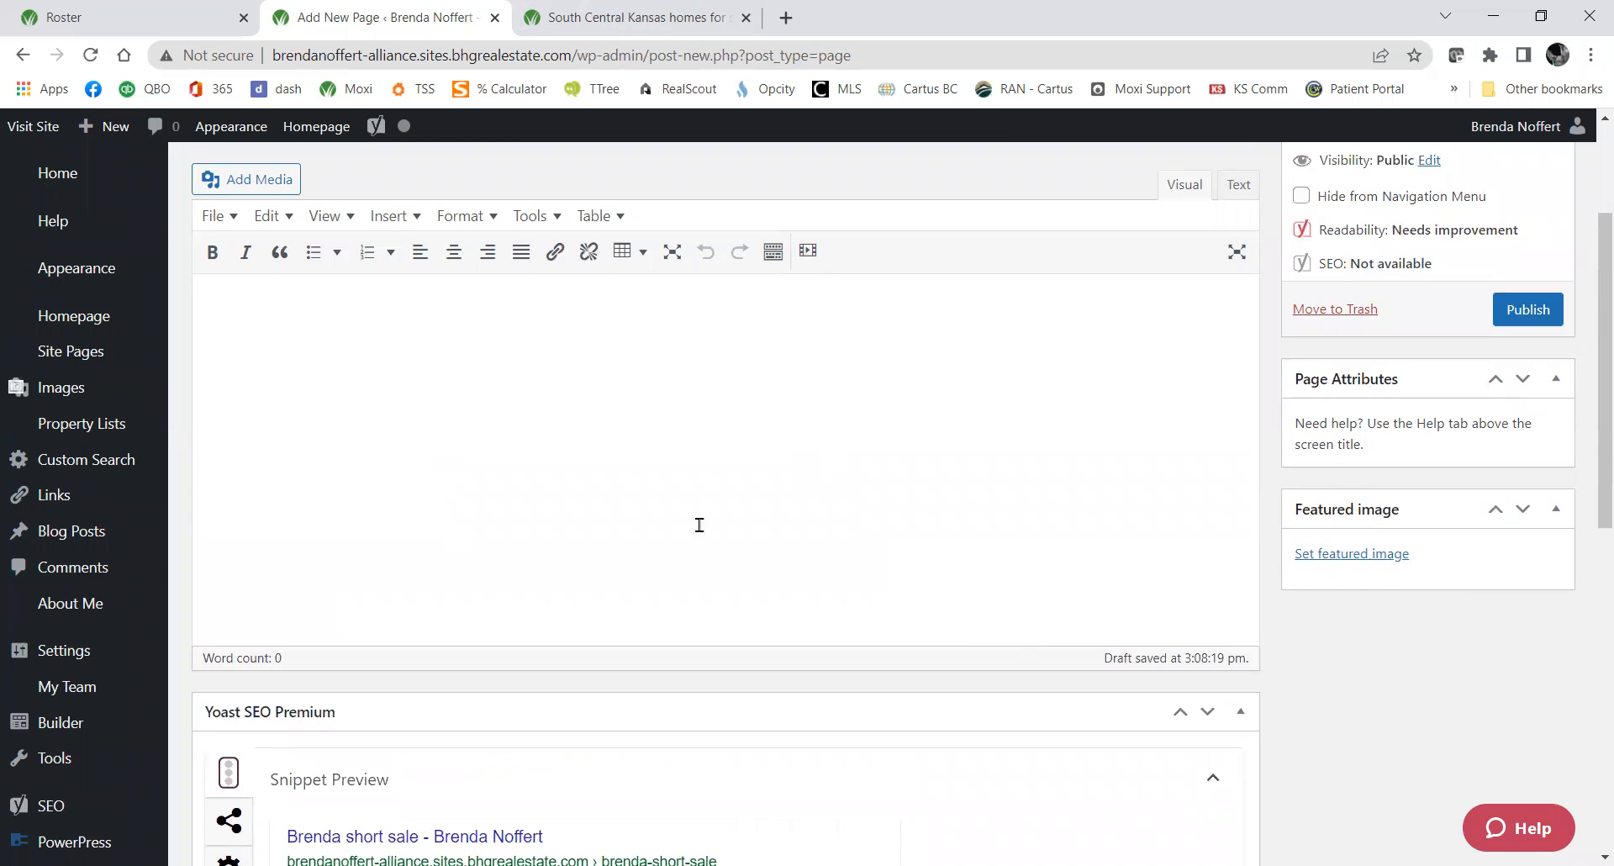
Open the Insert/edit media dialog for the page body and review its General, Embed and Advanced options.
{"action": "scroll", "coordinate": [685, 523], "scroll_direction": "up", "scroll_amount": 1}
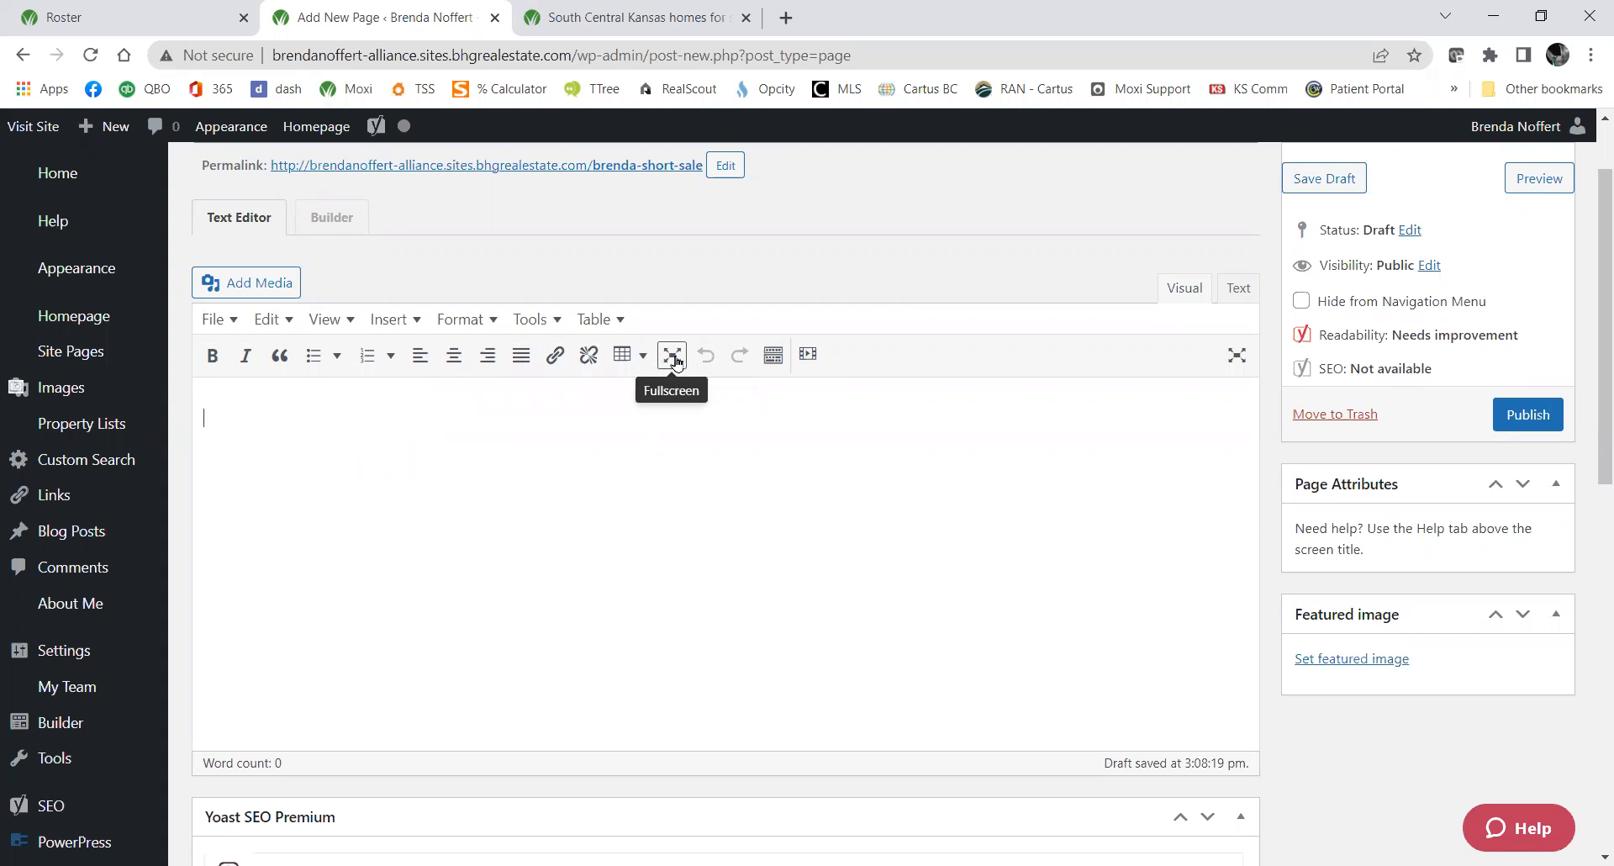
{"action": "left_click", "coordinate": [812, 358]}
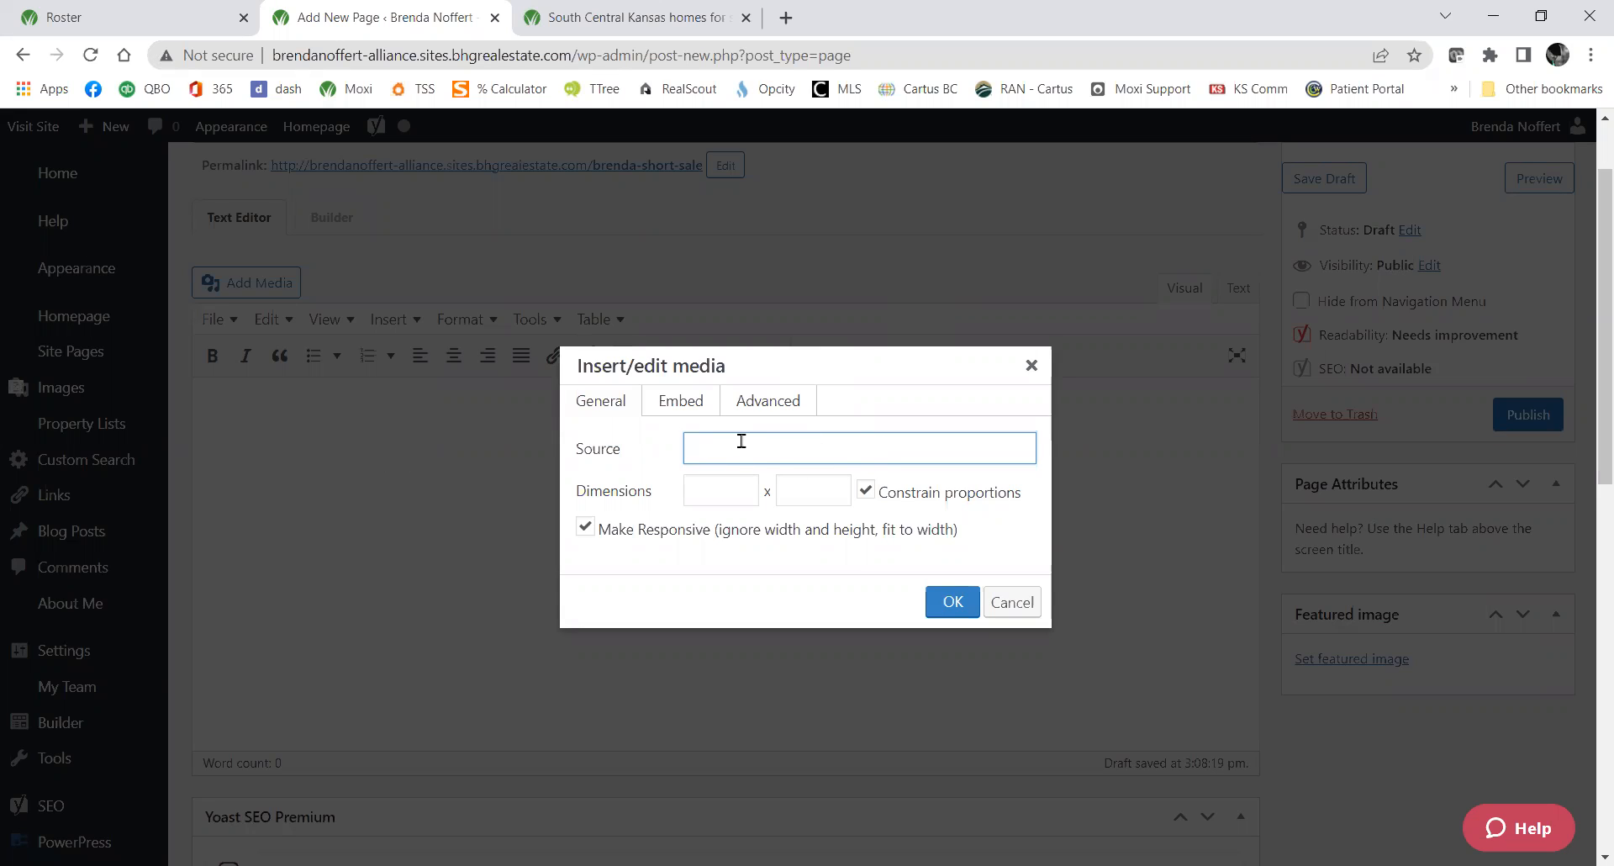
{"action": "left_click", "coordinate": [681, 409]}
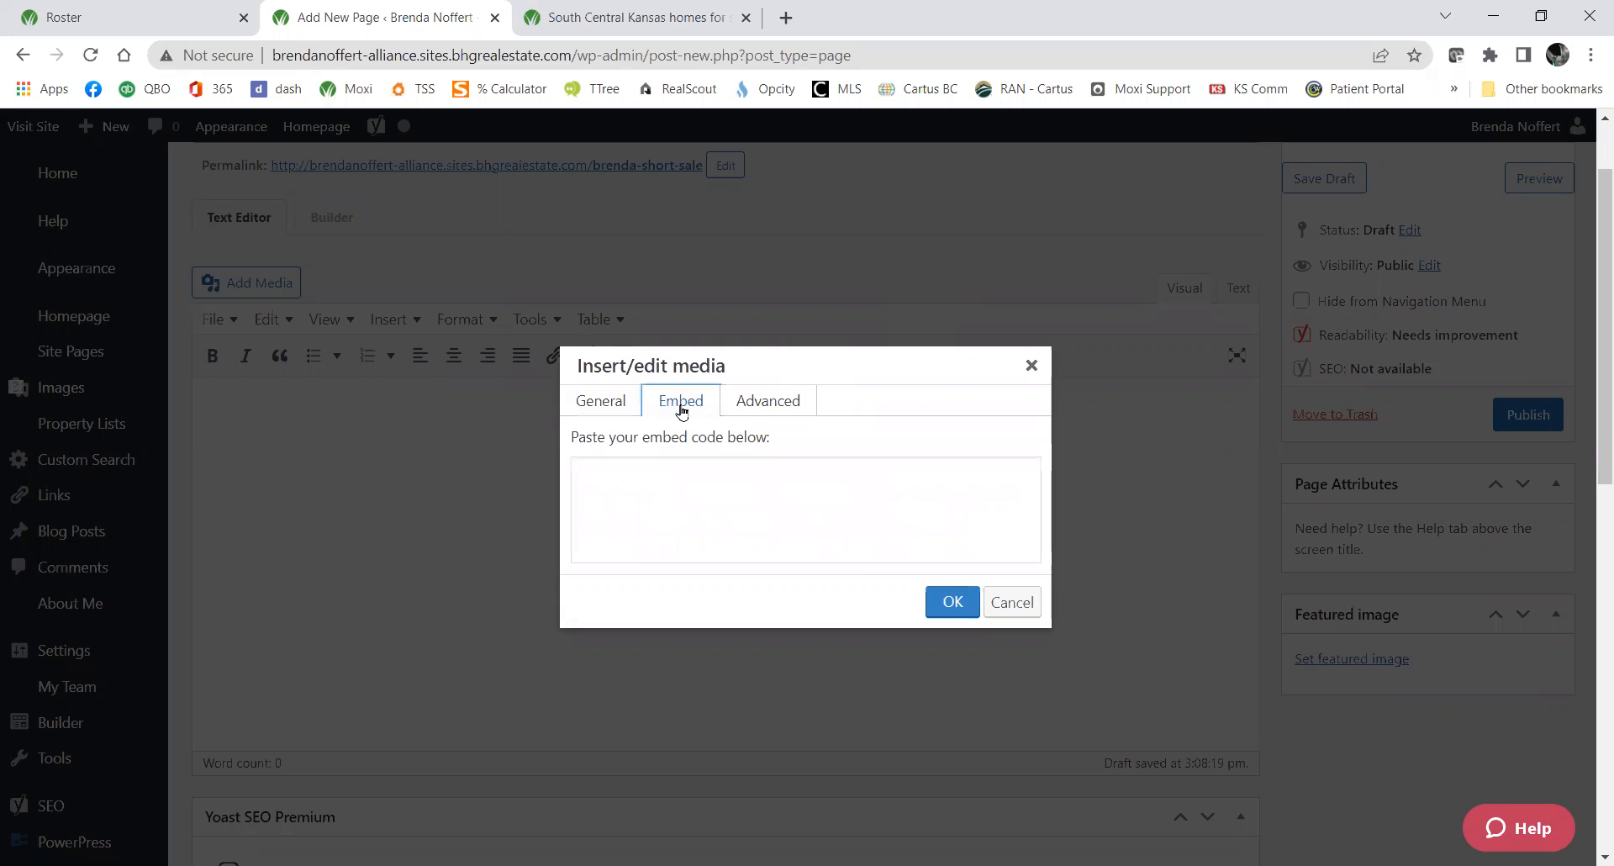
{"action": "left_click", "coordinate": [763, 407]}
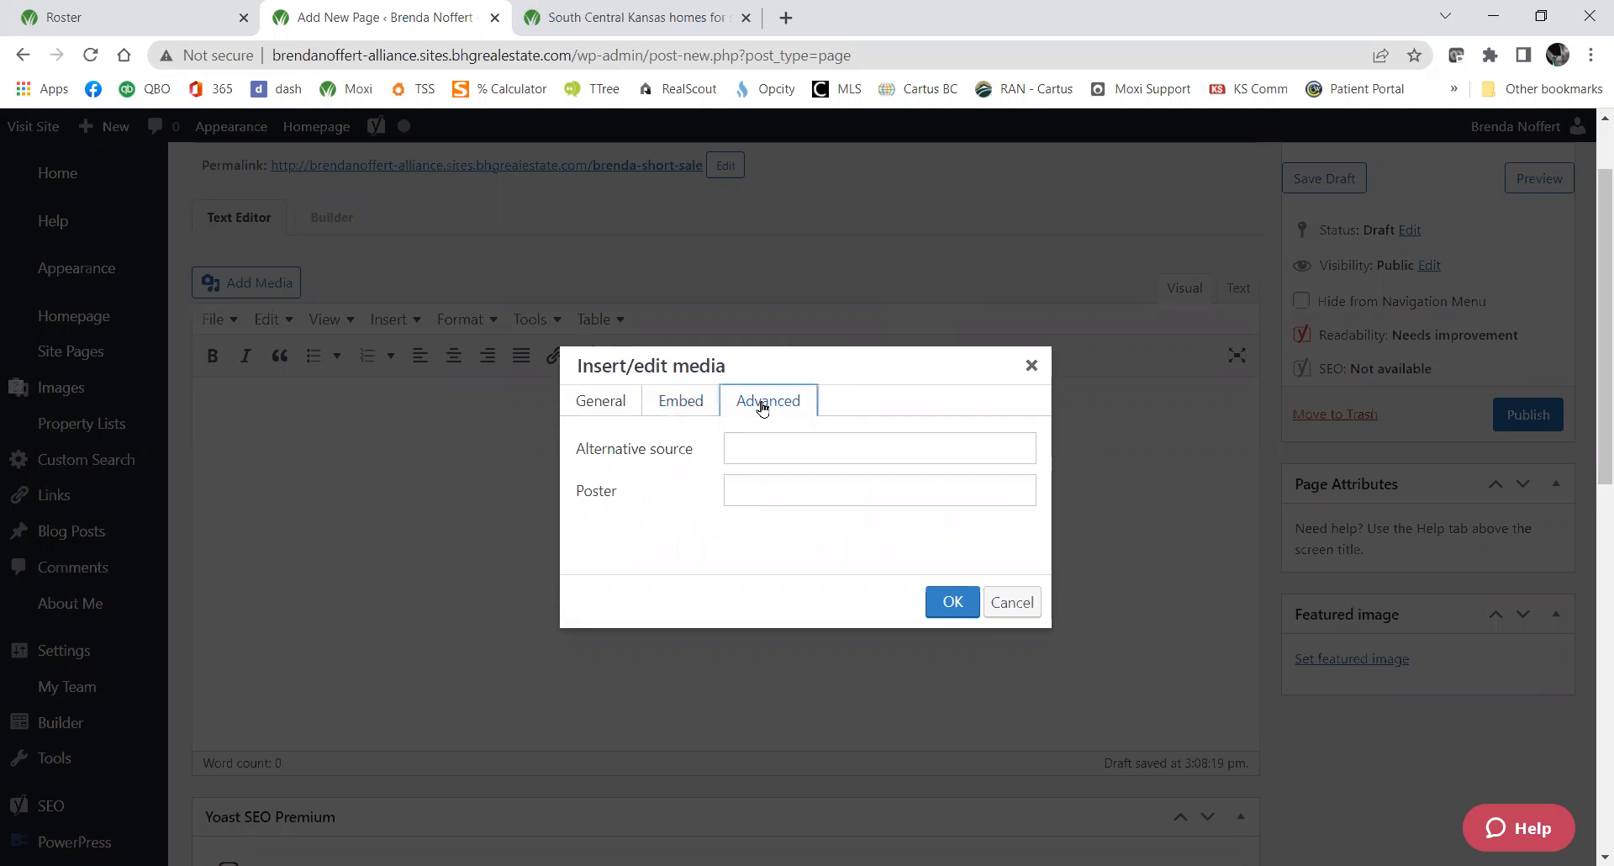
{"action": "left_click", "coordinate": [603, 407]}
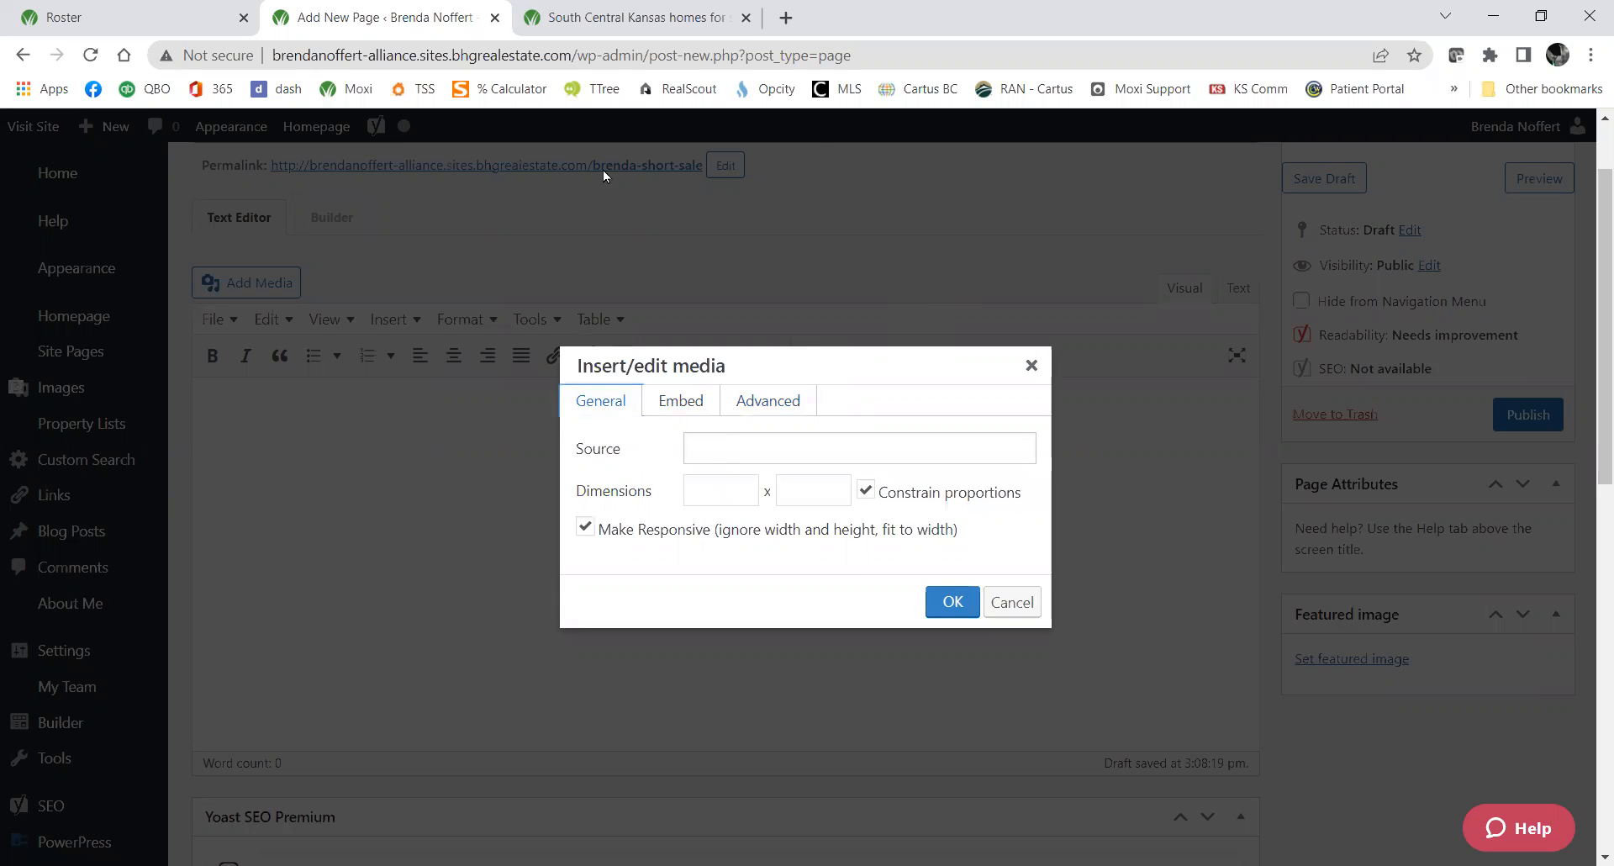
Search Google Images for "short sale" in a new browser tab.
{"action": "left_click", "coordinate": [784, 17]}
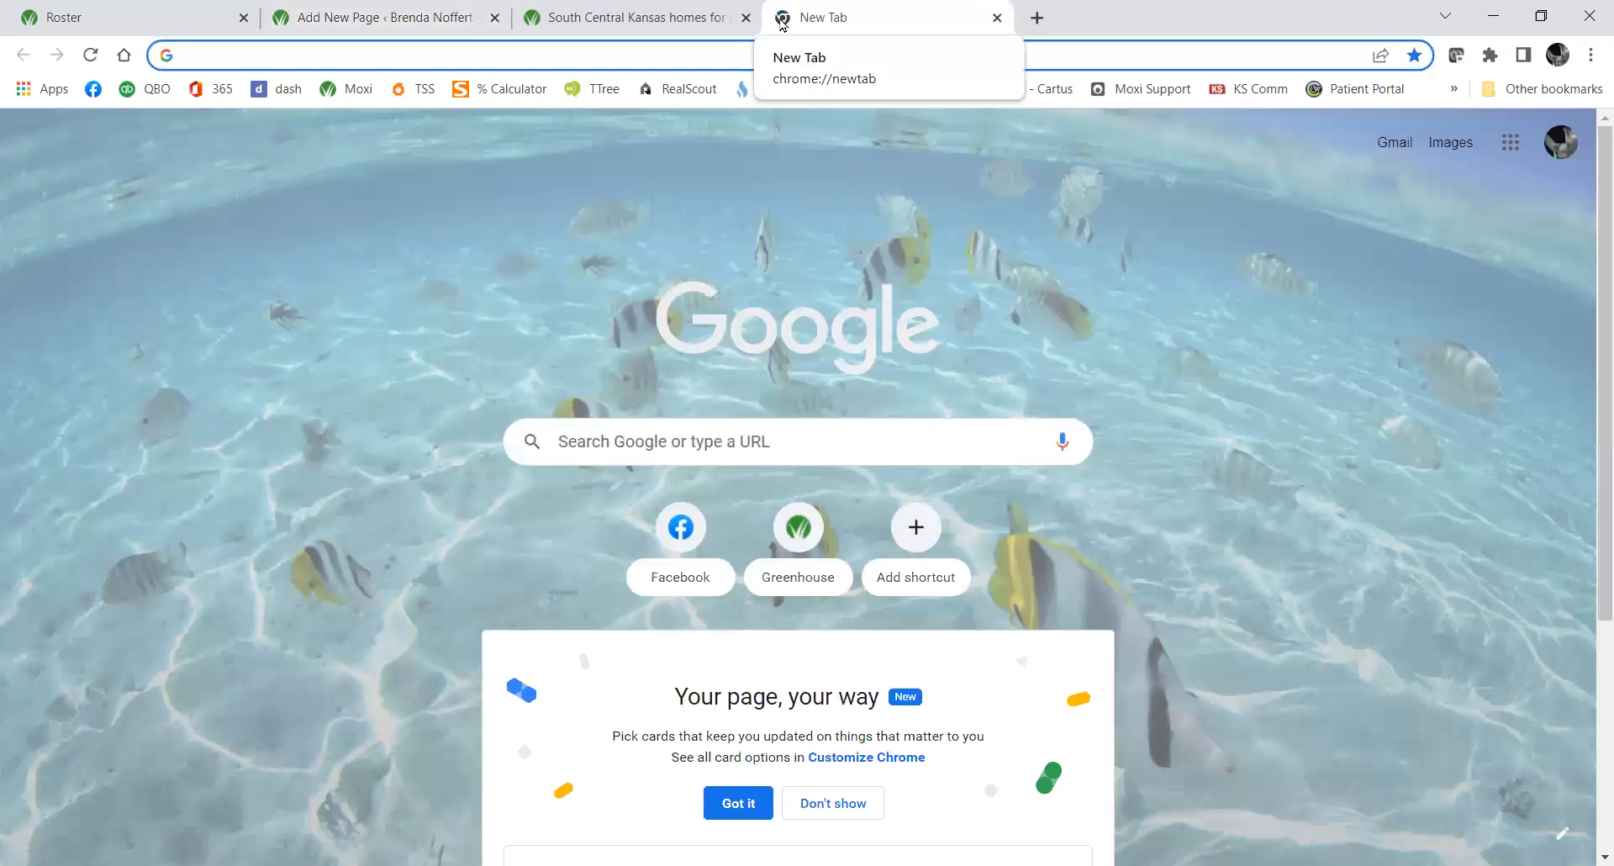
{"action": "type", "text": "short"}
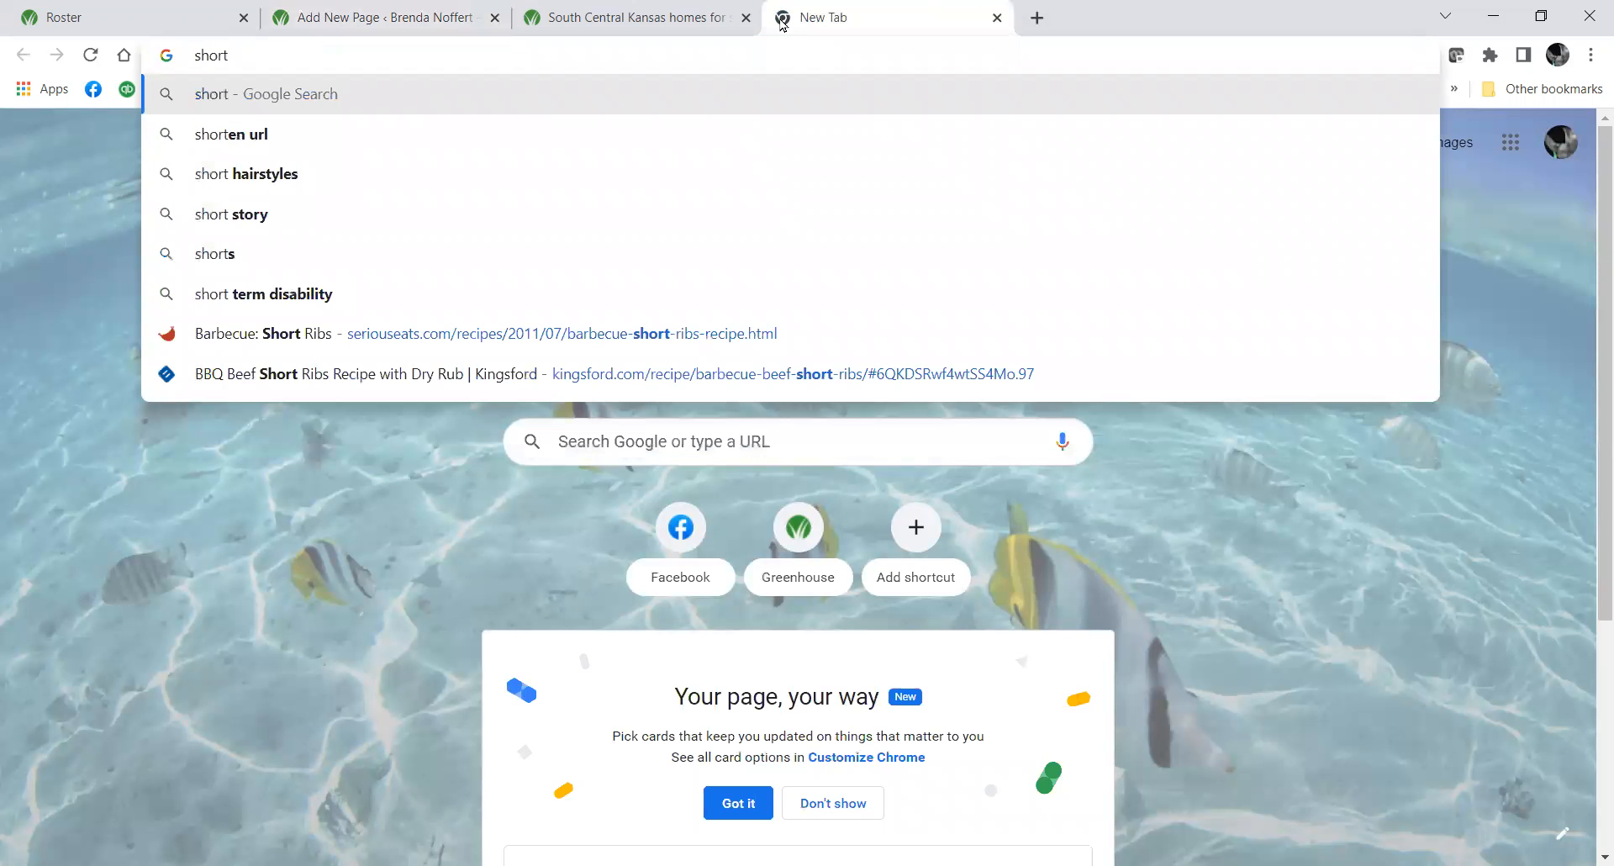
{"action": "type", "text": " sale"}
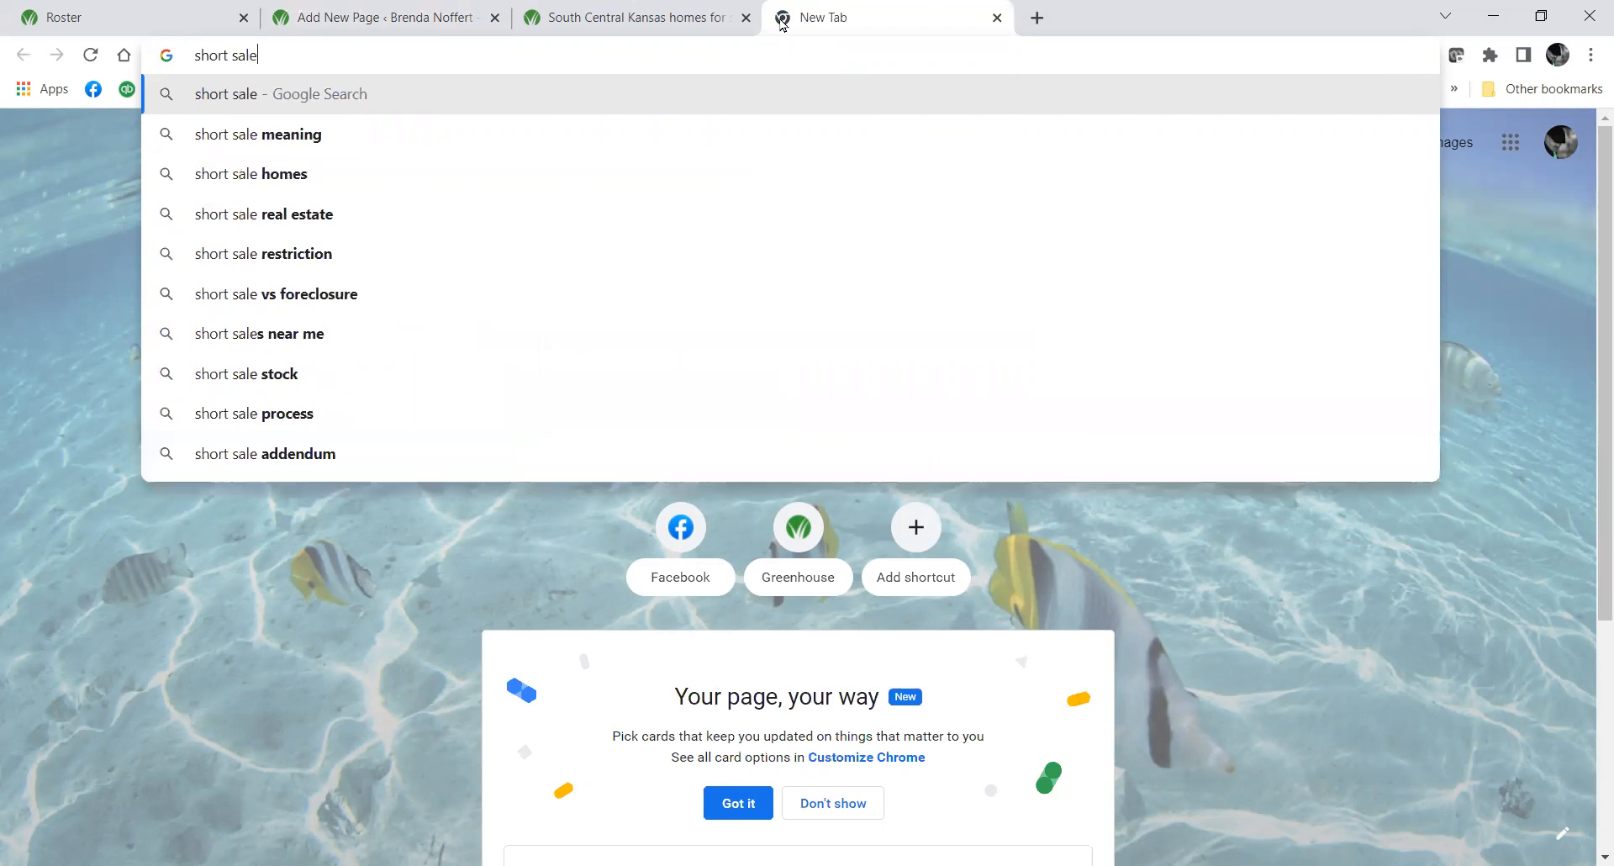
{"action": "key", "text": "Return"}
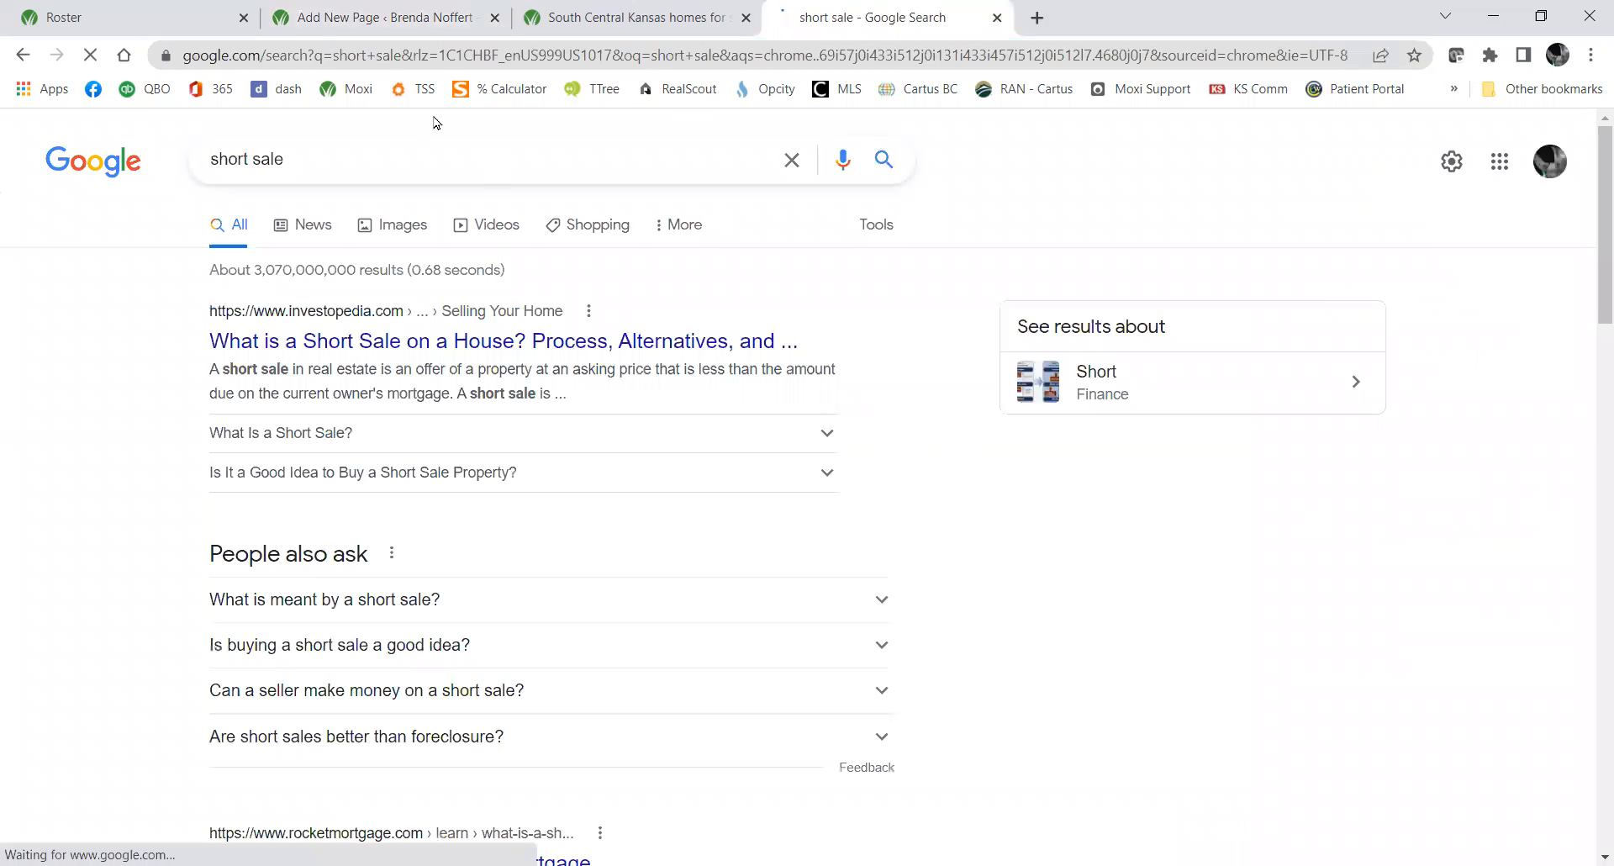
{"action": "left_click", "coordinate": [402, 233]}
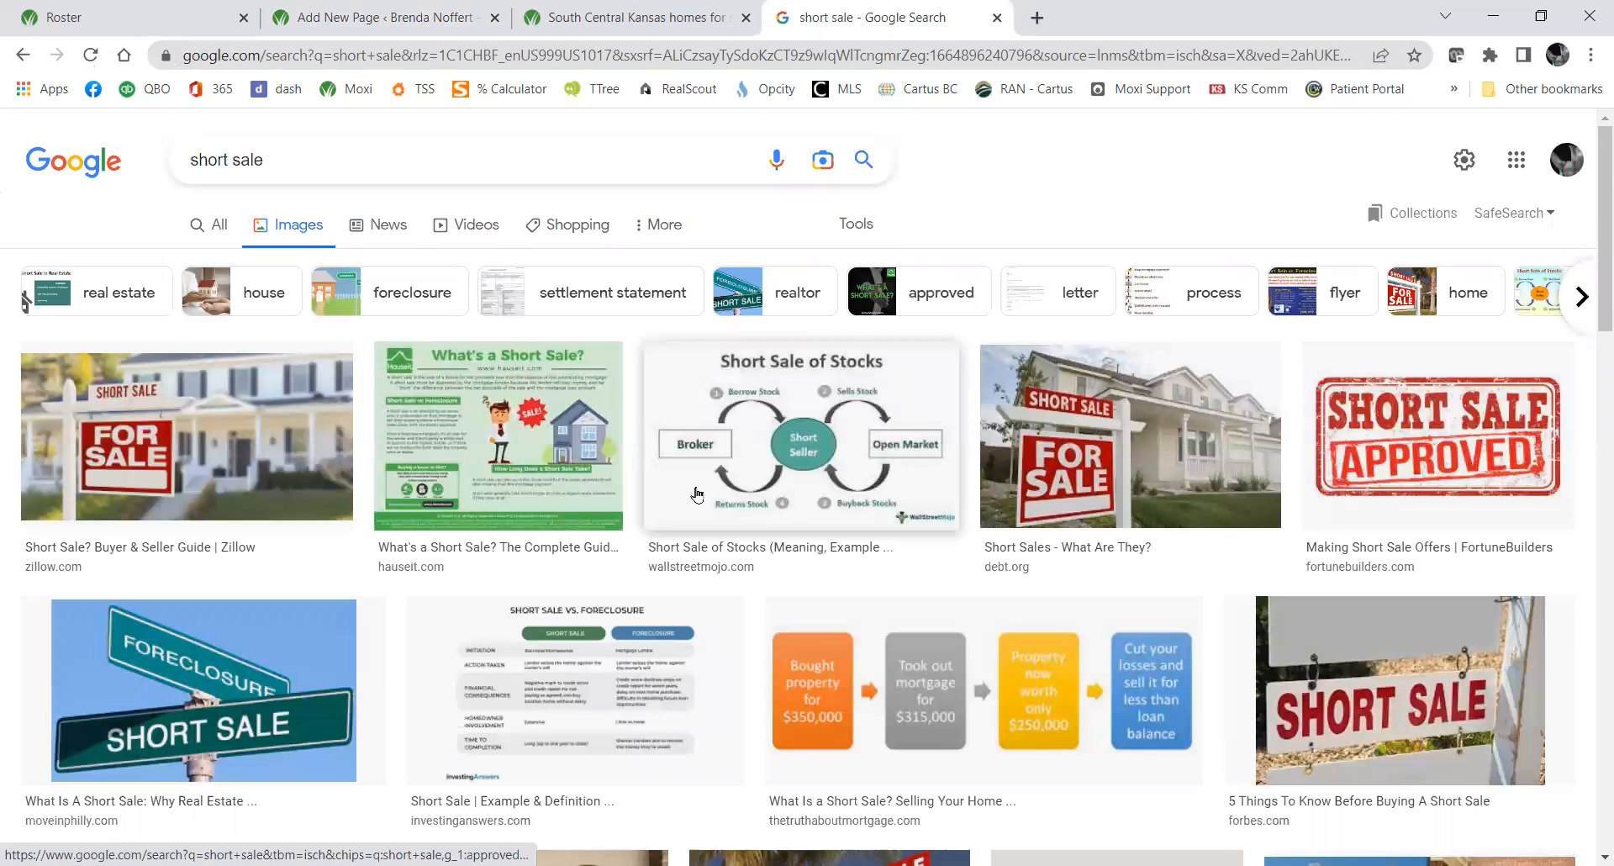
Browse the image results, preview the red "Short Sale Approved" stamp image from FortuneBuilders and copy its link address.
{"action": "scroll", "coordinate": [698, 494], "scroll_direction": "down", "scroll_amount": 1}
{"action": "scroll", "coordinate": [704, 487], "scroll_direction": "down", "scroll_amount": 1}
{"action": "scroll", "coordinate": [706, 485], "scroll_direction": "up", "scroll_amount": 1}
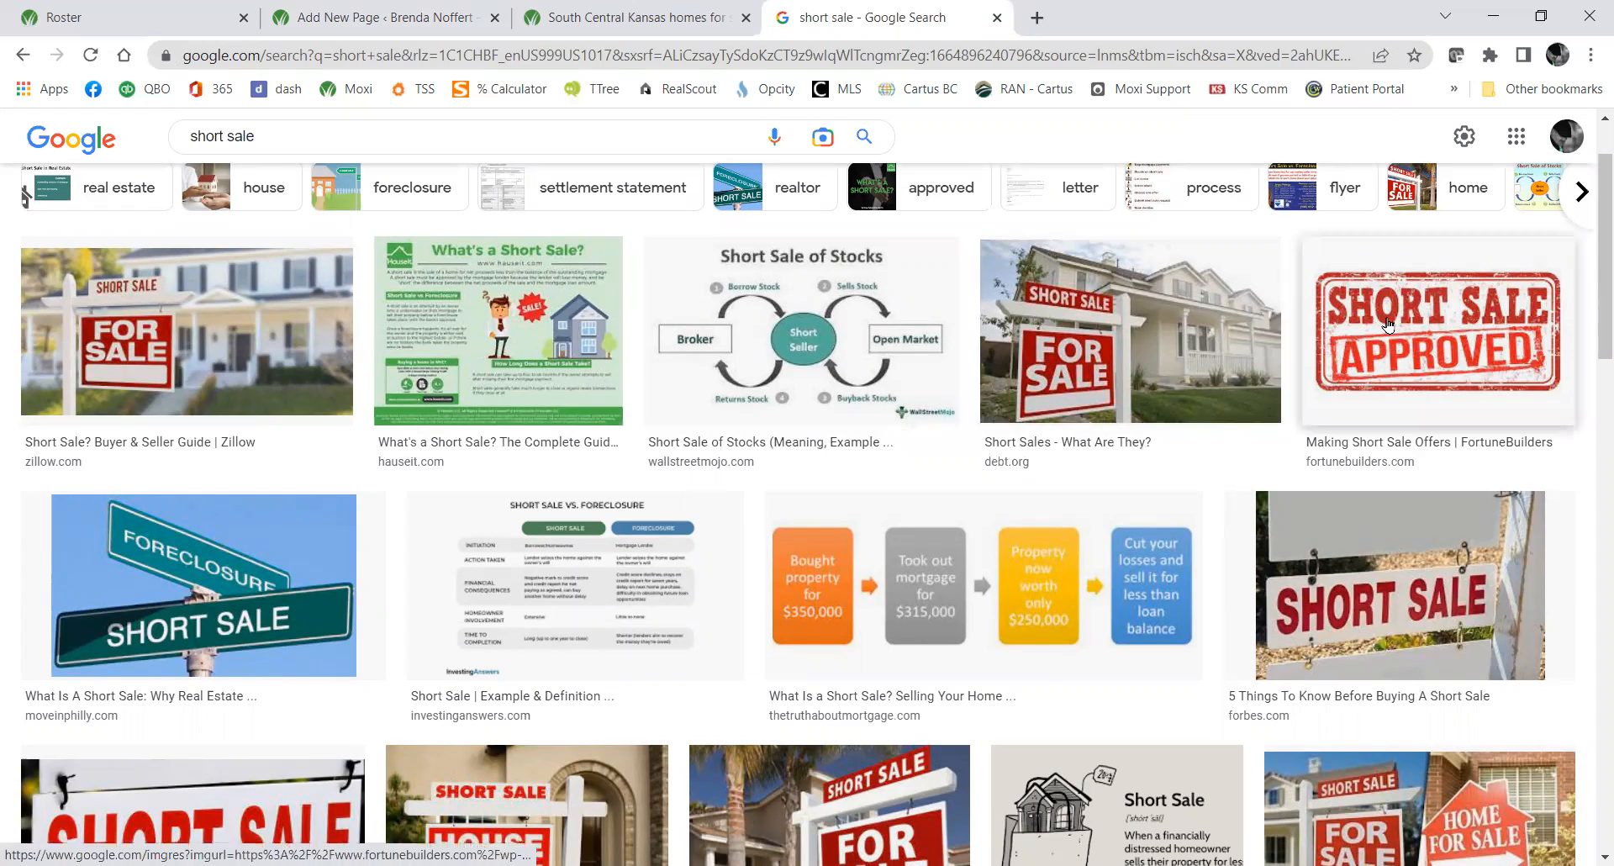
{"action": "left_click", "coordinate": [1433, 386]}
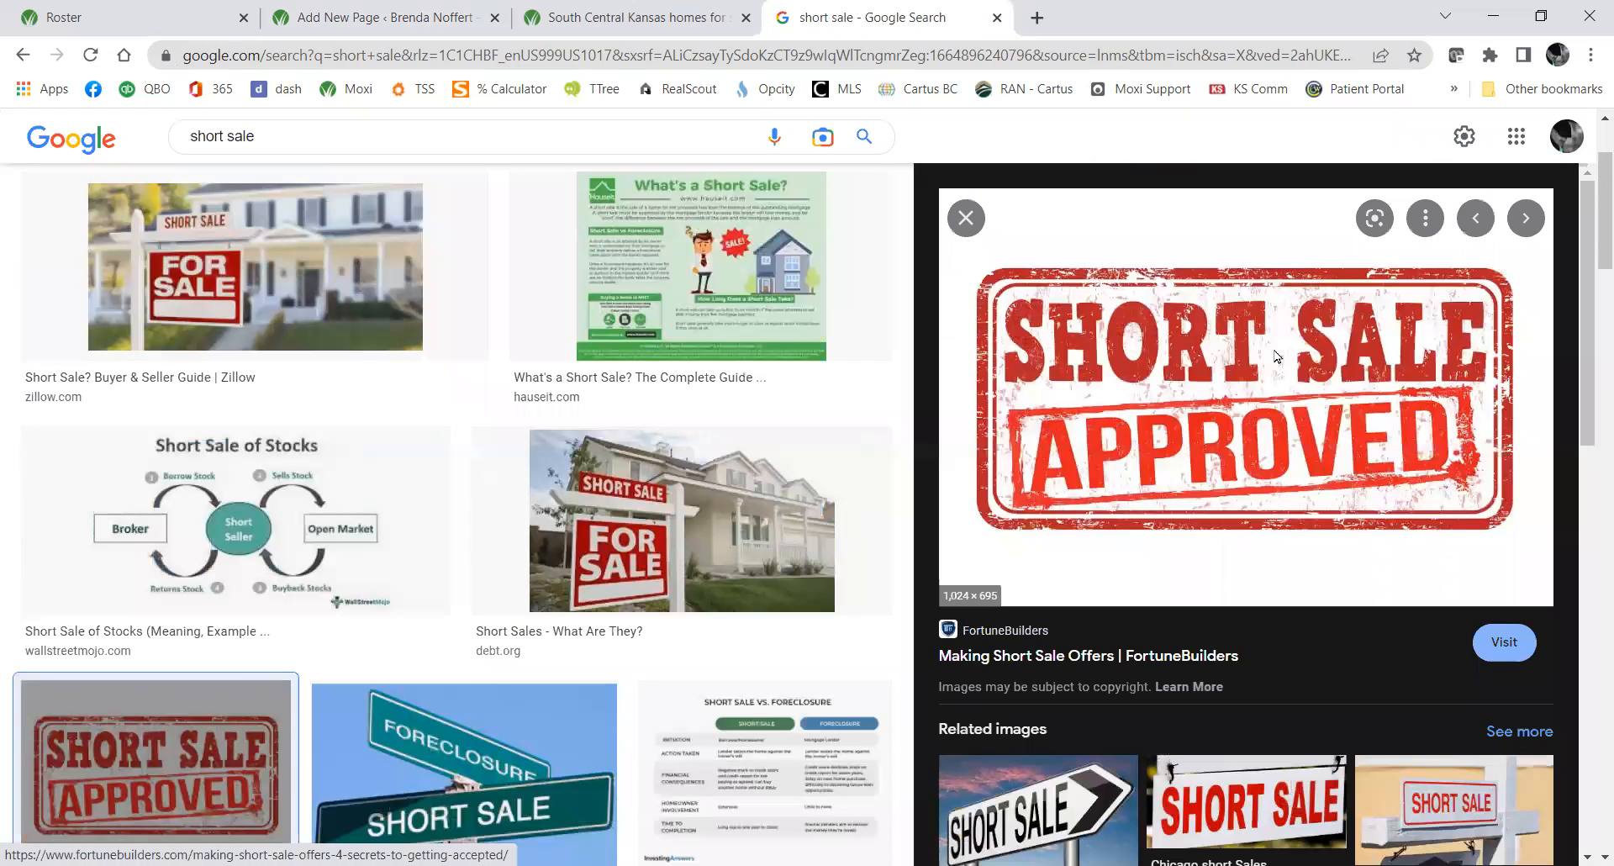
{"action": "right_click", "coordinate": [1274, 355]}
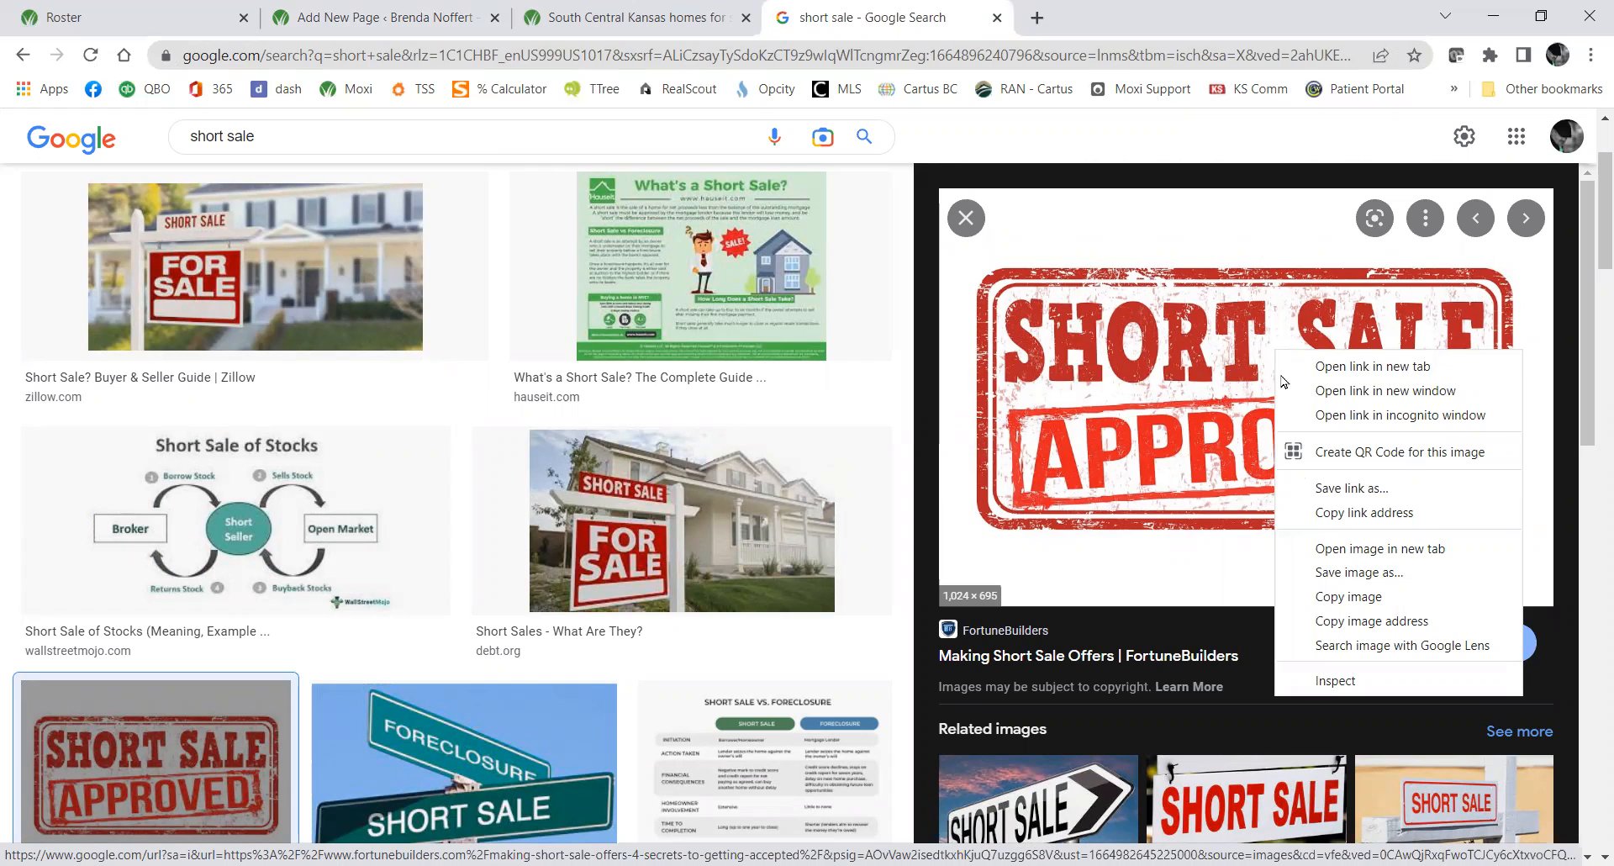
{"action": "left_click", "coordinate": [1353, 512]}
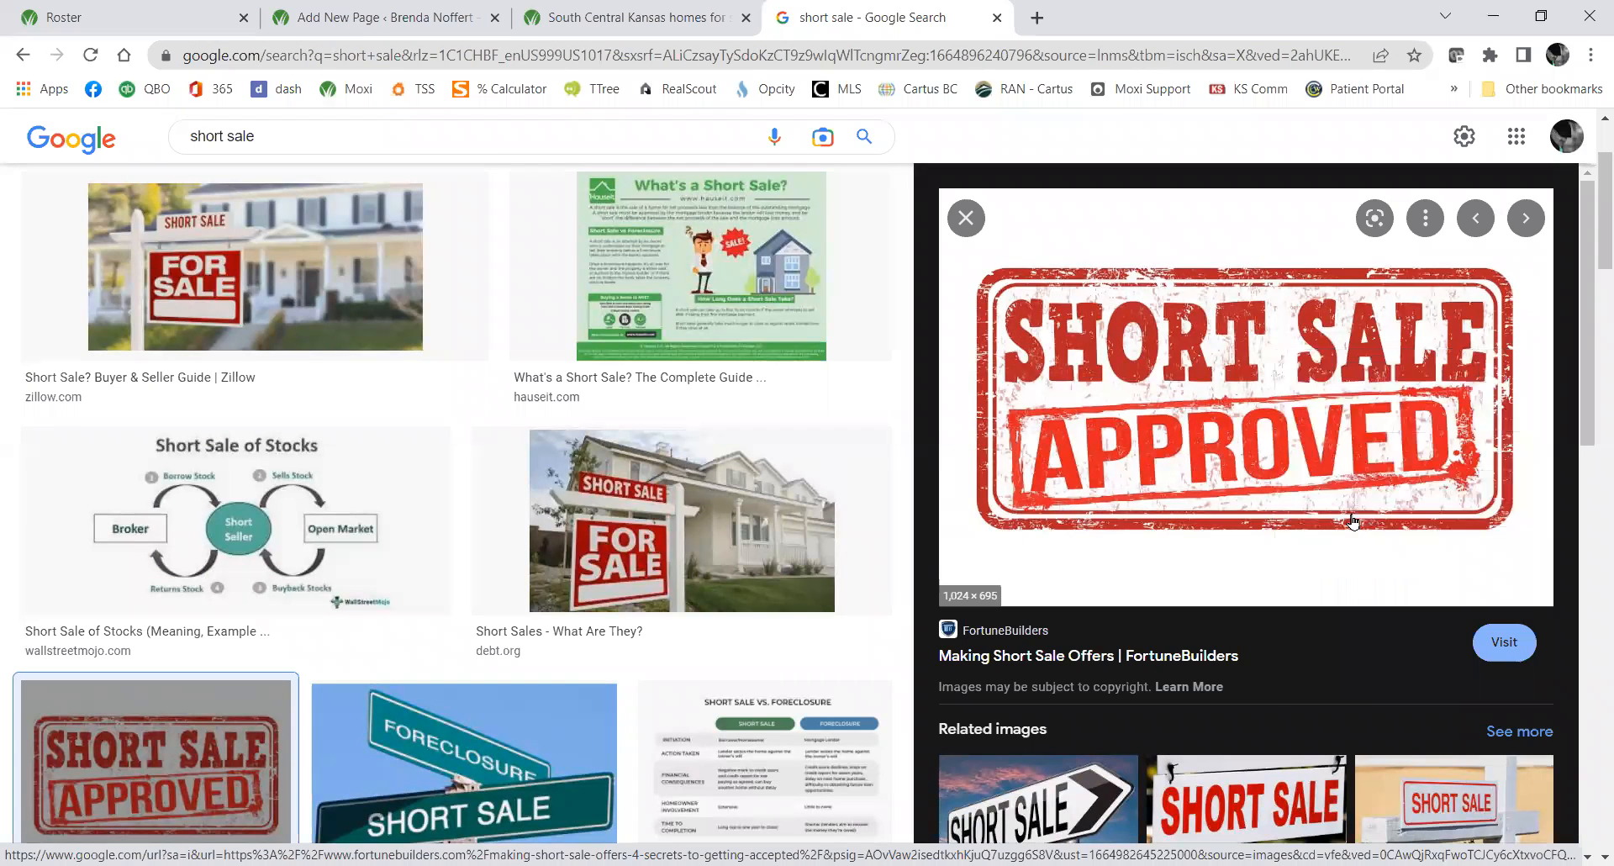
Return to the new page's media dialog and insert media in the body using the copied link address as the source.
{"action": "left_click", "coordinate": [595, 8]}
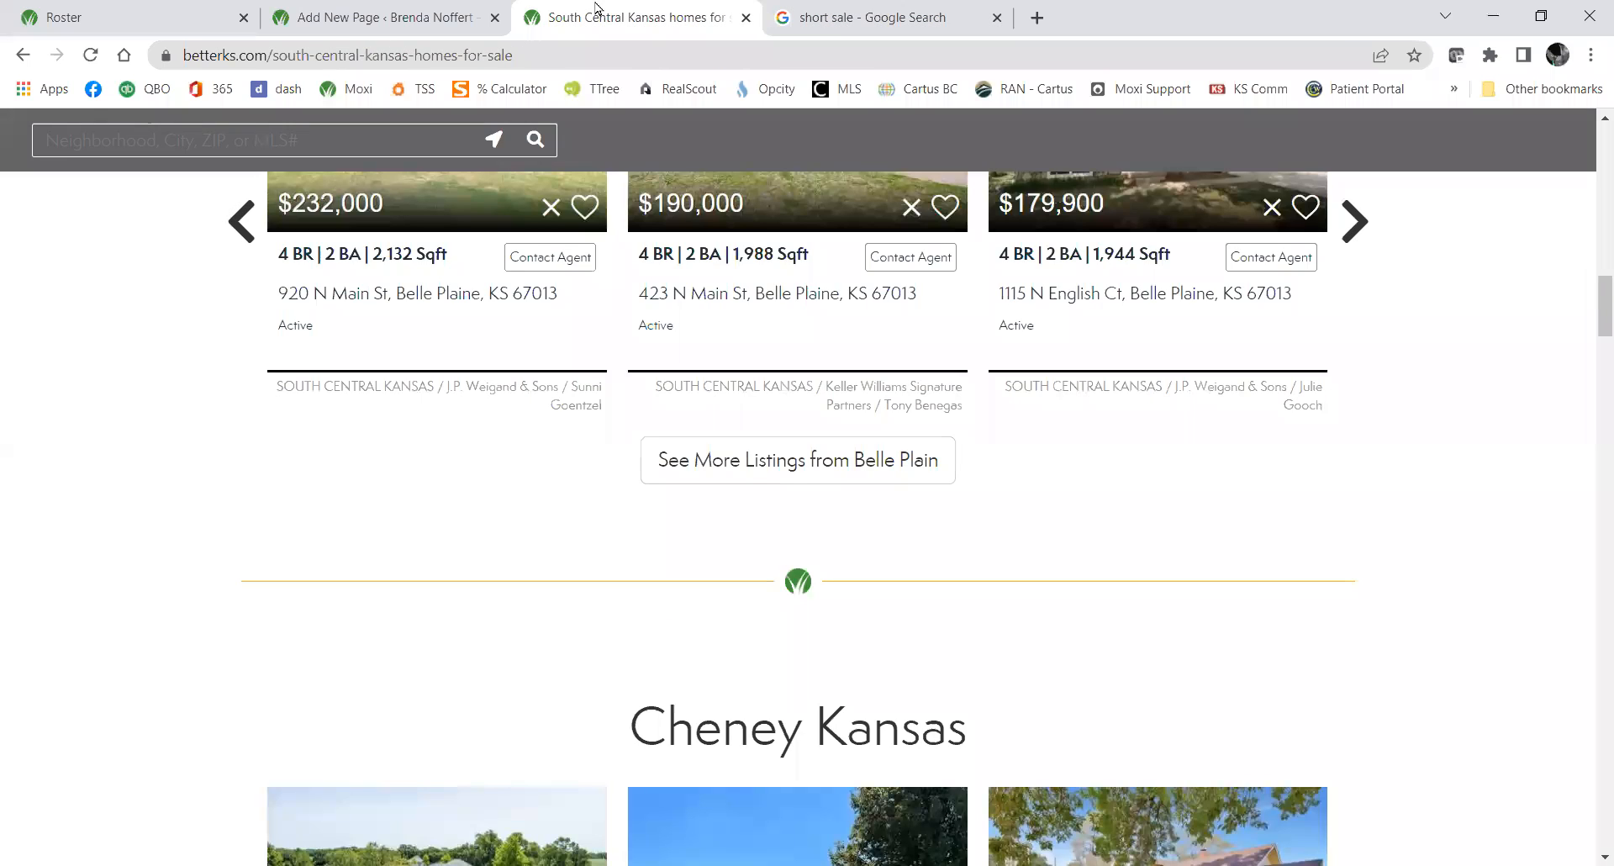
{"action": "left_click", "coordinate": [426, 11]}
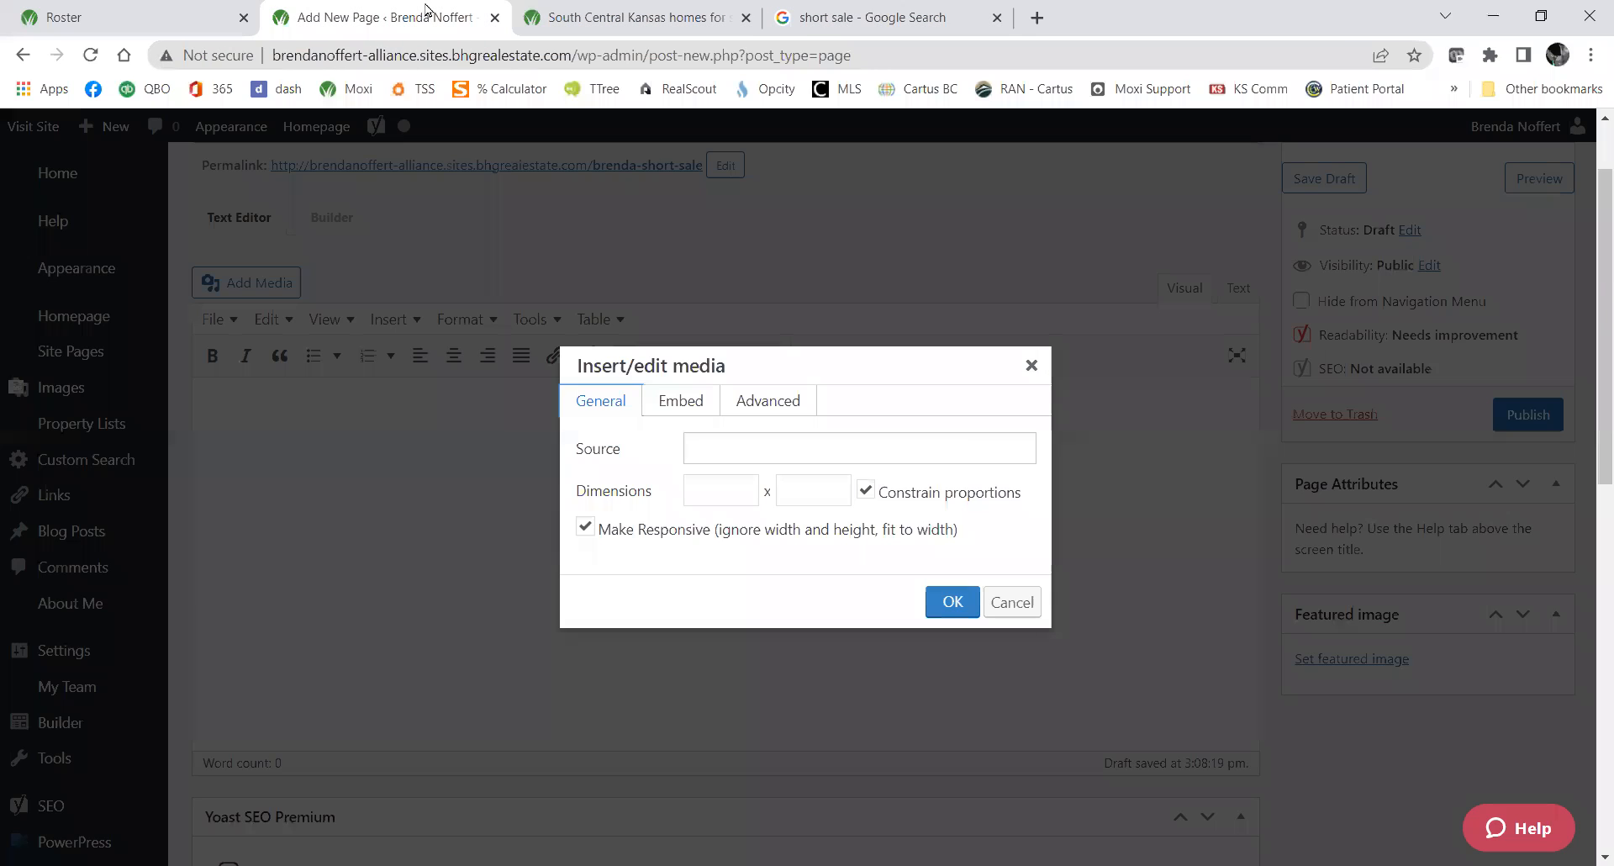
{"action": "left_click", "coordinate": [705, 435]}
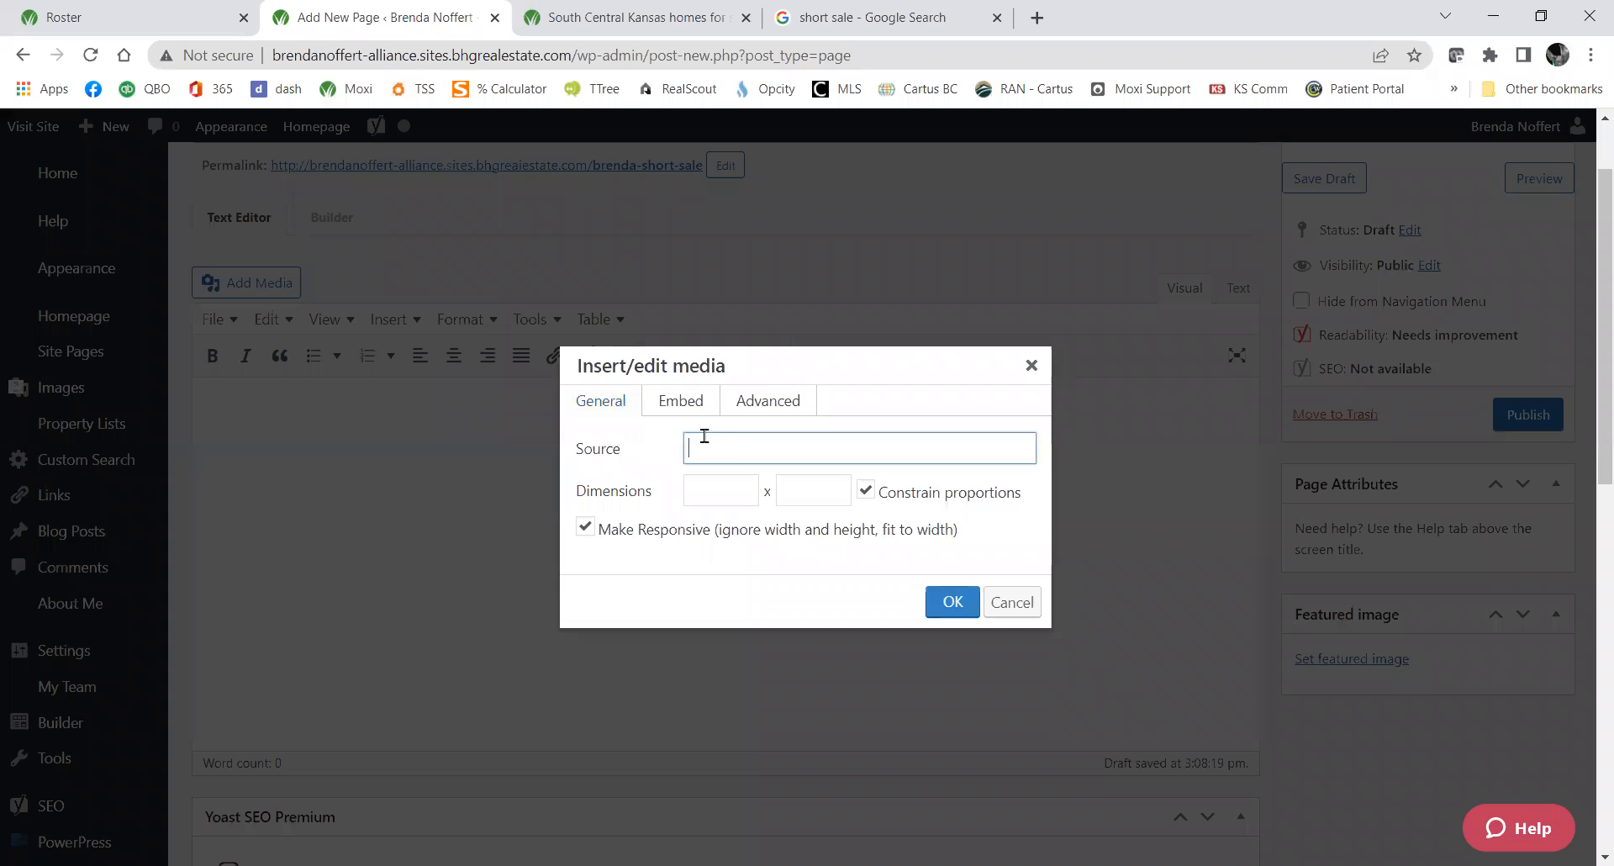
{"action": "key", "text": "ctrl+v"}
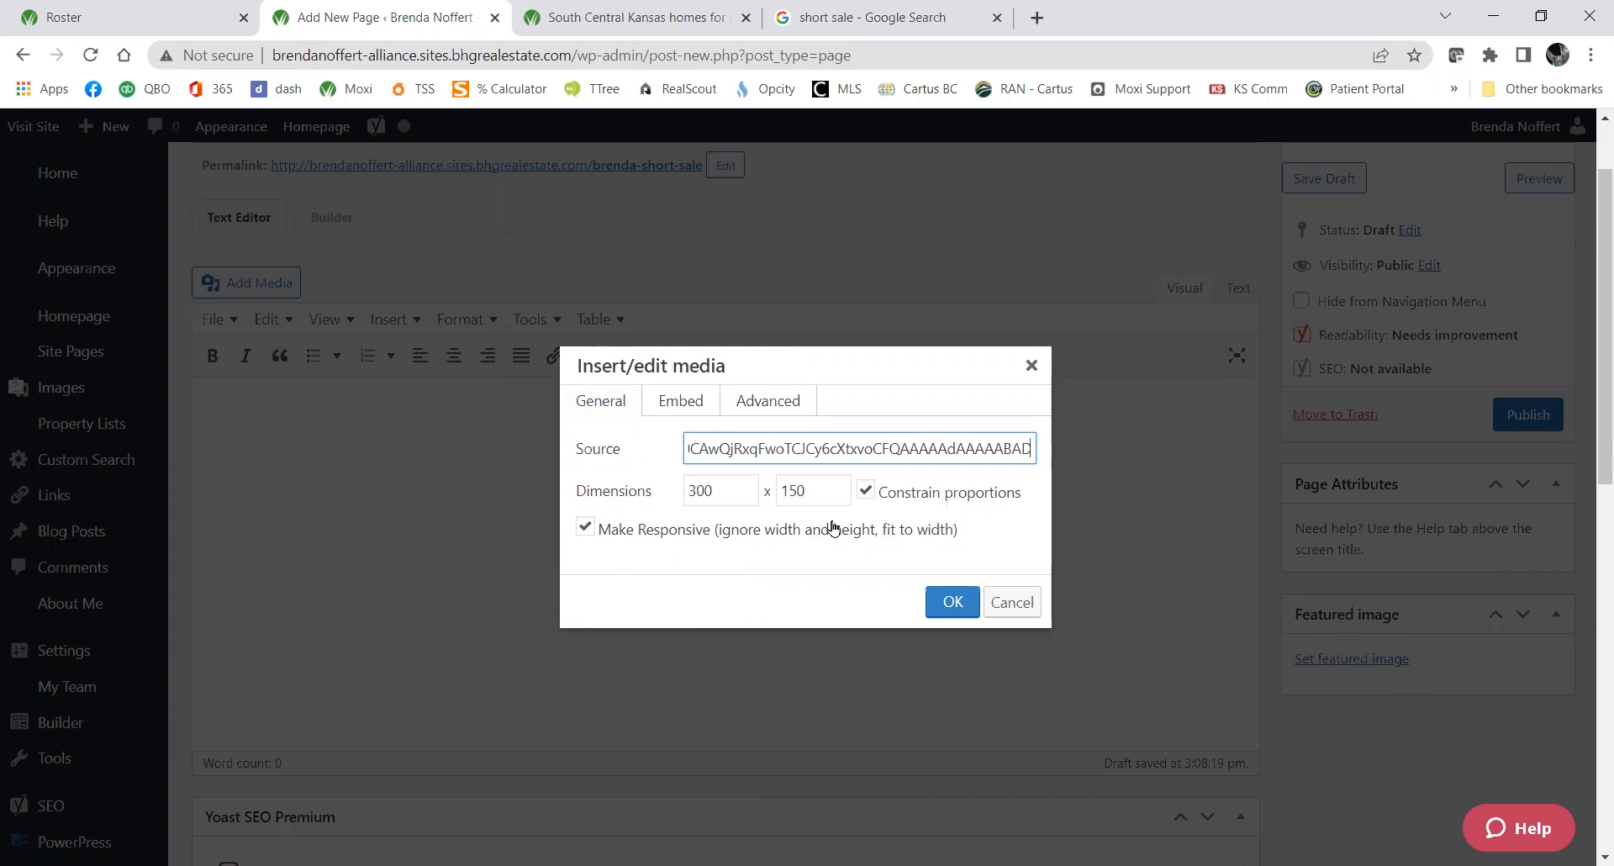
{"action": "left_click", "coordinate": [953, 603]}
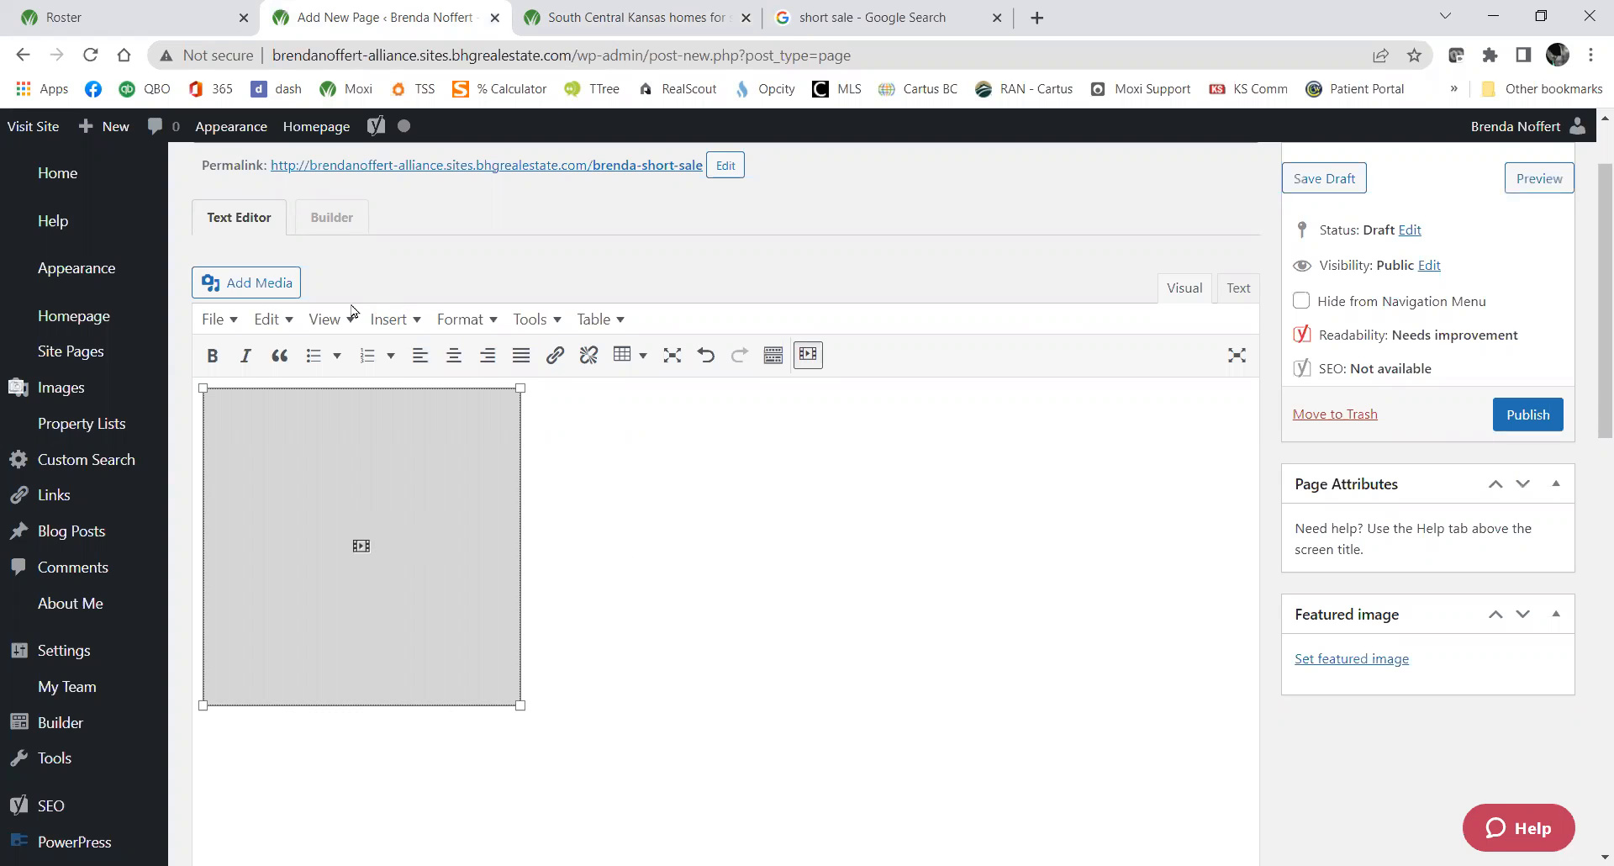
{"action": "left_click", "coordinate": [401, 323]}
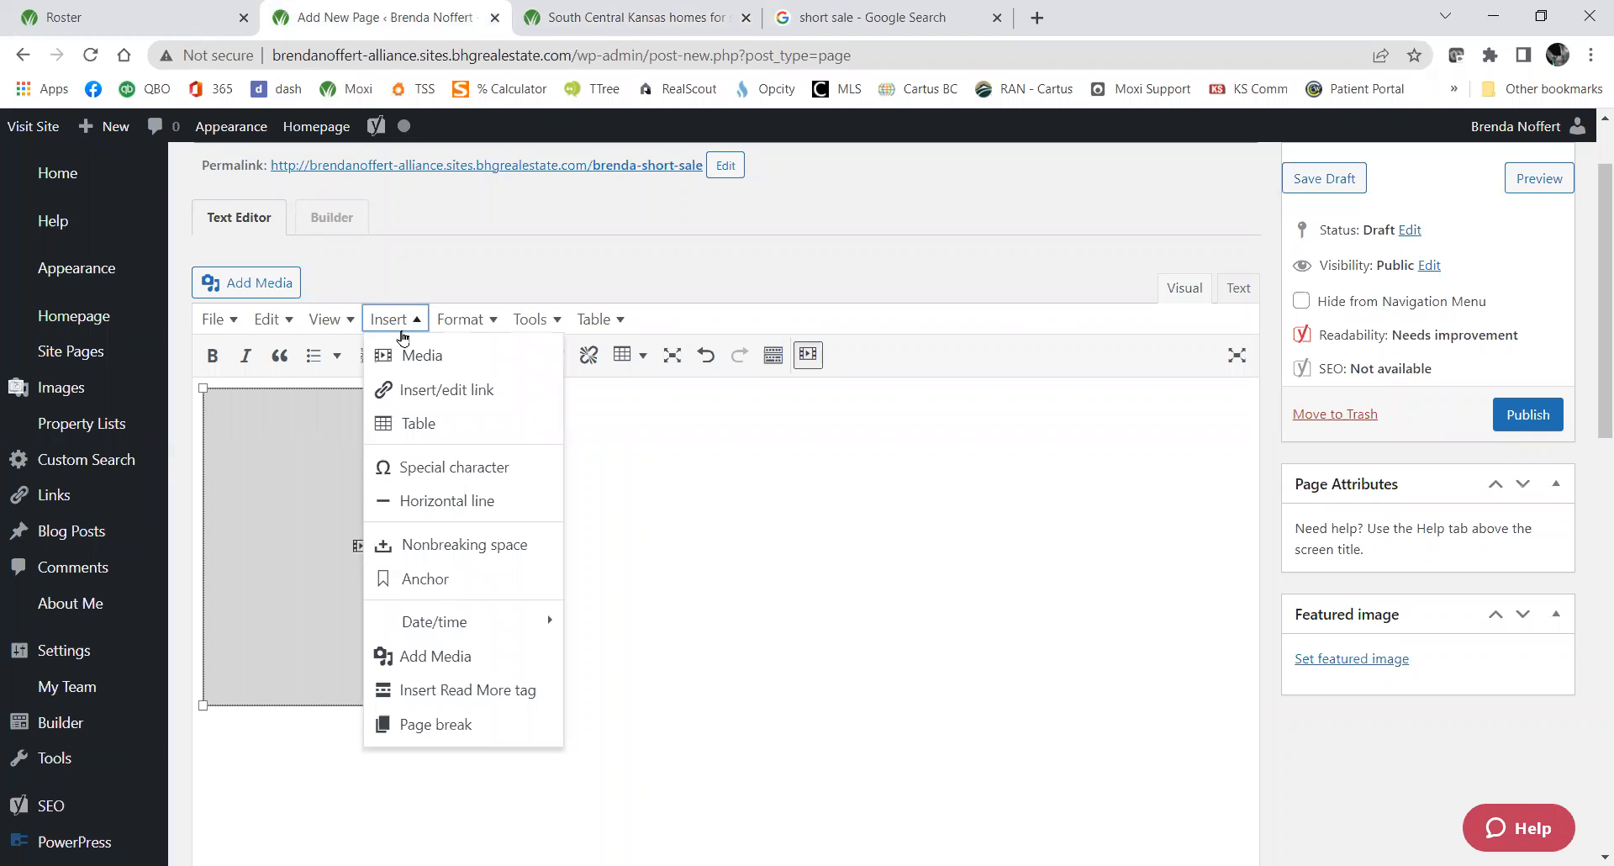
{"action": "left_click", "coordinate": [453, 668]}
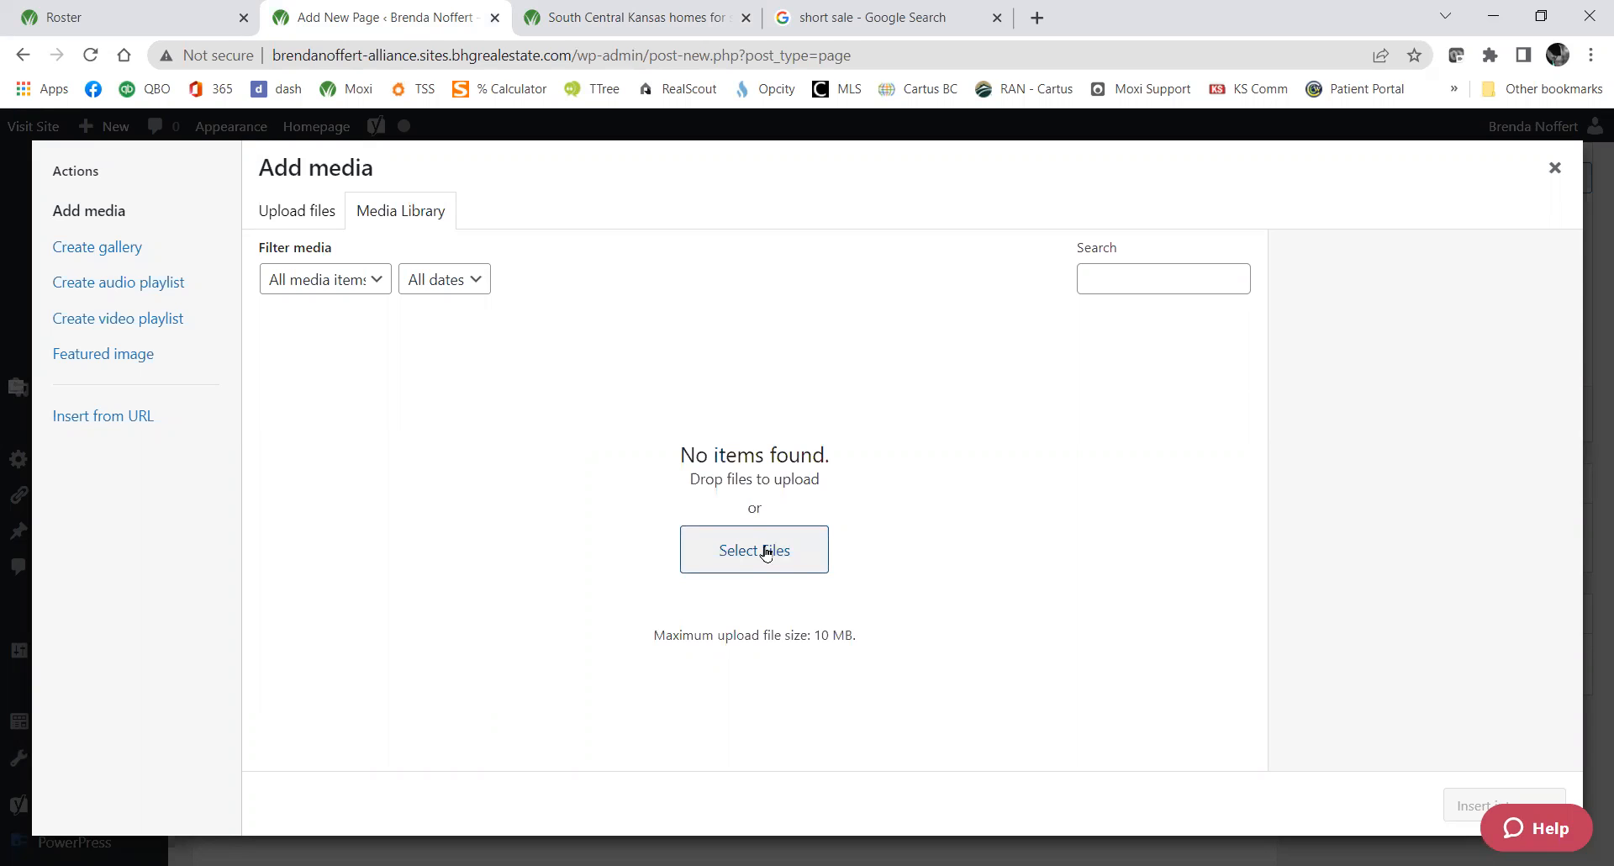
{"action": "left_click", "coordinate": [325, 221]}
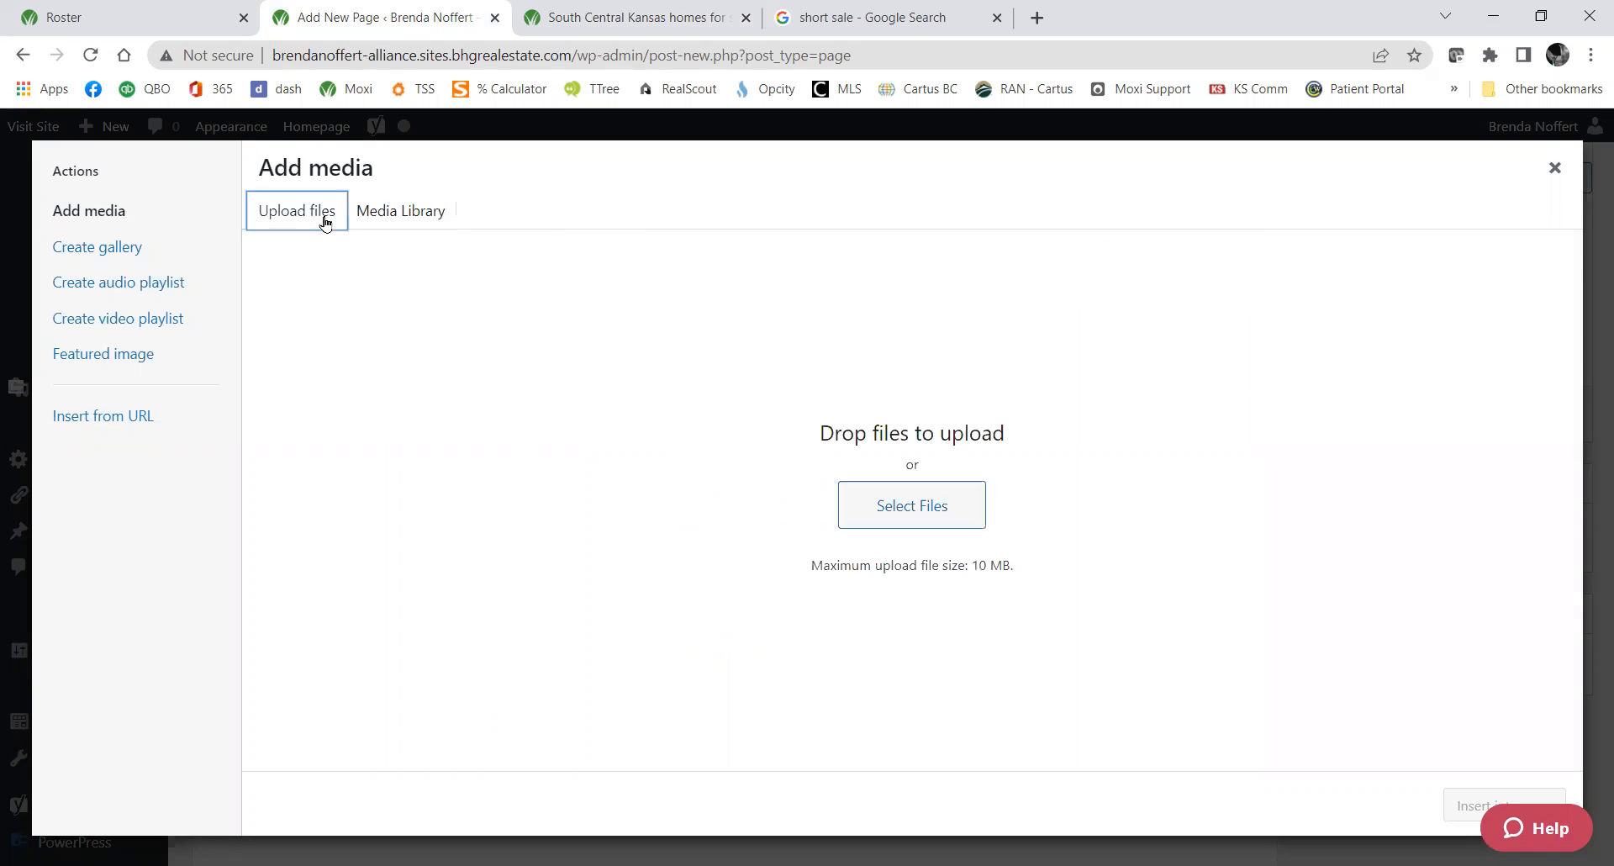
{"action": "left_click", "coordinate": [936, 509]}
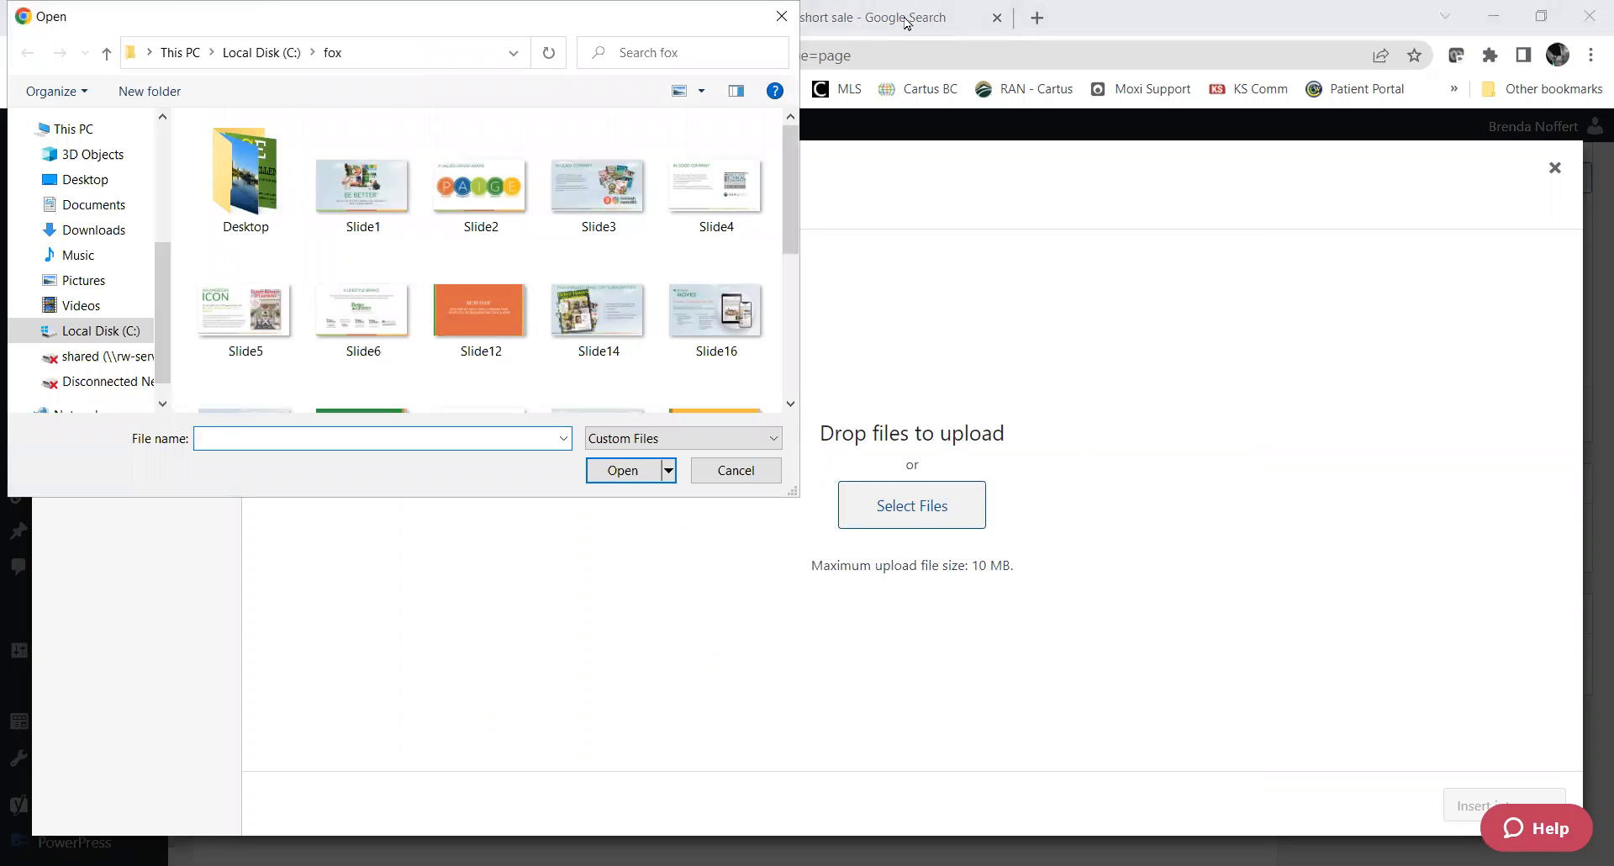
{"action": "left_click", "coordinate": [720, 469]}
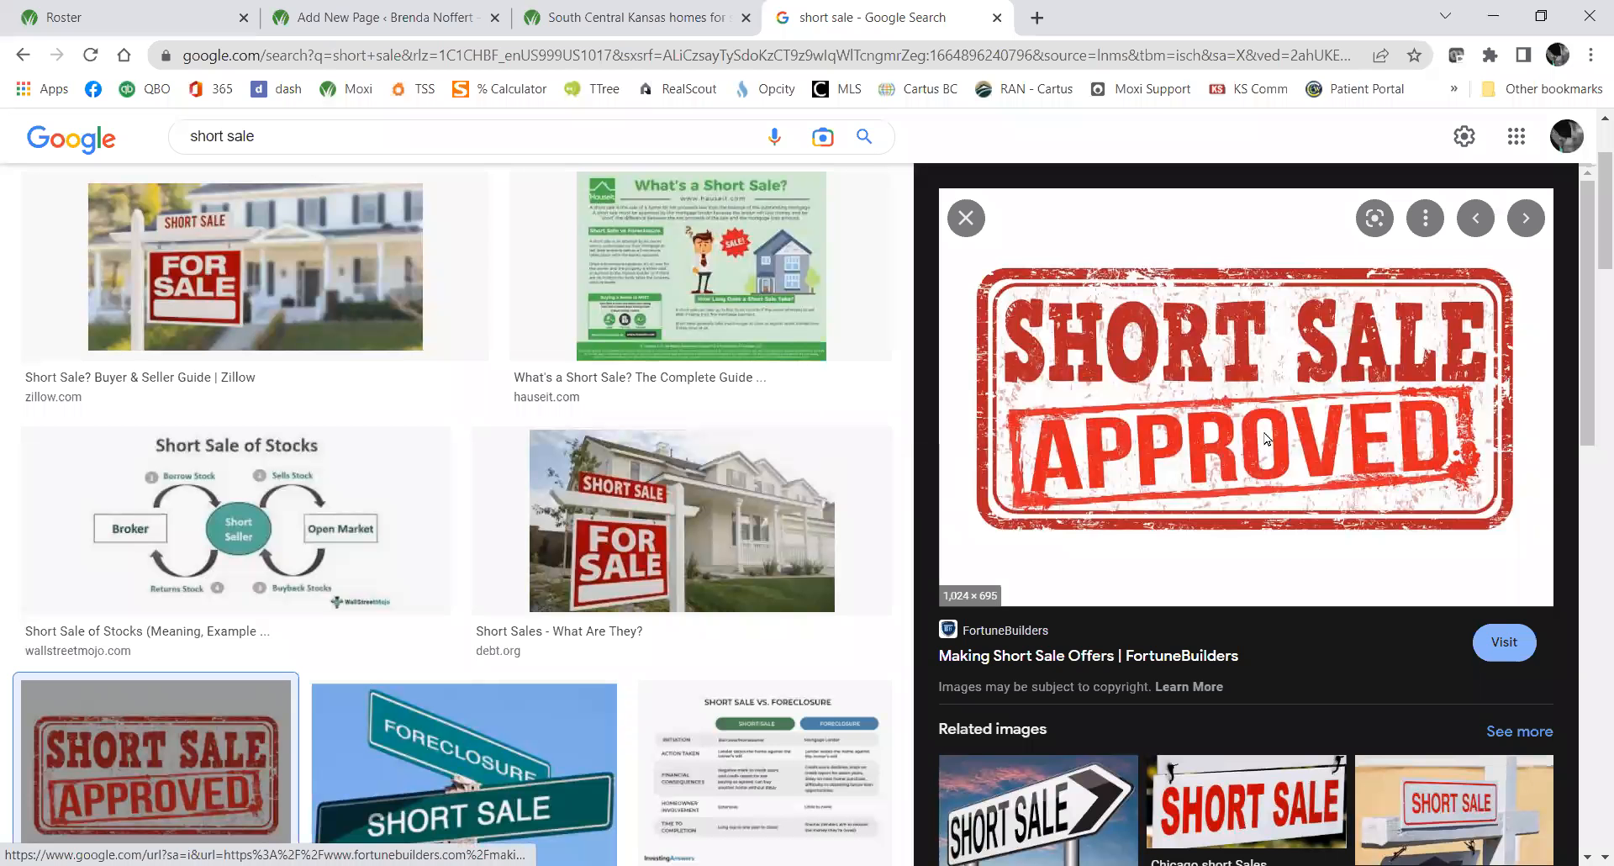
Save the "Short Sale Approved" image from the Google results to the Desktop as the JPEG Short-sale-tips-1024x695.
{"action": "right_click", "coordinate": [1266, 438]}
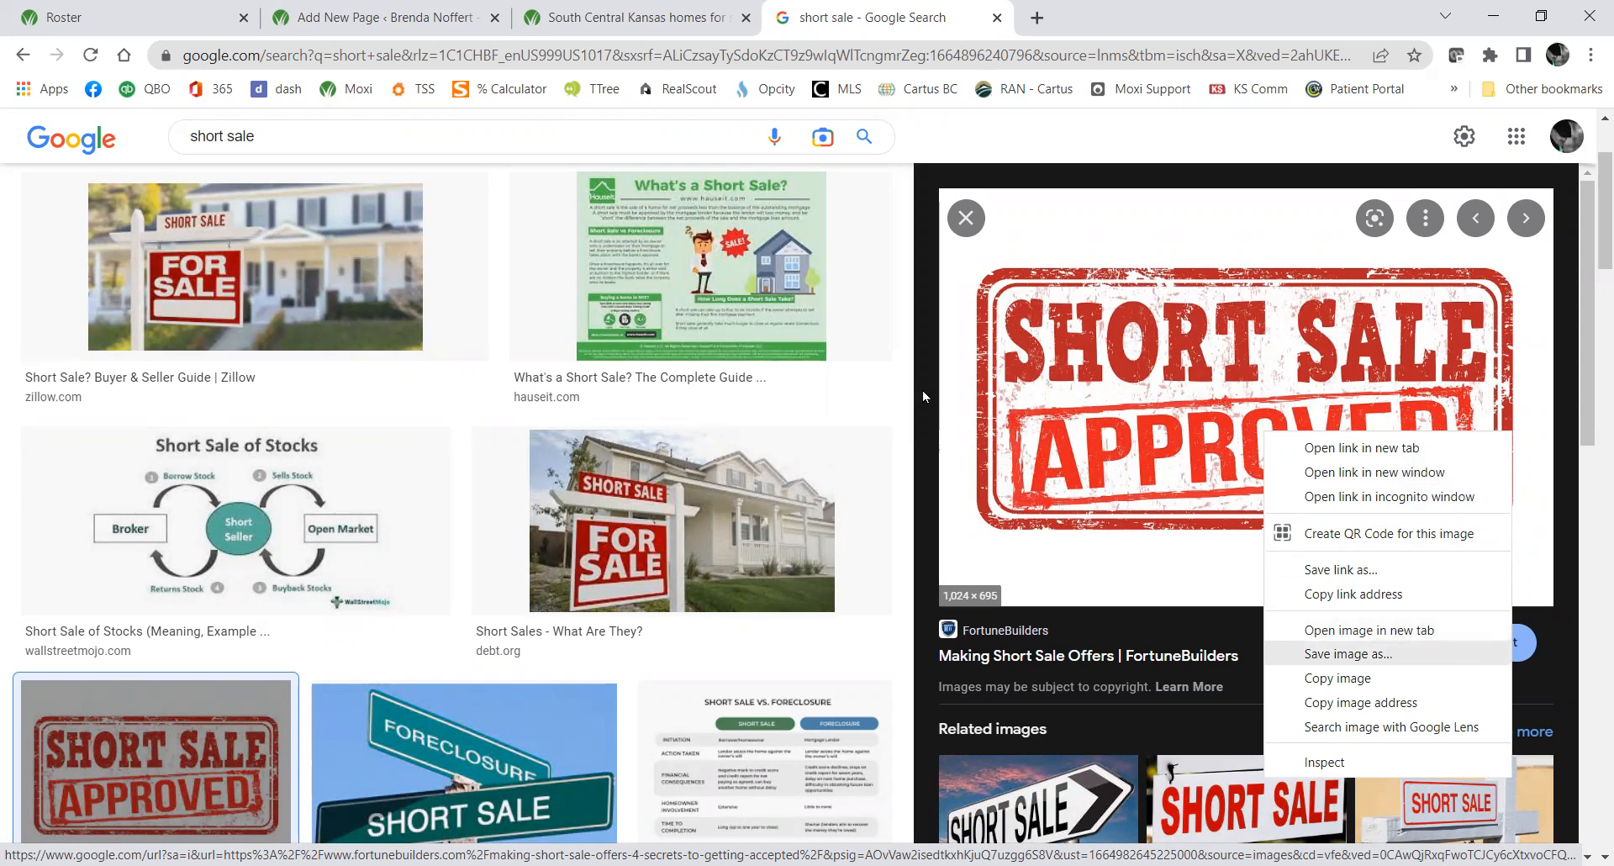
{"action": "key", "text": "Return"}
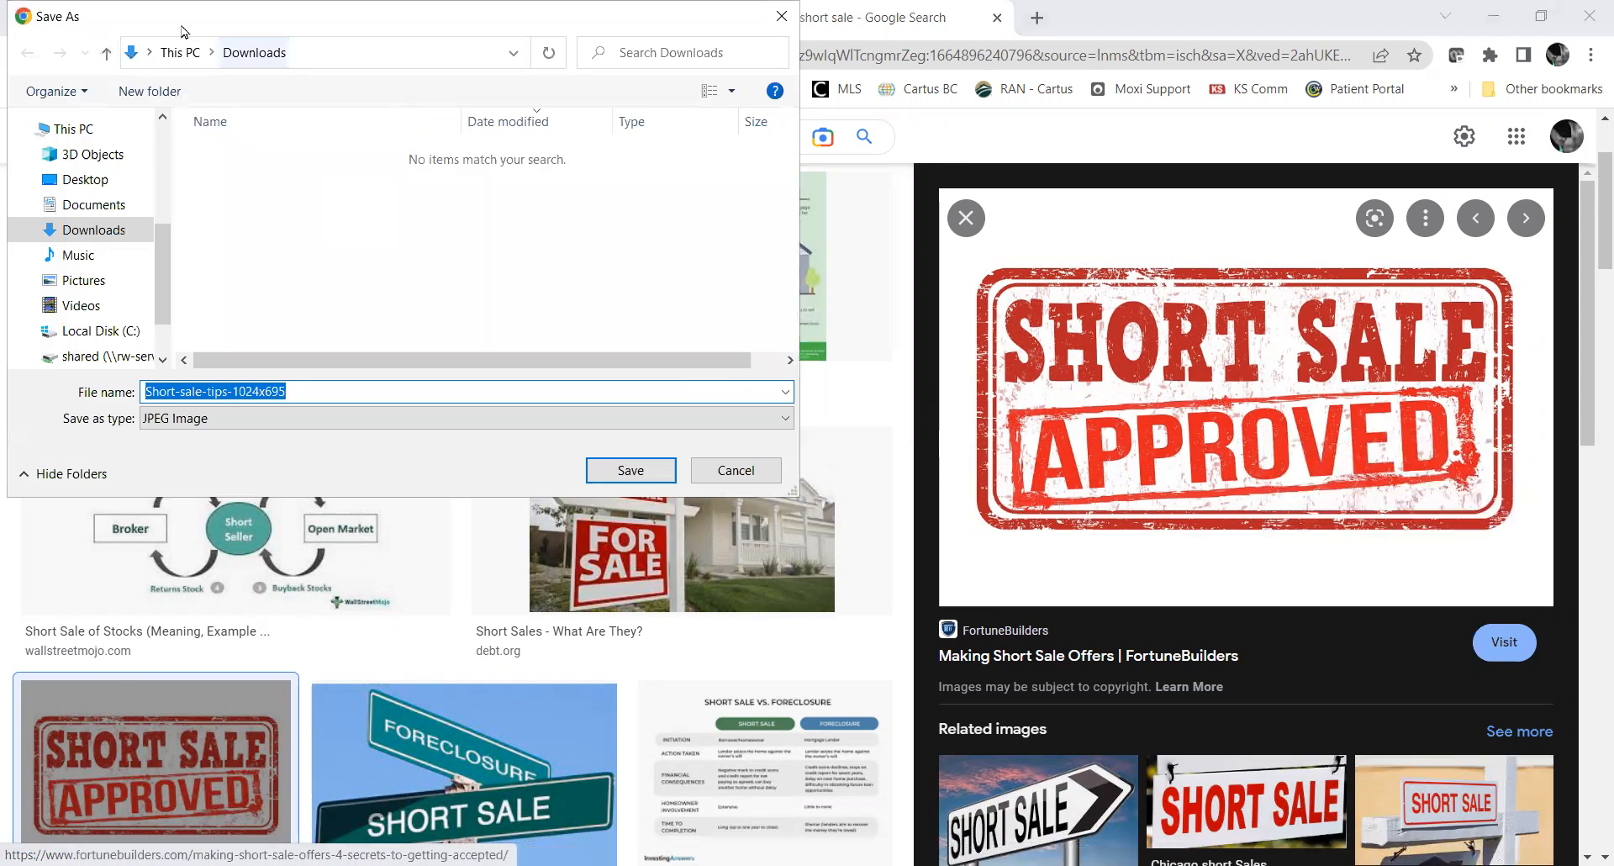
{"action": "left_click", "coordinate": [93, 183]}
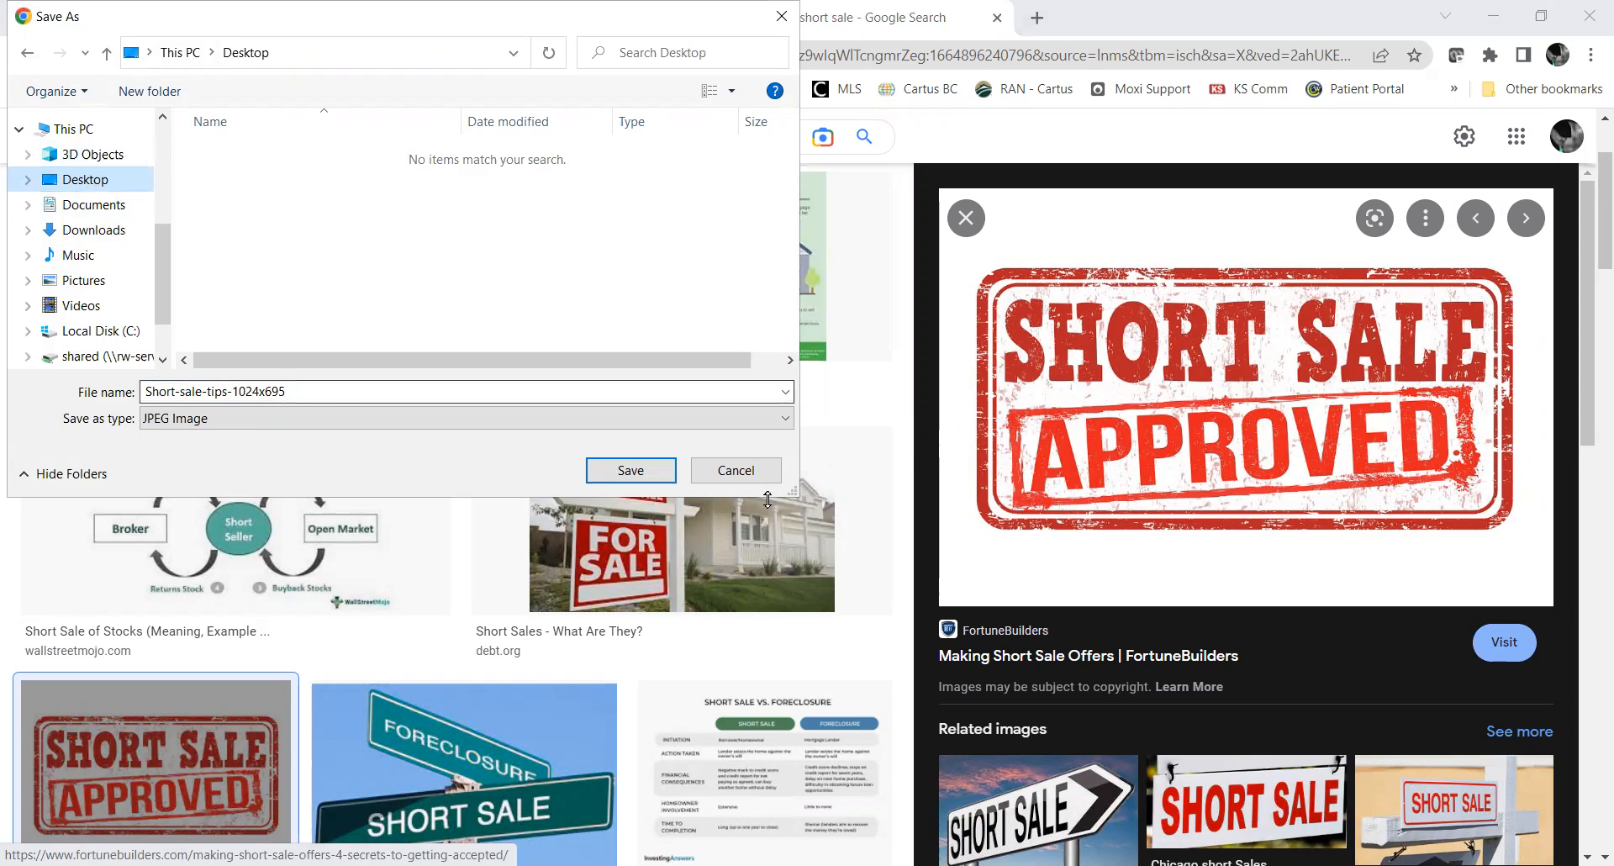
{"action": "left_click", "coordinate": [619, 479]}
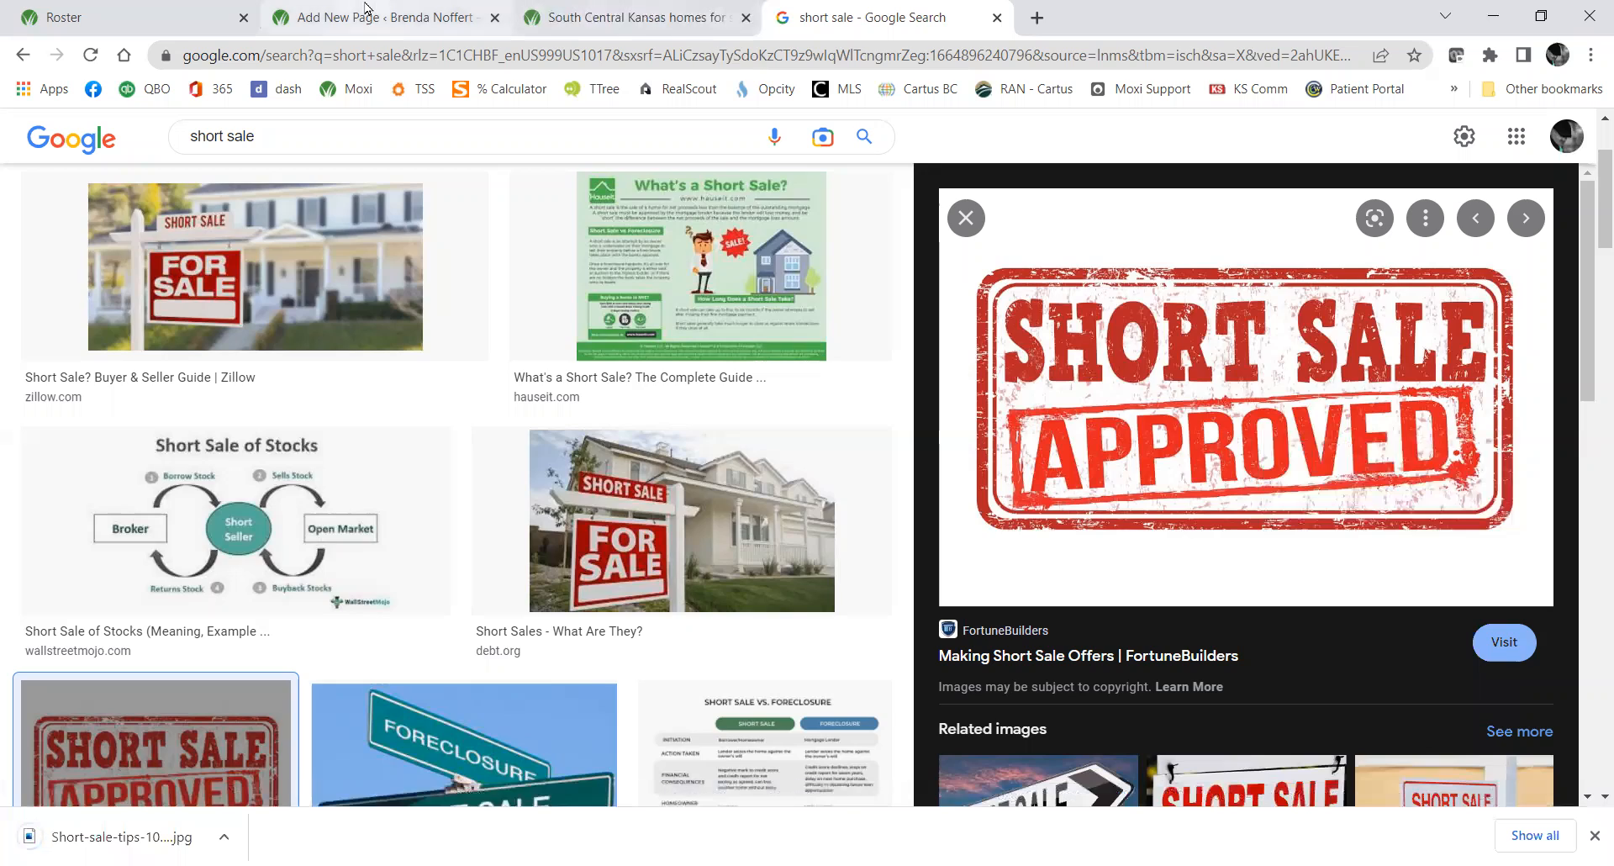
Return to the new page, close the open media dialog and reopen it for adding media to the page body.
{"action": "left_click", "coordinate": [364, 12]}
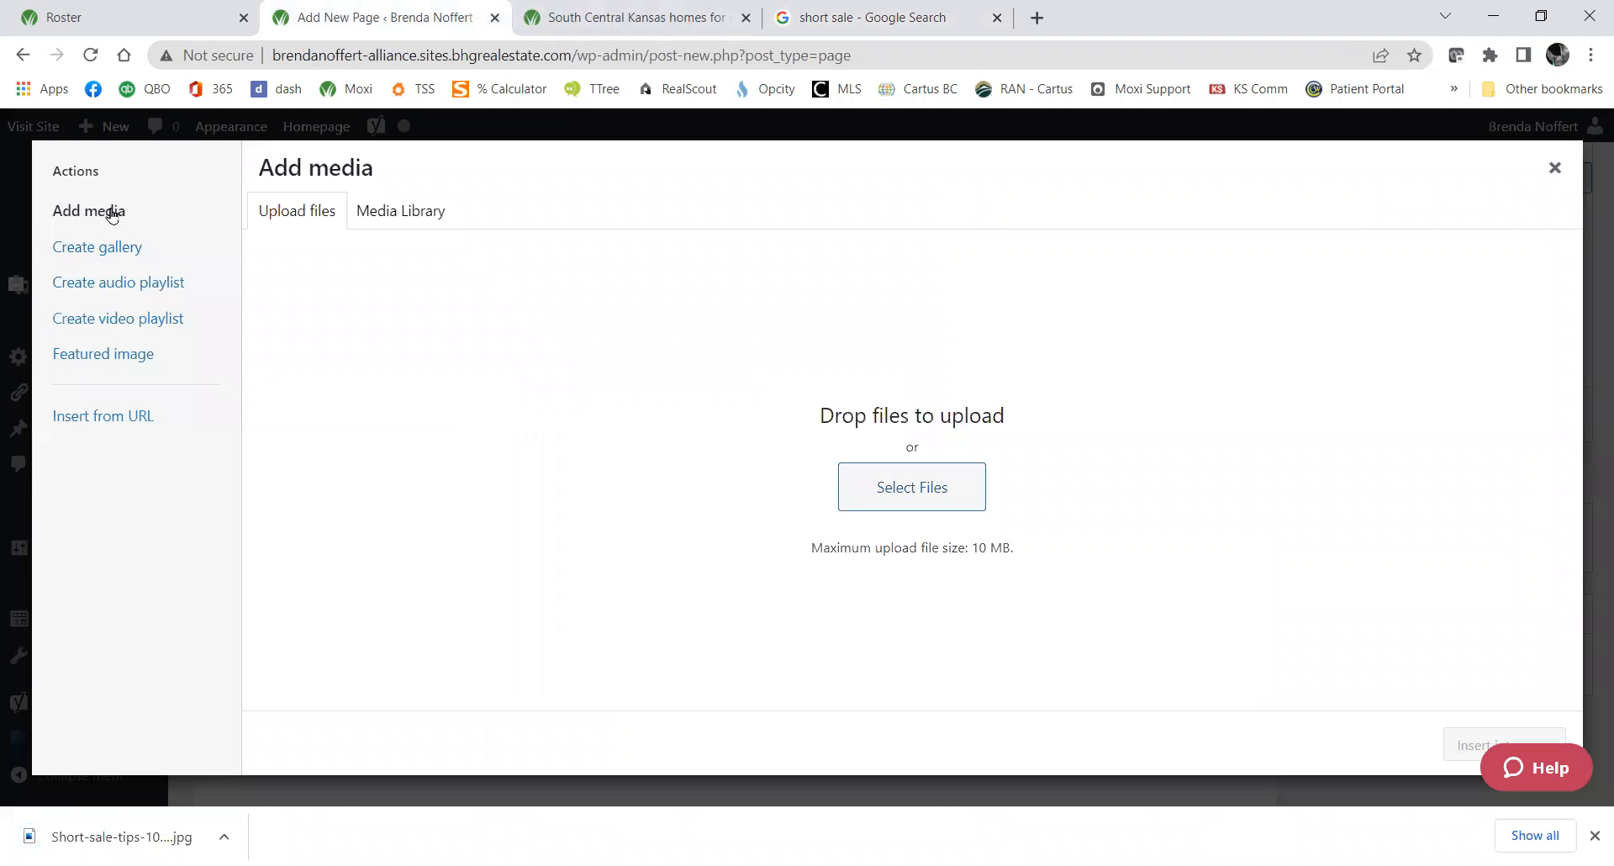
{"action": "left_click", "coordinate": [1553, 170]}
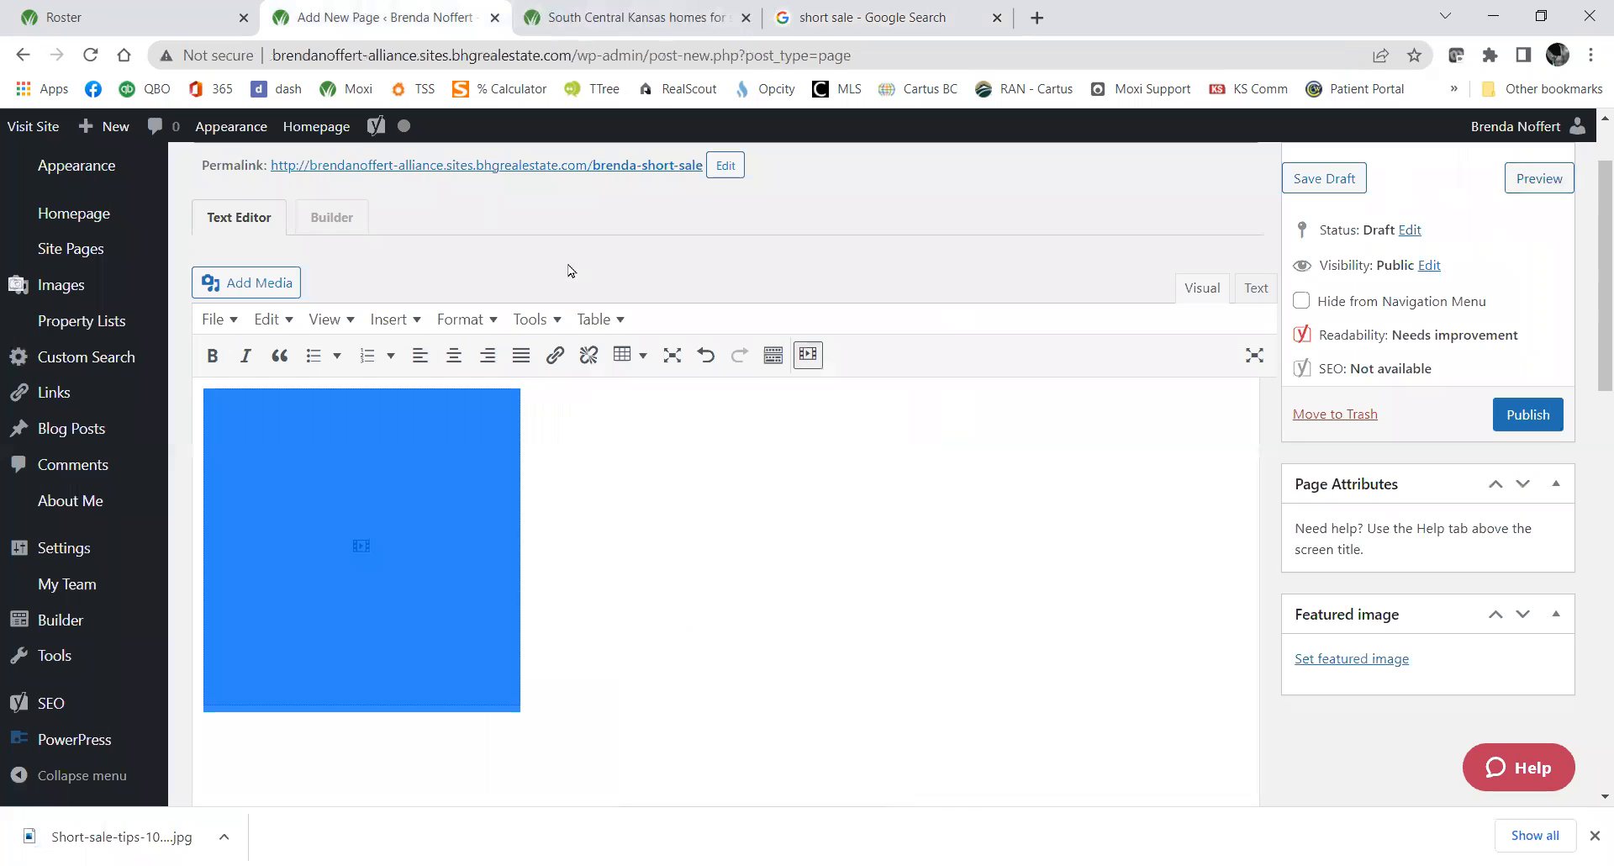
{"action": "left_click", "coordinate": [415, 322]}
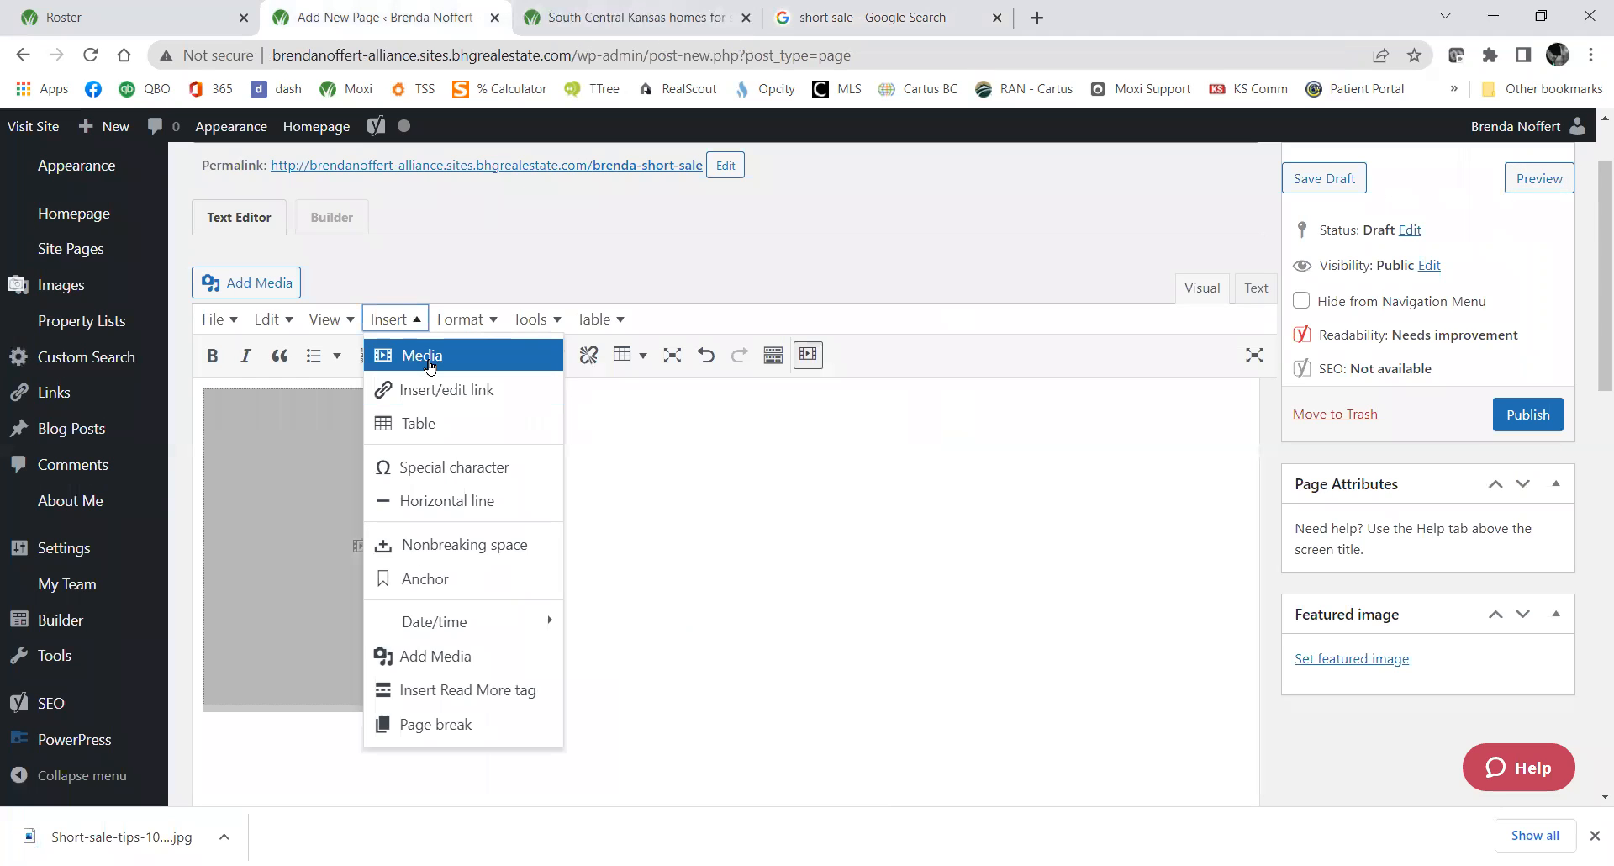
{"action": "left_click", "coordinate": [436, 654]}
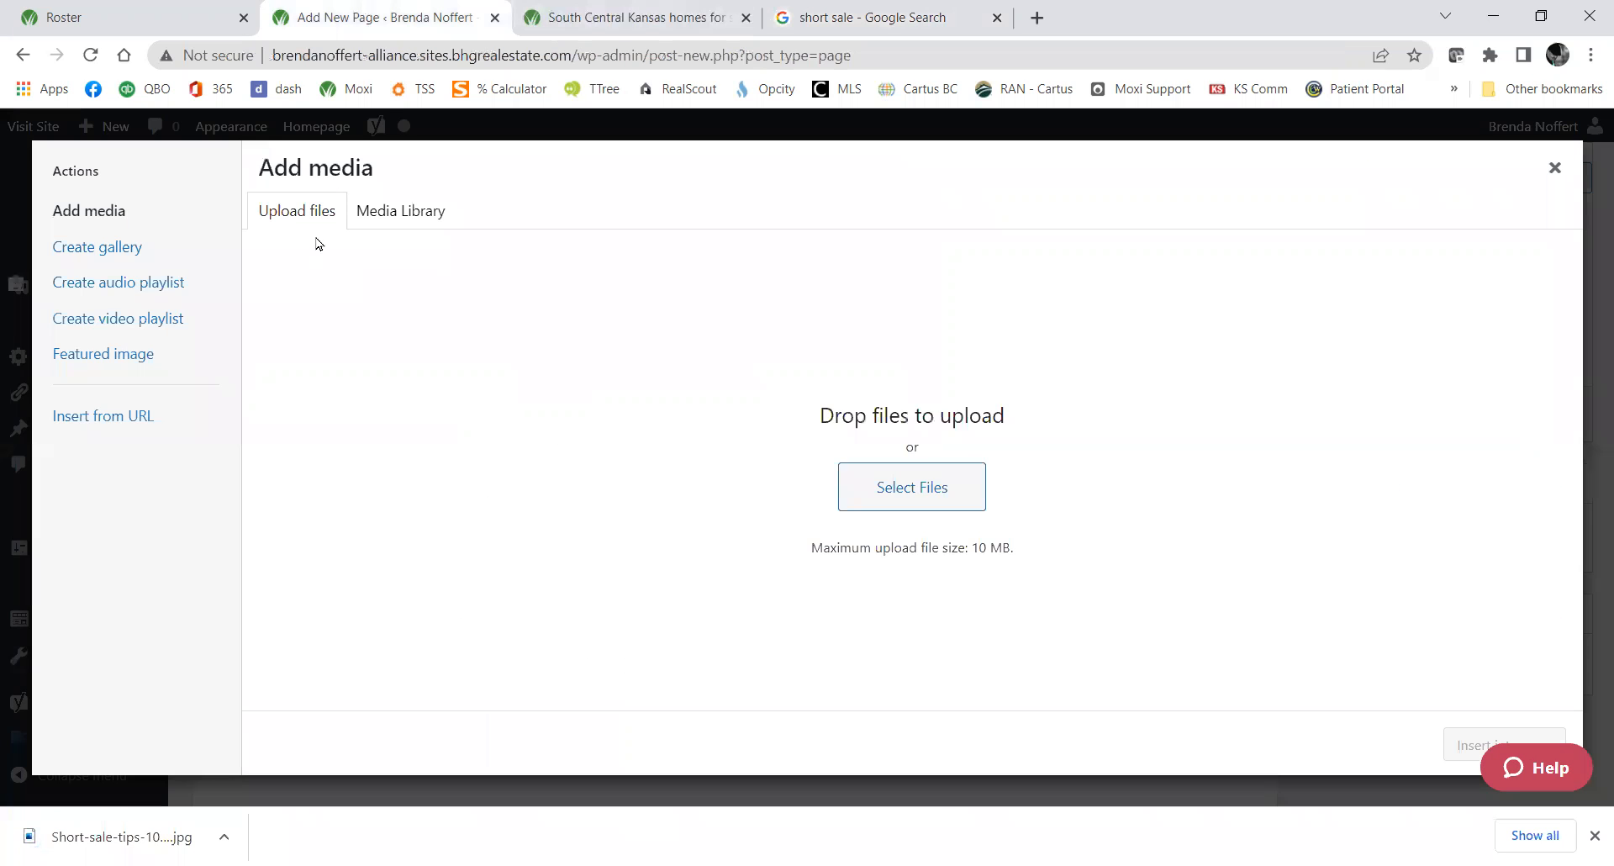
Upload the image Short-sale-tips-1024x695 from the Desktop and insert it into the page.
{"action": "left_click", "coordinate": [948, 496]}
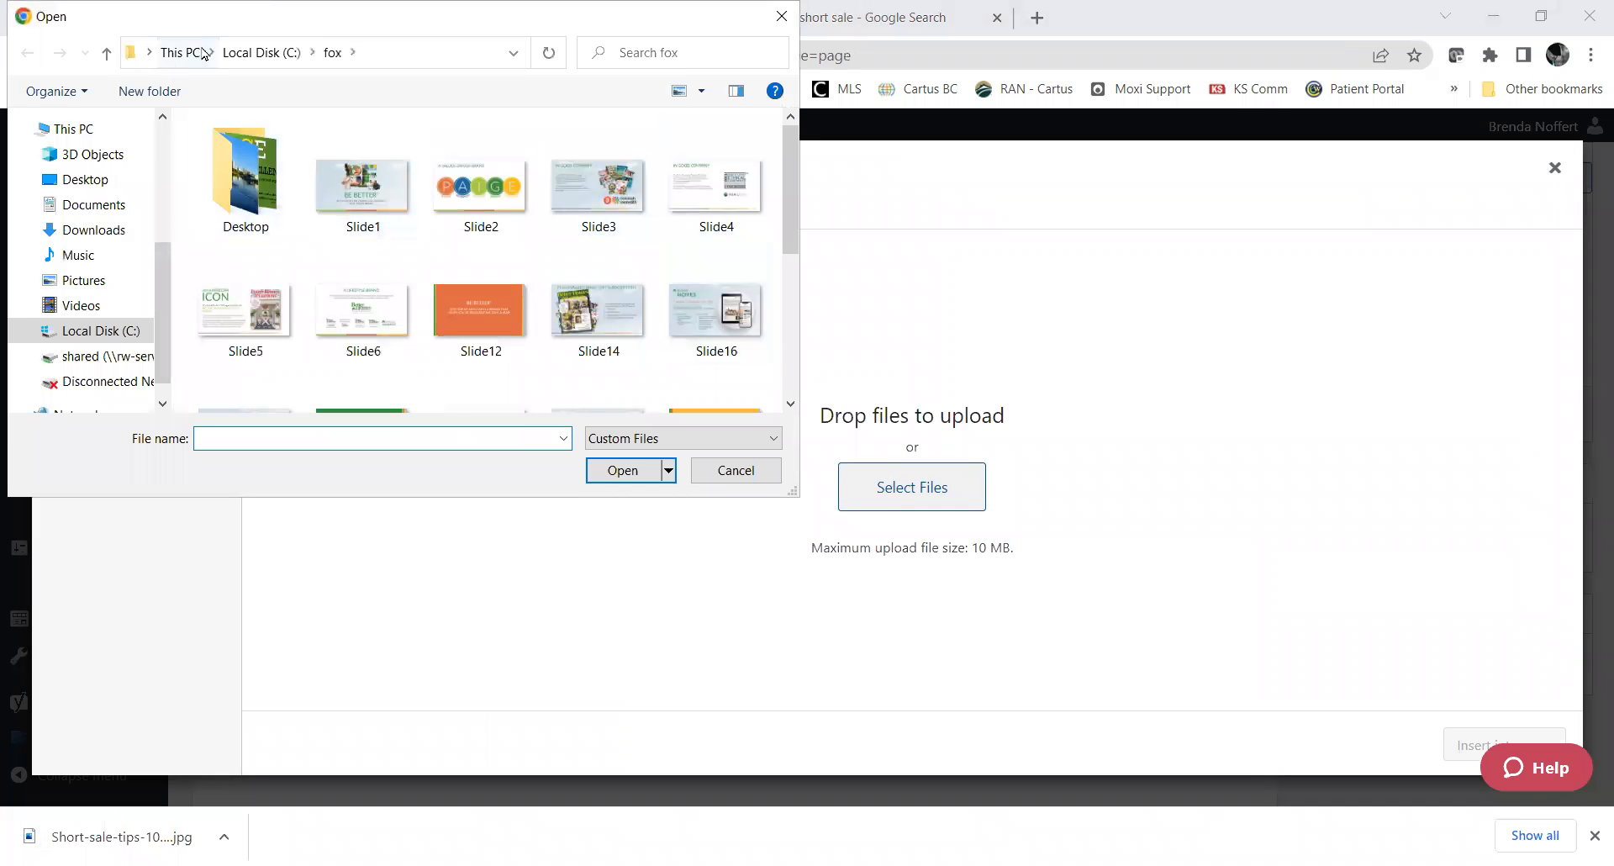
{"action": "left_click", "coordinate": [103, 181]}
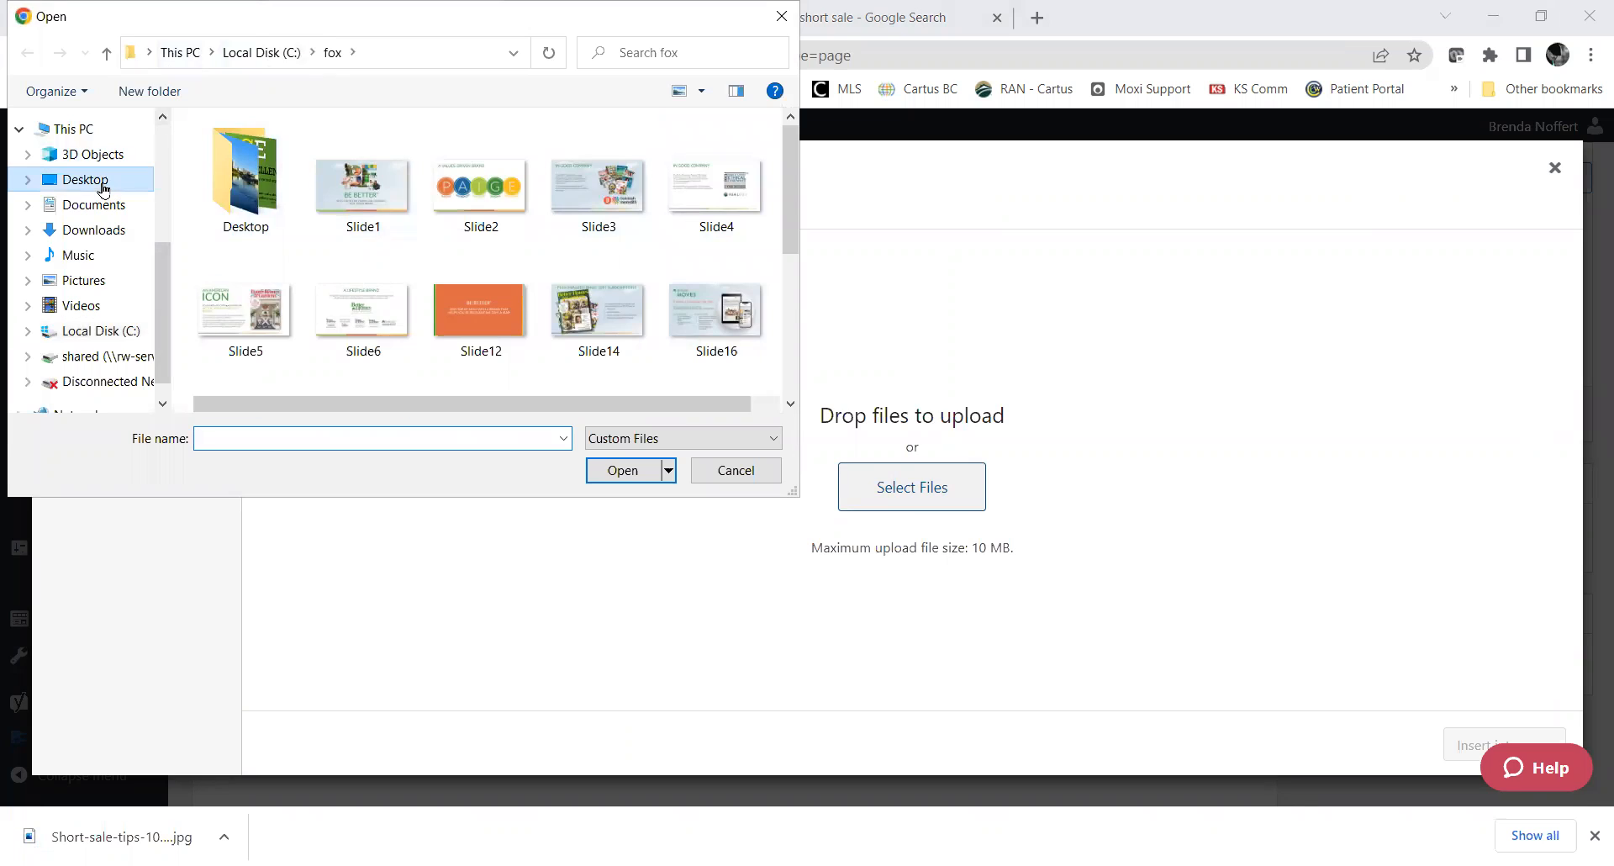
{"action": "left_click", "coordinate": [216, 194]}
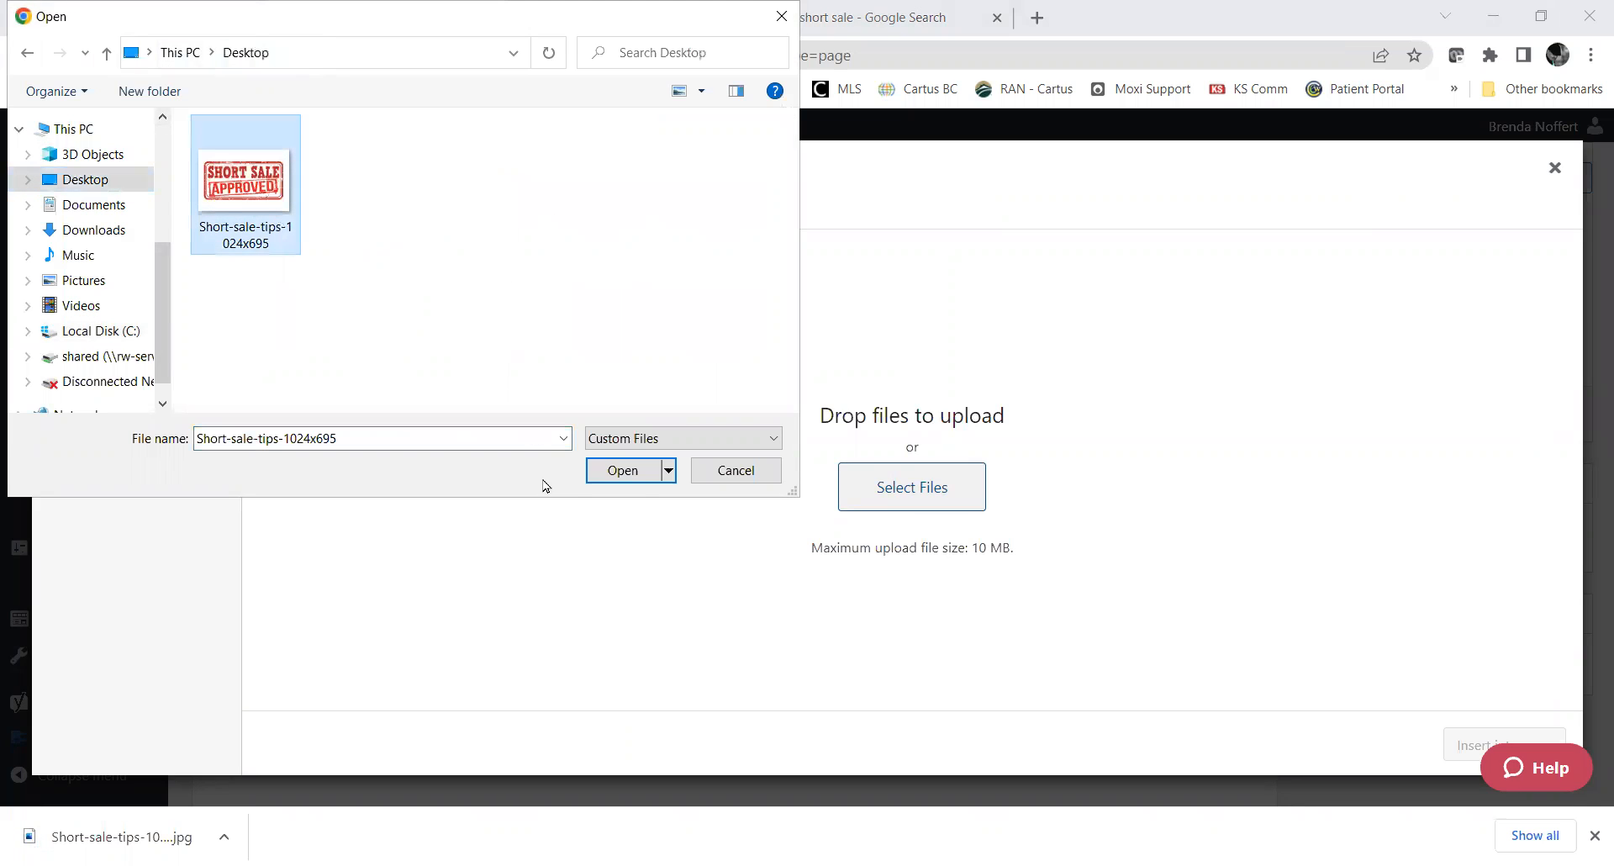
{"action": "left_click", "coordinate": [641, 476]}
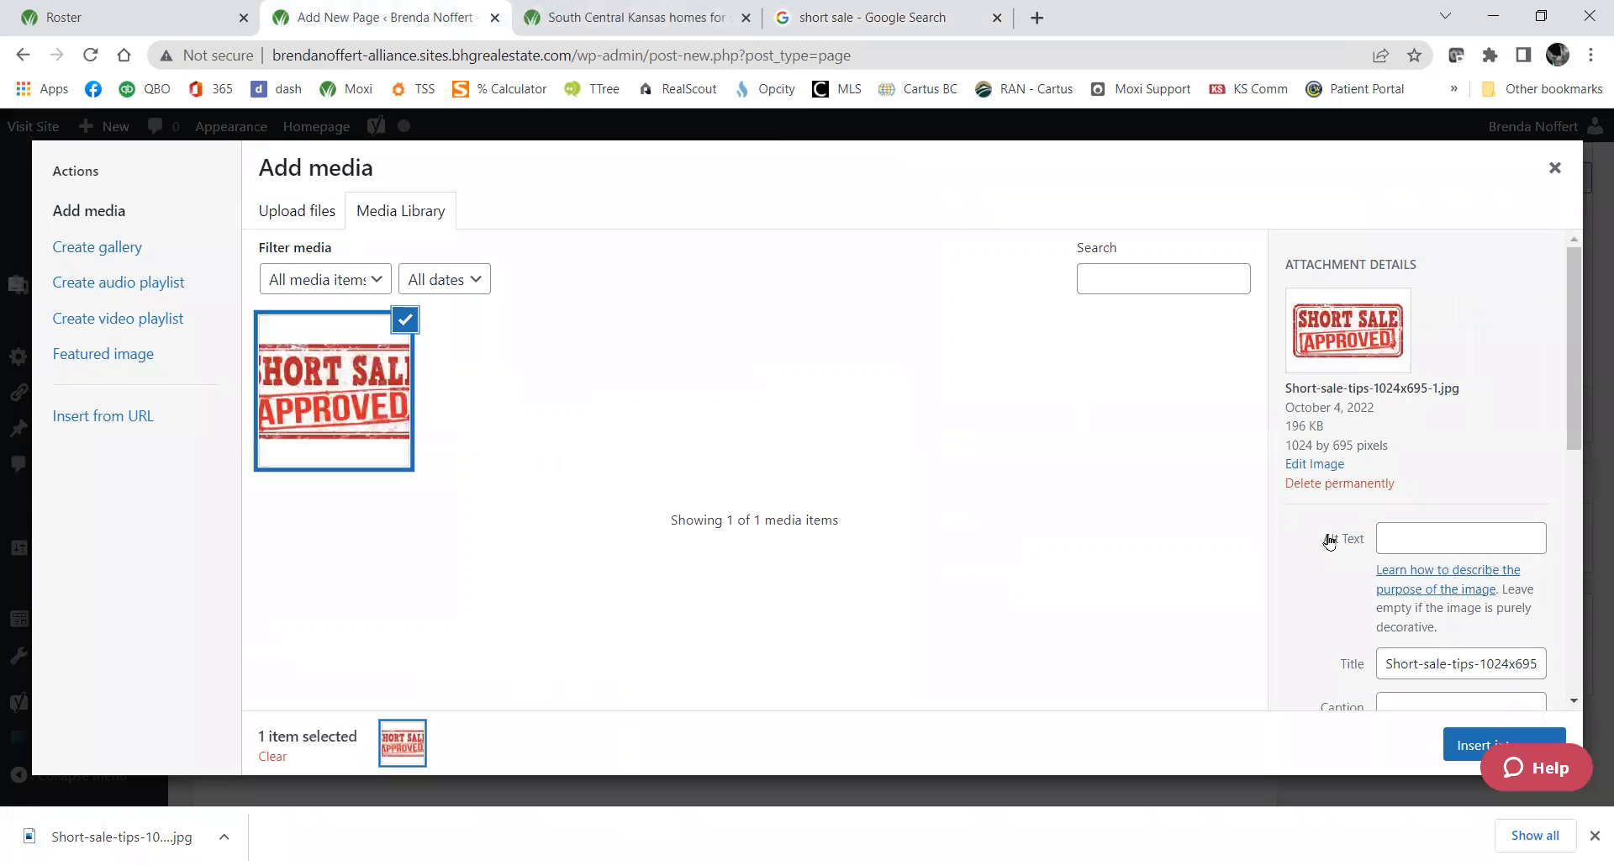
{"action": "scroll", "coordinate": [1328, 542], "scroll_direction": "down", "scroll_amount": 4}
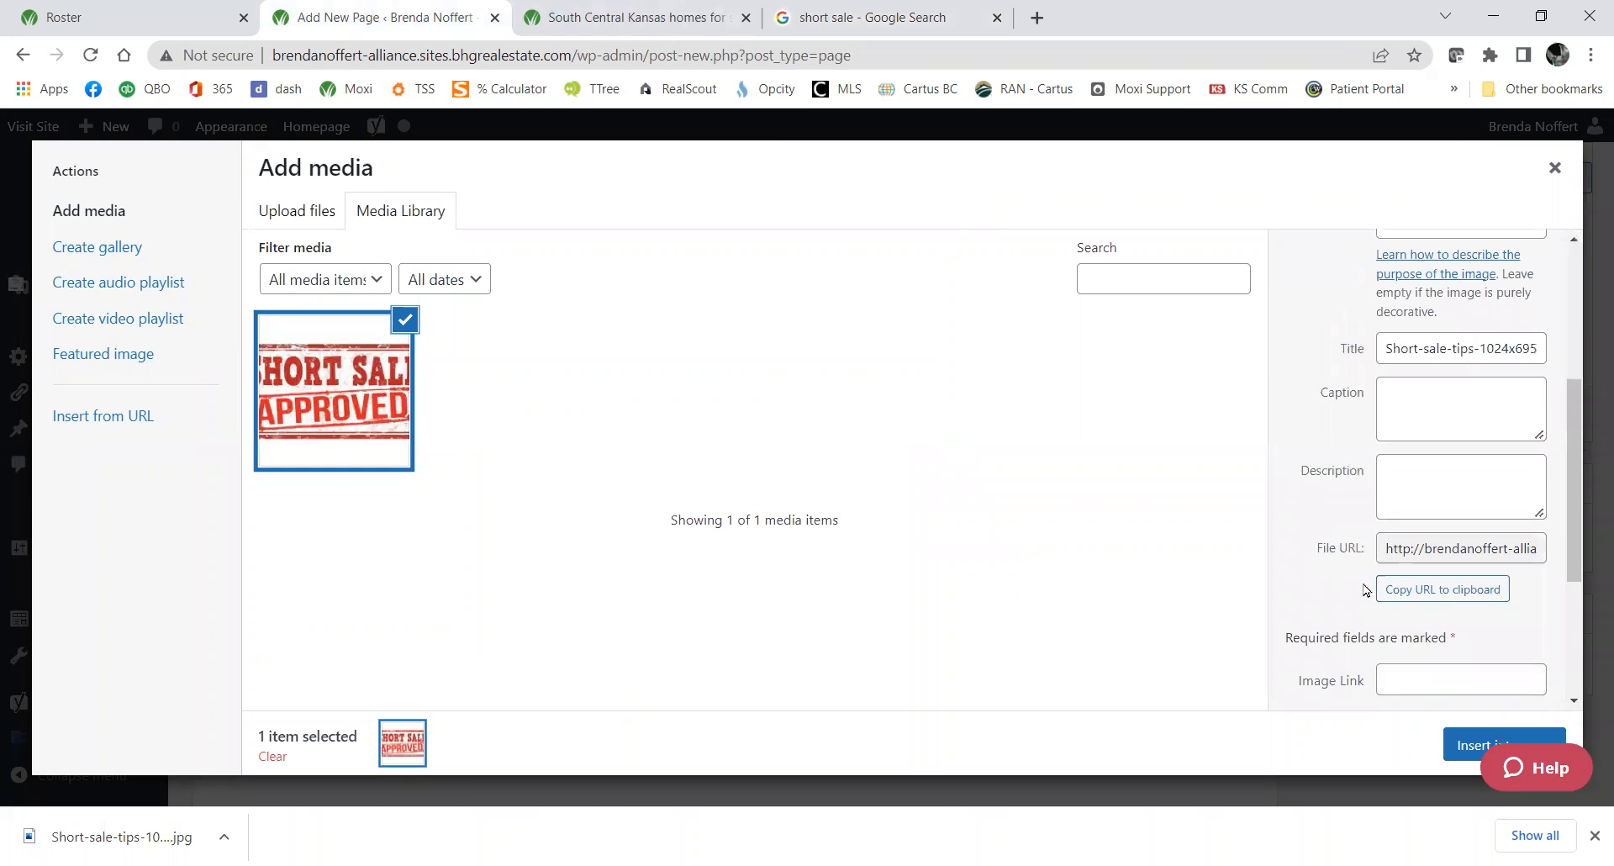
{"action": "left_click", "coordinate": [1462, 751]}
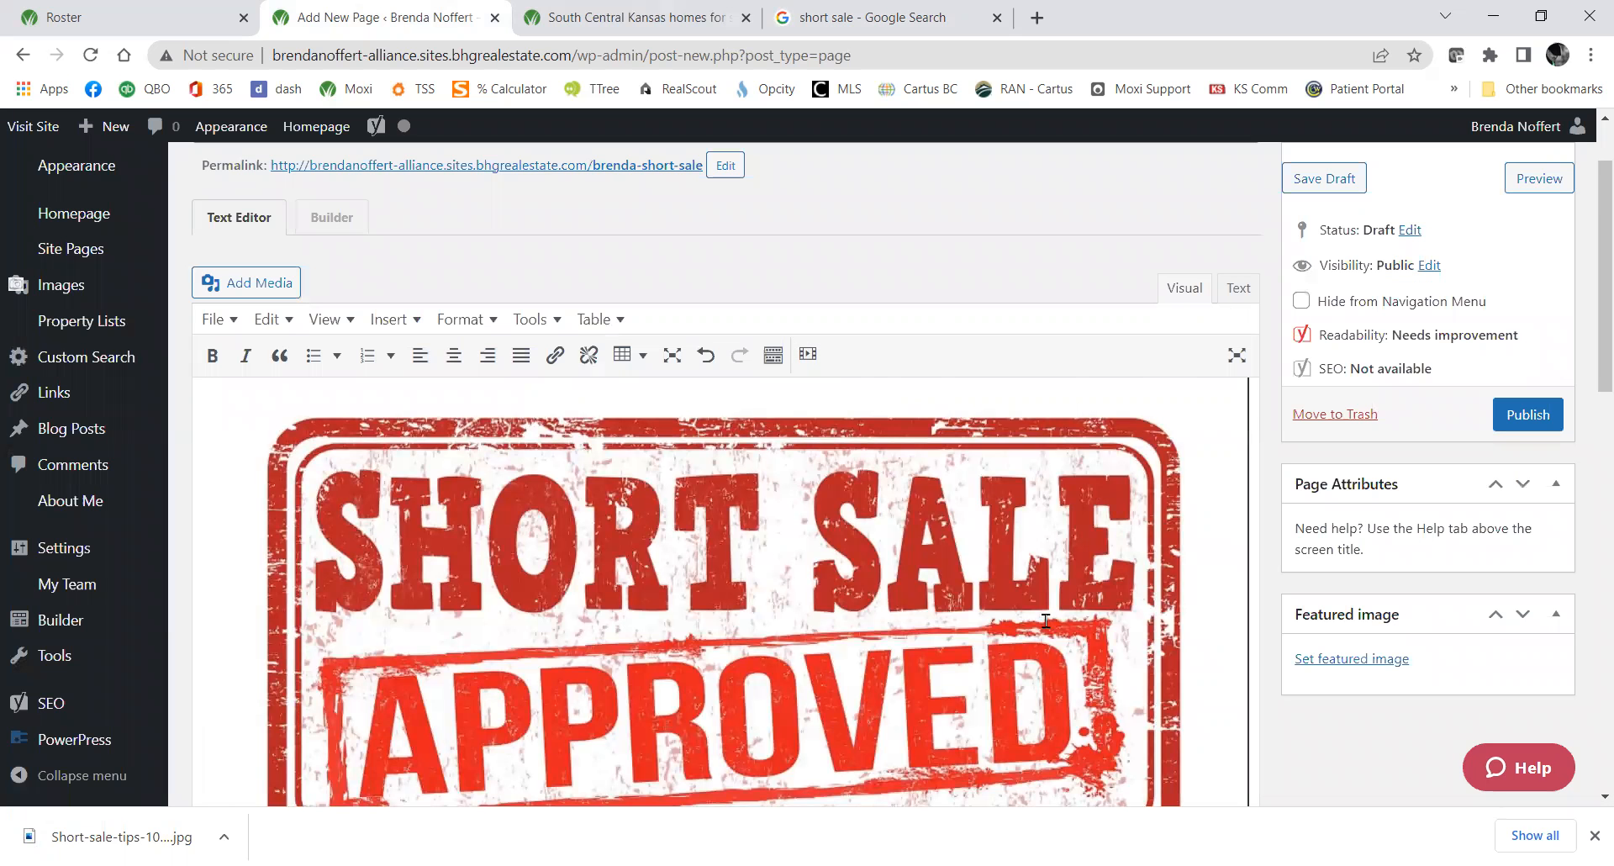
Shrink the inserted "Short Sale Approved" image to about three quarters of its width.
{"action": "scroll", "coordinate": [1045, 620], "scroll_direction": "down", "scroll_amount": 5}
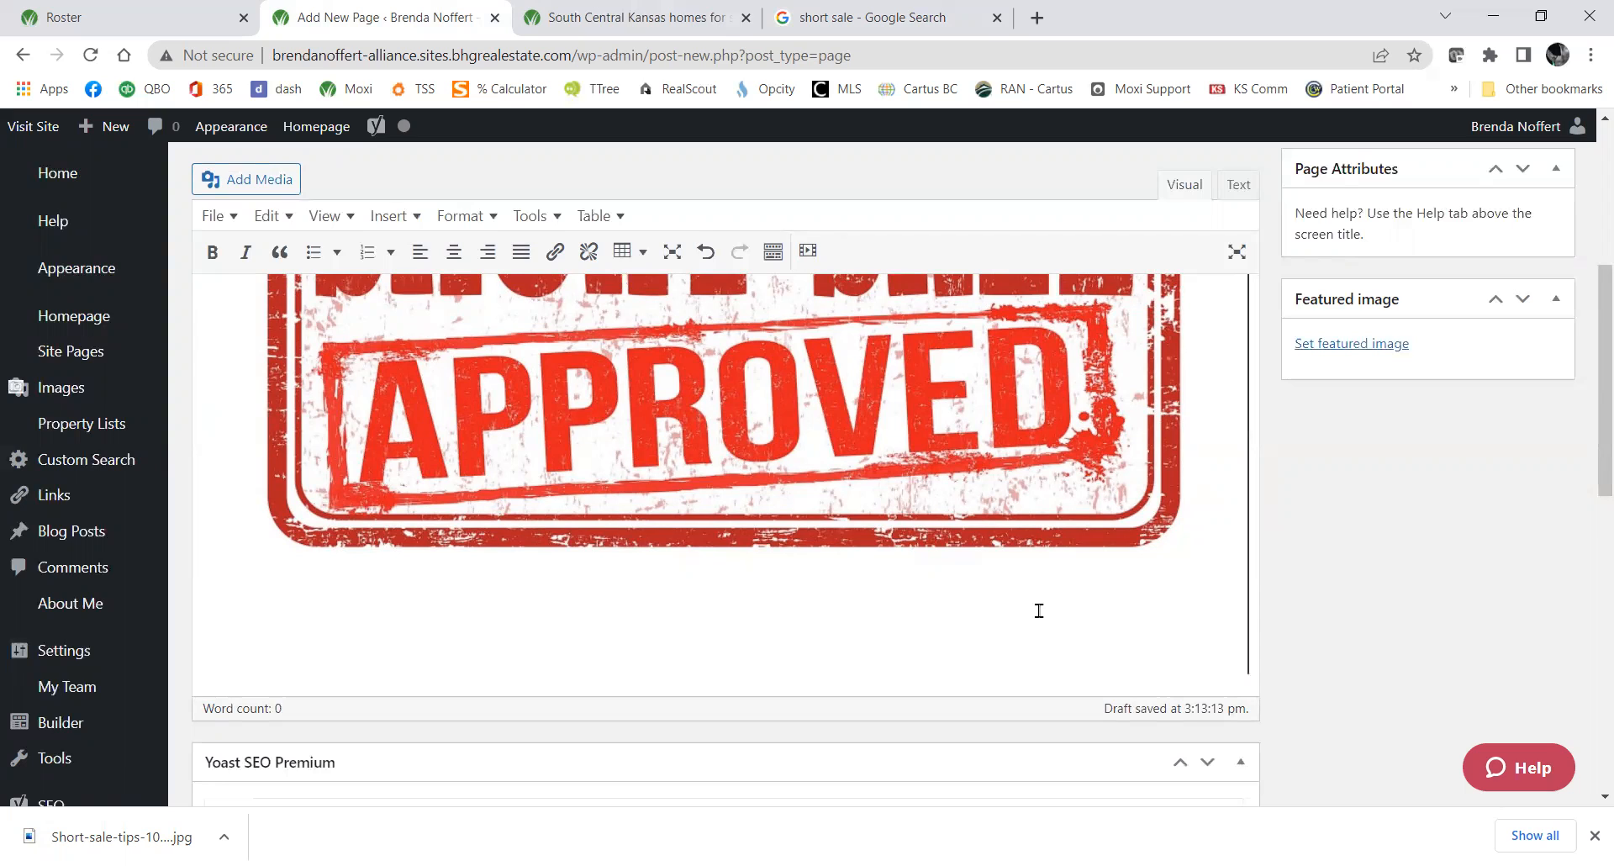
{"action": "scroll", "coordinate": [921, 489], "scroll_direction": "up", "scroll_amount": 1}
{"action": "scroll", "coordinate": [921, 489], "scroll_direction": "up", "scroll_amount": 2}
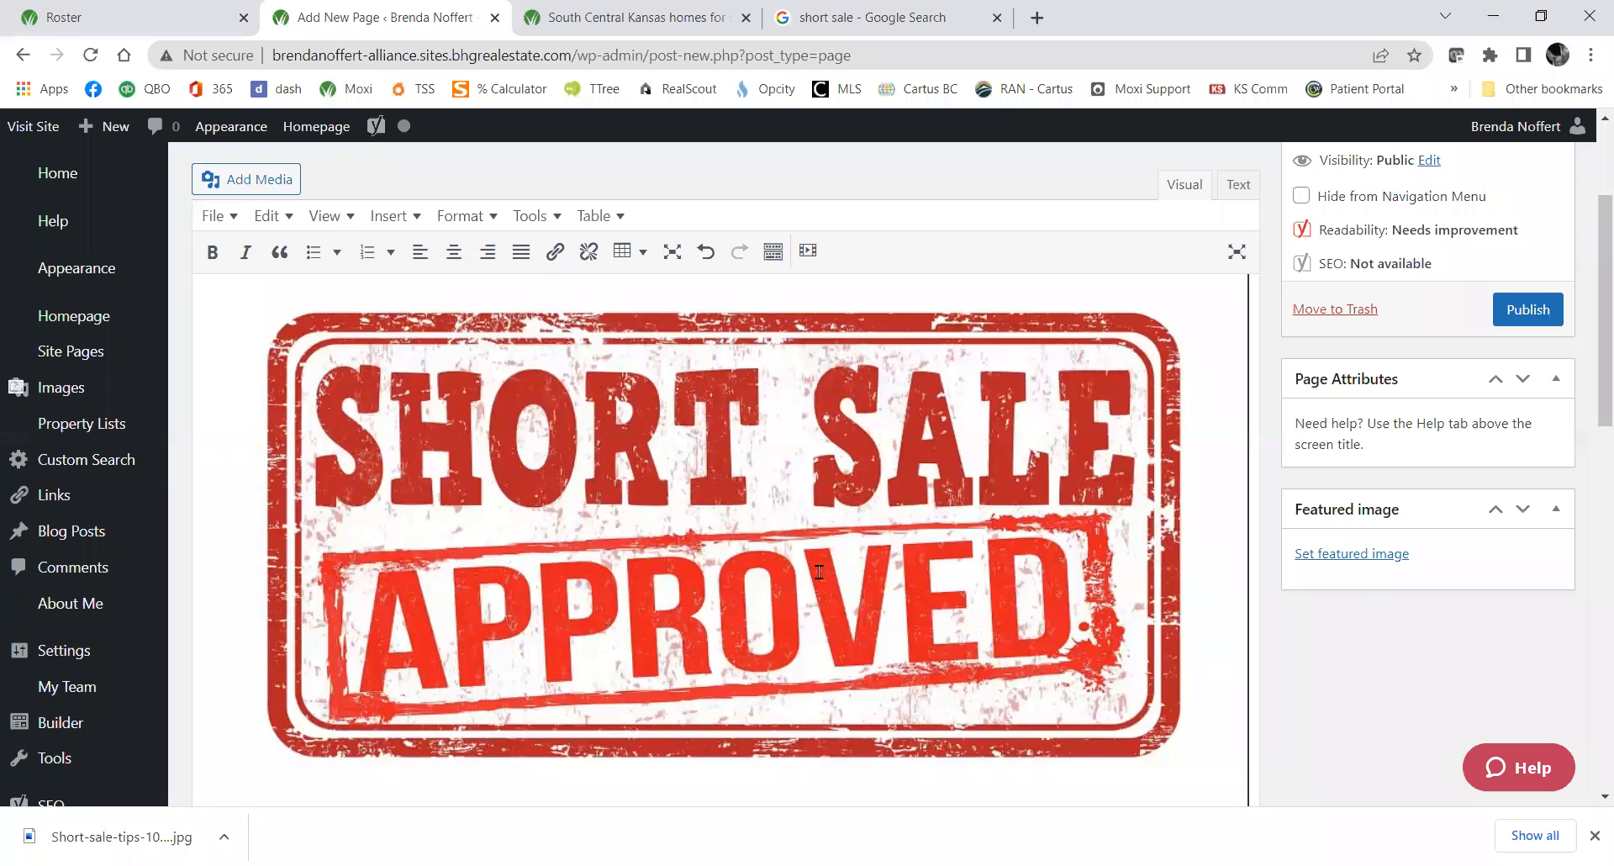
{"action": "scroll", "coordinate": [809, 575], "scroll_direction": "down", "scroll_amount": 3}
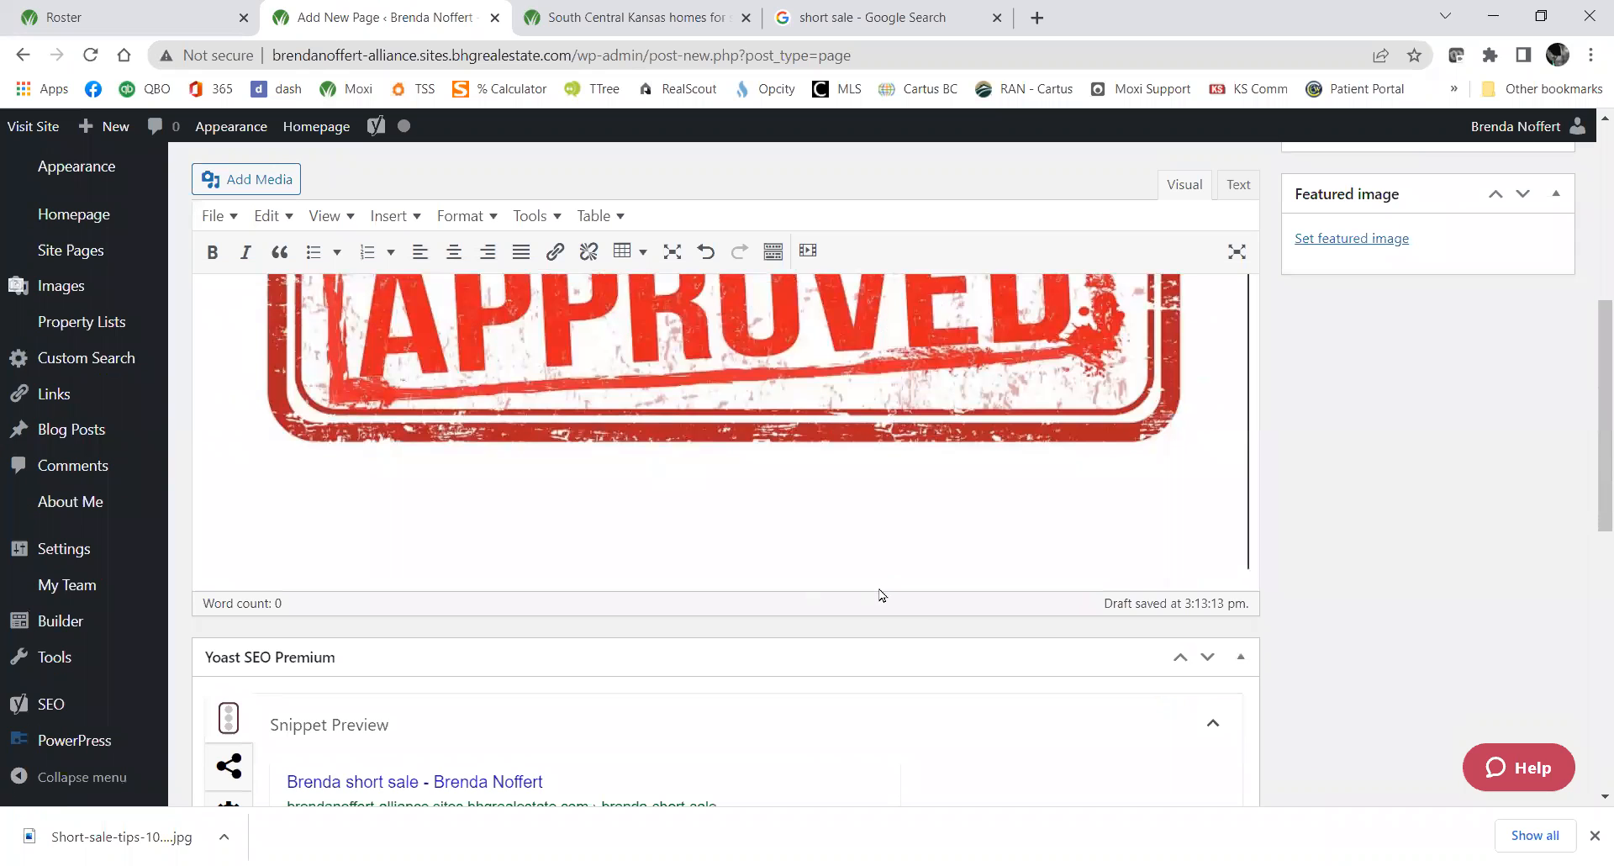
{"action": "scroll", "coordinate": [878, 587], "scroll_direction": "up", "scroll_amount": 1}
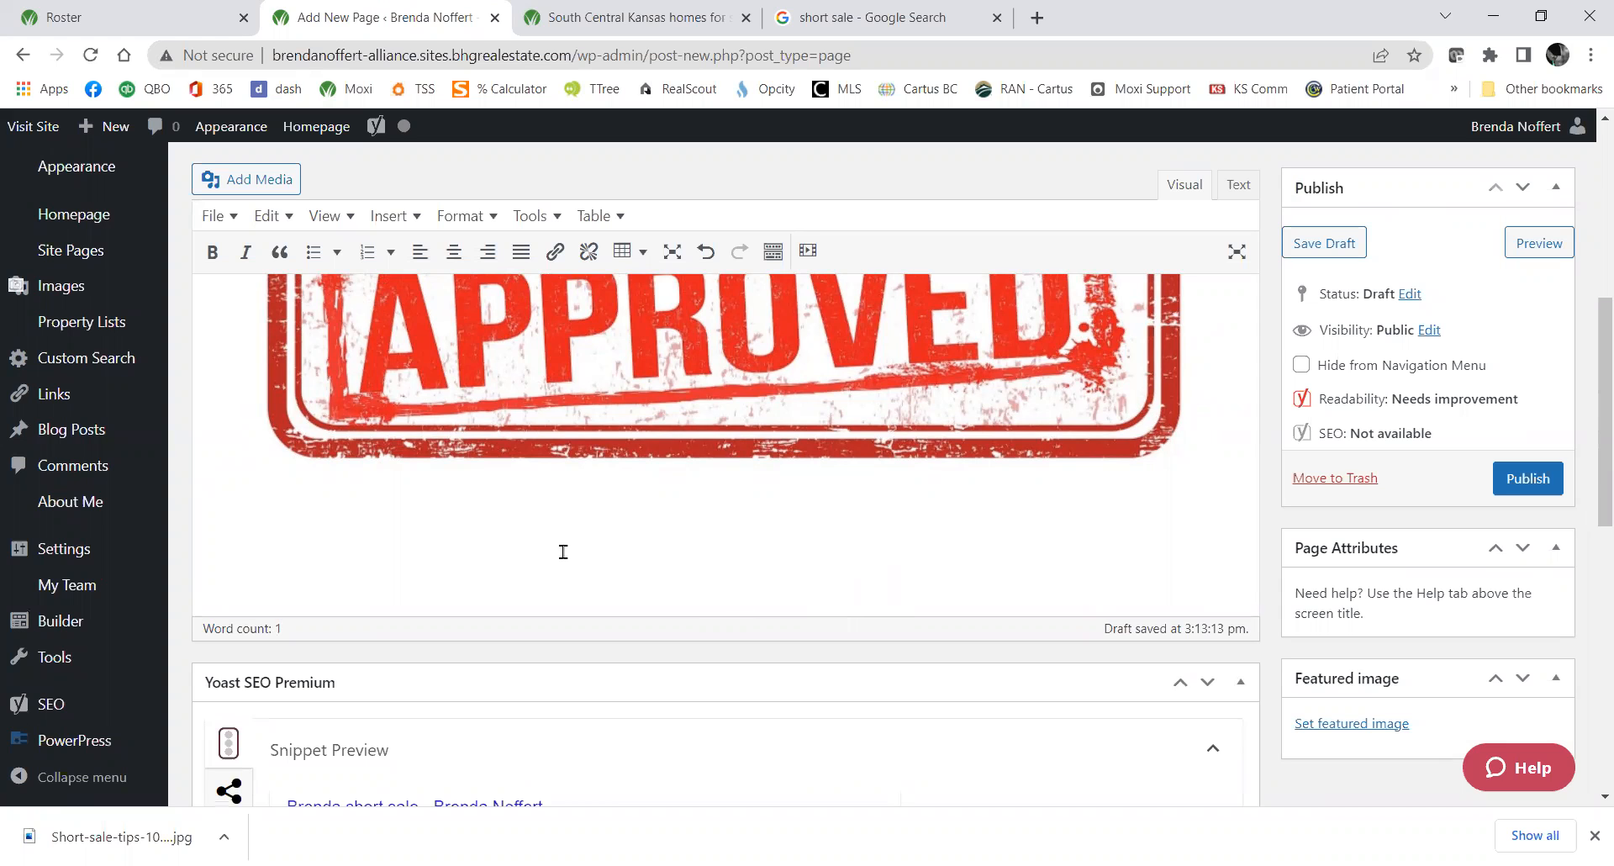
{"action": "left_click", "coordinate": [613, 551]}
{"action": "scroll", "coordinate": [590, 575], "scroll_direction": "down", "scroll_amount": 5}
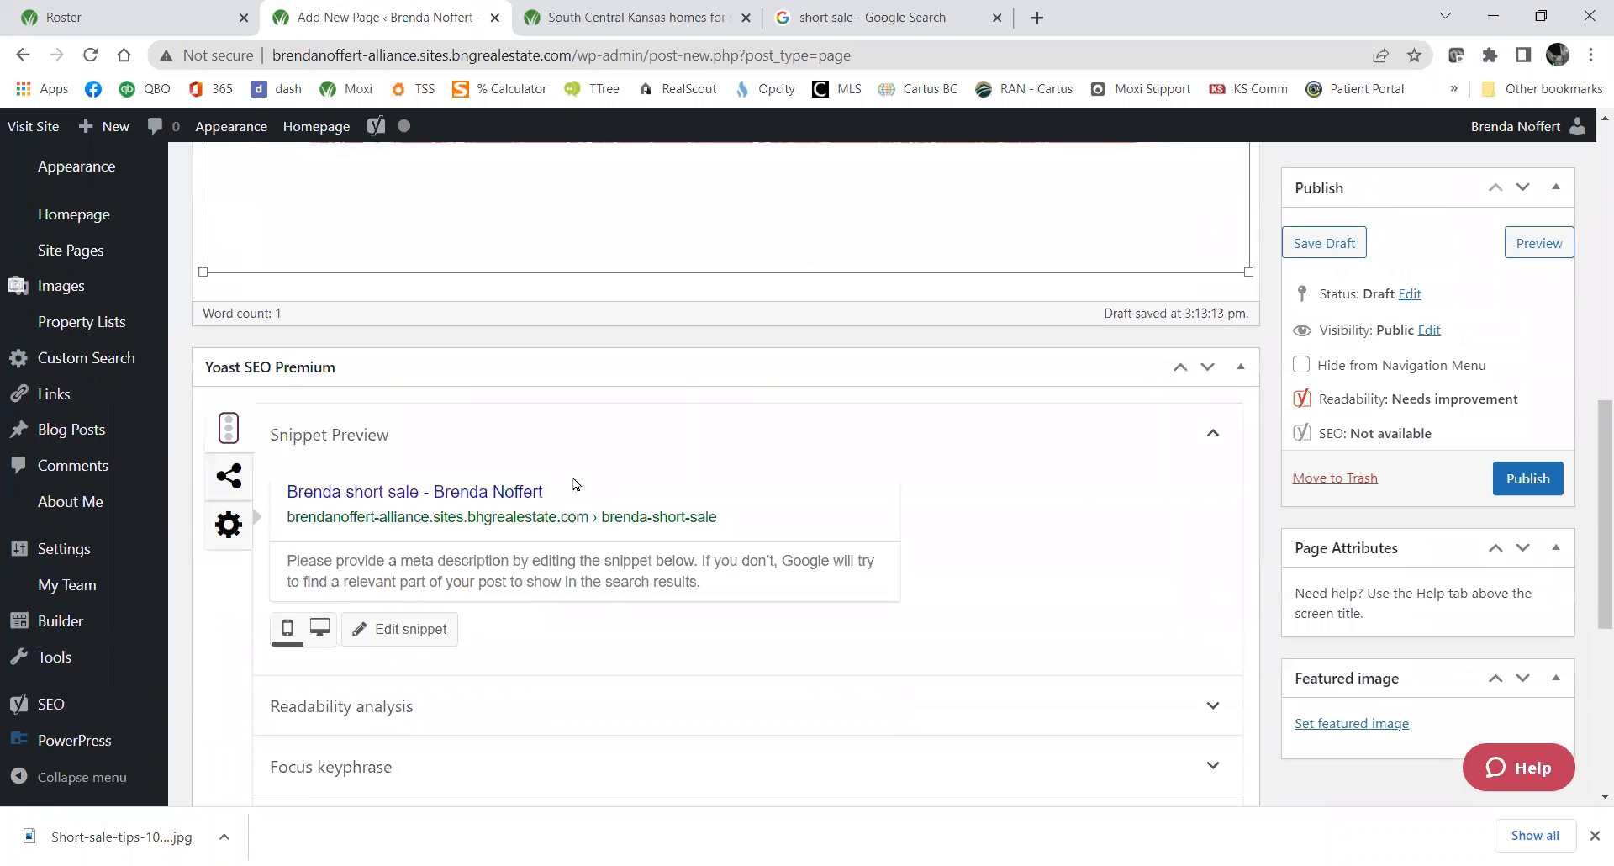
{"action": "scroll", "coordinate": [567, 483], "scroll_direction": "up", "scroll_amount": 3}
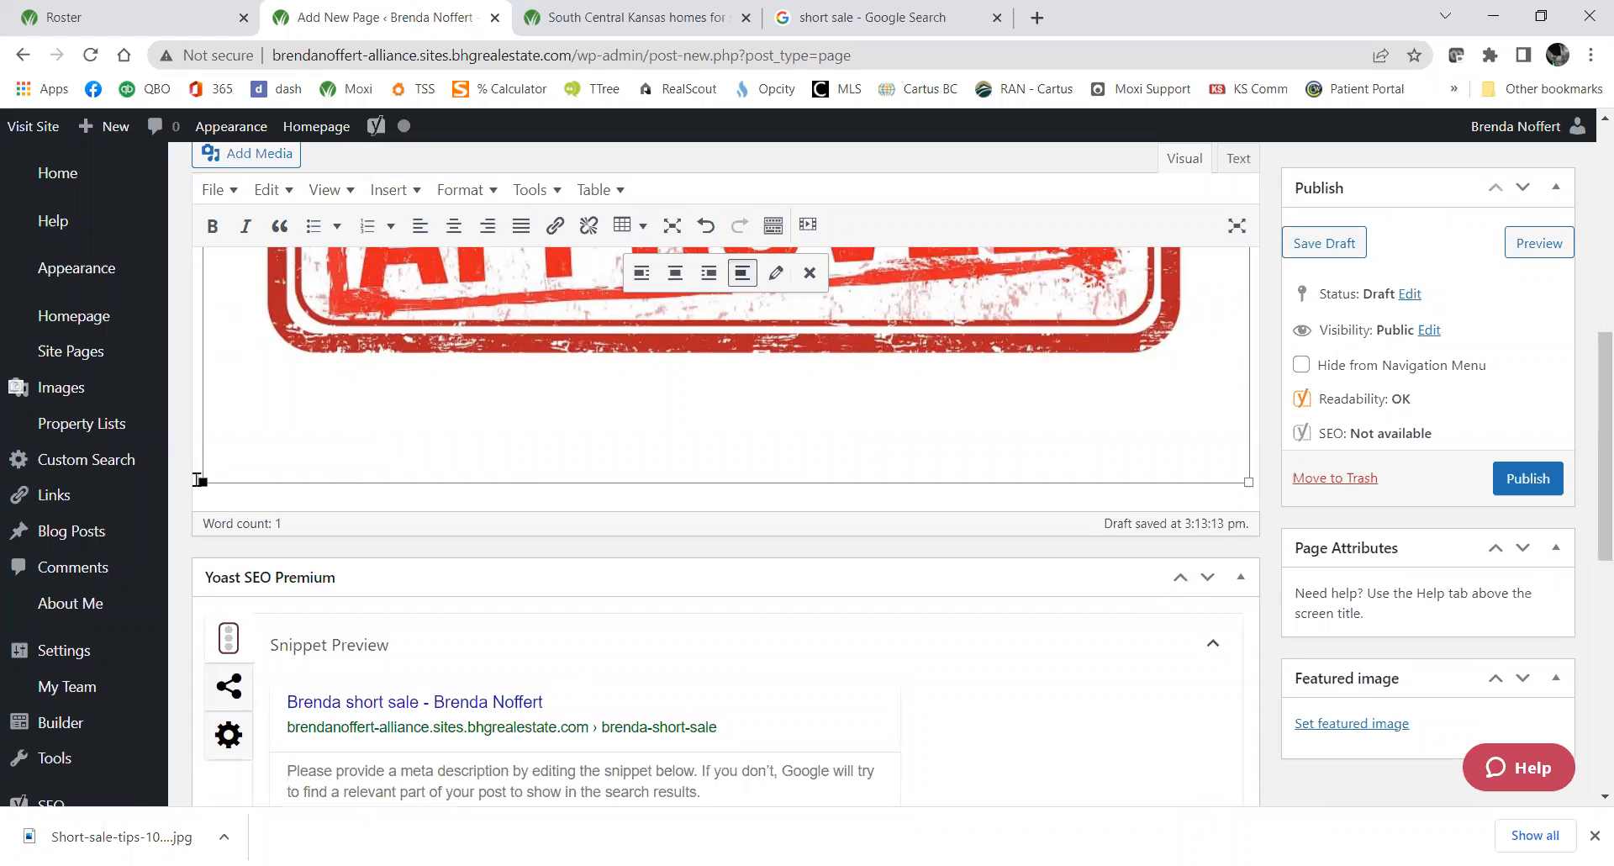
{"action": "left_click_drag", "start_coordinate": [202, 475], "coordinate": [496, 303]}
{"action": "scroll", "coordinate": [311, 467], "scroll_direction": "down", "scroll_amount": 1}
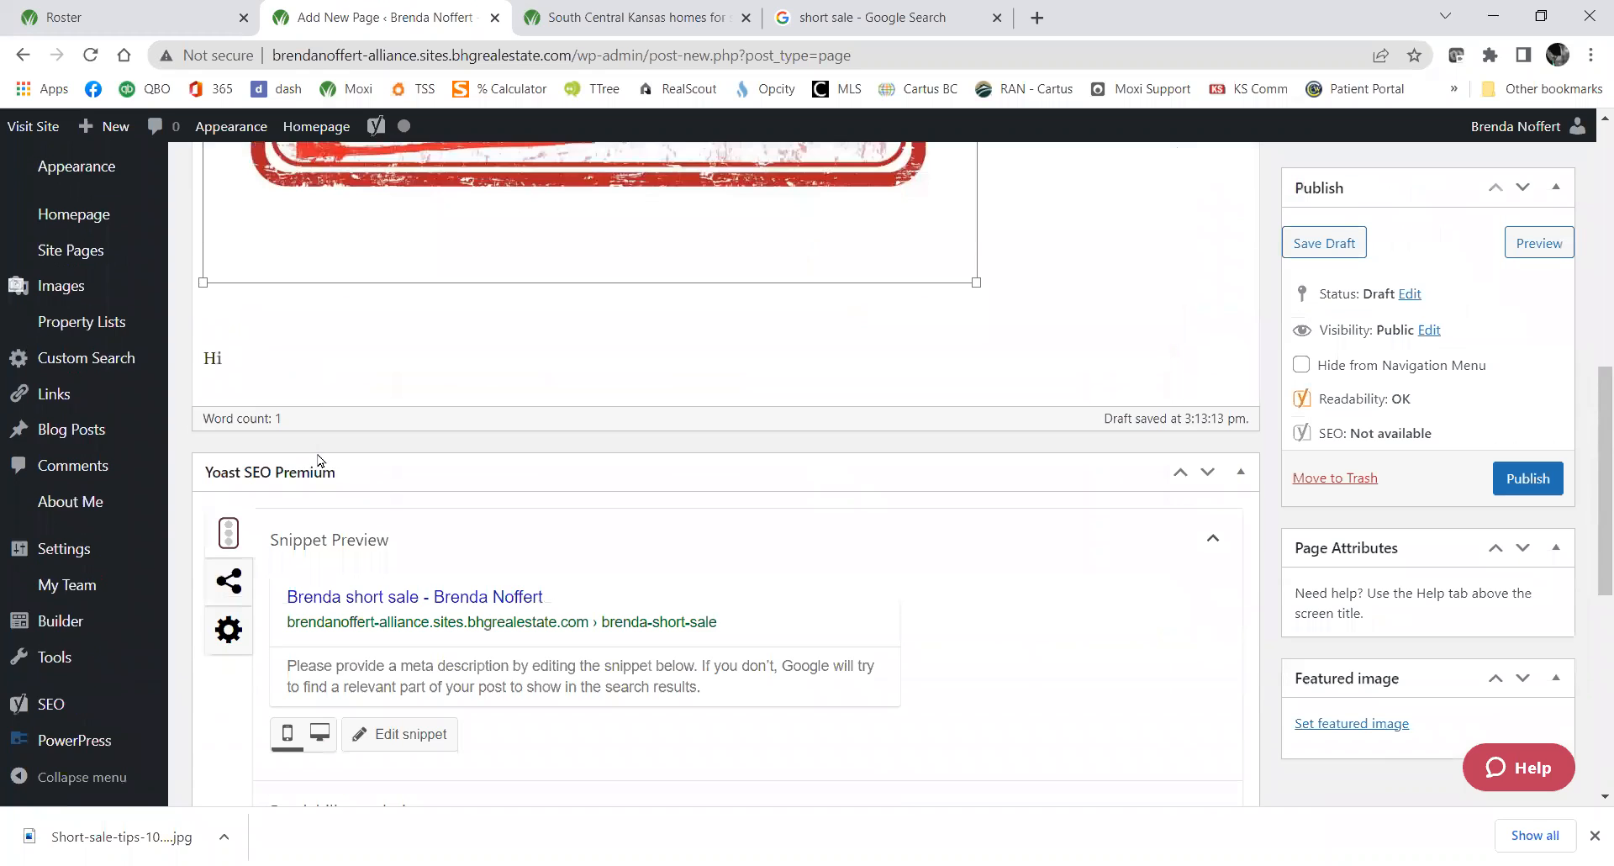
{"action": "scroll", "coordinate": [321, 462], "scroll_direction": "up", "scroll_amount": 2}
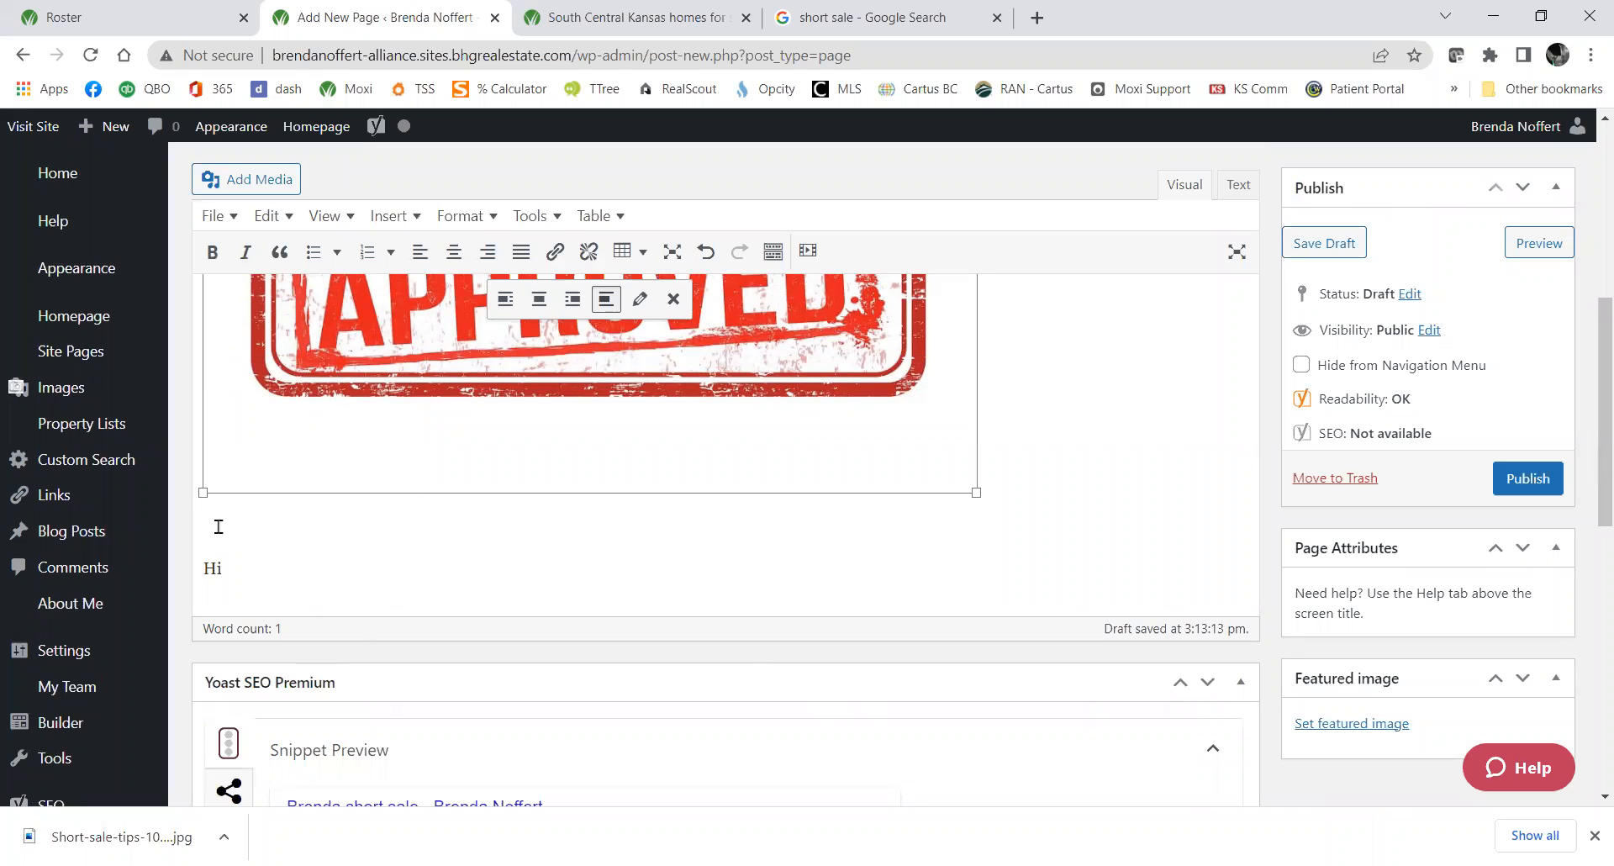
Complete the greeting below the image by introducing the agent by first name and adding "and I LOVE short sales.".
{"action": "left_click", "coordinate": [417, 564]}
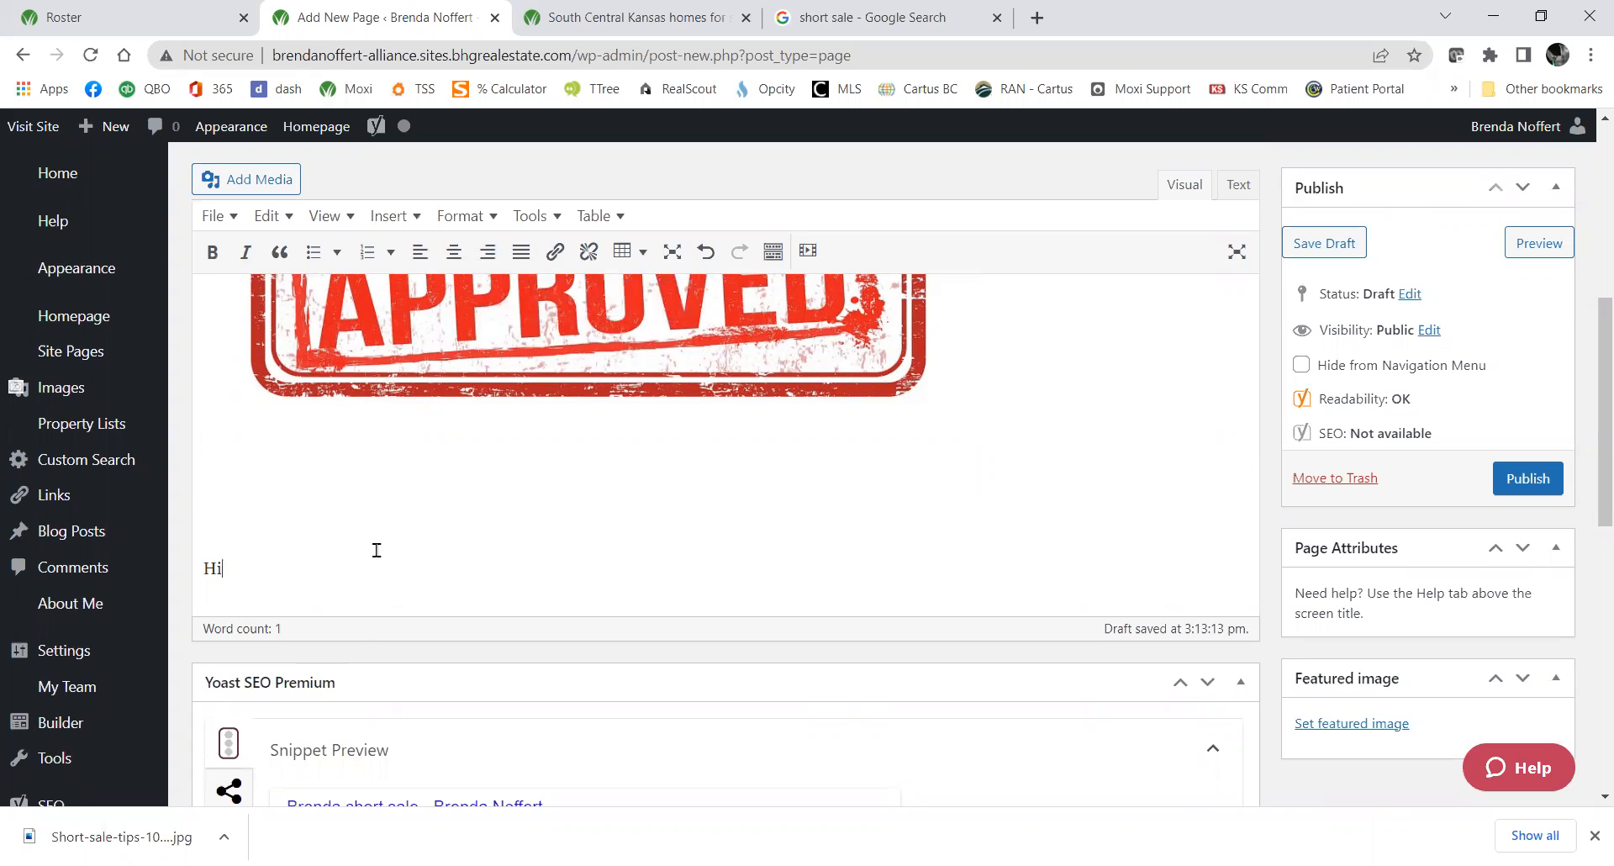
{"action": "type", "text": "Hi, I'm Brenda, and I LOVE shor"}
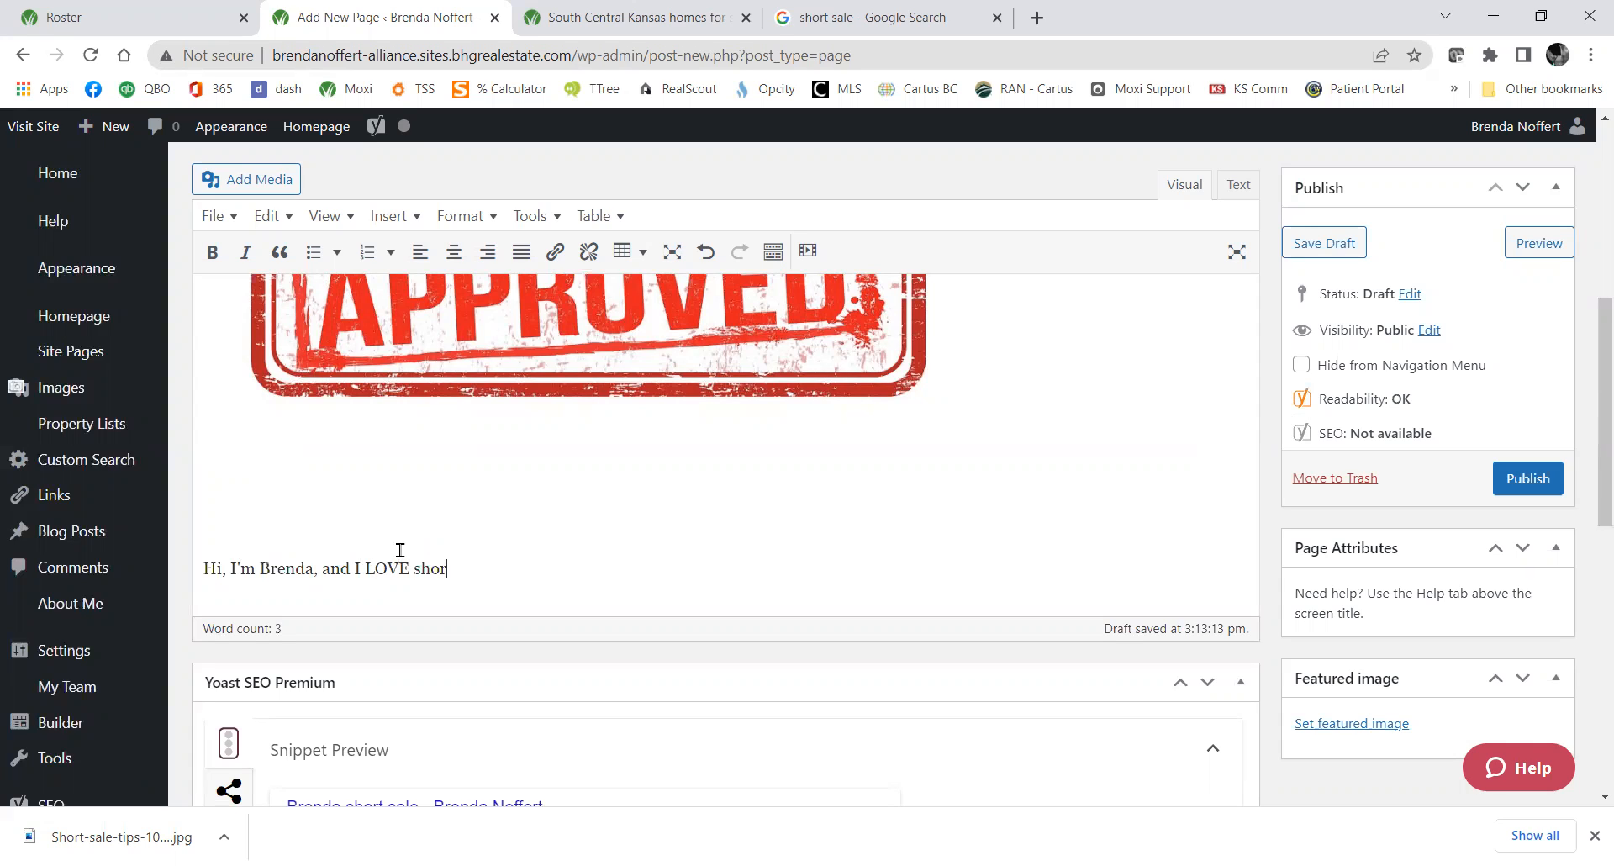
{"action": "type", "text": "t sales."}
Check the page content and switch the text editor to distraction-free writing mode.
{"action": "scroll", "coordinate": [968, 630], "scroll_direction": "up", "scroll_amount": 5}
{"action": "scroll", "coordinate": [966, 511], "scroll_direction": "down", "scroll_amount": 5}
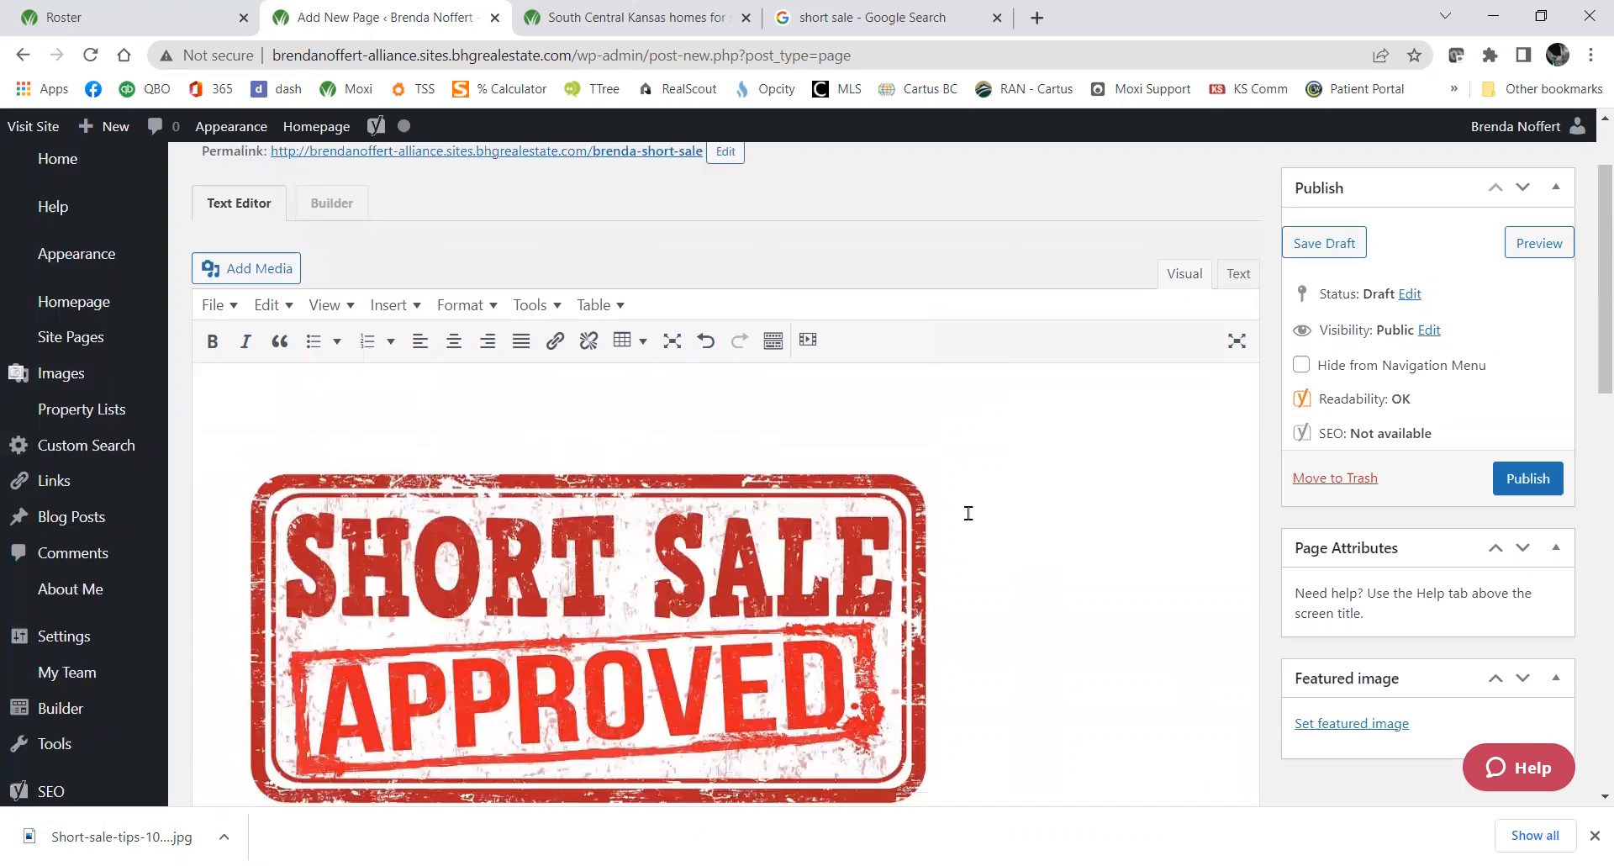
{"action": "scroll", "coordinate": [918, 699], "scroll_direction": "up", "scroll_amount": 5}
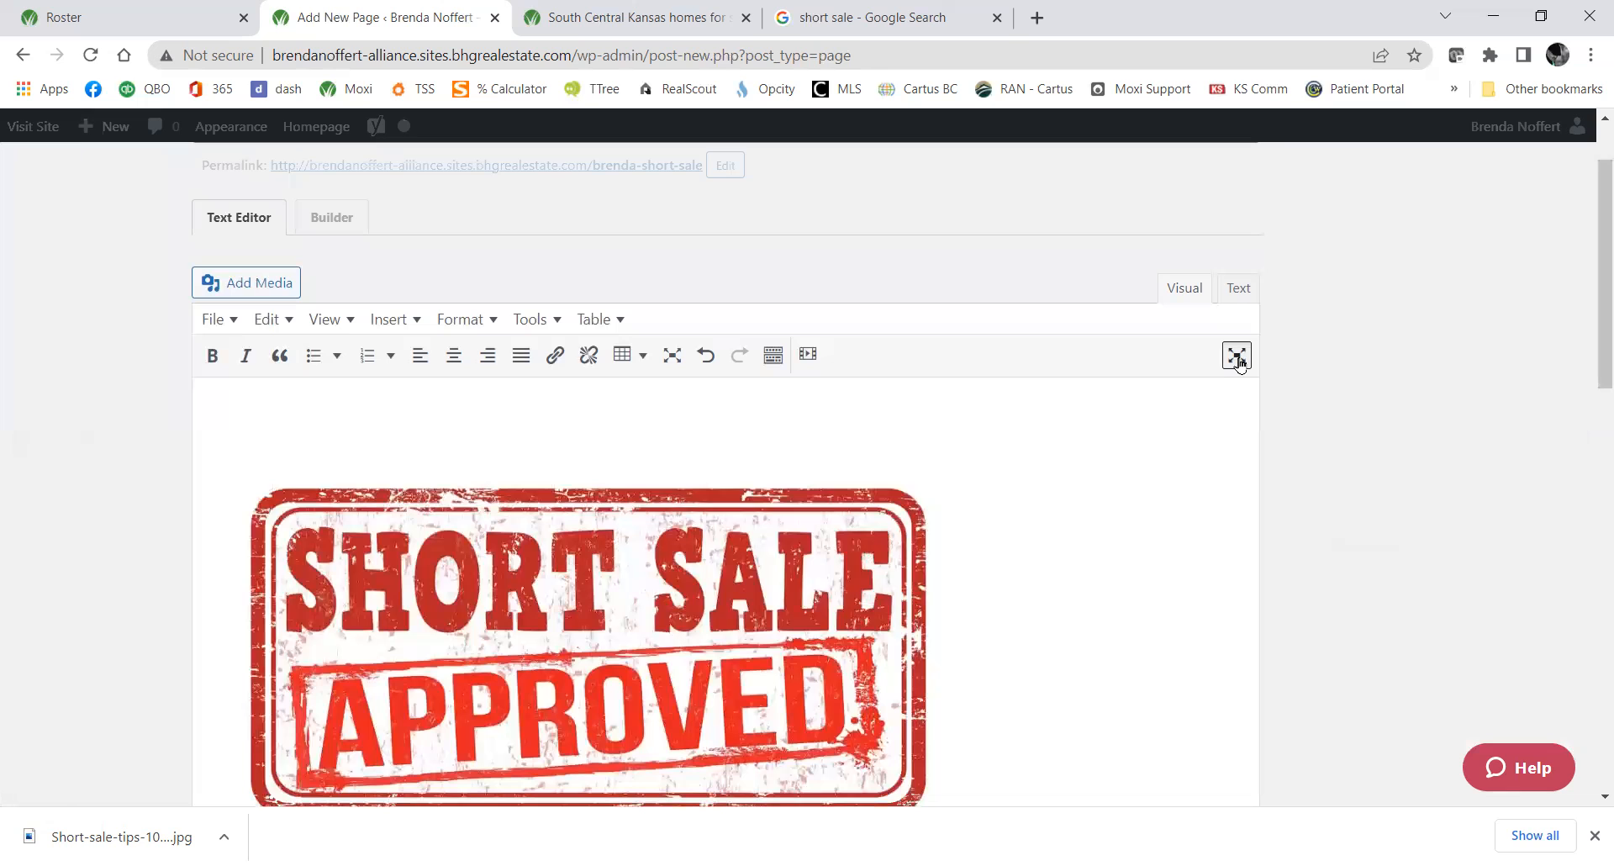
{"action": "scroll", "coordinate": [1369, 429], "scroll_direction": "down", "scroll_amount": 1}
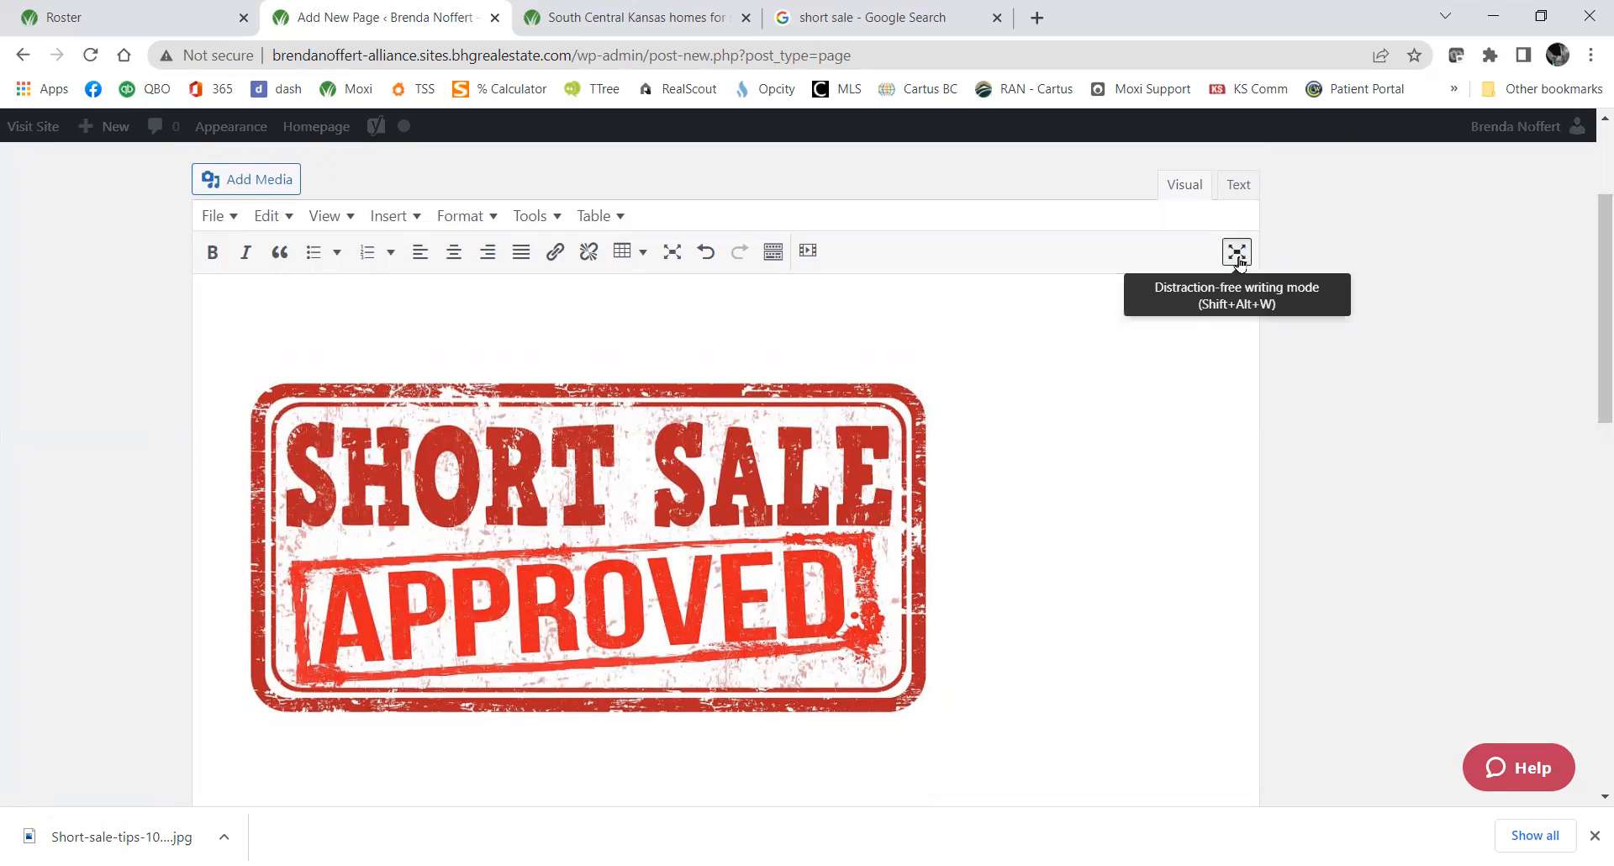
{"action": "left_click", "coordinate": [1242, 261]}
{"action": "key", "text": "ctrl+a"}
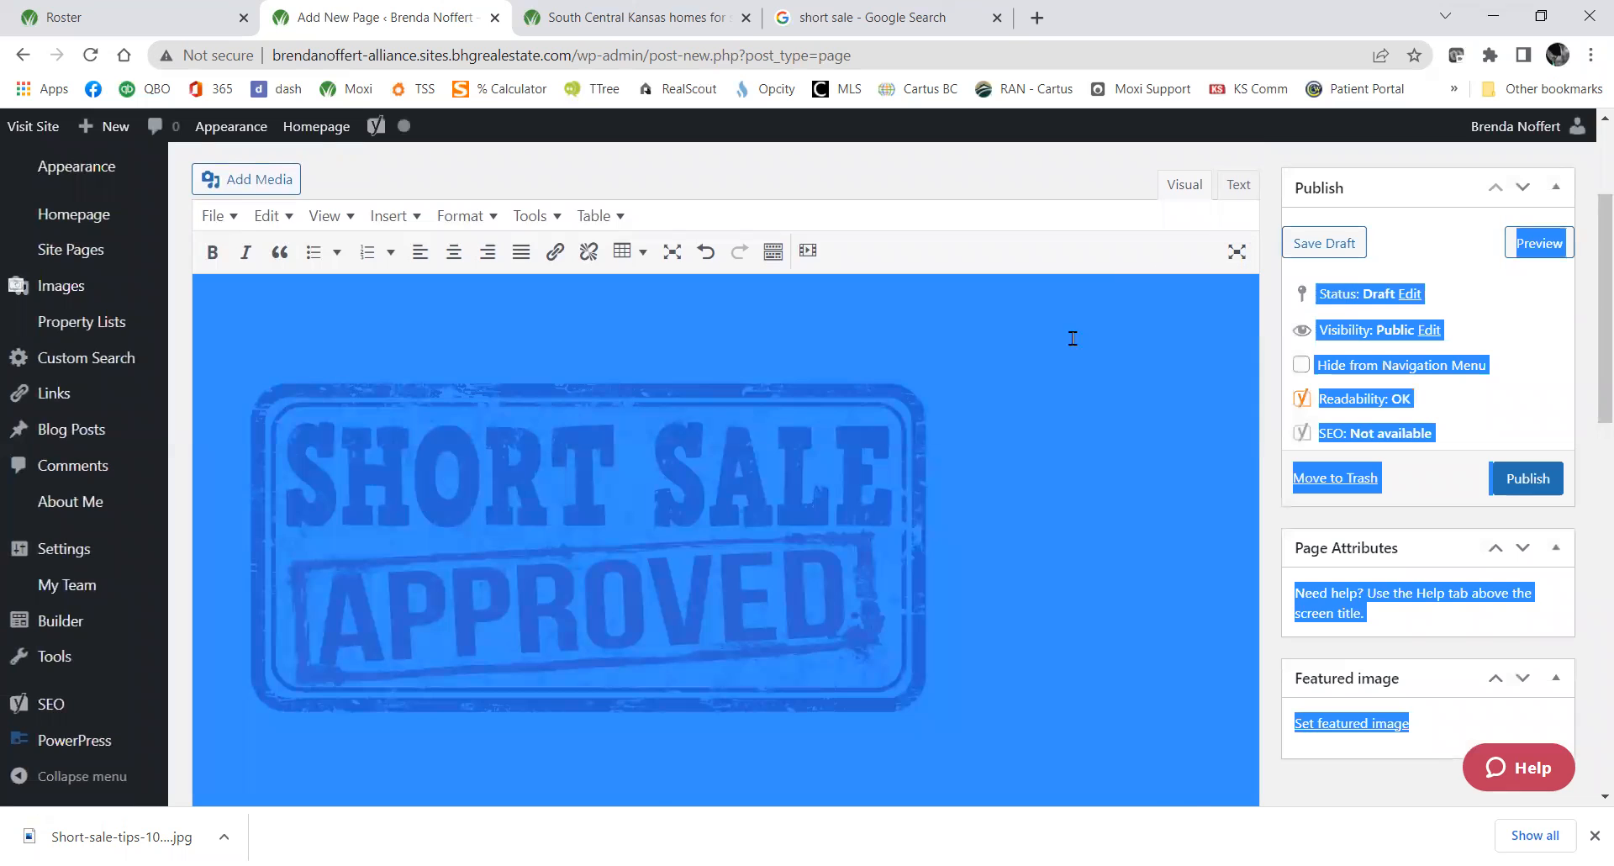
{"action": "left_click", "coordinate": [989, 557]}
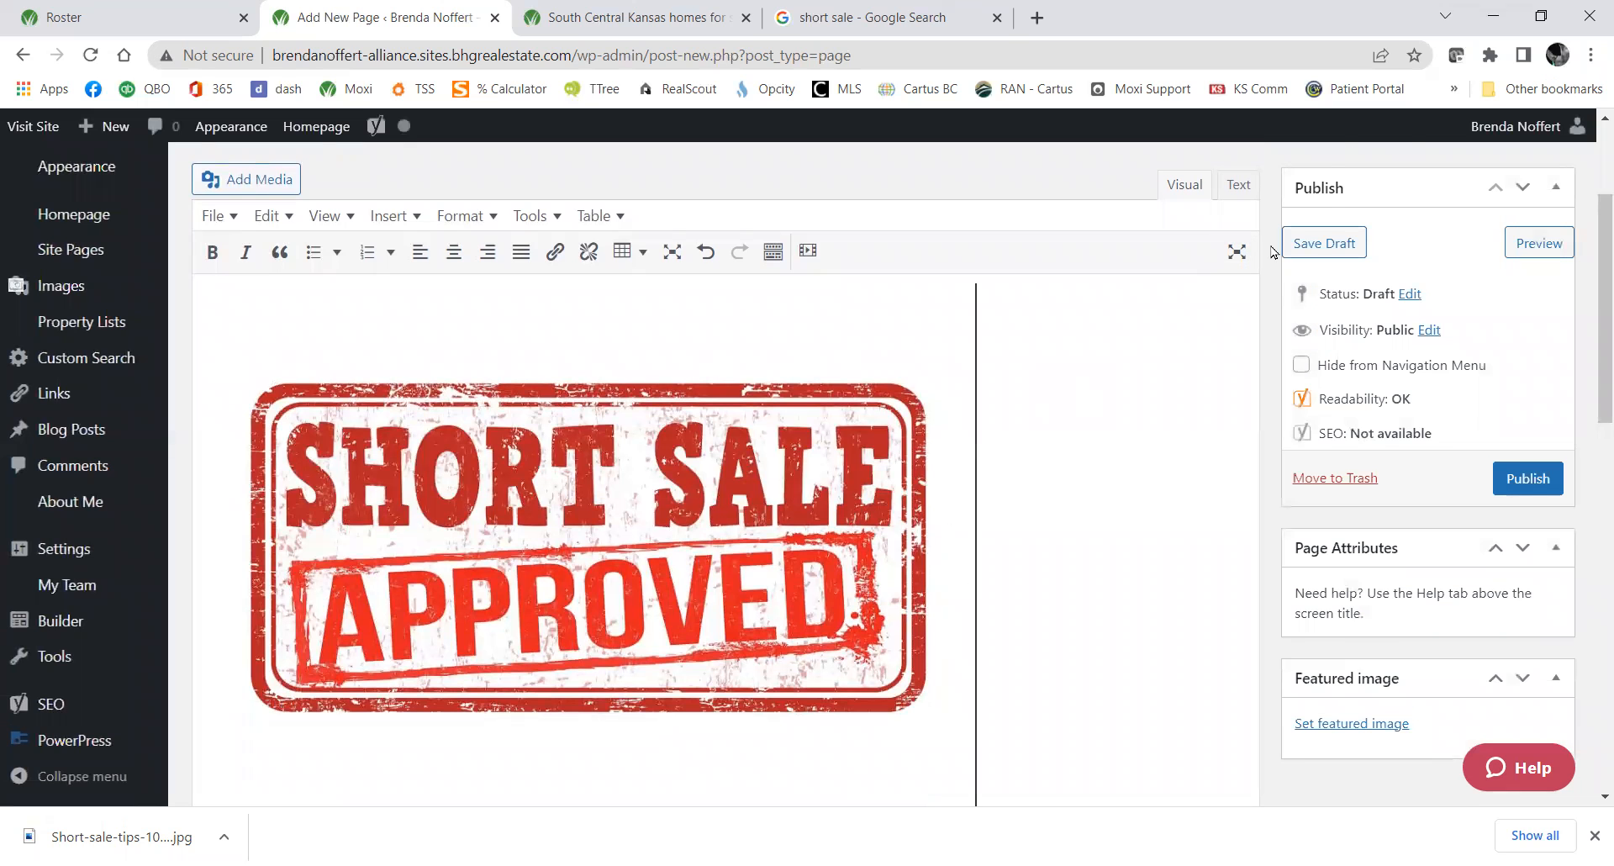
{"action": "left_click", "coordinate": [1242, 254]}
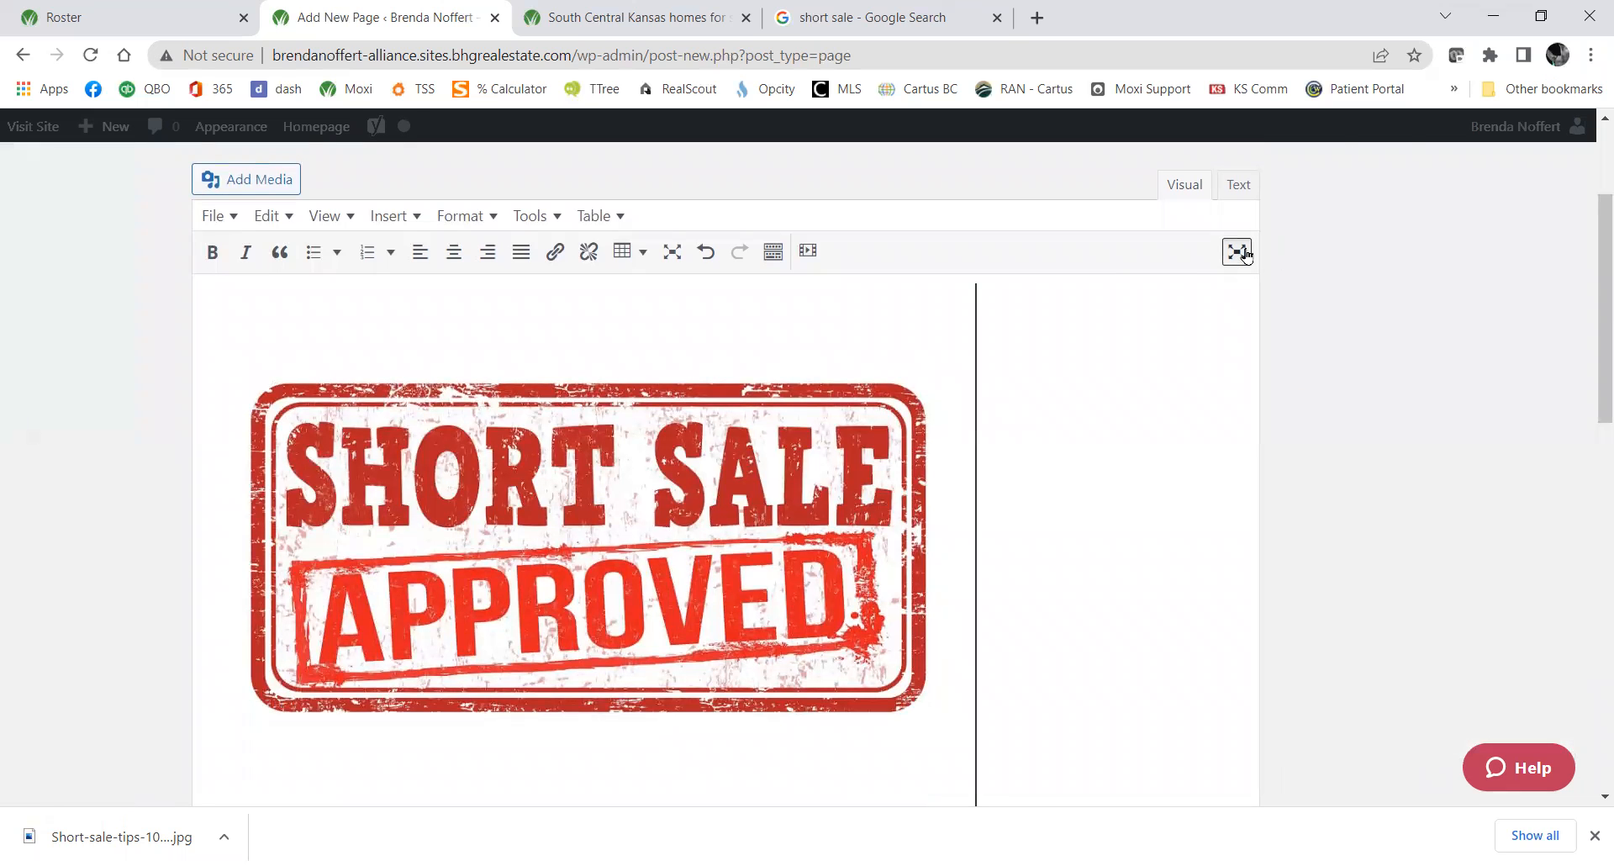
Add the sentence "Click here to know more abouit how banks work." after the short sales greeting.
{"action": "scroll", "coordinate": [1119, 556], "scroll_direction": "down", "scroll_amount": 3}
{"action": "scroll", "coordinate": [1119, 556], "scroll_direction": "down", "scroll_amount": 1}
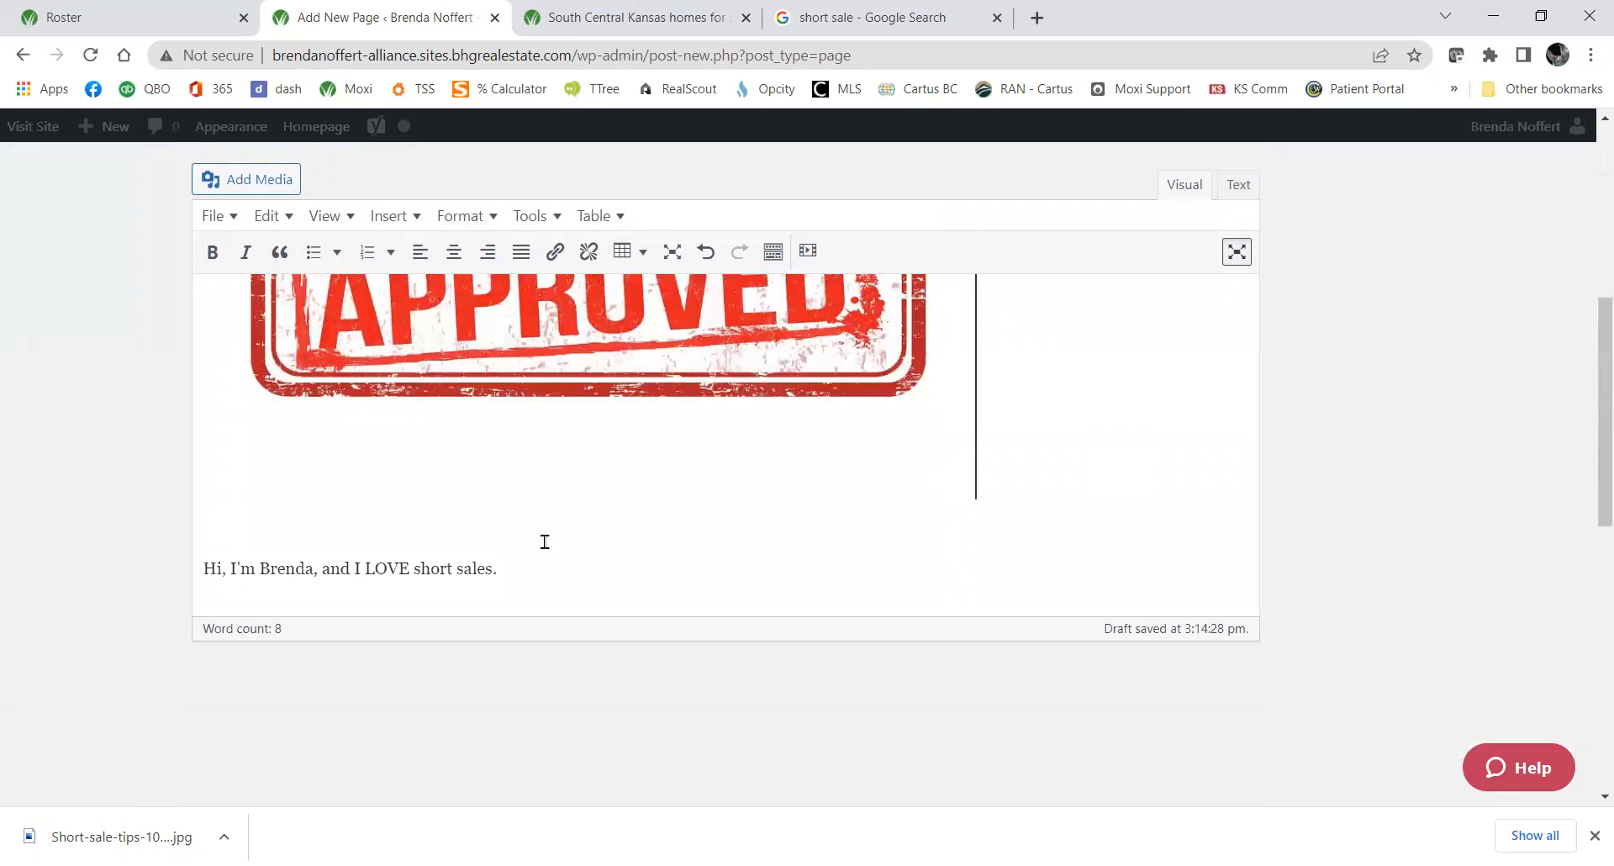
{"action": "left_click", "coordinate": [539, 548]}
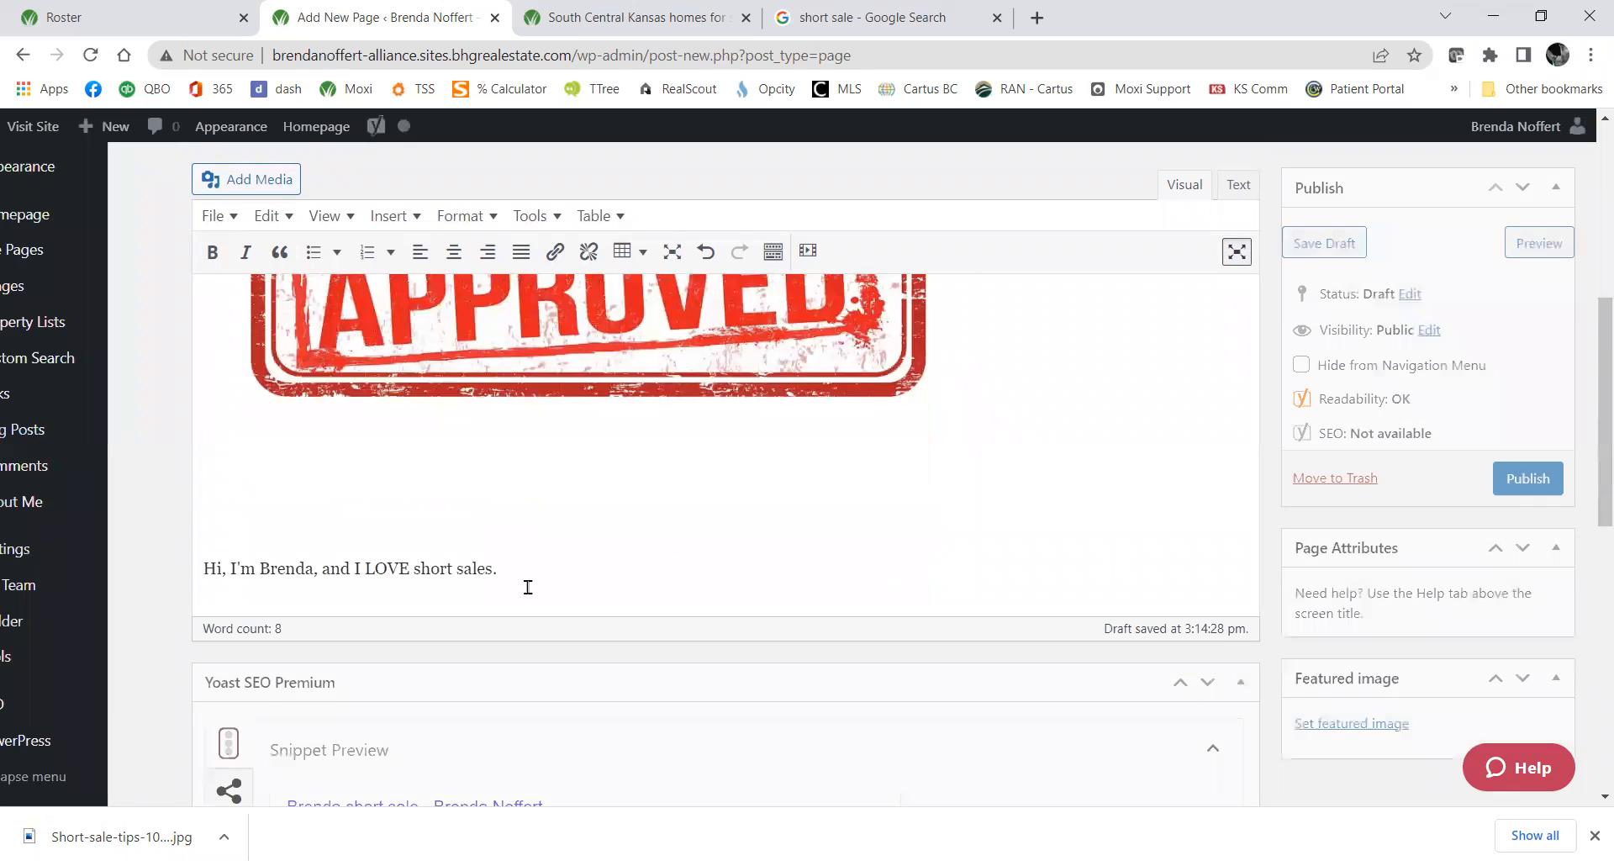
{"action": "left_click", "coordinate": [547, 577]}
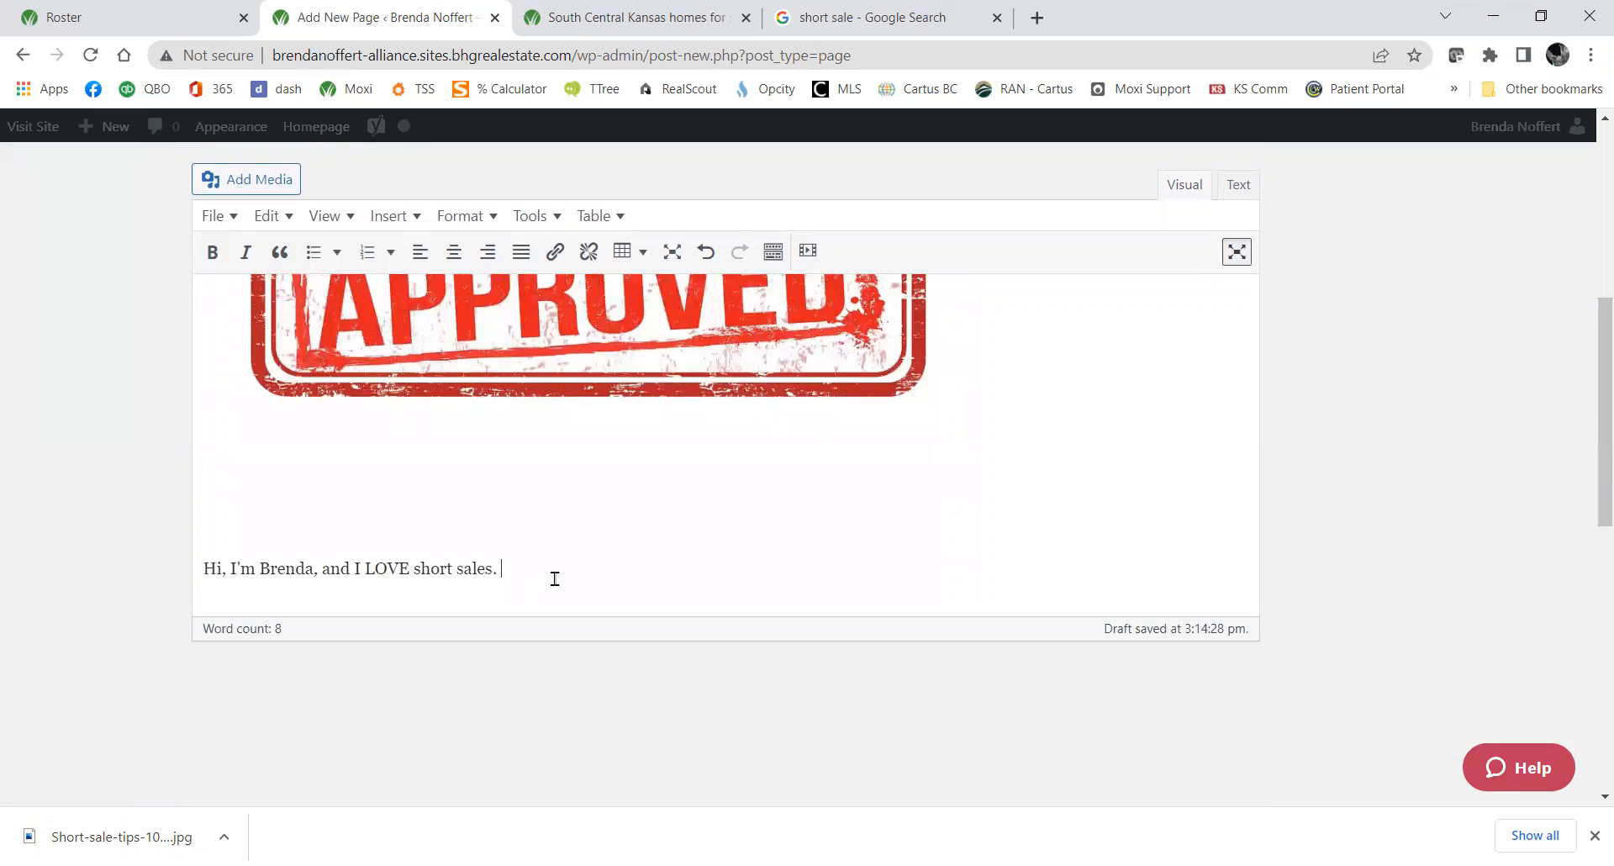
{"action": "type", "text": "Click here to know fmo"}
{"action": "key", "text": "BackSpace"}
{"action": "key", "text": "BackSpace"}
{"action": "key", "text": "BackSpace"}
{"action": "type", "text": "more abouit how "}
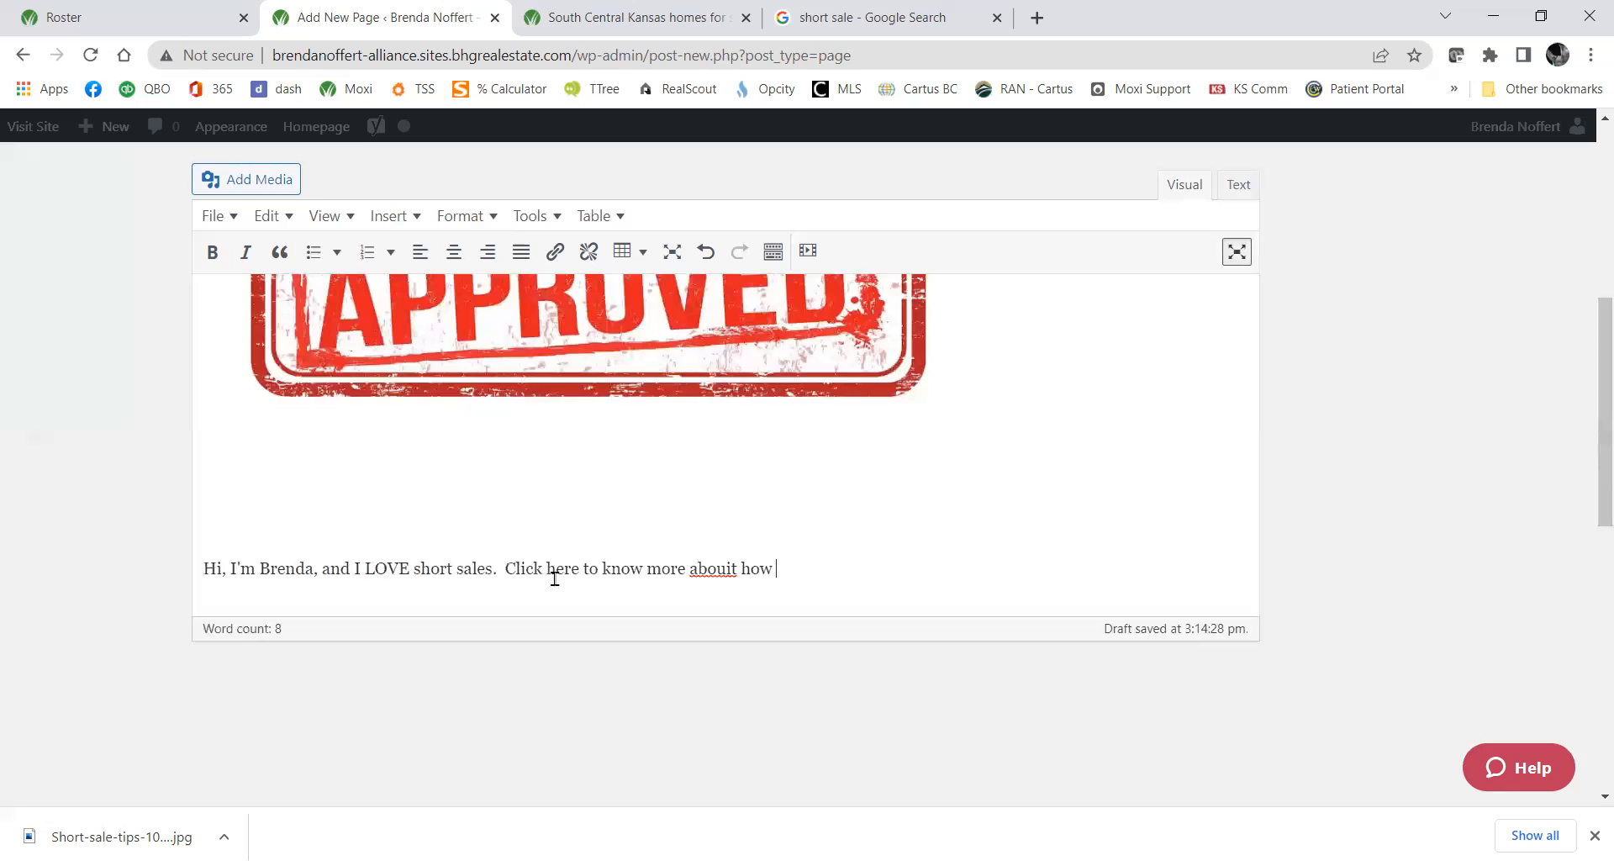
{"action": "type", "text": "banks work."}
{"action": "left_click_drag", "start_coordinate": [579, 569], "coordinate": [505, 575]}
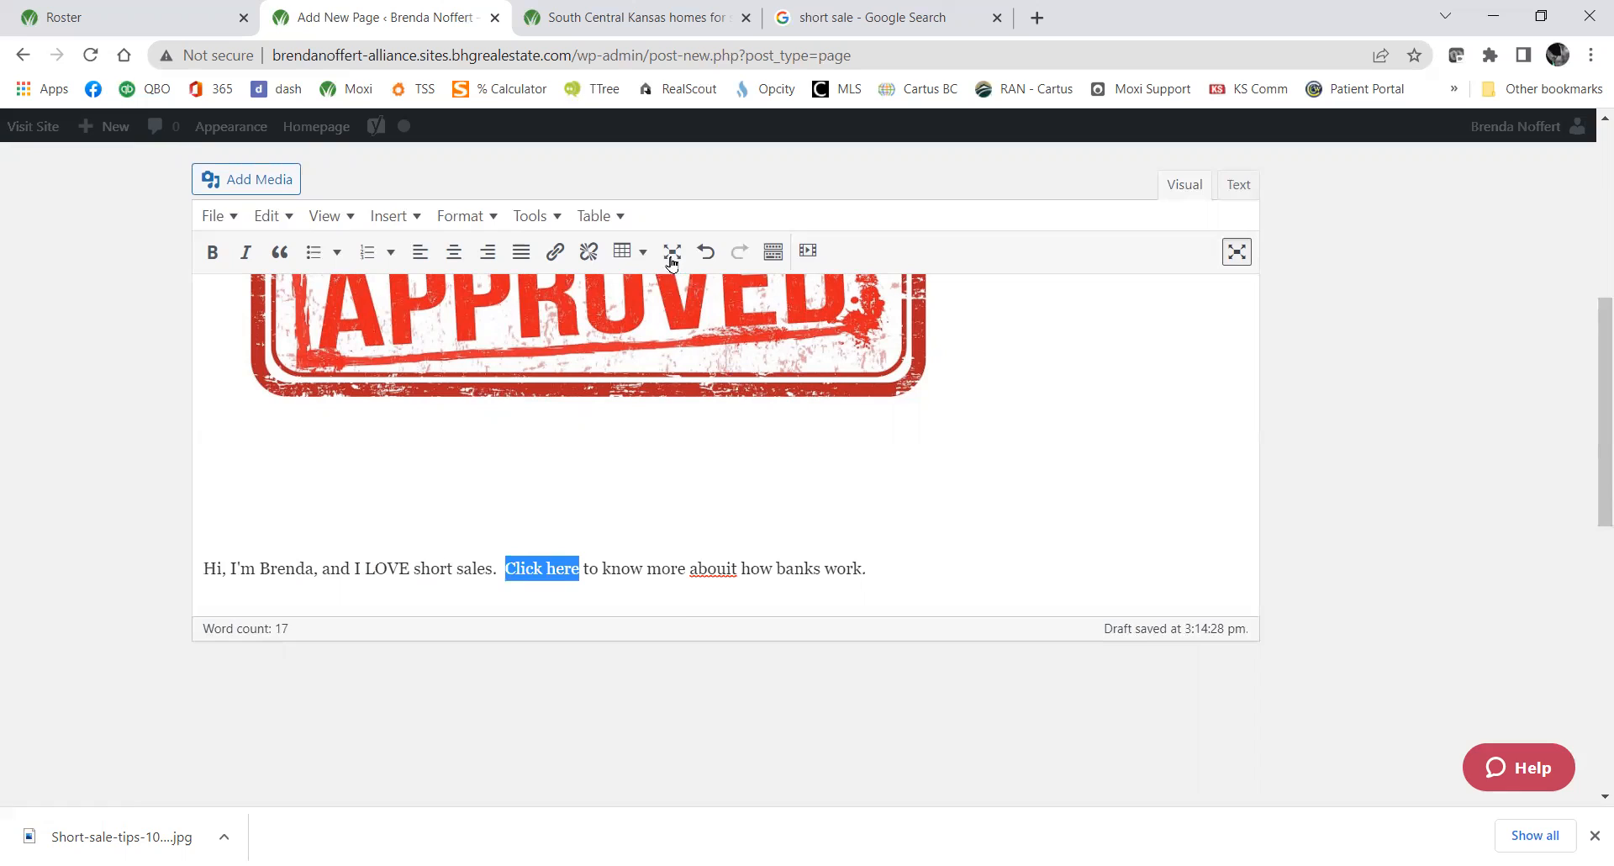
{"action": "left_click", "coordinate": [558, 253]}
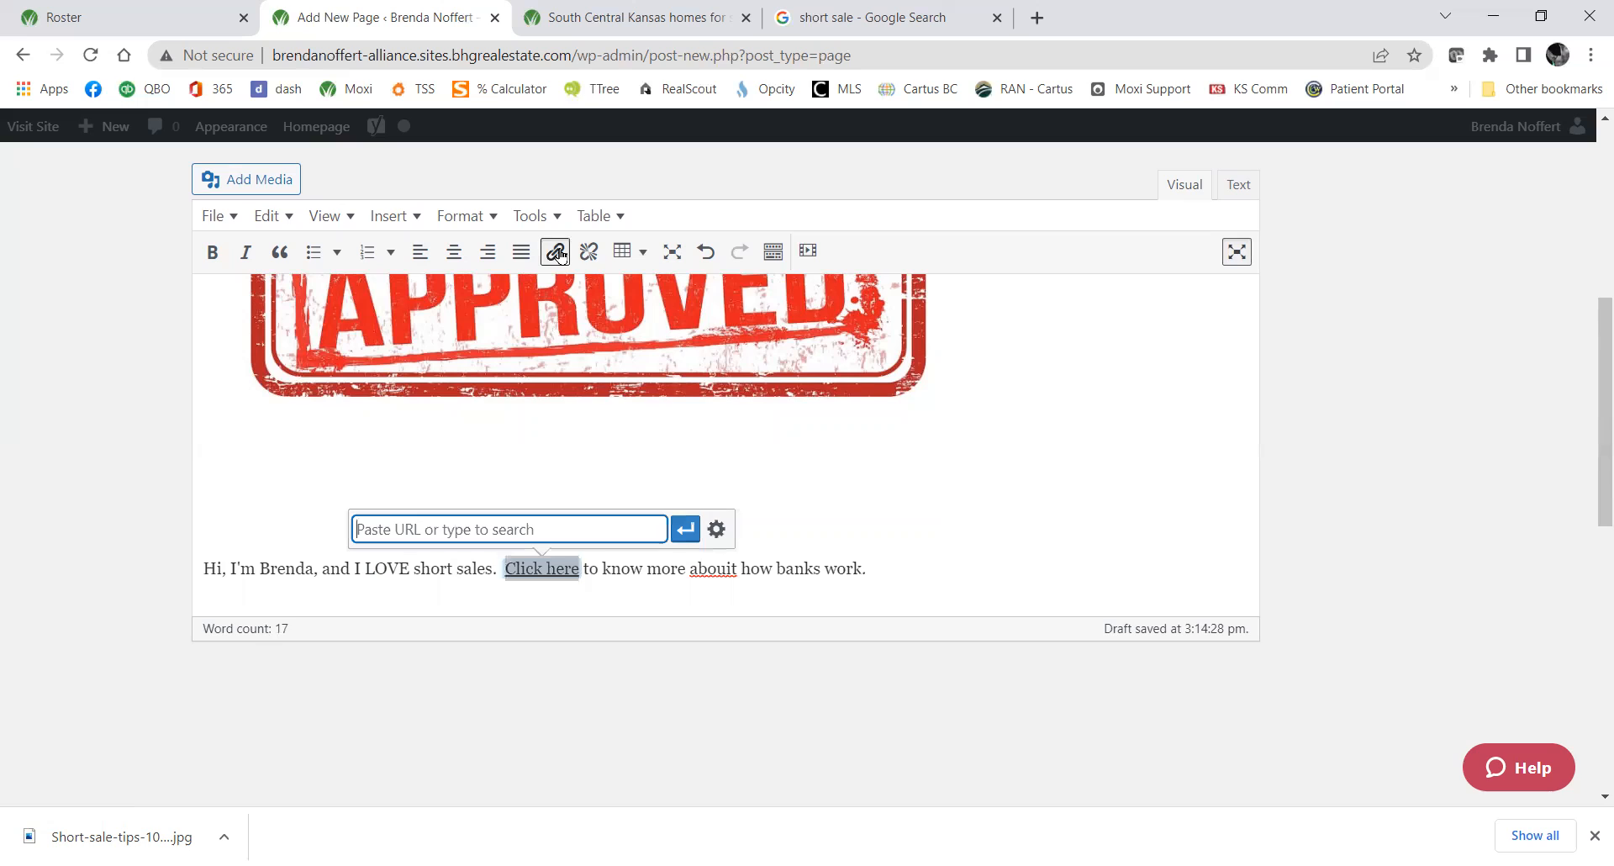
{"action": "type", "text": "www"}
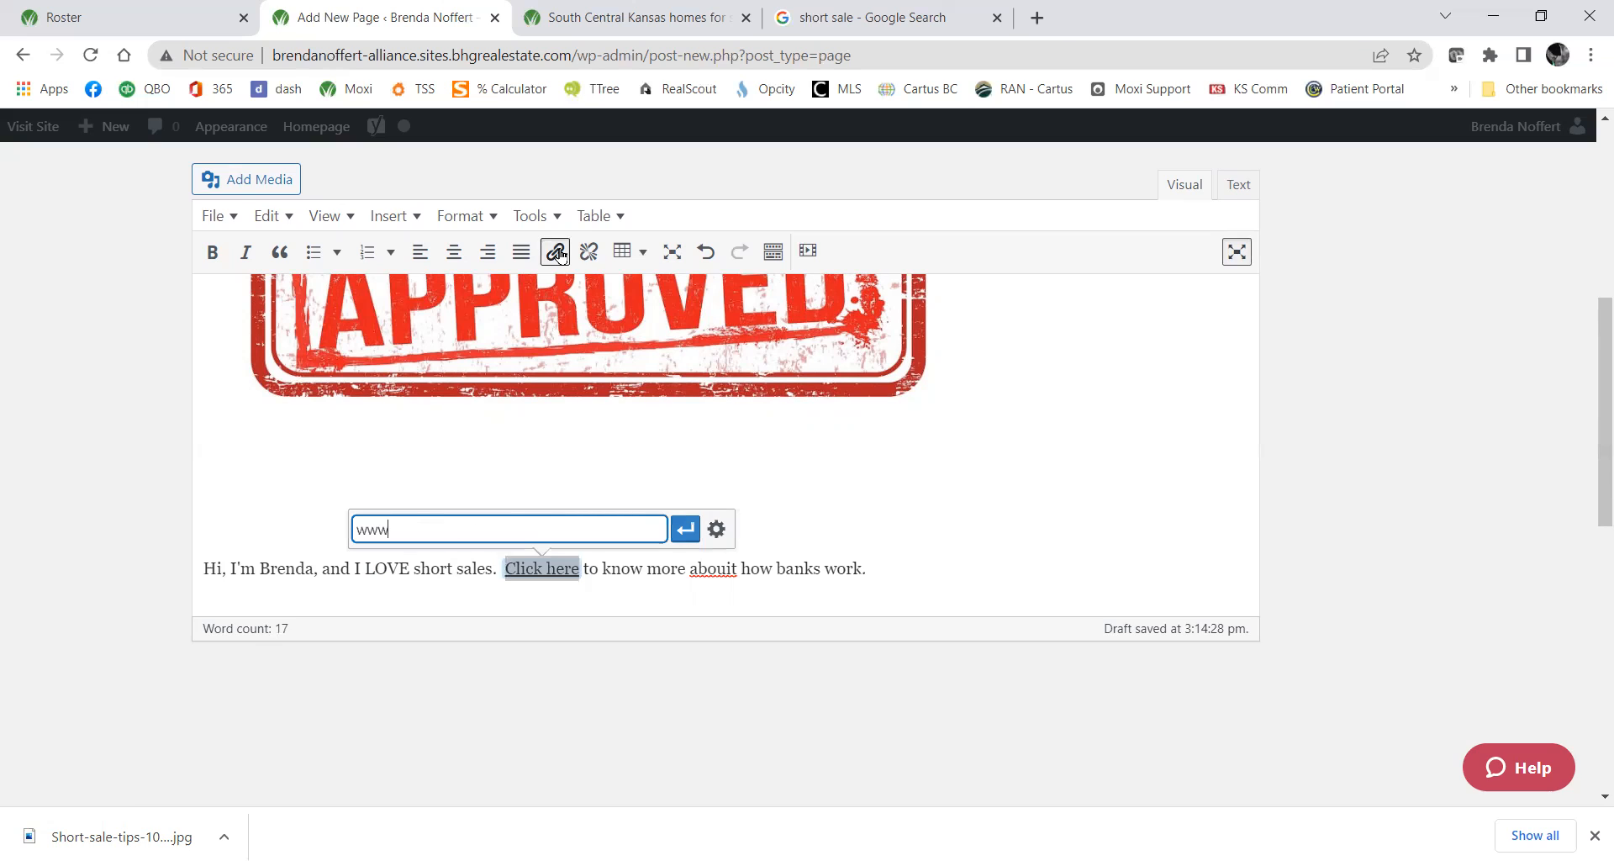
{"action": "type", "text": ".betterks.com"}
{"action": "left_click", "coordinate": [687, 532]}
{"action": "left_click", "coordinate": [794, 503]}
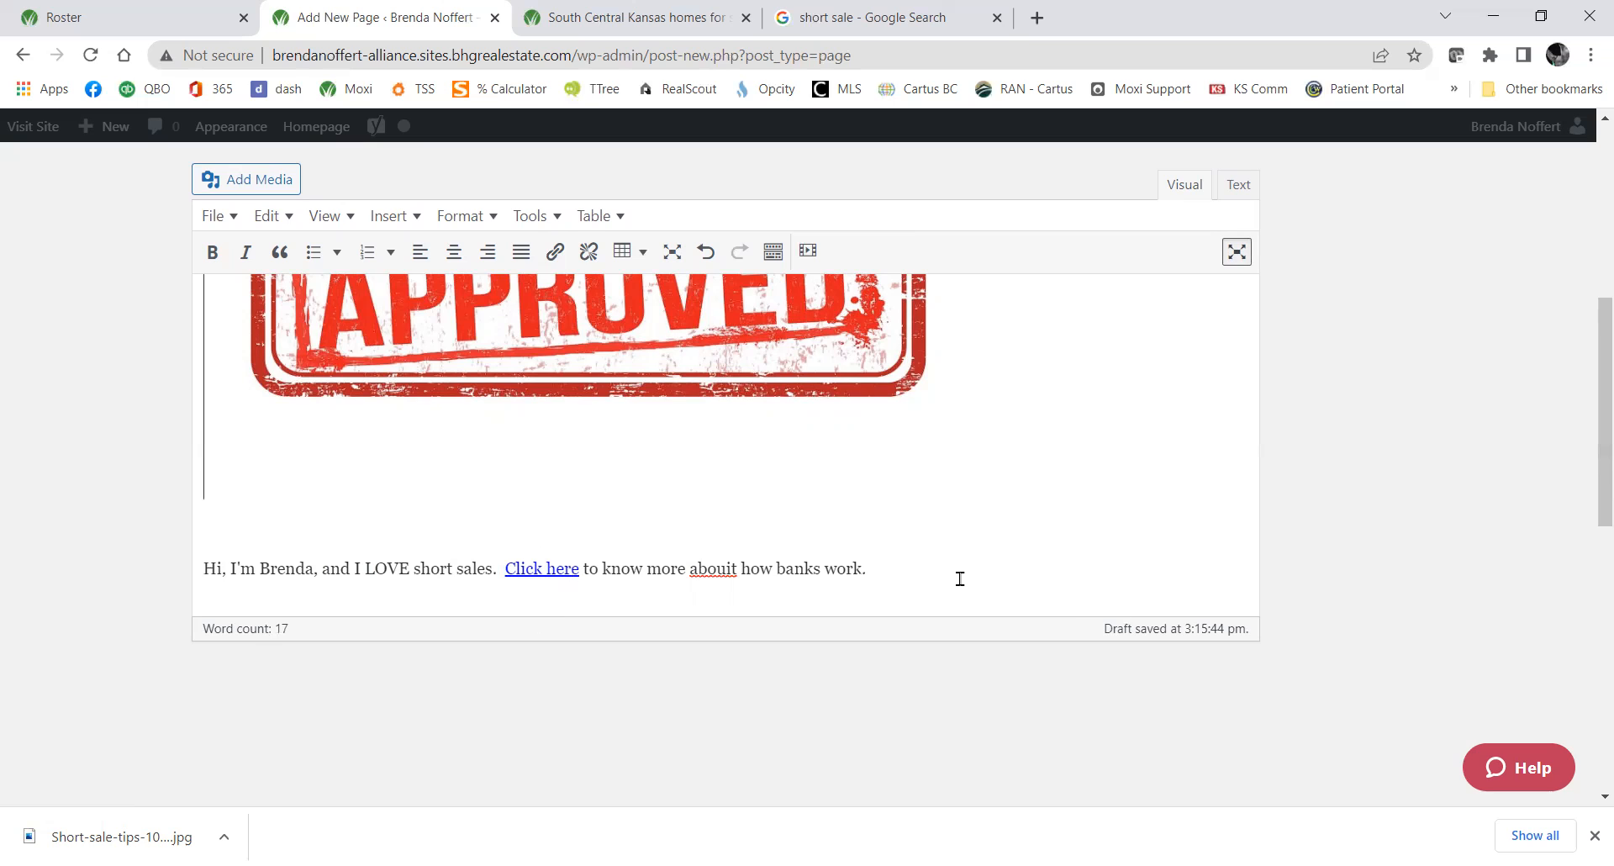
Make the whole greeting line below the image bold, try it as a bulleted item, and format it as a numbered list.
{"action": "left_click_drag", "start_coordinate": [908, 566], "coordinate": [198, 565]}
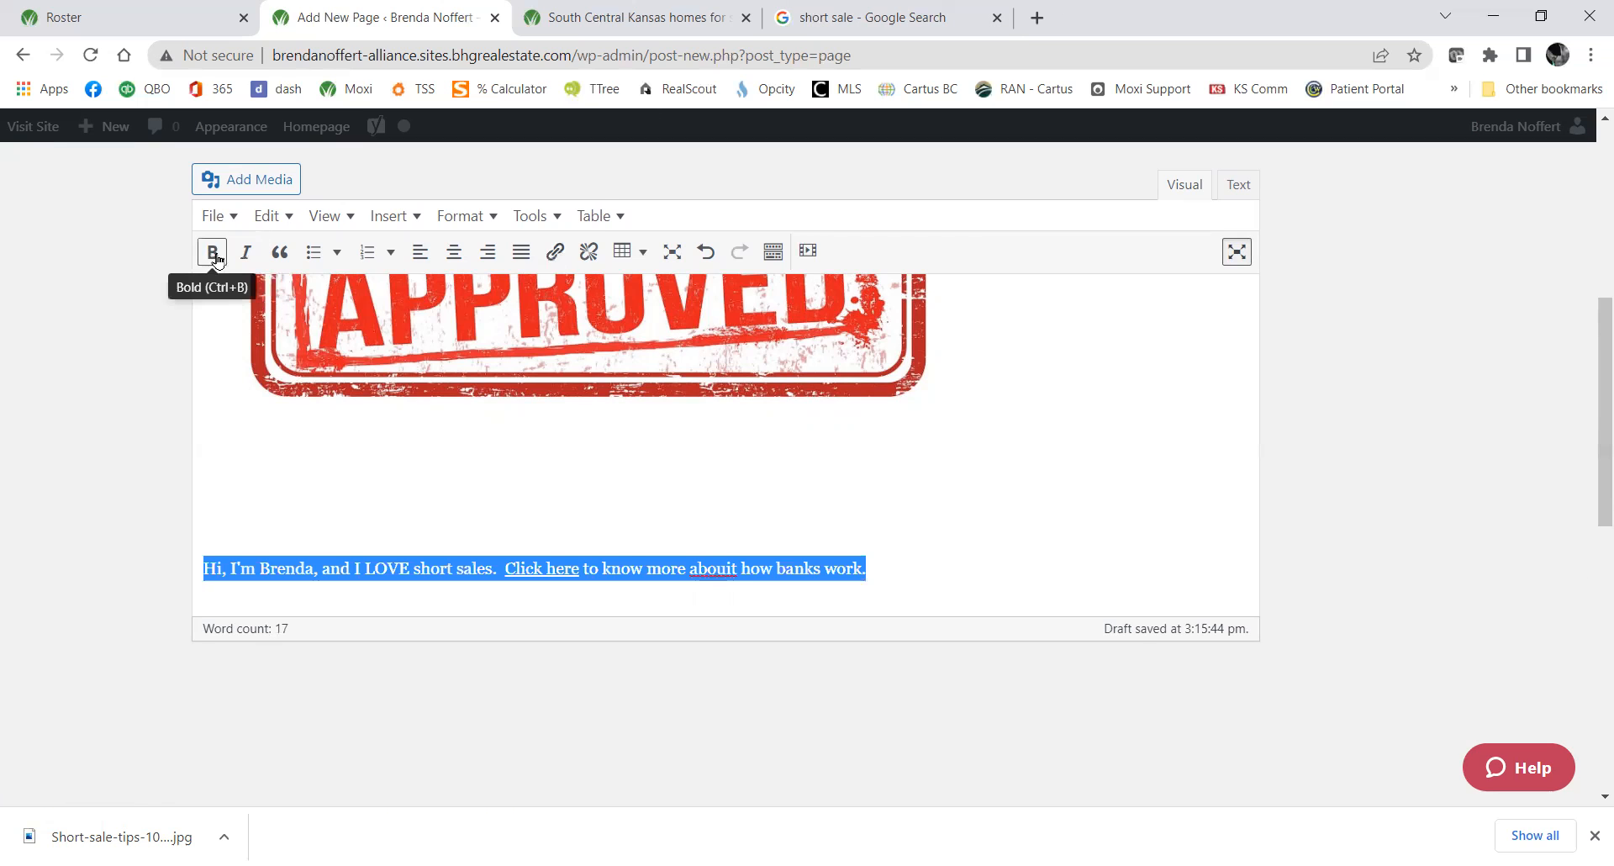
{"action": "left_click", "coordinate": [215, 255]}
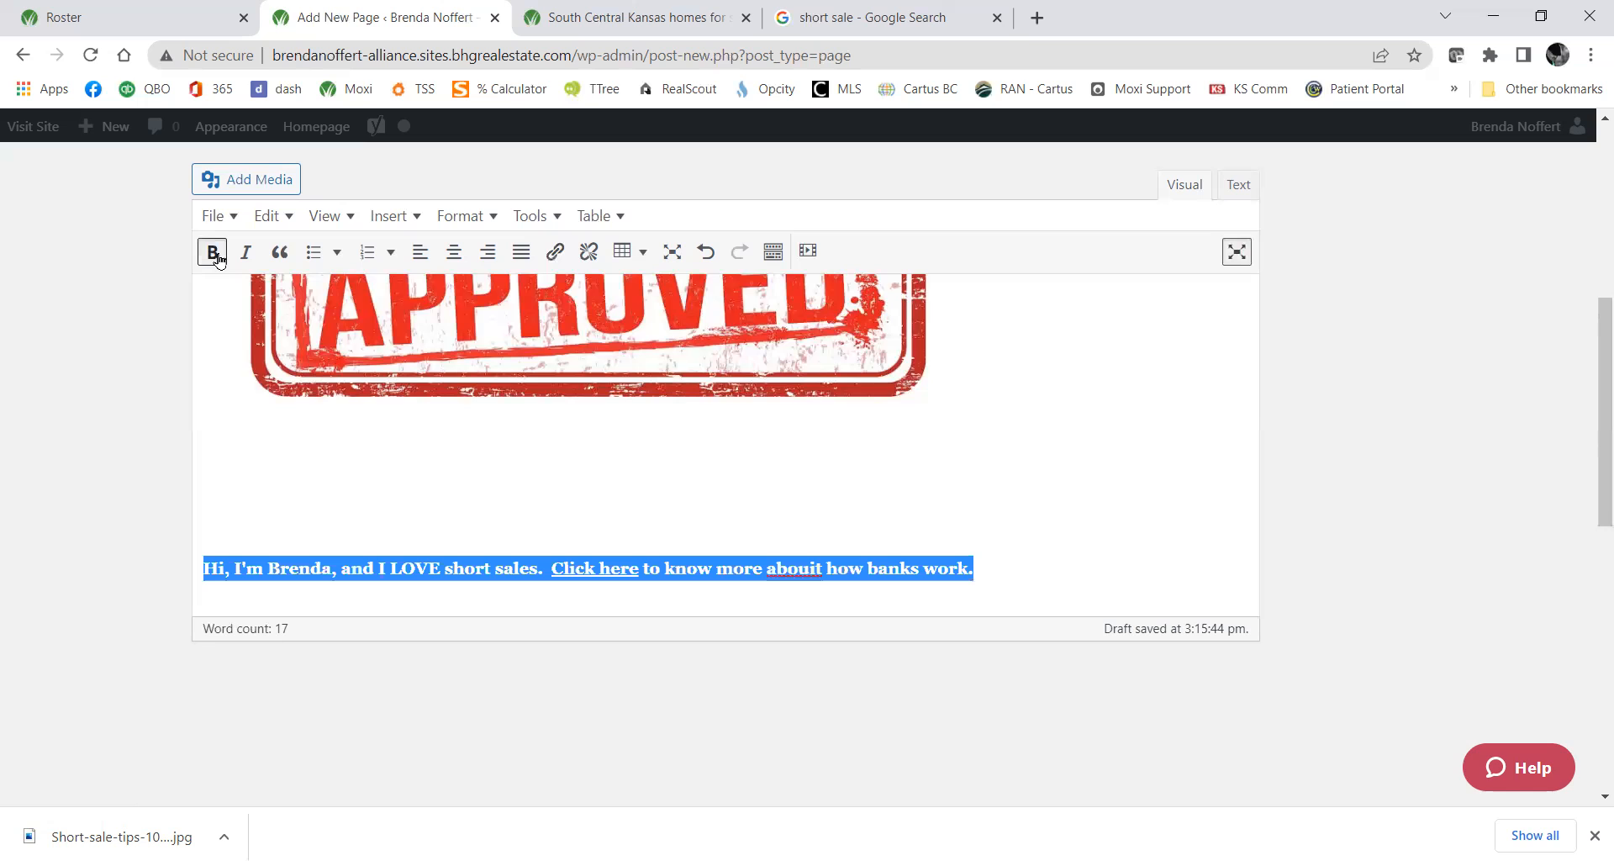
{"action": "left_click", "coordinate": [312, 255]}
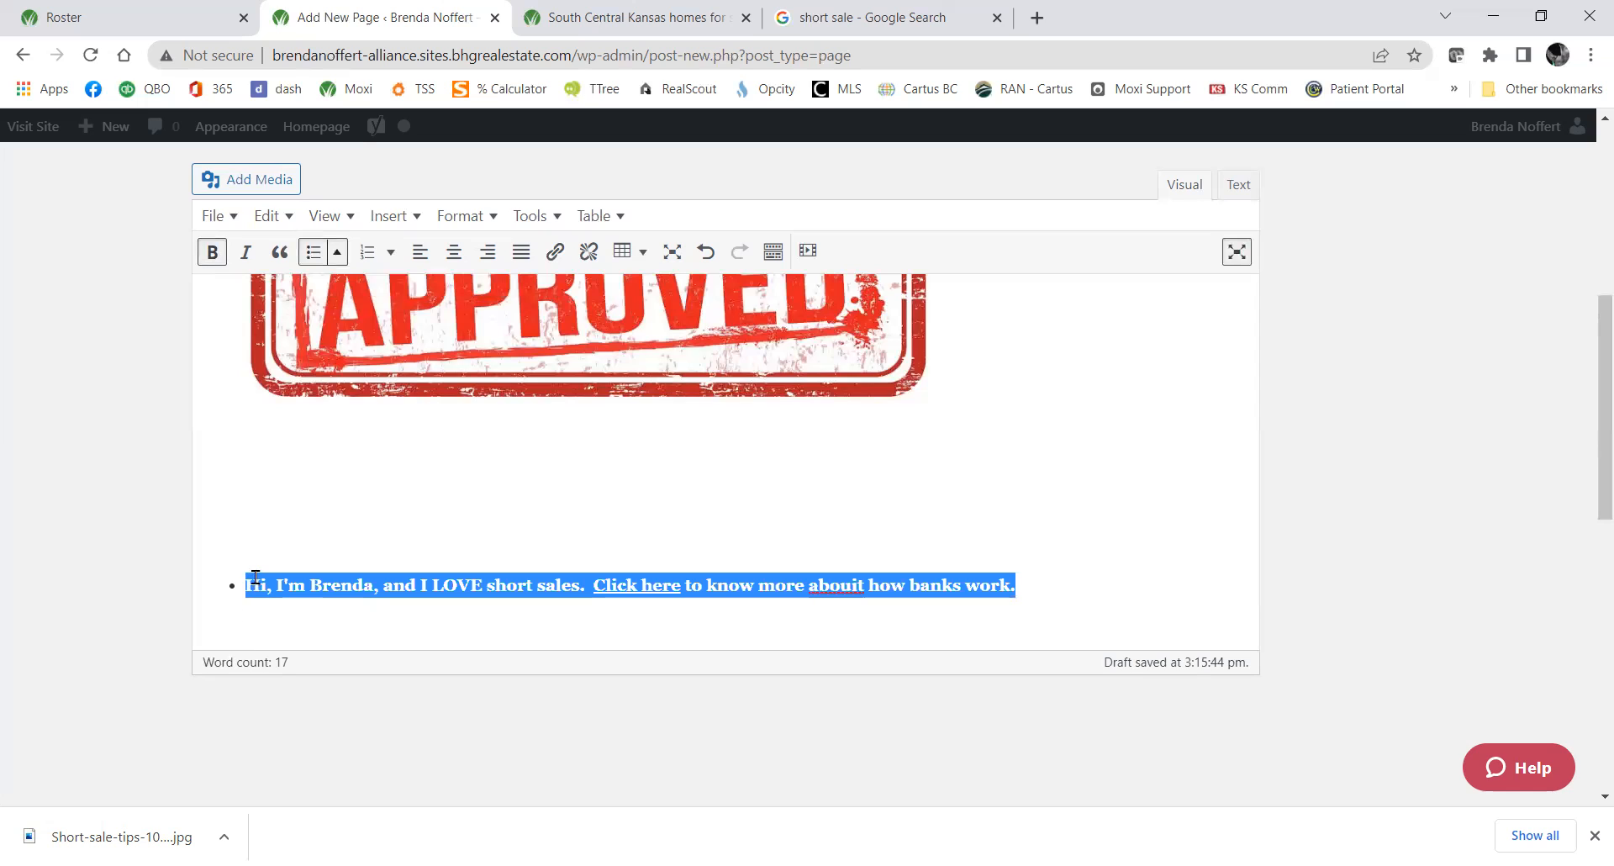
{"action": "left_click", "coordinate": [367, 254]}
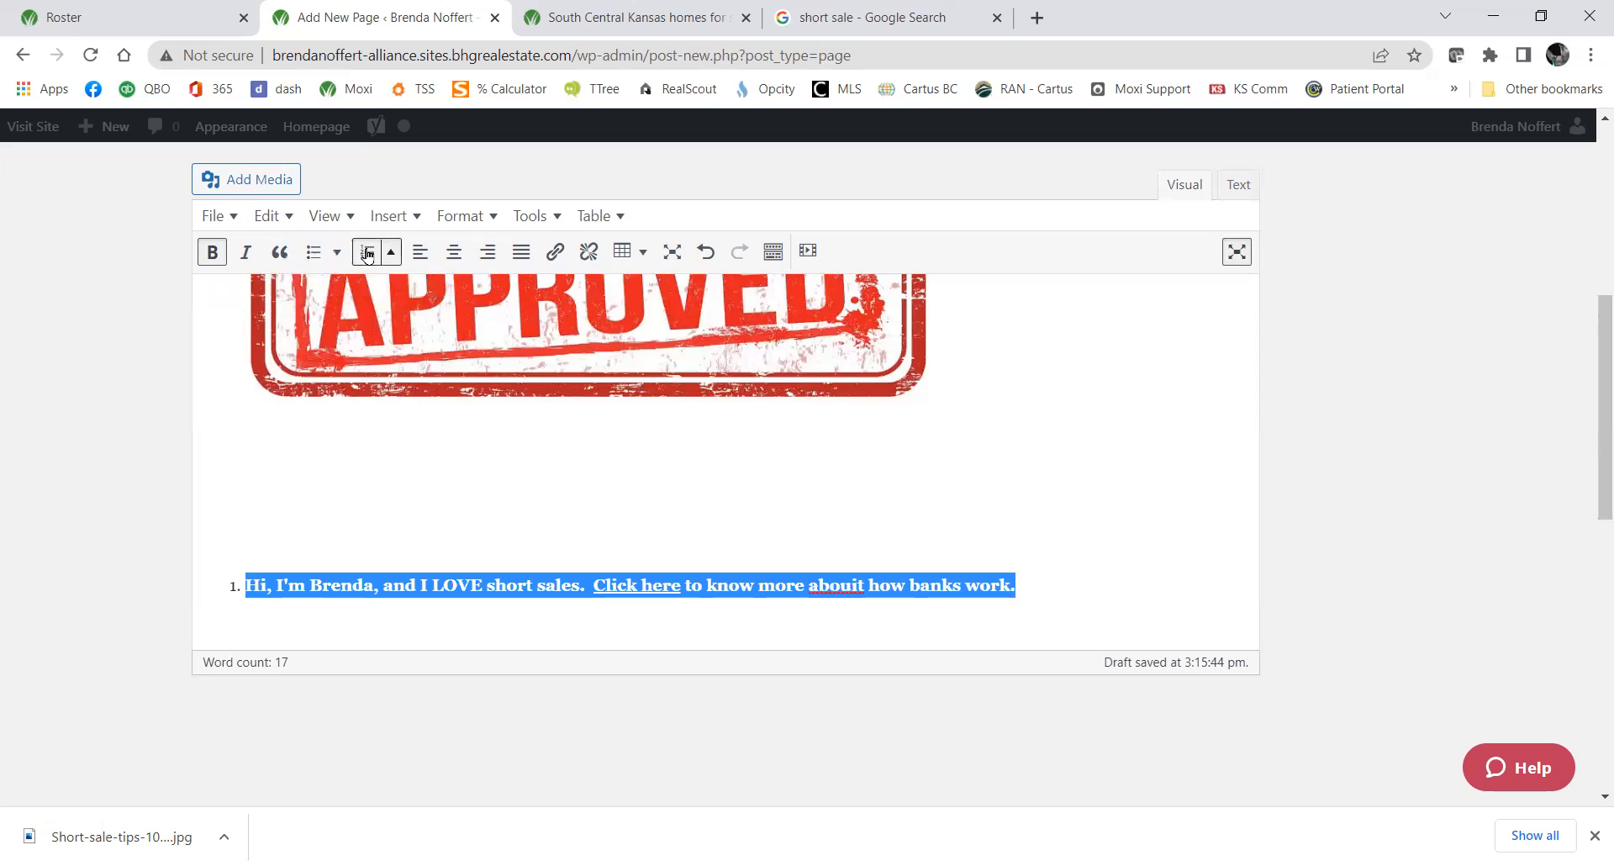
{"action": "left_click", "coordinate": [287, 217]}
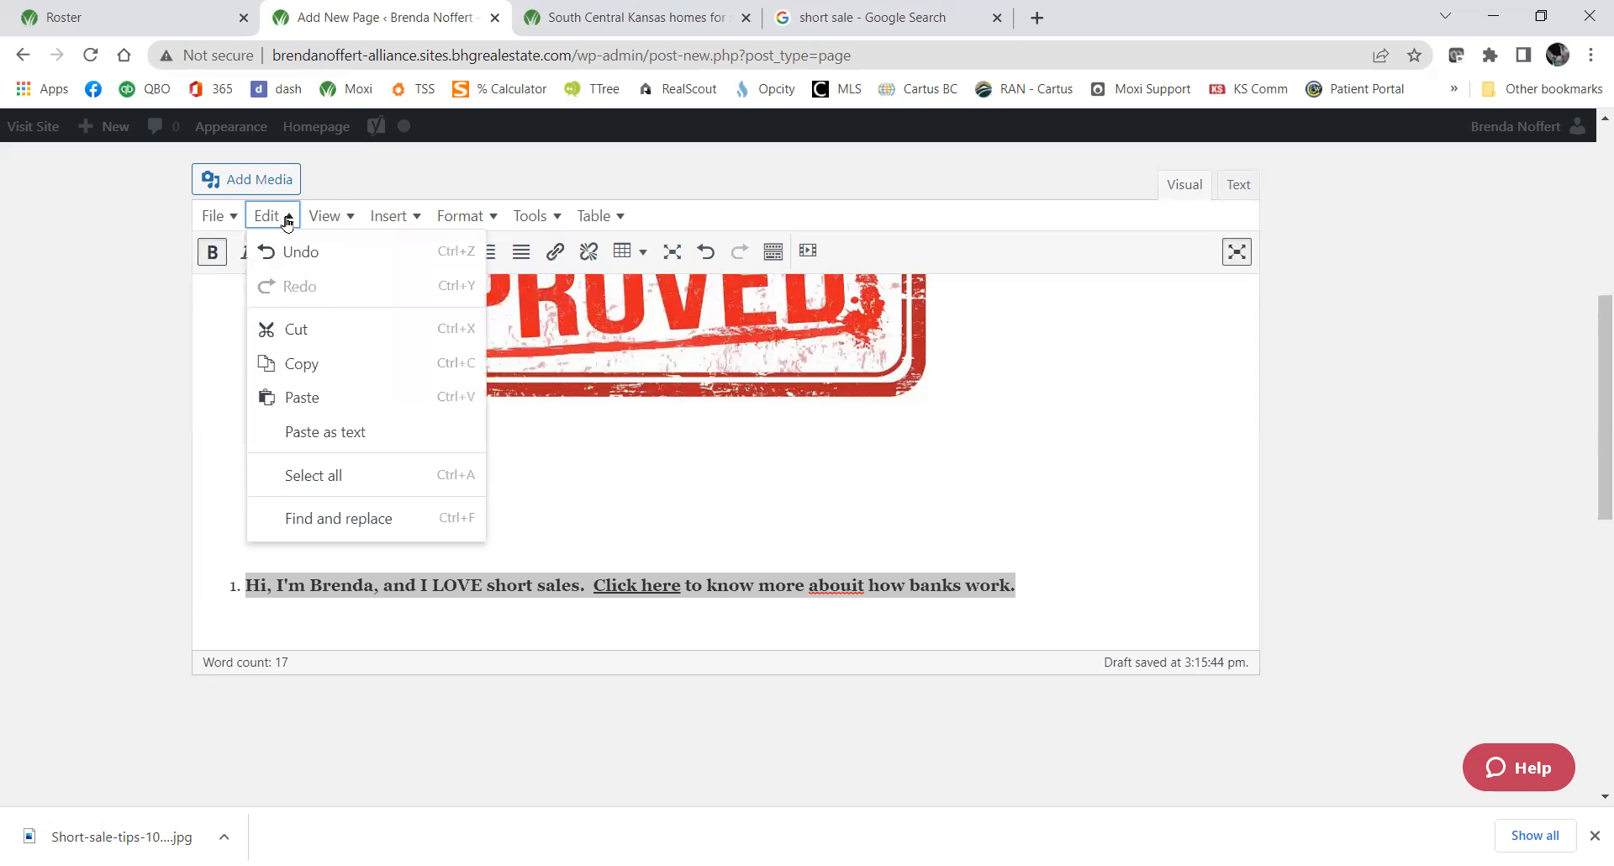
{"action": "left_click", "coordinate": [223, 218]}
{"action": "left_click", "coordinate": [224, 218]}
{"action": "left_click", "coordinate": [228, 219]}
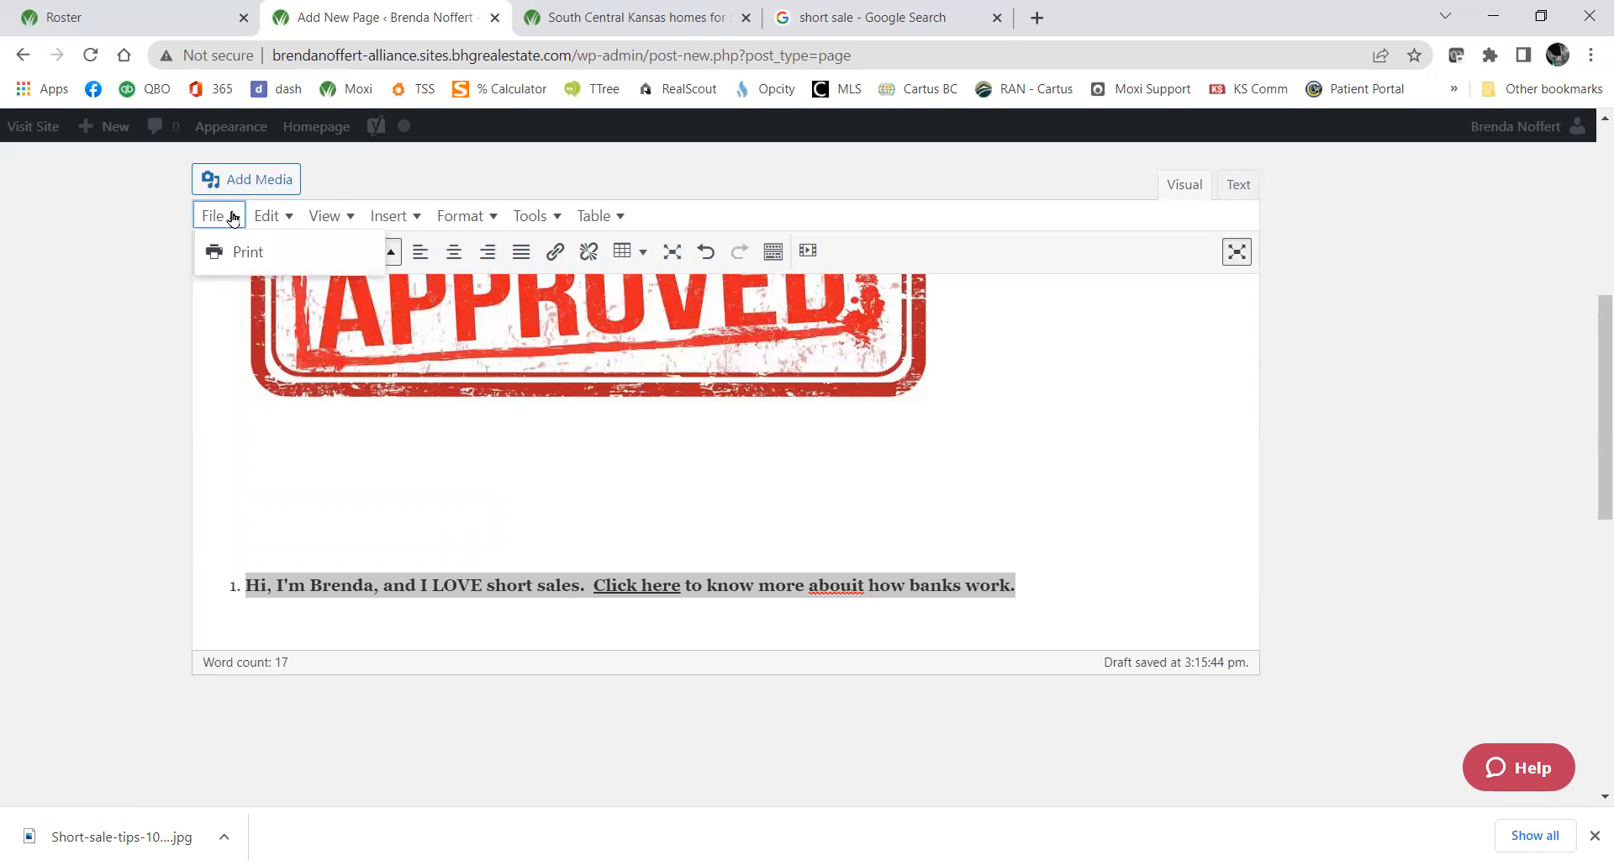
{"action": "mouse_move", "coordinate": [467, 216]}
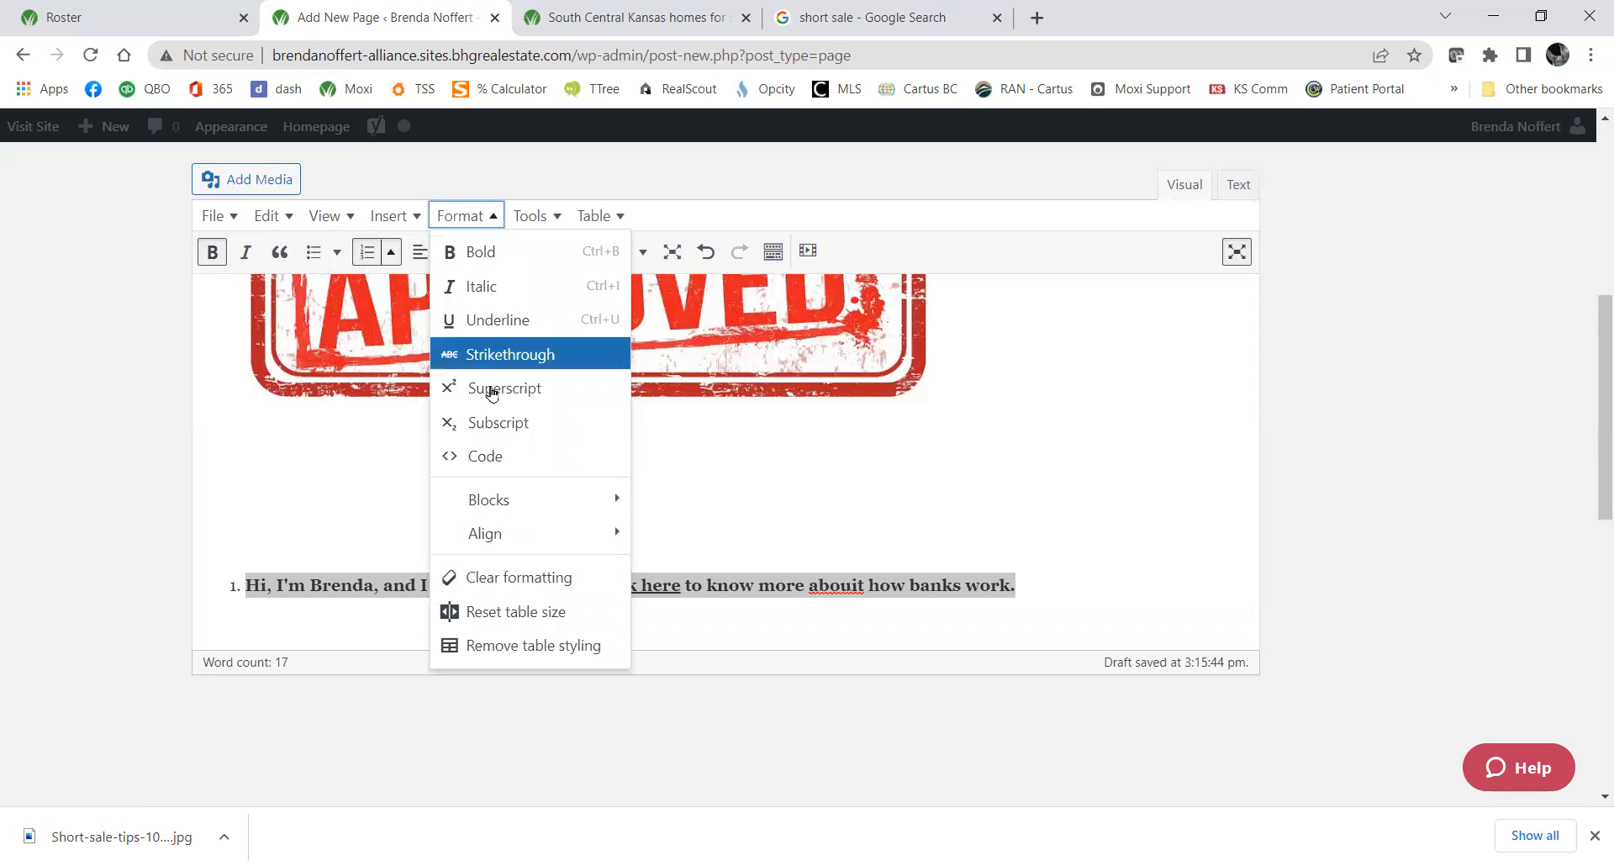
{"action": "mouse_move", "coordinate": [516, 541]}
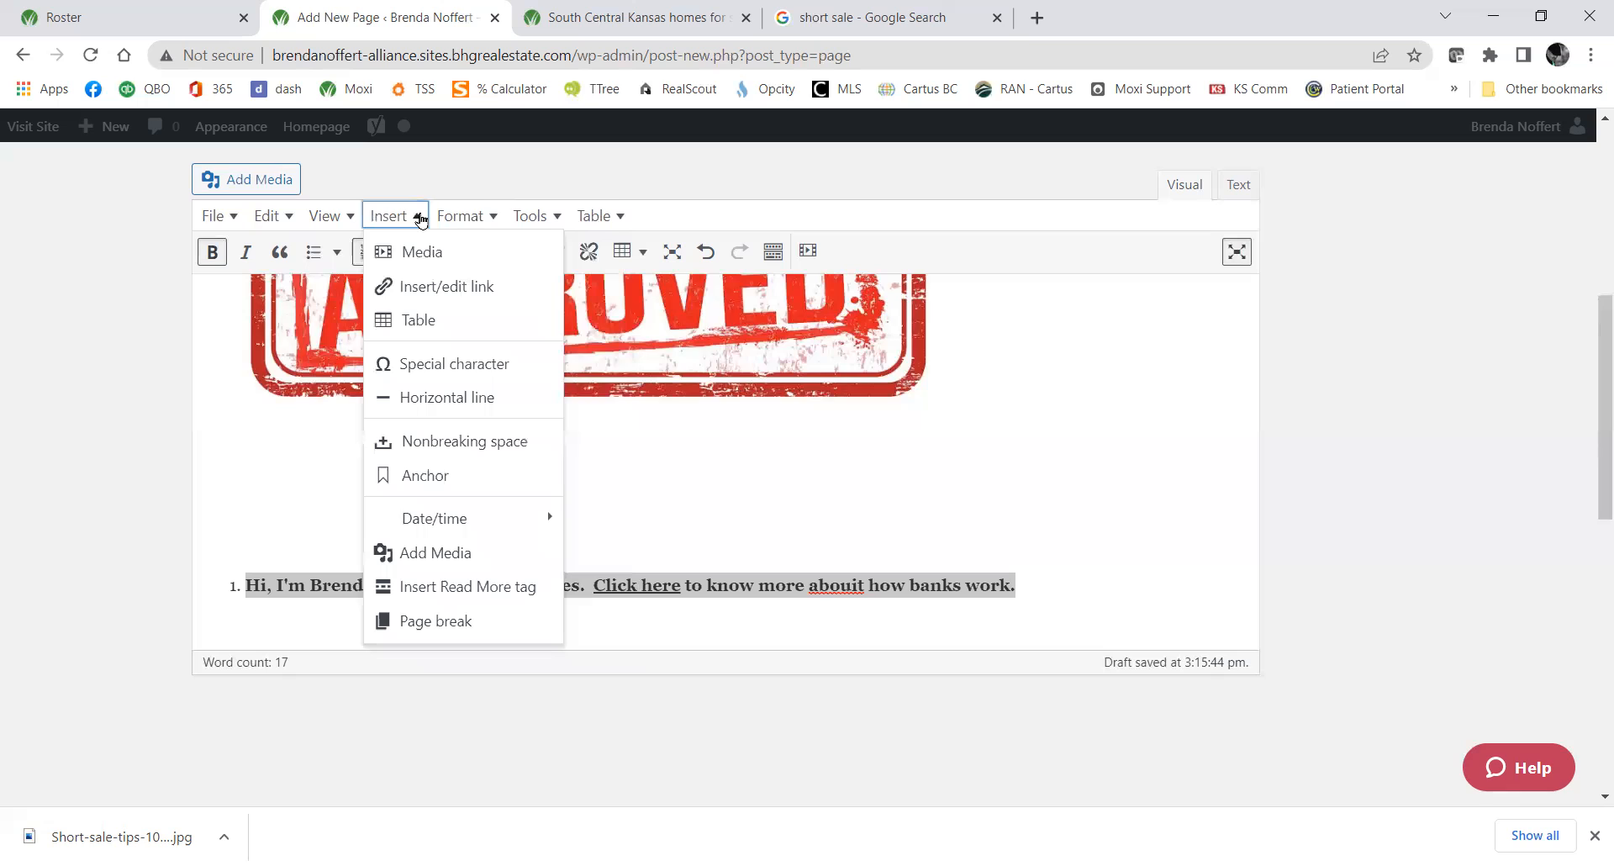
{"action": "mouse_move", "coordinate": [334, 217]}
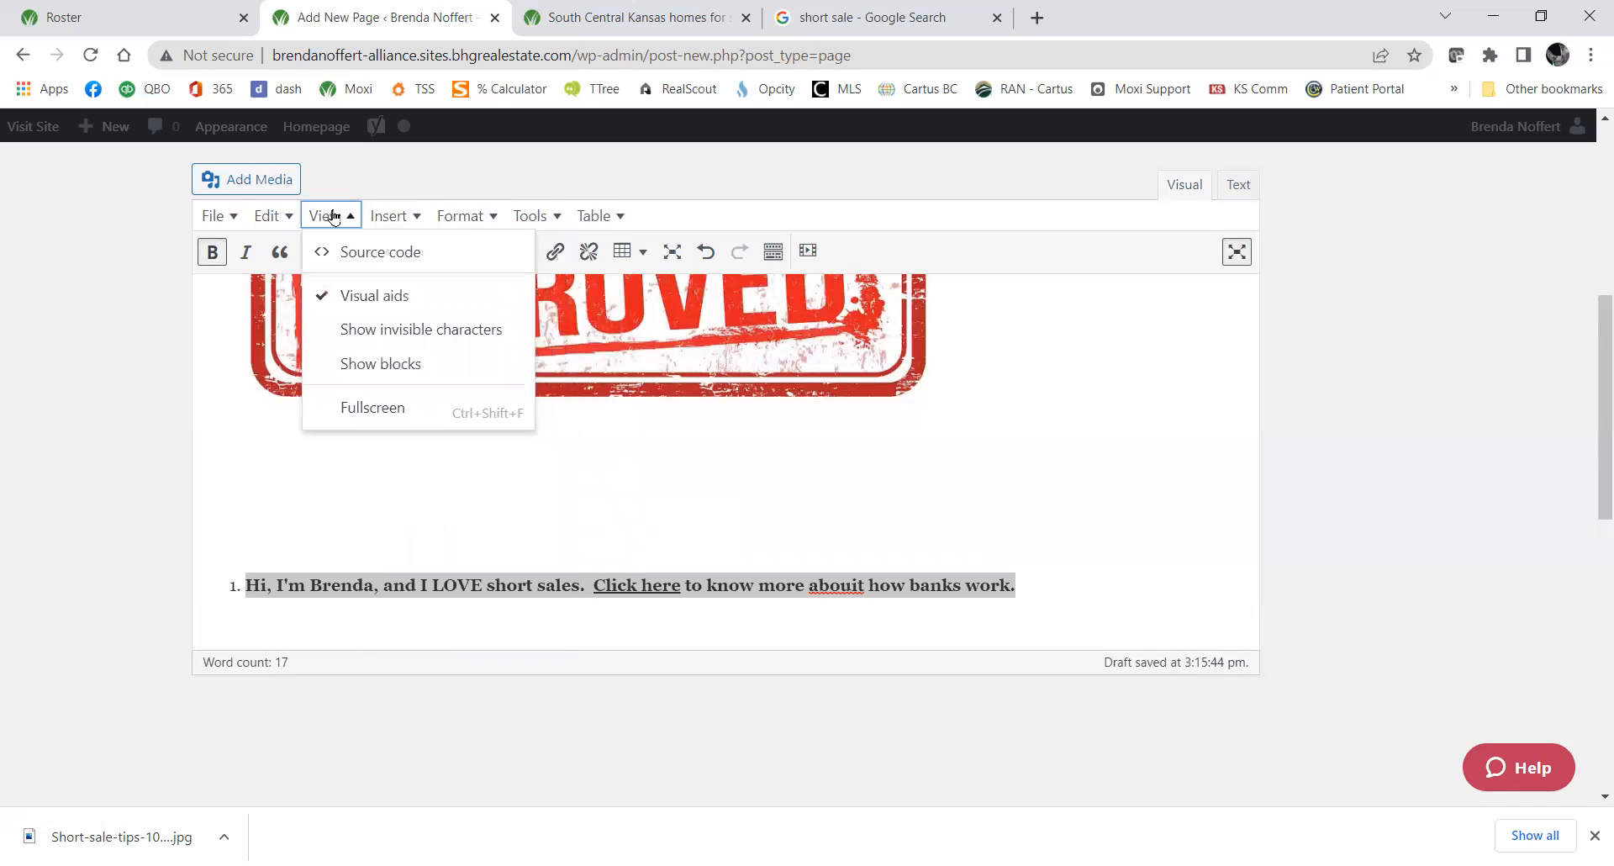
{"action": "mouse_move", "coordinate": [272, 218]}
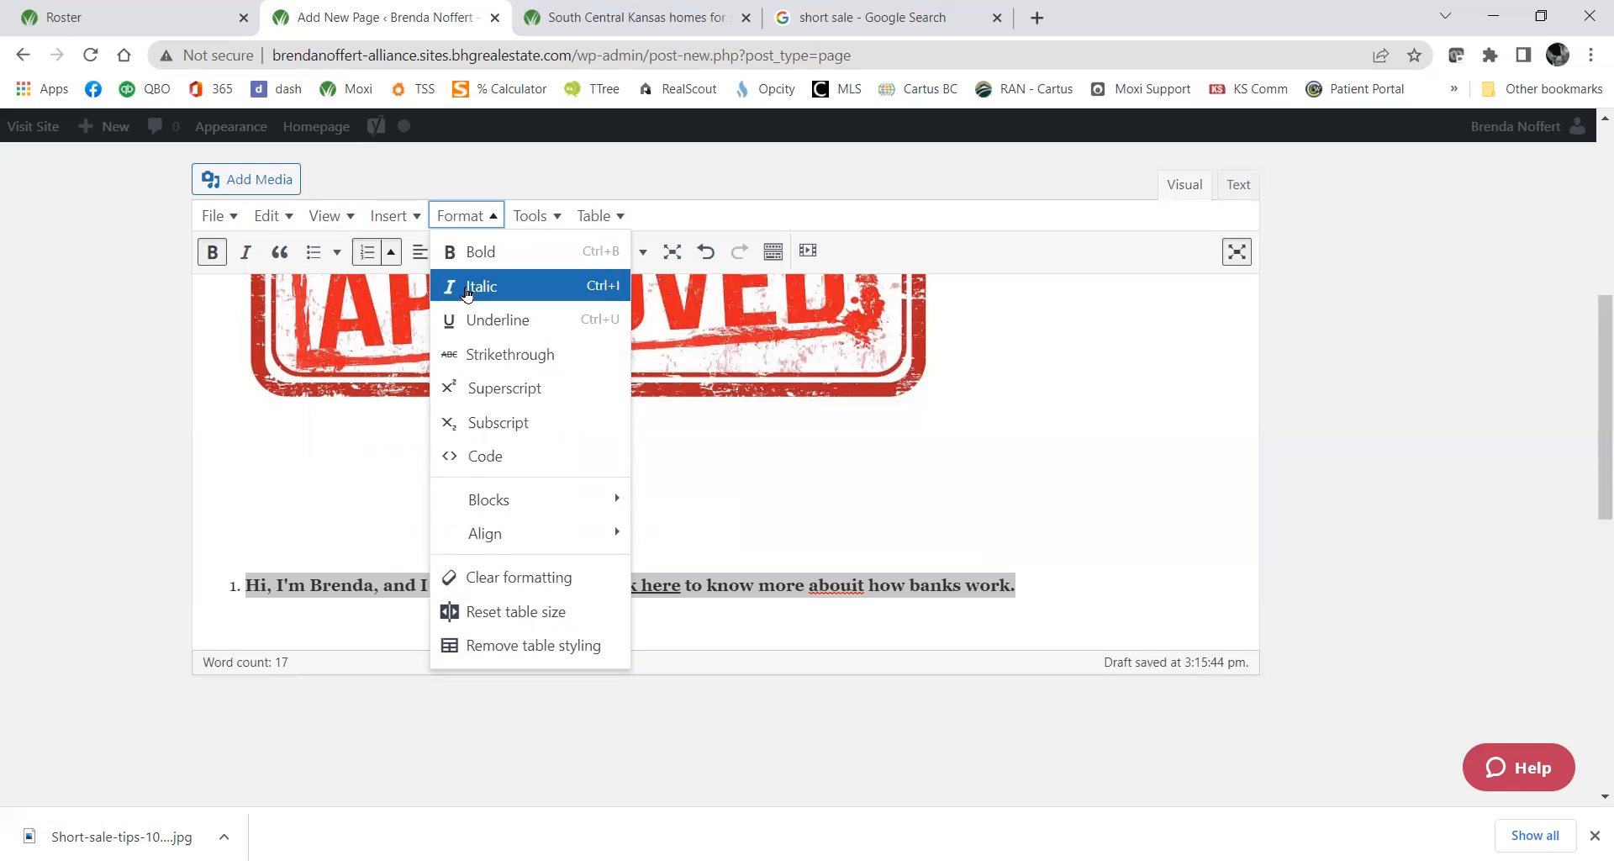
{"action": "left_click", "coordinate": [495, 220]}
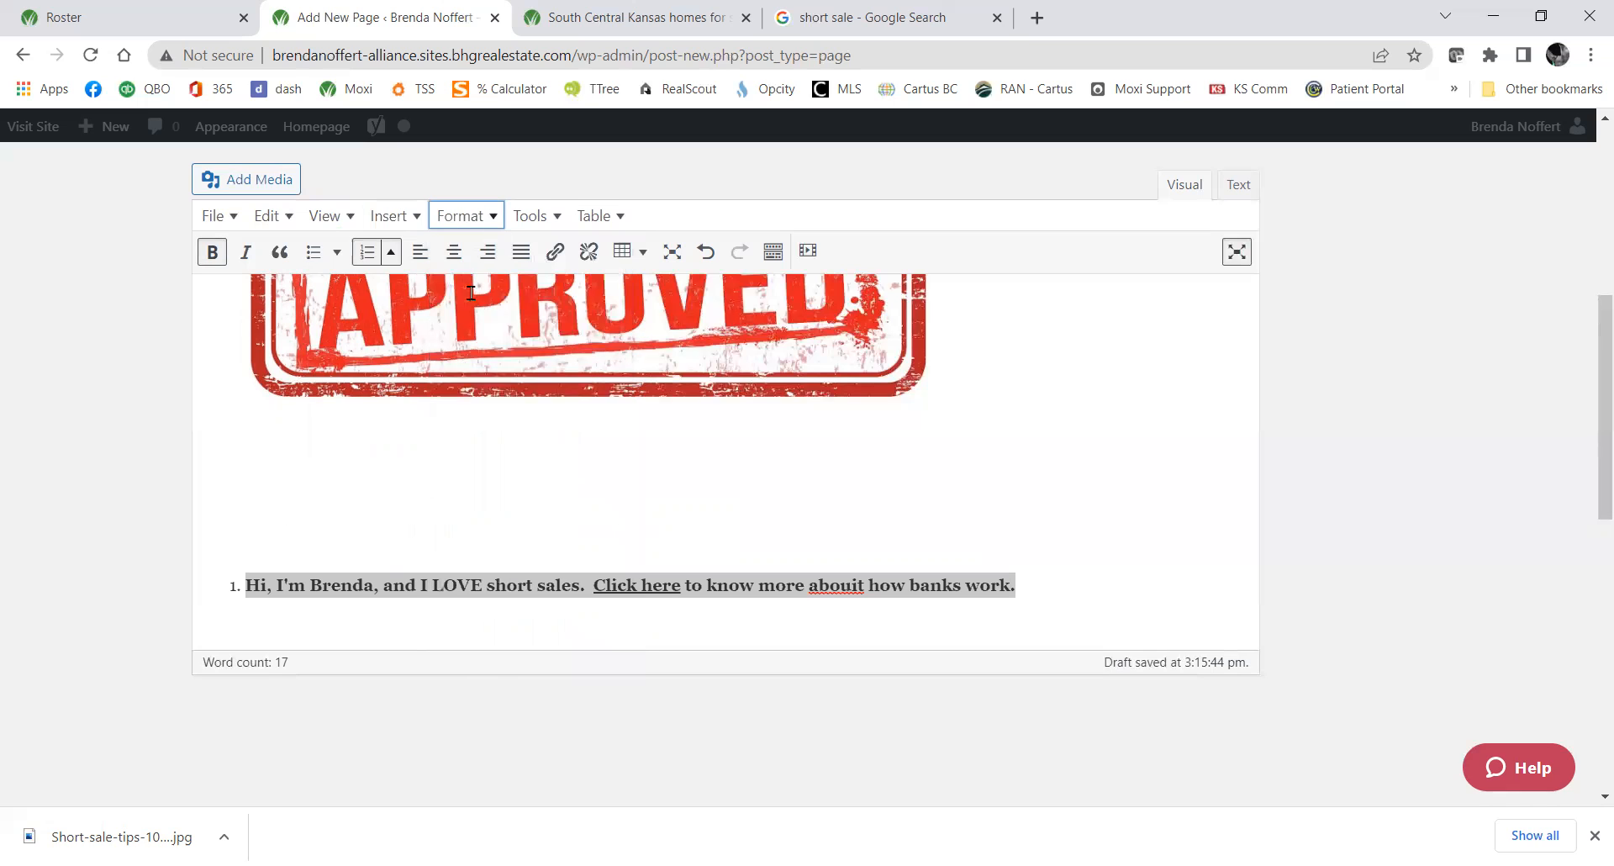
{"action": "left_click", "coordinate": [548, 220]}
{"action": "mouse_move", "coordinate": [580, 220]}
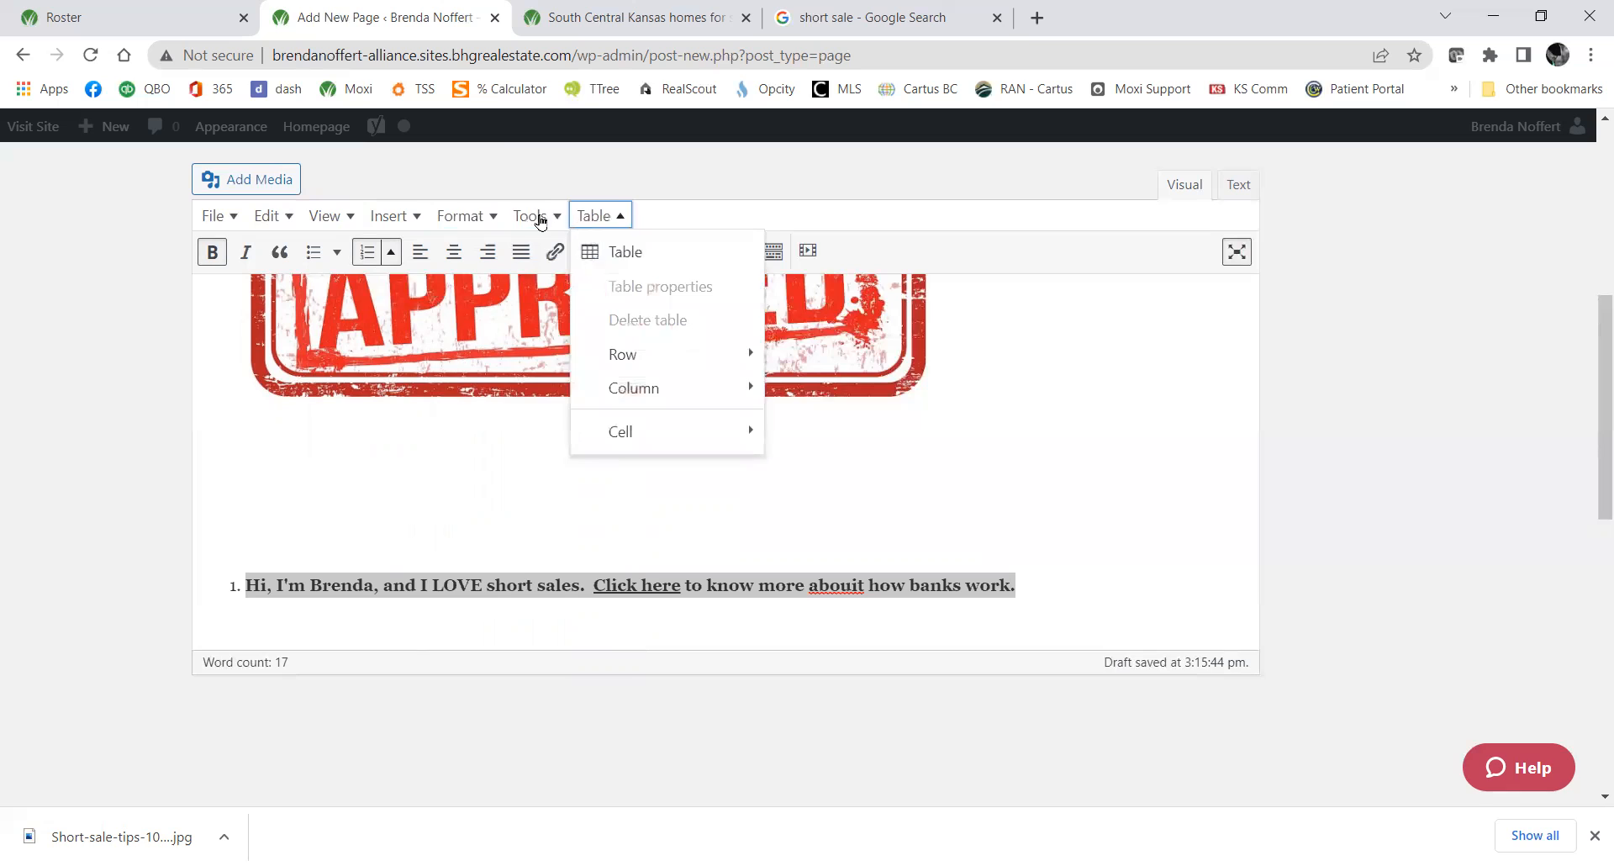
Apply the Heading 1 block style to the numbered greeting line and deselect the text.
{"action": "mouse_move", "coordinate": [447, 217]}
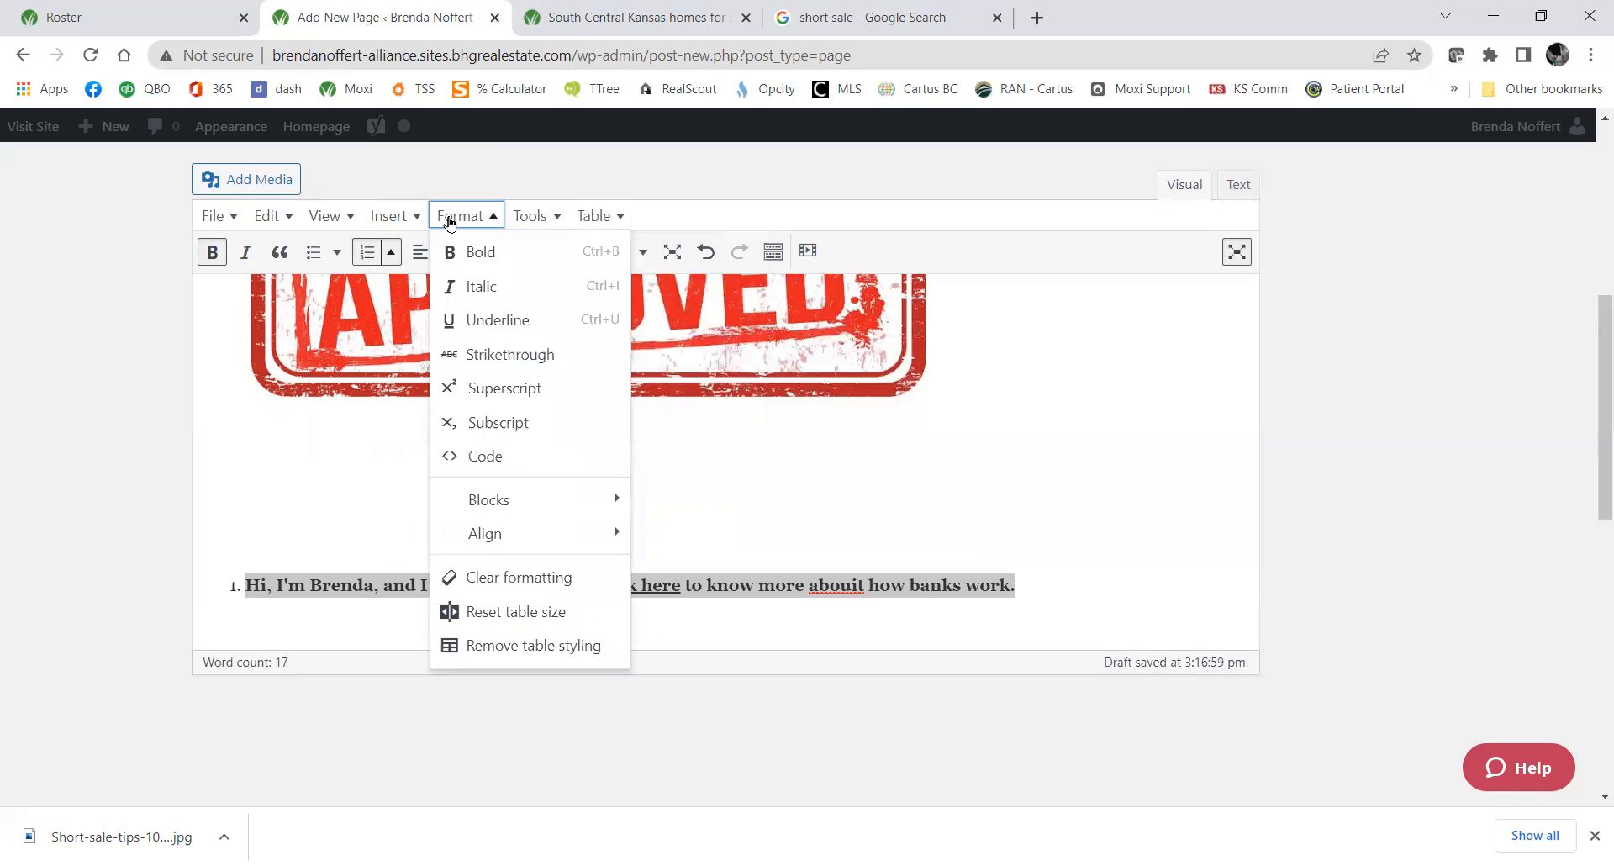
{"action": "mouse_move", "coordinate": [465, 496]}
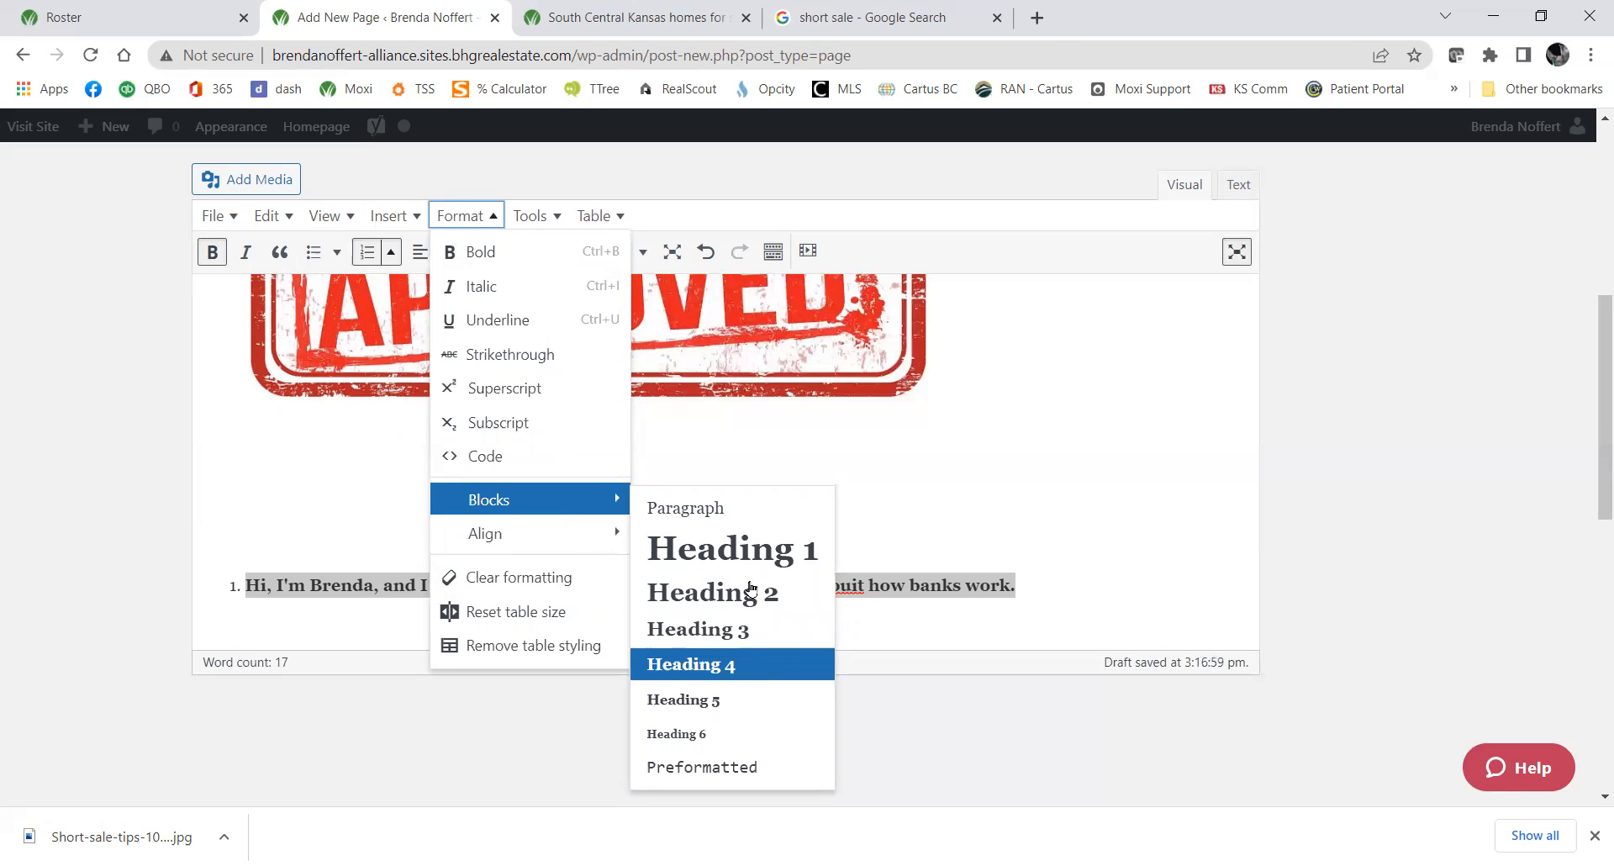
{"action": "left_click", "coordinate": [750, 553]}
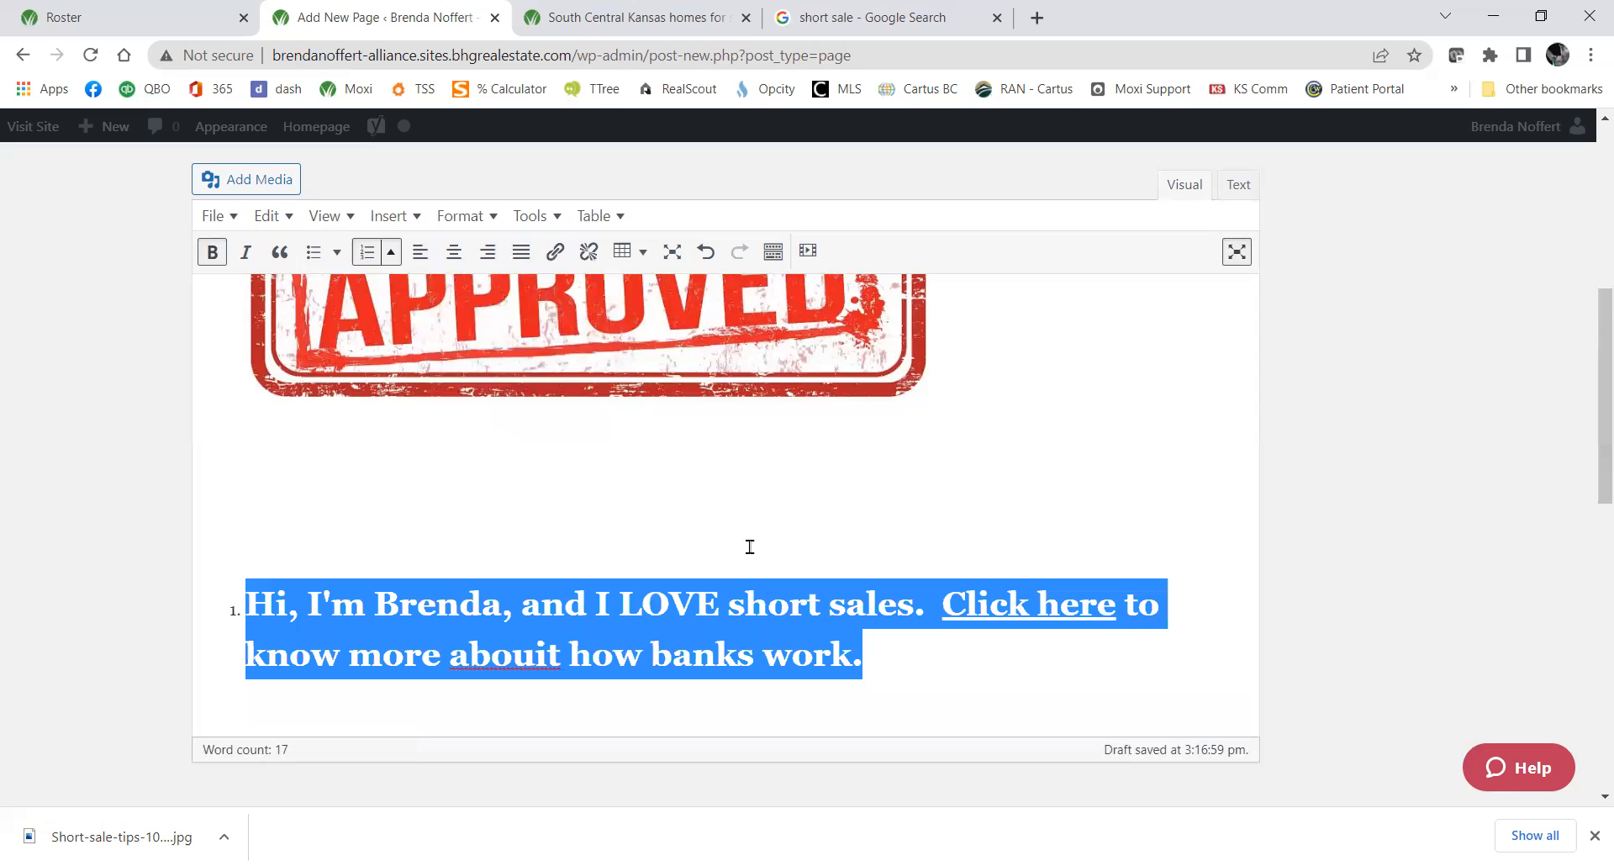
{"action": "left_click", "coordinate": [1103, 694]}
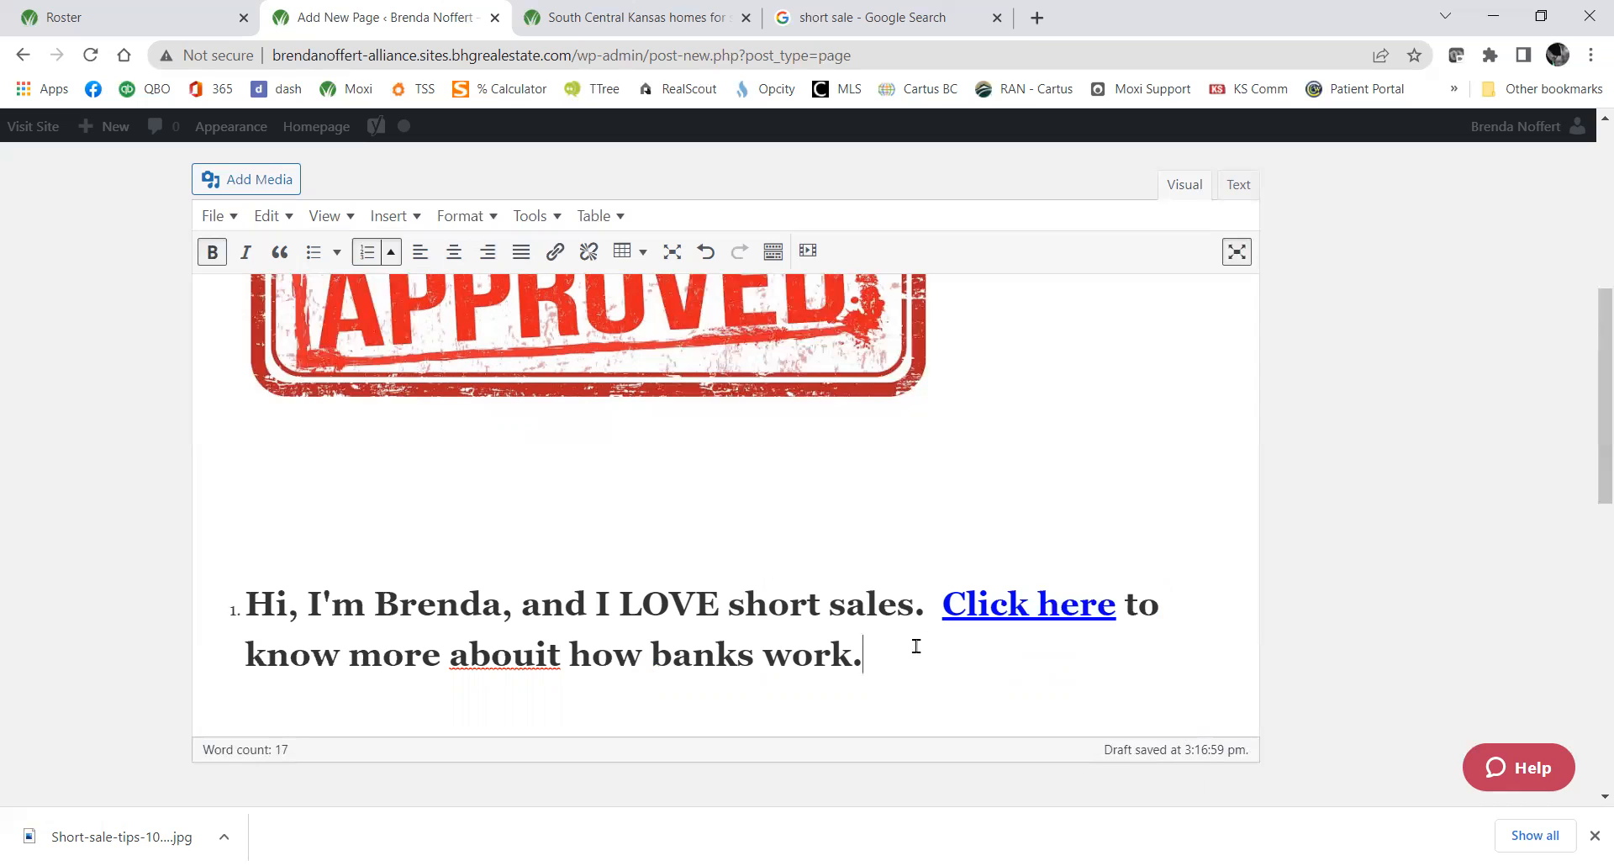
{"action": "left_click_drag", "start_coordinate": [890, 660], "coordinate": [195, 617]}
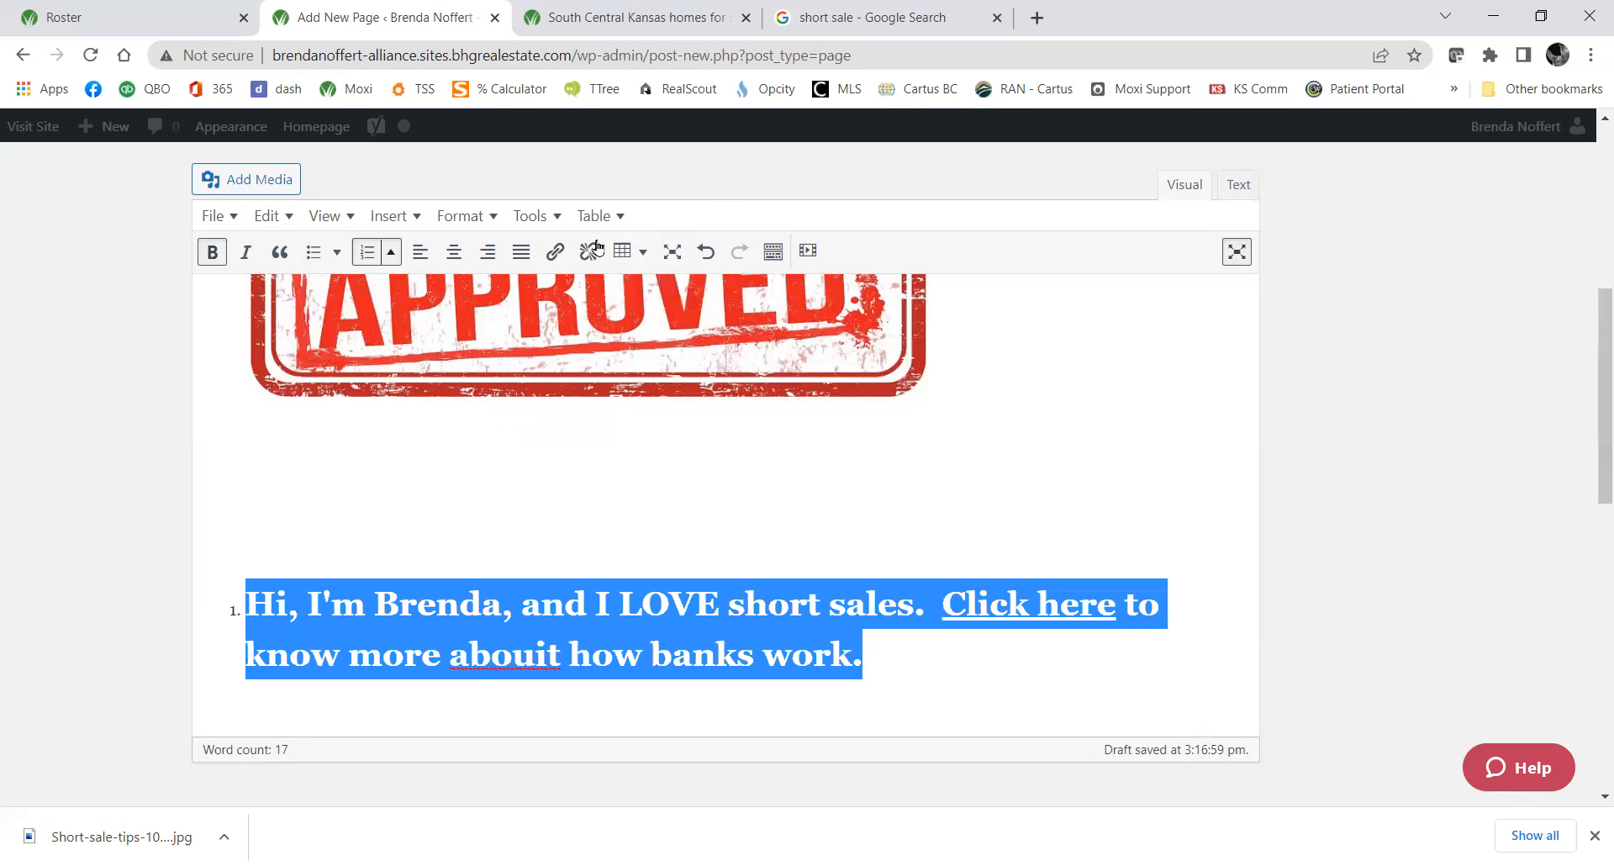
{"action": "left_click", "coordinate": [562, 217]}
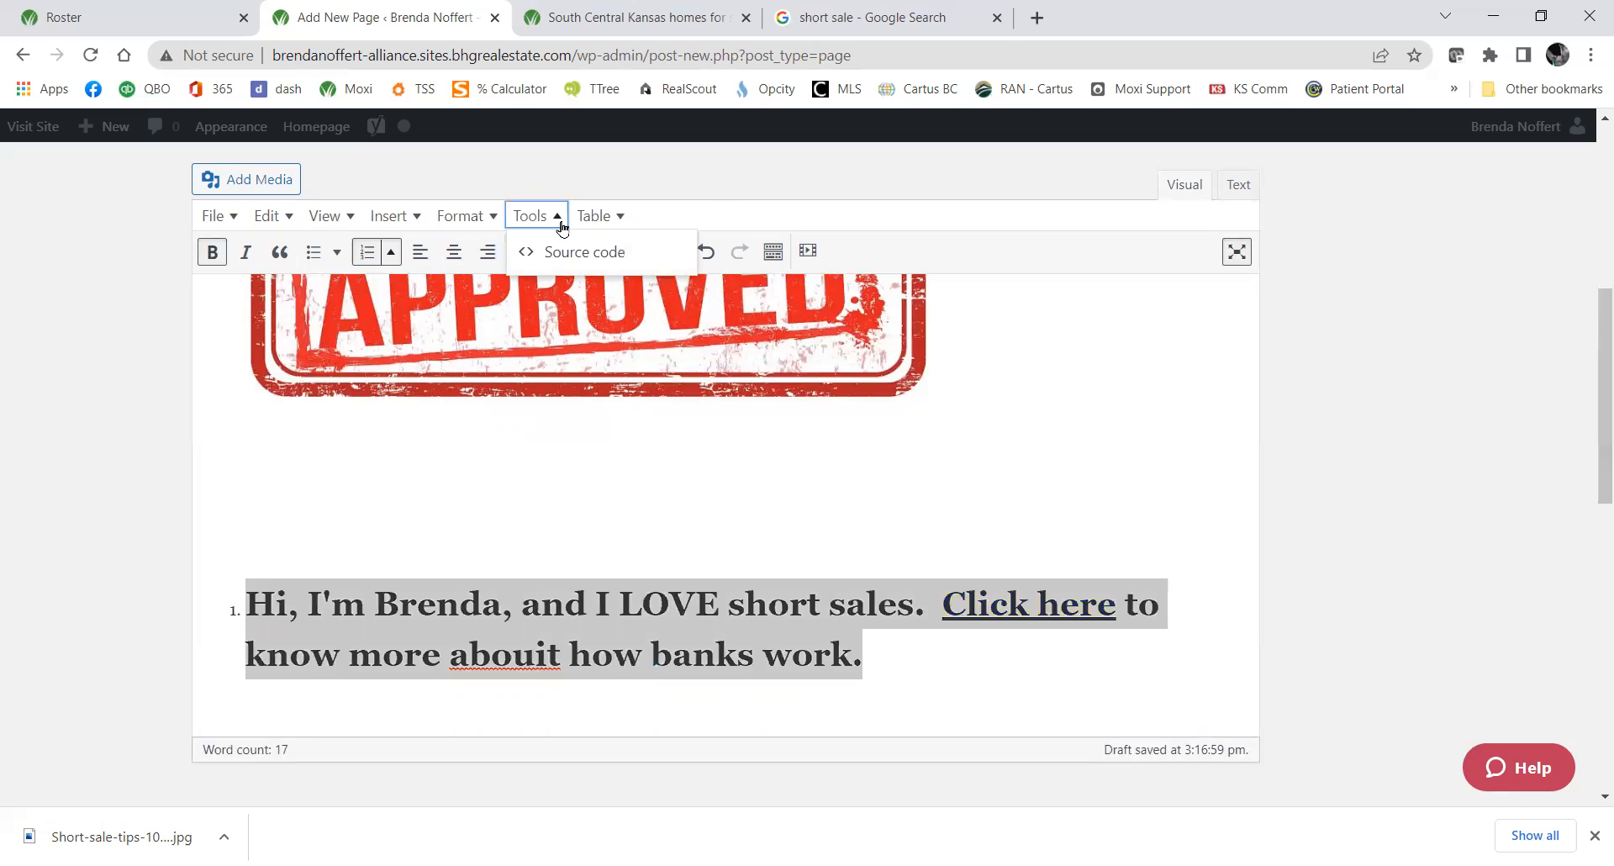
{"action": "left_click", "coordinate": [491, 217]}
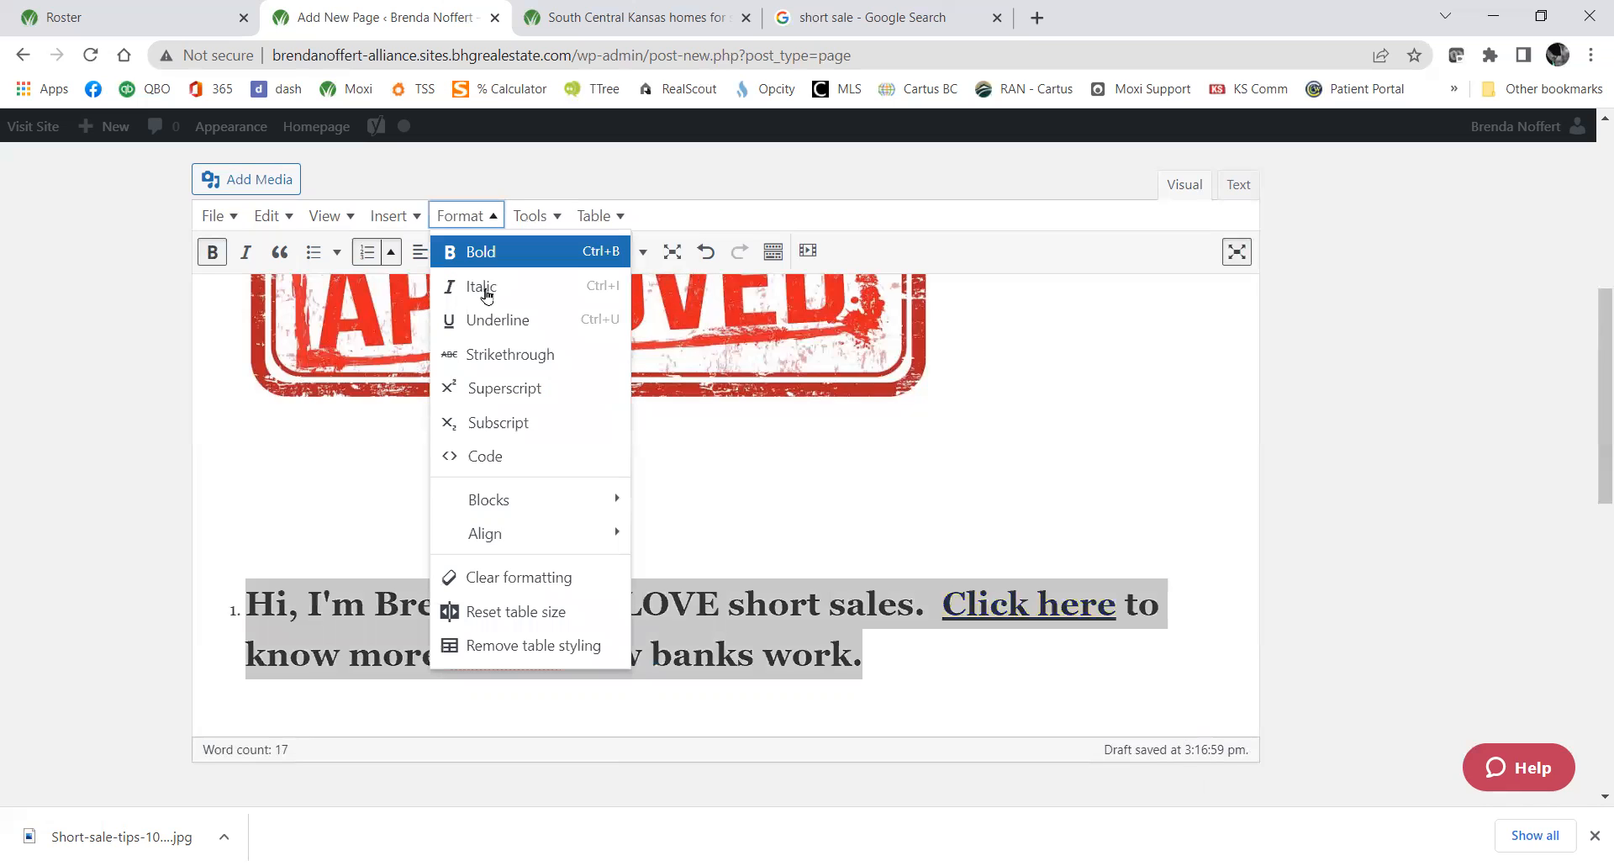
{"action": "mouse_move", "coordinate": [472, 502]}
{"action": "mouse_move", "coordinate": [496, 528]}
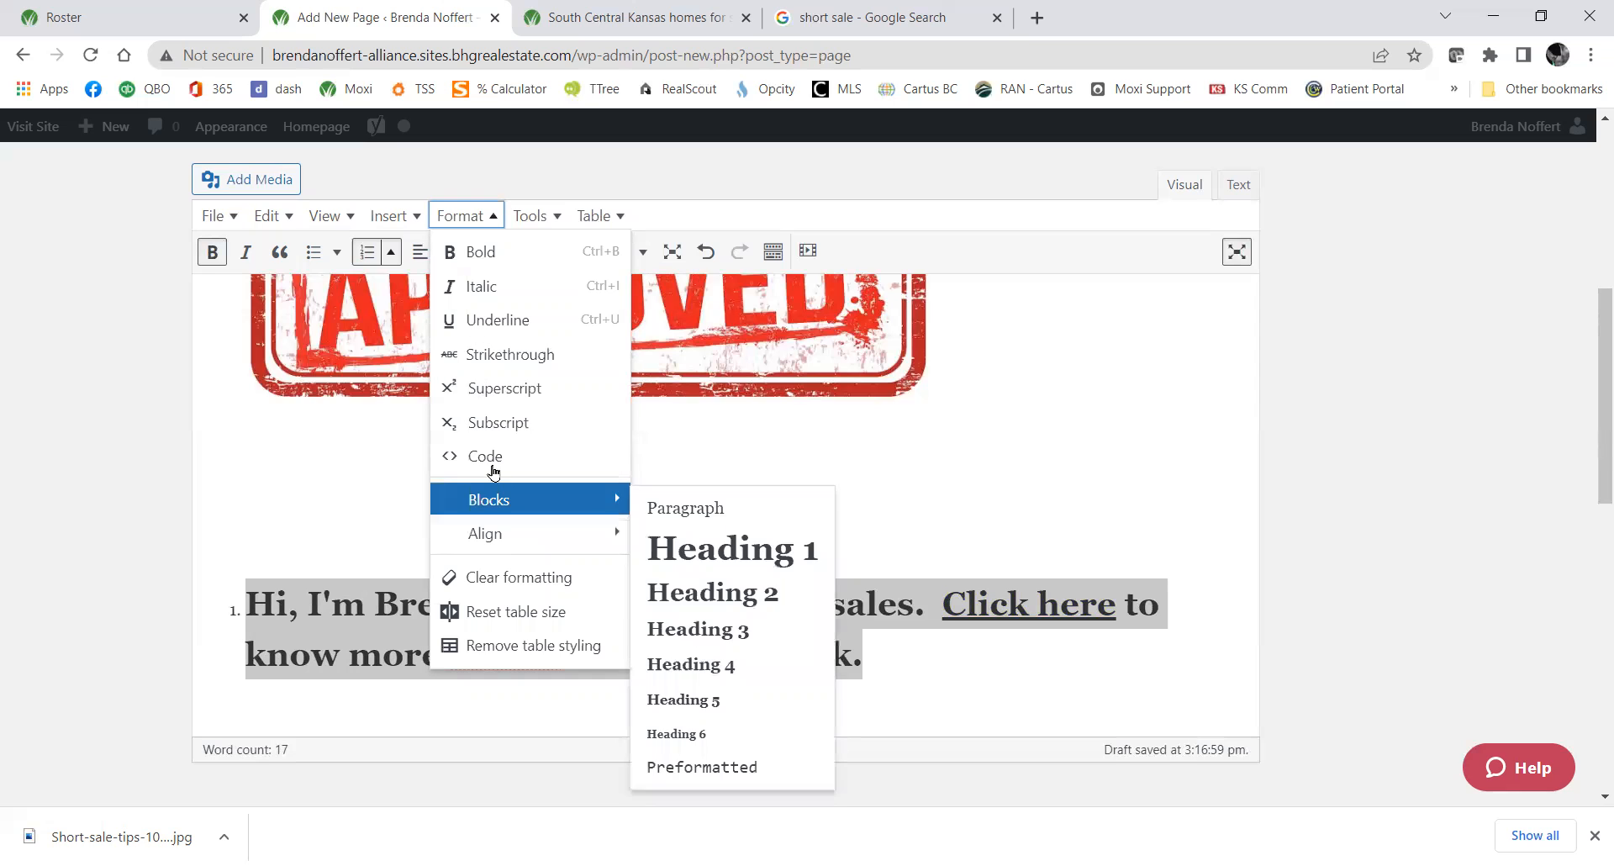
{"action": "left_click", "coordinate": [265, 516]}
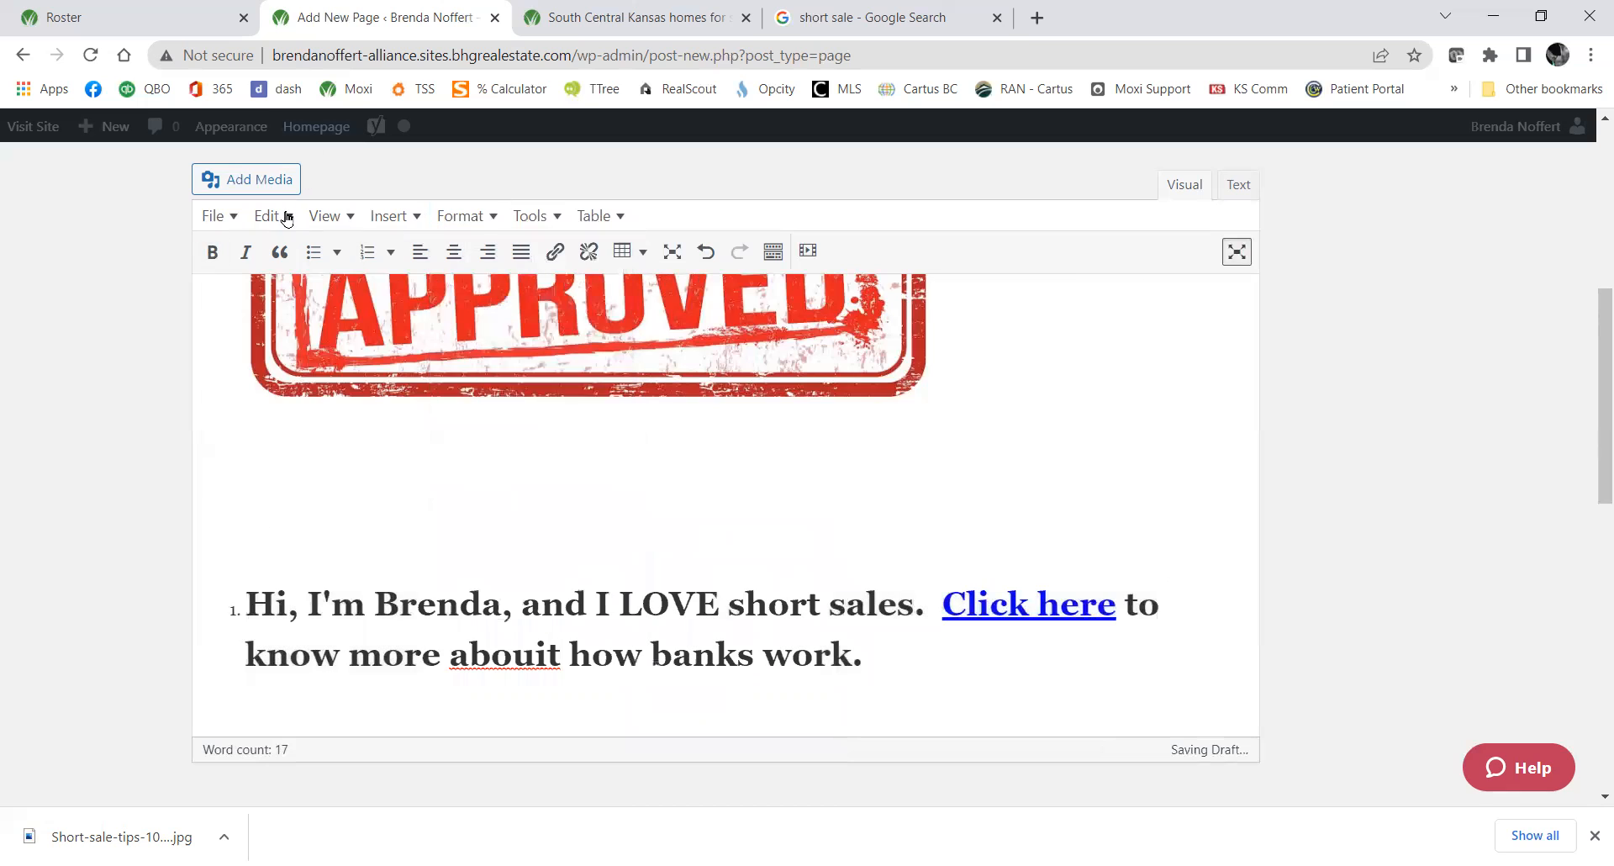
{"action": "left_click", "coordinate": [288, 217]}
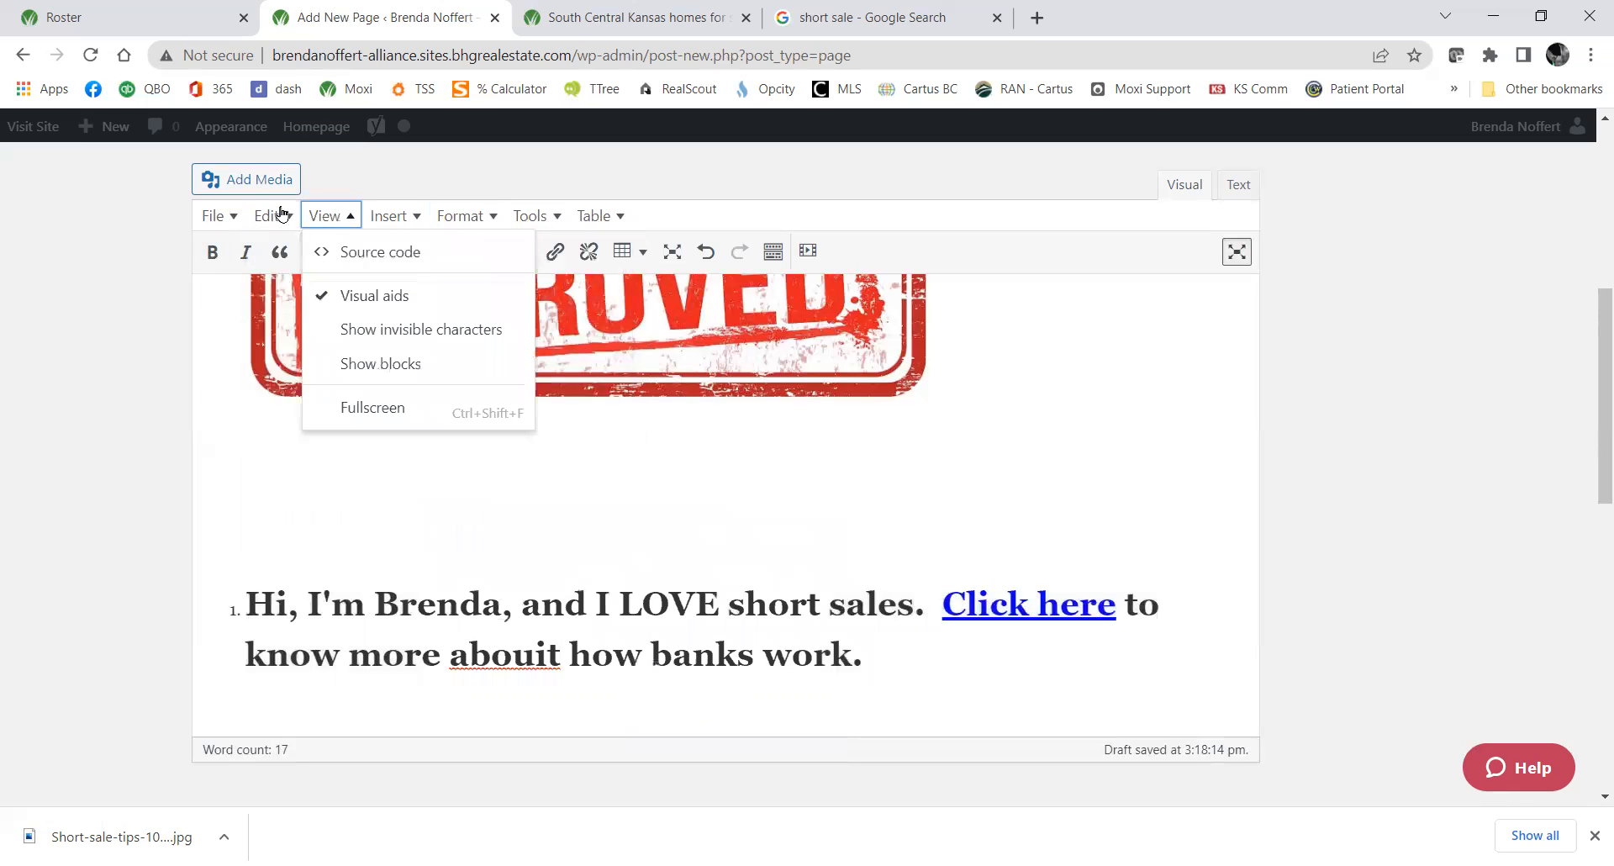
Try the blockquote format on the heading-styled greeting line and take it off again.
{"action": "mouse_move", "coordinate": [304, 221]}
{"action": "left_click_drag", "start_coordinate": [900, 666], "coordinate": [288, 568]}
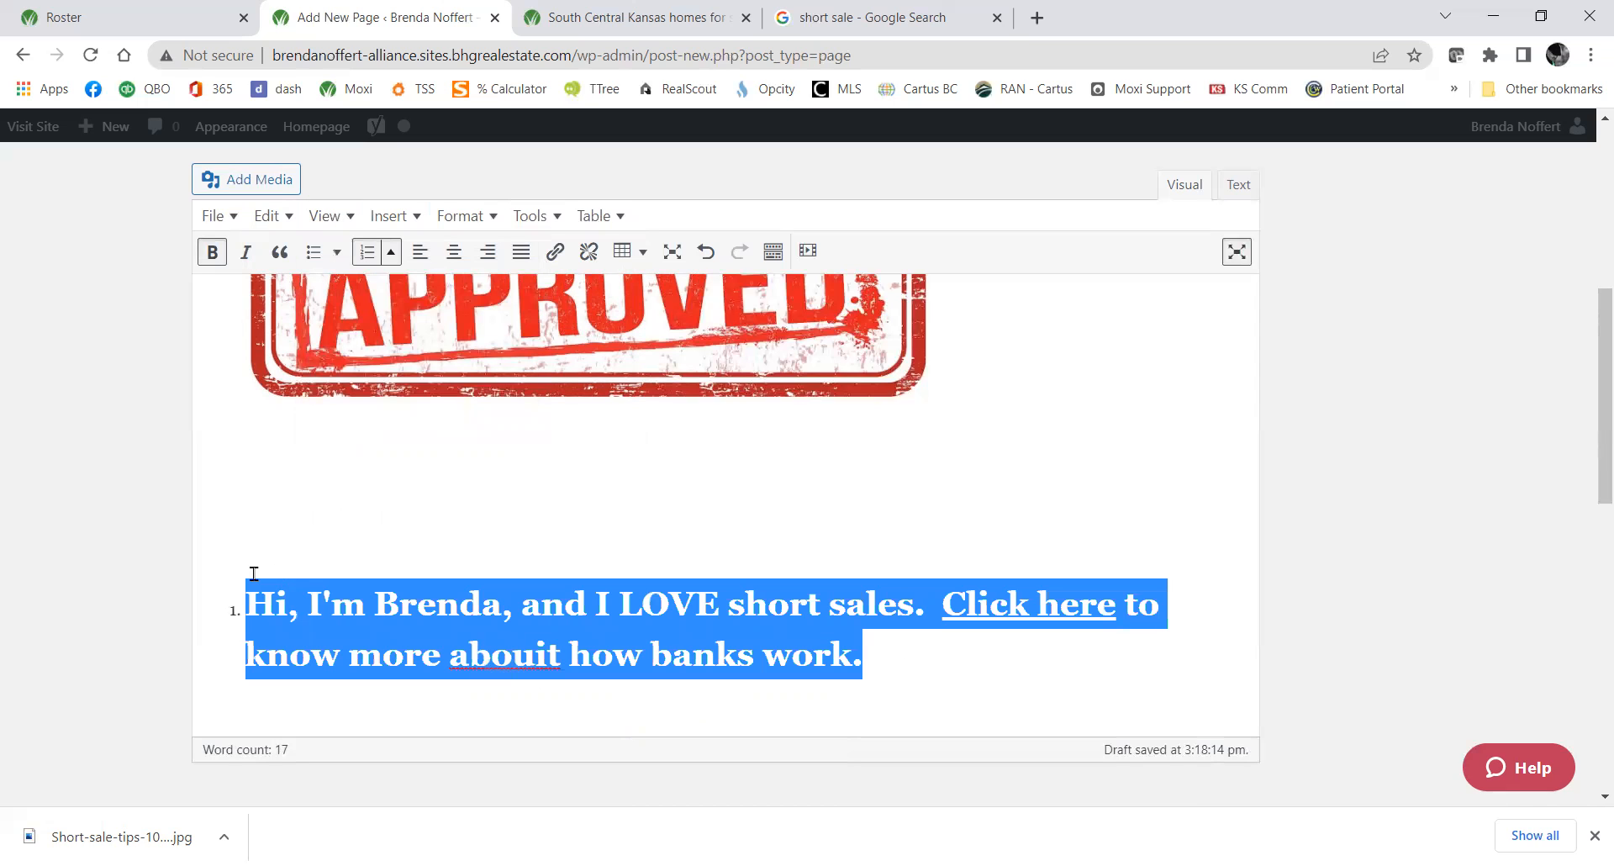
{"action": "left_click", "coordinate": [286, 220]}
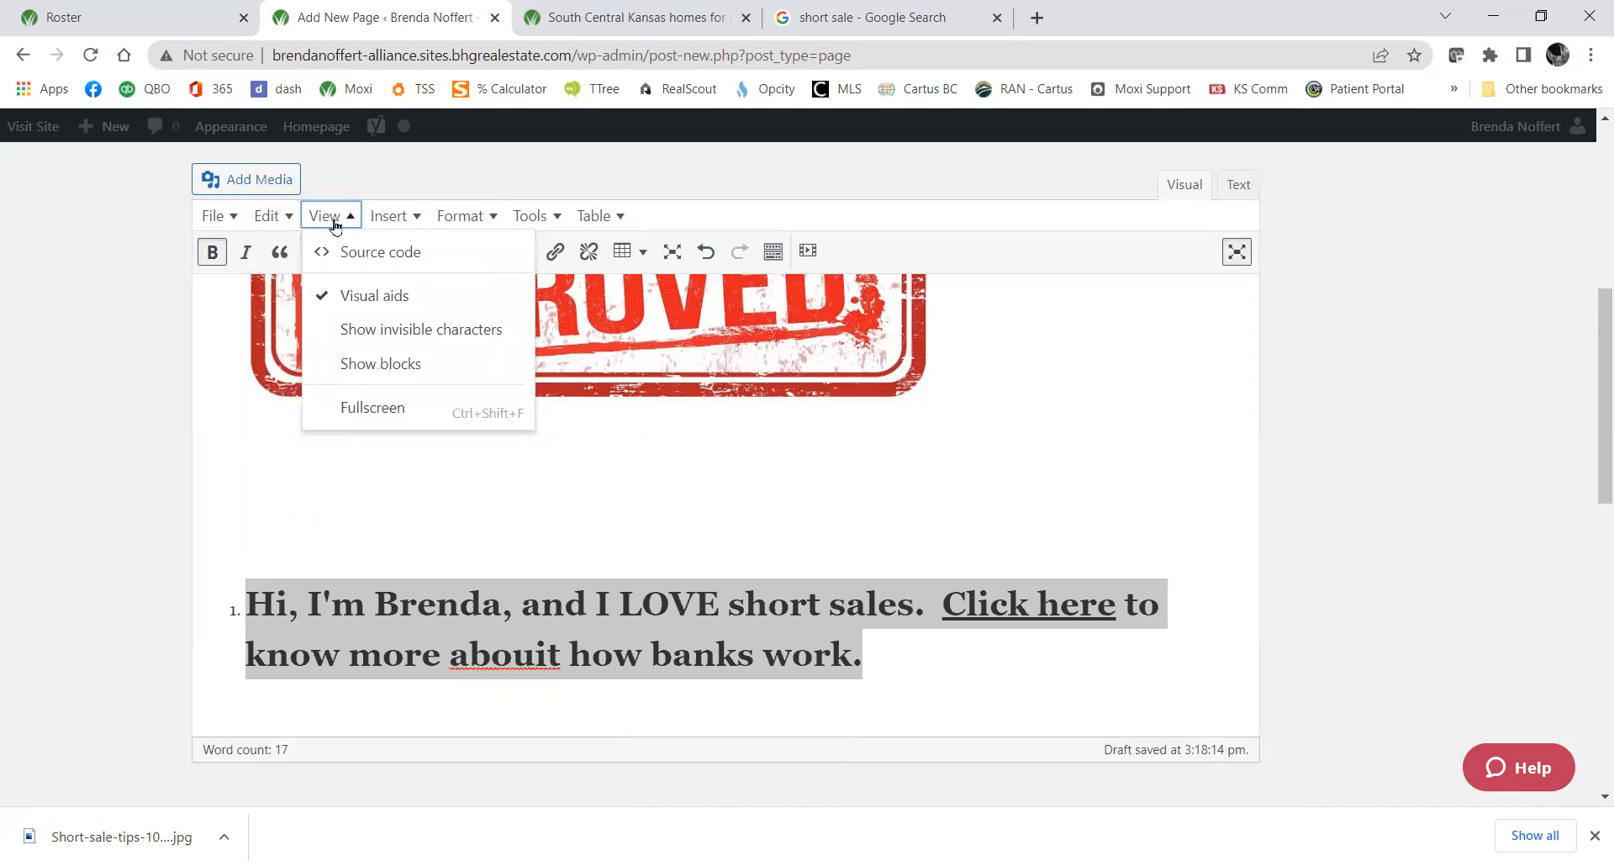
{"action": "mouse_move", "coordinate": [388, 226]}
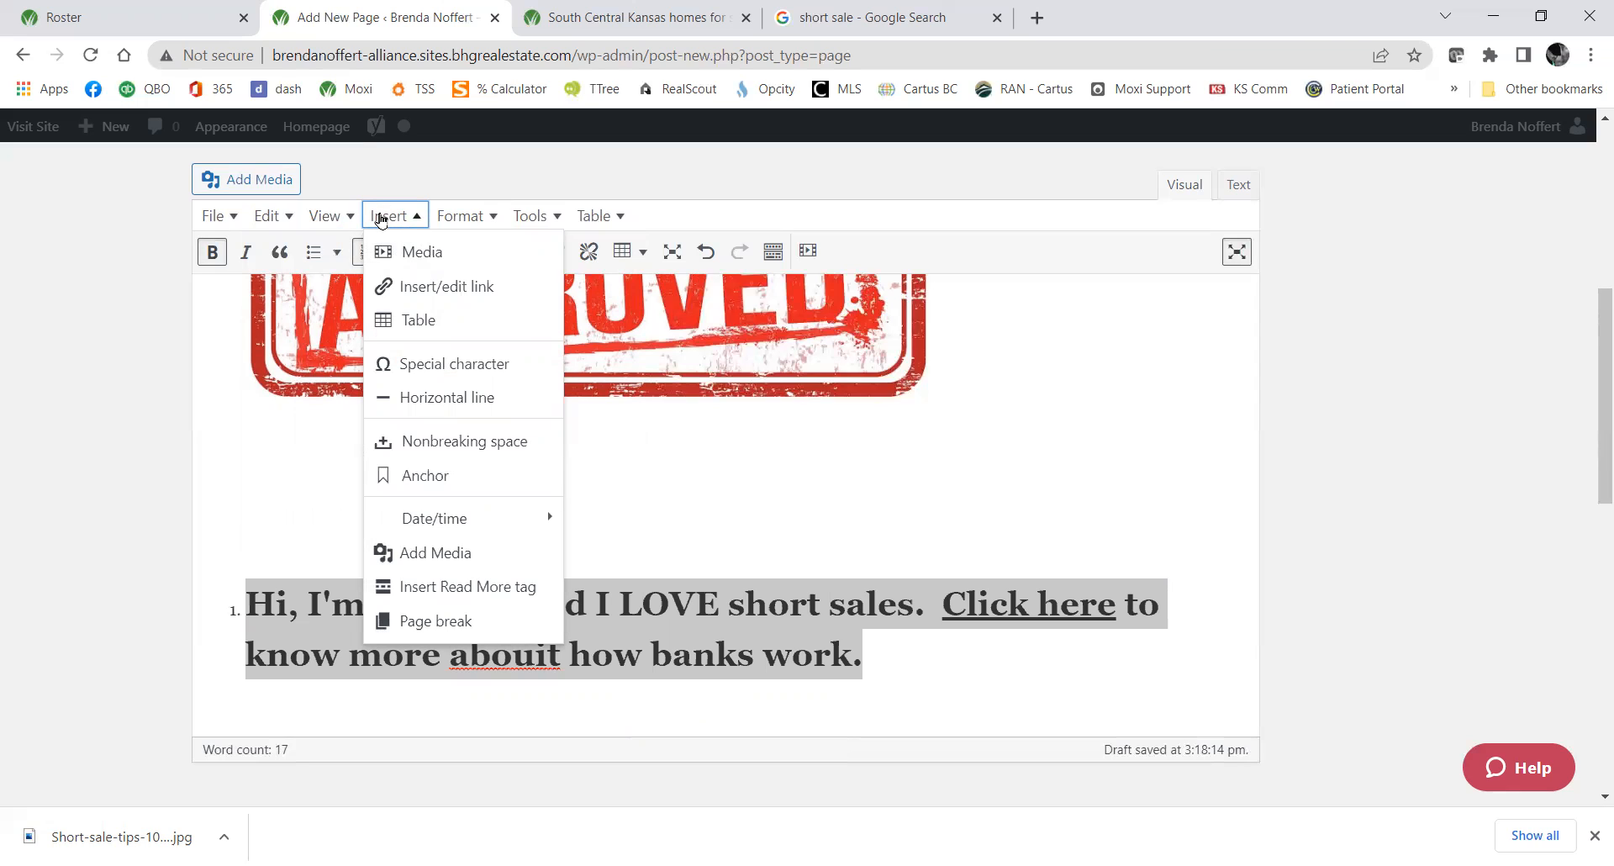
{"action": "mouse_move", "coordinate": [454, 220]}
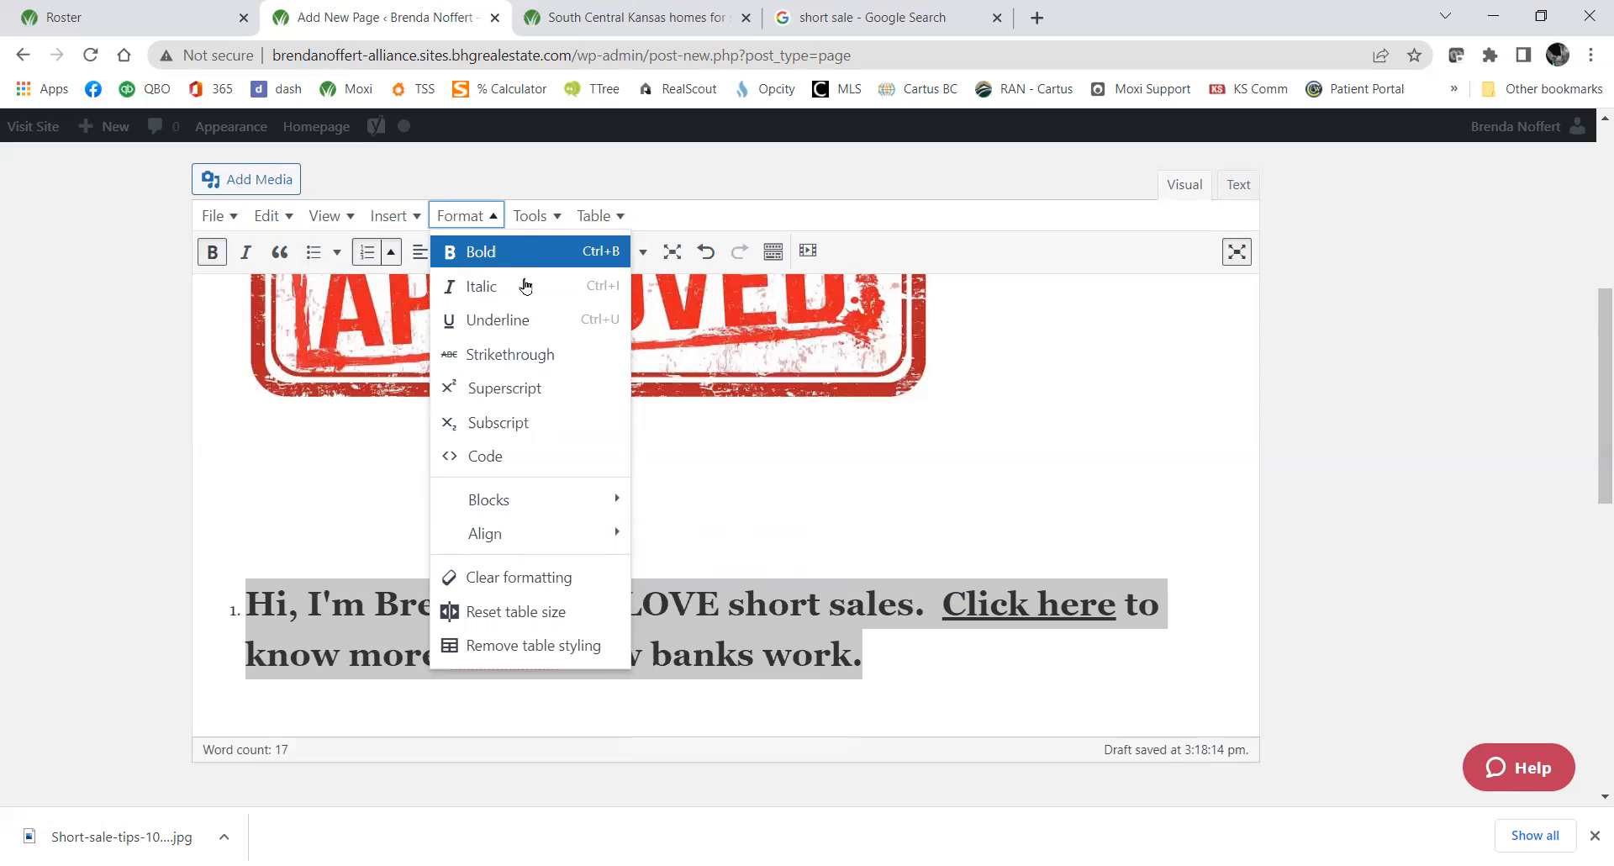
{"action": "mouse_move", "coordinate": [504, 496]}
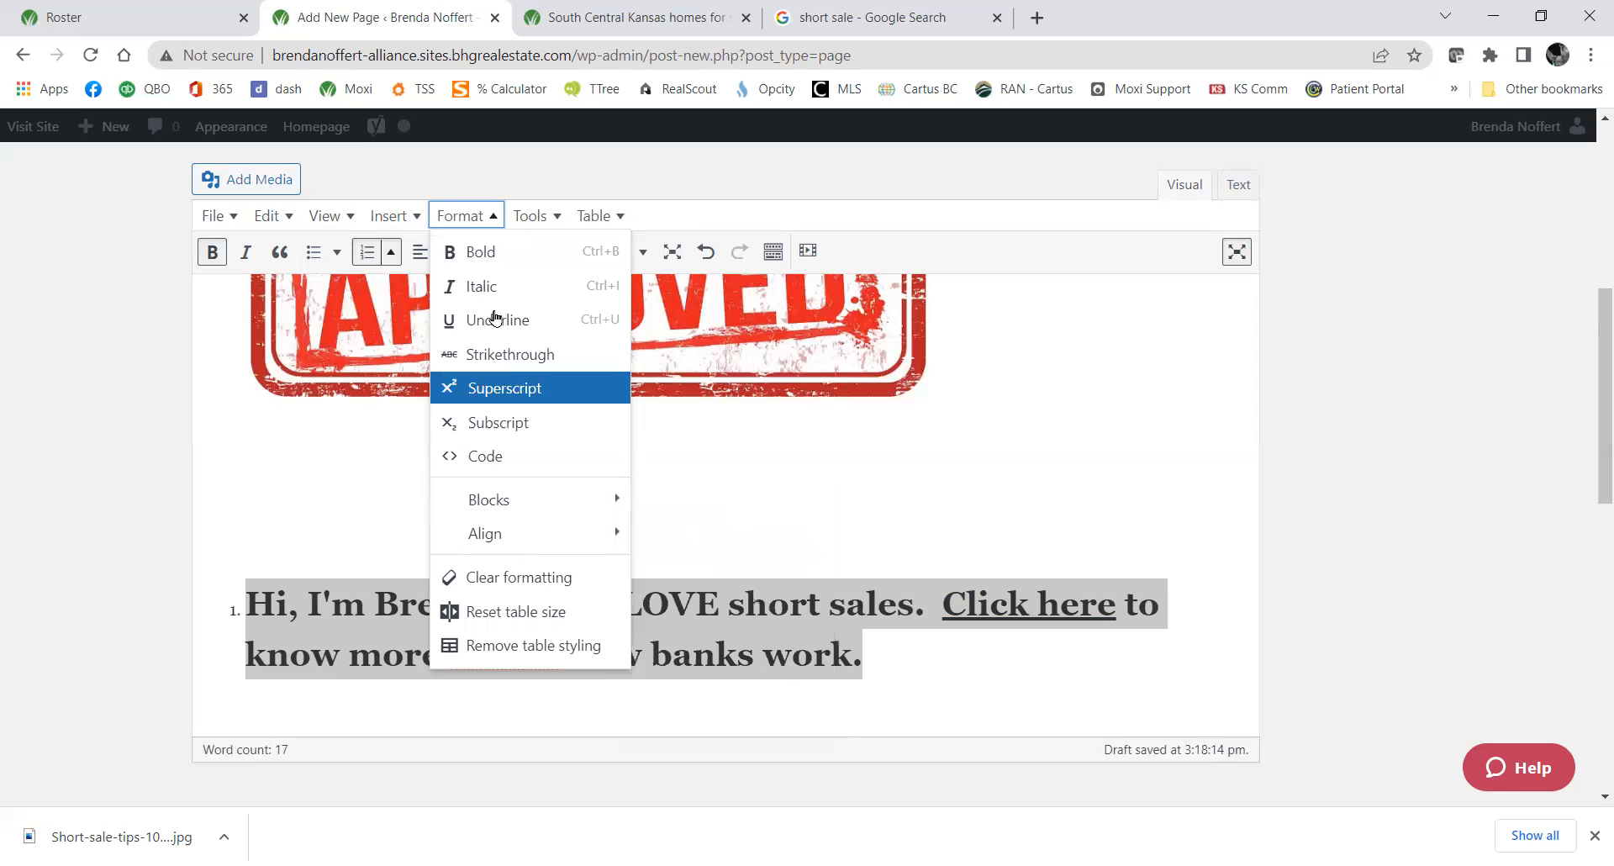
{"action": "left_click", "coordinate": [503, 217]}
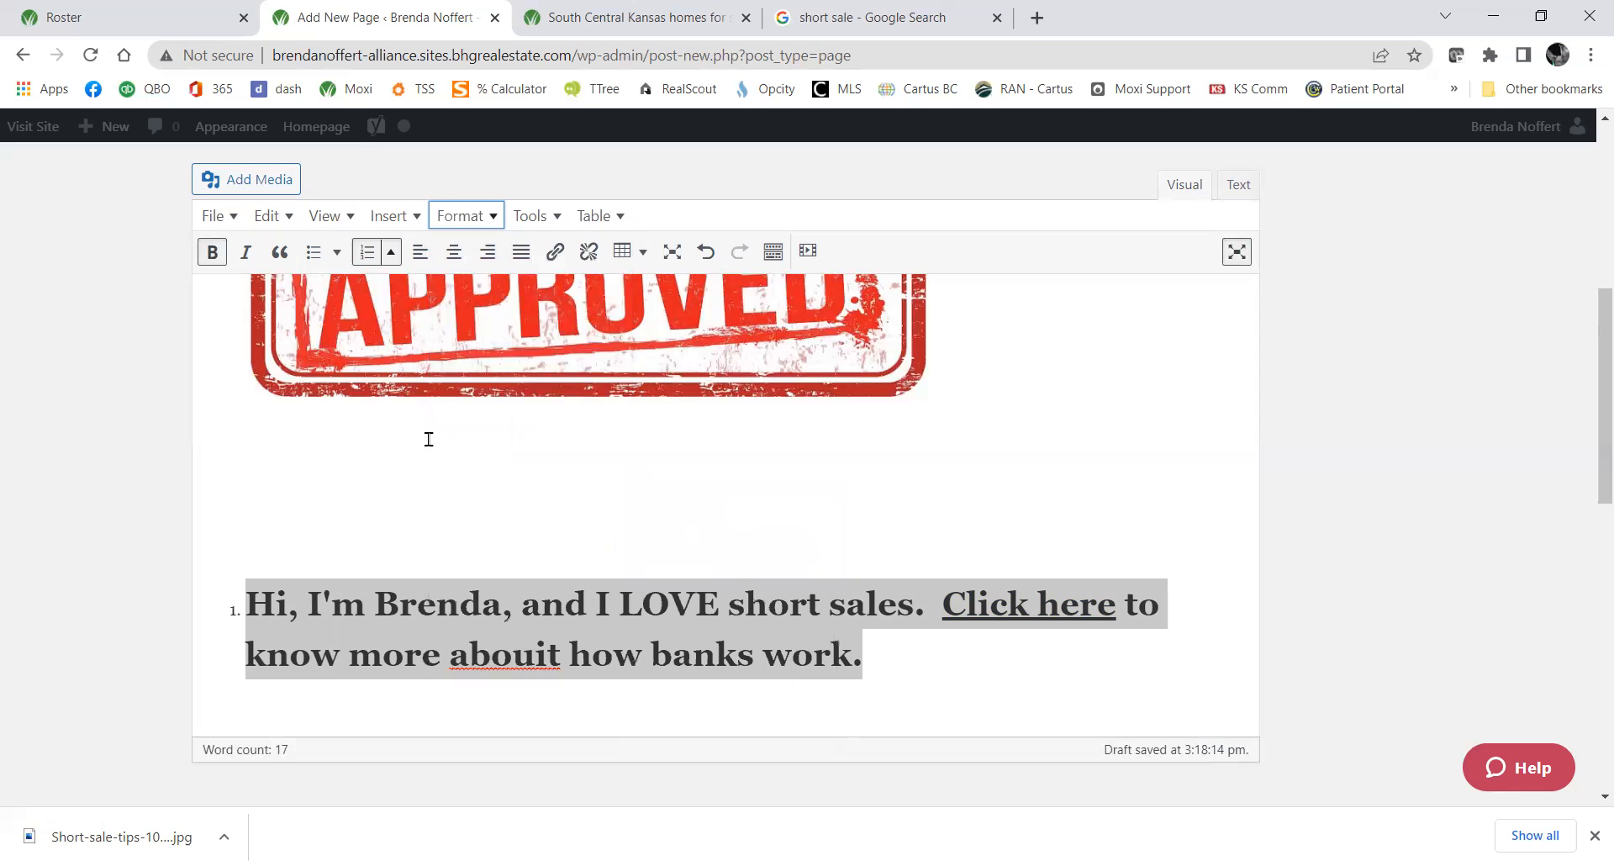
{"action": "left_click", "coordinate": [280, 251]}
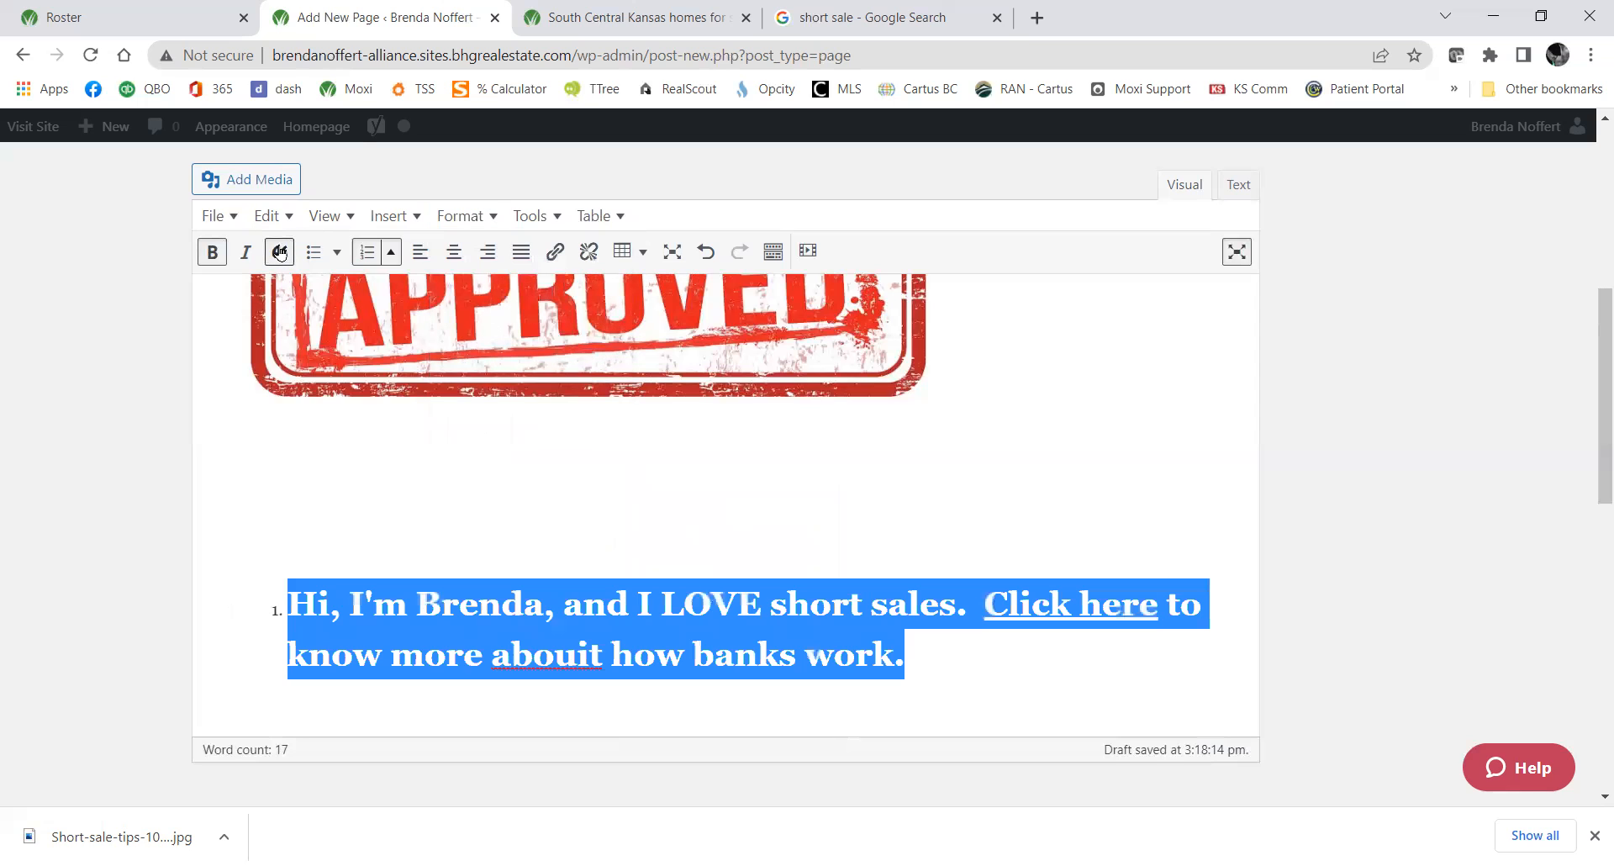
{"action": "left_click", "coordinate": [280, 252]}
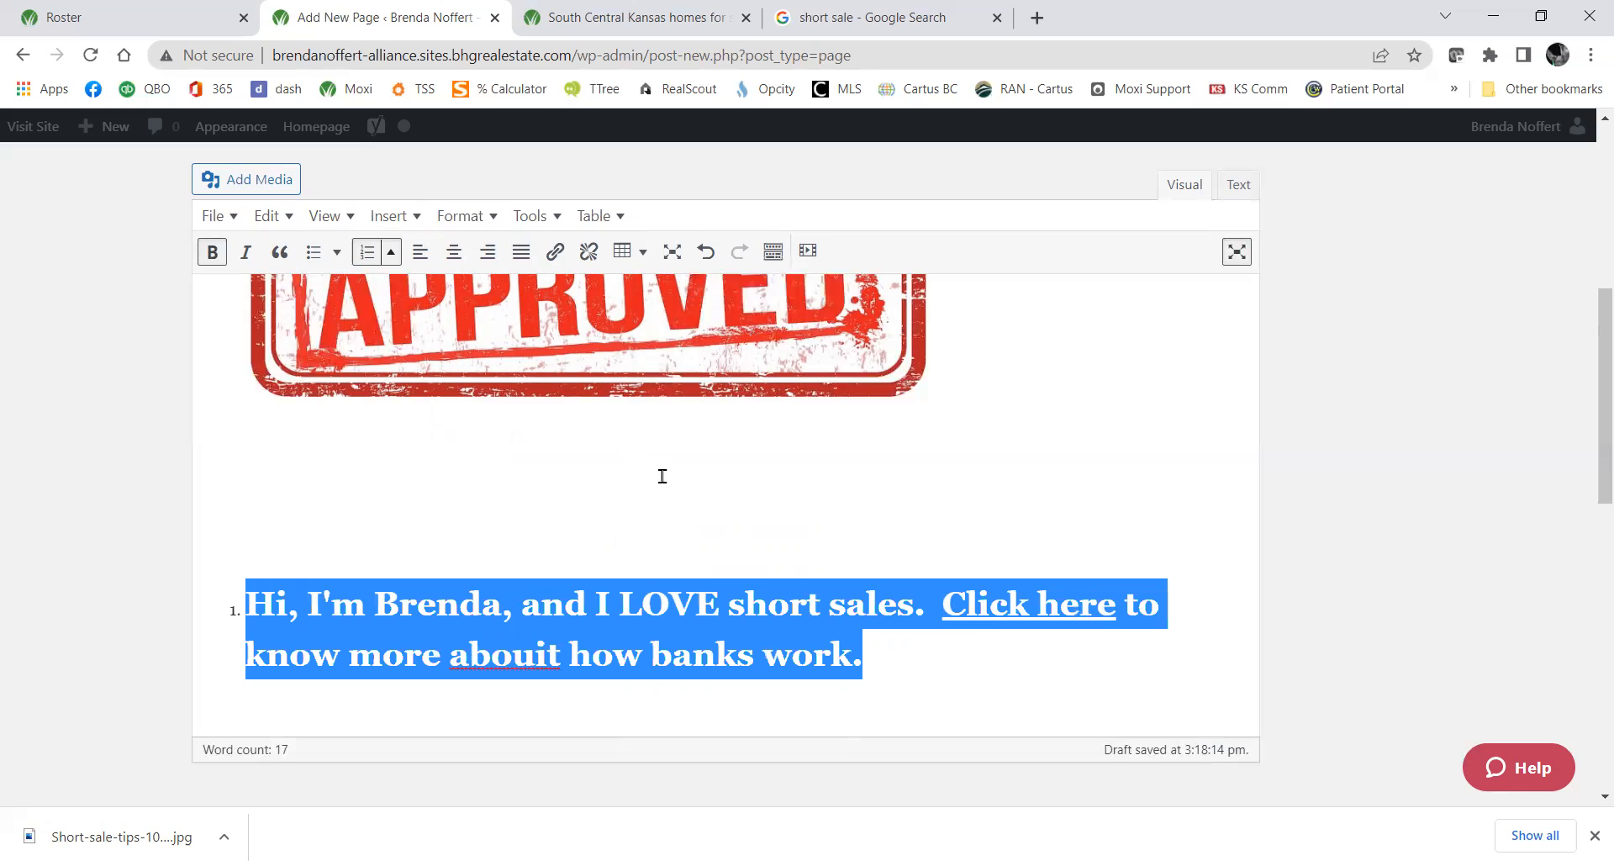
Add an empty numbered item below the greeting line and remove the numbering from the greeting itself.
{"action": "left_click", "coordinate": [926, 670]}
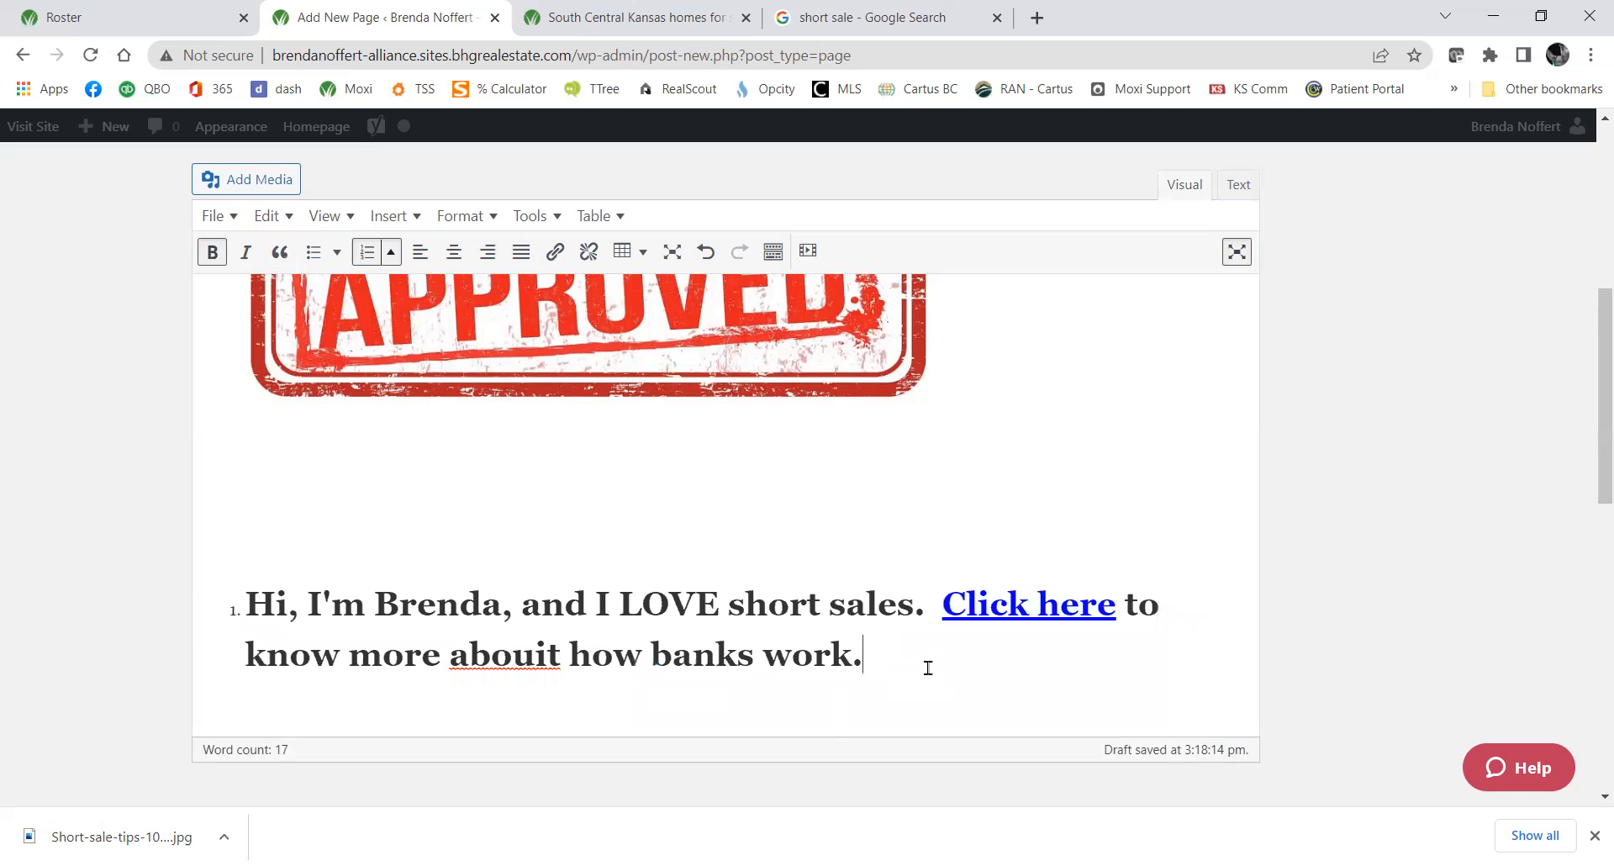
{"action": "key", "text": "Return"}
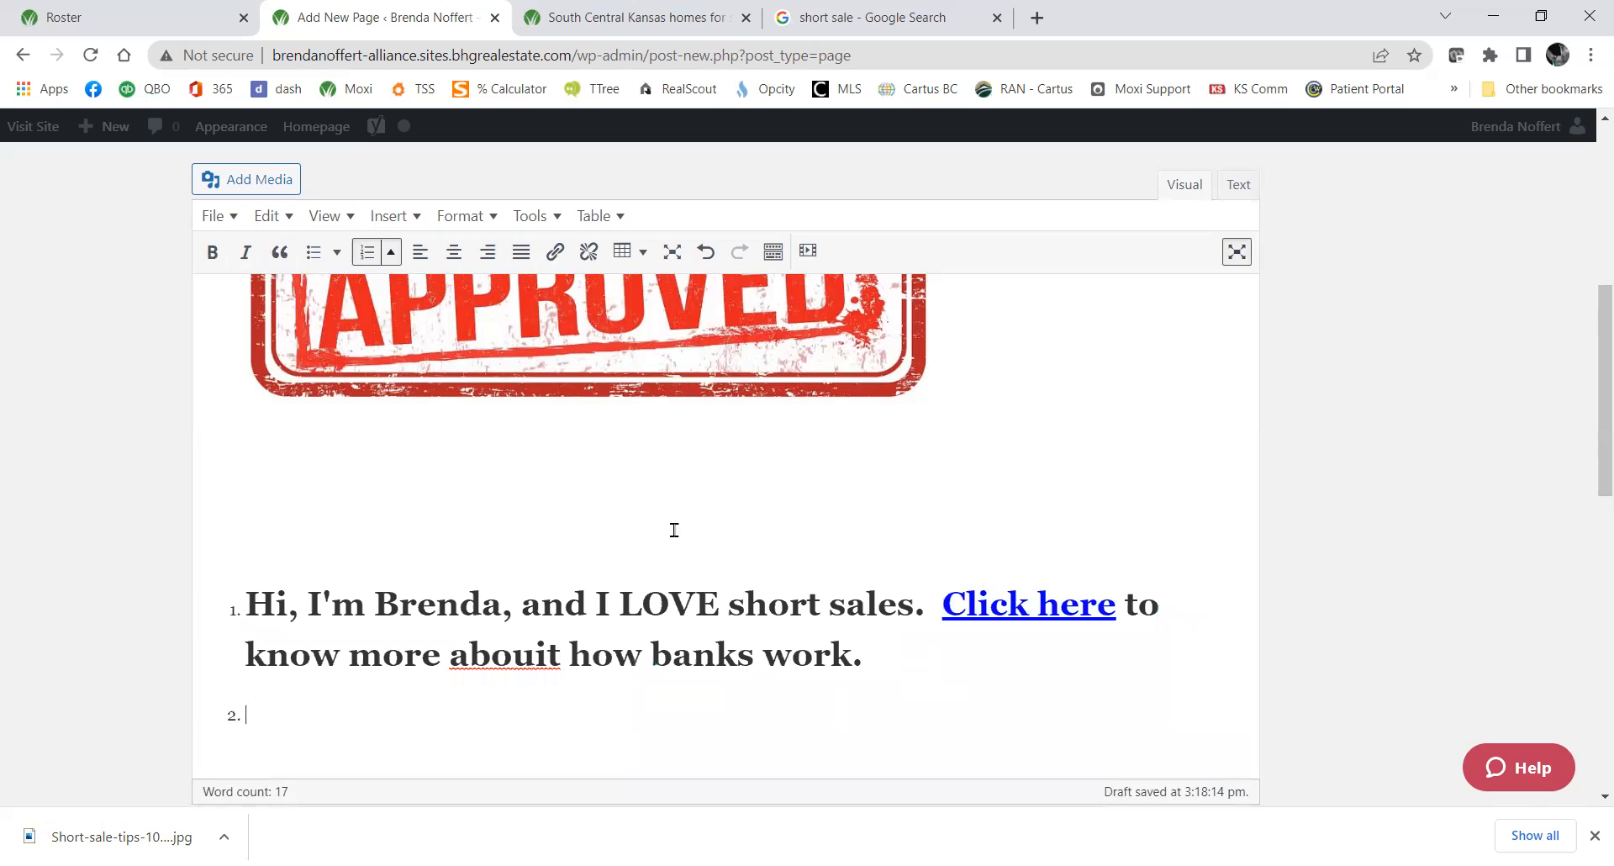
{"action": "left_click_drag", "start_coordinate": [302, 713], "coordinate": [202, 612]}
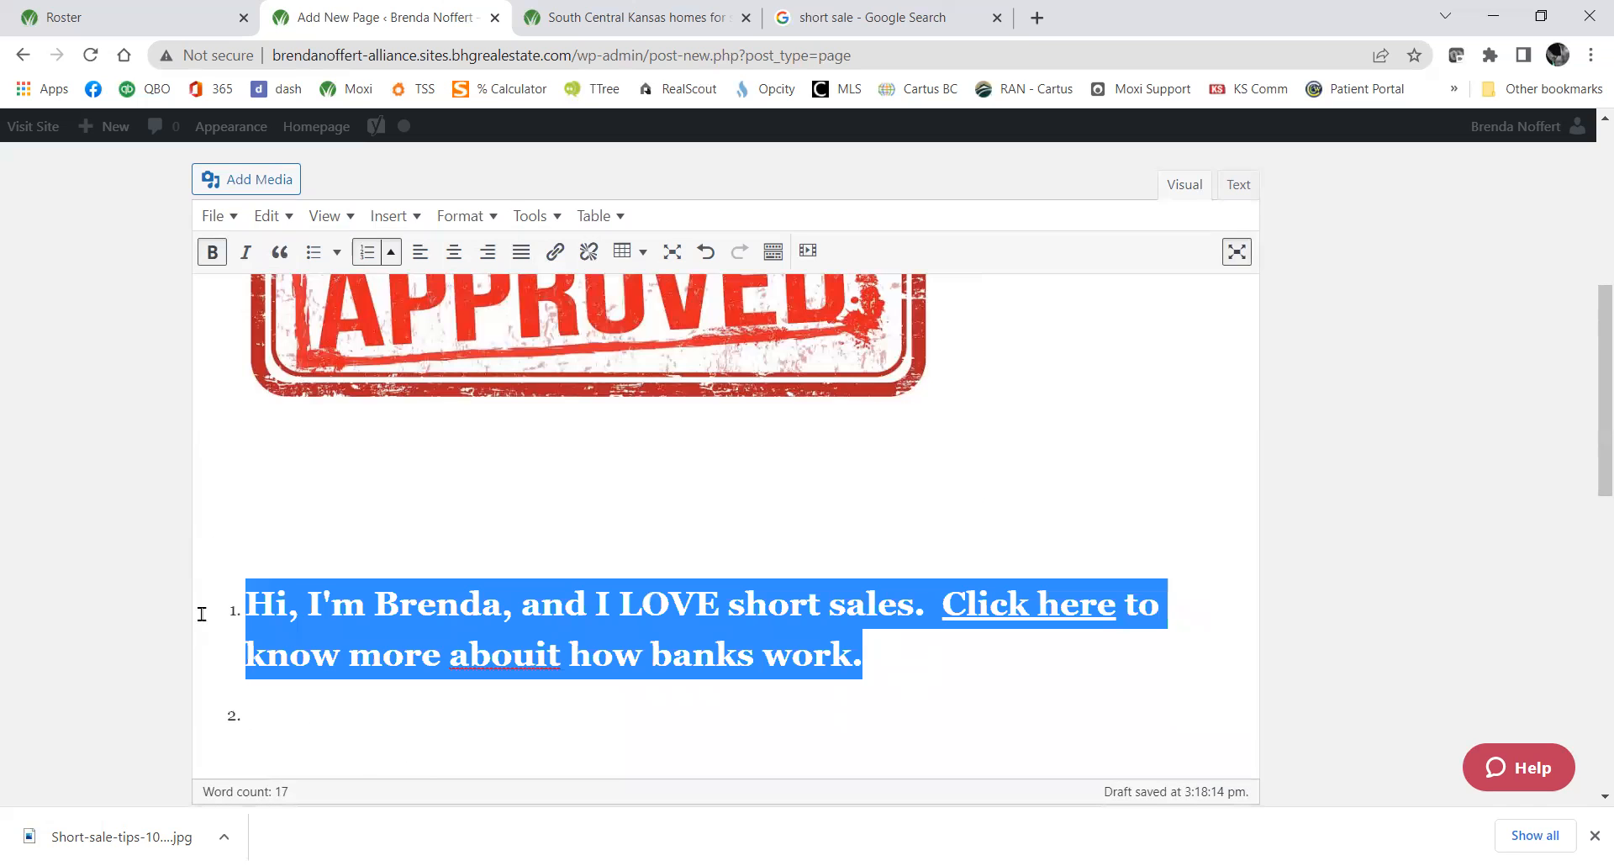
{"action": "left_click", "coordinate": [386, 252]}
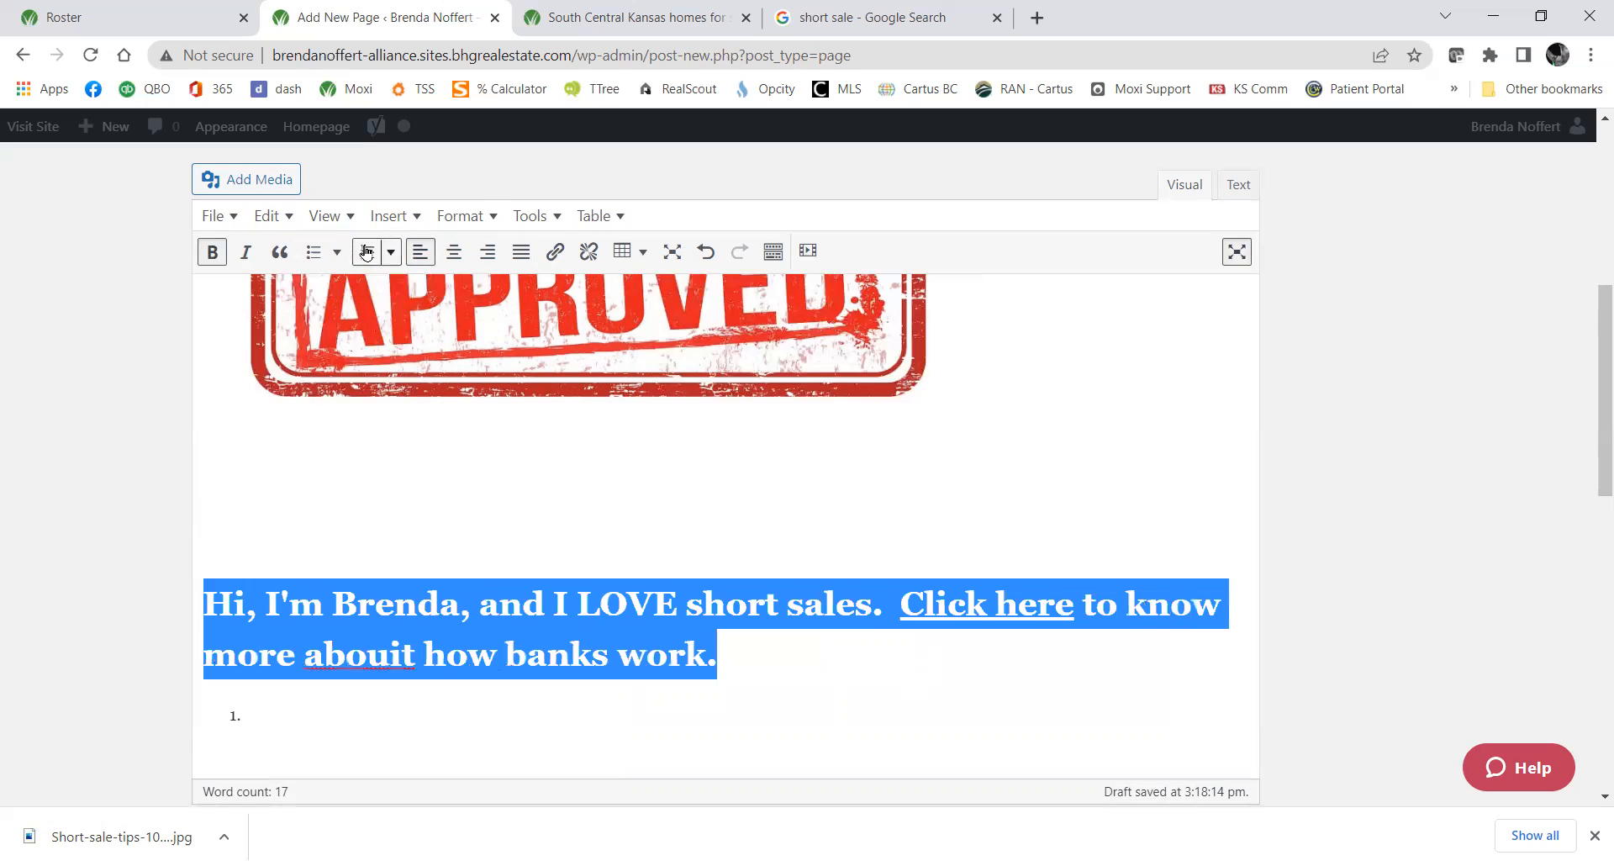
{"action": "left_click", "coordinate": [252, 733]}
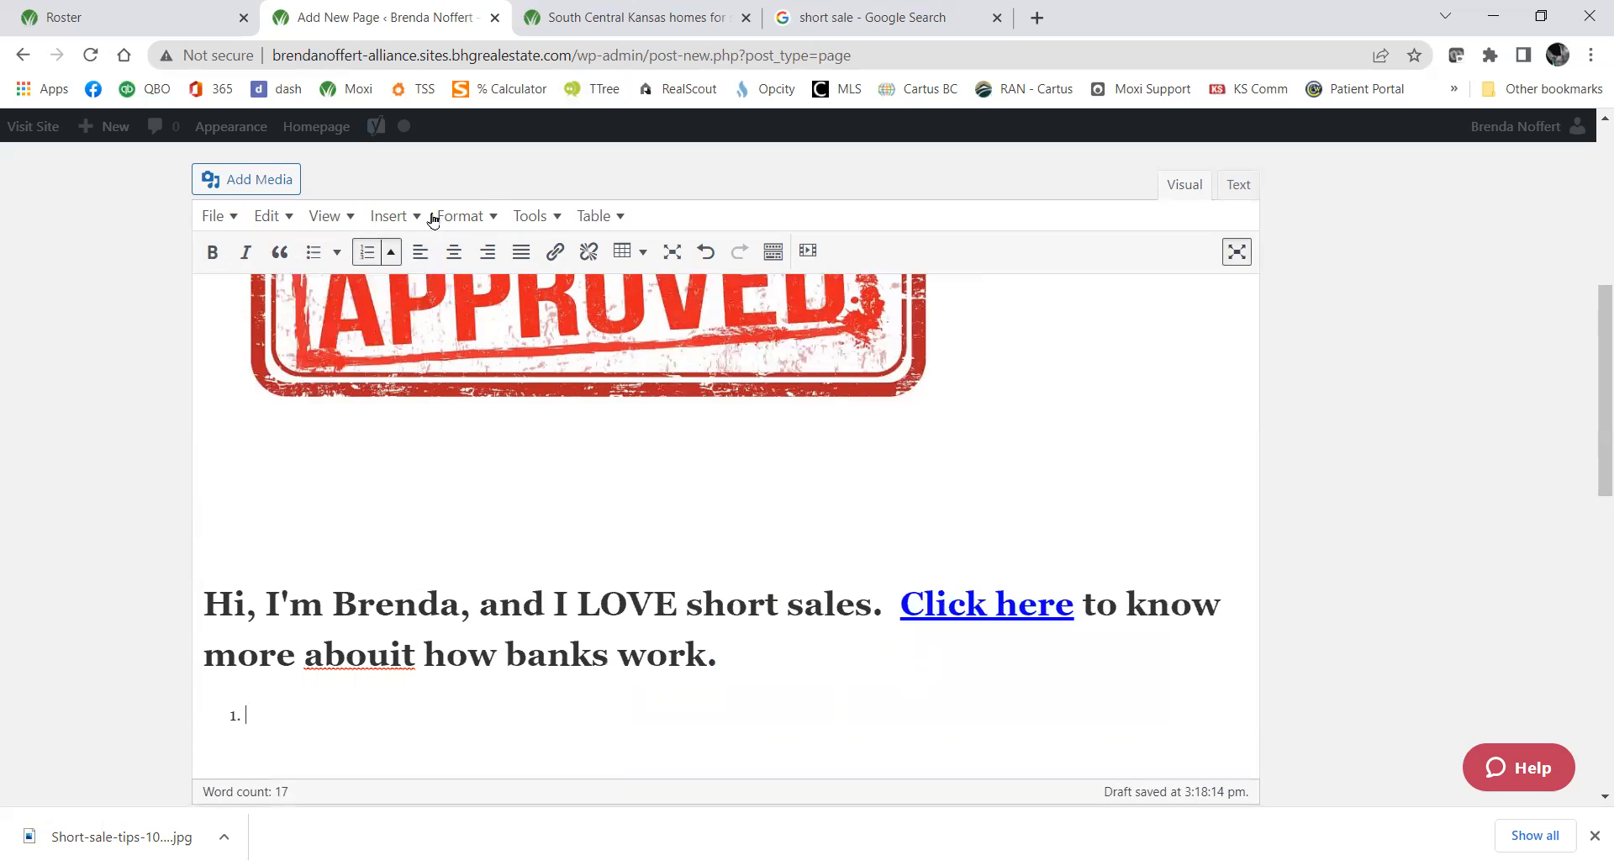
Turn the empty numbered item into a plain paragraph reading "When I work with a client and a bank, I help you save your credit." and exit distraction-free mode.
{"action": "left_click", "coordinate": [370, 252]}
{"action": "type", "text": "When"}
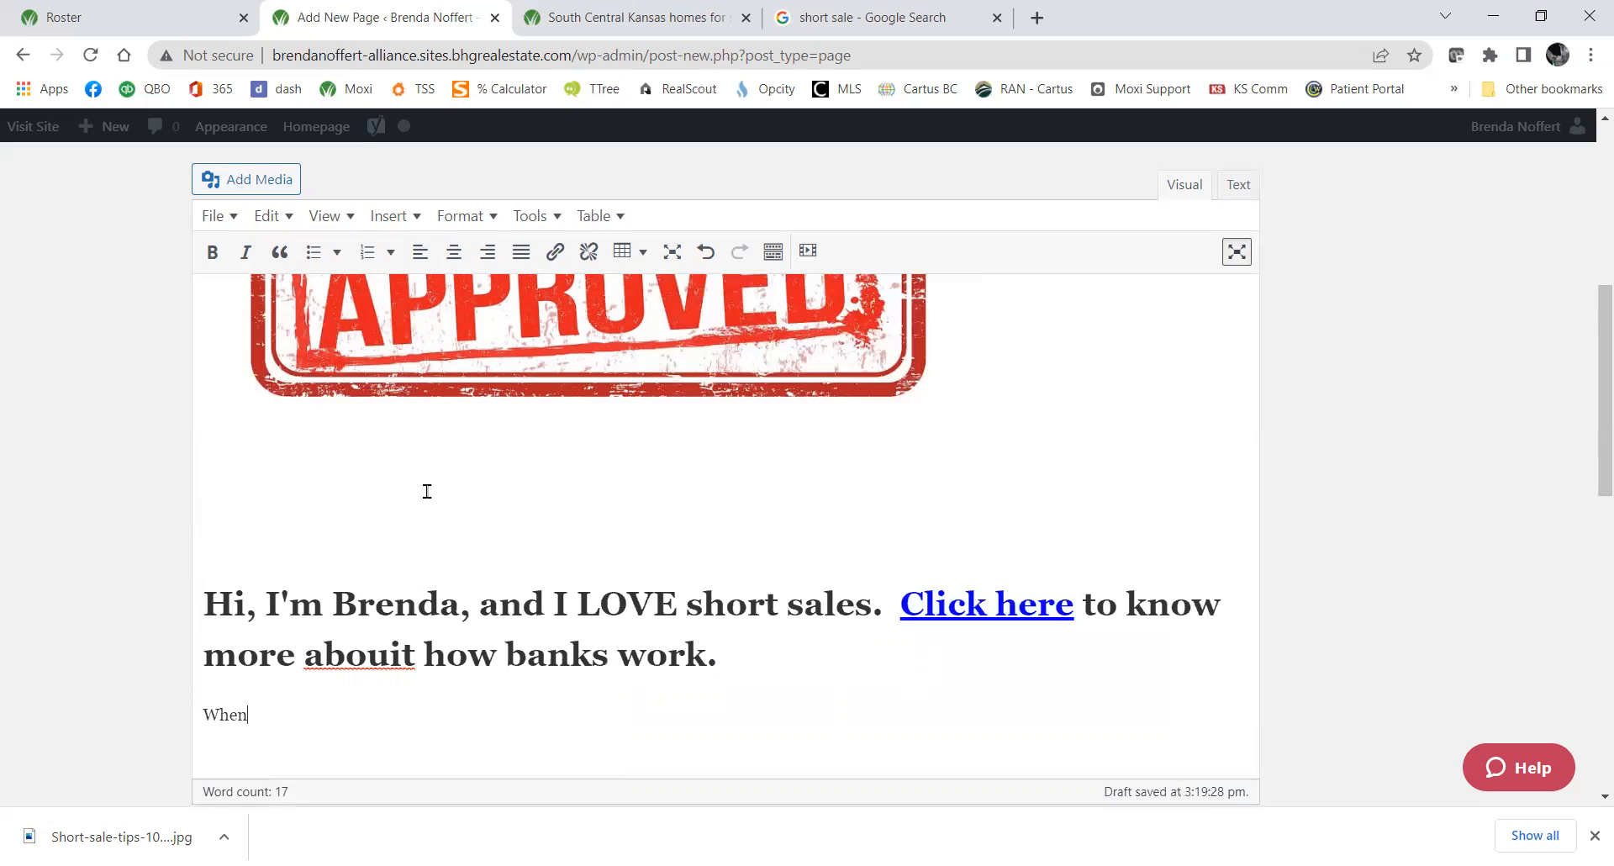
{"action": "type", "text": " I work with a client and a bank,"}
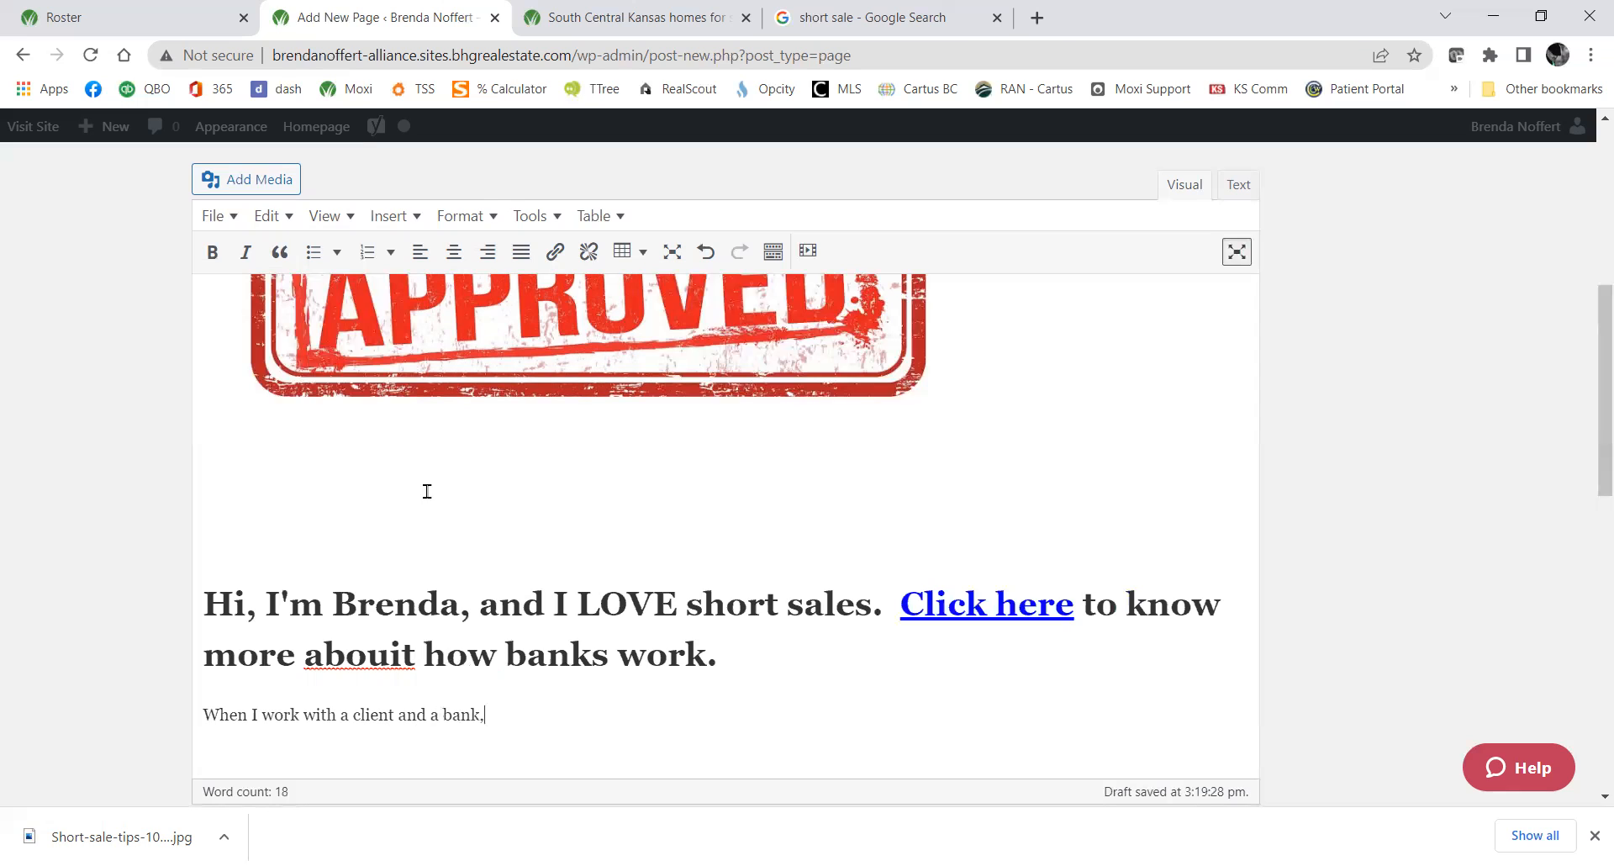
{"action": "type", "text": " I help you save your creld"}
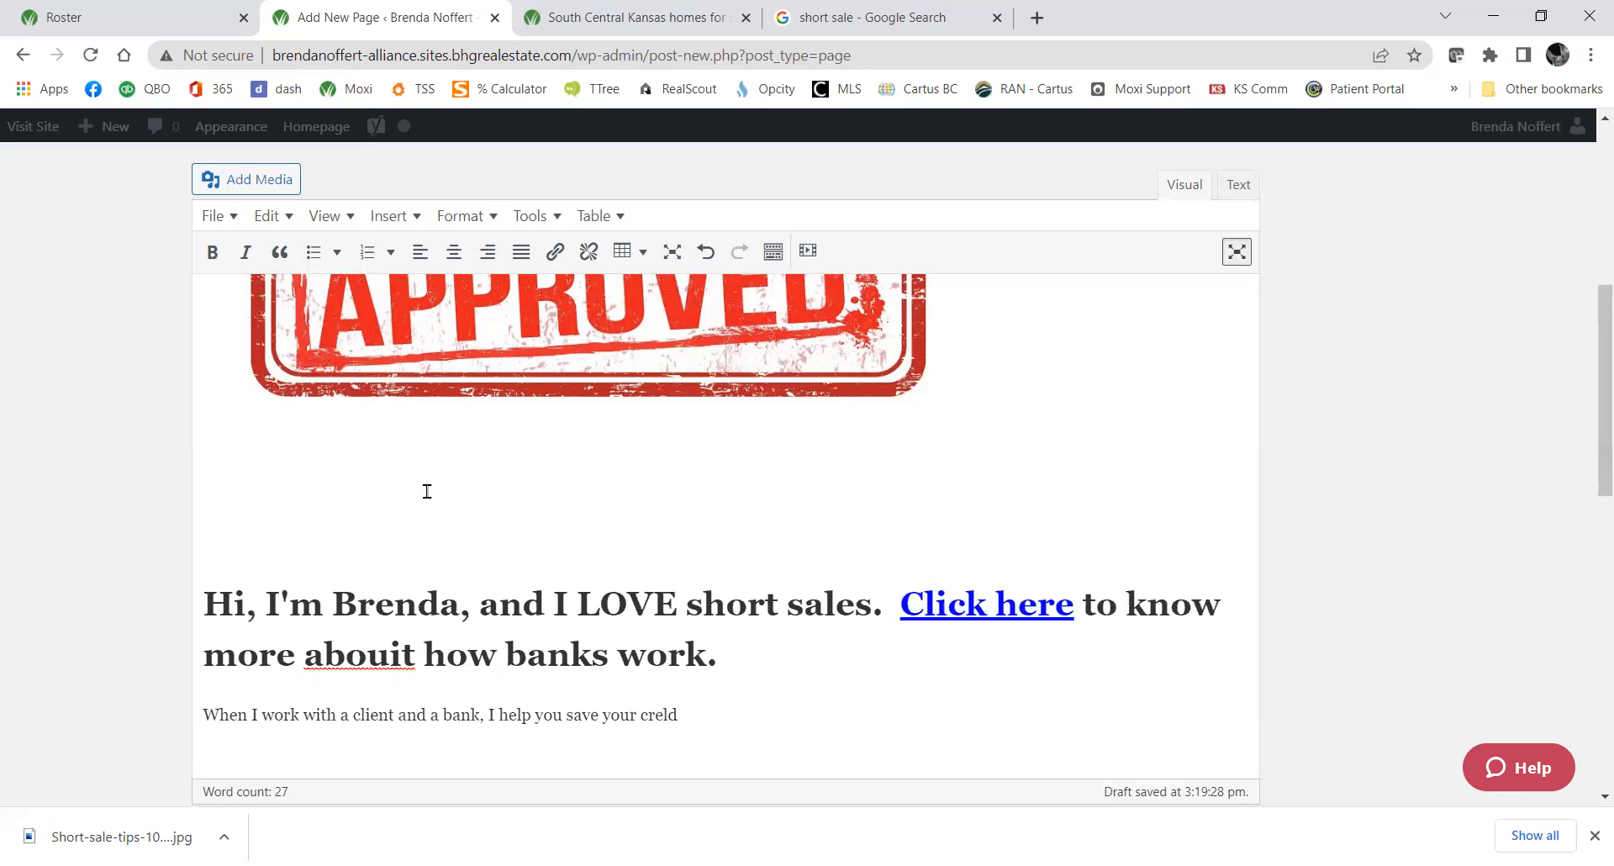
{"action": "key", "text": "BackSpace"}
{"action": "key", "text": "BackSpace"}
{"action": "type", "text": "dit."}
{"action": "left_click", "coordinate": [1236, 251]}
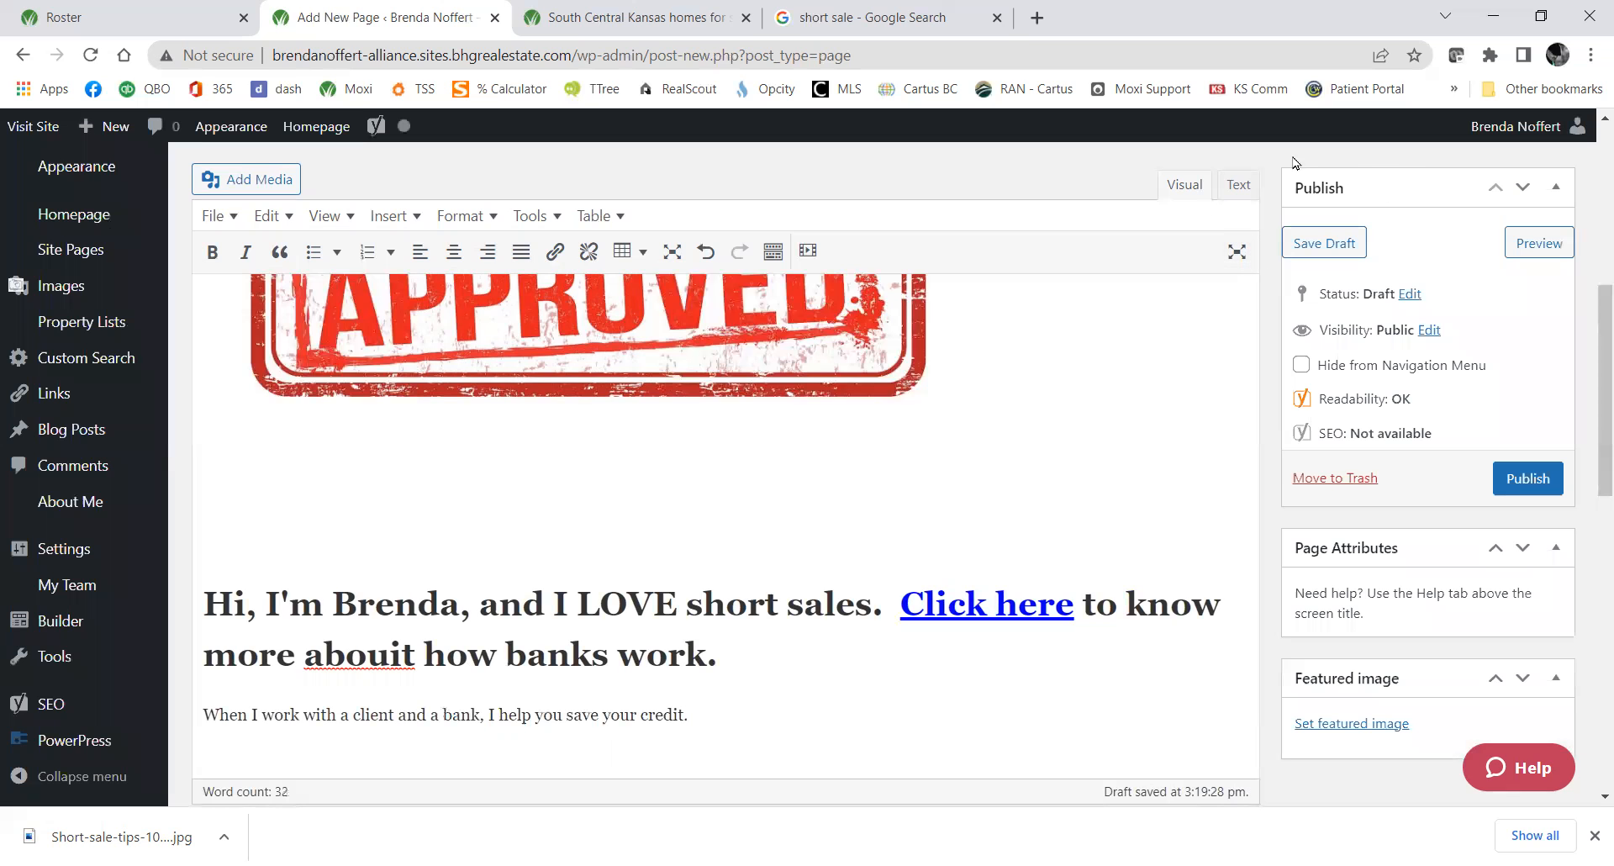
Examine the page's HTML source, return to the visual editor, and review the page content and SEO section.
{"action": "left_click", "coordinate": [1247, 189]}
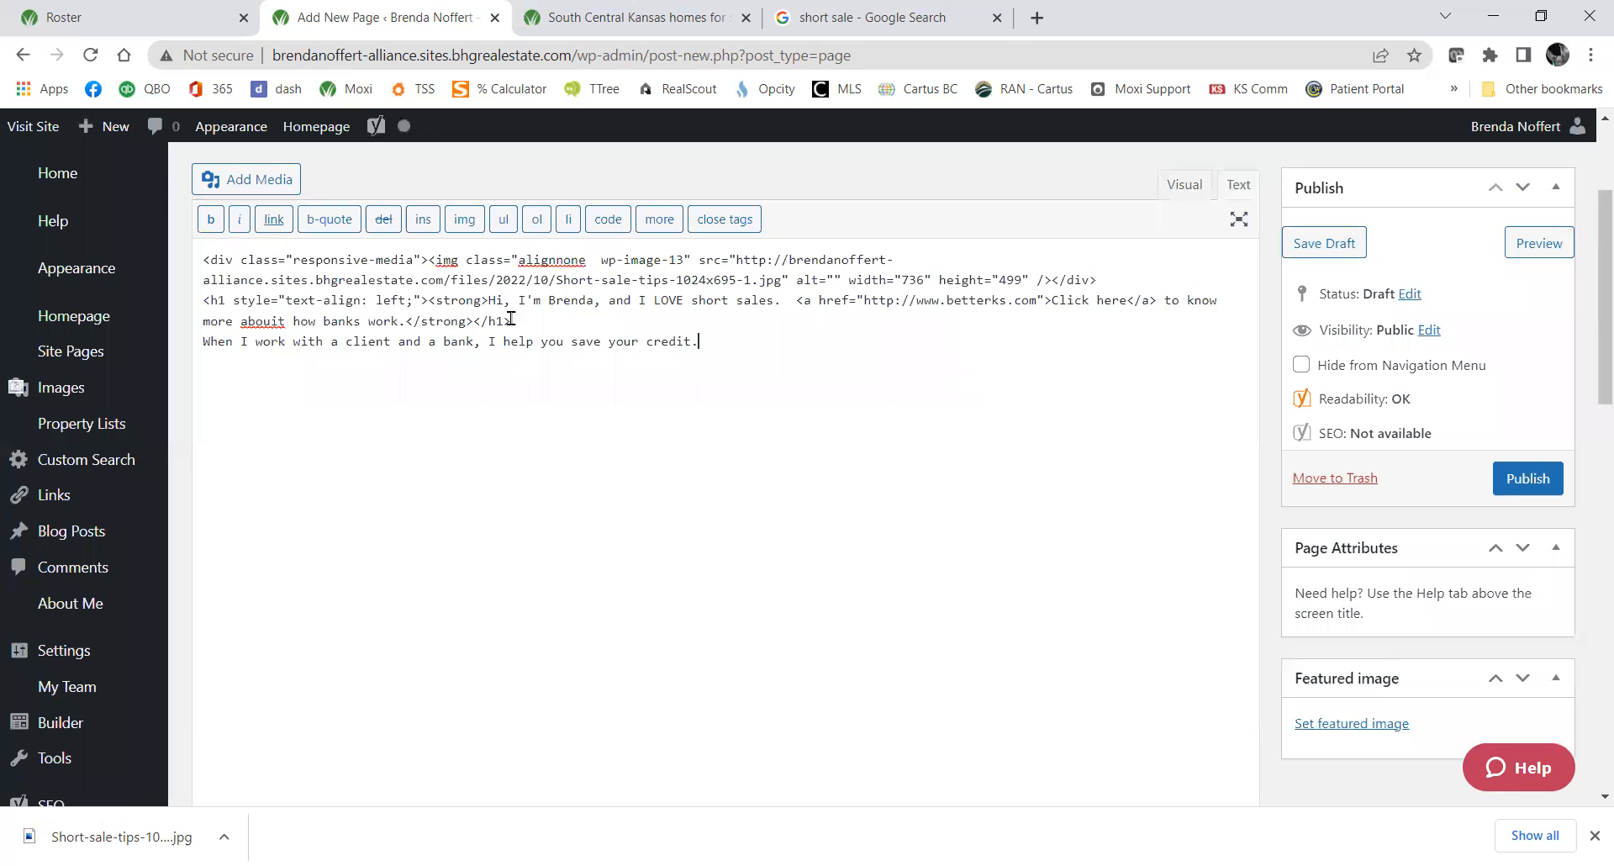
{"action": "left_click", "coordinate": [1187, 188]}
{"action": "scroll", "coordinate": [1093, 512], "scroll_direction": "down", "scroll_amount": 3}
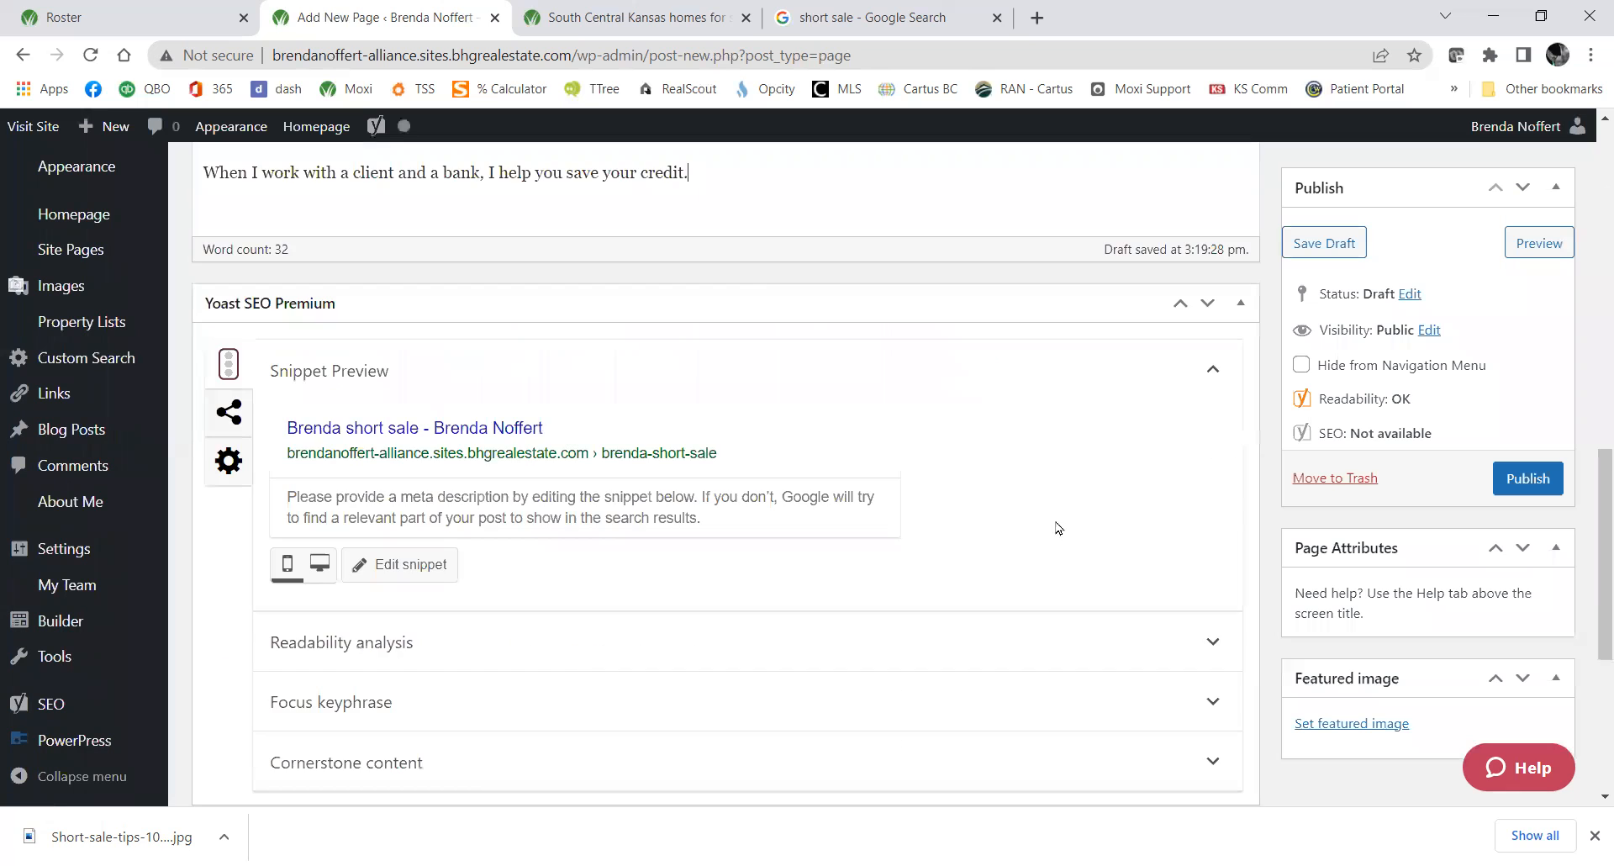
{"action": "scroll", "coordinate": [1045, 528], "scroll_direction": "up", "scroll_amount": 2}
{"action": "scroll", "coordinate": [1045, 528], "scroll_direction": "up", "scroll_amount": 4}
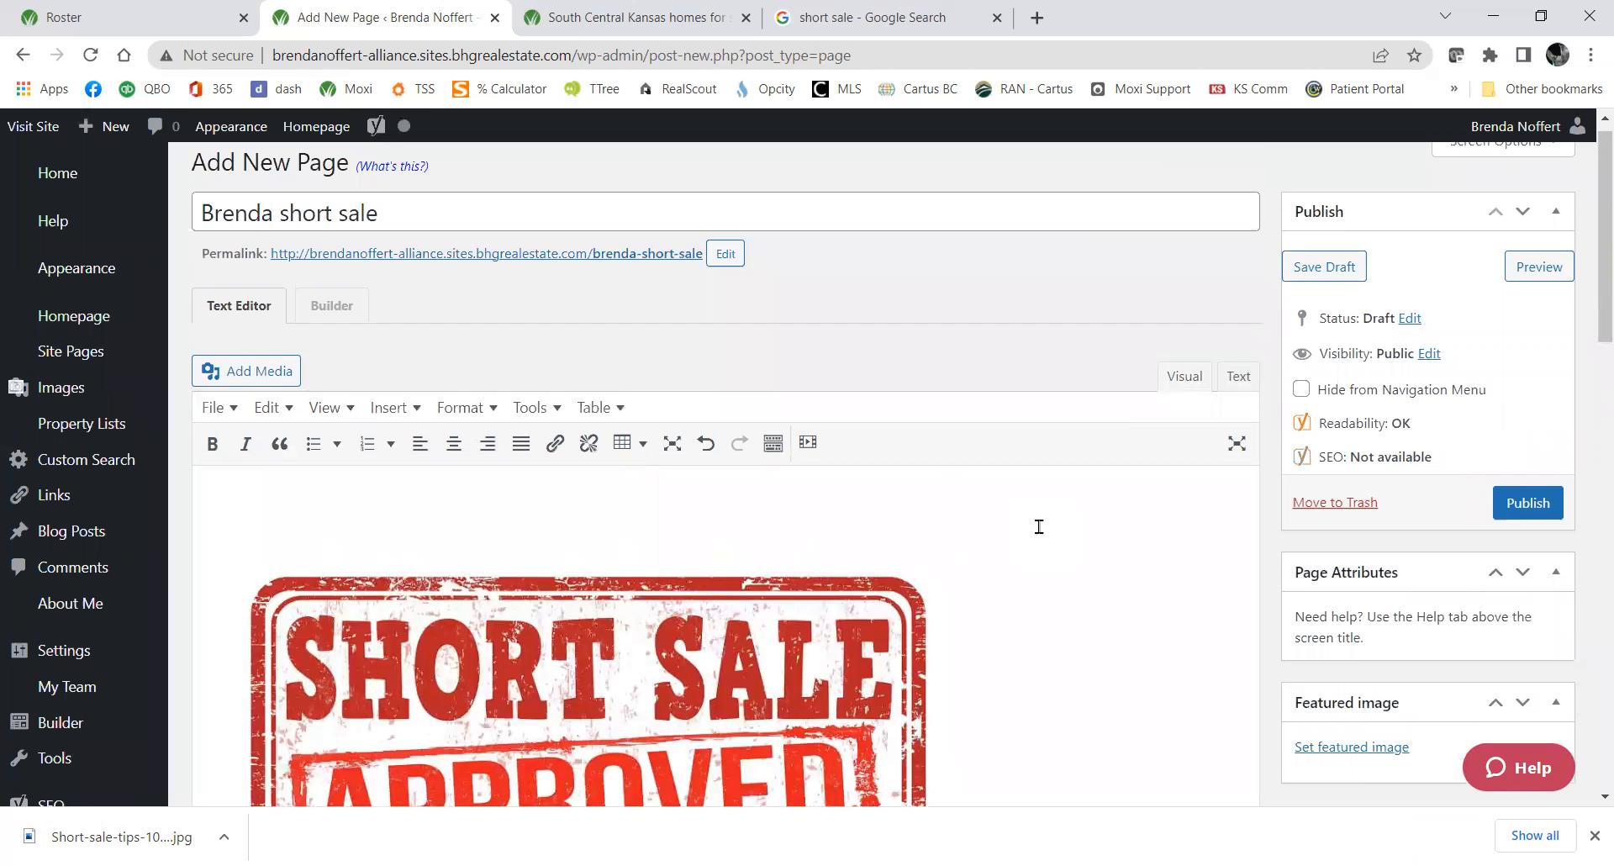
{"action": "scroll", "coordinate": [1032, 527], "scroll_direction": "down", "scroll_amount": 2}
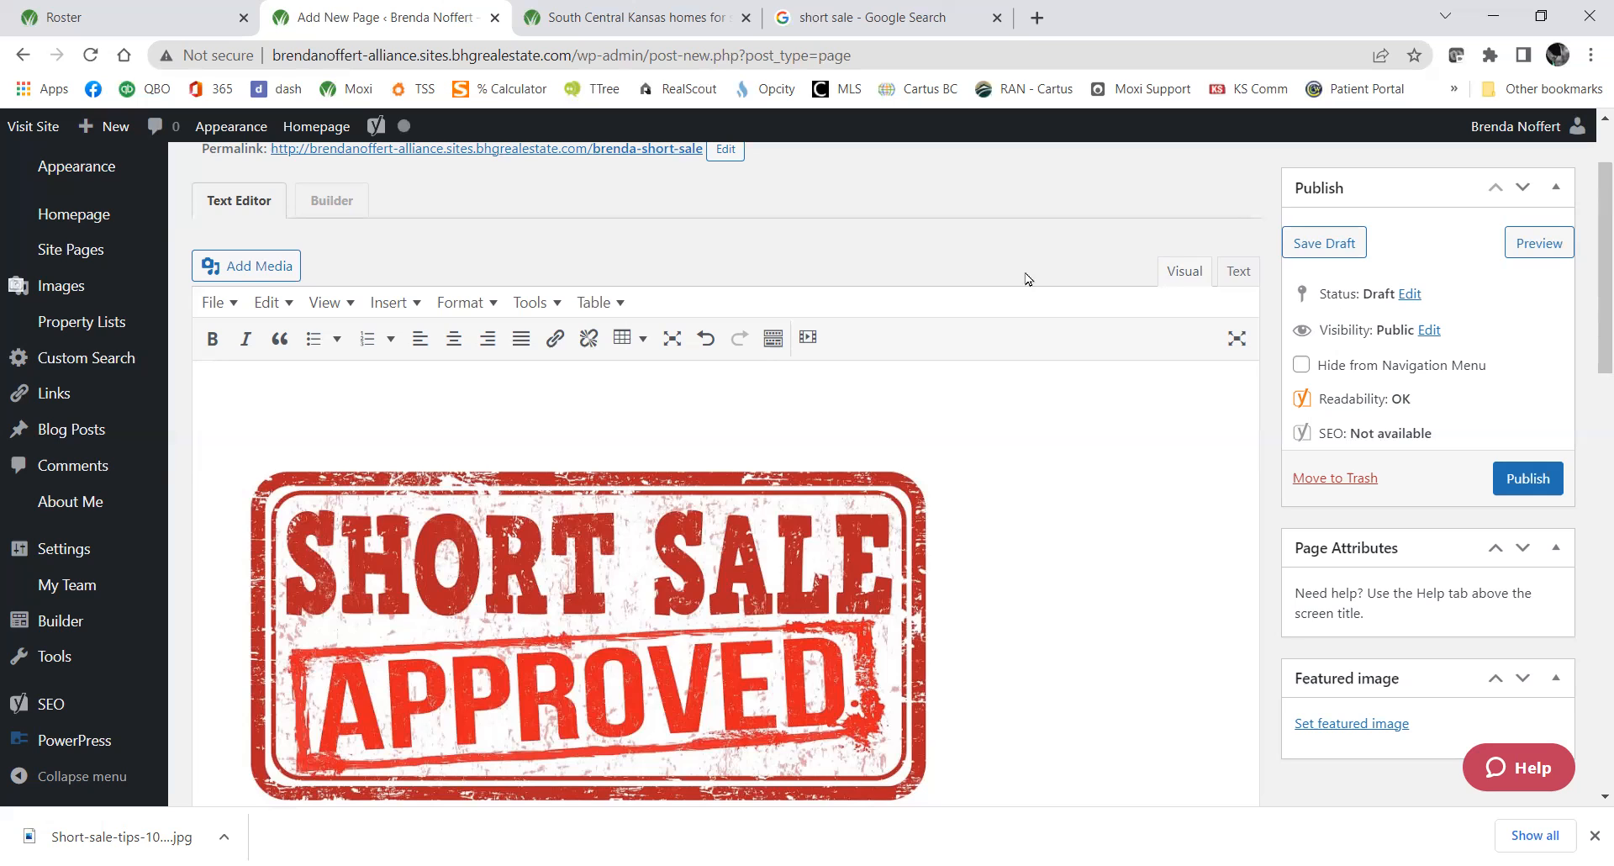
{"action": "scroll", "coordinate": [935, 545], "scroll_direction": "down", "scroll_amount": 8}
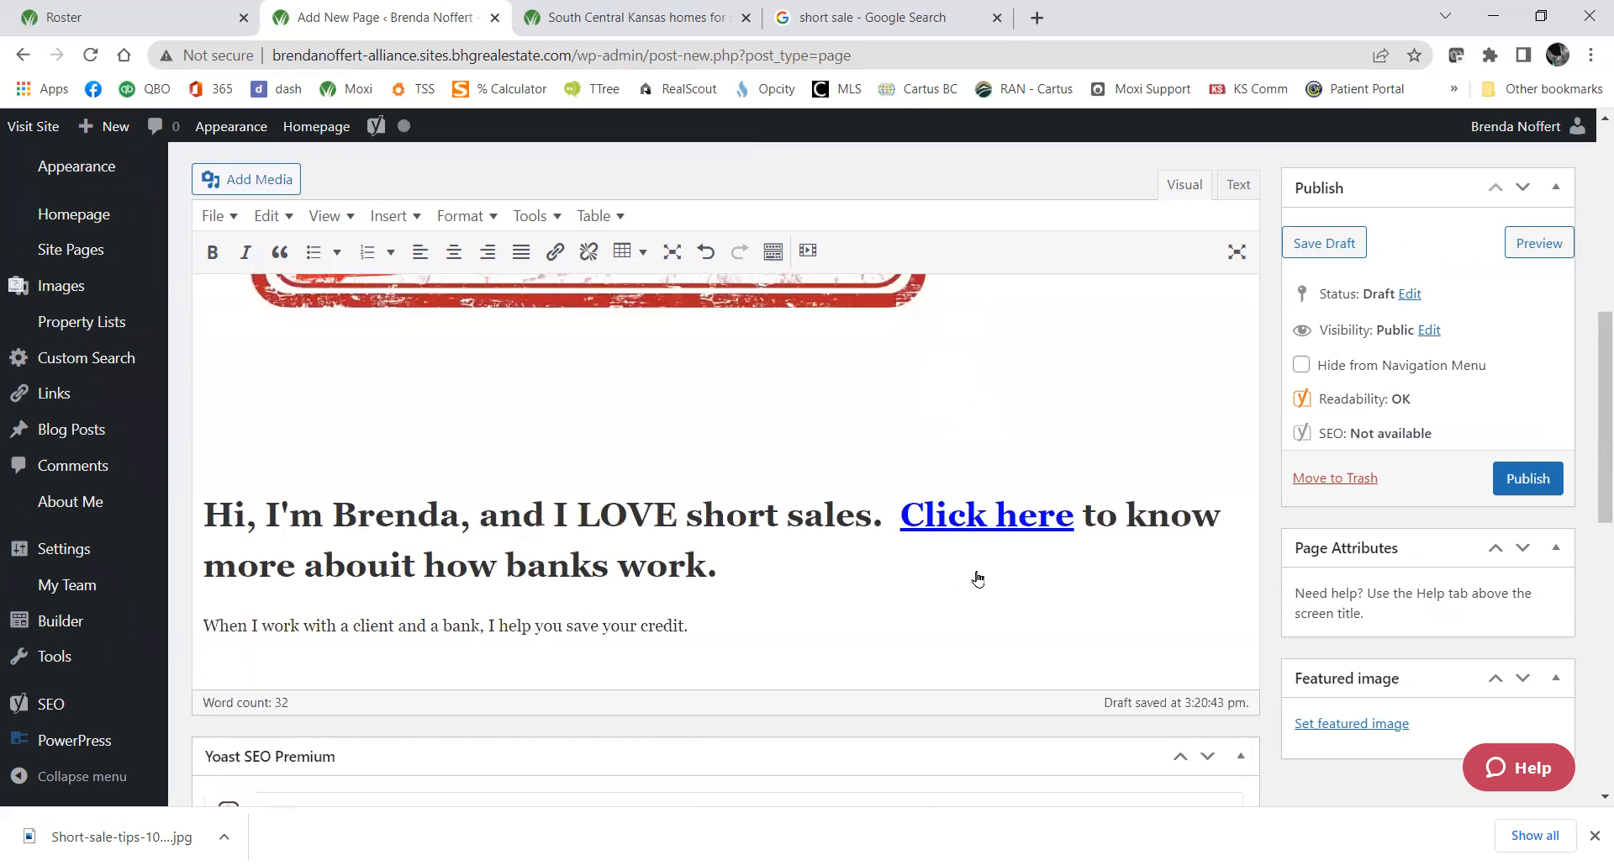
{"action": "scroll", "coordinate": [973, 572], "scroll_direction": "up", "scroll_amount": 4}
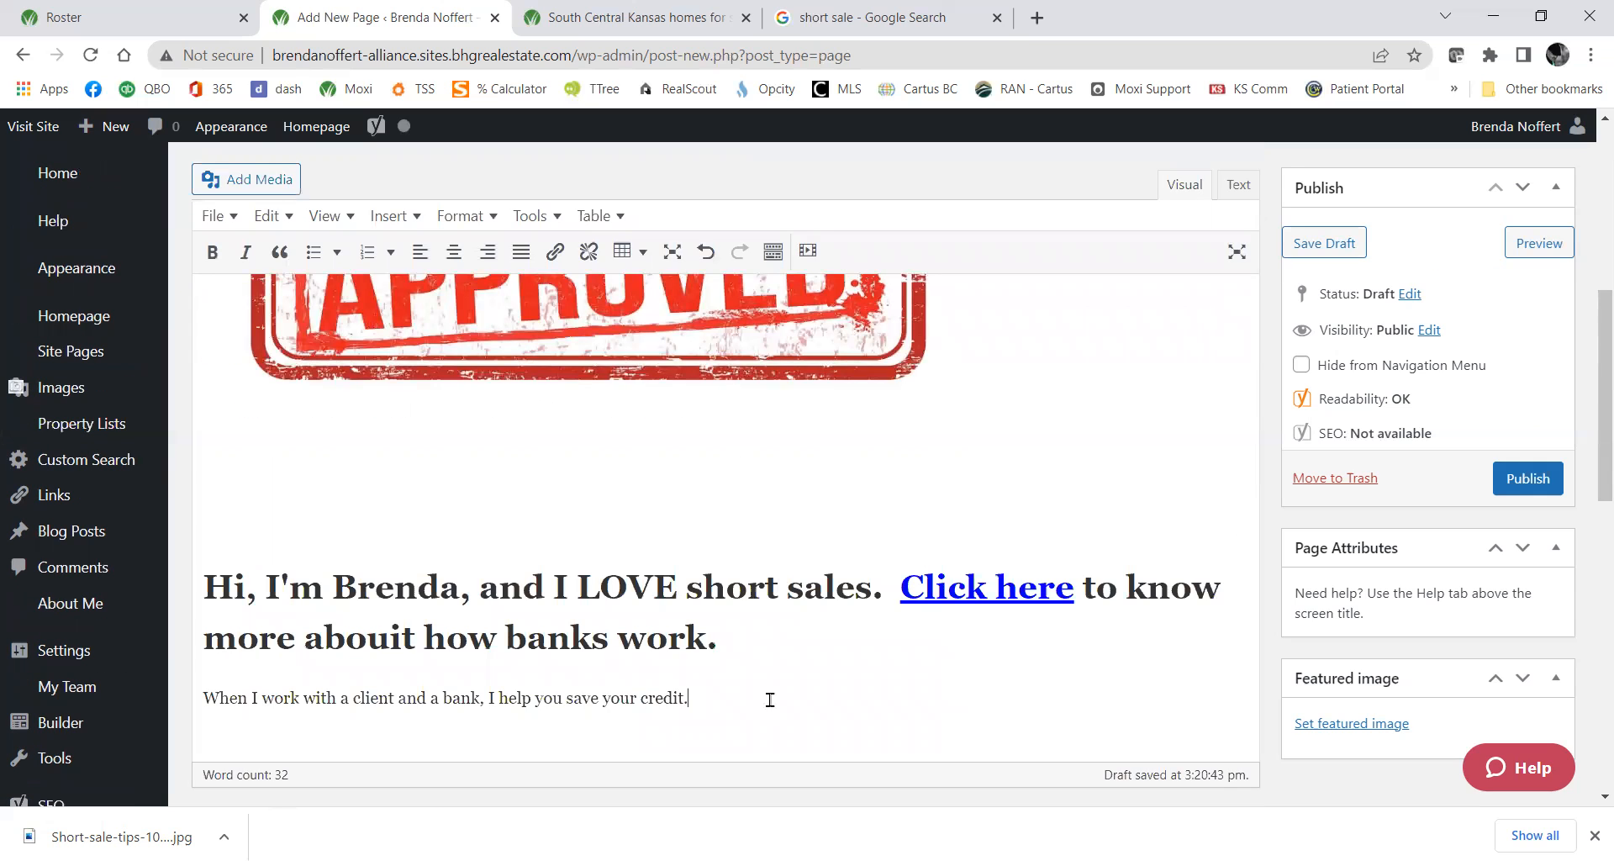
{"action": "scroll", "coordinate": [951, 575], "scroll_direction": "up", "scroll_amount": 3}
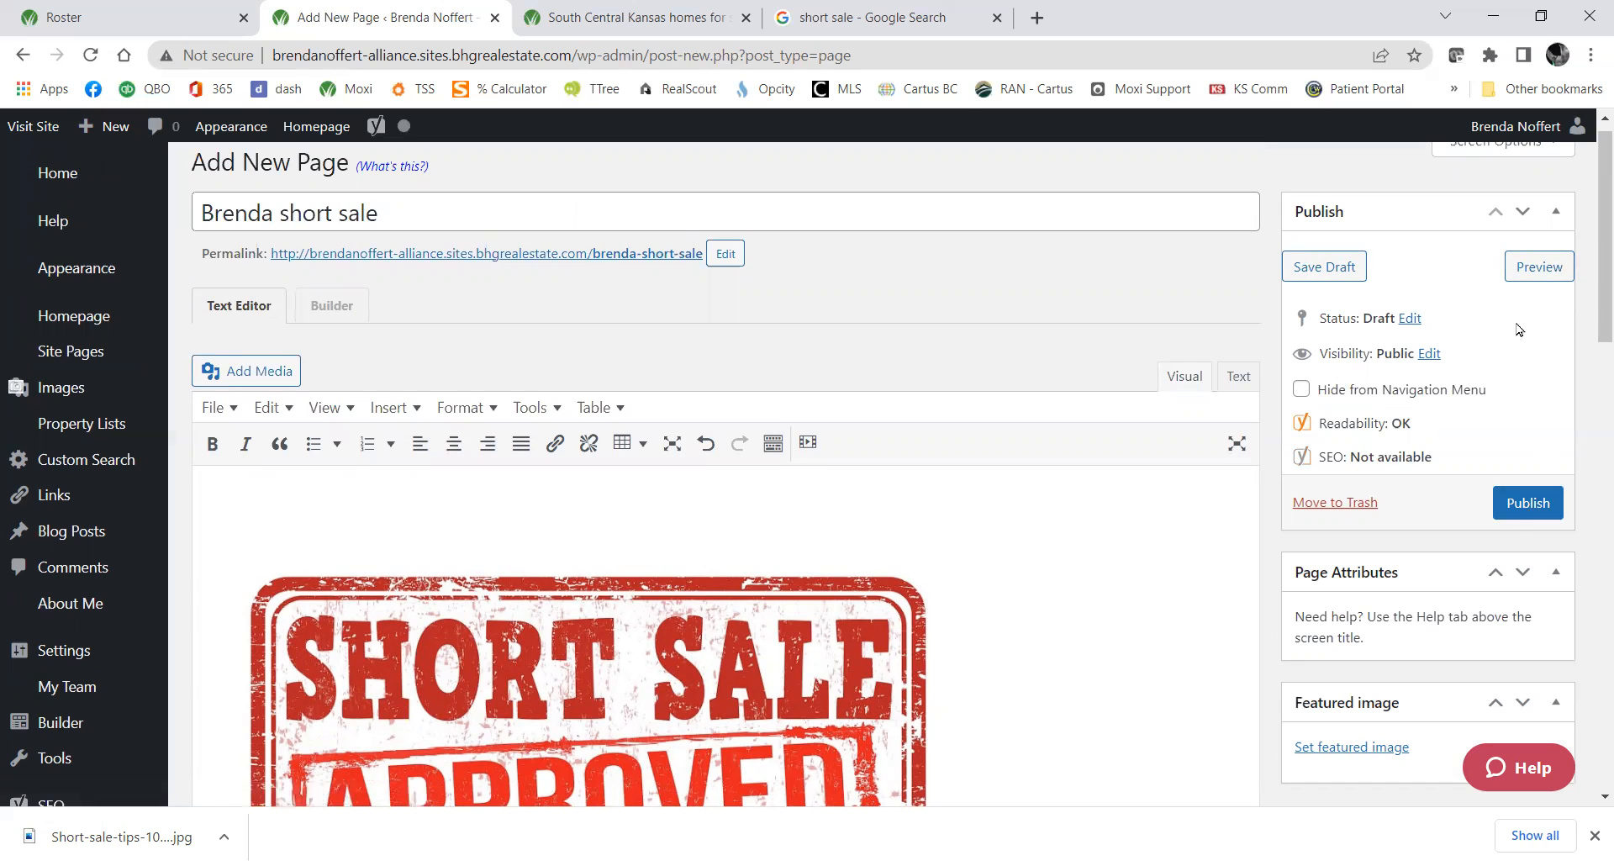
Preview the short sale page, check its image, heading and paragraph, and close the preview.
{"action": "left_click", "coordinate": [1548, 268]}
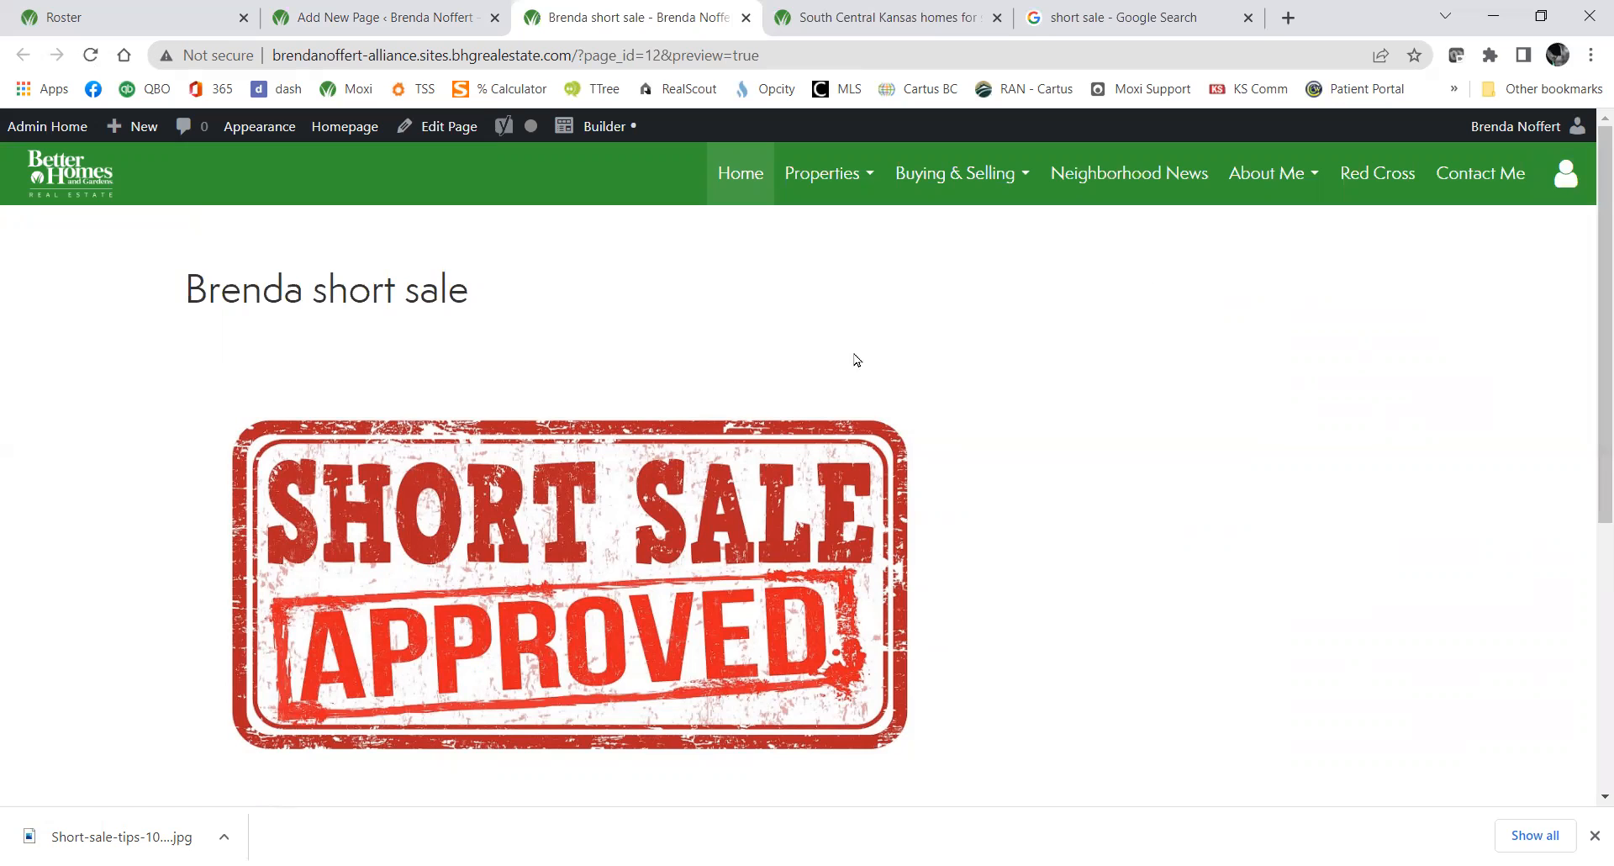
{"action": "scroll", "coordinate": [213, 227], "scroll_direction": "down", "scroll_amount": 1}
{"action": "scroll", "coordinate": [346, 331], "scroll_direction": "up", "scroll_amount": 1}
{"action": "scroll", "coordinate": [359, 333], "scroll_direction": "down", "scroll_amount": 5}
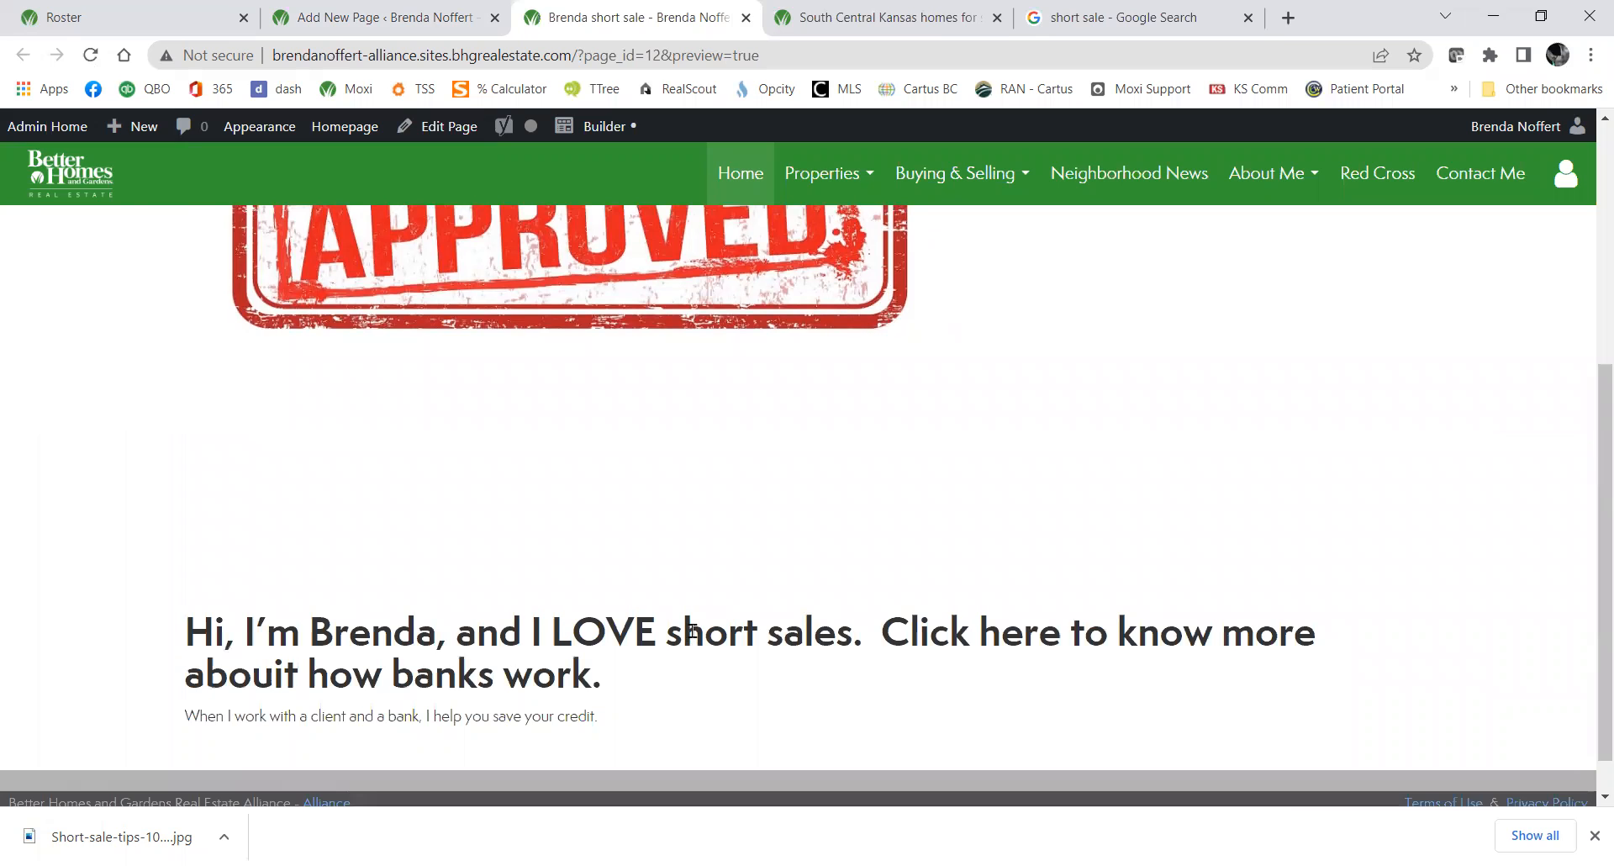
{"action": "scroll", "coordinate": [689, 635], "scroll_direction": "down", "scroll_amount": 1}
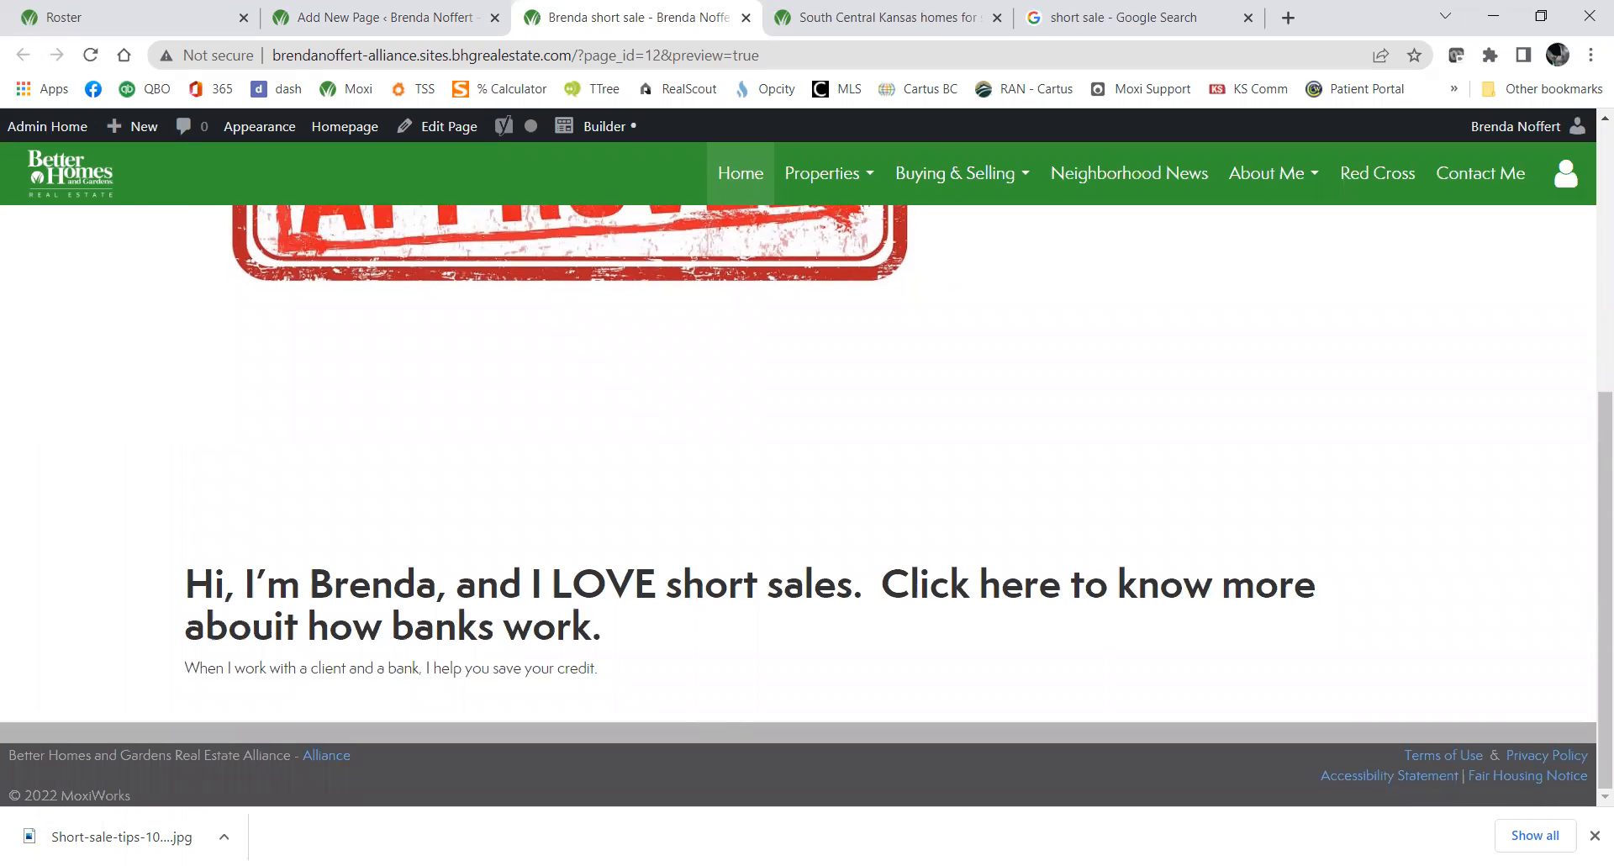
{"action": "scroll", "coordinate": [643, 769], "scroll_direction": "up", "scroll_amount": 6}
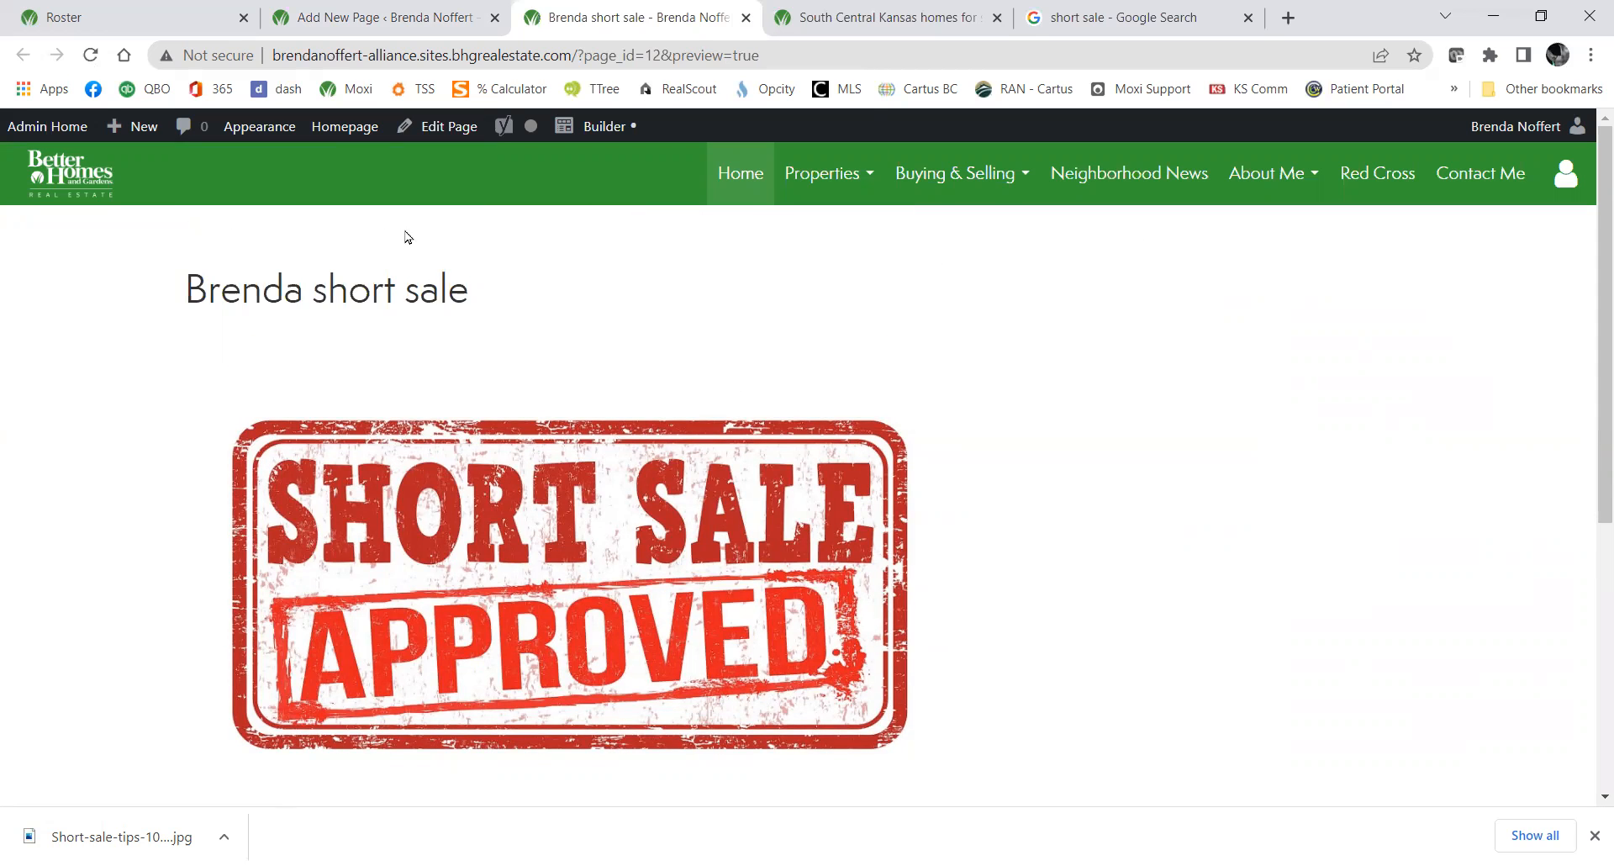
{"action": "left_click", "coordinate": [746, 18]}
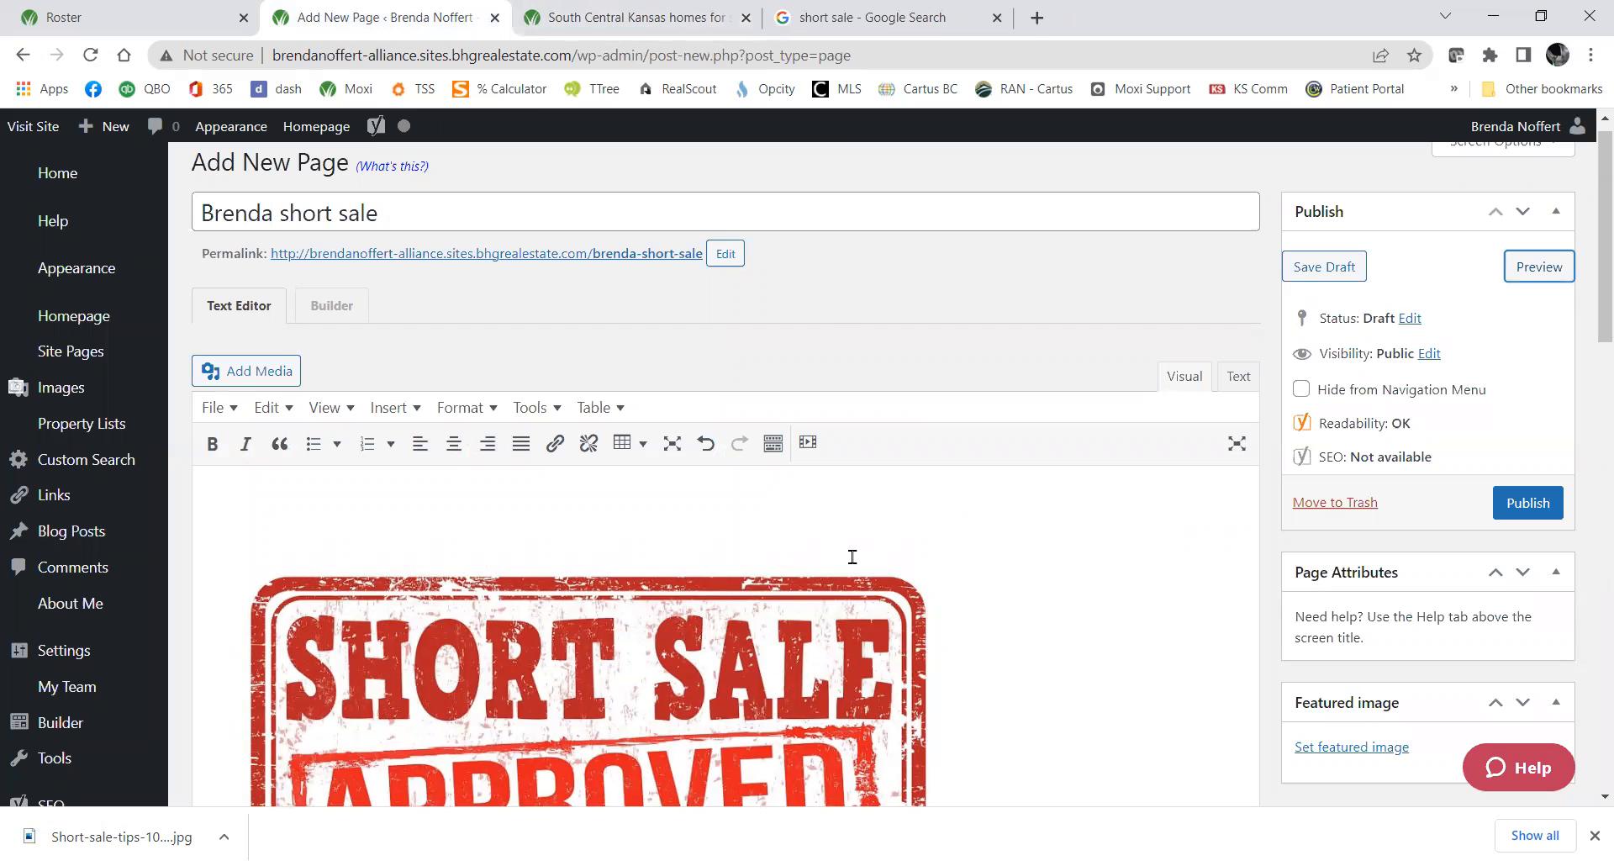
Publish the short sale page.
{"action": "scroll", "coordinate": [774, 560], "scroll_direction": "down", "scroll_amount": 2}
{"action": "scroll", "coordinate": [774, 560], "scroll_direction": "up", "scroll_amount": 3}
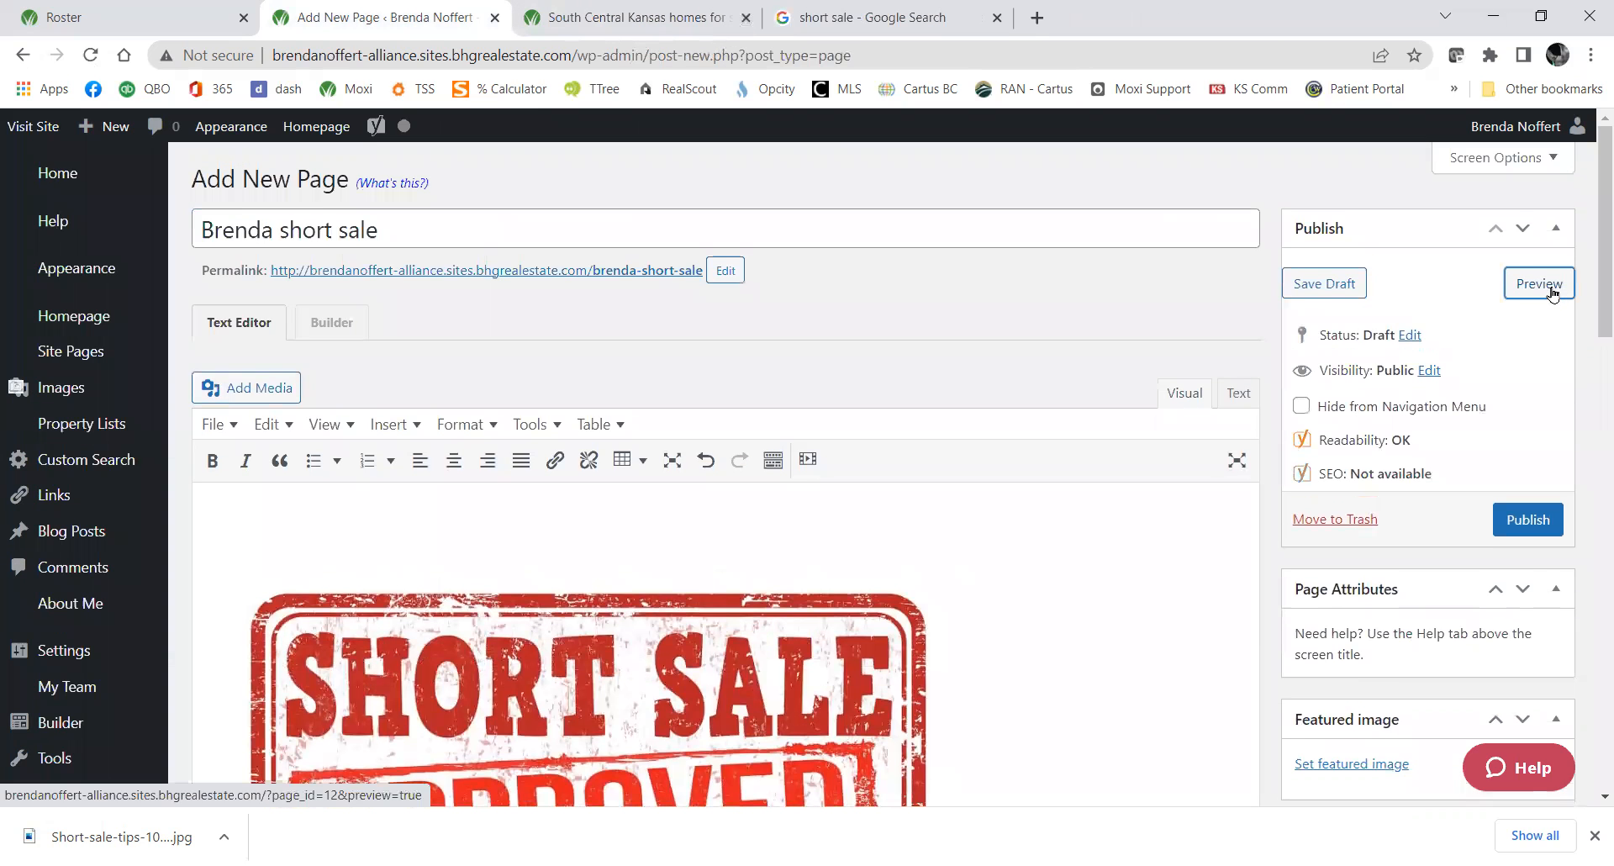
{"action": "left_click", "coordinate": [1528, 515]}
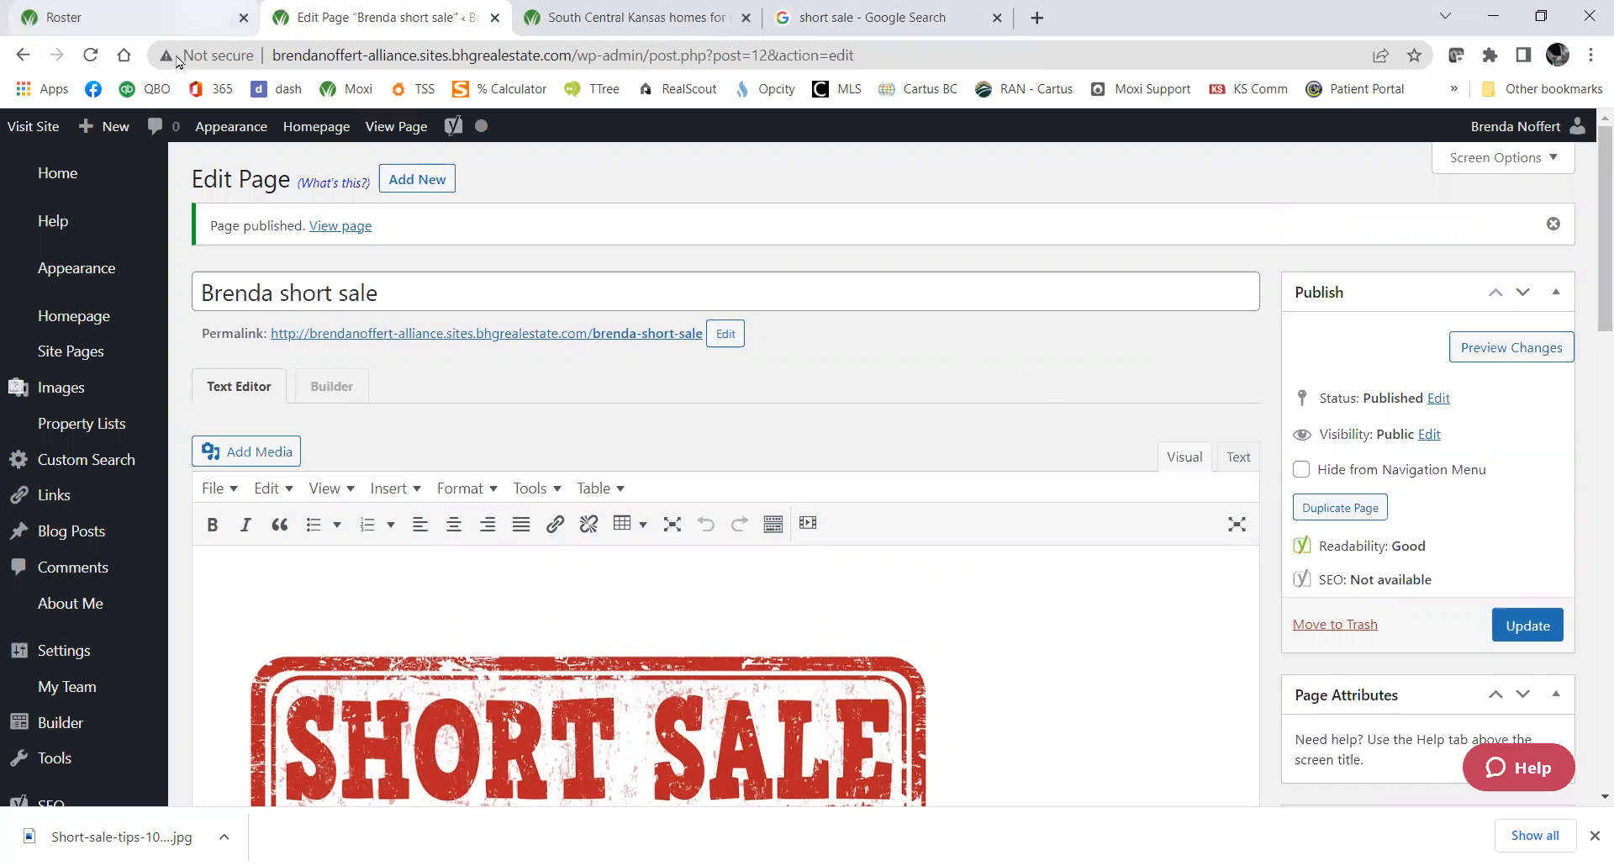
Open the list of all site pages and check the new page's place there and in the live site's navigation menu.
{"action": "mouse_move", "coordinate": [66, 363]}
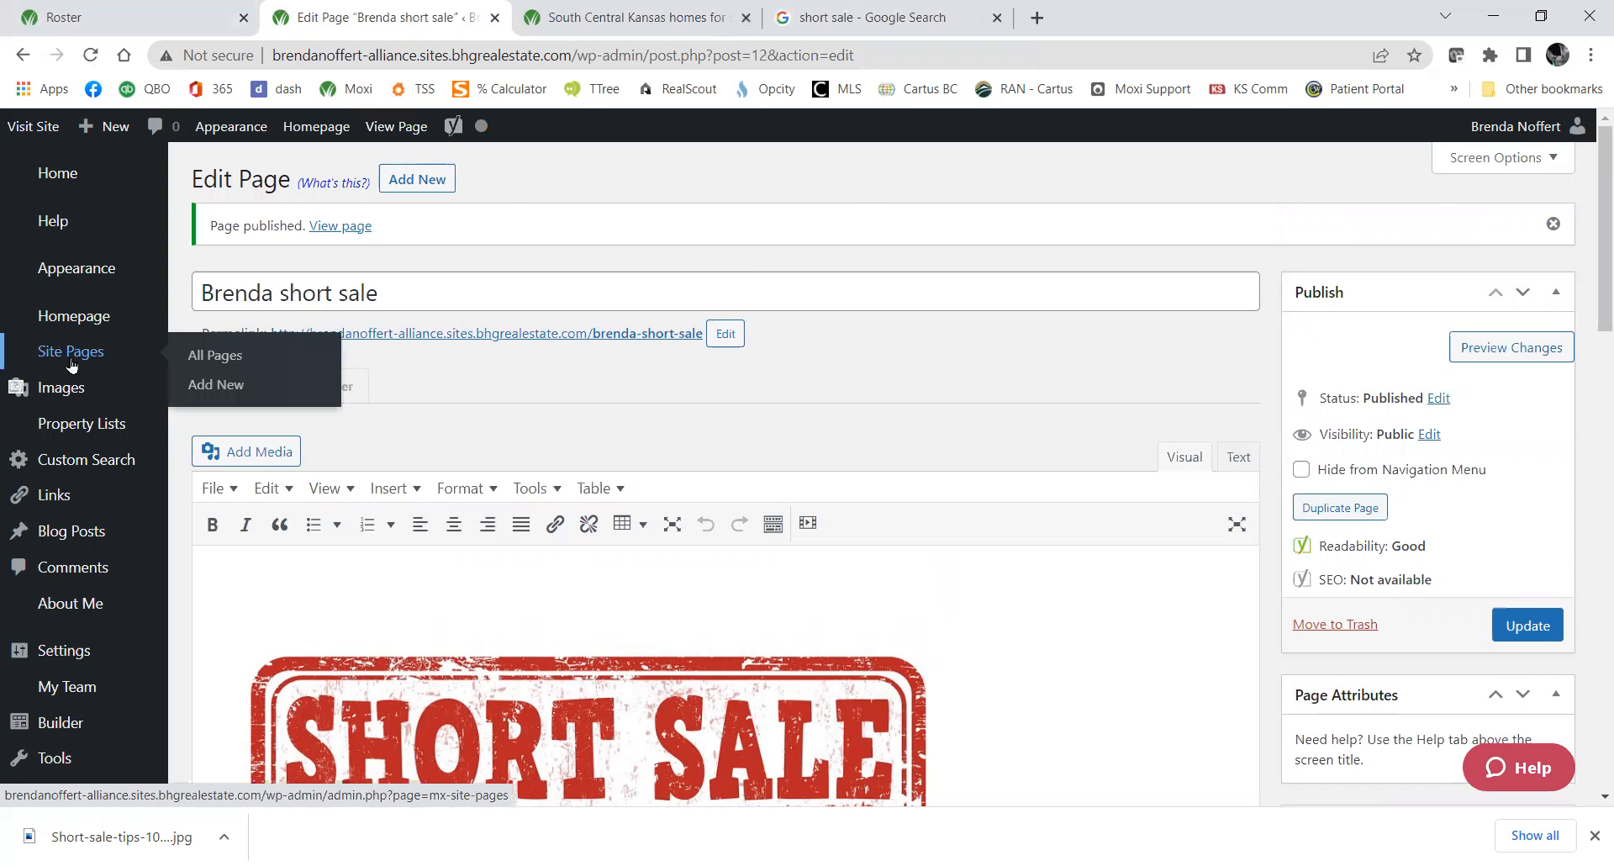
{"action": "left_click", "coordinate": [213, 356]}
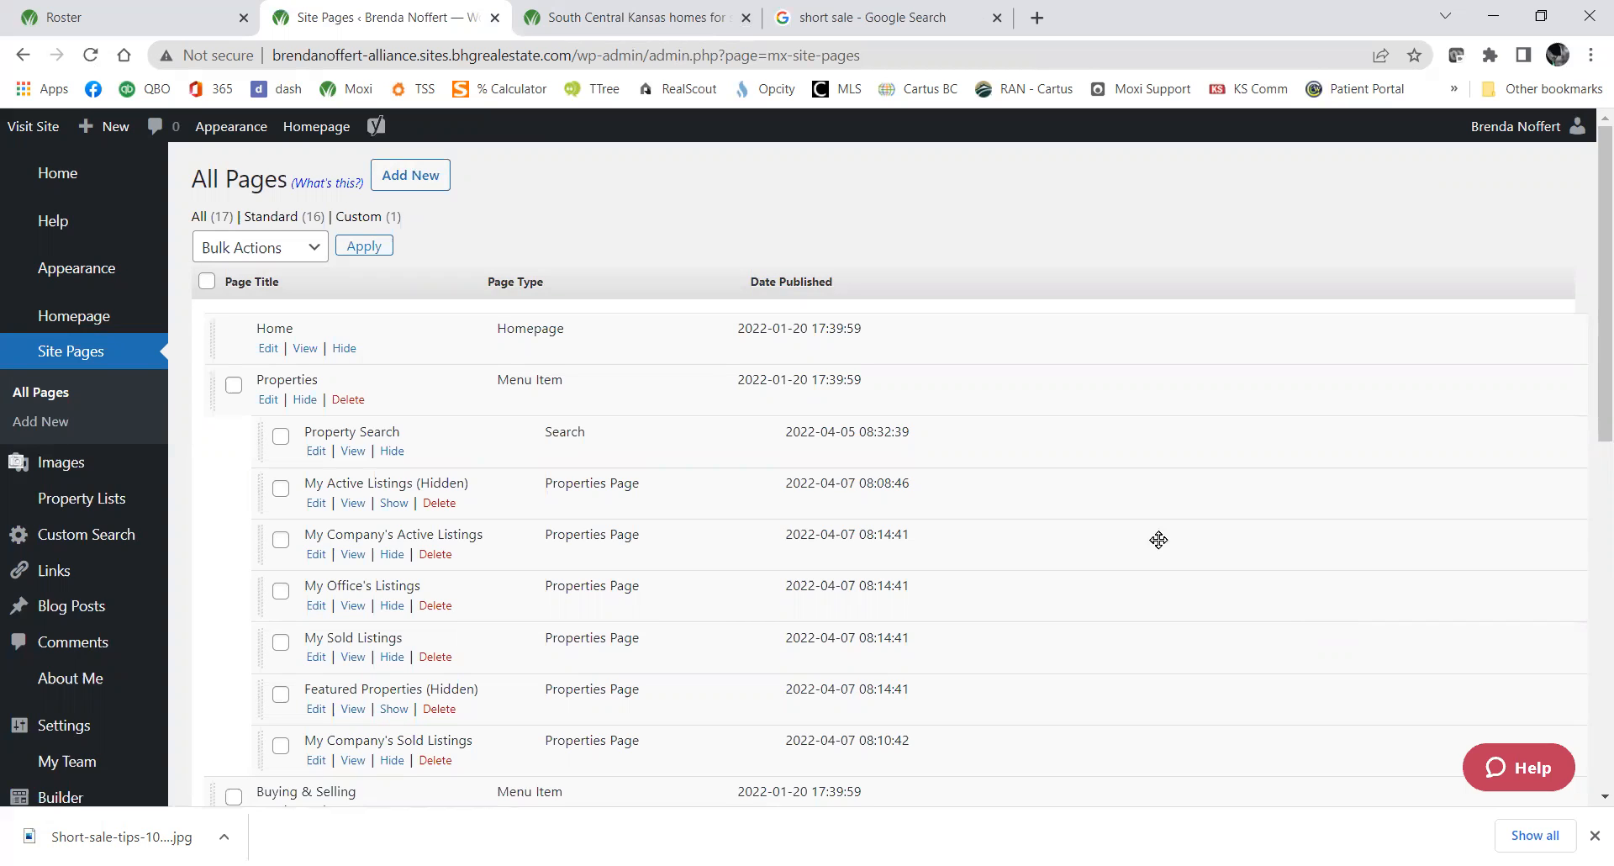
{"action": "scroll", "coordinate": [936, 458], "scroll_direction": "down", "scroll_amount": 10}
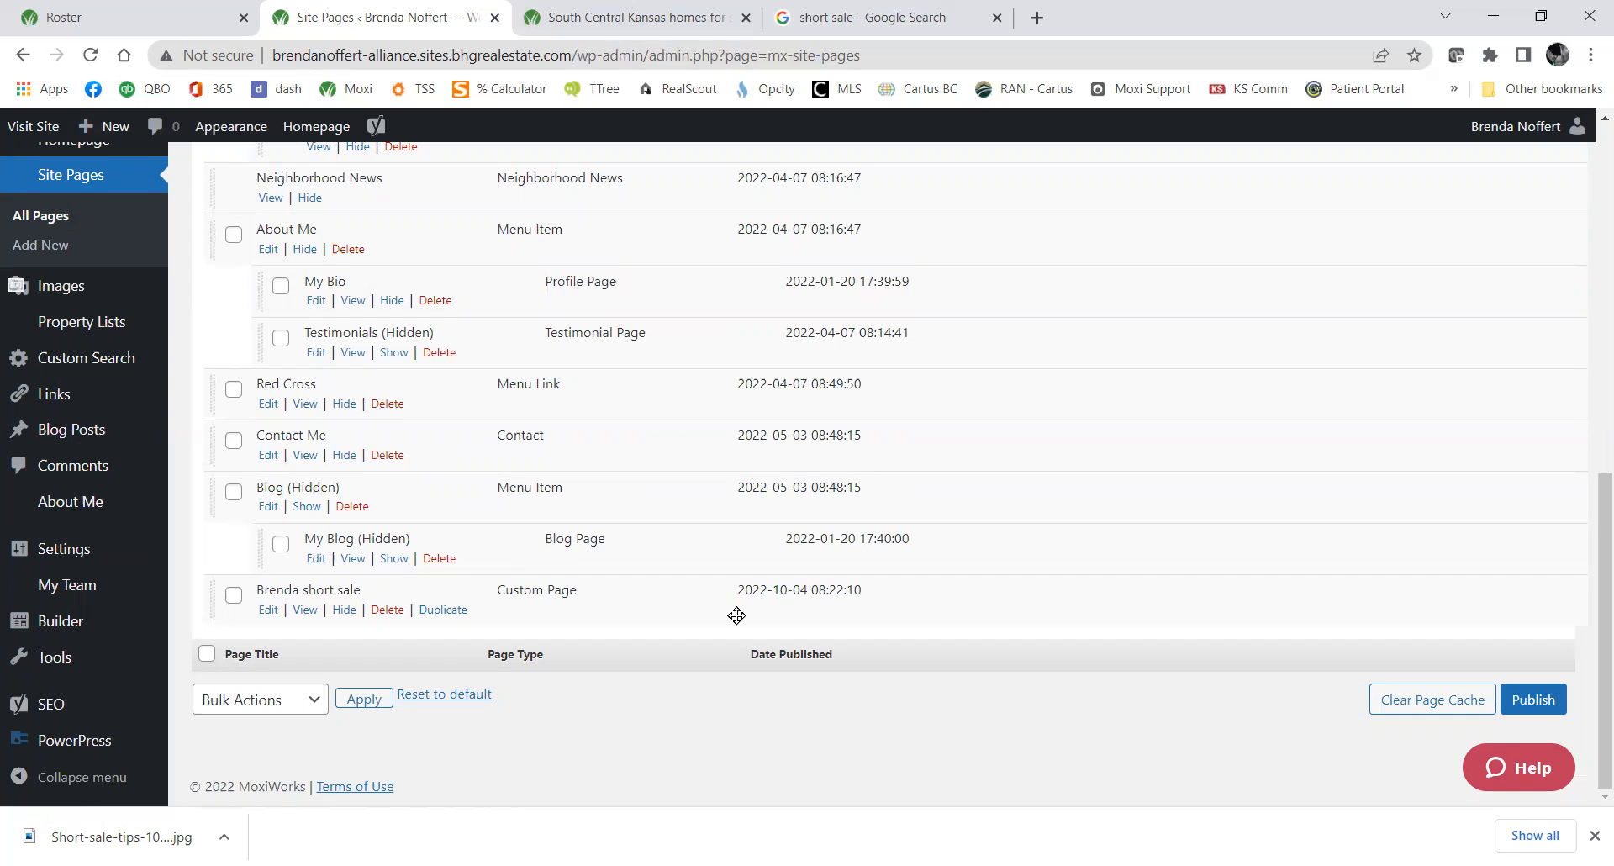
{"action": "scroll", "coordinate": [1017, 391], "scroll_direction": "up", "scroll_amount": 10}
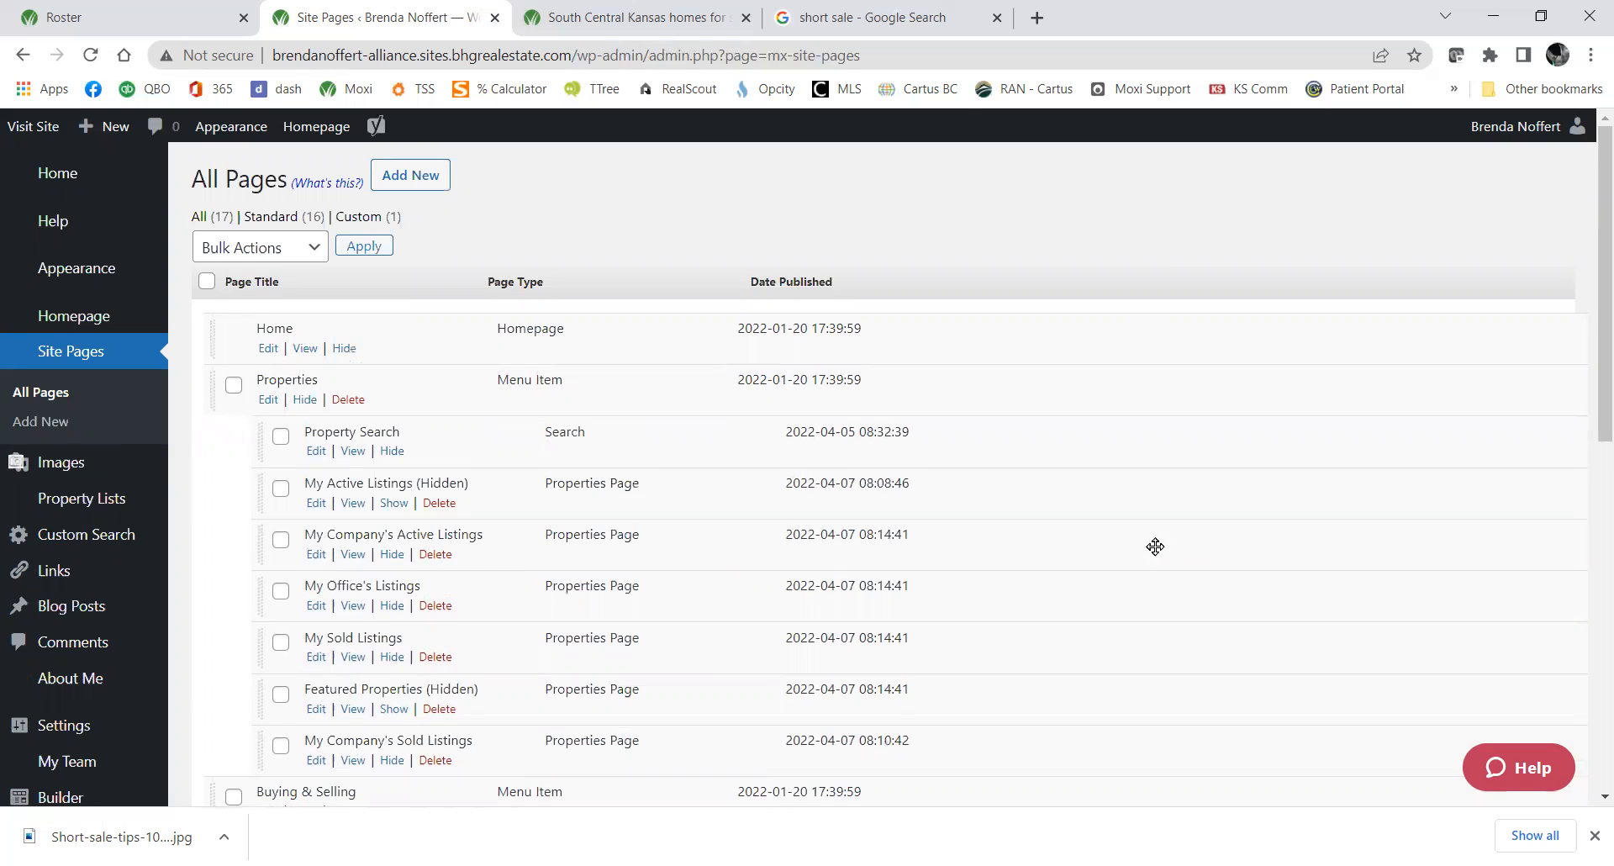
{"action": "left_click", "coordinate": [23, 127]}
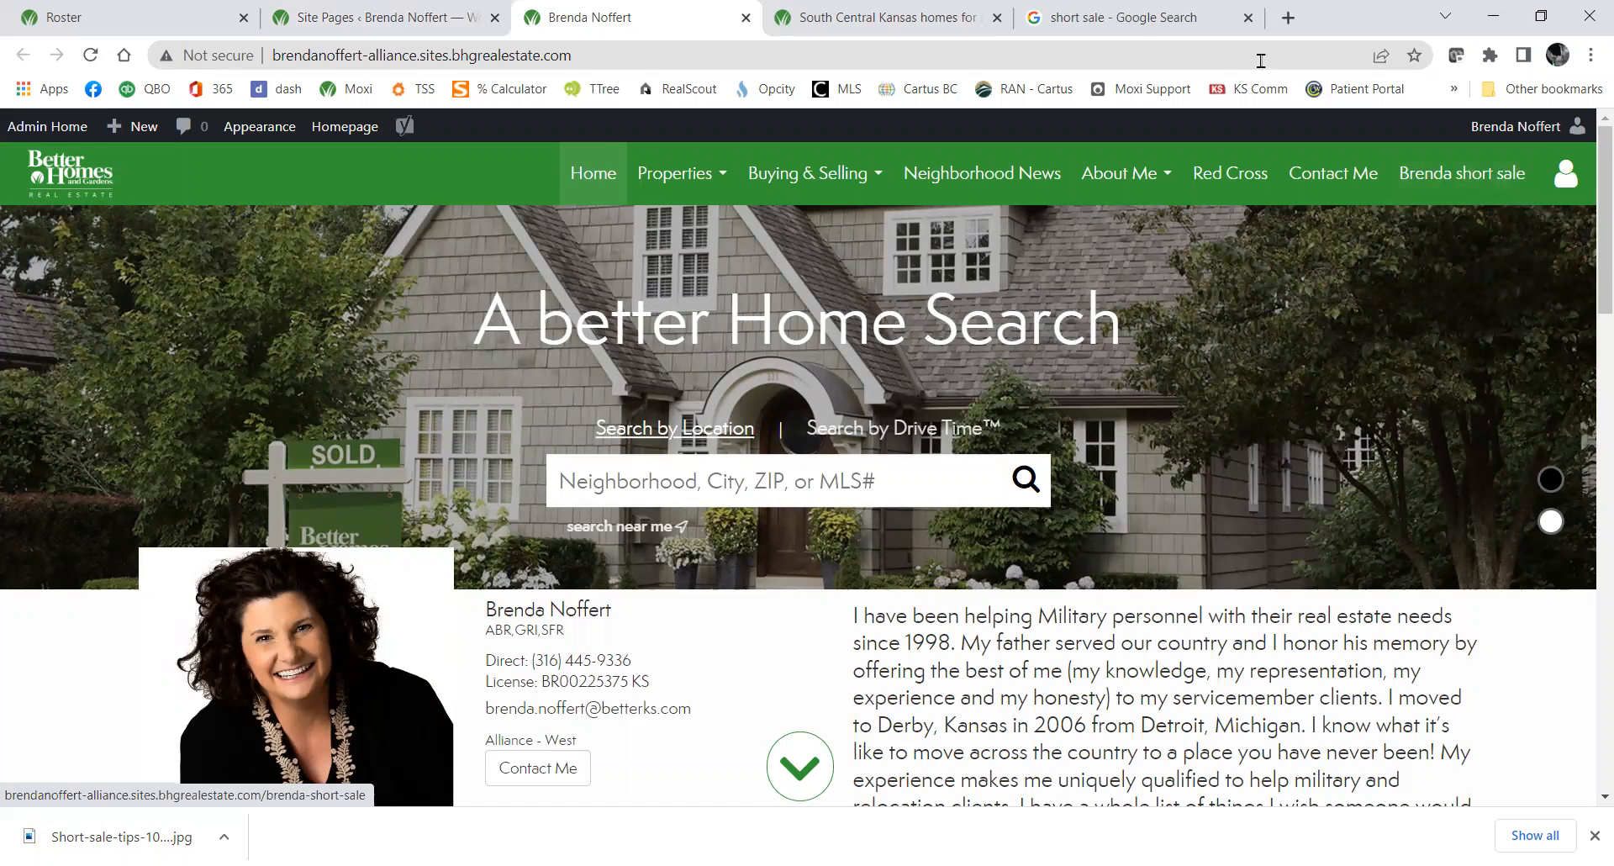
{"action": "left_click", "coordinate": [746, 18]}
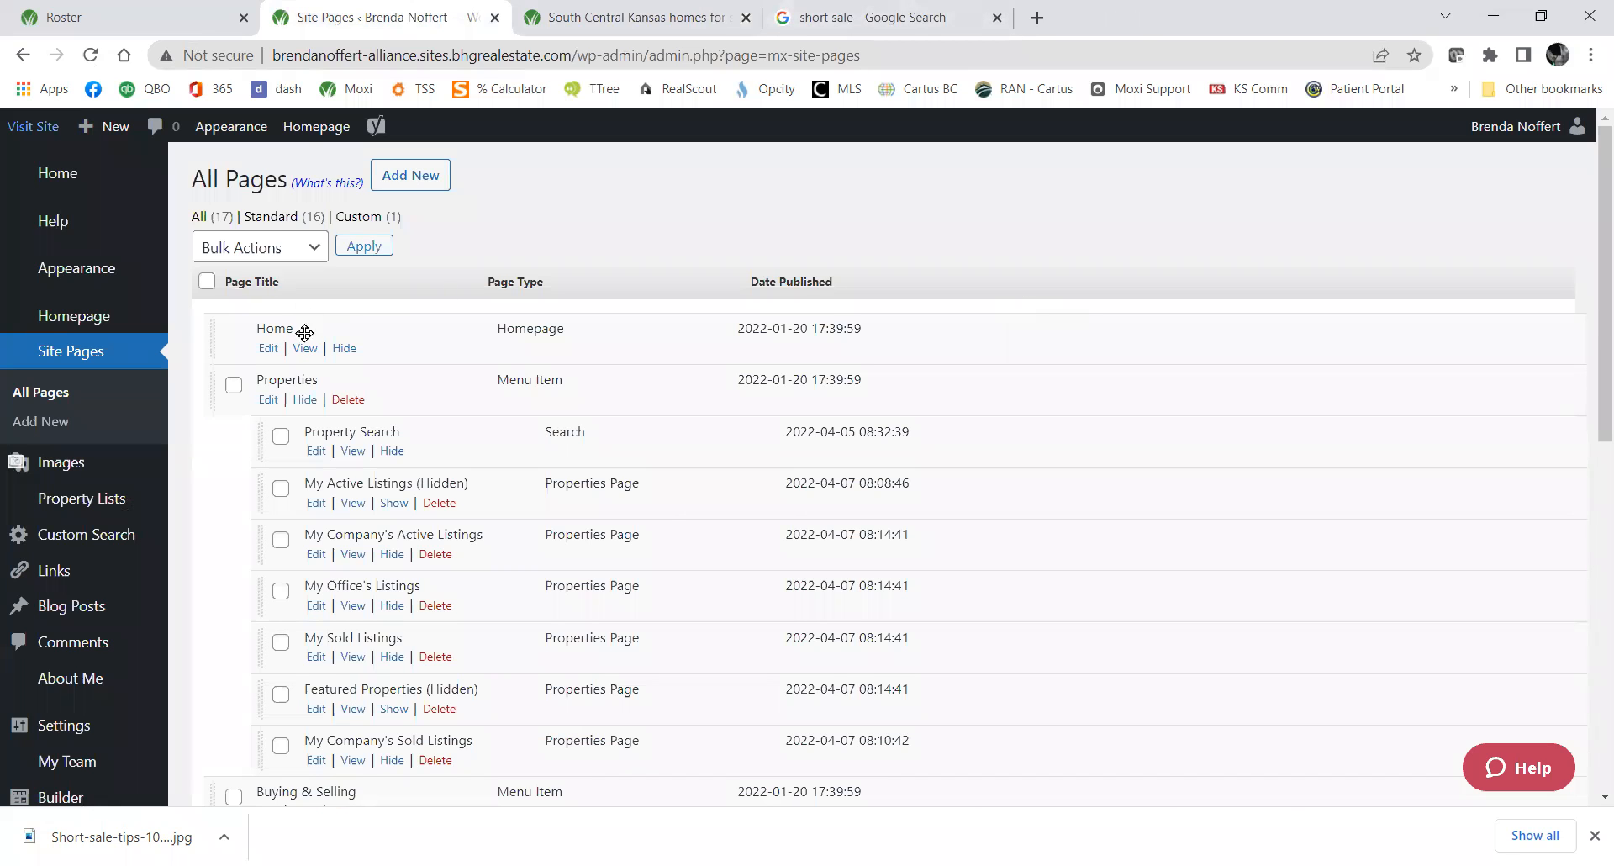
Move the short sale custom page up the page list to directly above Red Cross.
{"action": "scroll", "coordinate": [308, 328], "scroll_direction": "down", "scroll_amount": 8}
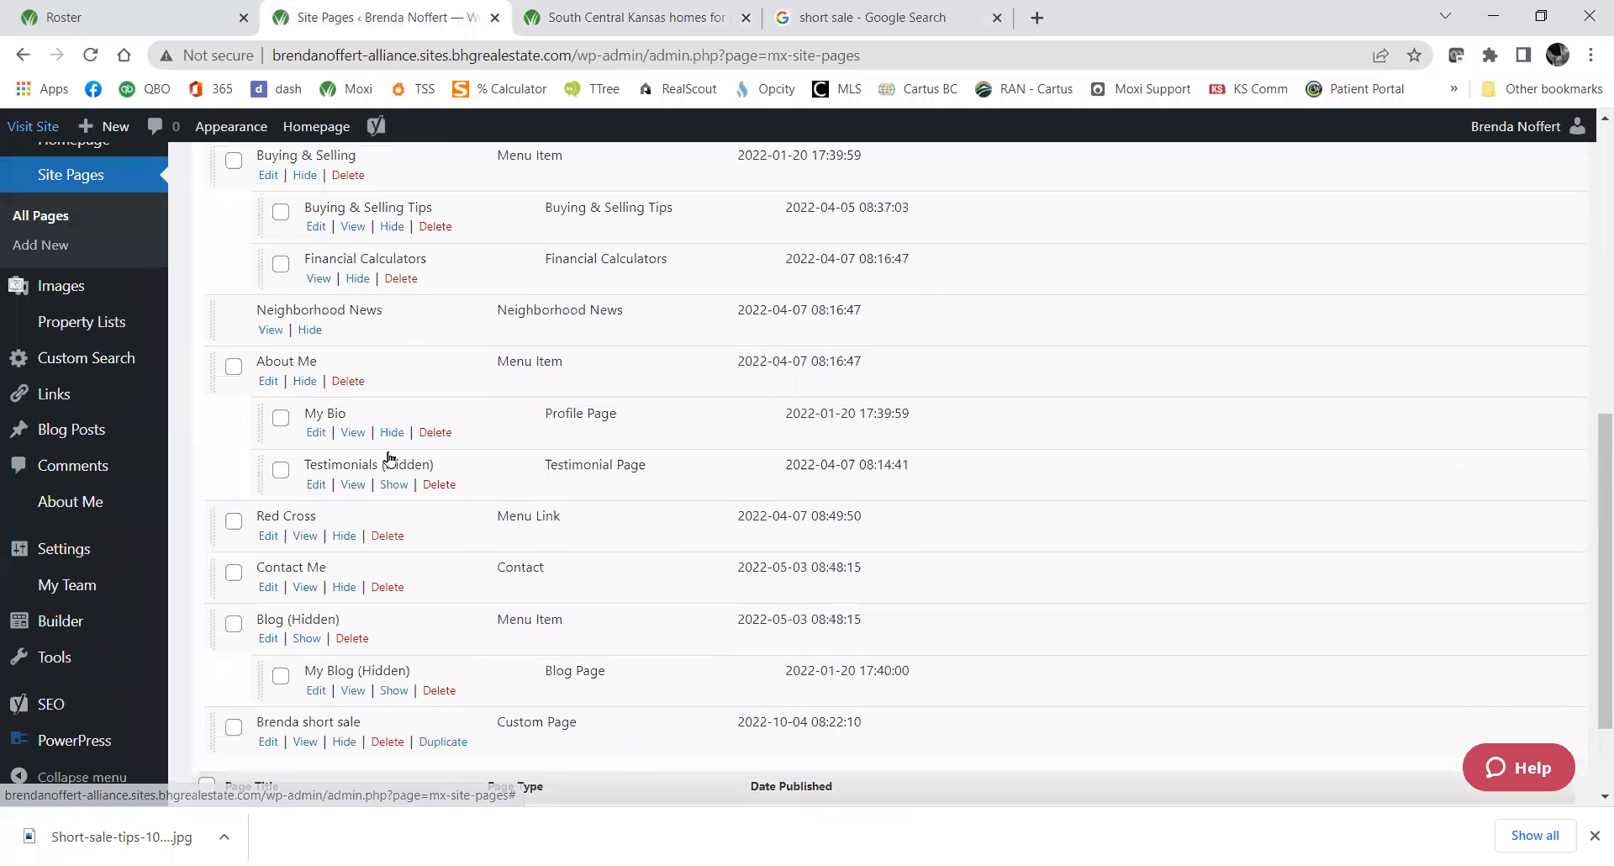
{"action": "scroll", "coordinate": [375, 458], "scroll_direction": "down", "scroll_amount": 2}
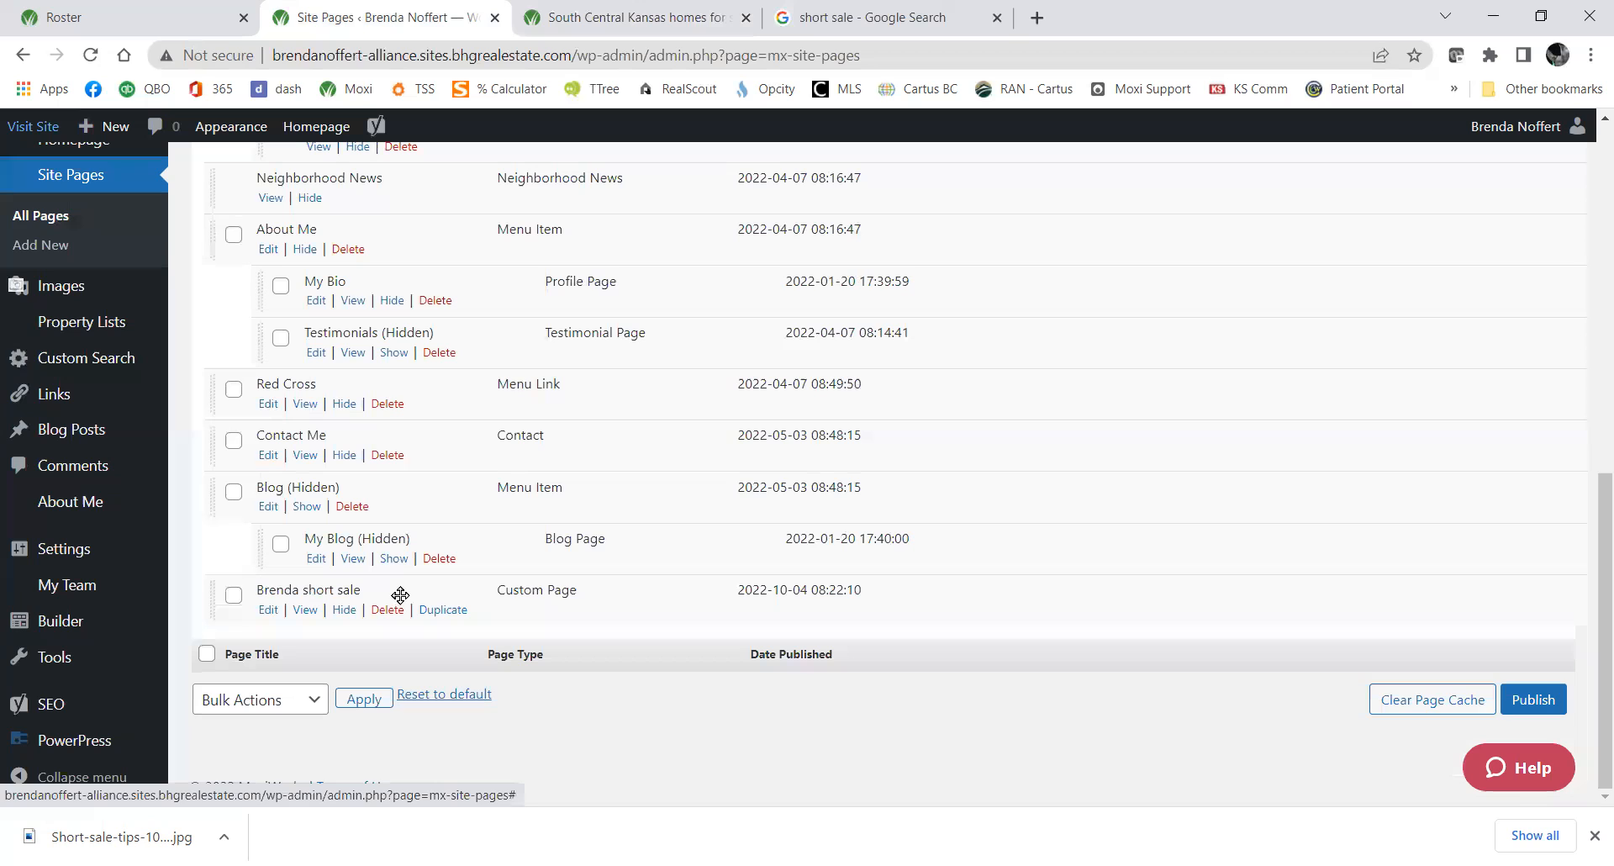
{"action": "scroll", "coordinate": [400, 595], "scroll_direction": "up", "scroll_amount": 1}
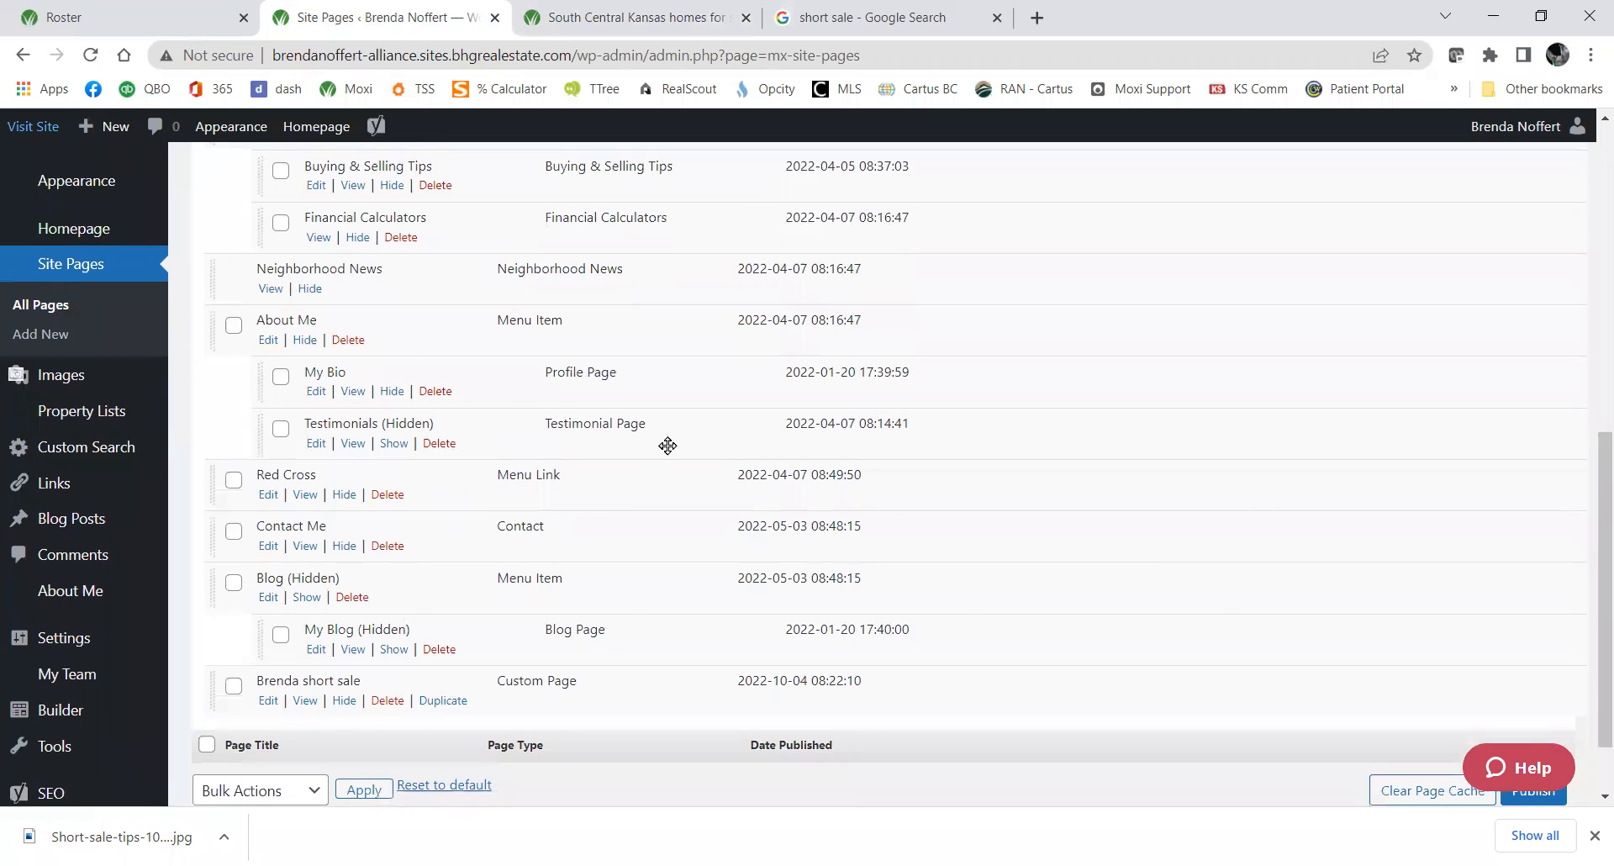
{"action": "scroll", "coordinate": [667, 443], "scroll_direction": "down", "scroll_amount": 1}
{"action": "scroll", "coordinate": [884, 316], "scroll_direction": "up", "scroll_amount": 5}
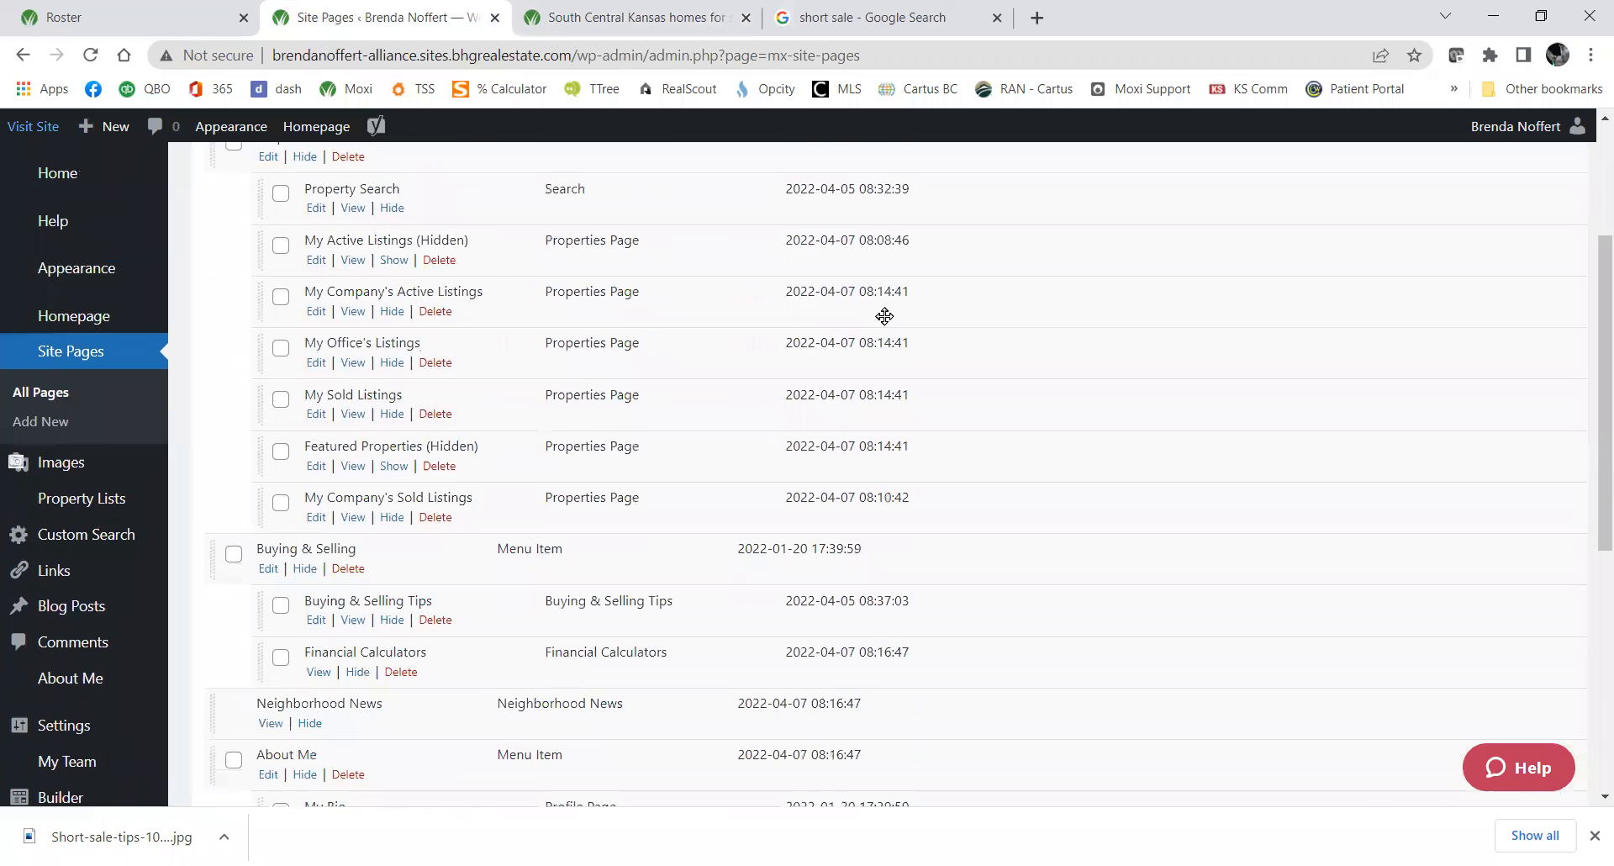
{"action": "scroll", "coordinate": [847, 382], "scroll_direction": "down", "scroll_amount": 5}
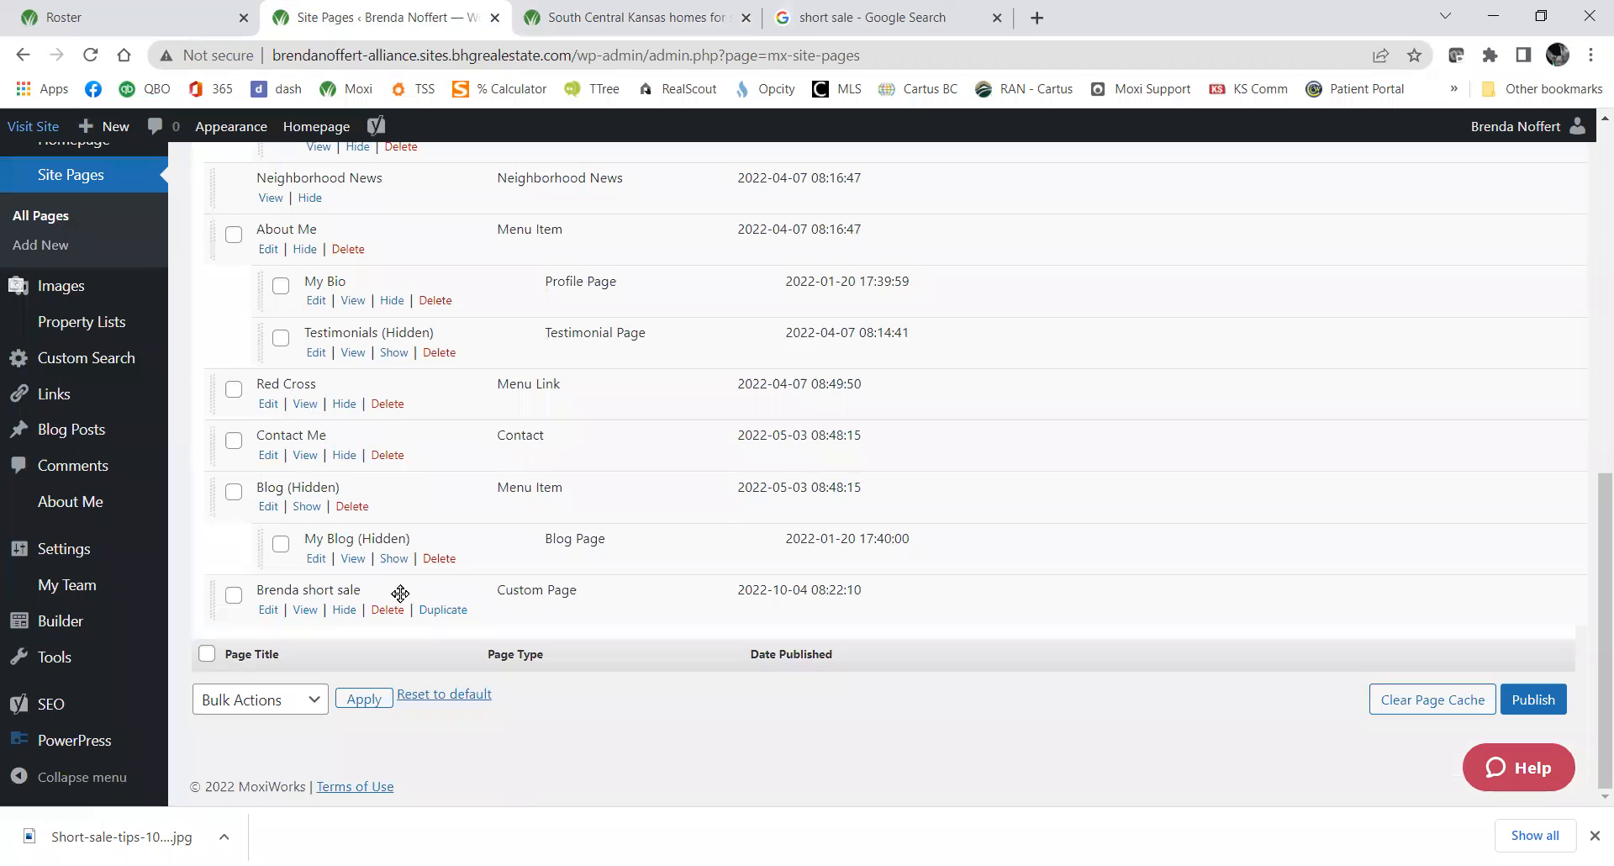
{"action": "left_click_drag", "start_coordinate": [400, 593], "coordinate": [390, 388]}
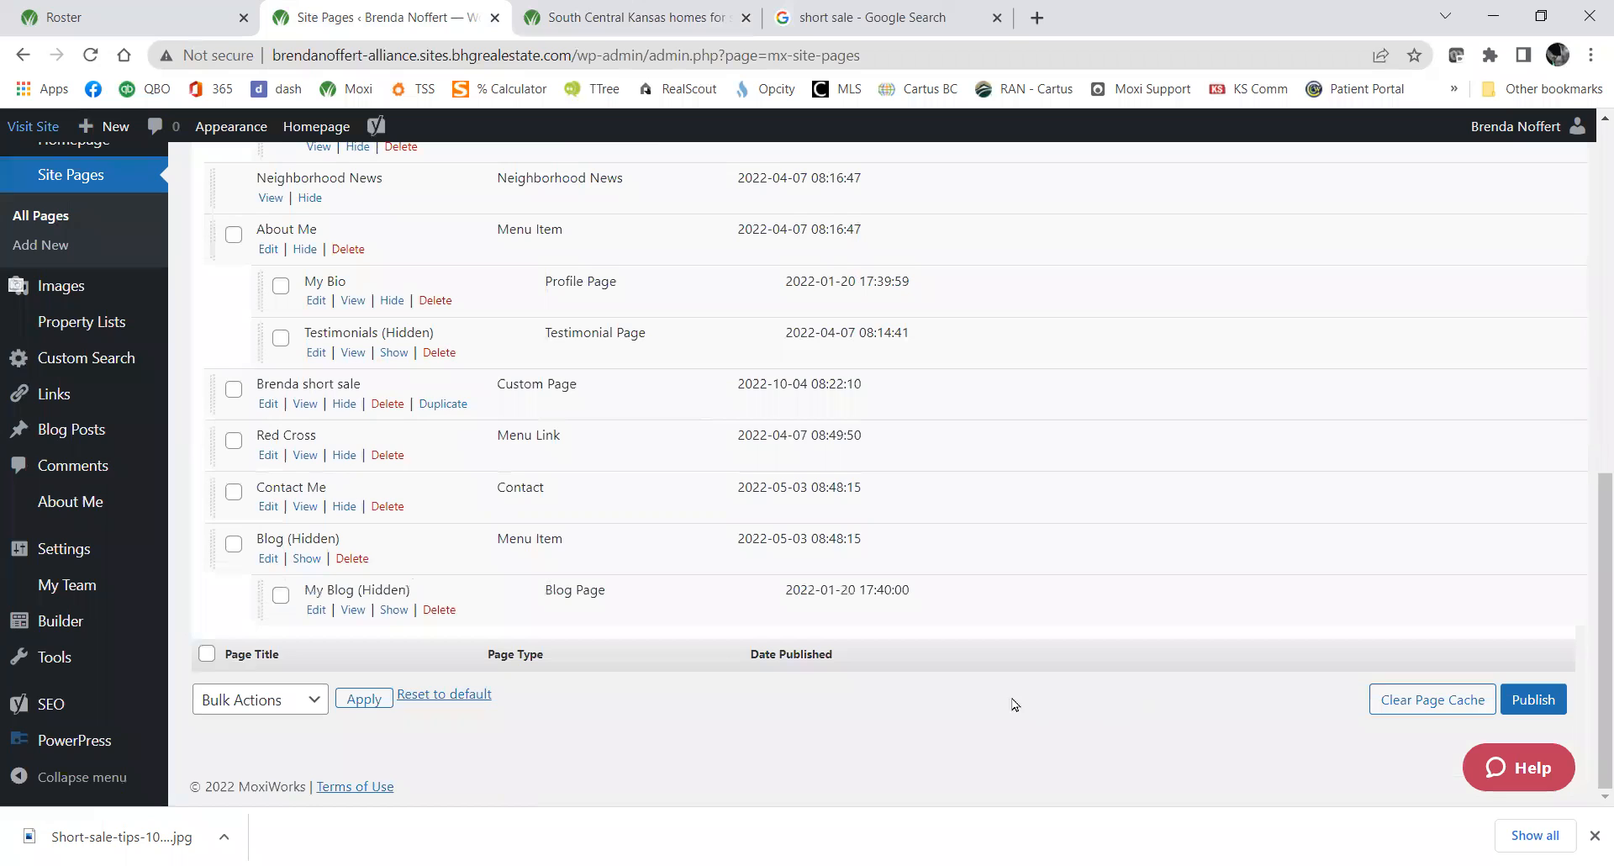
Review the order of menu items and subpages across the whole page list.
{"action": "scroll", "coordinate": [1012, 696], "scroll_direction": "up", "scroll_amount": 7}
{"action": "scroll", "coordinate": [1010, 696], "scroll_direction": "up", "scroll_amount": 2}
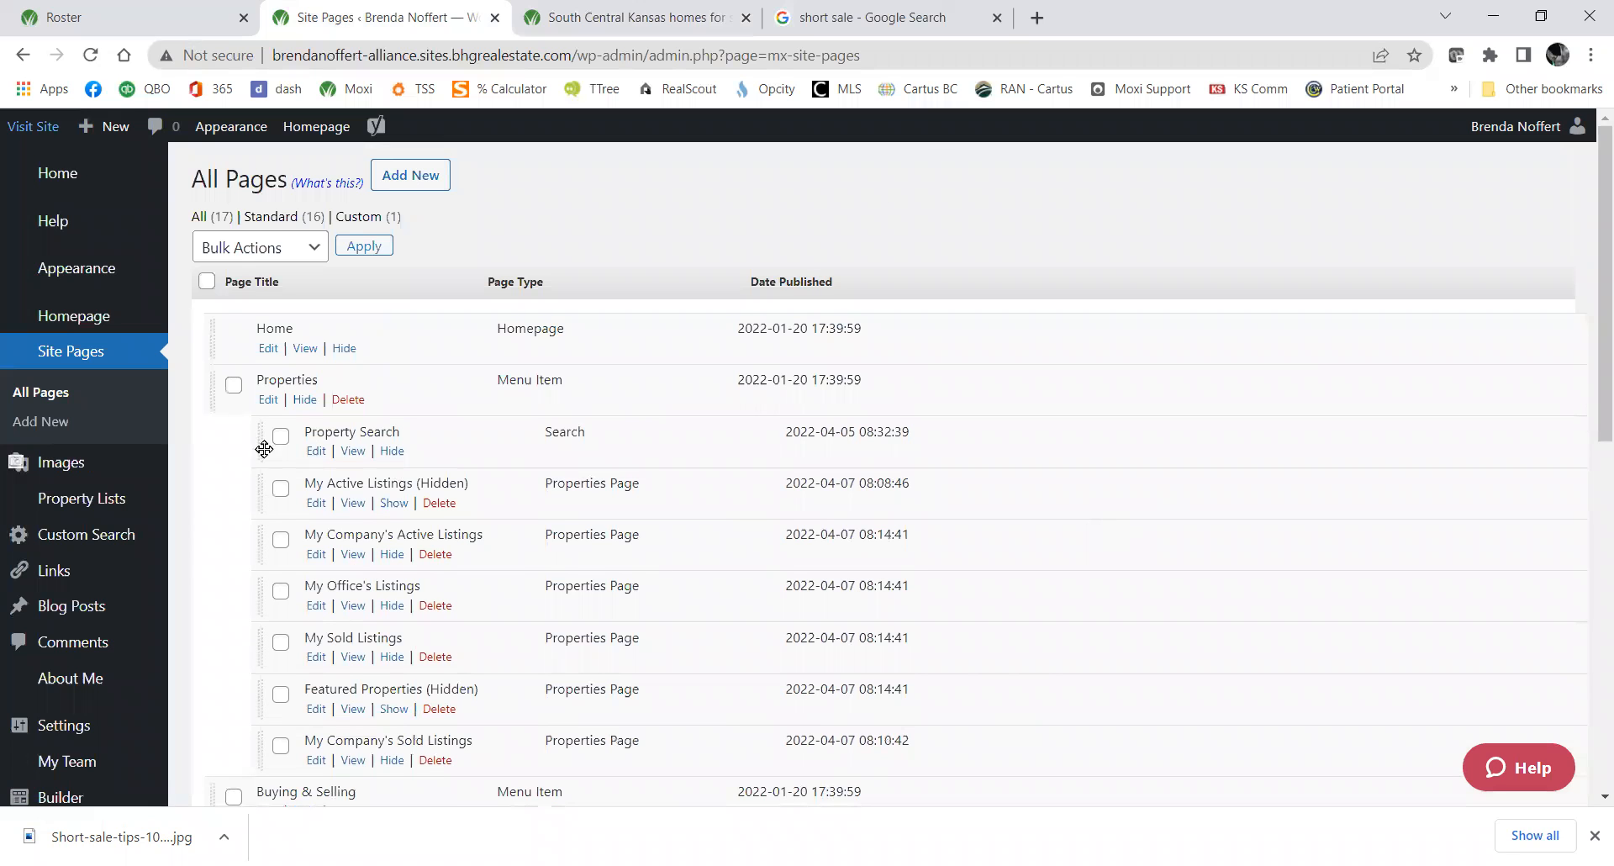
{"action": "scroll", "coordinate": [425, 526], "scroll_direction": "down", "scroll_amount": 4}
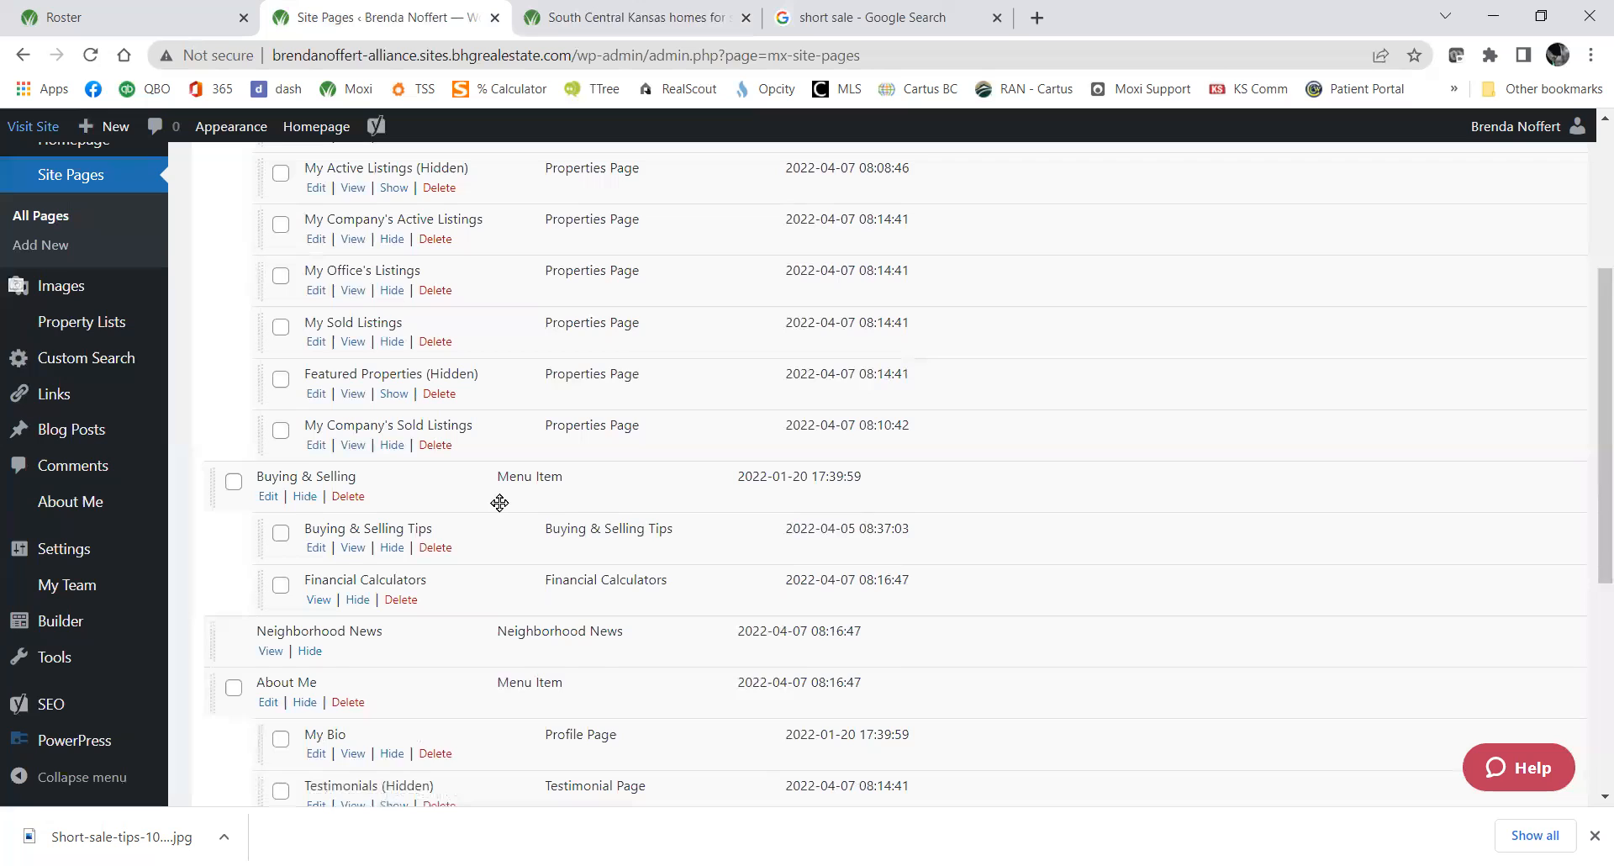
{"action": "scroll", "coordinate": [511, 631], "scroll_direction": "down", "scroll_amount": 1}
{"action": "scroll", "coordinate": [480, 613], "scroll_direction": "down", "scroll_amount": 1}
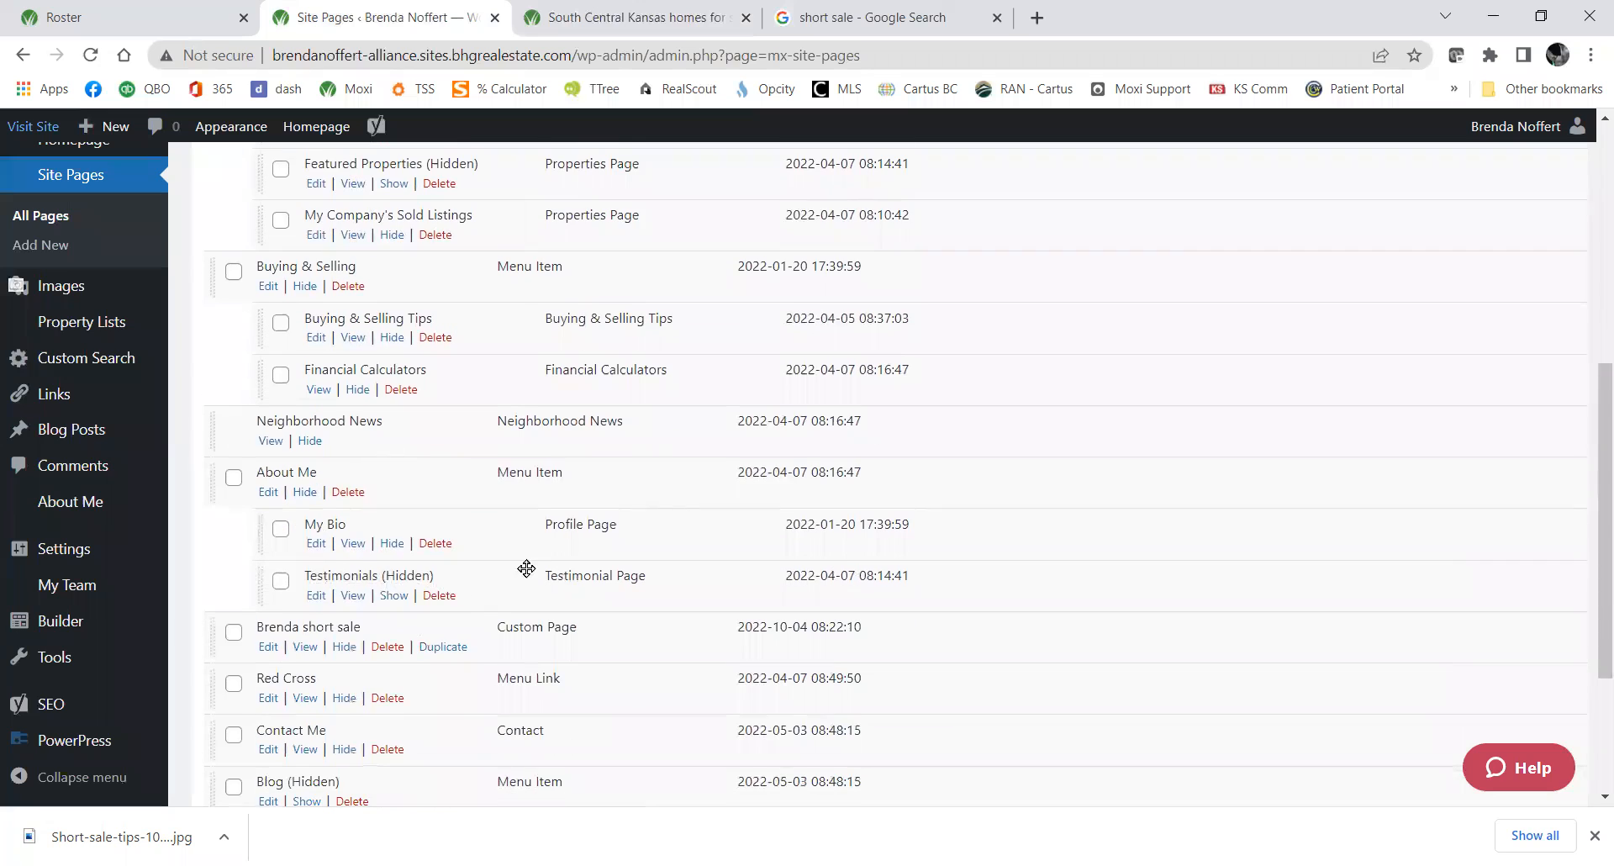
{"action": "scroll", "coordinate": [521, 562], "scroll_direction": "down", "scroll_amount": 2}
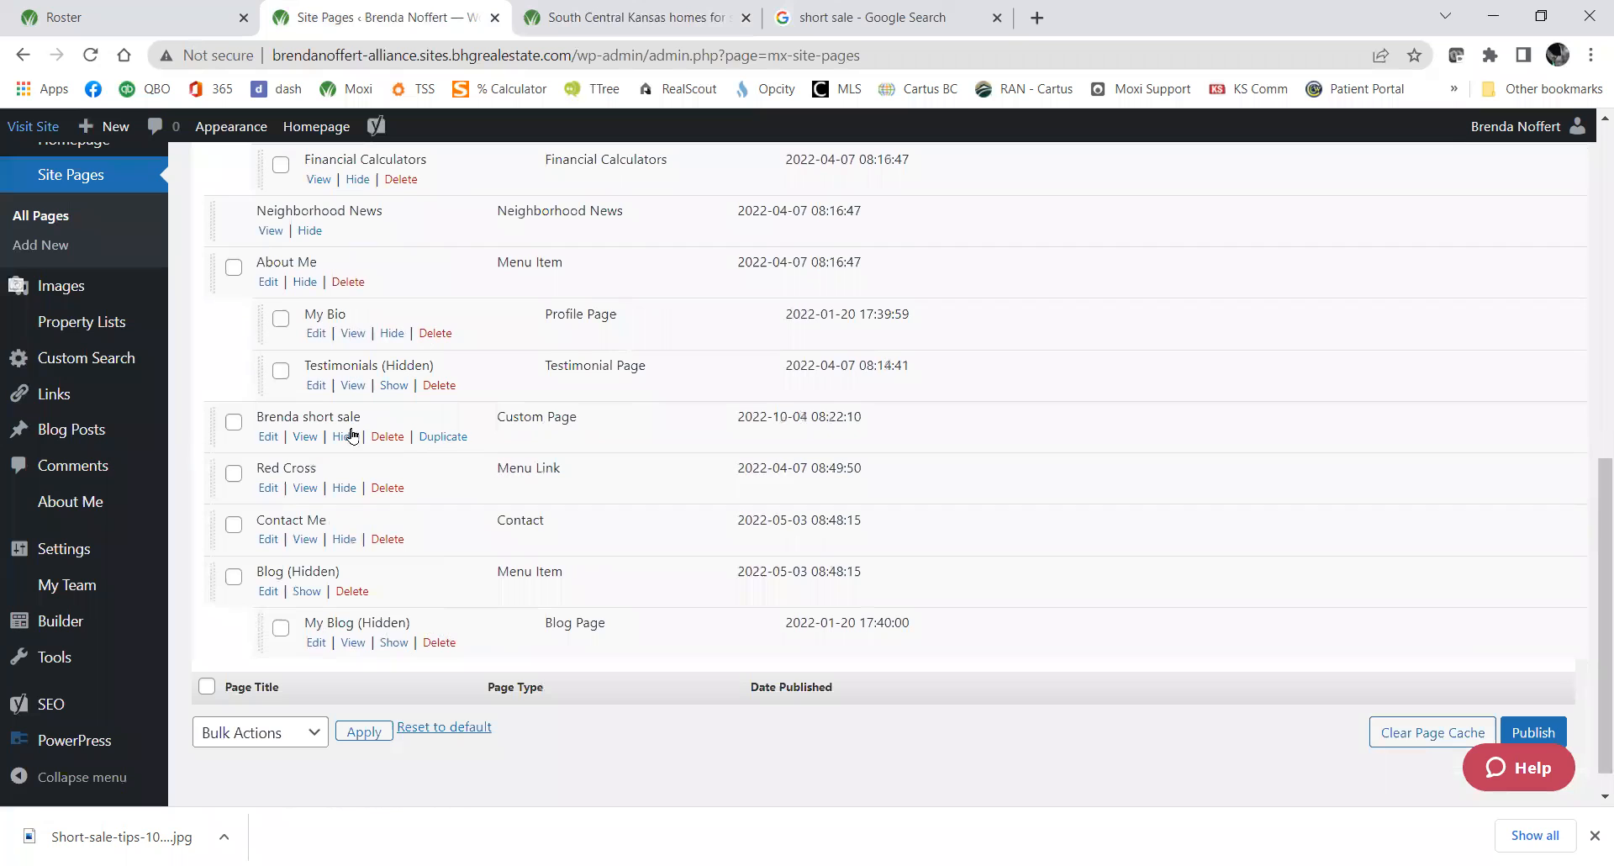
{"action": "scroll", "coordinate": [988, 548], "scroll_direction": "down", "scroll_amount": 1}
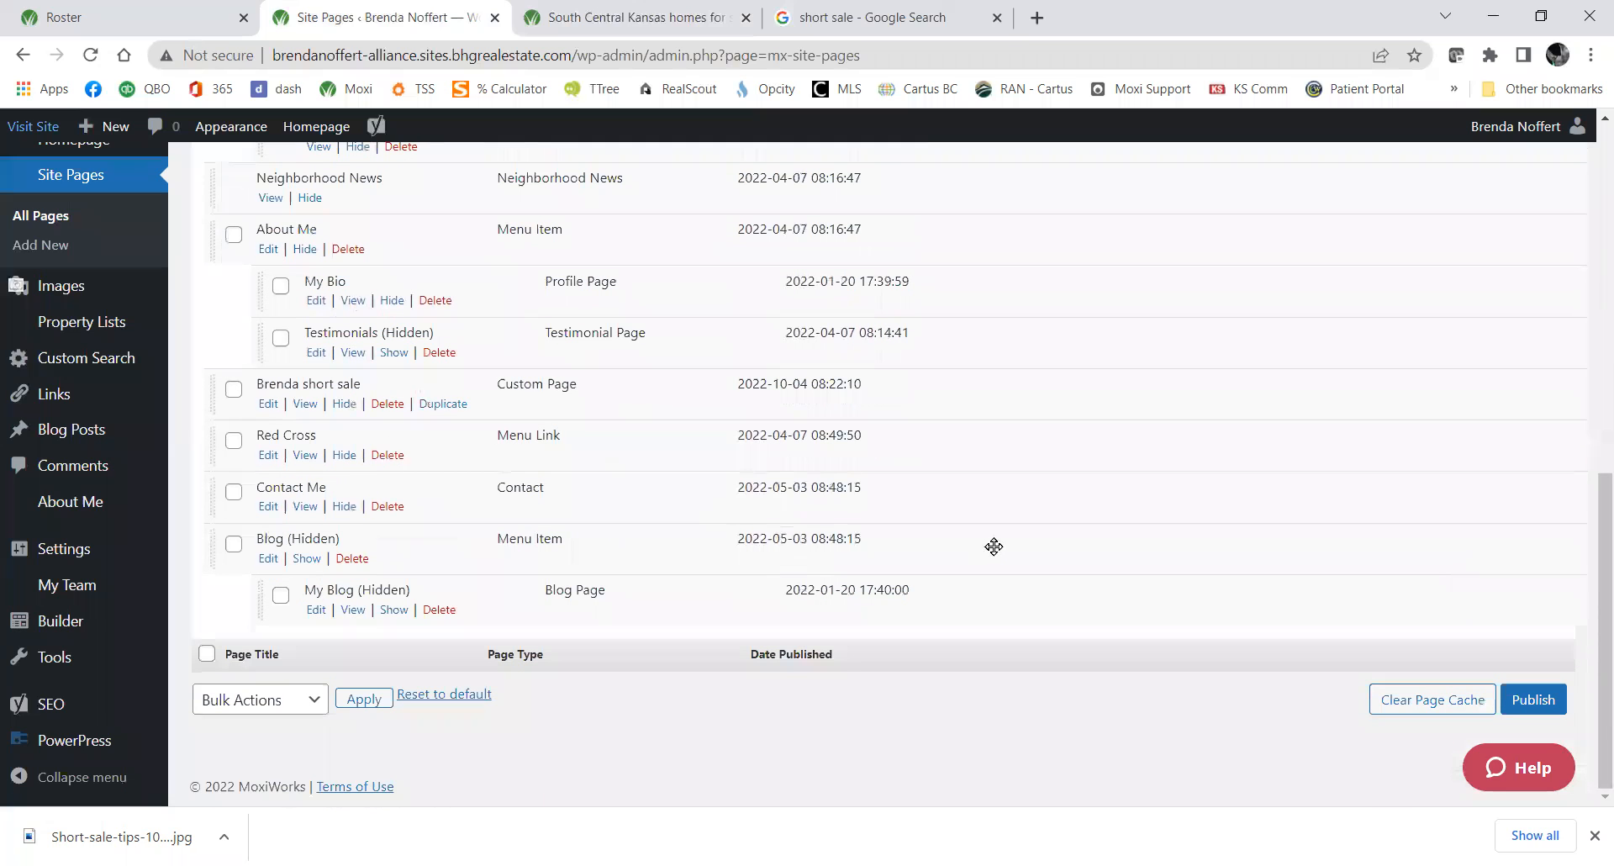
Publish the updated page order and view the short sale page from the live site's navigation menu.
{"action": "left_click", "coordinate": [1550, 699]}
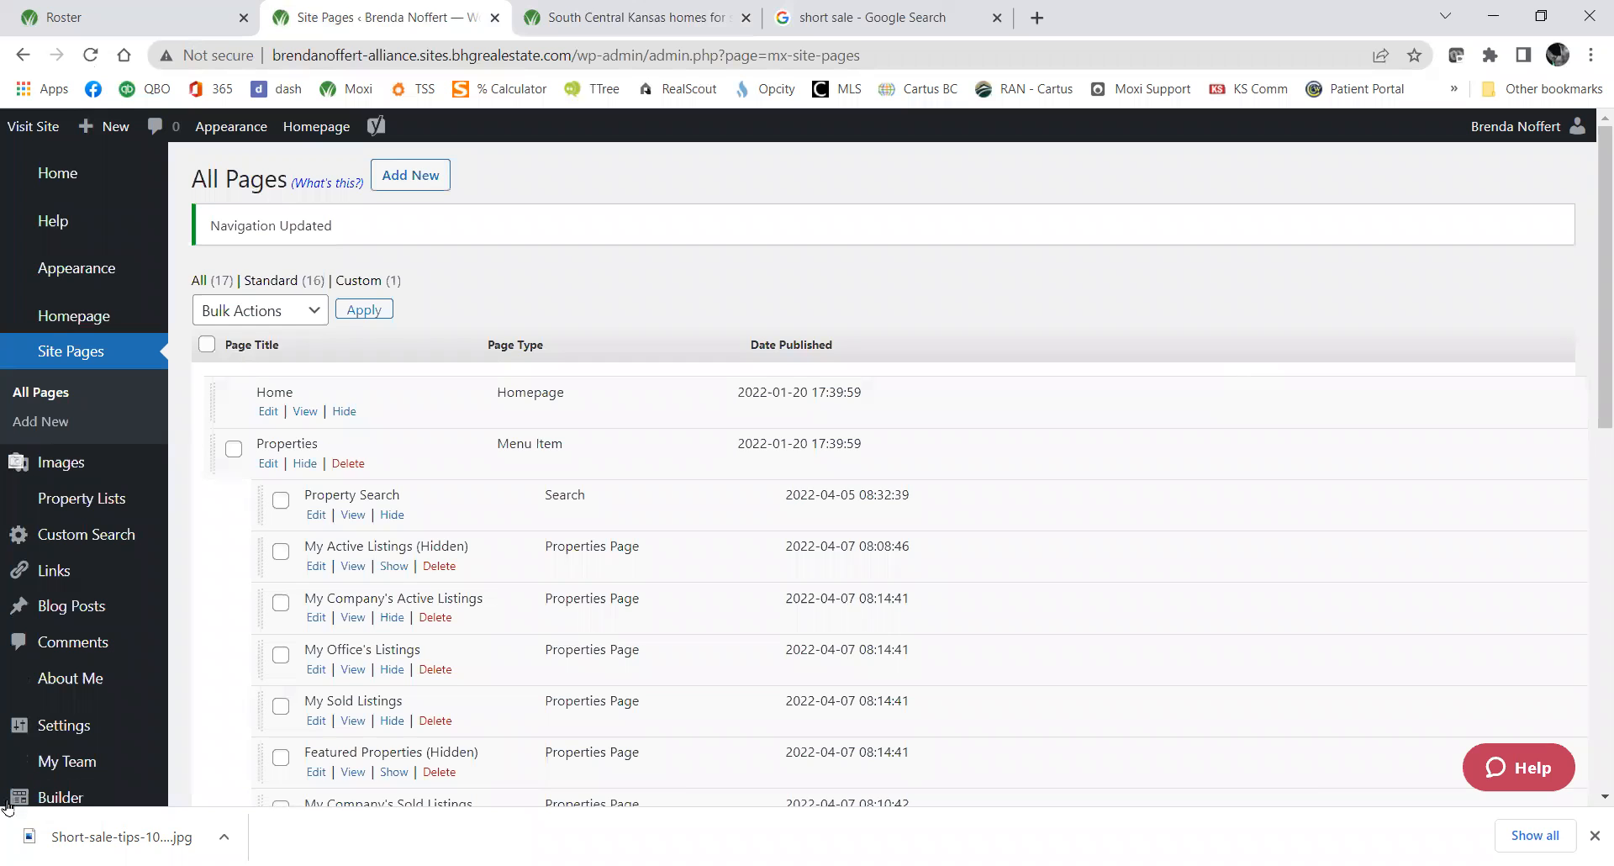
{"action": "left_click", "coordinate": [25, 130]}
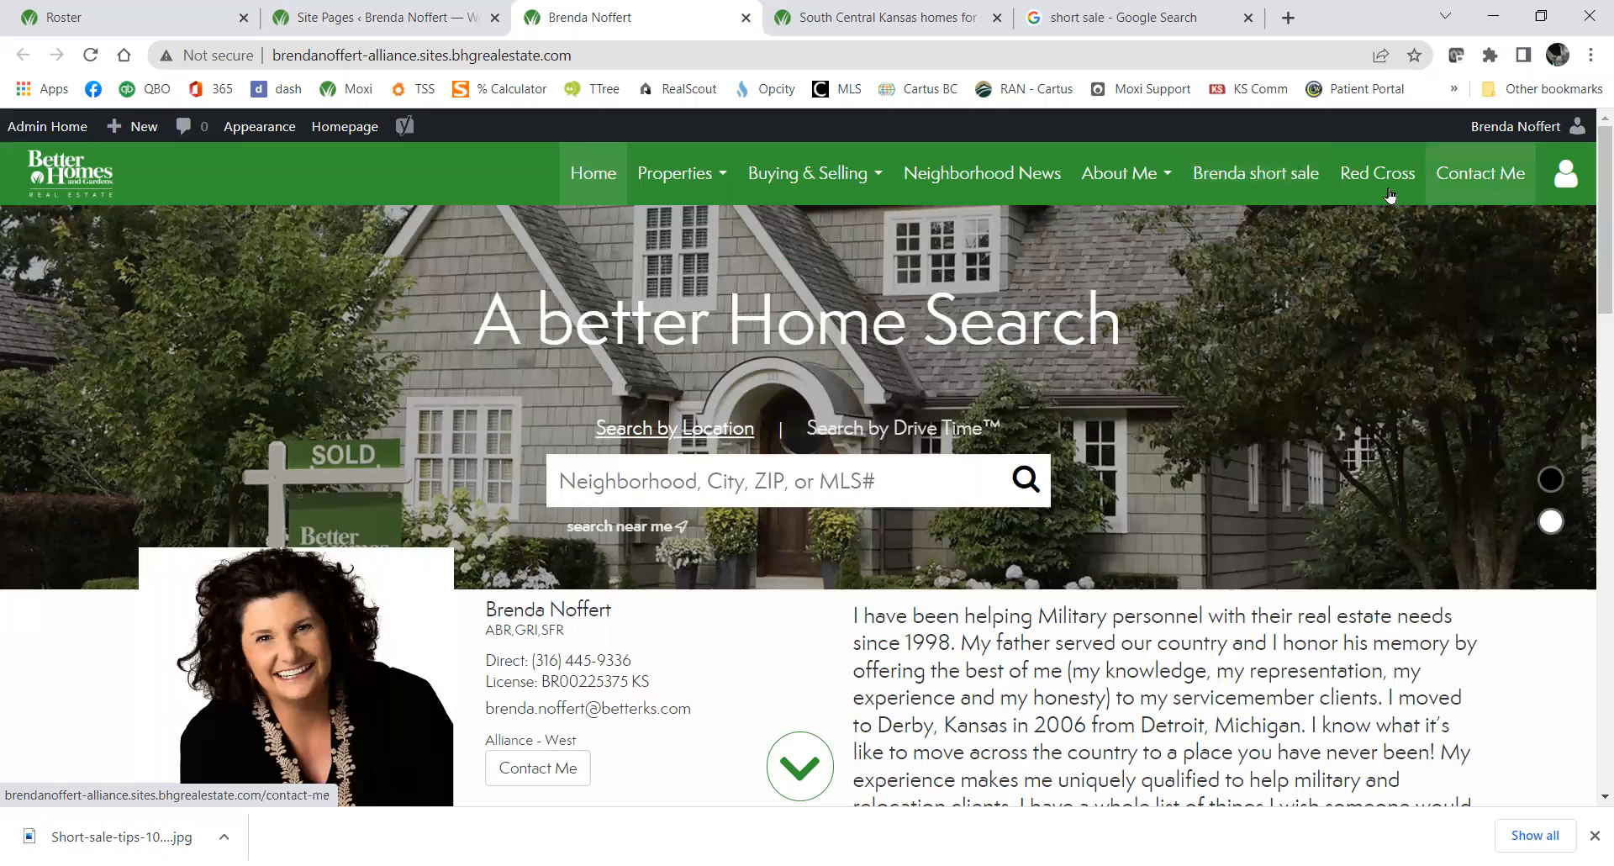
{"action": "left_click", "coordinate": [1223, 173]}
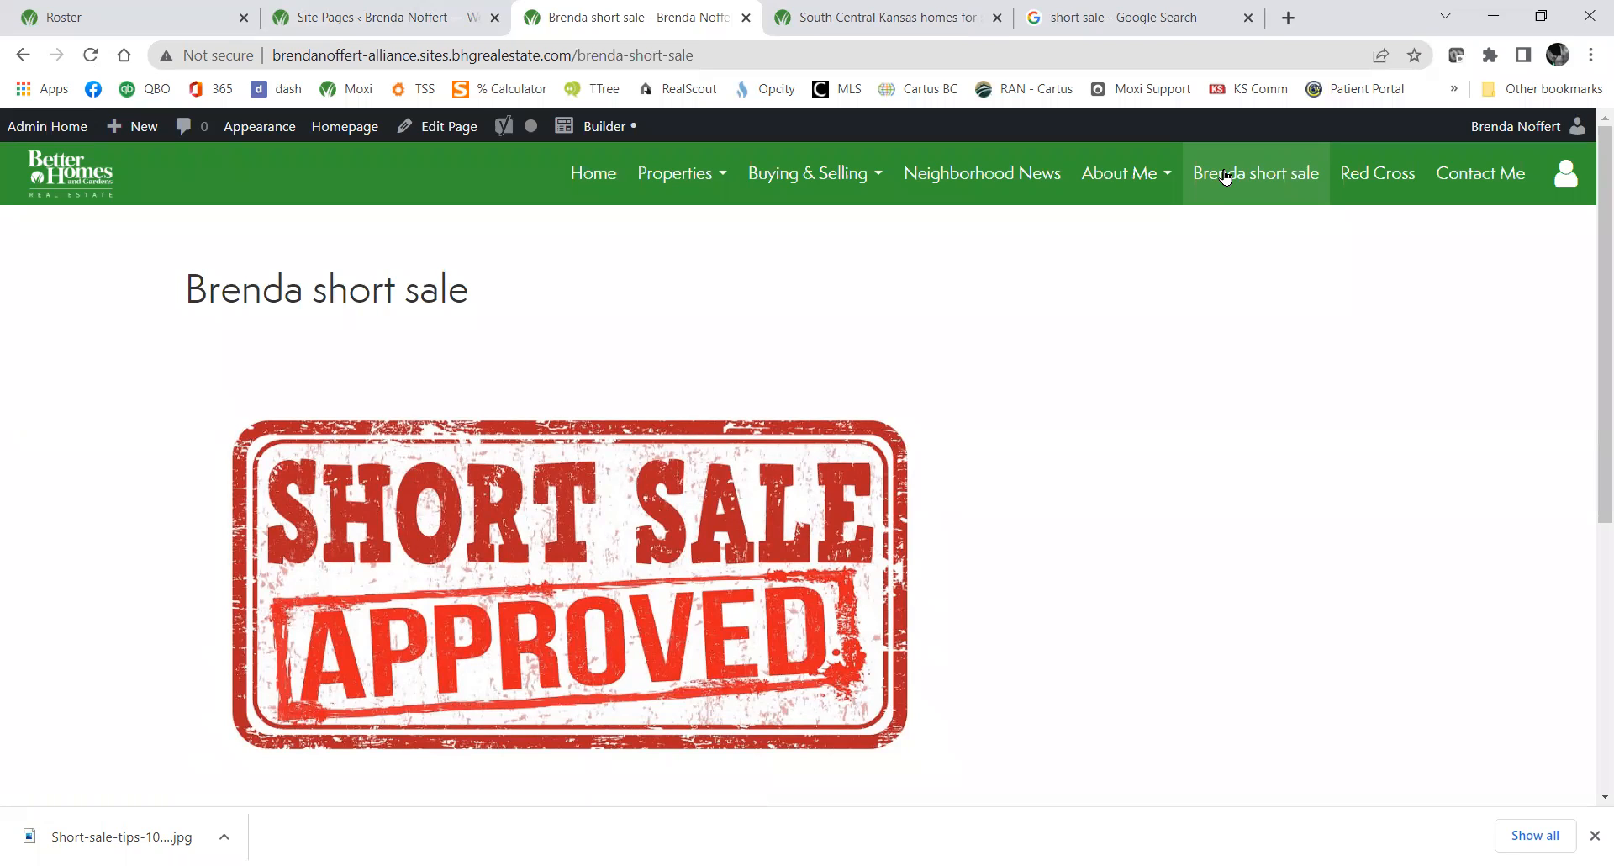
{"action": "left_click", "coordinate": [752, 21]}
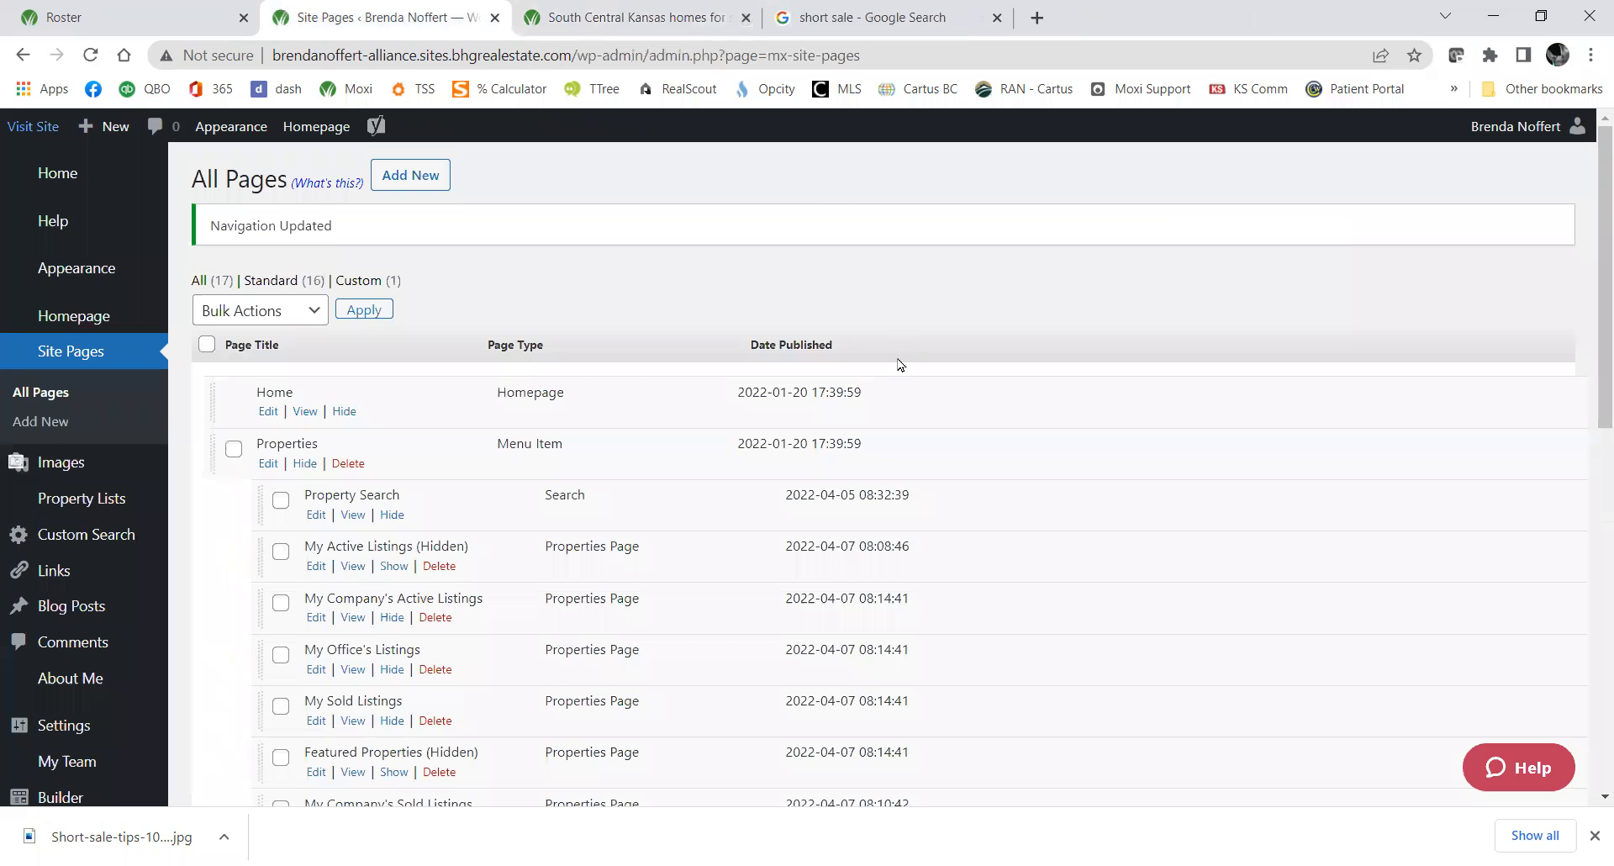
Open the live site again and check which subpages its Buying & Selling menu contains.
{"action": "scroll", "coordinate": [891, 364], "scroll_direction": "down", "scroll_amount": 4}
{"action": "scroll", "coordinate": [757, 517], "scroll_direction": "down", "scroll_amount": 4}
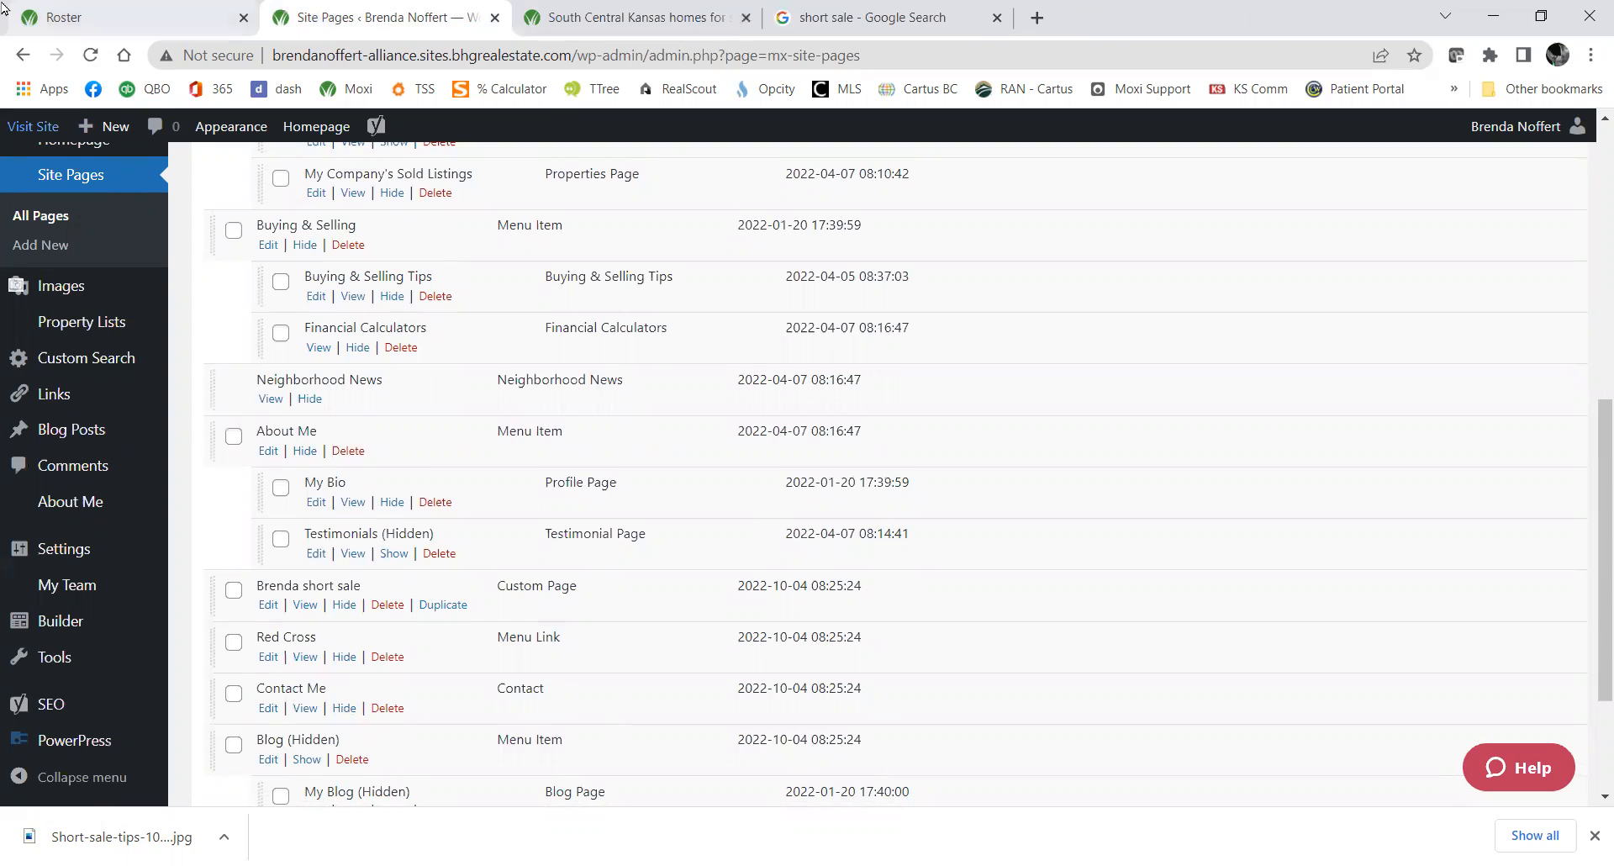
{"action": "left_click", "coordinate": [34, 128]}
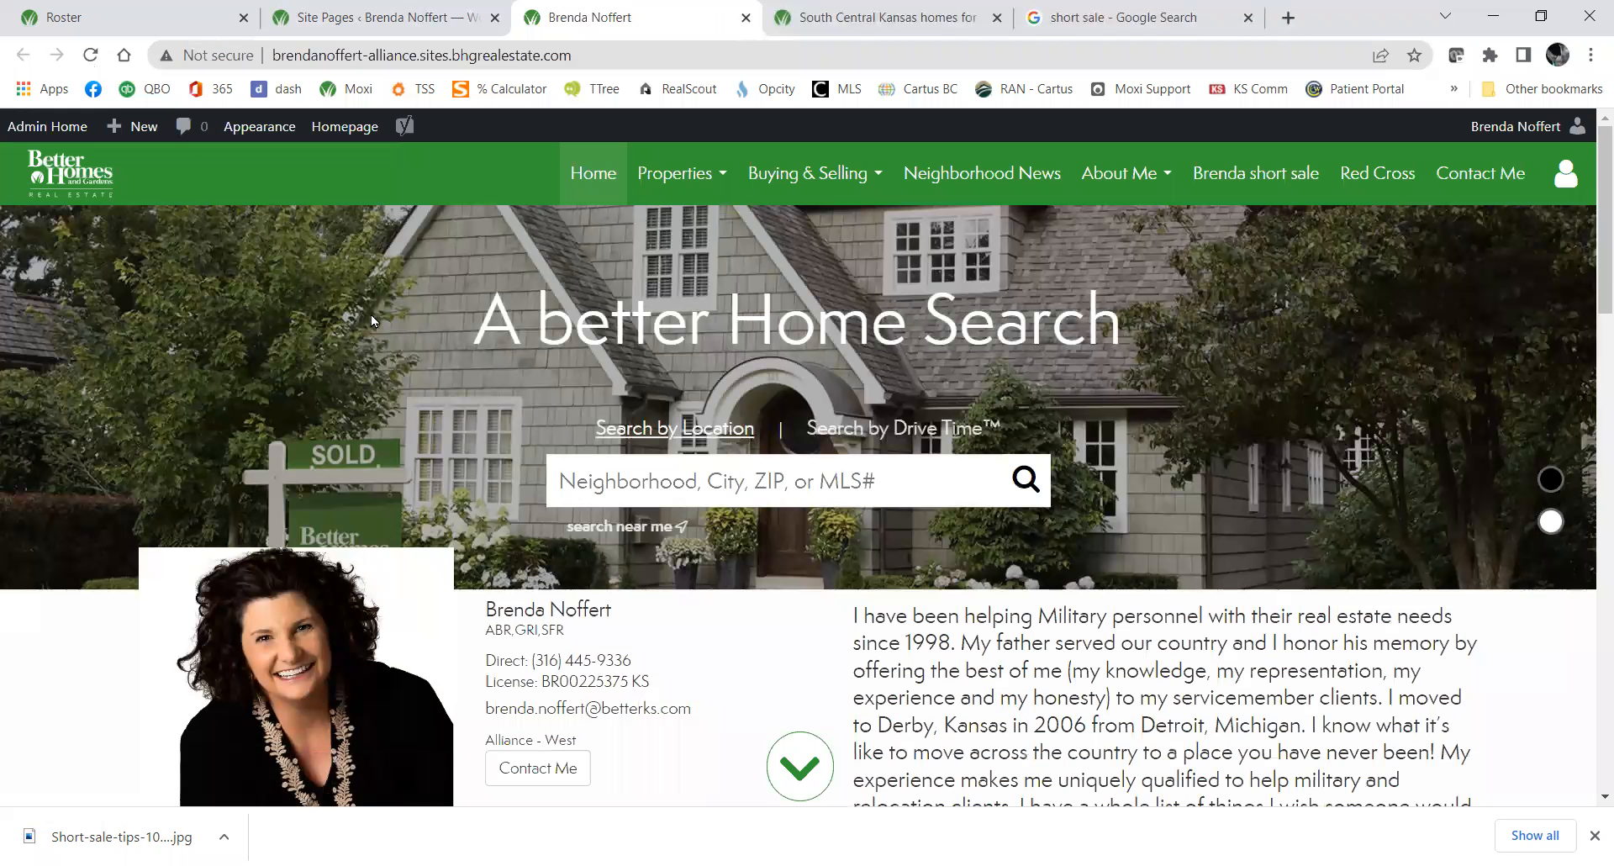
{"action": "left_click", "coordinate": [878, 177]}
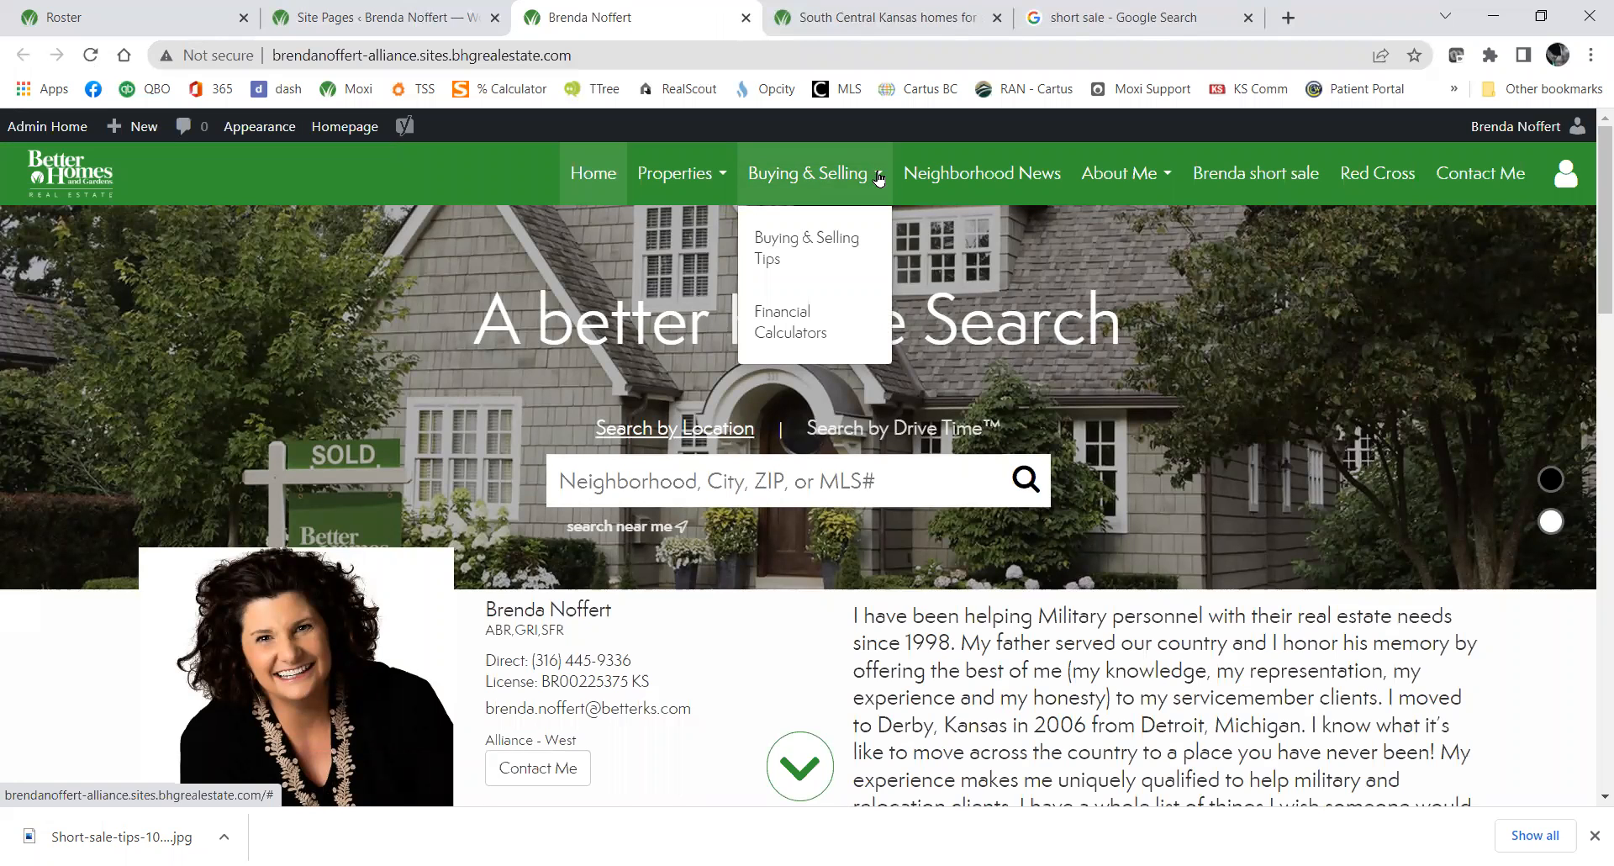
Move the short sale page under Buying & Selling, between Buying & Selling Tips and Financial Calculators, and publish the navigation.
{"action": "left_click", "coordinate": [402, 15]}
{"action": "scroll", "coordinate": [711, 278], "scroll_direction": "down", "scroll_amount": 4}
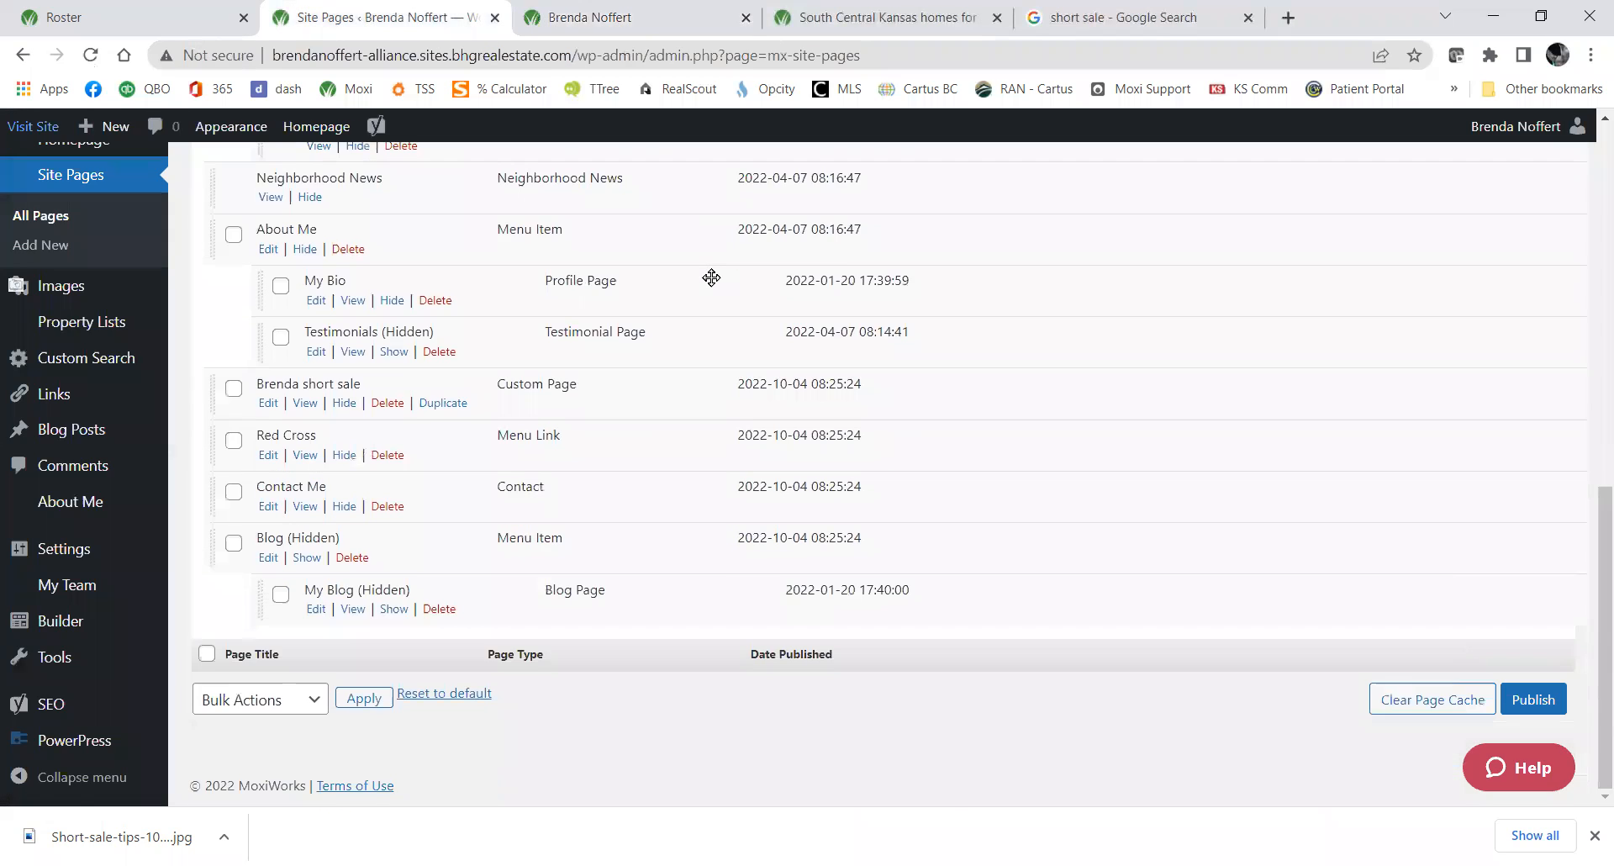
{"action": "scroll", "coordinate": [714, 286], "scroll_direction": "up", "scroll_amount": 4}
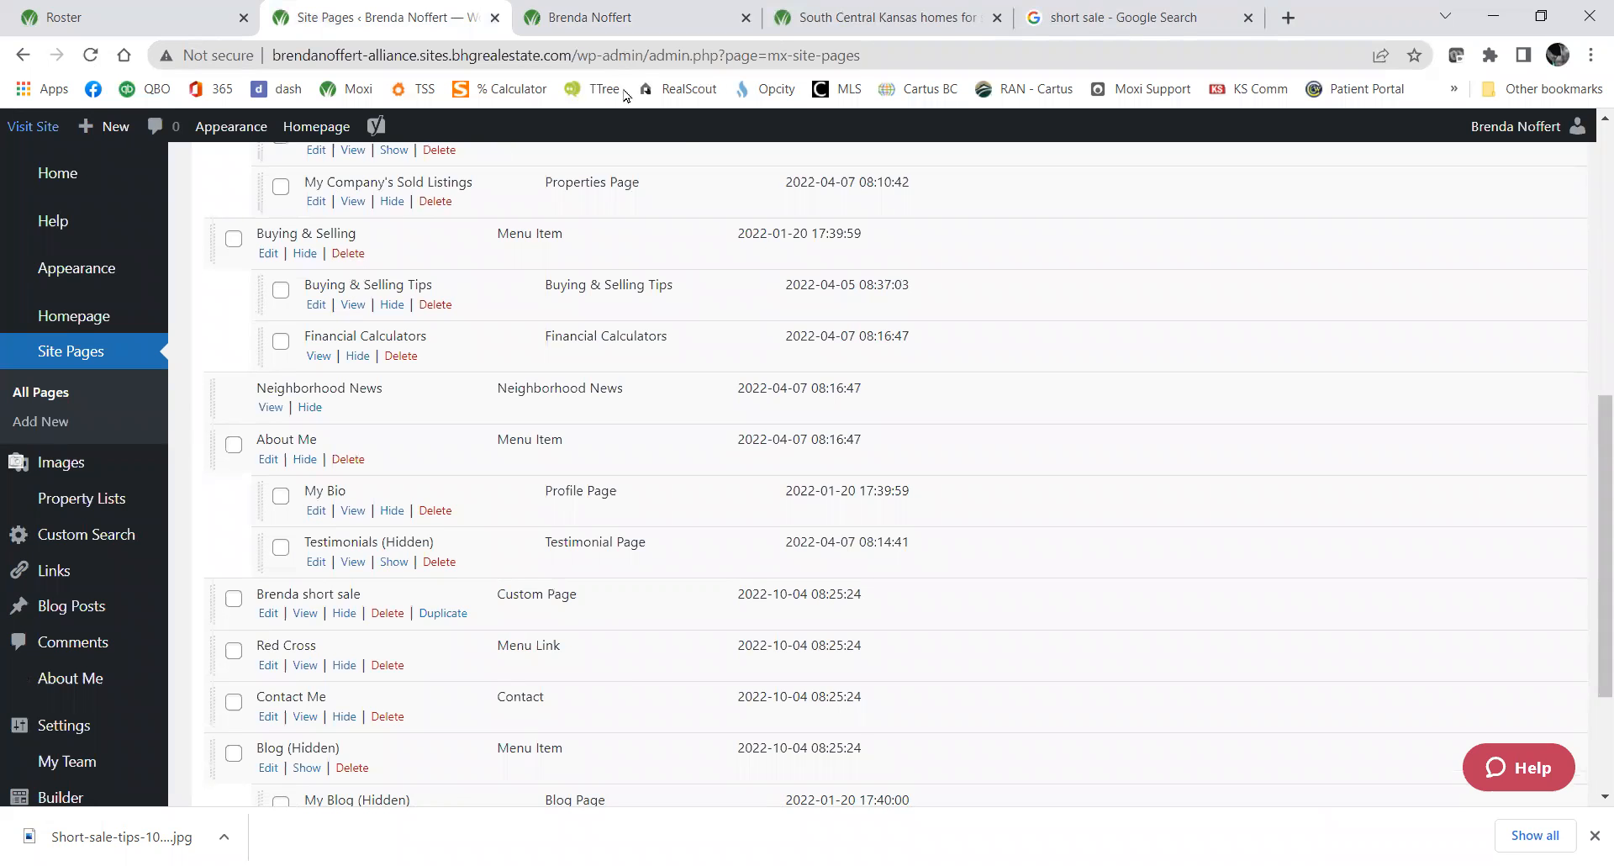
{"action": "scroll", "coordinate": [505, 538], "scroll_direction": "down", "scroll_amount": 2}
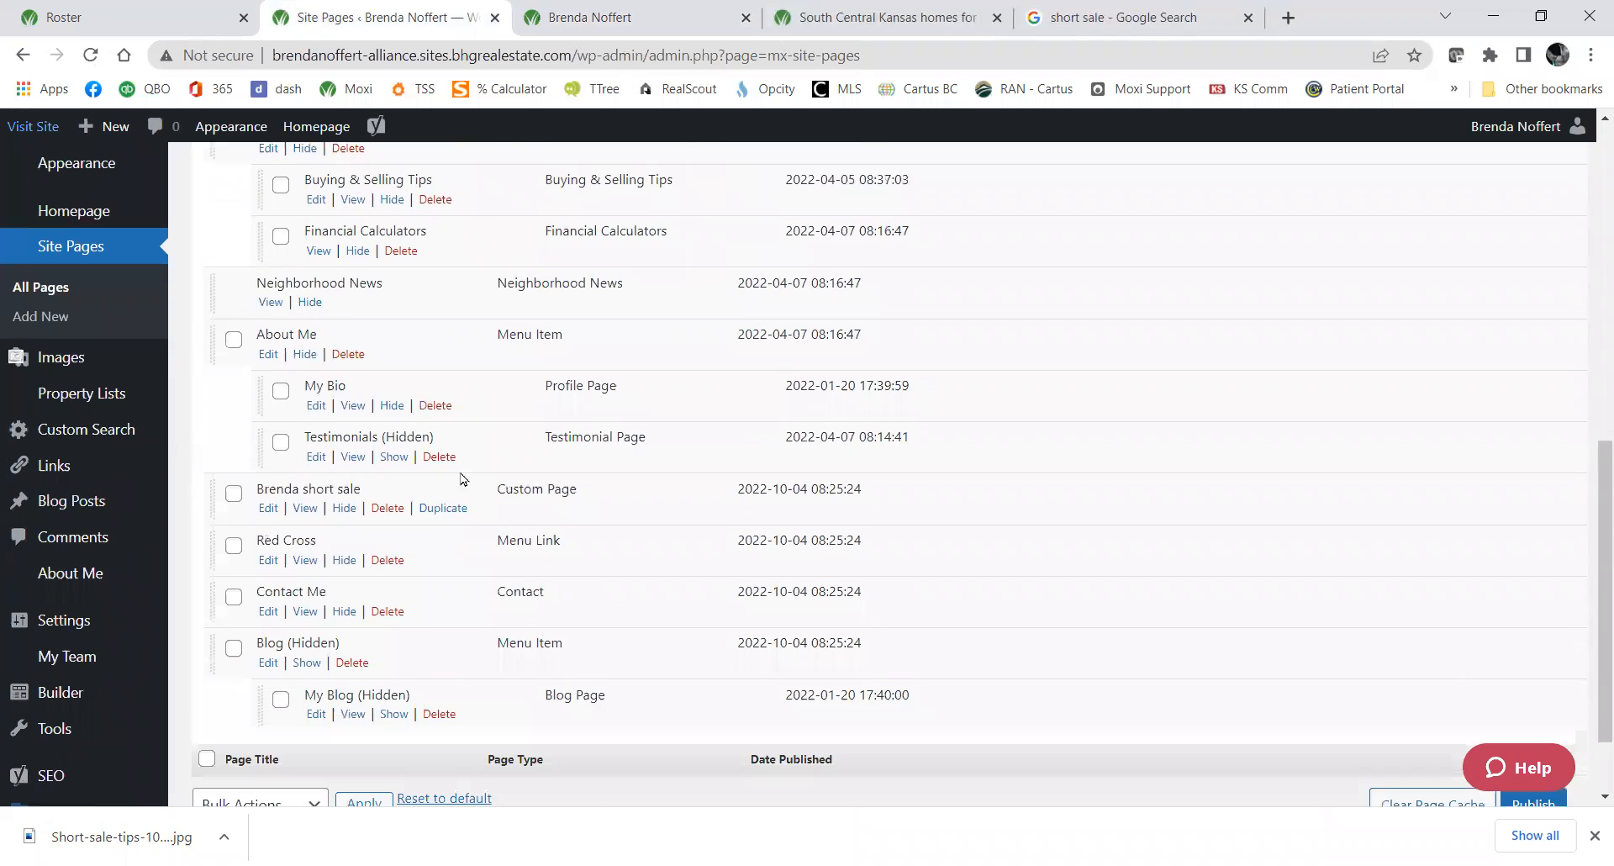
{"action": "scroll", "coordinate": [422, 505], "scroll_direction": "up", "scroll_amount": 2}
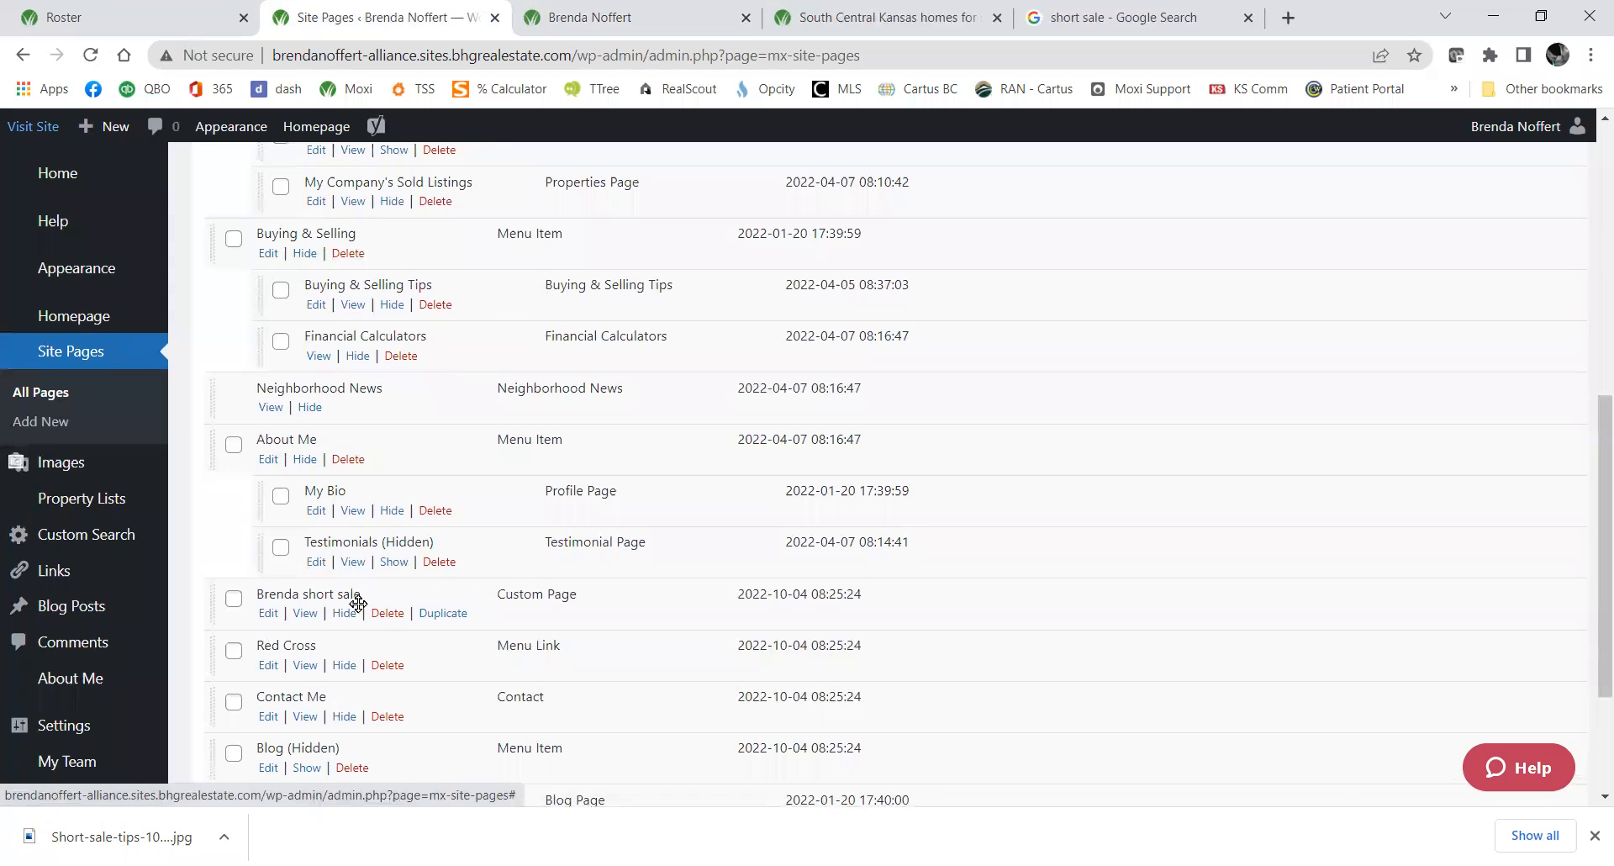
{"action": "left_click_drag", "start_coordinate": [348, 595], "coordinate": [398, 339]}
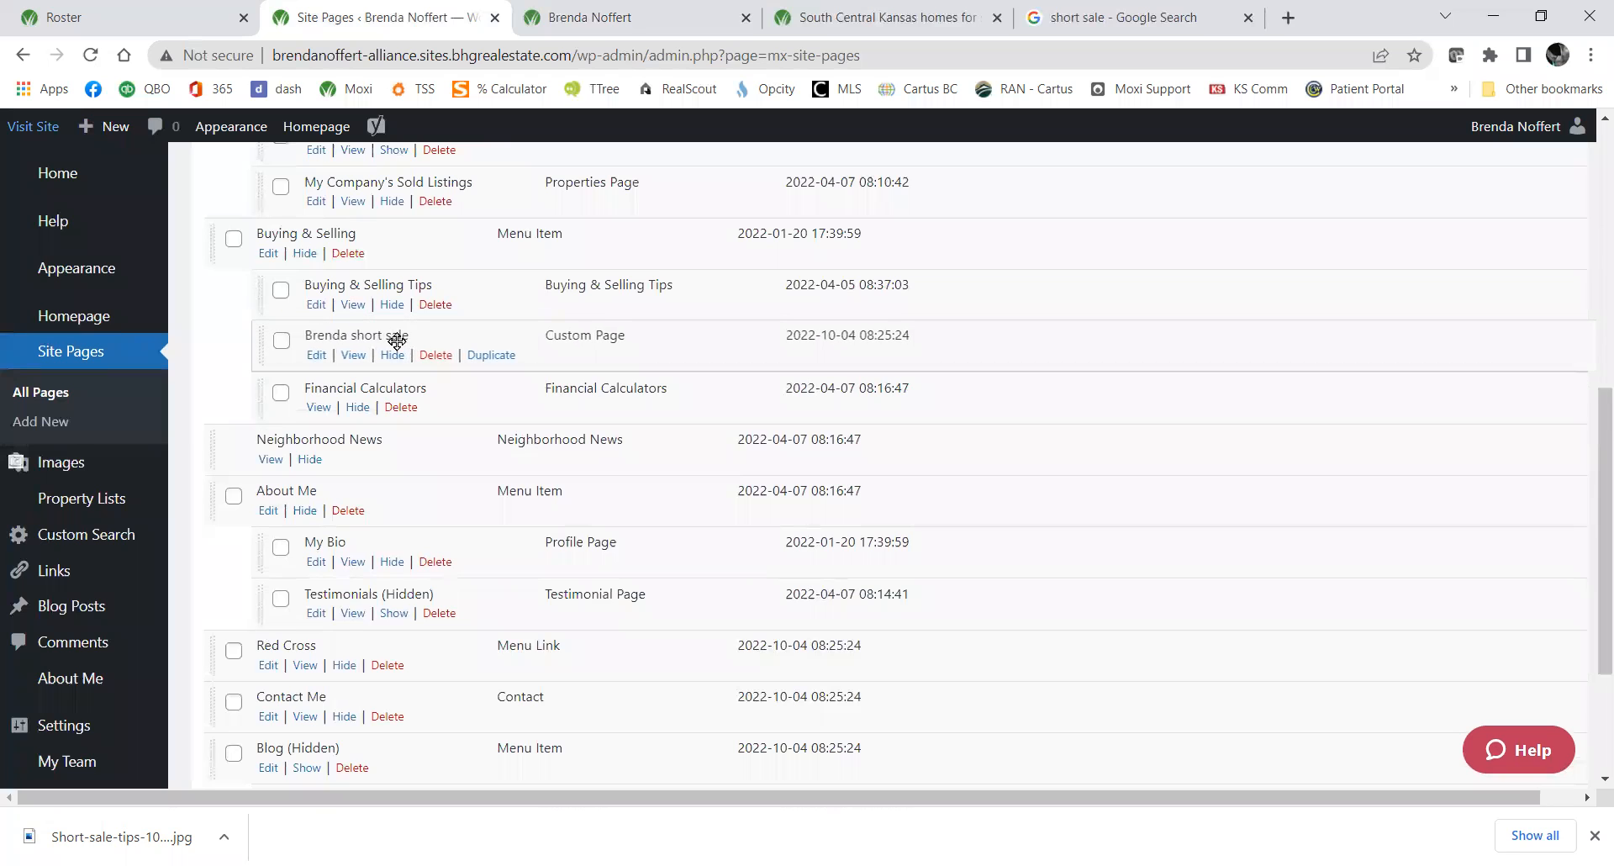
{"action": "scroll", "coordinate": [1359, 532], "scroll_direction": "down", "scroll_amount": 1}
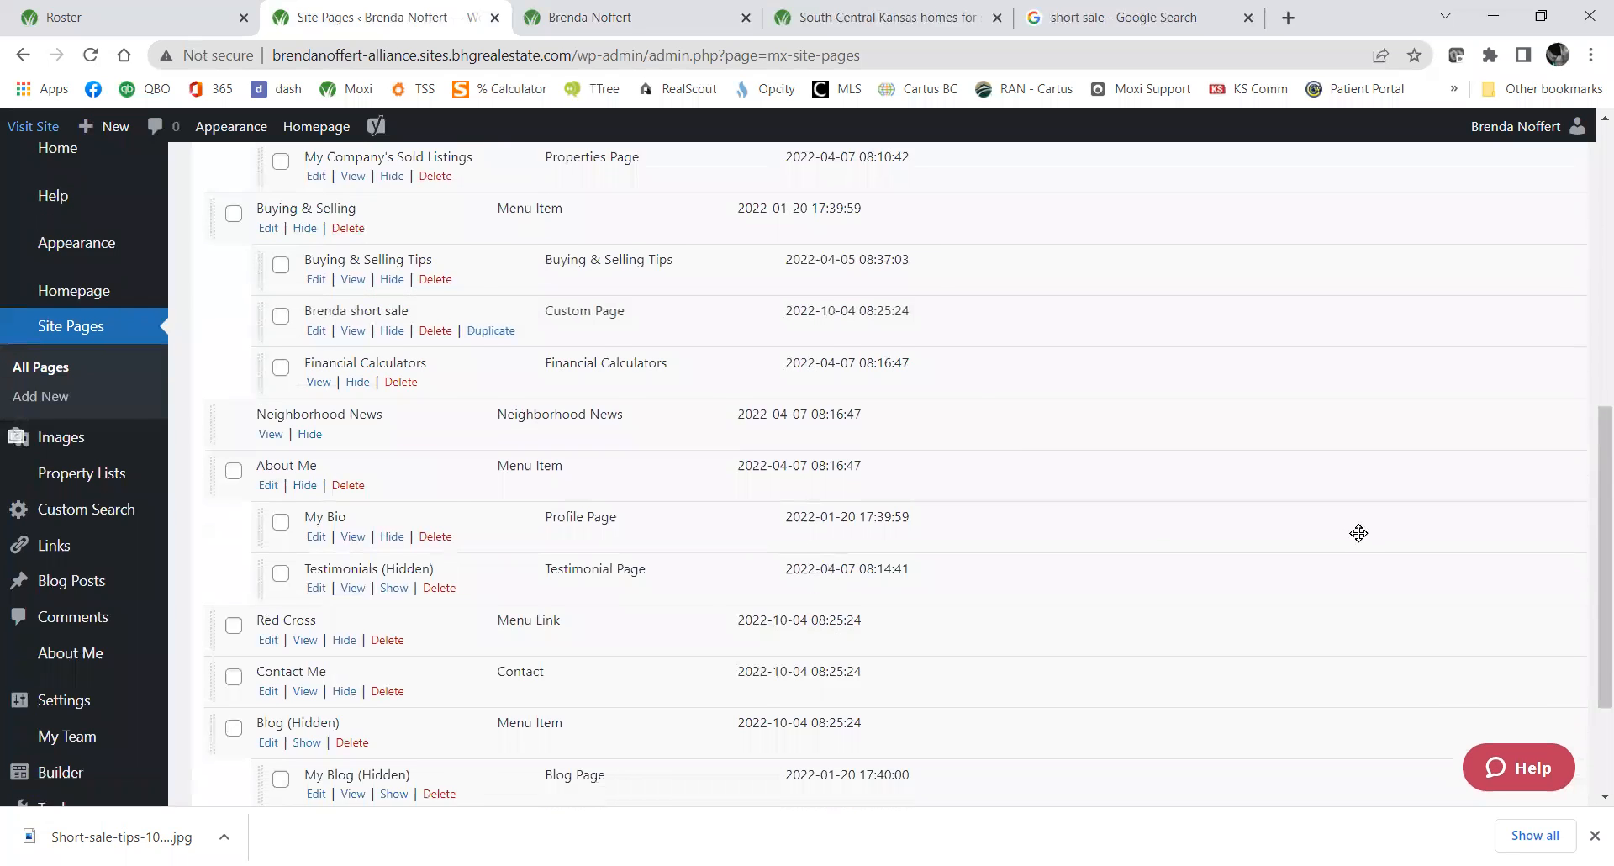
{"action": "scroll", "coordinate": [1359, 533], "scroll_direction": "down", "scroll_amount": 3}
{"action": "left_click", "coordinate": [1533, 699]}
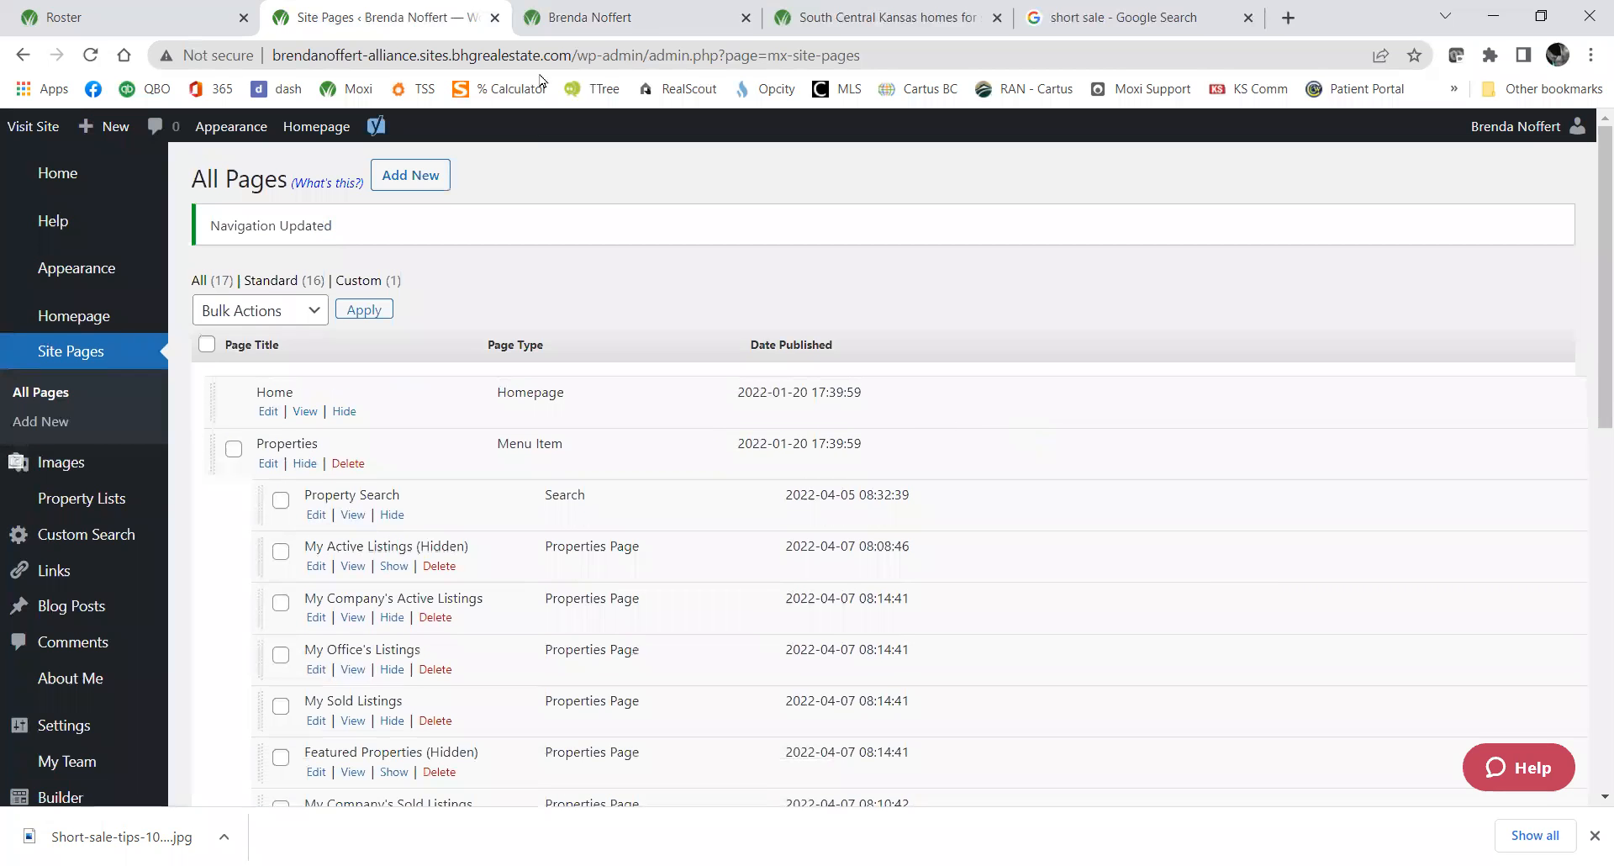
Reload the live site and check the Buying & Selling menu for the short sale page.
{"action": "left_click", "coordinate": [630, 19]}
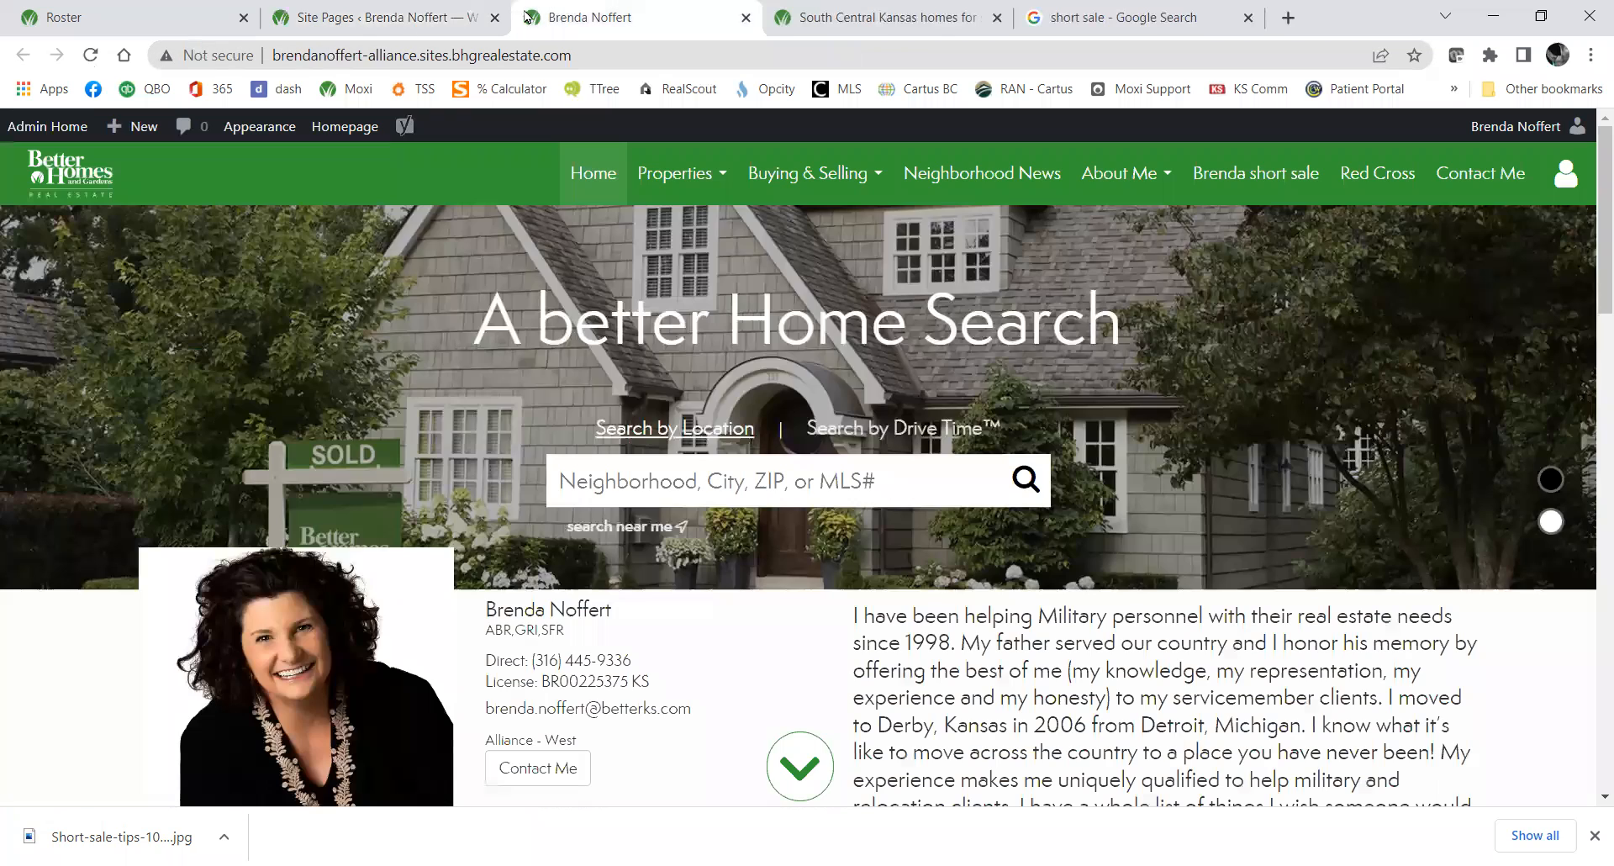
{"action": "left_click", "coordinate": [90, 57]}
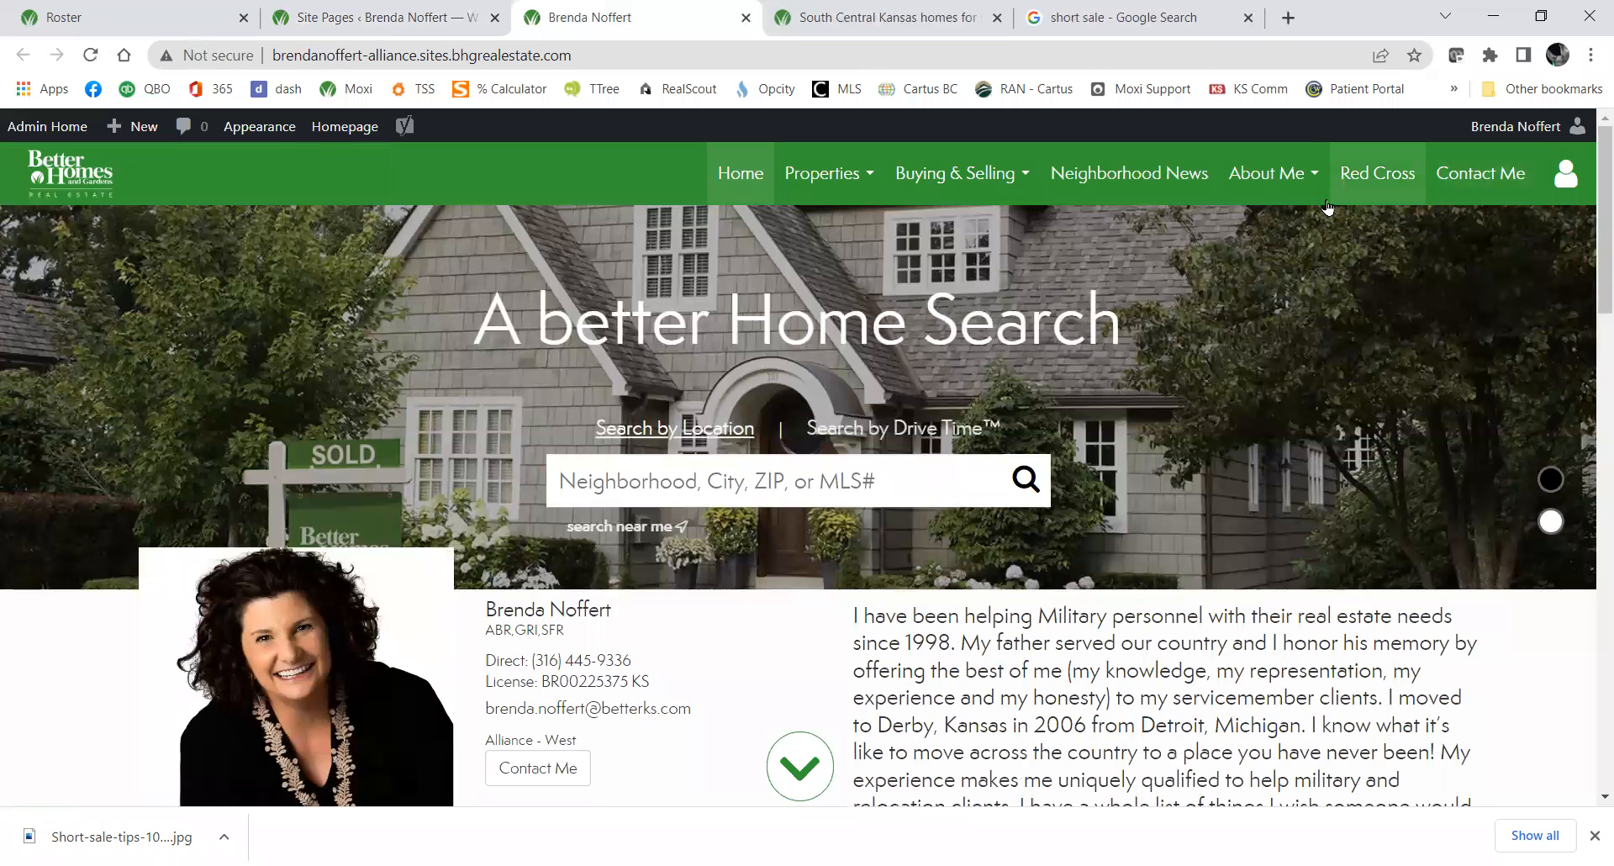
{"action": "left_click", "coordinate": [1009, 187]}
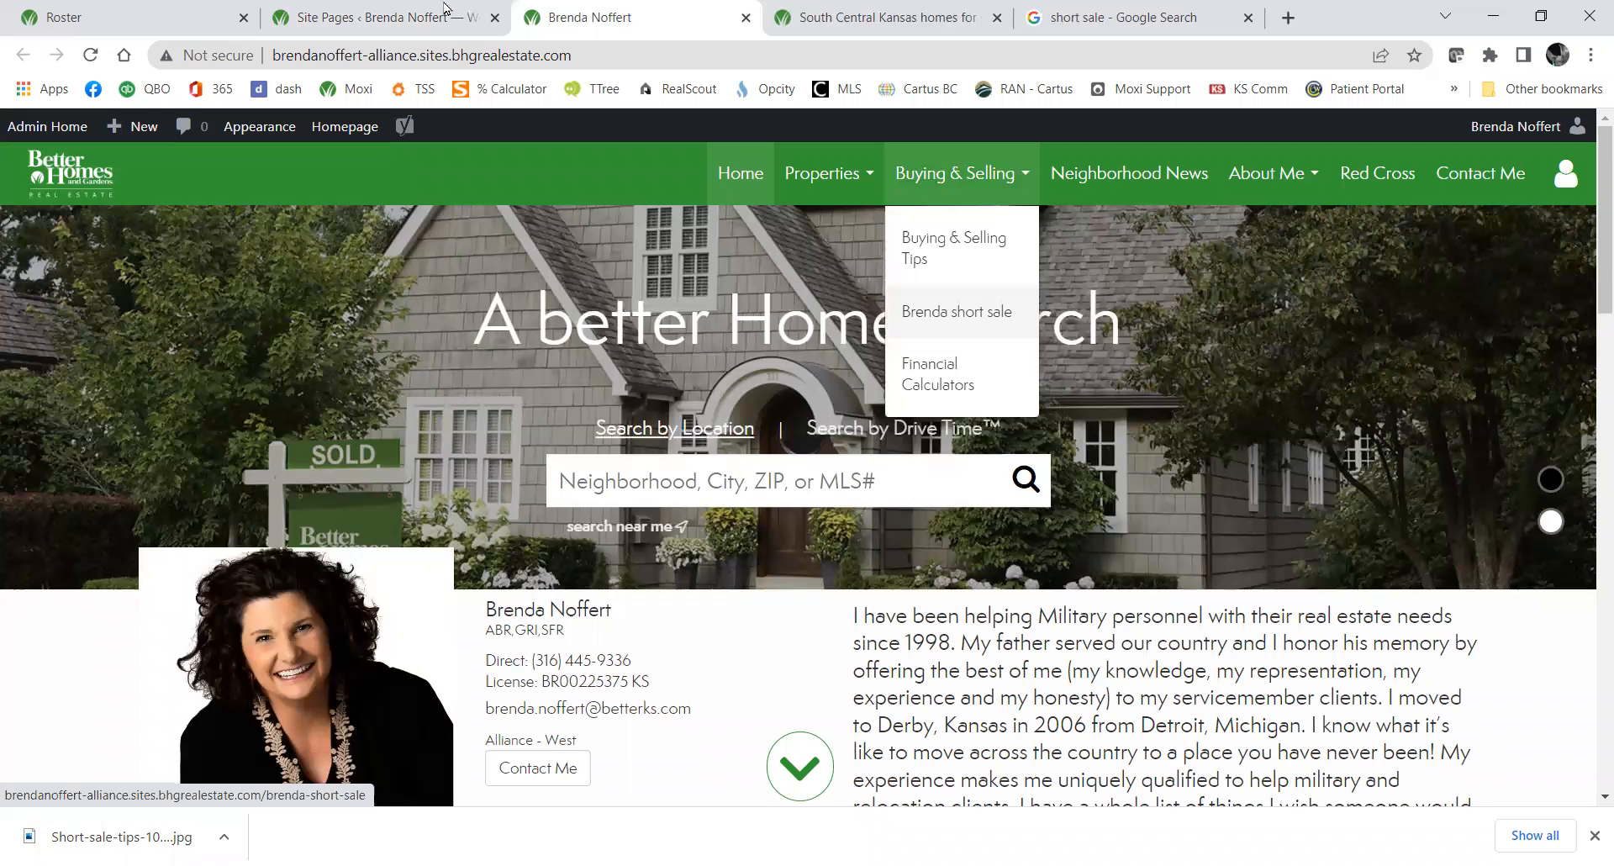
Nest the short sale page one level deeper, as a subpage of Buying & Selling Tips, and publish the navigation.
{"action": "left_click", "coordinate": [394, 30]}
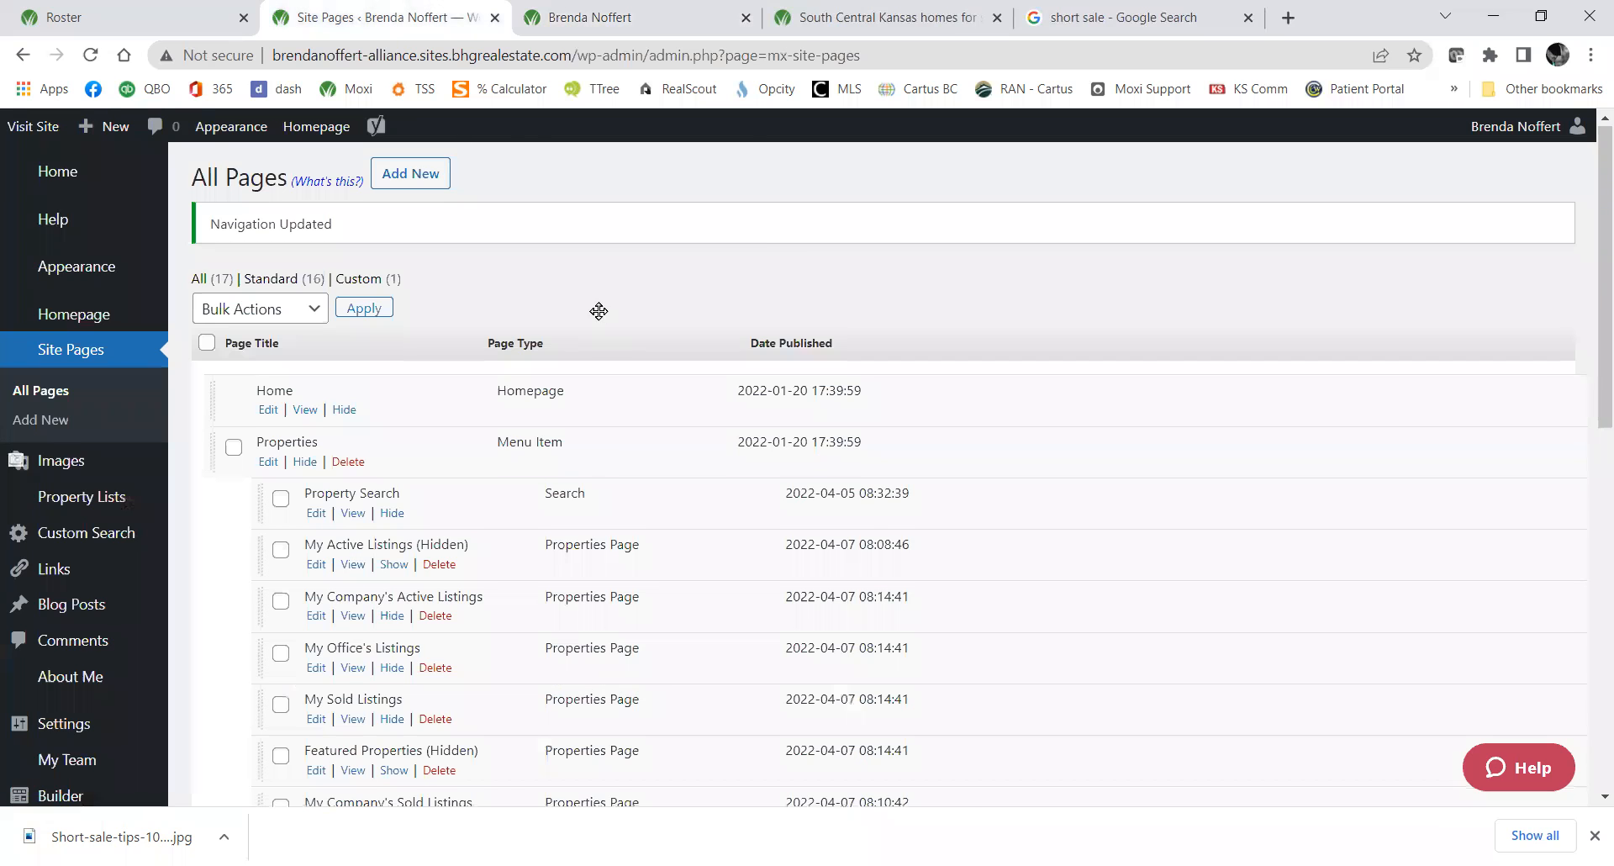
{"action": "scroll", "coordinate": [598, 313], "scroll_direction": "down", "scroll_amount": 4}
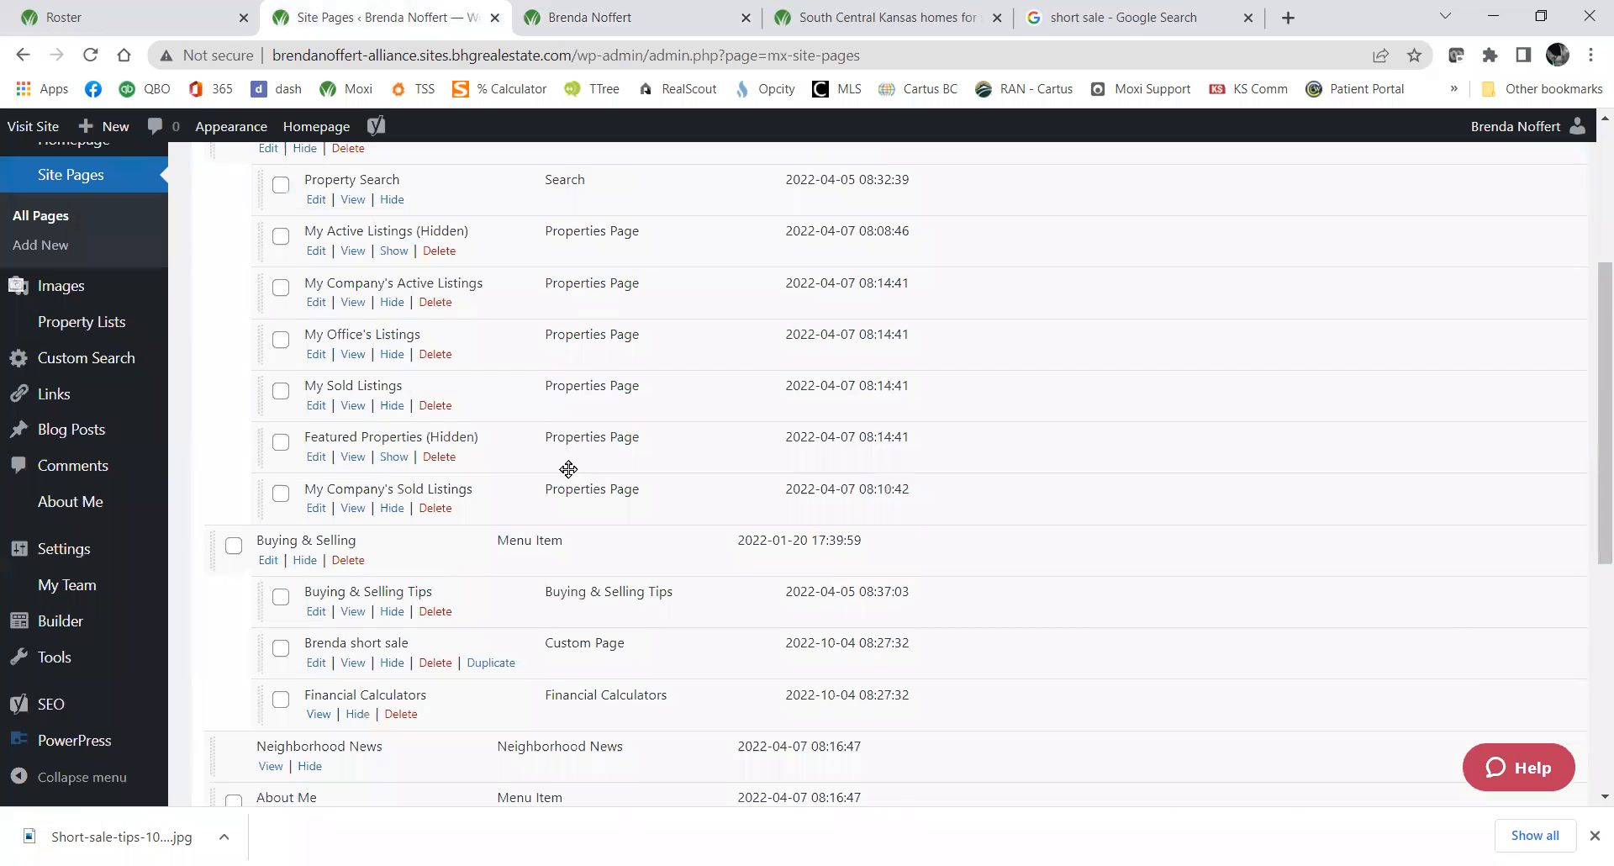
{"action": "scroll", "coordinate": [567, 471], "scroll_direction": "down", "scroll_amount": 1}
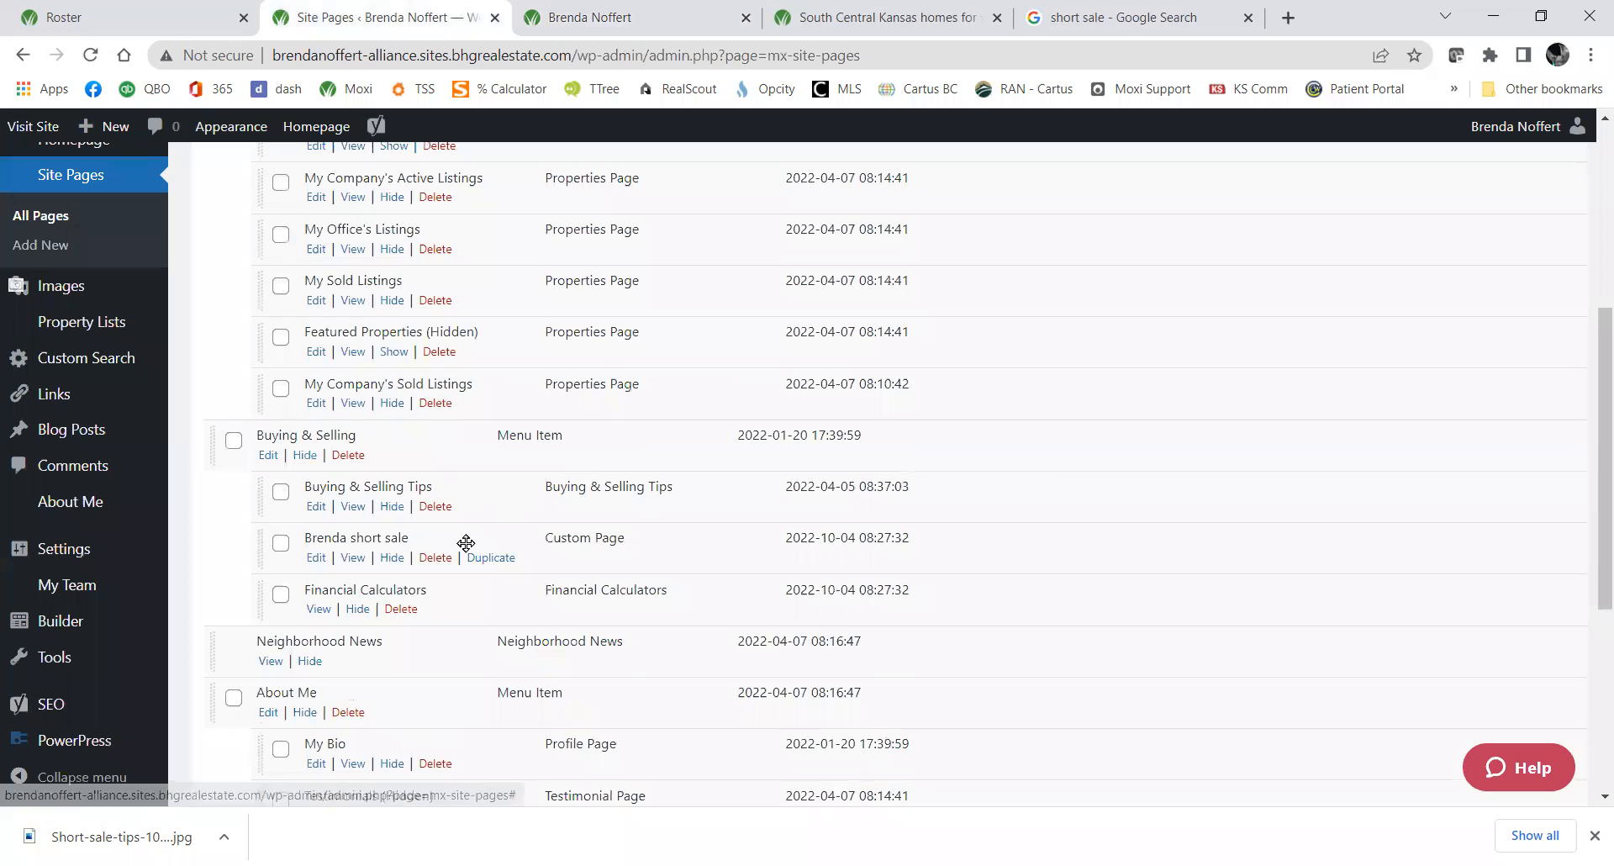
{"action": "left_click_drag", "start_coordinate": [467, 543], "coordinate": [522, 543]}
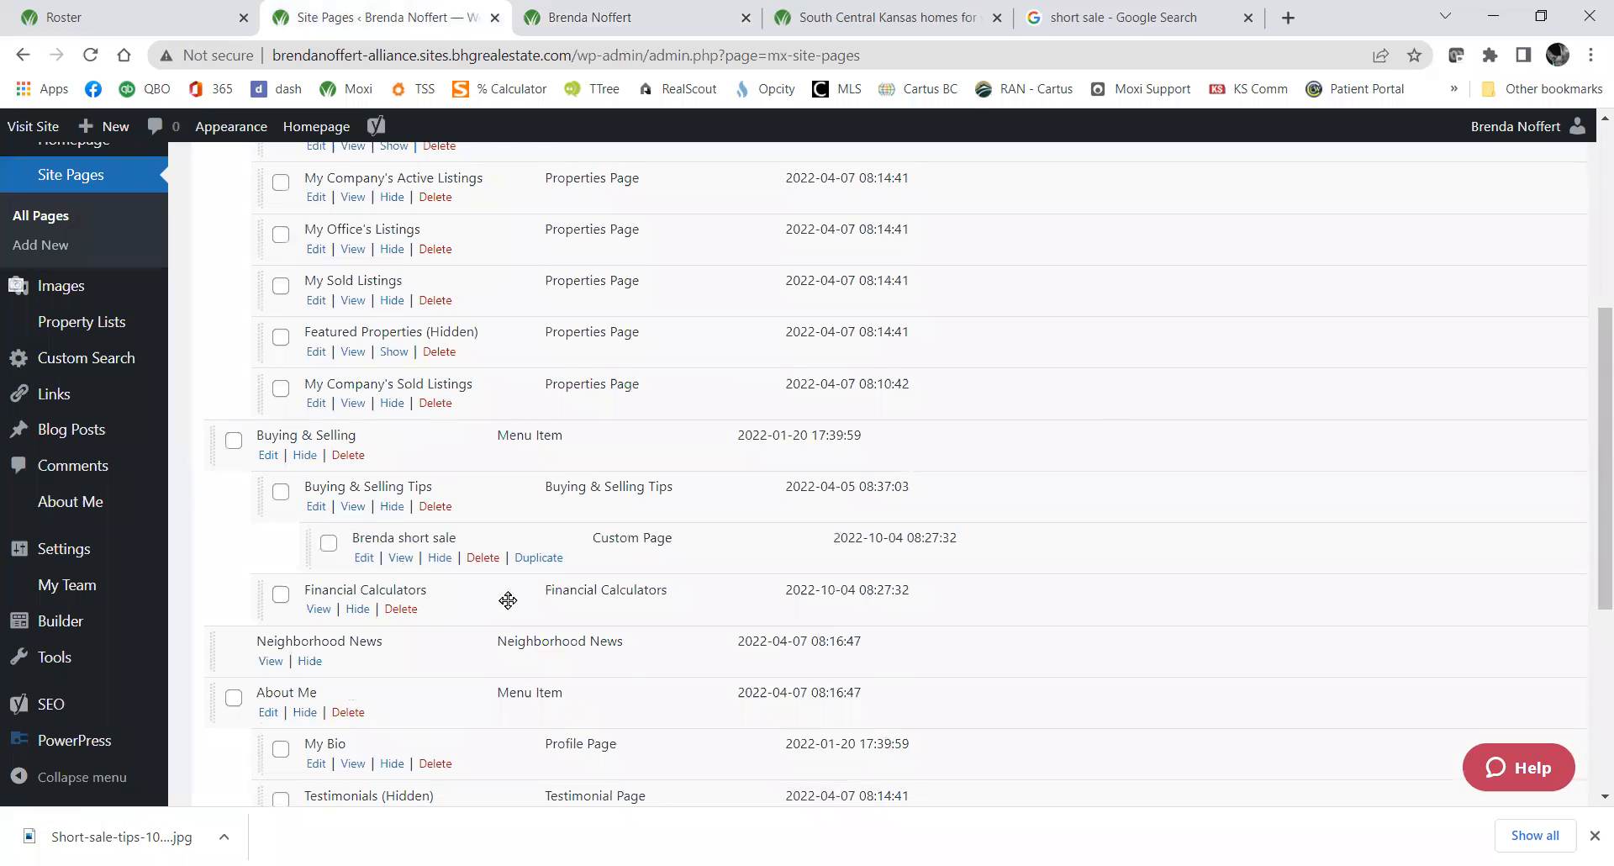
{"action": "scroll", "coordinate": [1145, 650], "scroll_direction": "down", "scroll_amount": 5}
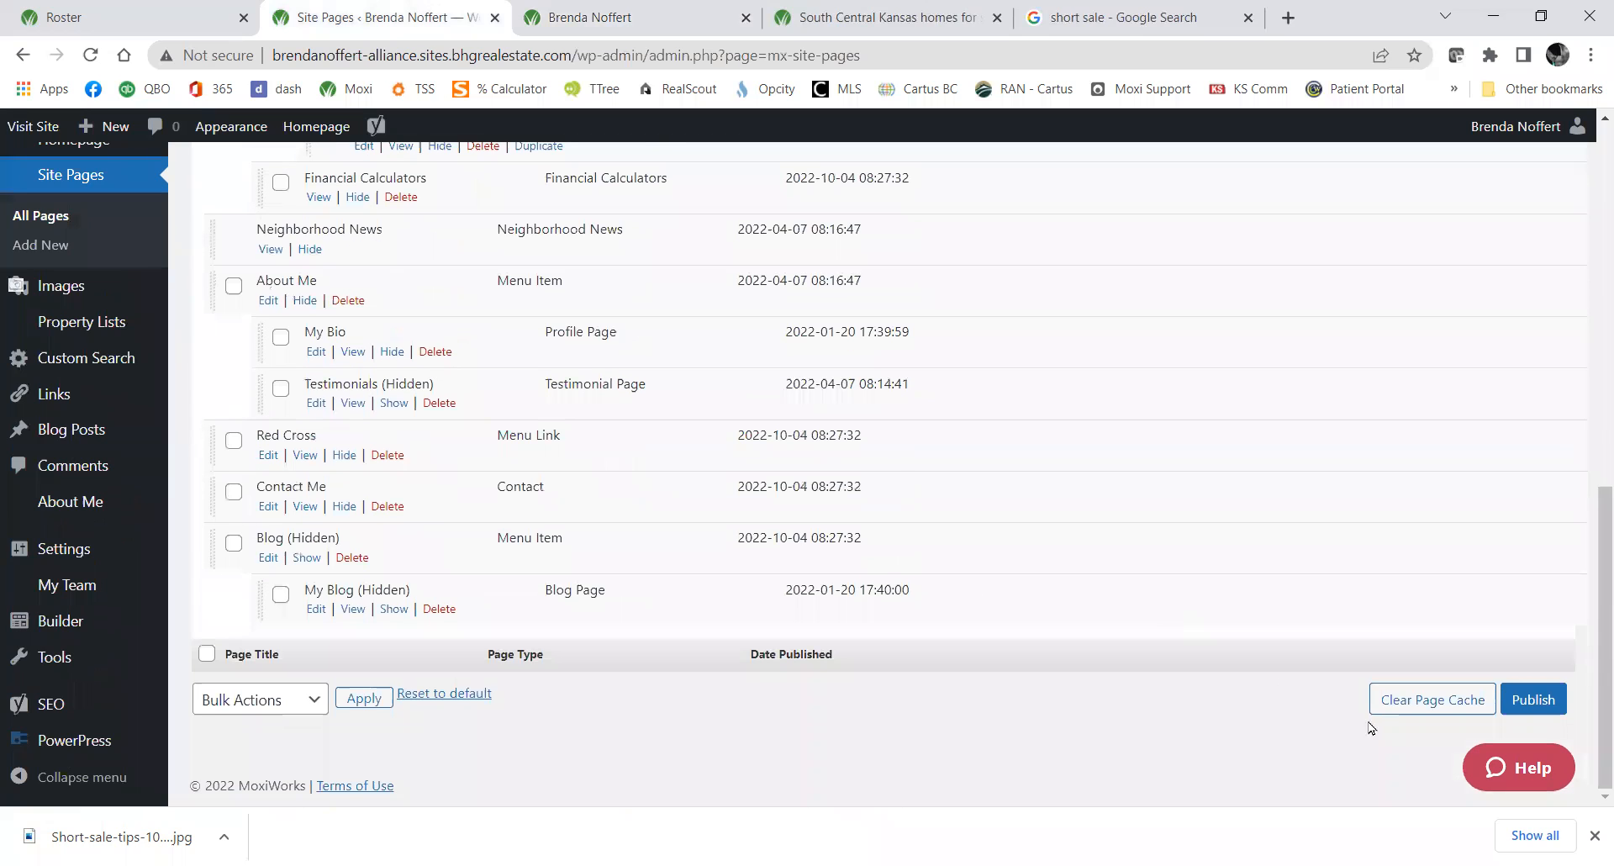
{"action": "left_click", "coordinate": [1532, 711]}
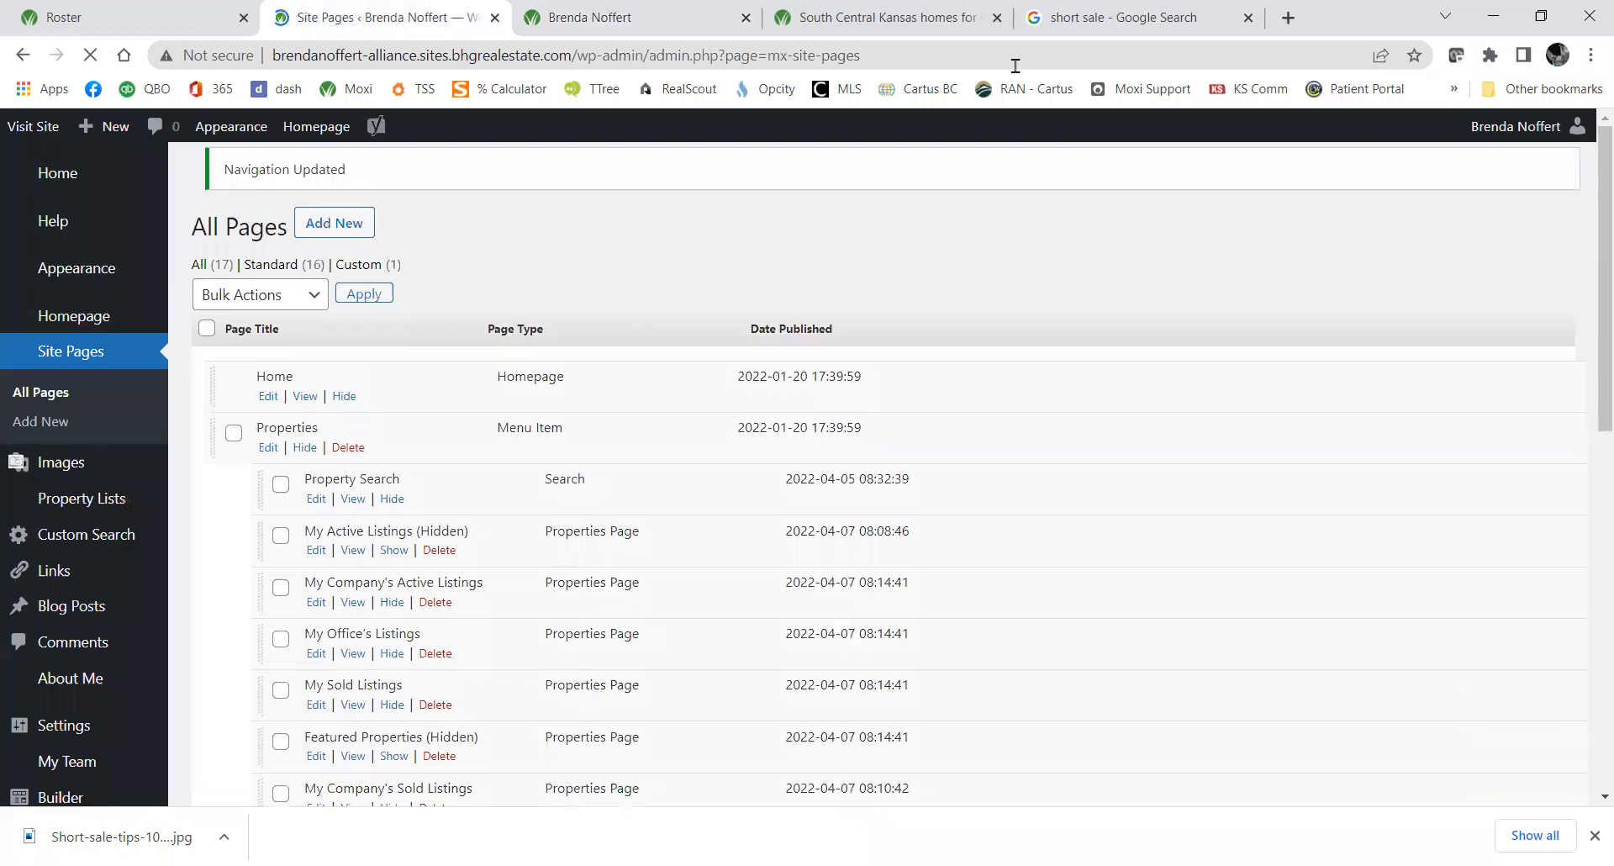
Check on the live site how the nested page appears beneath Buying & Selling Tips.
{"action": "left_click", "coordinate": [612, 15]}
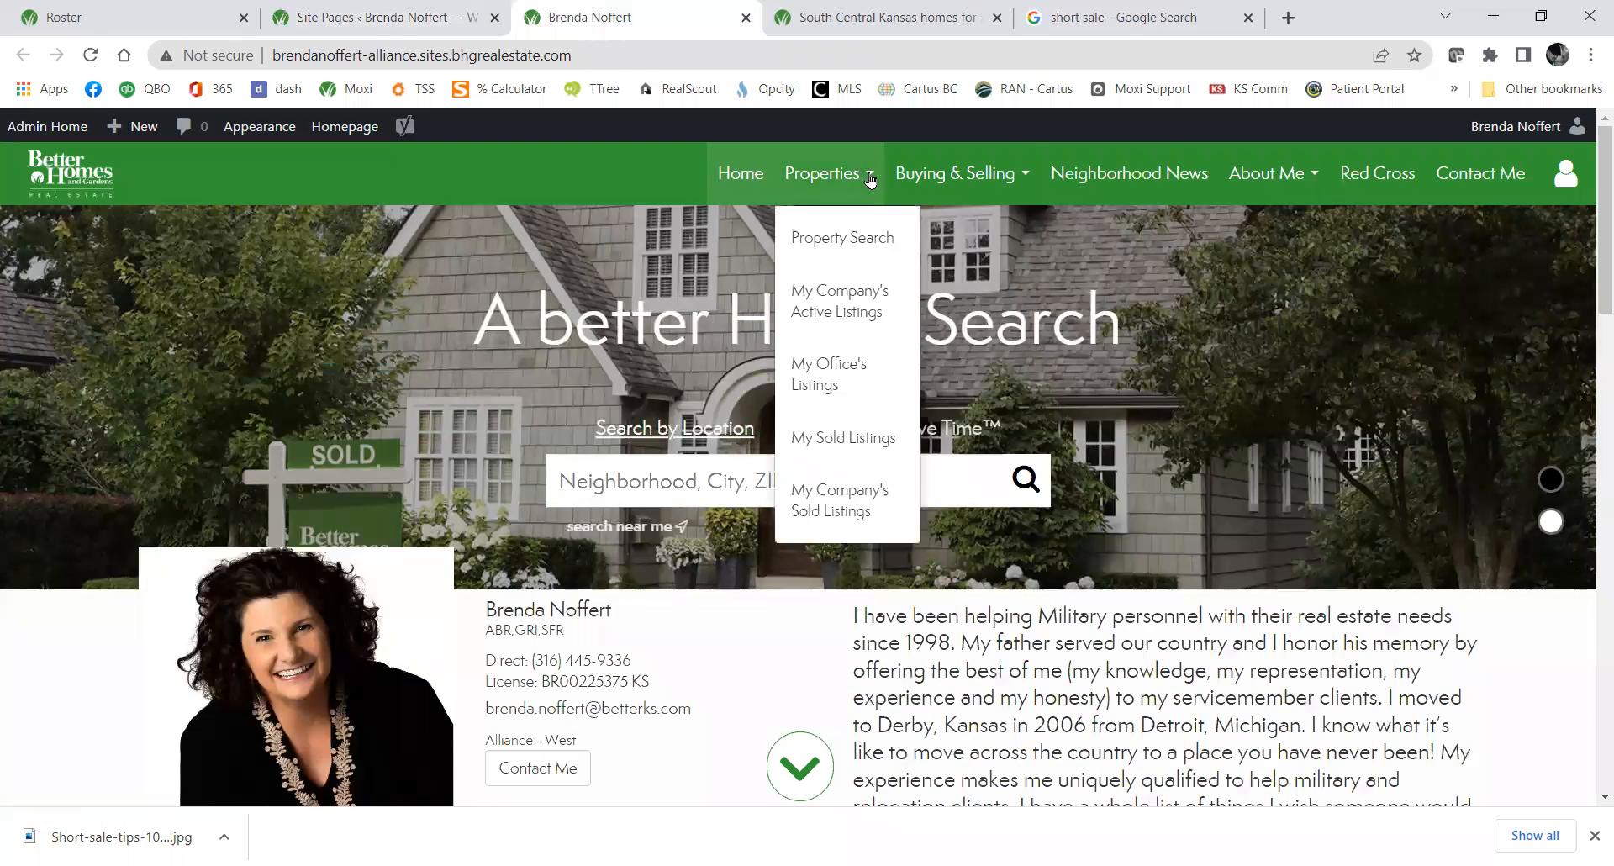
{"action": "mouse_move", "coordinate": [944, 175]}
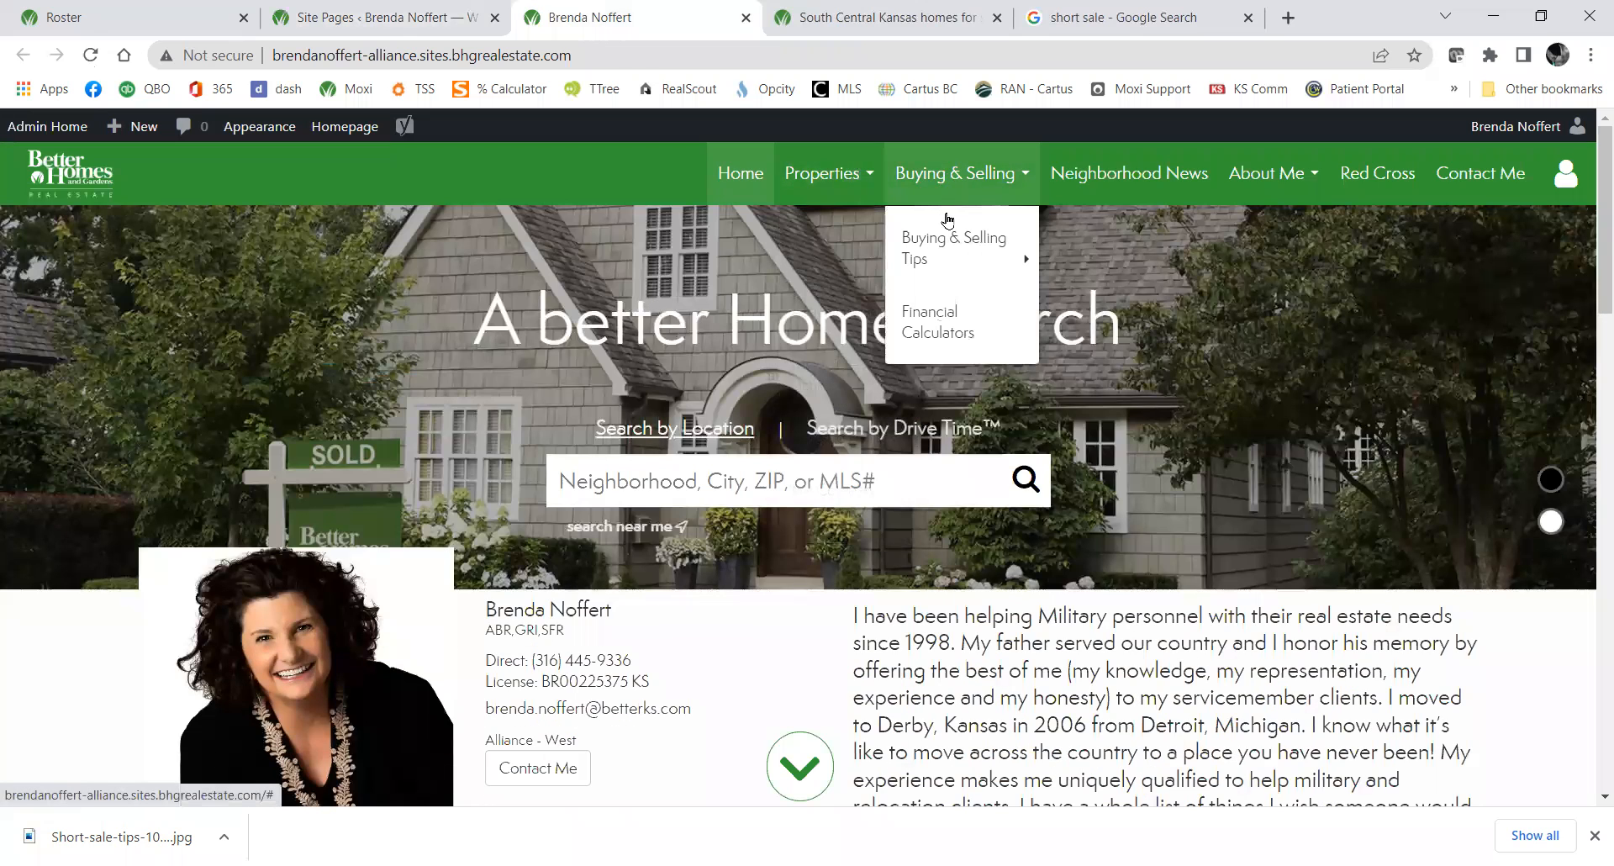
{"action": "mouse_move", "coordinate": [947, 244]}
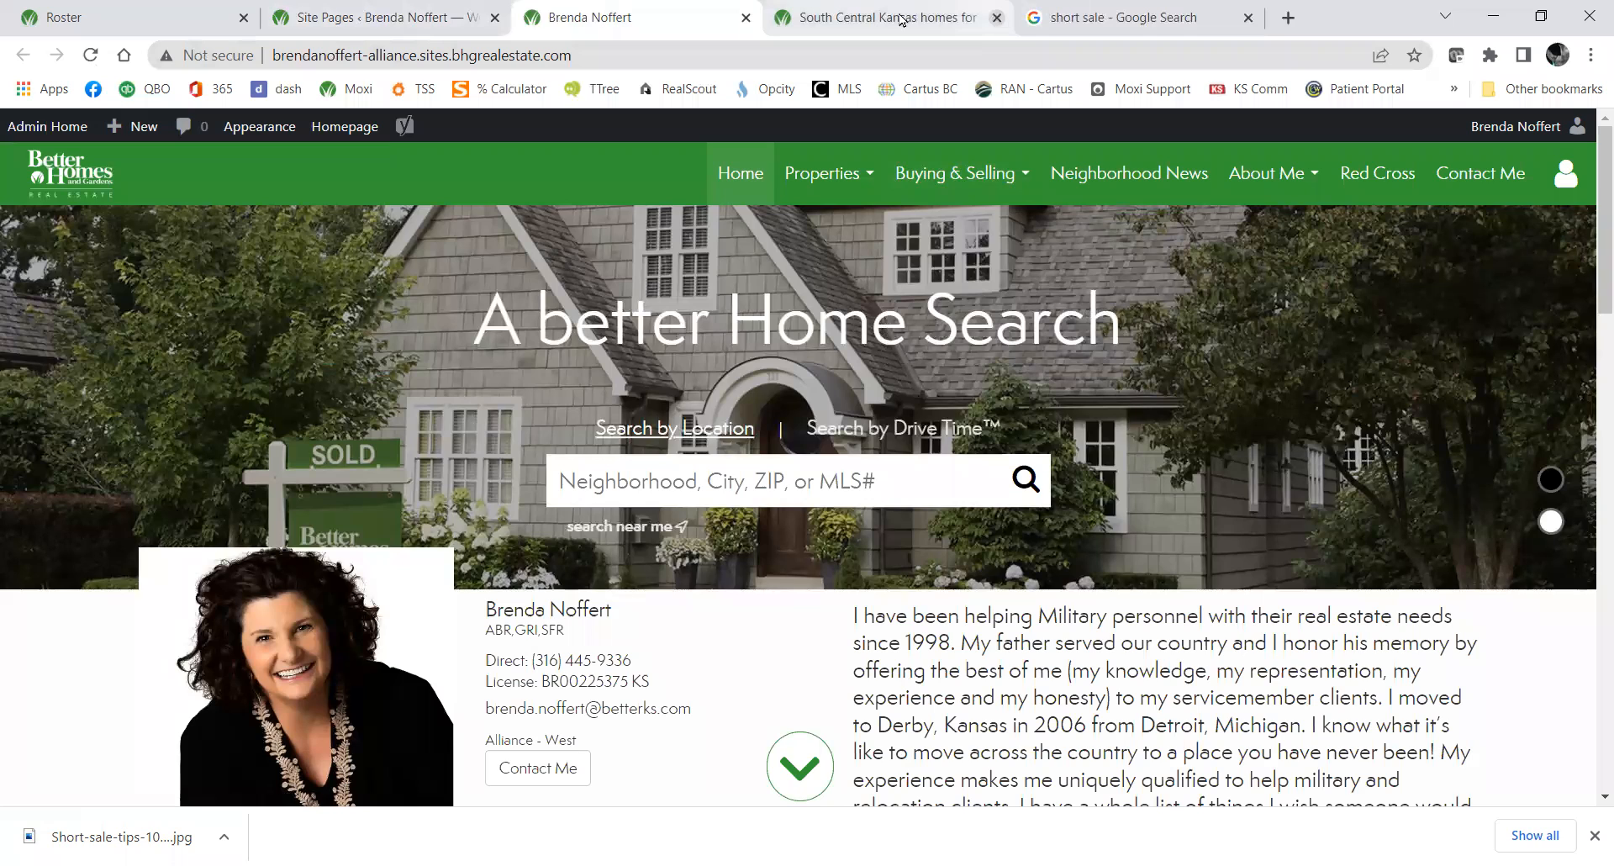
Unhide the My Active Listings page under Properties and publish the navigation.
{"action": "left_click", "coordinate": [458, 18]}
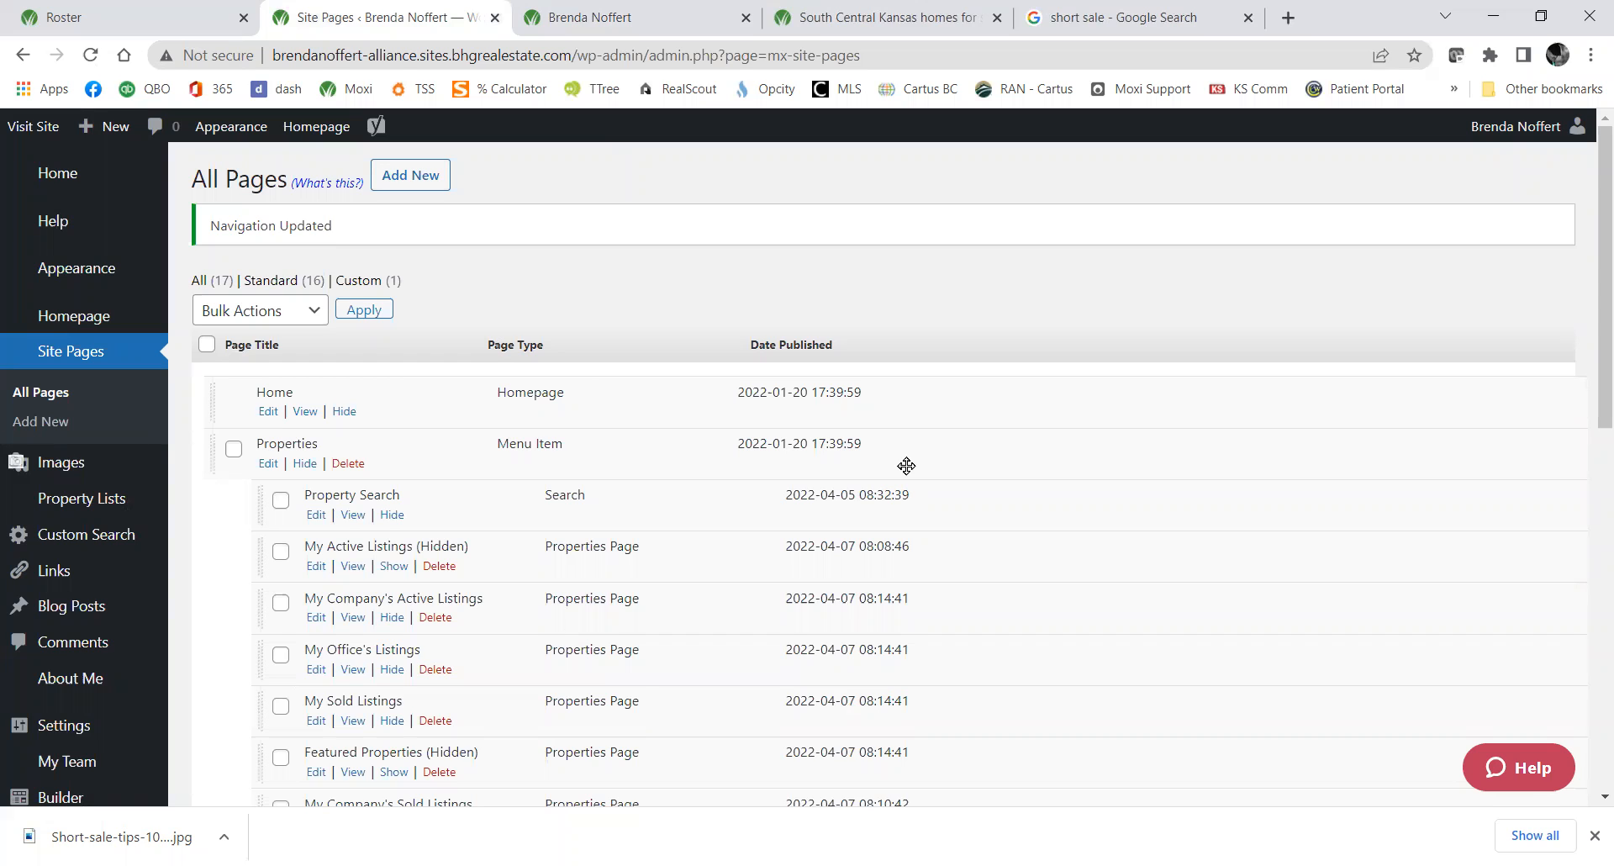
{"action": "scroll", "coordinate": [883, 479], "scroll_direction": "down", "scroll_amount": 3}
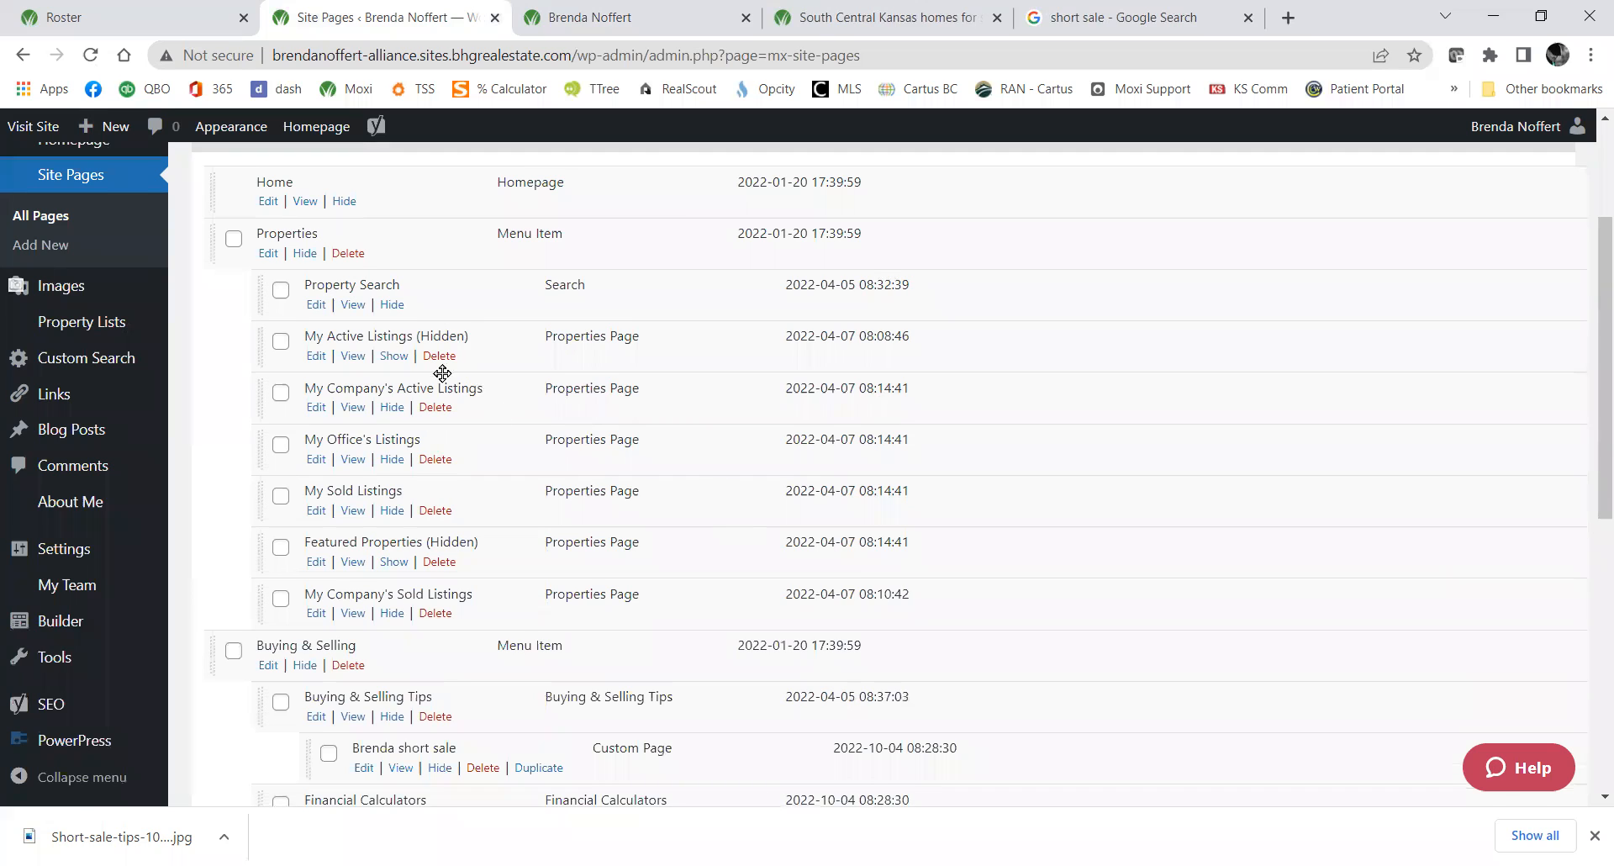
{"action": "left_click", "coordinate": [400, 362]}
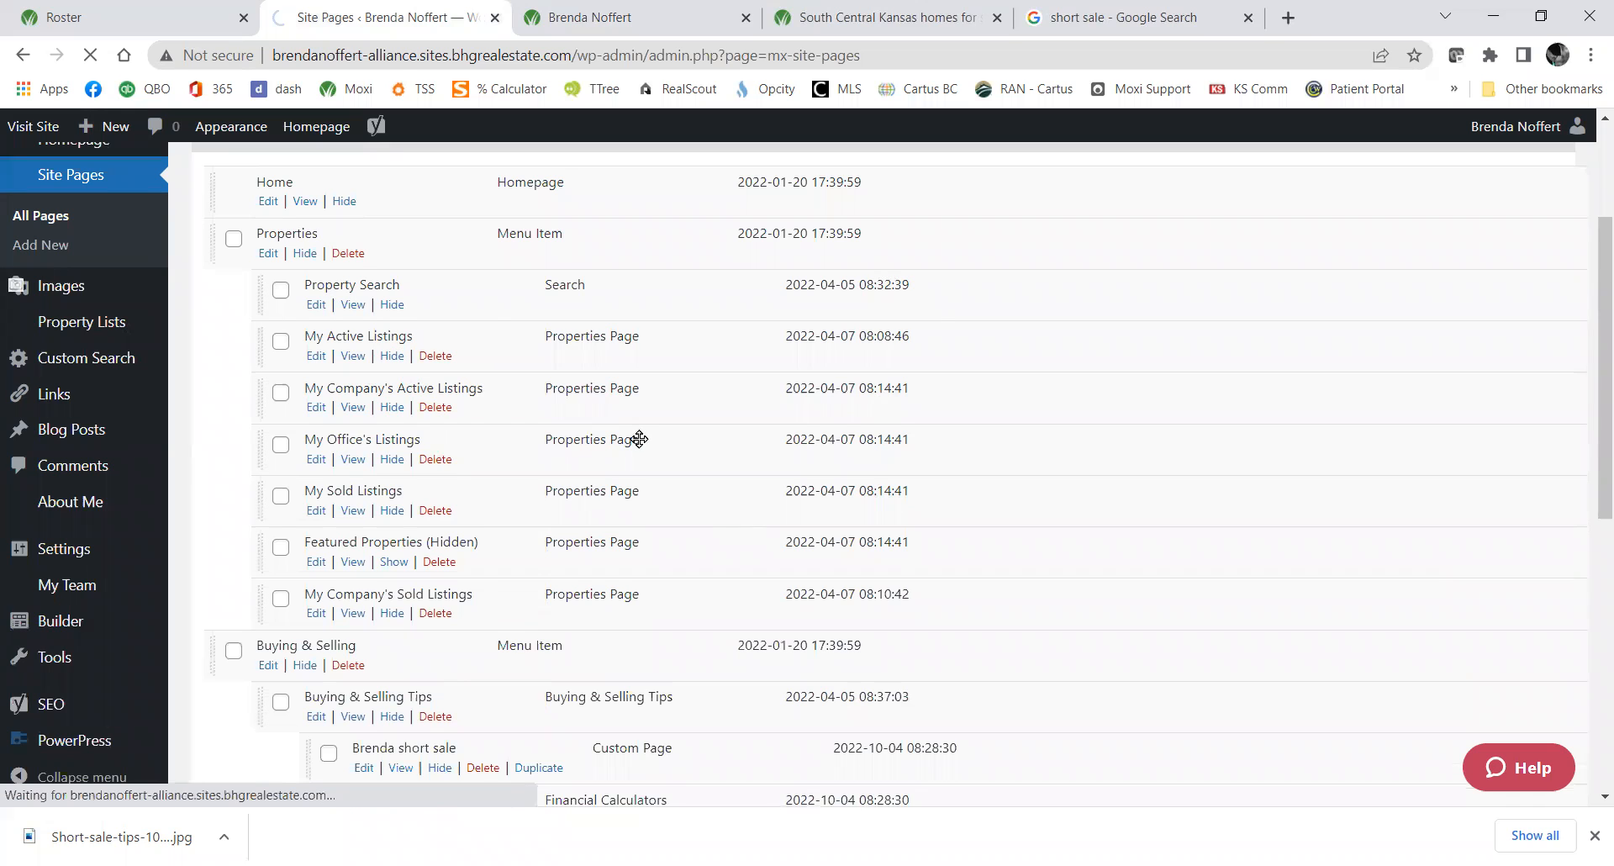
{"action": "scroll", "coordinate": [702, 490], "scroll_direction": "down", "scroll_amount": 4}
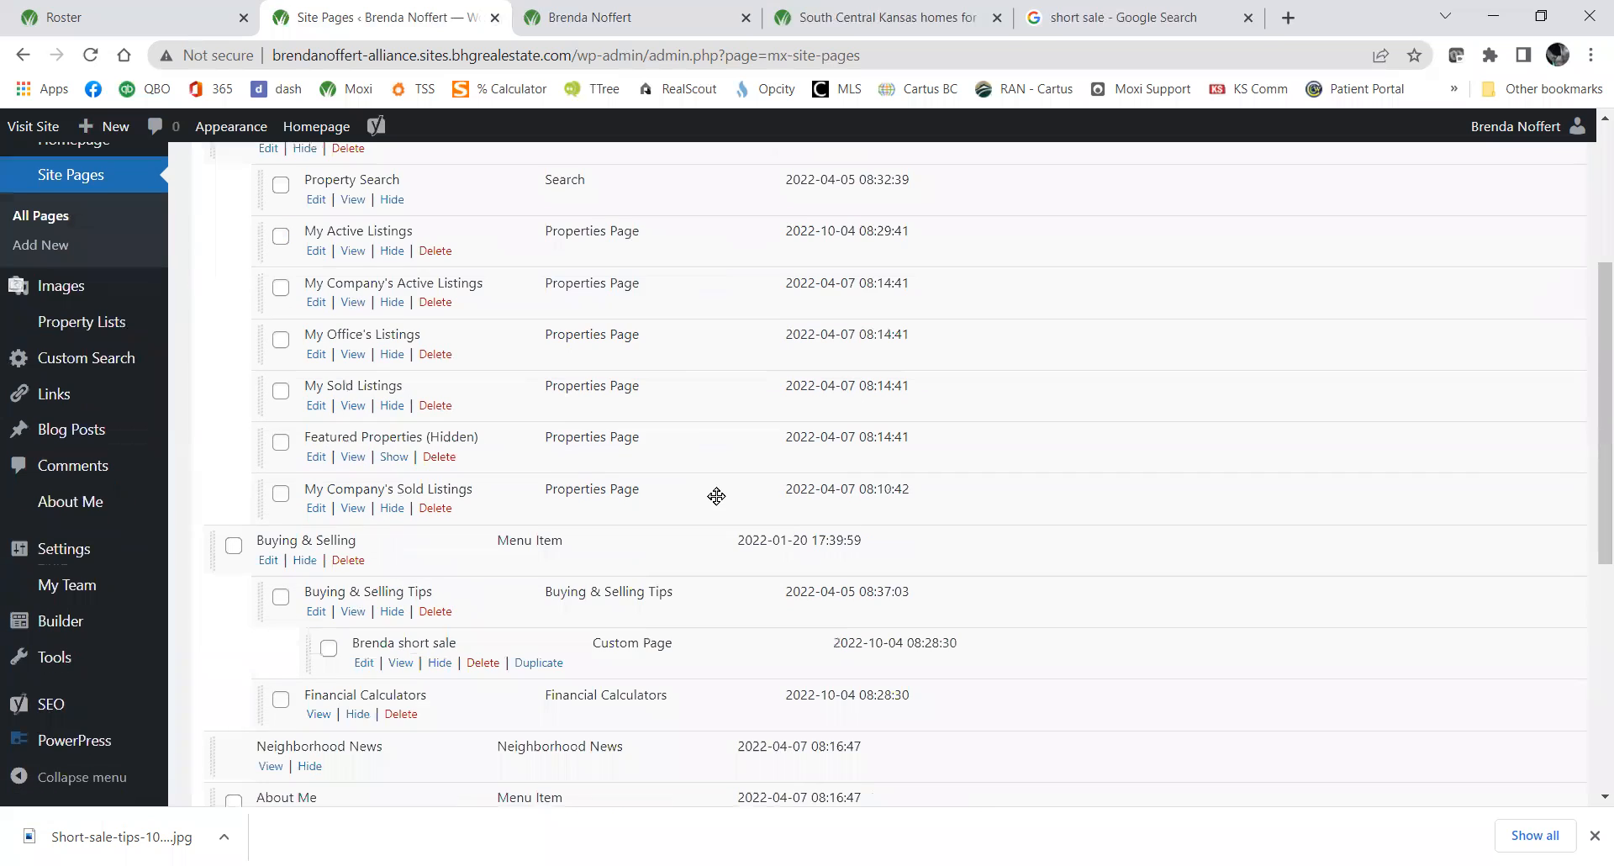
{"action": "scroll", "coordinate": [1336, 715], "scroll_direction": "down", "scroll_amount": 5}
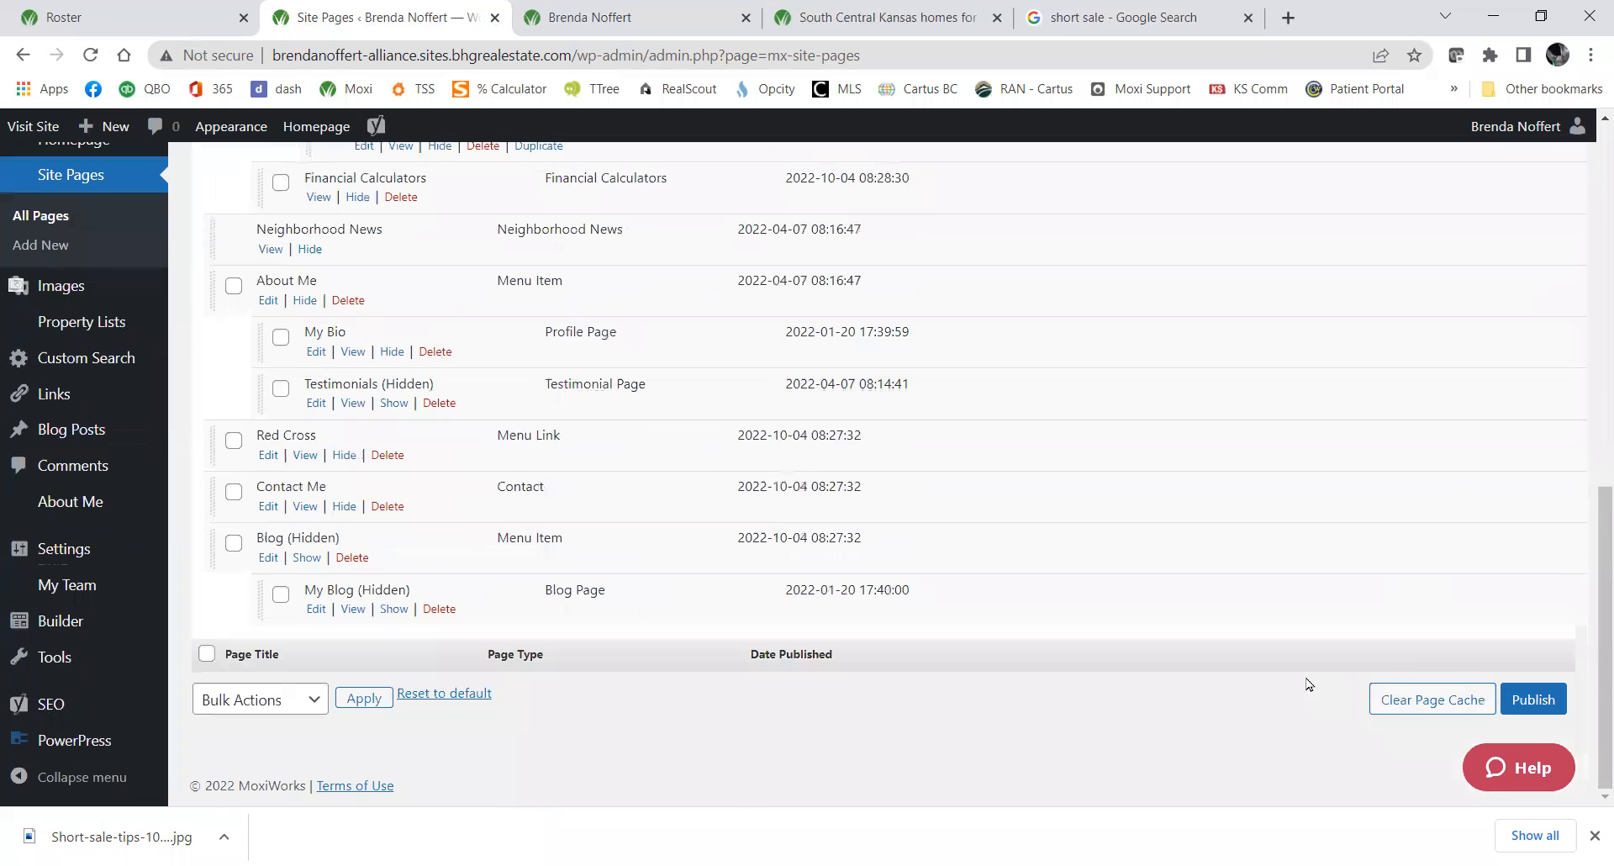
{"action": "left_click", "coordinate": [1547, 702]}
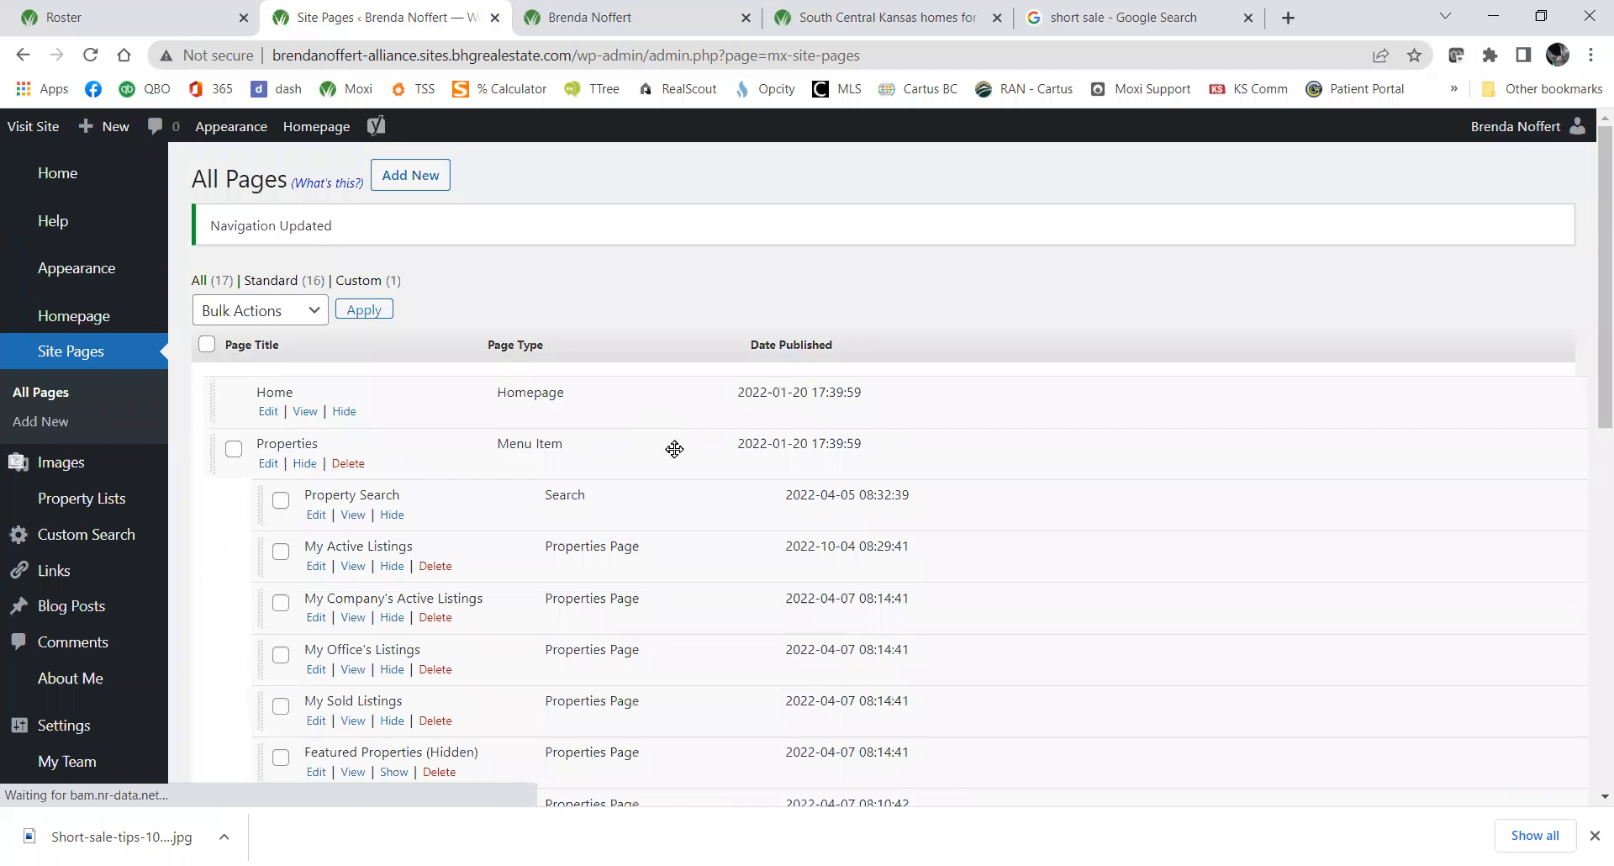
{"action": "scroll", "coordinate": [675, 447], "scroll_direction": "down", "scroll_amount": 2}
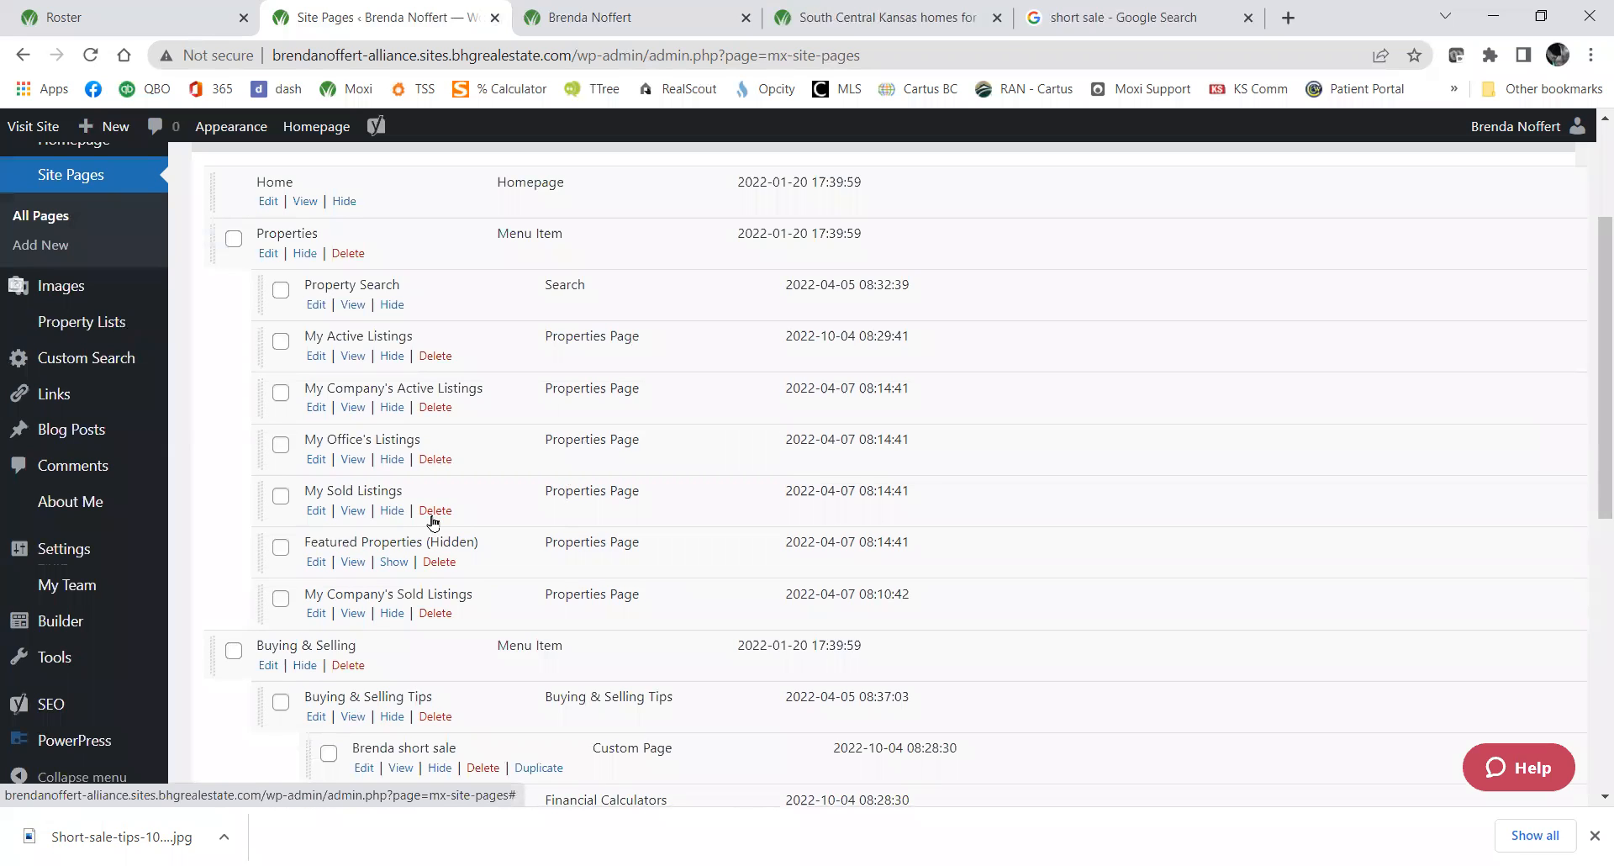
{"action": "scroll", "coordinate": [614, 613], "scroll_direction": "down", "scroll_amount": 1}
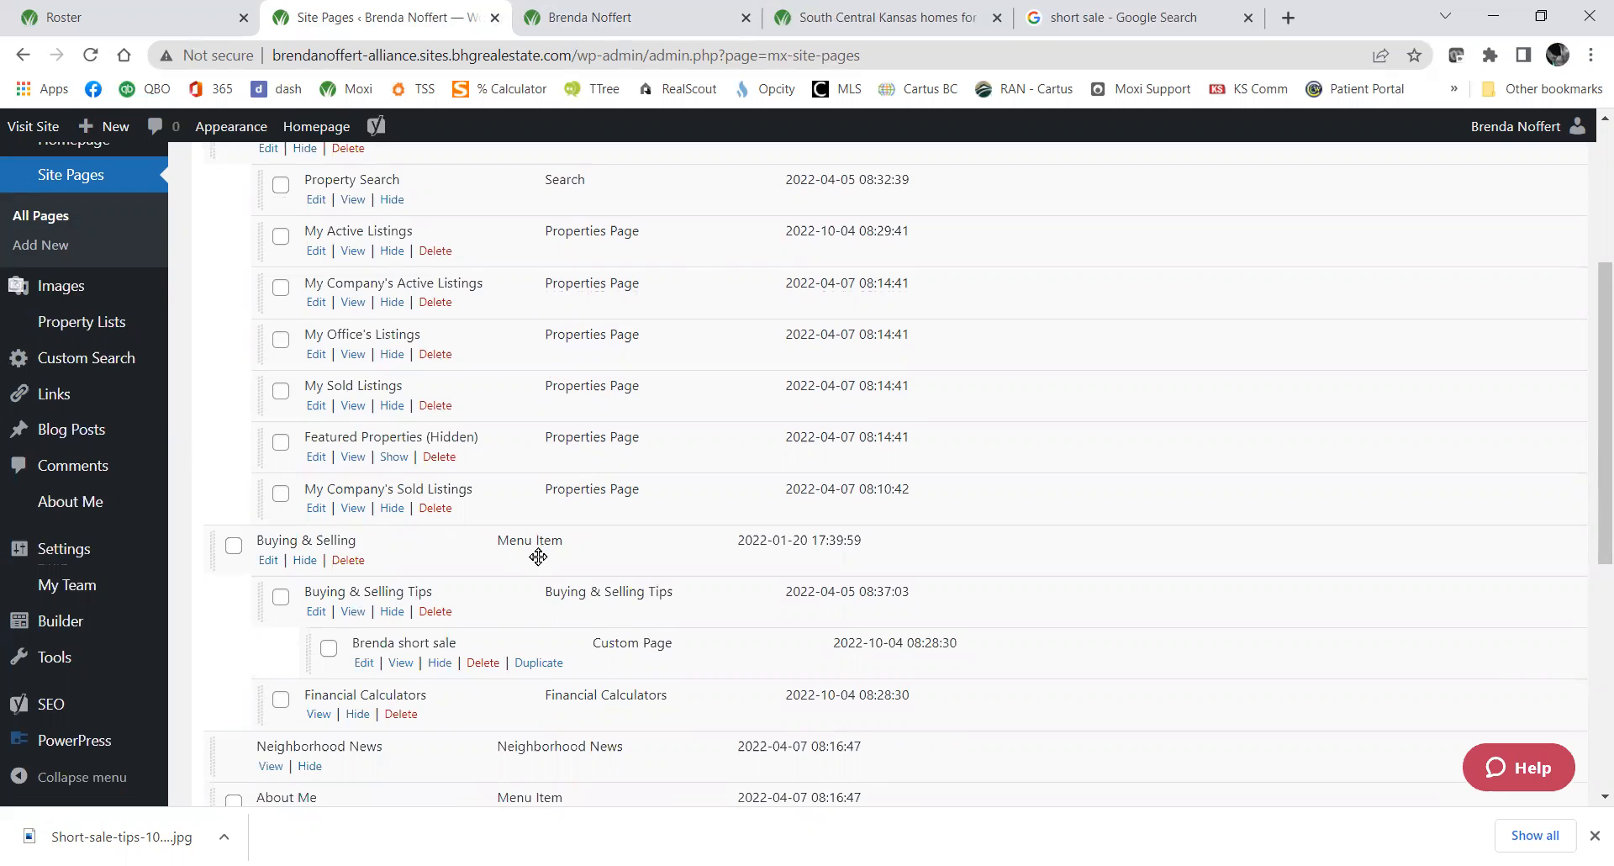
{"action": "scroll", "coordinate": [543, 549], "scroll_direction": "up", "scroll_amount": 1}
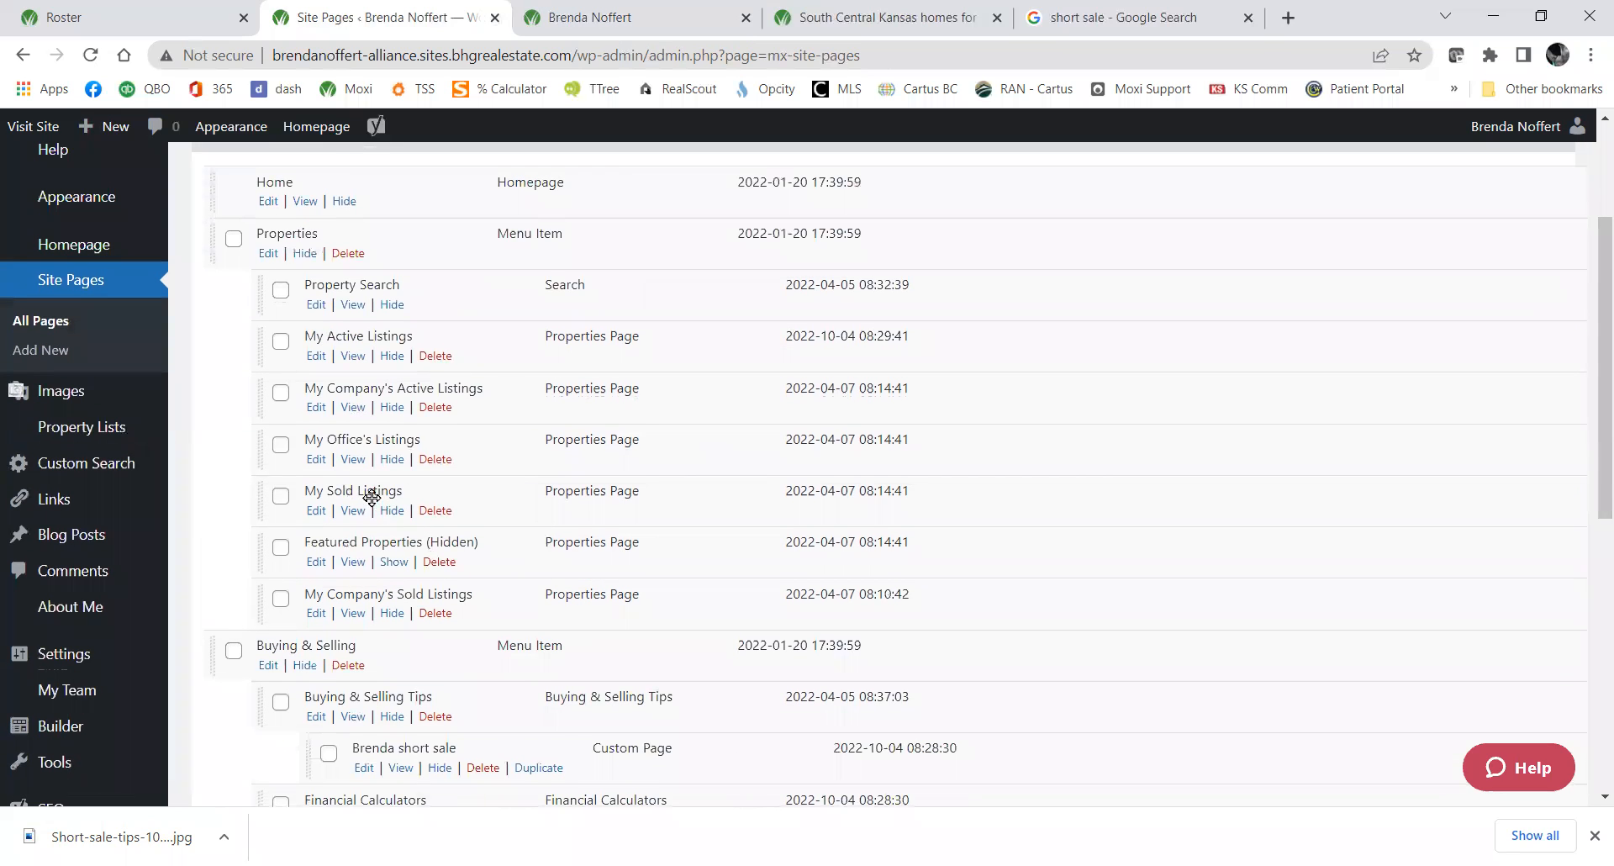
View the Featured Properties page and browse the My Sold Listings page on the live site.
{"action": "left_click", "coordinate": [352, 563]}
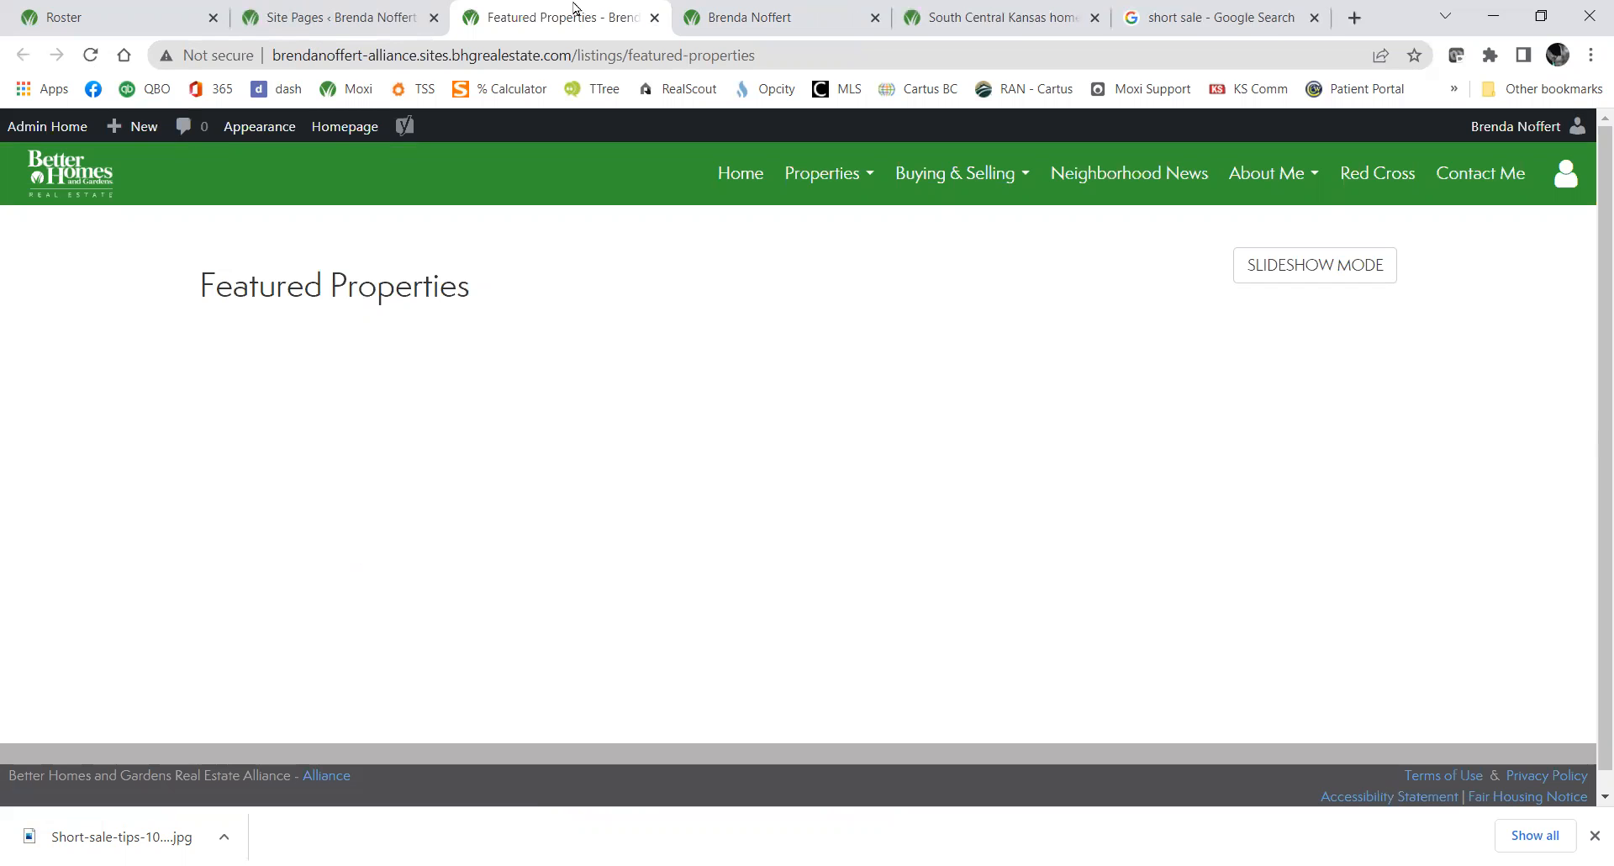
{"action": "left_click", "coordinate": [655, 18]}
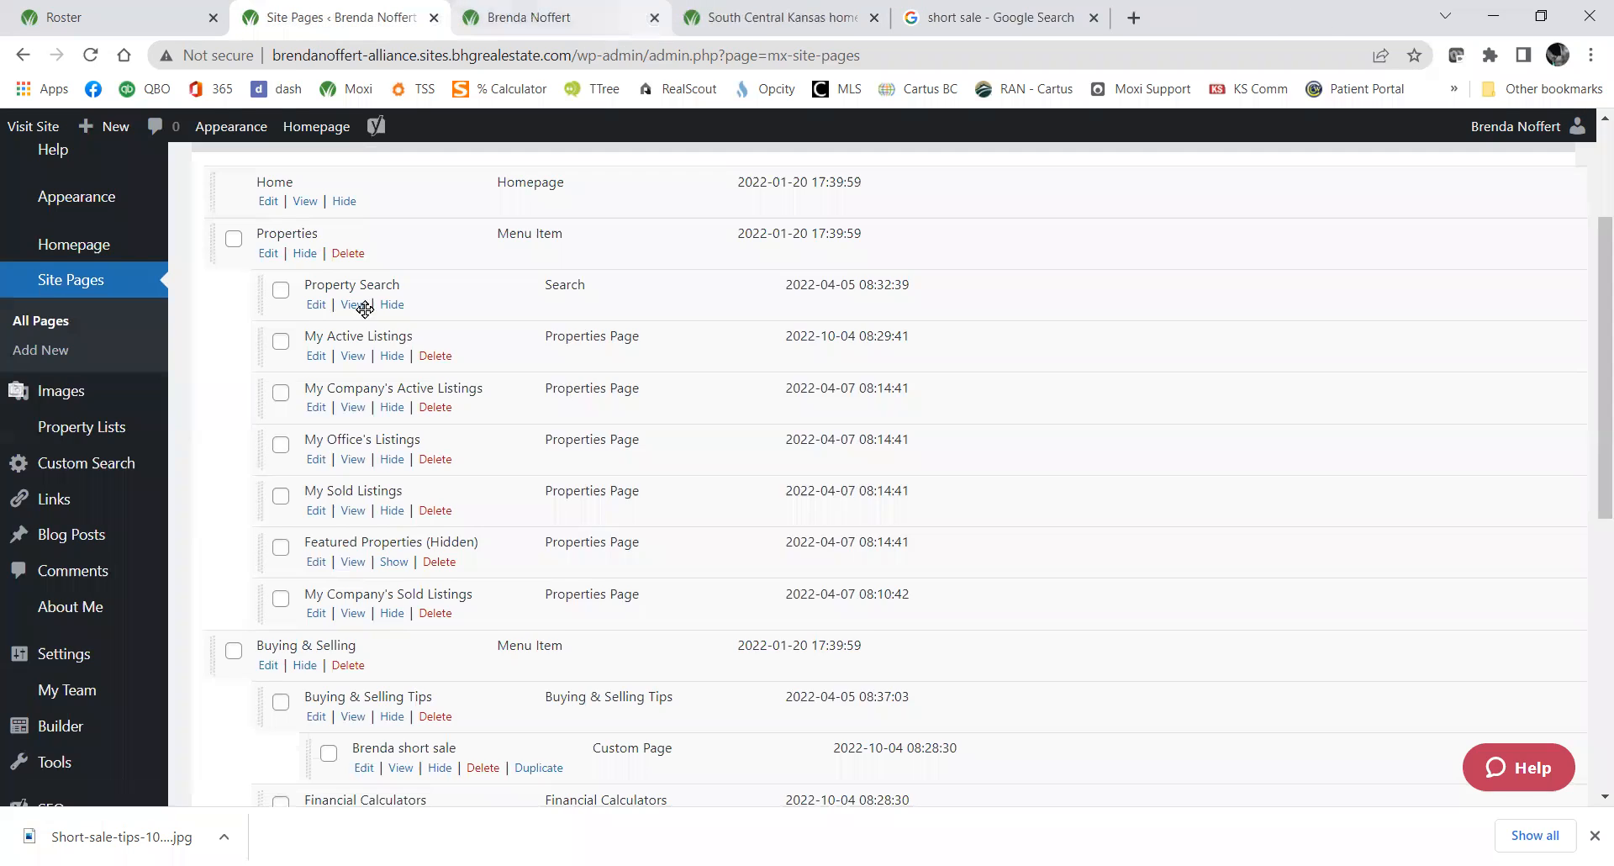
{"action": "left_click", "coordinate": [360, 512]}
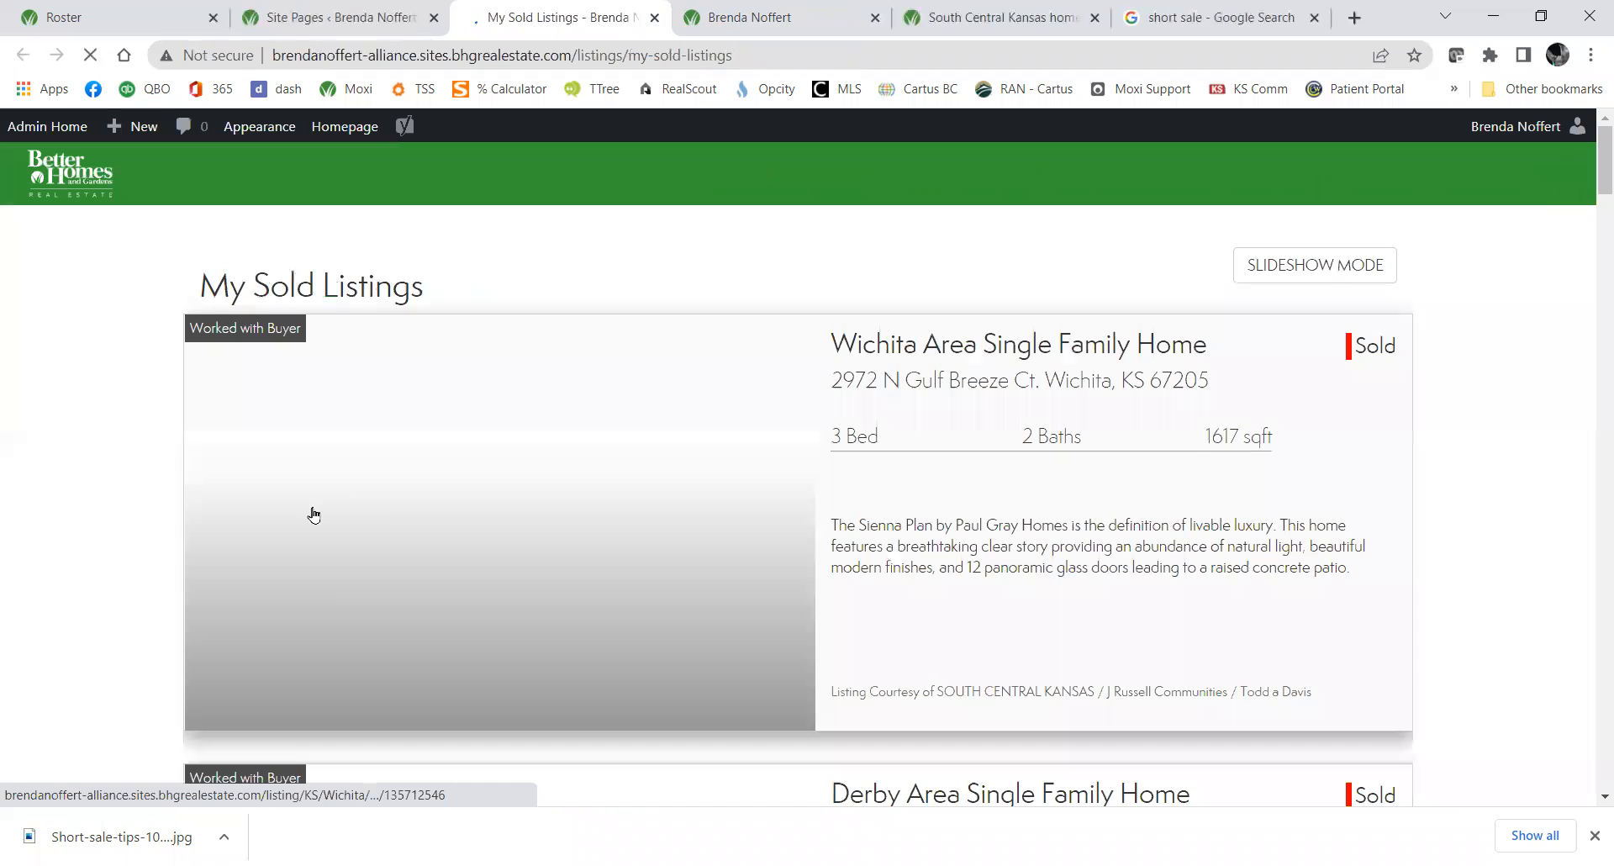
{"action": "scroll", "coordinate": [84, 416], "scroll_direction": "down", "scroll_amount": 4}
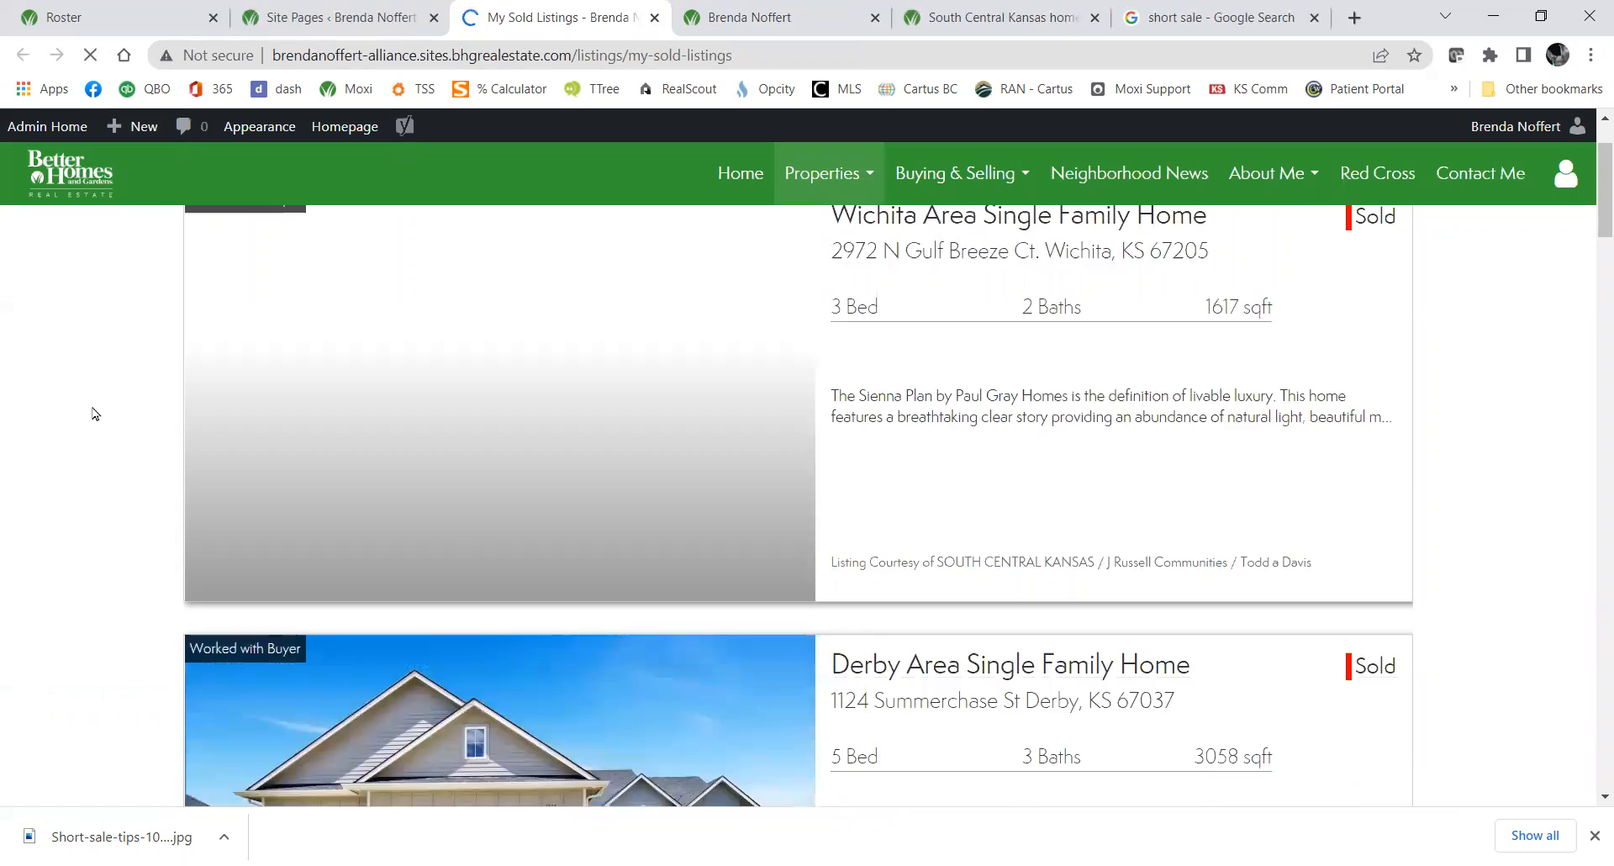
{"action": "scroll", "coordinate": [90, 418], "scroll_direction": "down", "scroll_amount": 12}
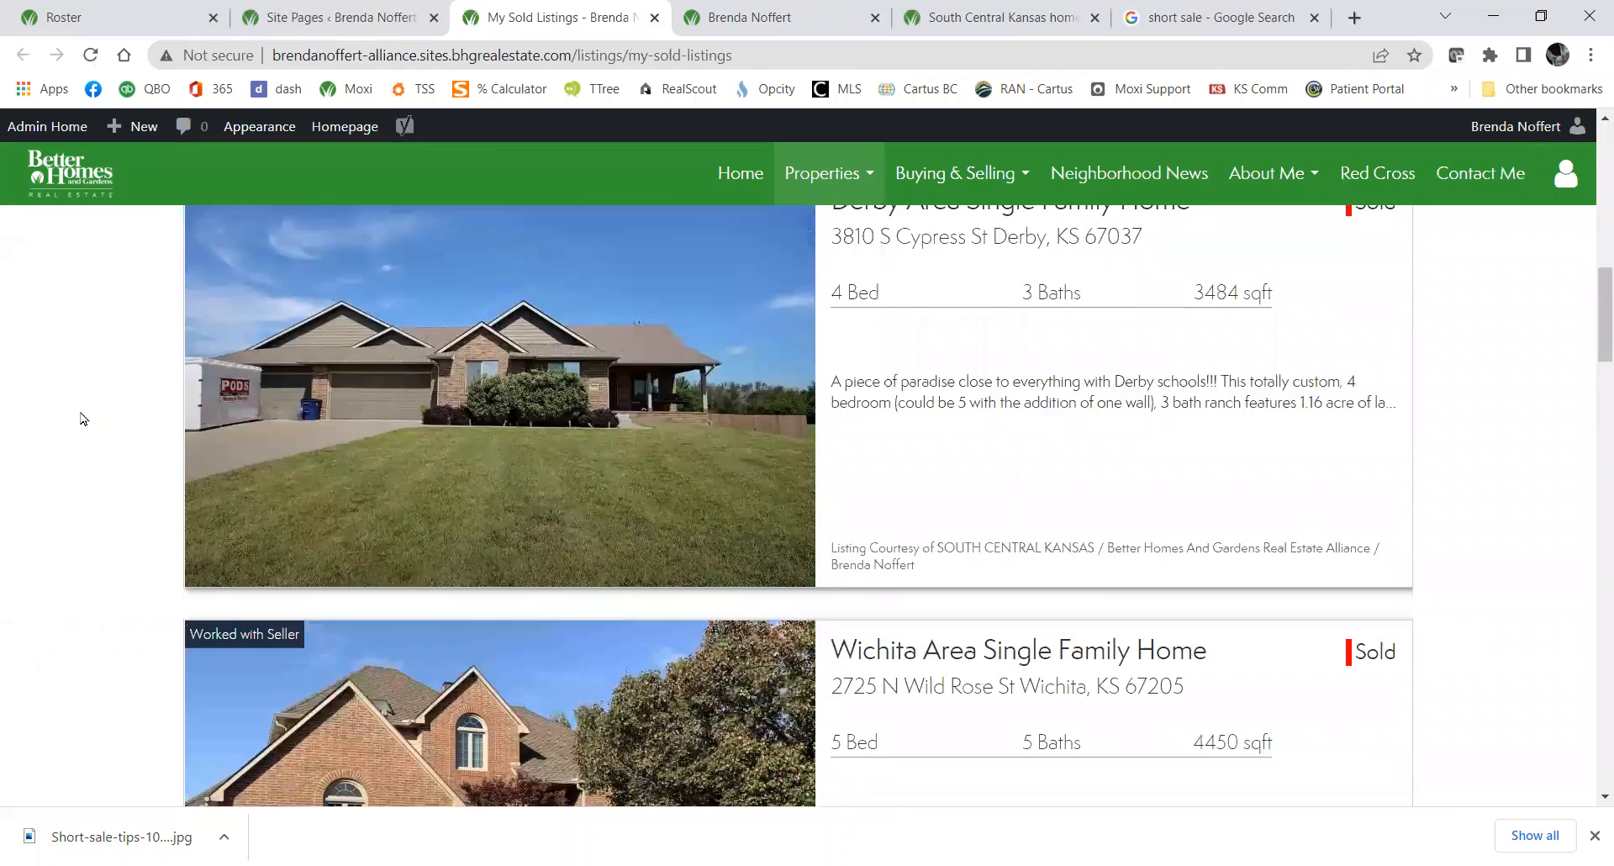
{"action": "scroll", "coordinate": [80, 427], "scroll_direction": "down", "scroll_amount": 3}
{"action": "scroll", "coordinate": [90, 414], "scroll_direction": "up", "scroll_amount": 17}
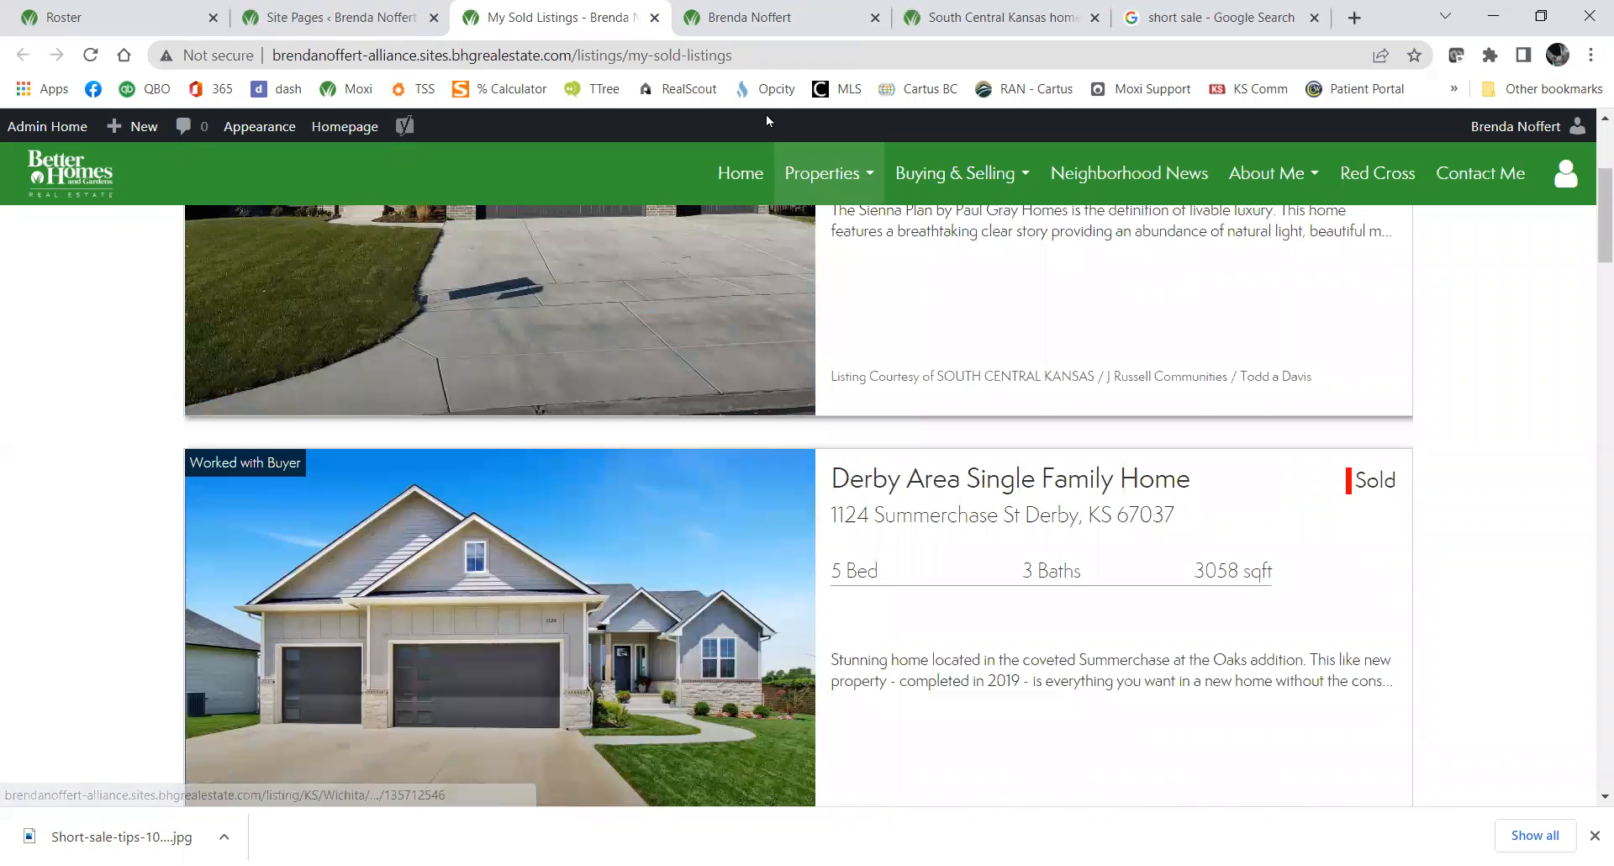
Return to the site pages list, look over the page order, and publish the navigation.
{"action": "left_click", "coordinate": [333, 25]}
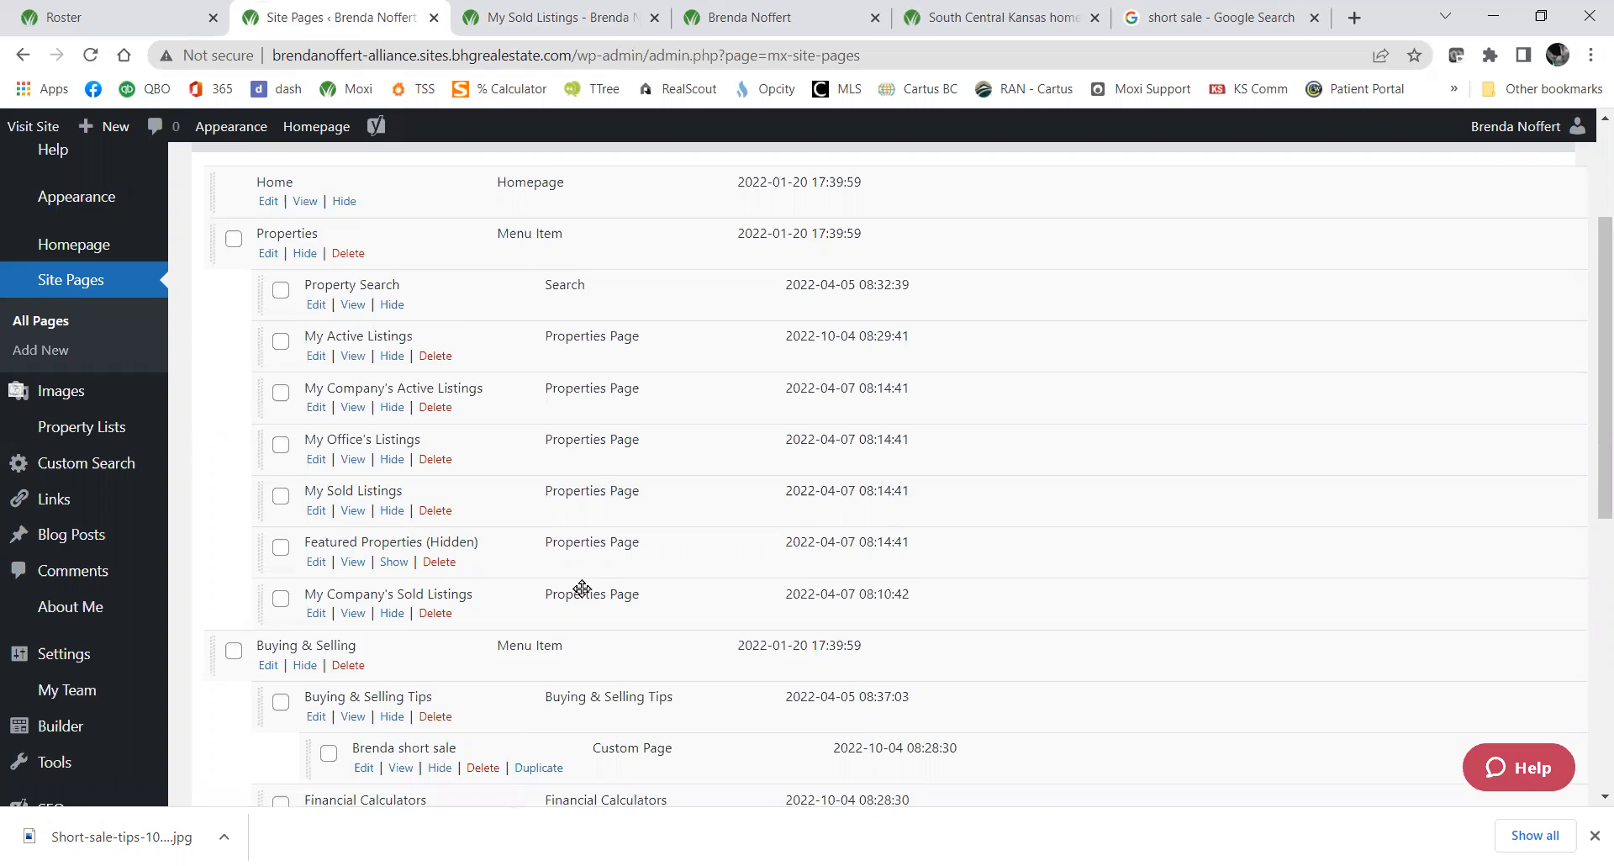
{"action": "scroll", "coordinate": [581, 589], "scroll_direction": "down", "scroll_amount": 7}
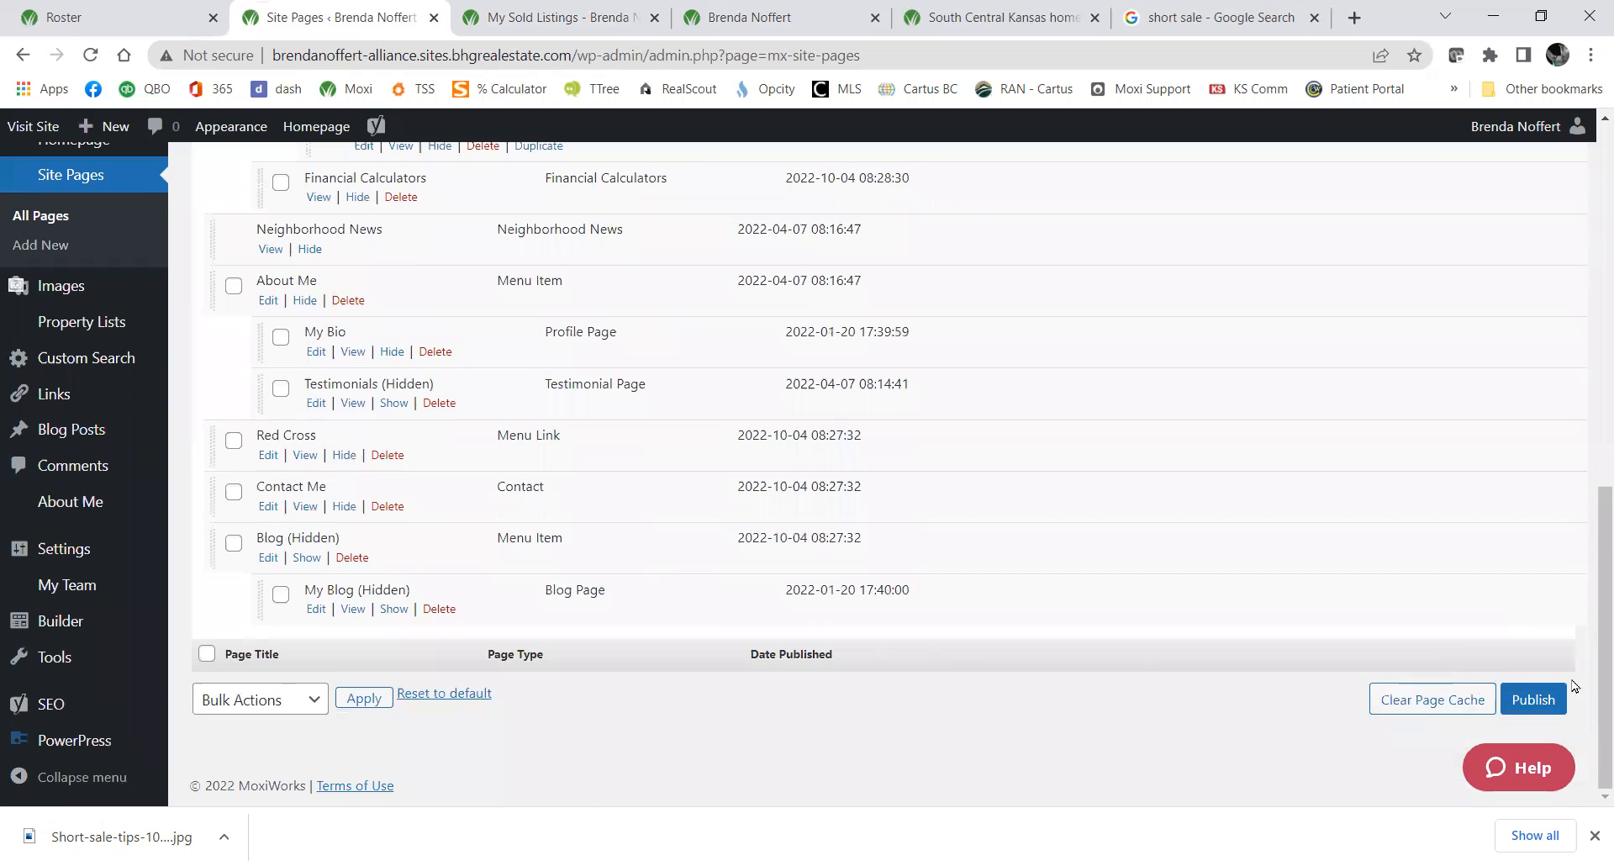
{"action": "left_click", "coordinate": [1535, 698]}
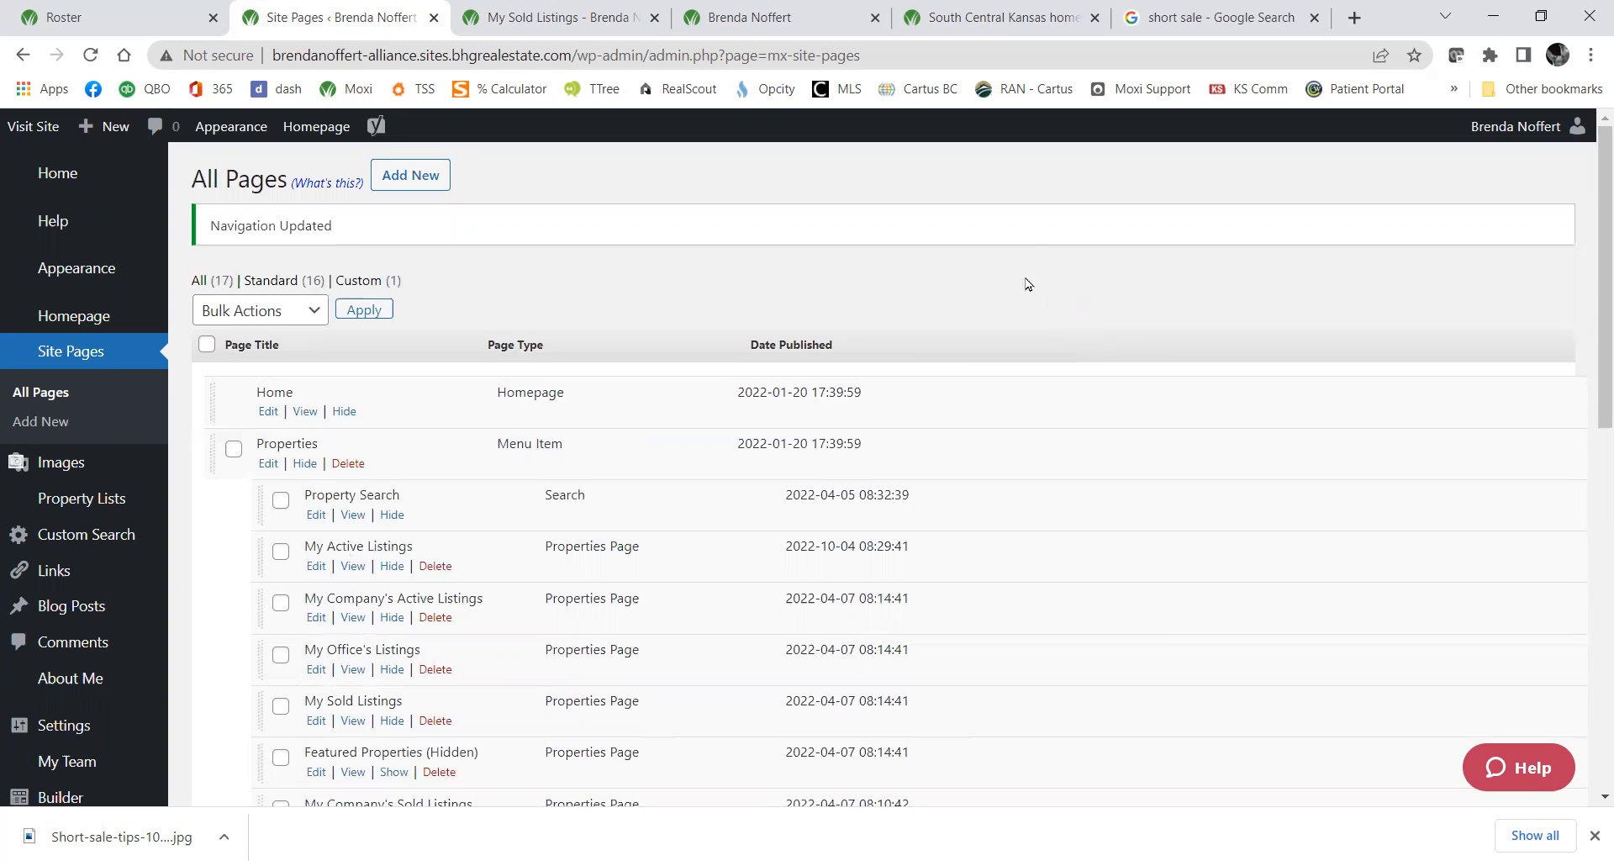
{"action": "scroll", "coordinate": [607, 612], "scroll_direction": "down", "scroll_amount": 7}
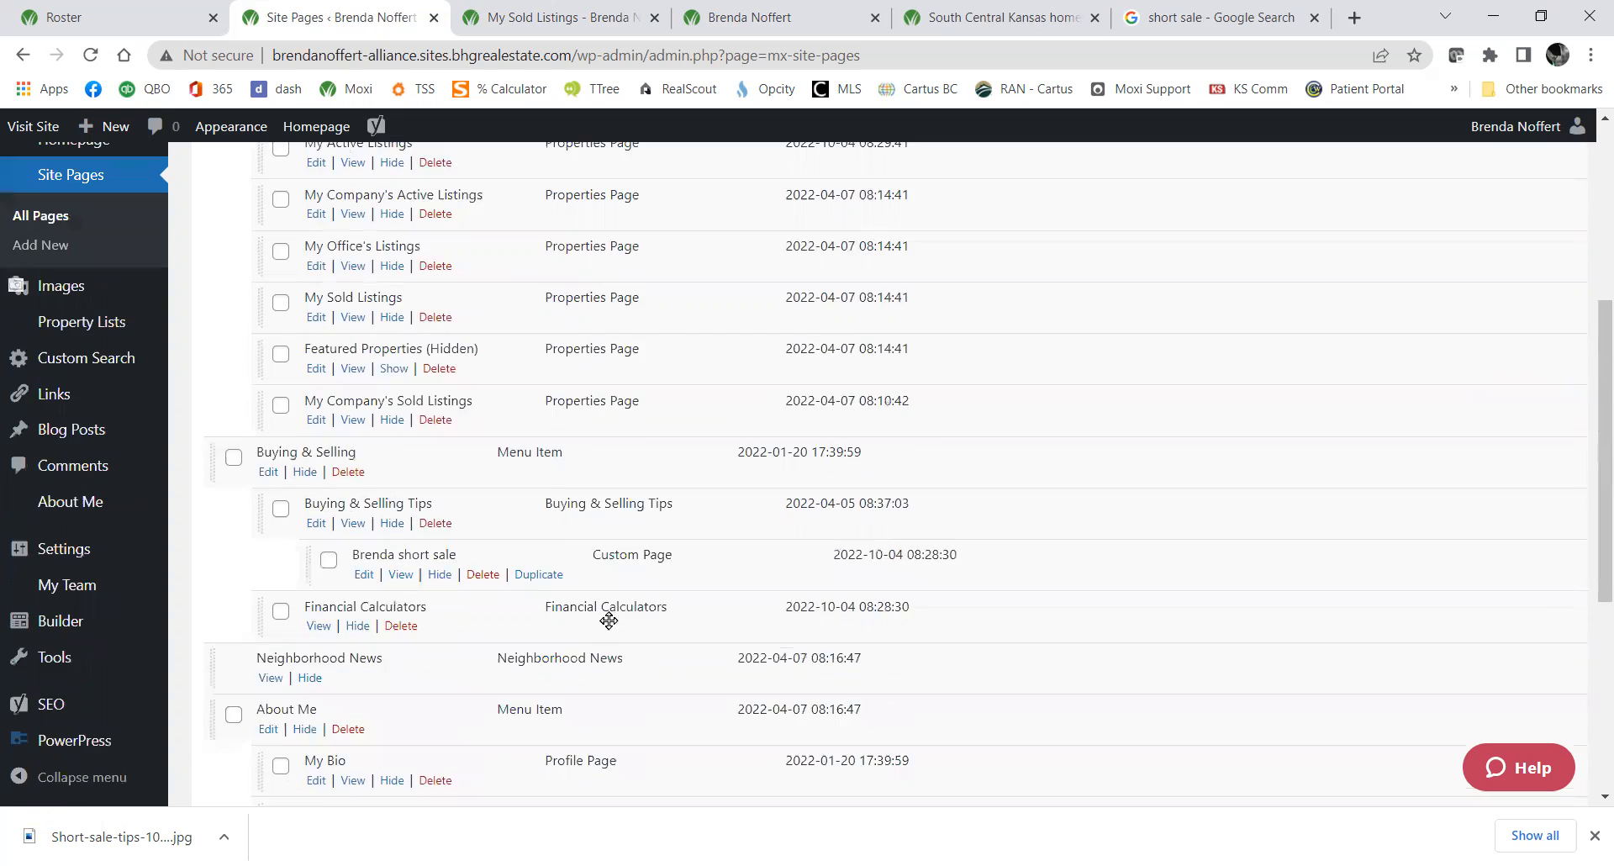
{"action": "scroll", "coordinate": [610, 607], "scroll_direction": "up", "scroll_amount": 7}
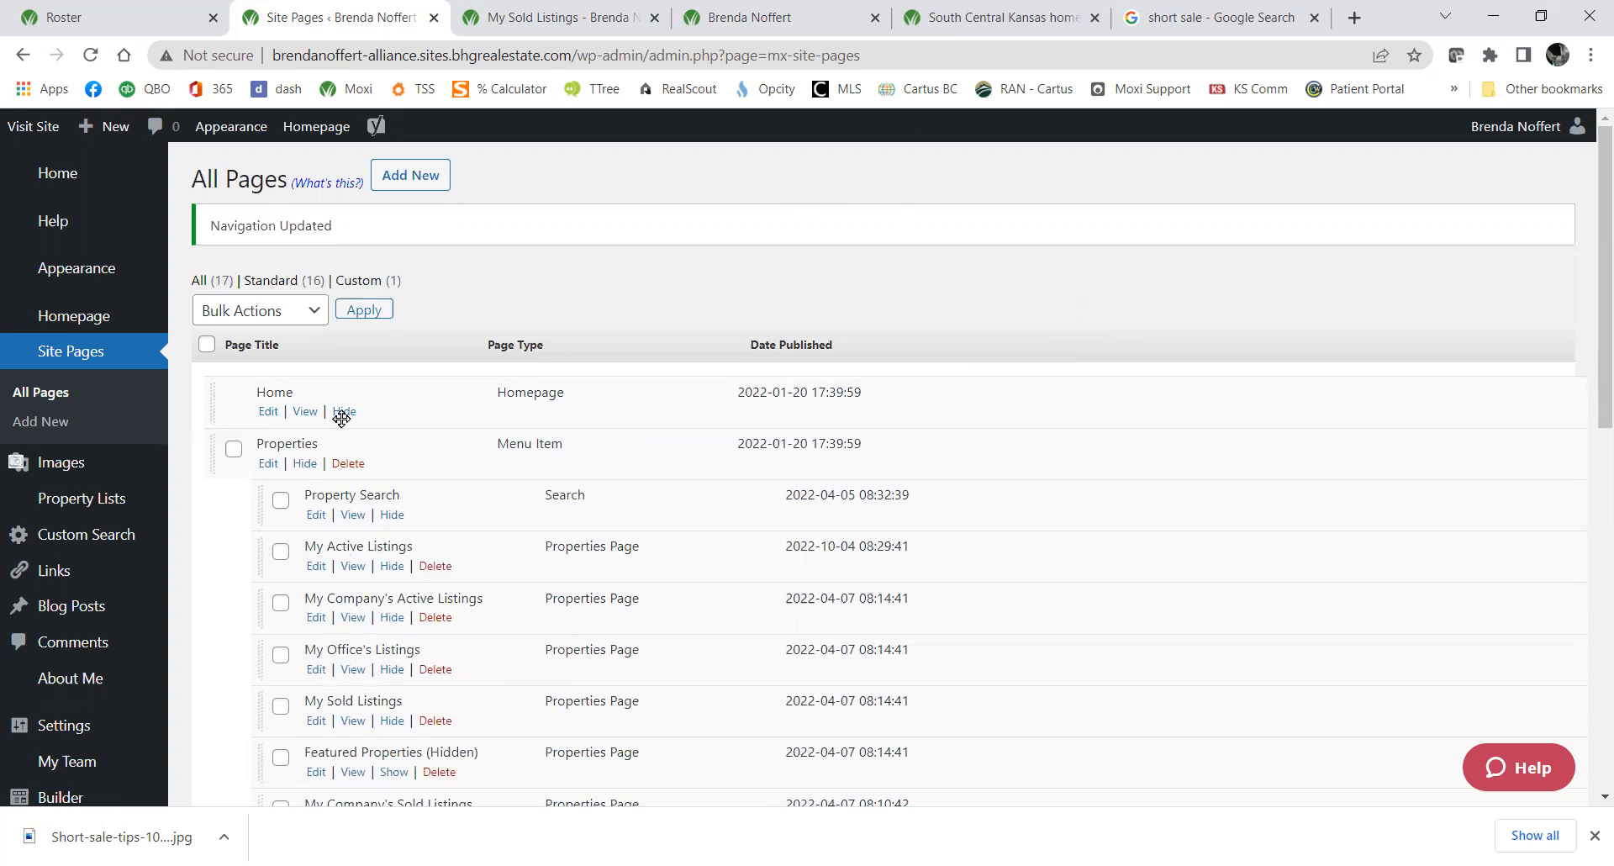
{"action": "scroll", "coordinate": [1092, 471], "scroll_direction": "down", "scroll_amount": 10}
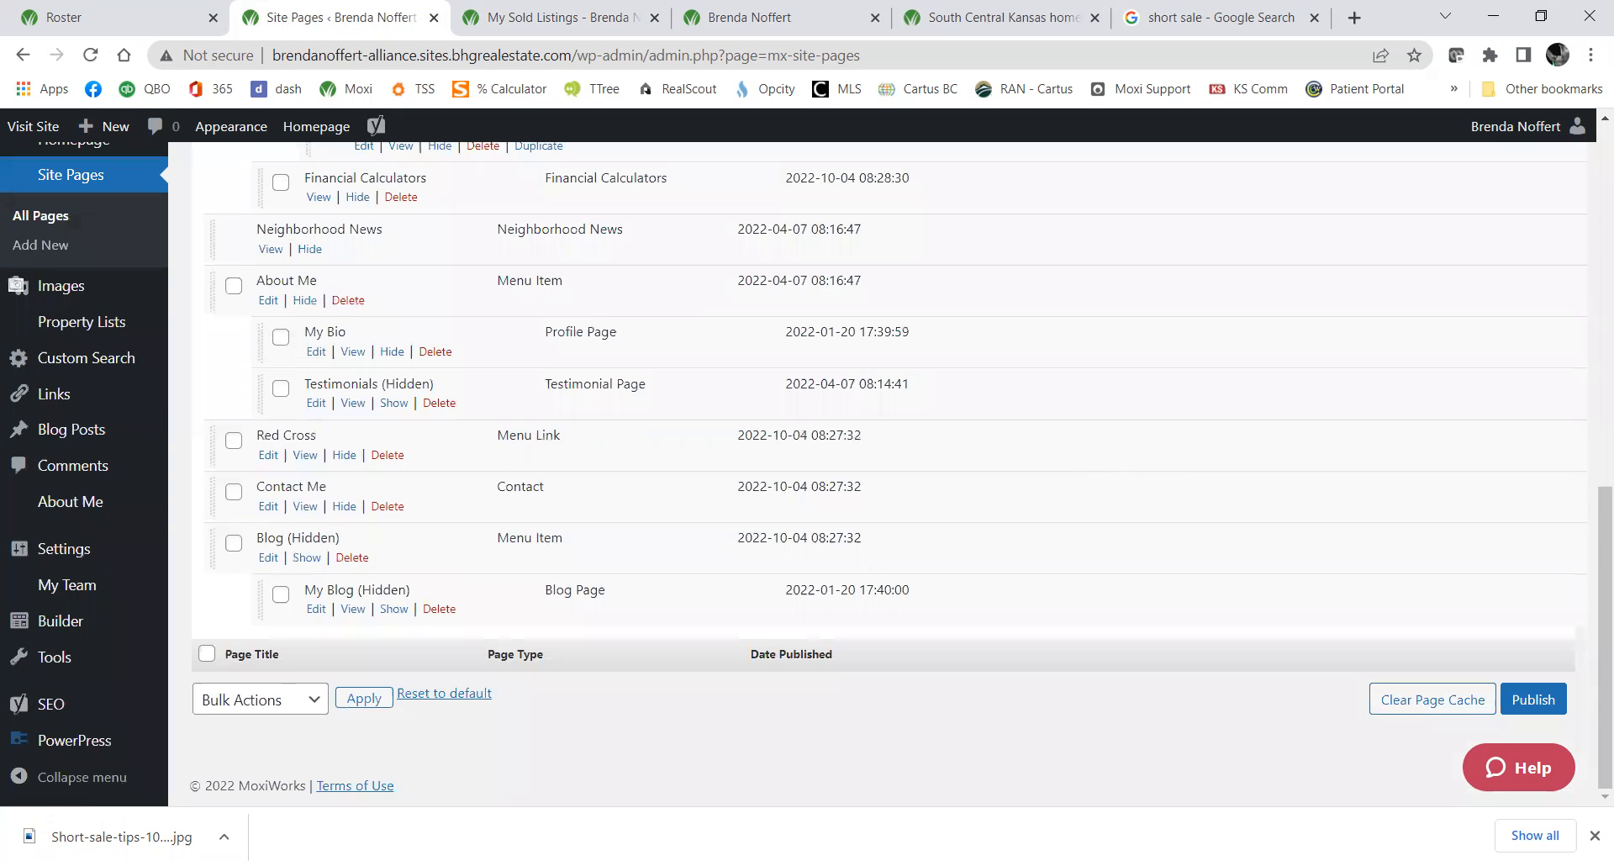
{"action": "left_click", "coordinate": [1535, 701]}
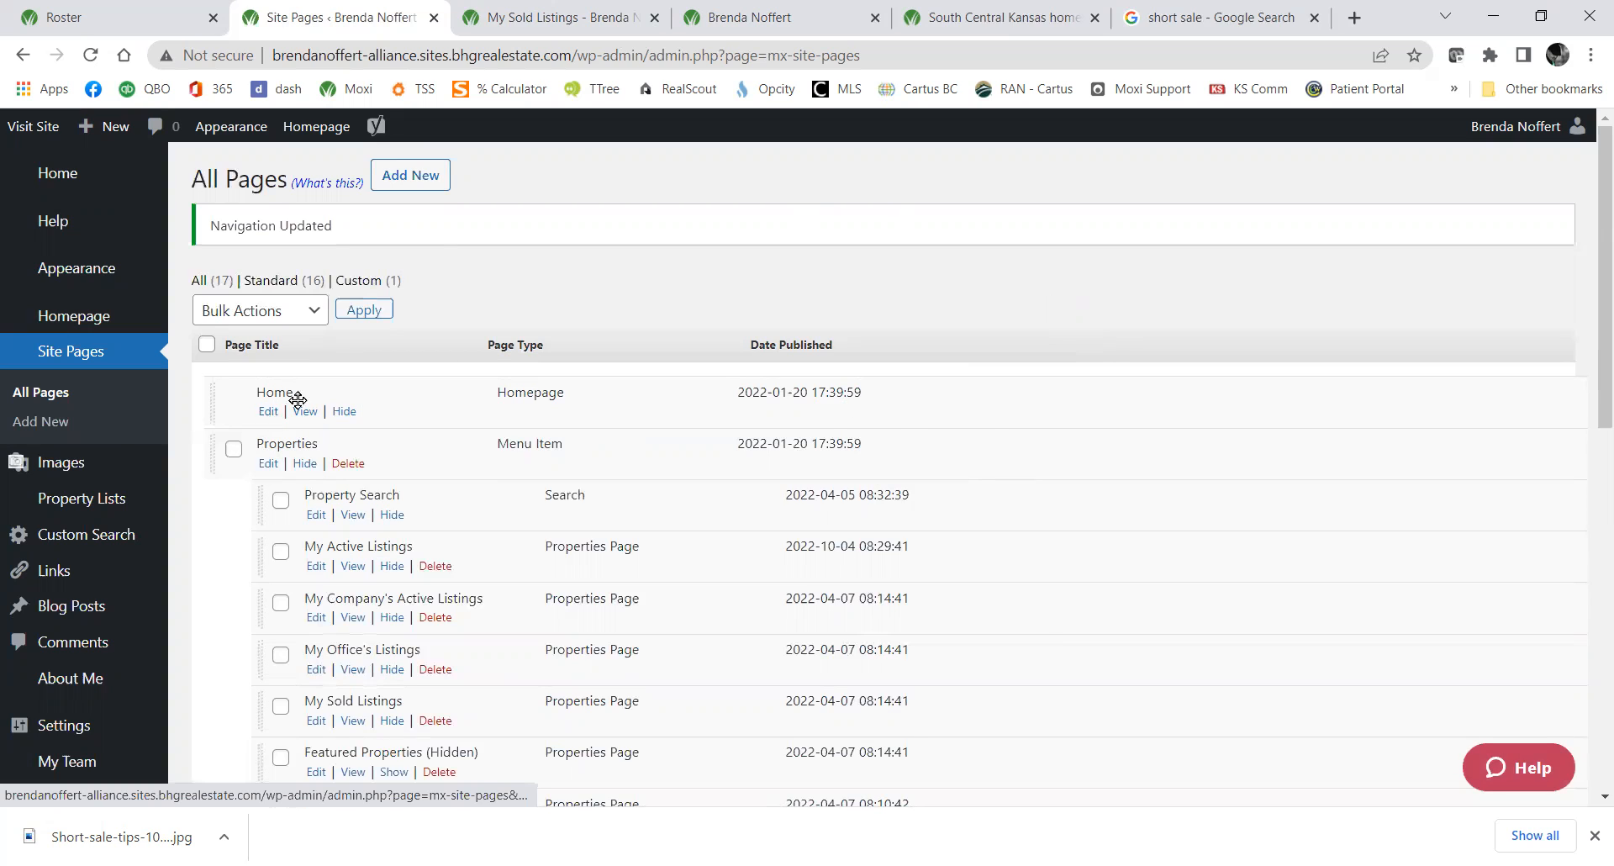
Open the Home page for editing and look through its modules to find the Featured Properties Module.
{"action": "left_click", "coordinate": [271, 411]}
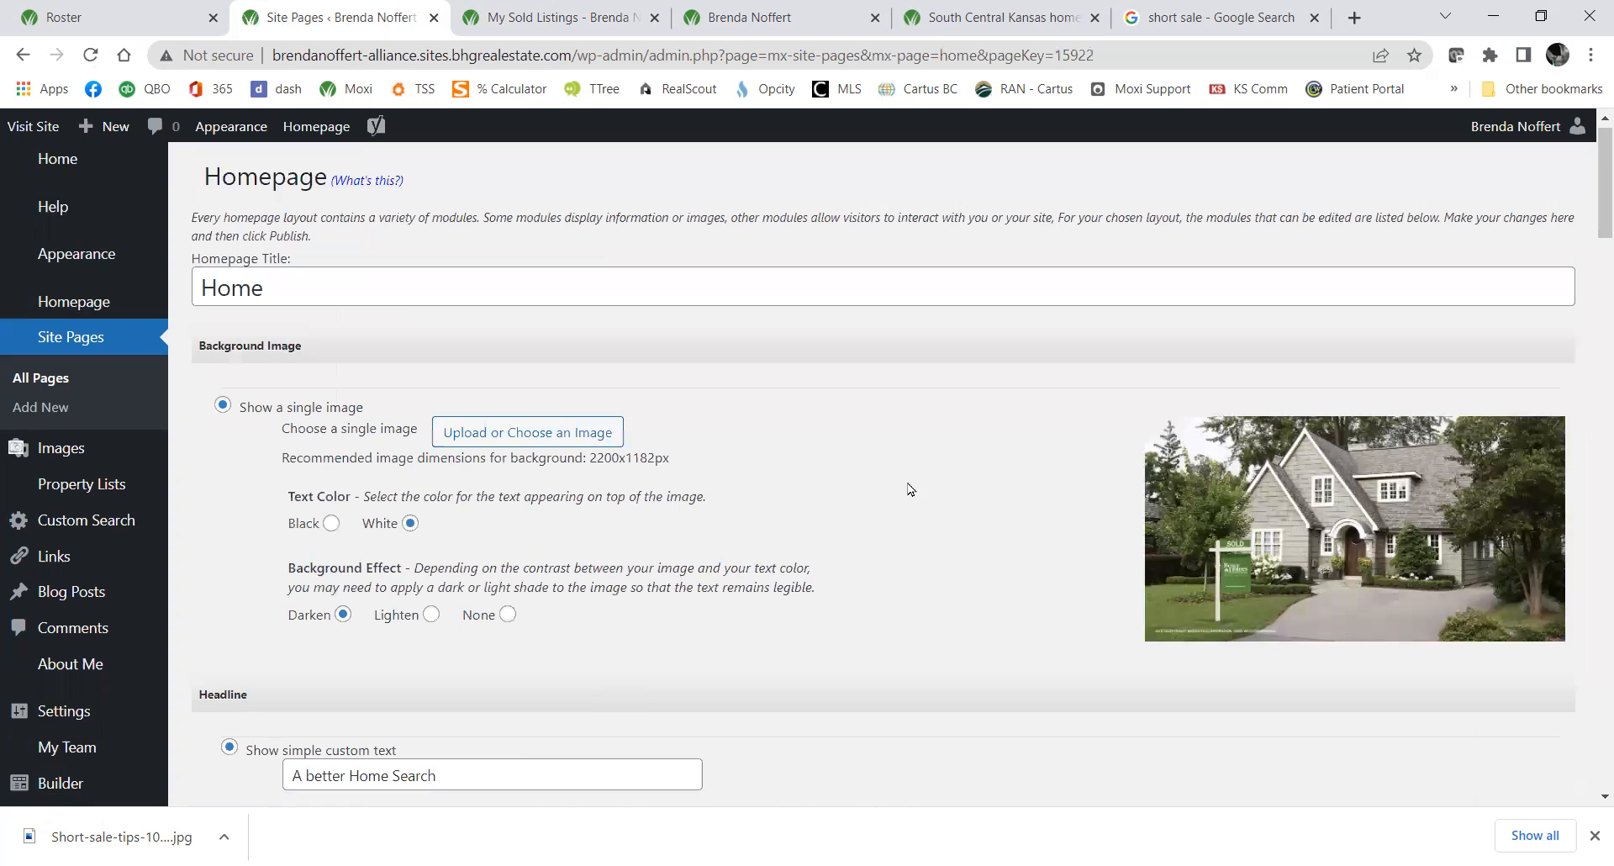
{"action": "scroll", "coordinate": [912, 486], "scroll_direction": "down", "scroll_amount": 3}
{"action": "scroll", "coordinate": [908, 491], "scroll_direction": "down", "scroll_amount": 3}
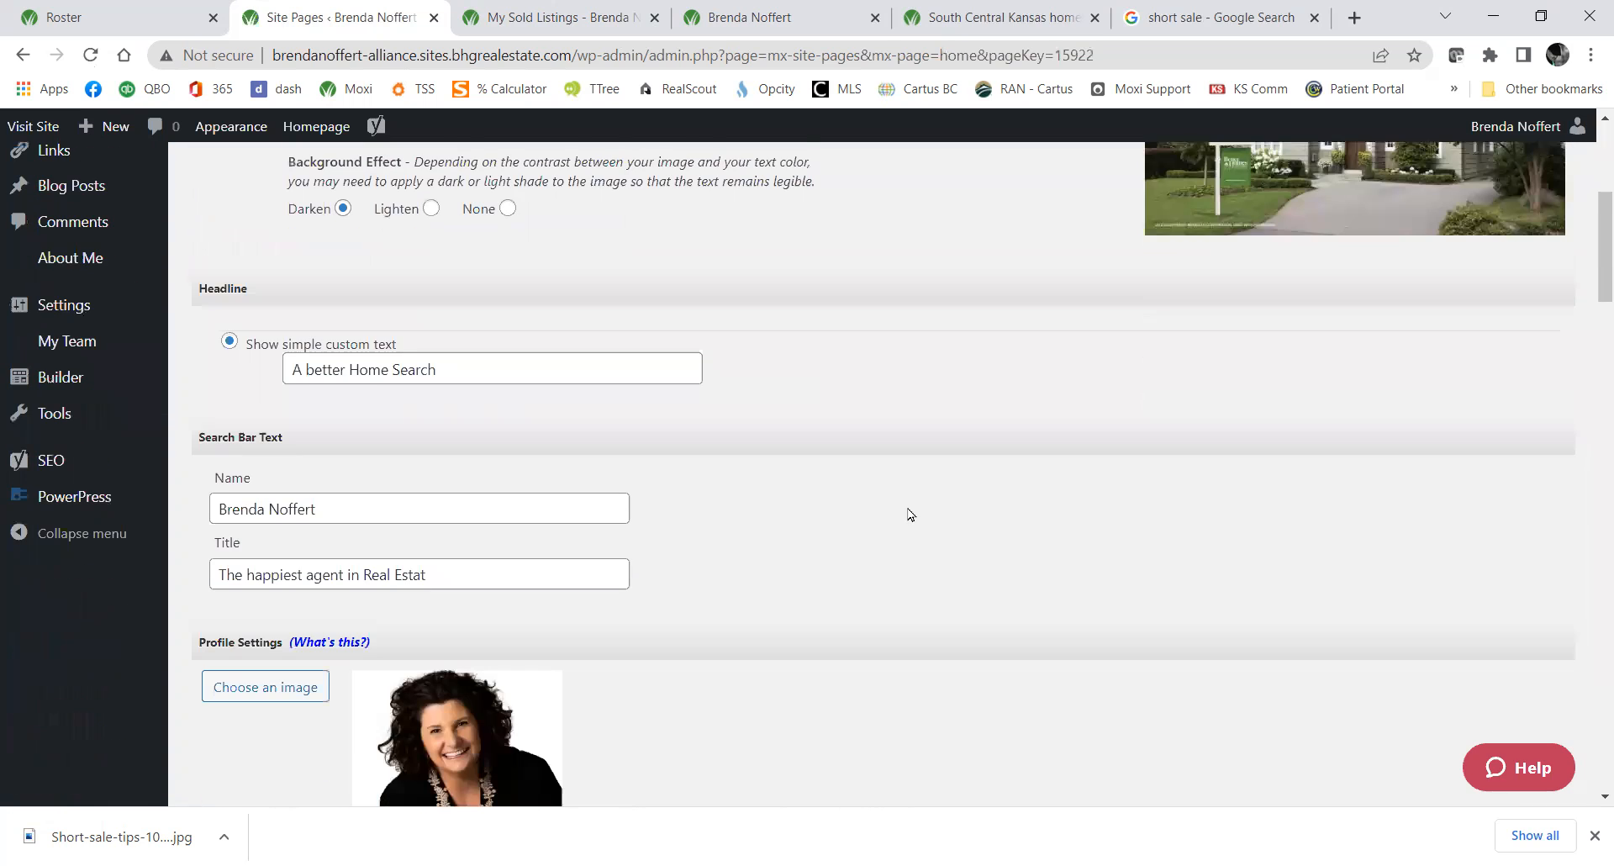
{"action": "scroll", "coordinate": [910, 514], "scroll_direction": "down", "scroll_amount": 3}
{"action": "scroll", "coordinate": [911, 509], "scroll_direction": "down", "scroll_amount": 3}
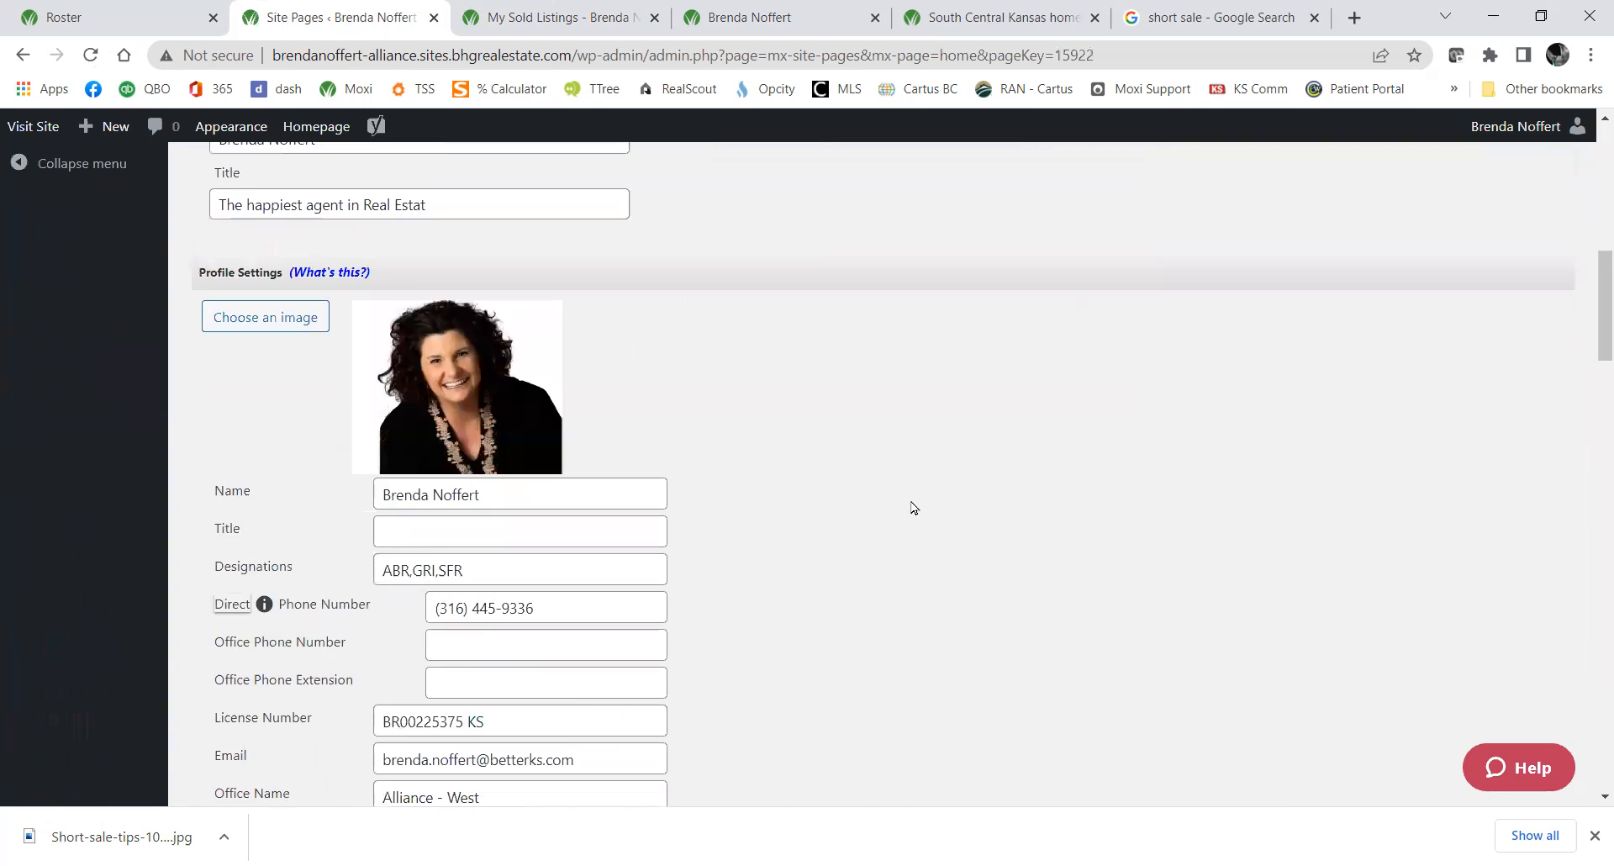
{"action": "scroll", "coordinate": [913, 507], "scroll_direction": "down", "scroll_amount": 9}
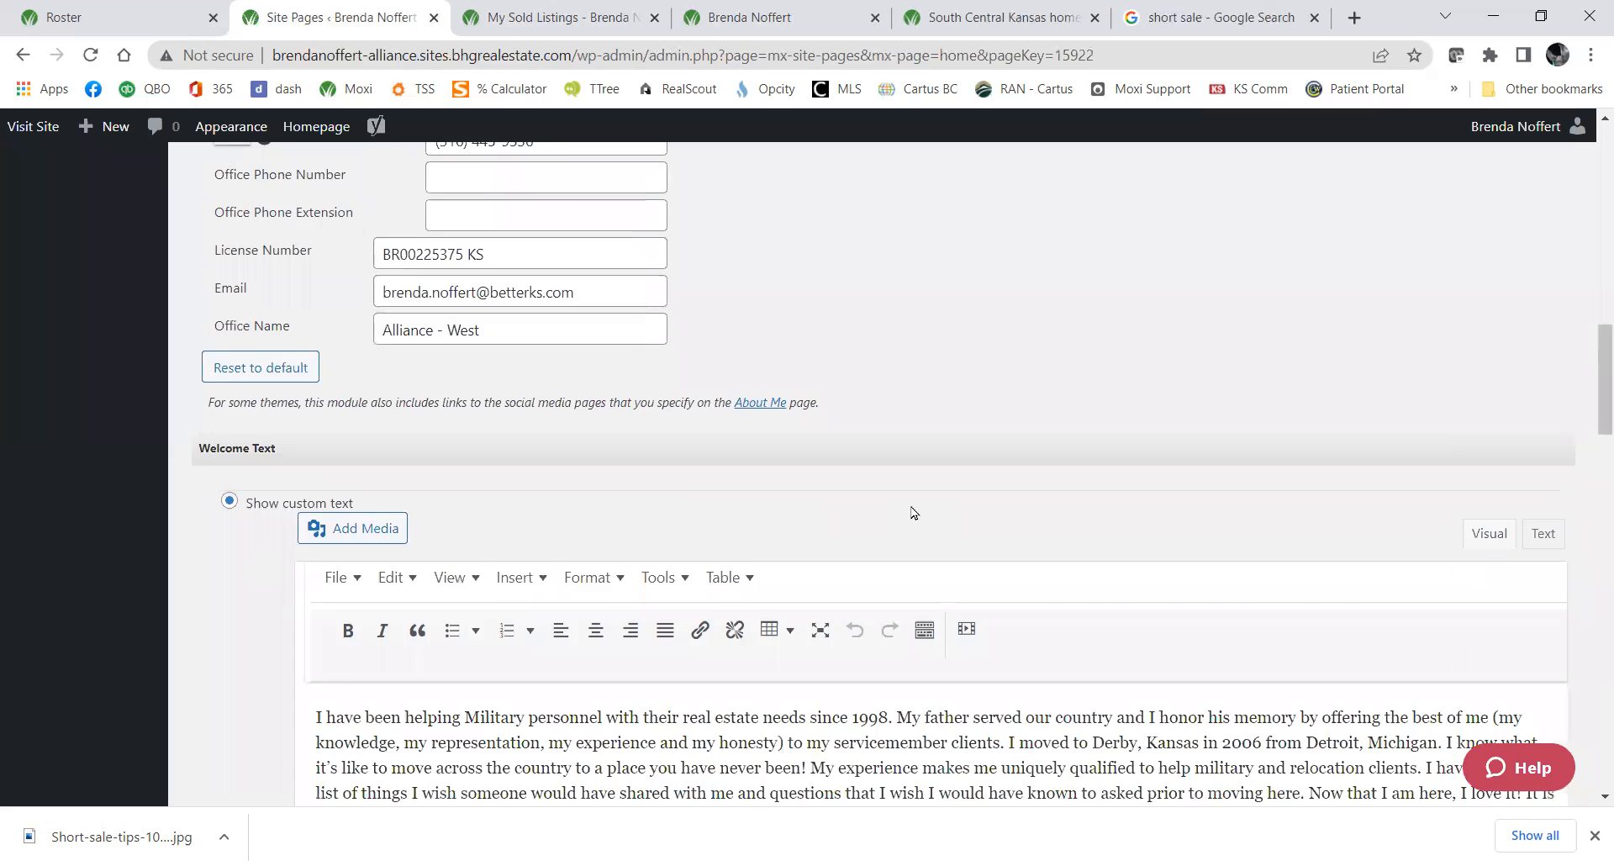
{"action": "scroll", "coordinate": [910, 504], "scroll_direction": "down", "scroll_amount": 7}
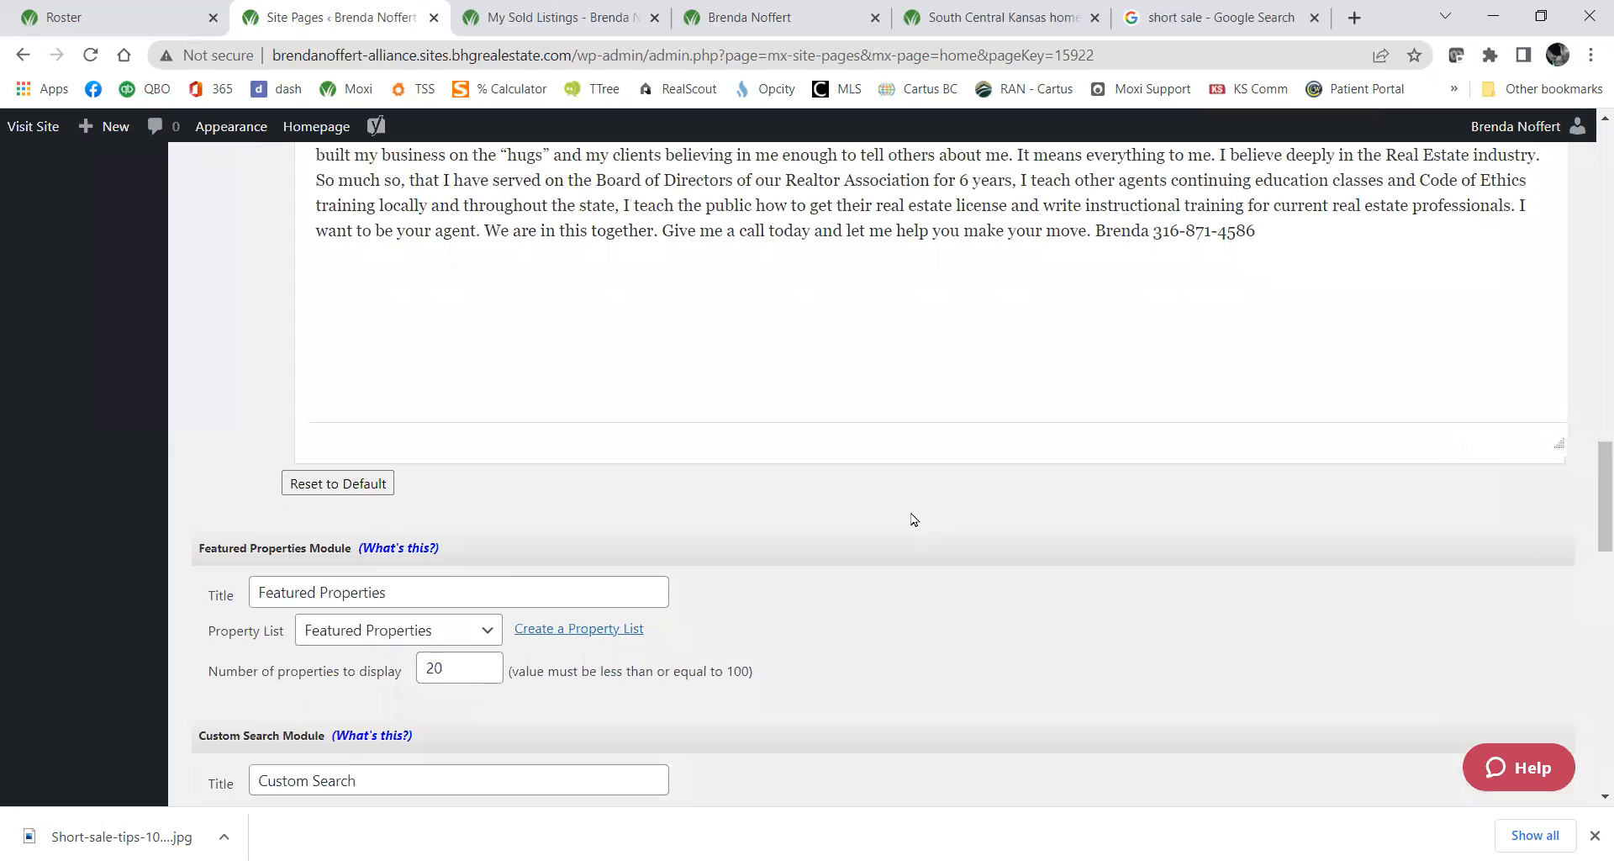
{"action": "scroll", "coordinate": [912, 515], "scroll_direction": "down", "scroll_amount": 1}
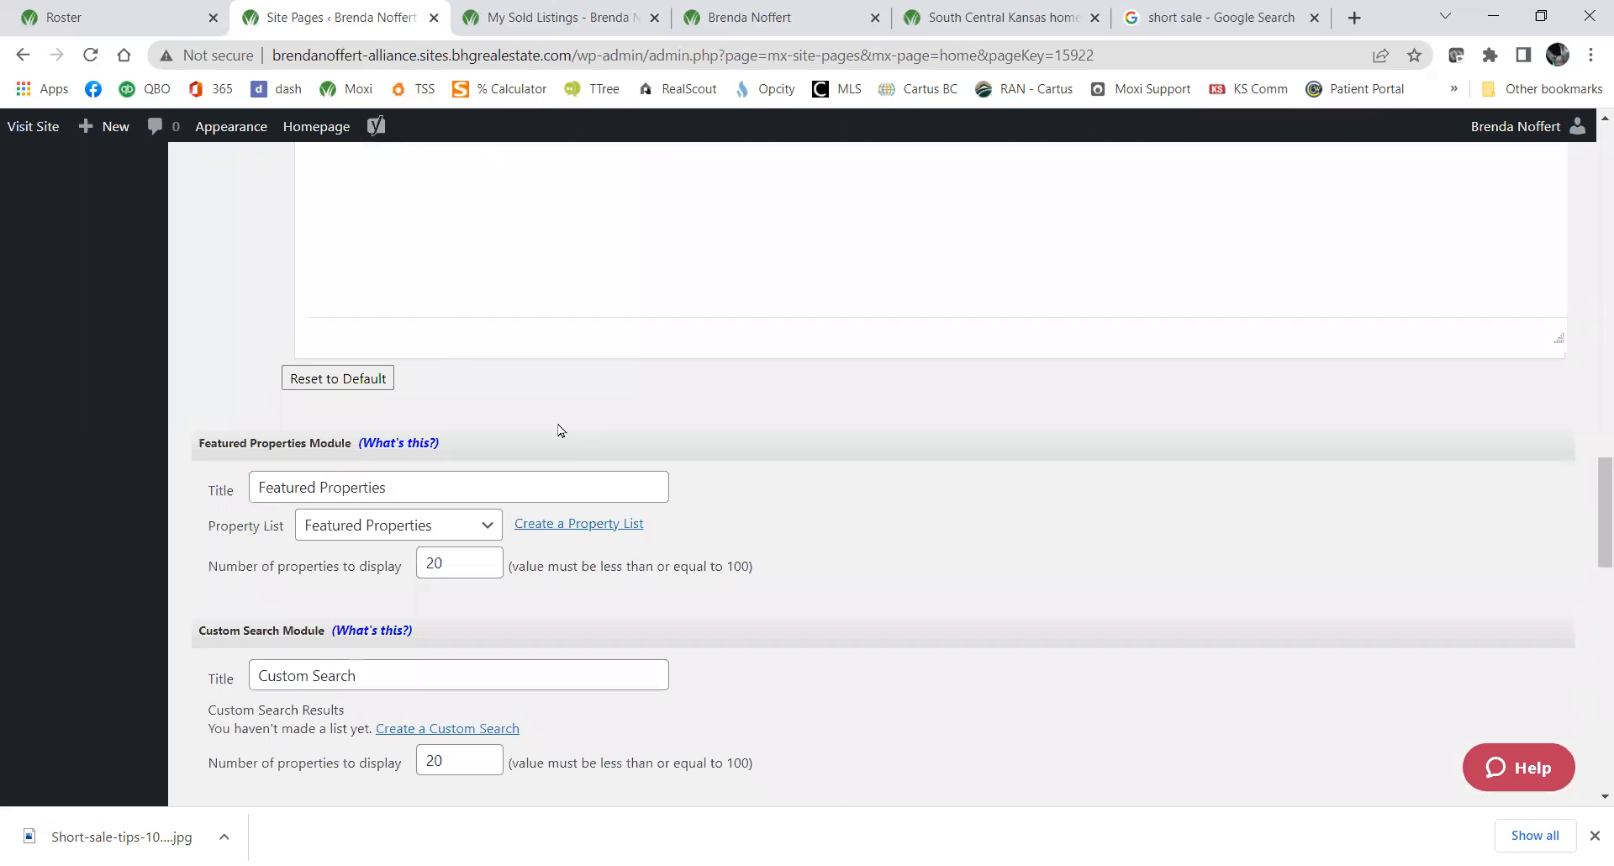
{"action": "scroll", "coordinate": [777, 471], "scroll_direction": "down", "scroll_amount": 3}
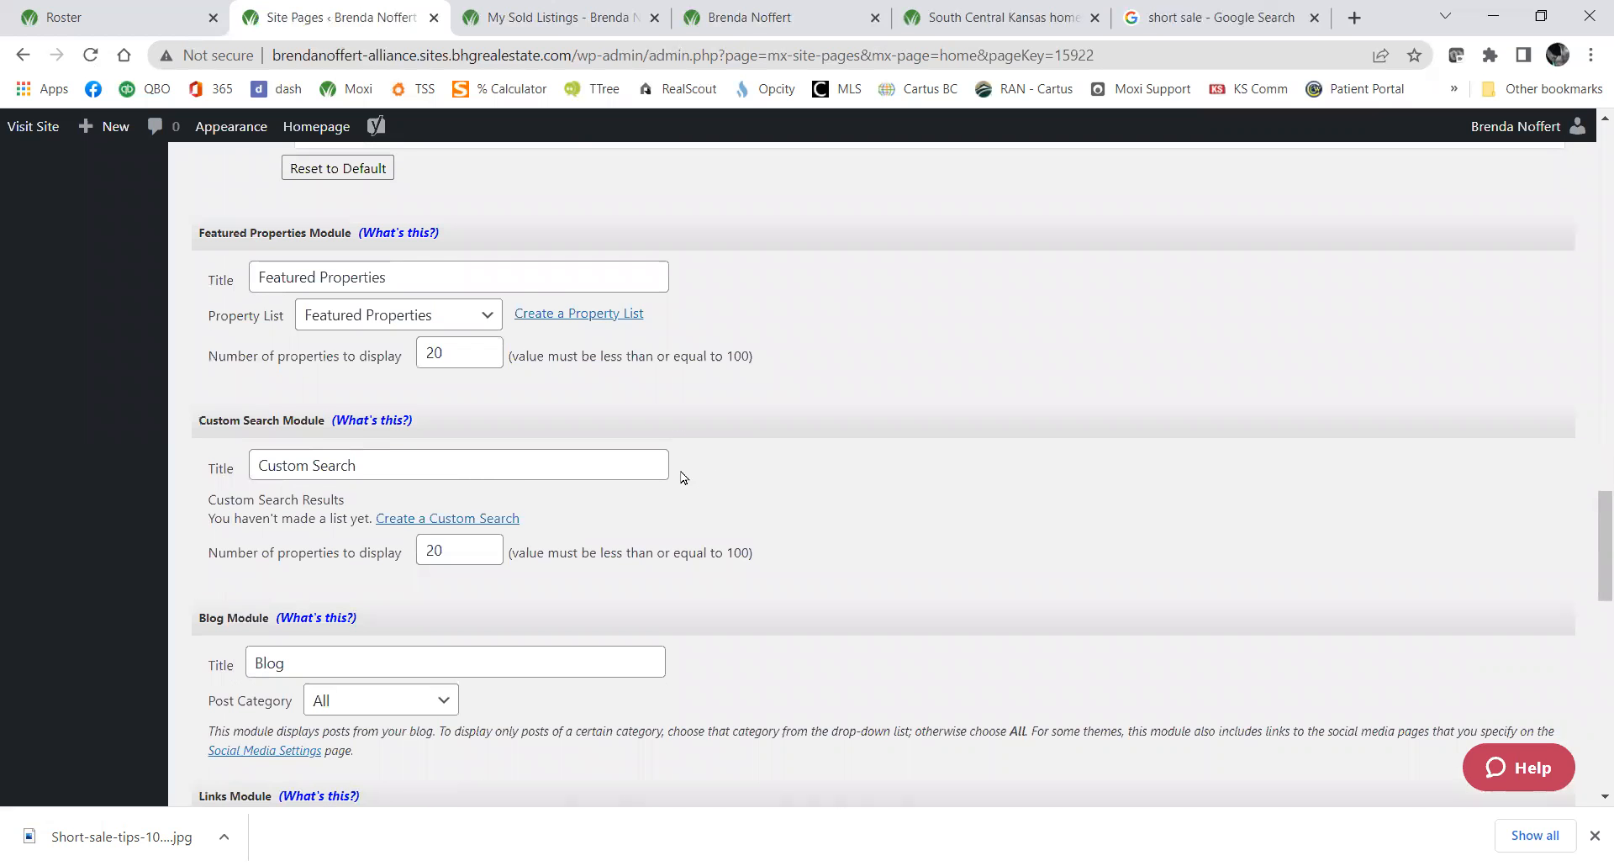
{"action": "scroll", "coordinate": [681, 480], "scroll_direction": "up", "scroll_amount": 1}
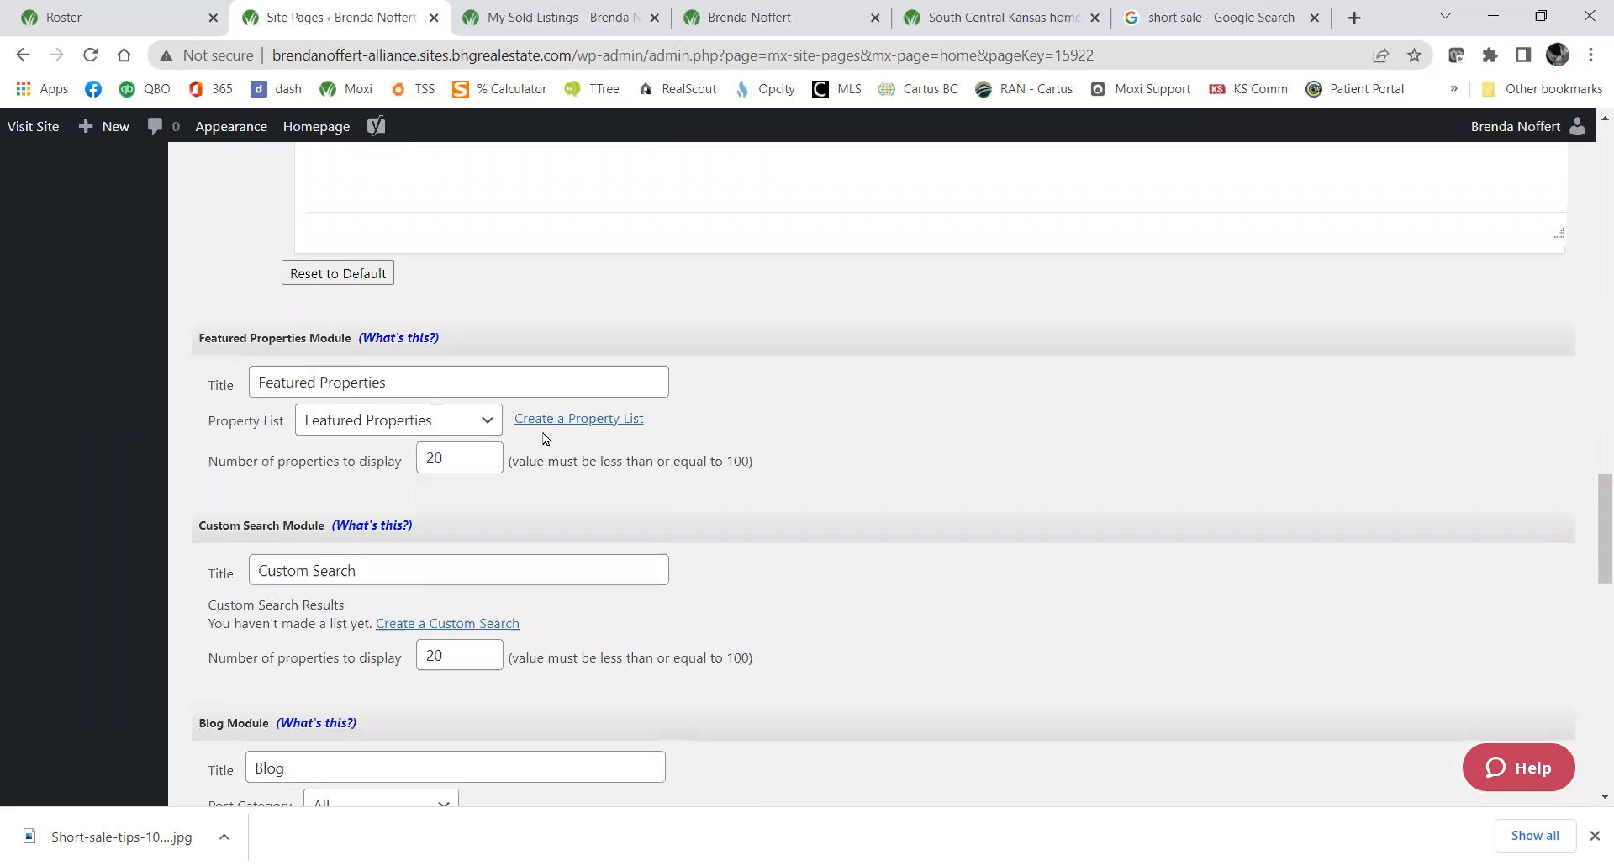
Examine the property list choices for the Featured Properties Module and the surrounding homepage modules.
{"action": "left_click", "coordinate": [491, 421]}
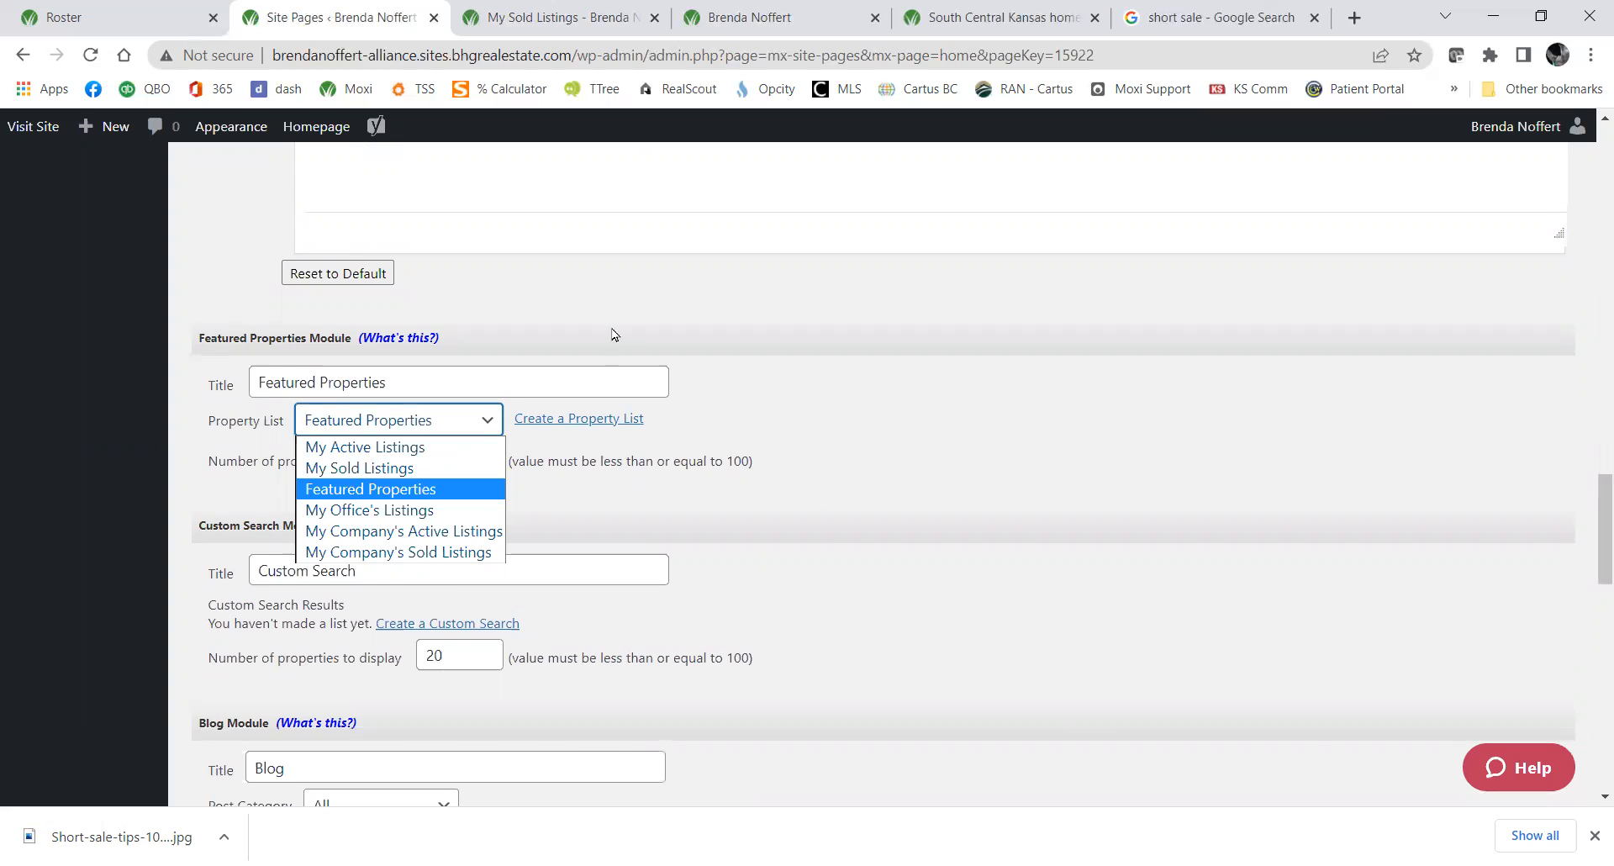
{"action": "scroll", "coordinate": [617, 329], "scroll_direction": "up", "scroll_amount": 10}
{"action": "scroll", "coordinate": [618, 329], "scroll_direction": "up", "scroll_amount": 5}
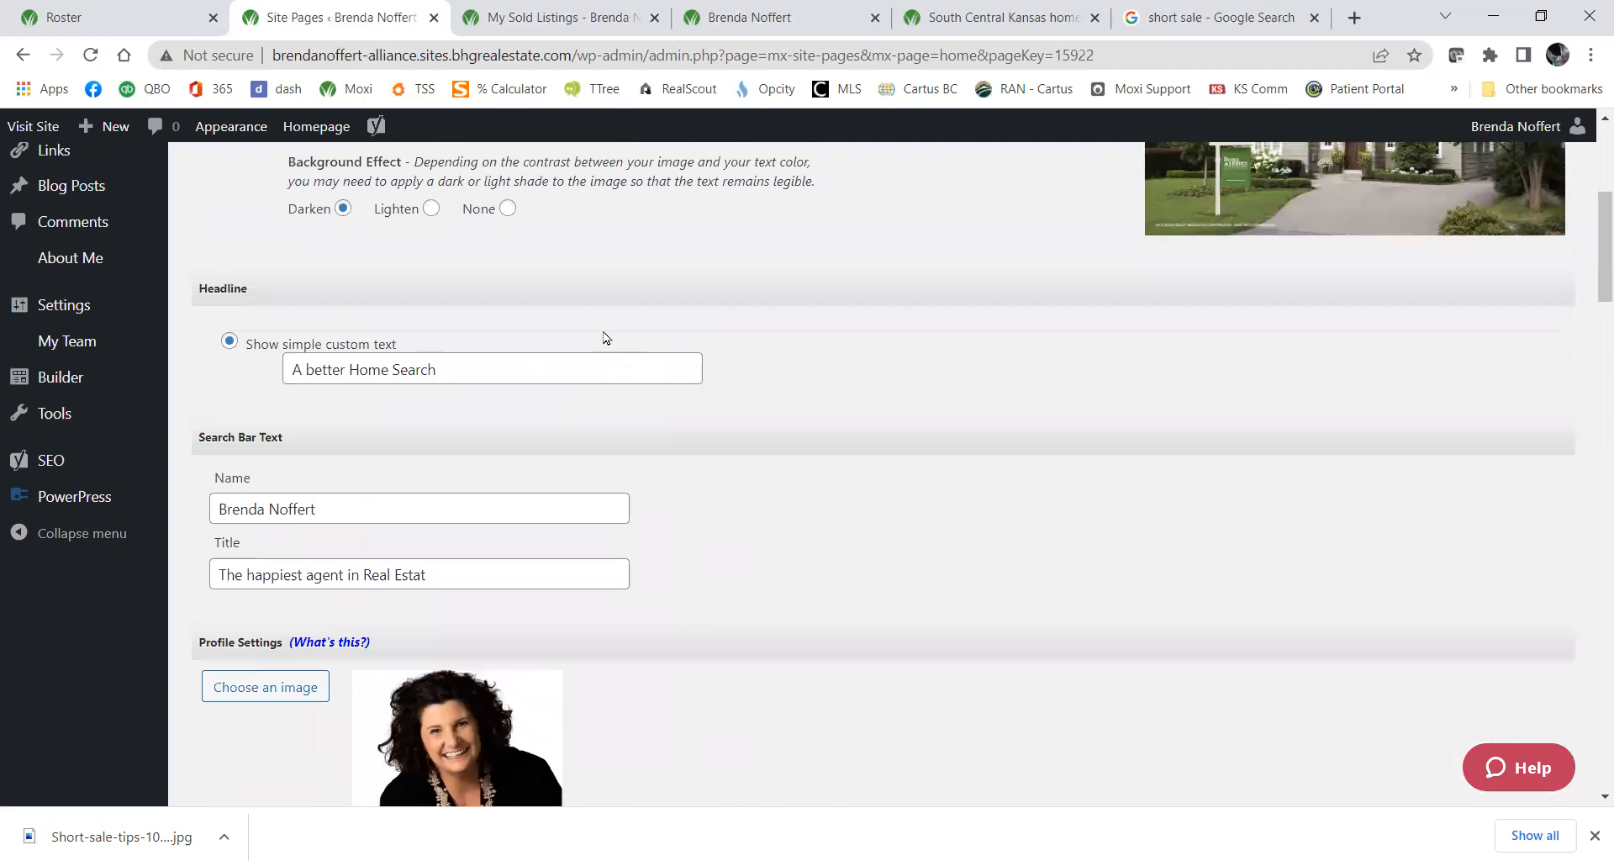
{"action": "scroll", "coordinate": [616, 330], "scroll_direction": "down", "scroll_amount": 15}
{"action": "scroll", "coordinate": [598, 337], "scroll_direction": "down", "scroll_amount": 6}
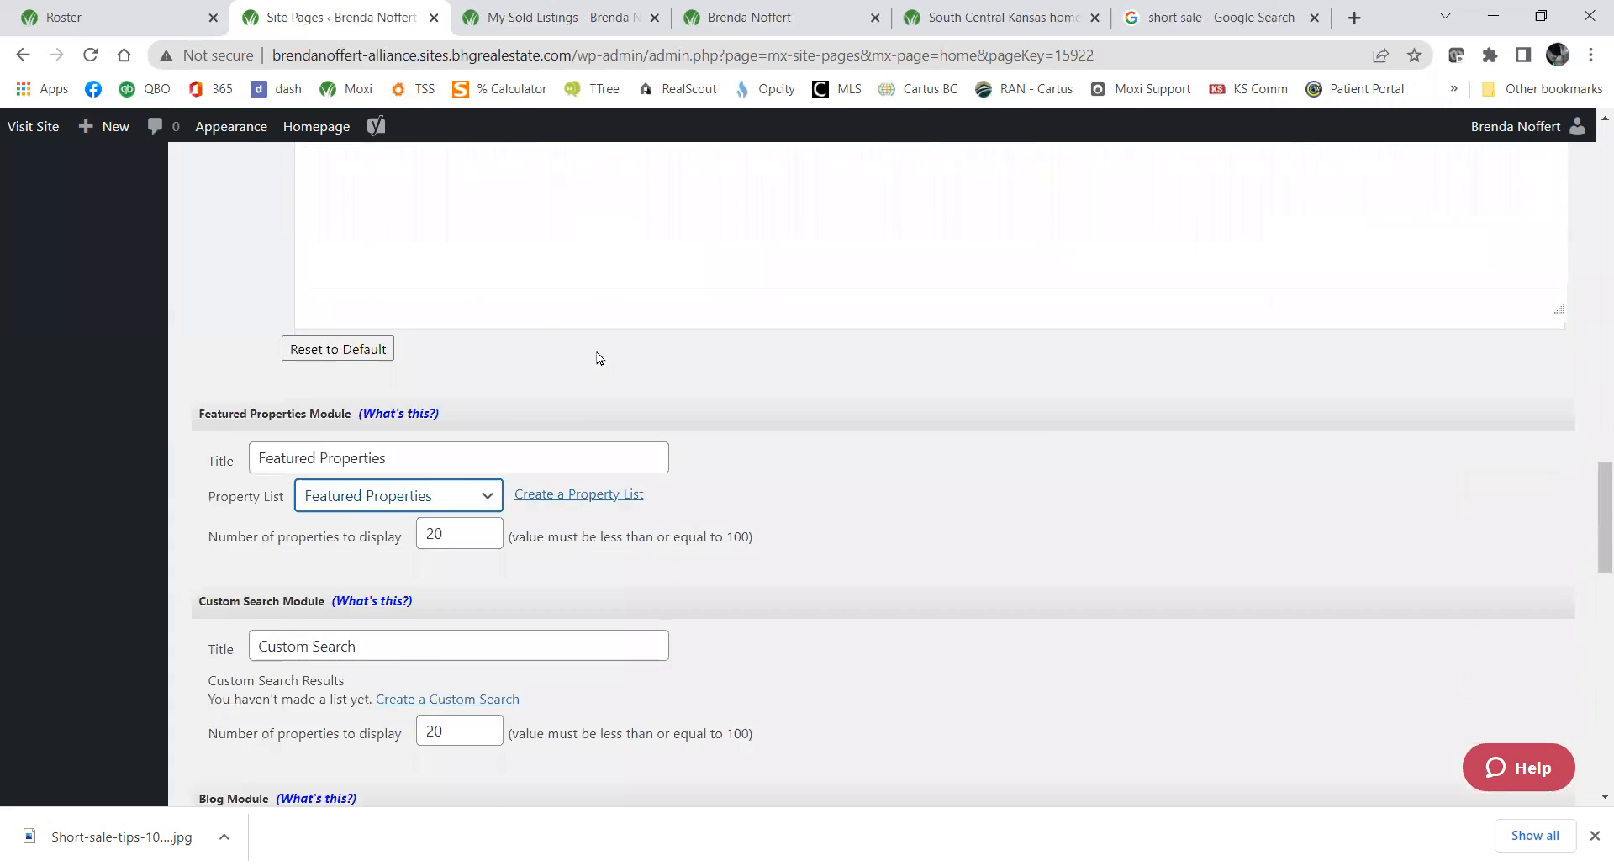
{"action": "scroll", "coordinate": [539, 370], "scroll_direction": "up", "scroll_amount": 8}
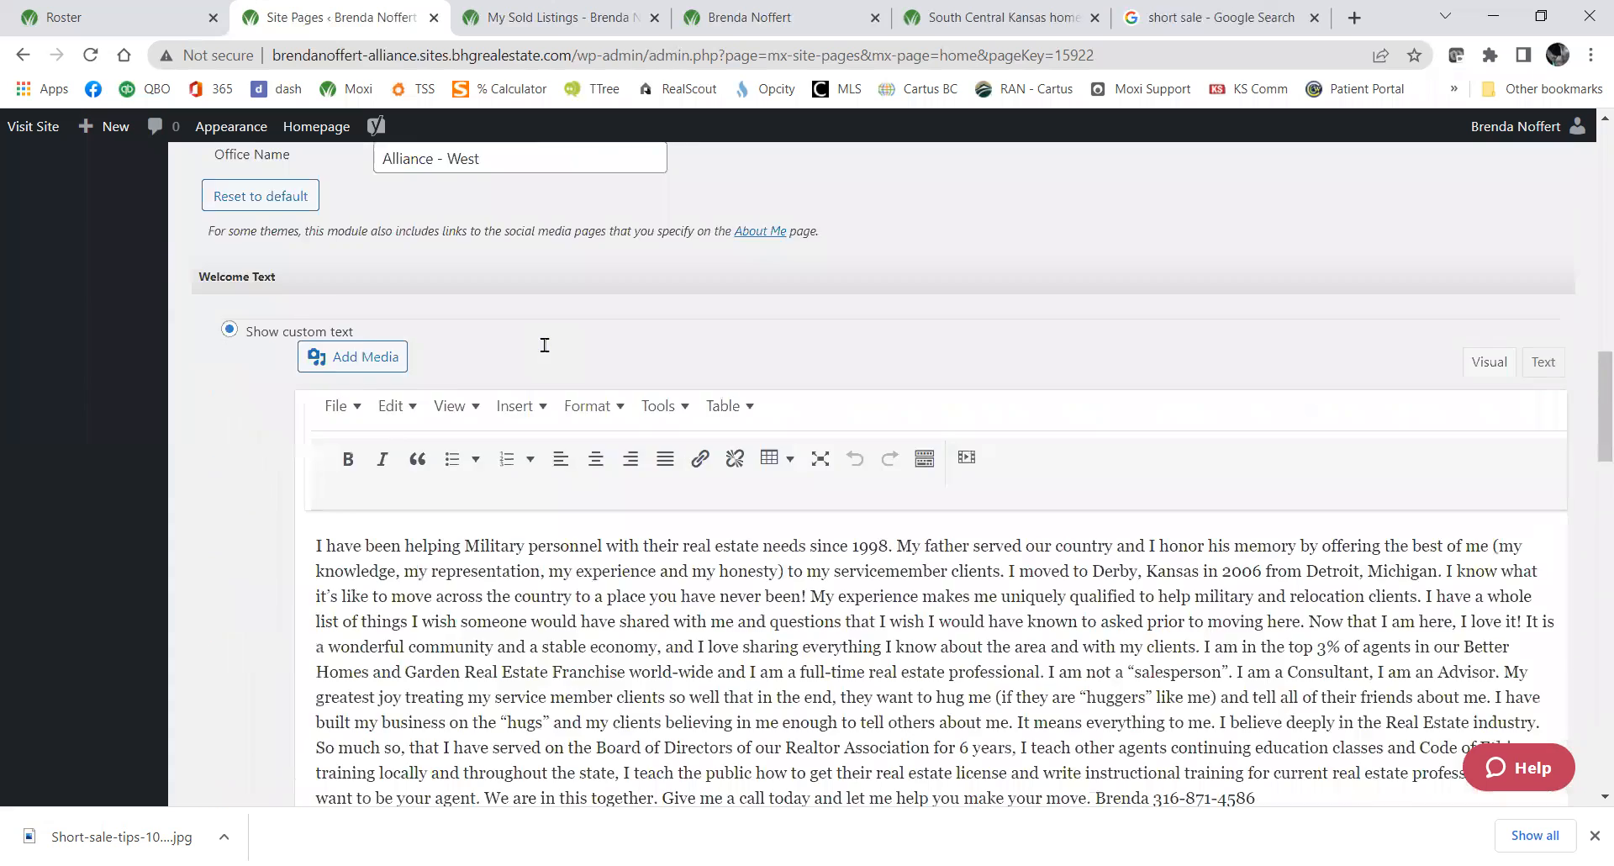
{"action": "scroll", "coordinate": [529, 406], "scroll_direction": "down", "scroll_amount": 3}
{"action": "scroll", "coordinate": [529, 407], "scroll_direction": "down", "scroll_amount": 6}
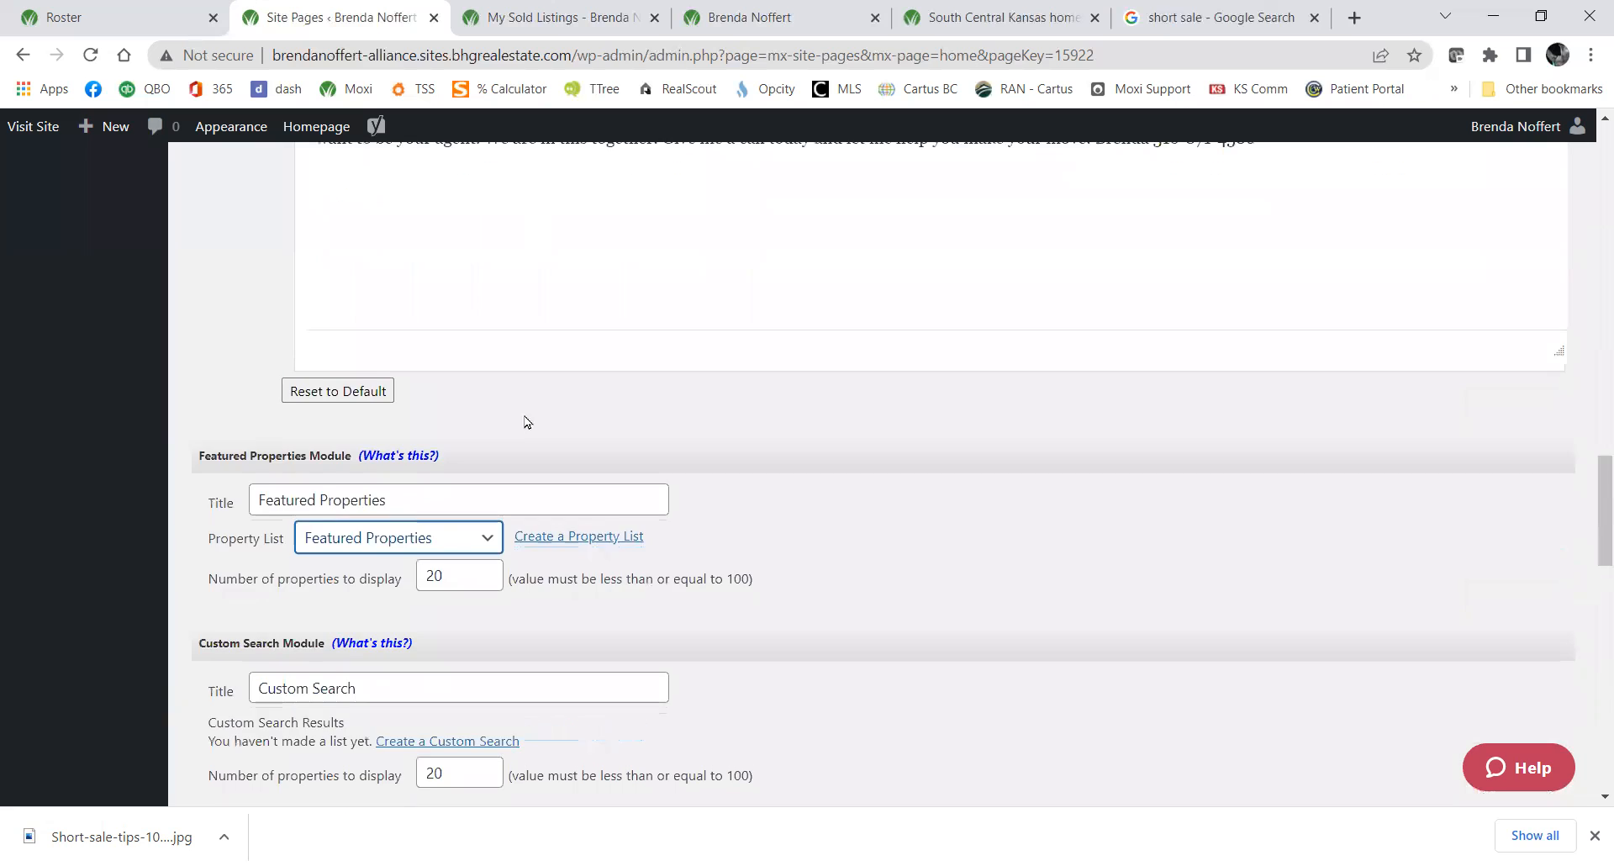
{"action": "scroll", "coordinate": [521, 426], "scroll_direction": "down", "scroll_amount": 2}
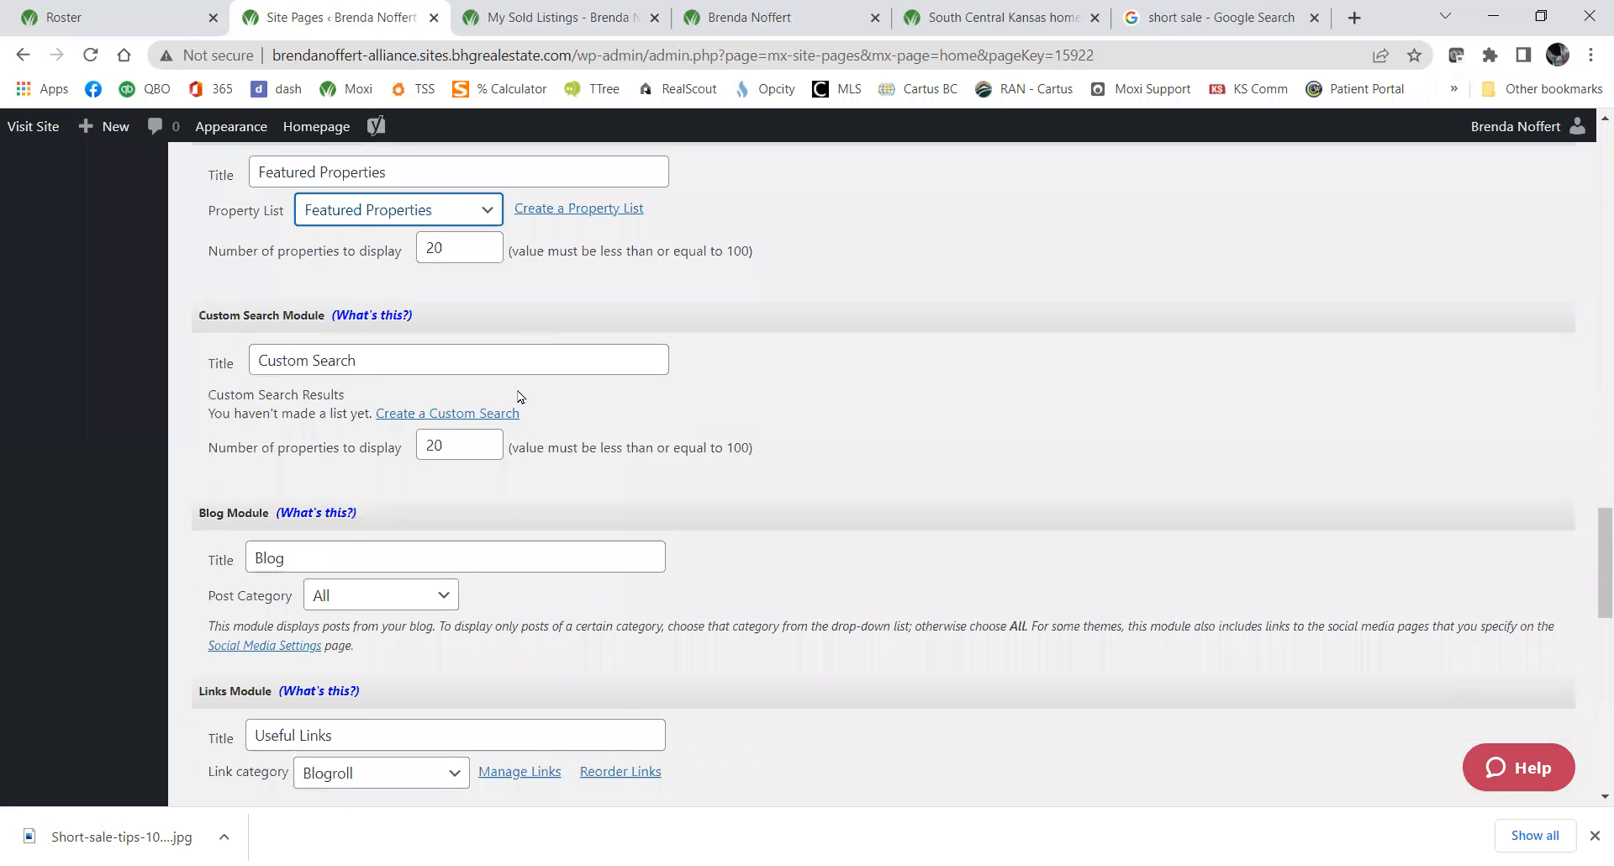
{"action": "scroll", "coordinate": [521, 396], "scroll_direction": "up", "scroll_amount": 2}
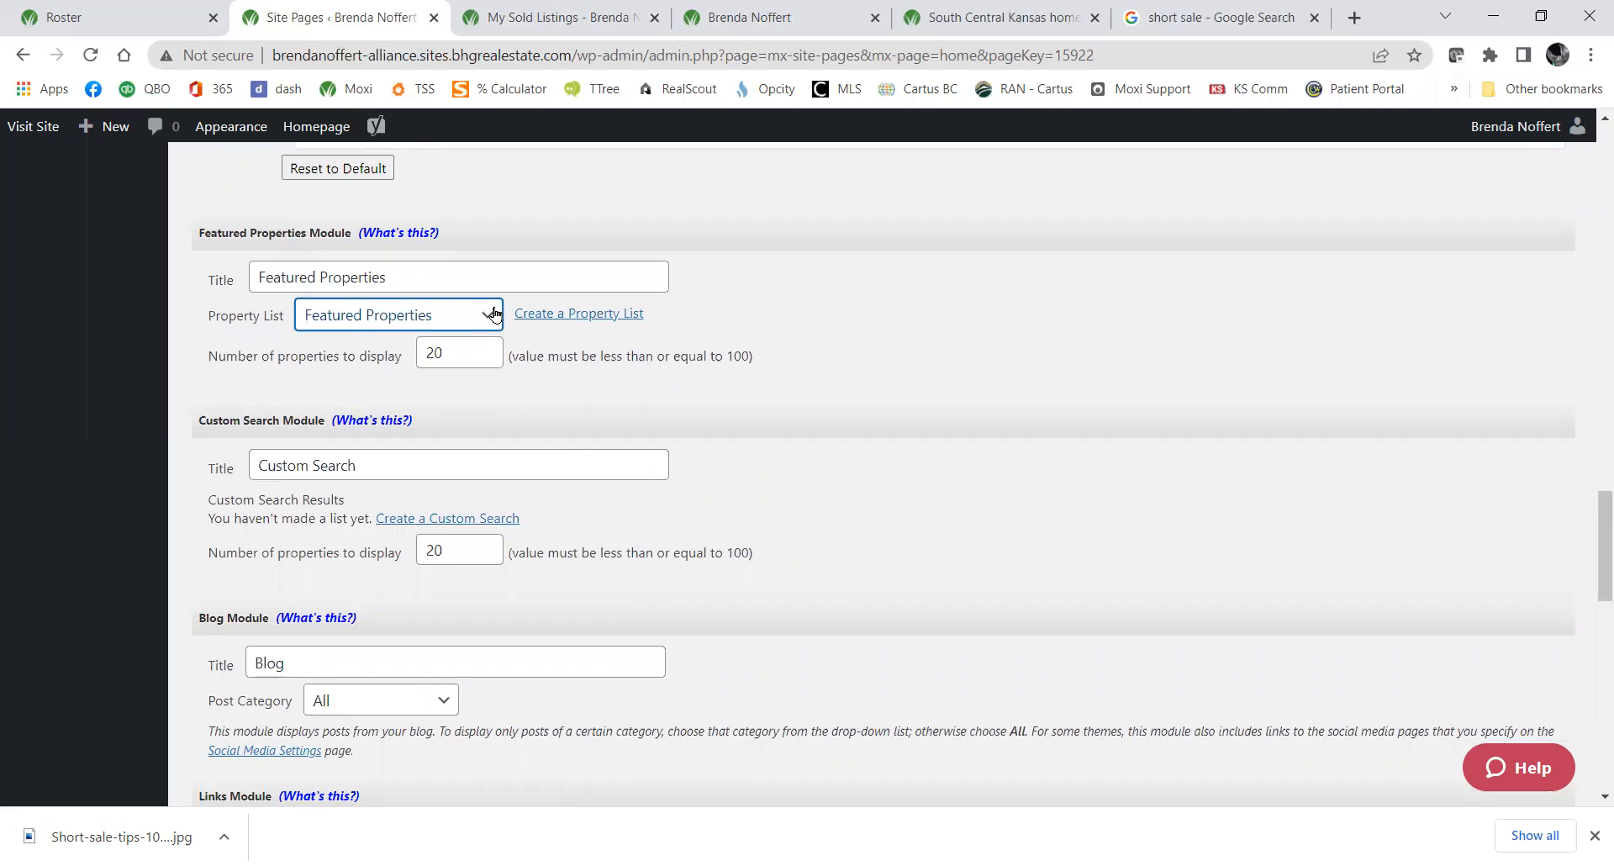
Set the Featured Properties Module's property list to My Active Listings and its title to "My active listings".
{"action": "left_click", "coordinate": [494, 315]}
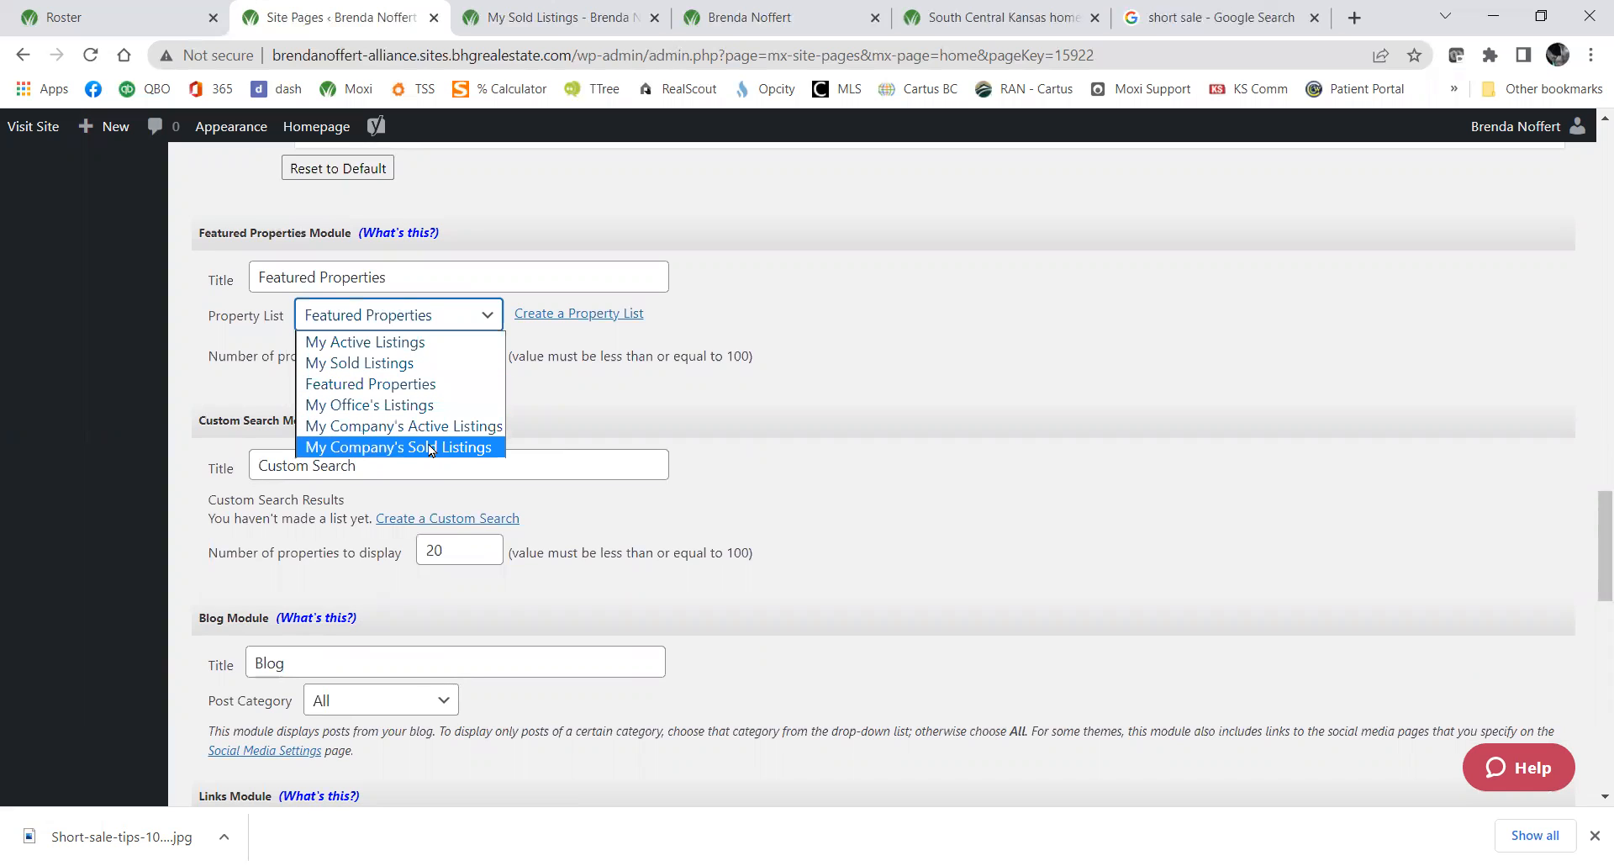
{"action": "left_click", "coordinate": [418, 344]}
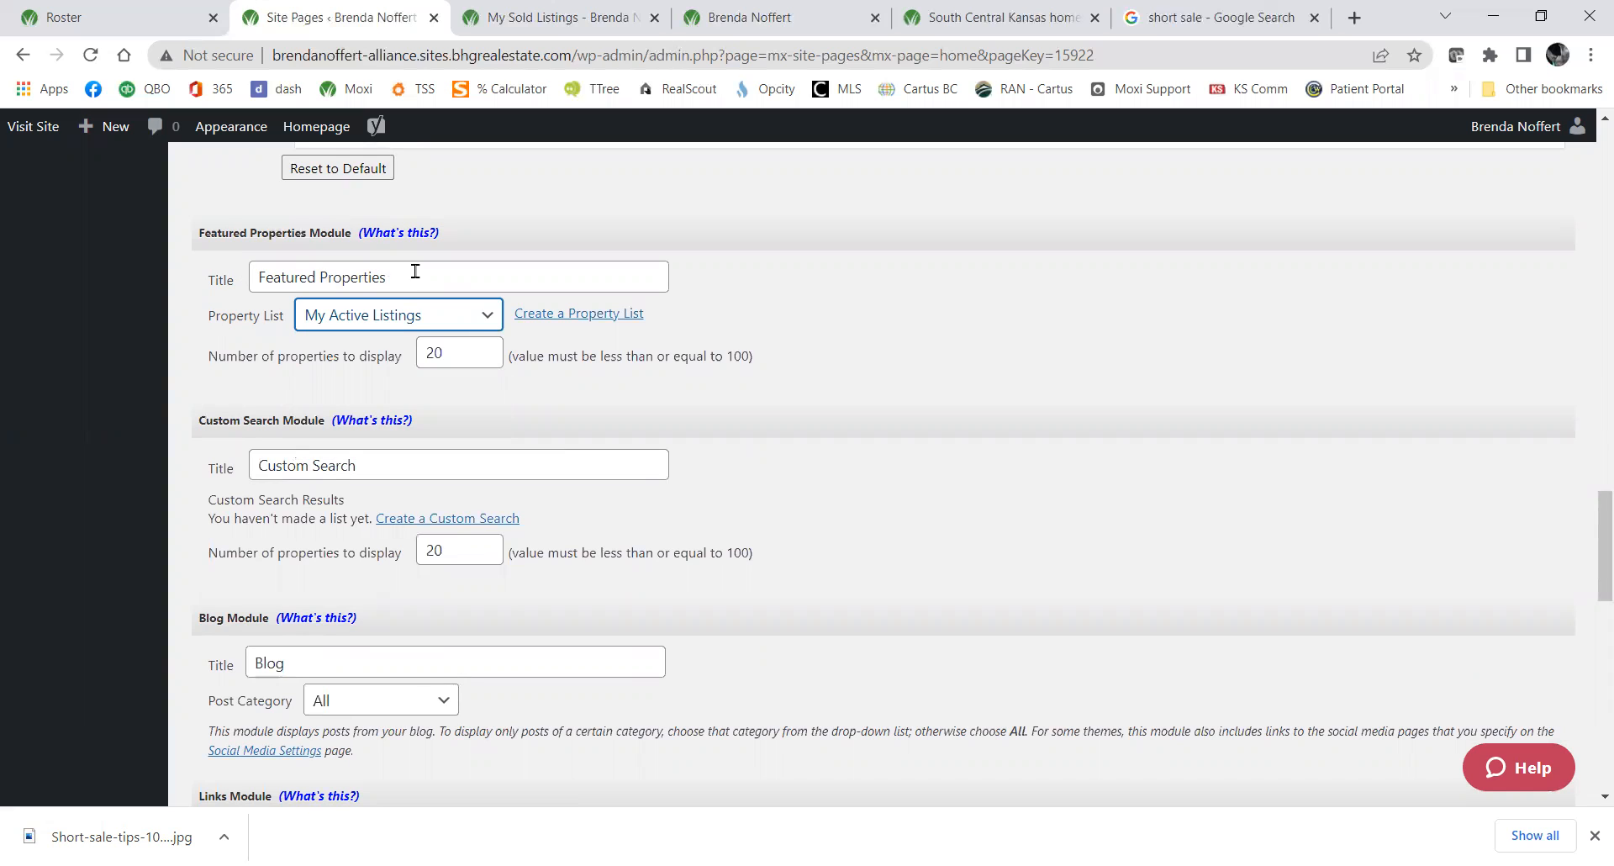
{"action": "left_click_drag", "start_coordinate": [411, 269], "coordinate": [19, 225]}
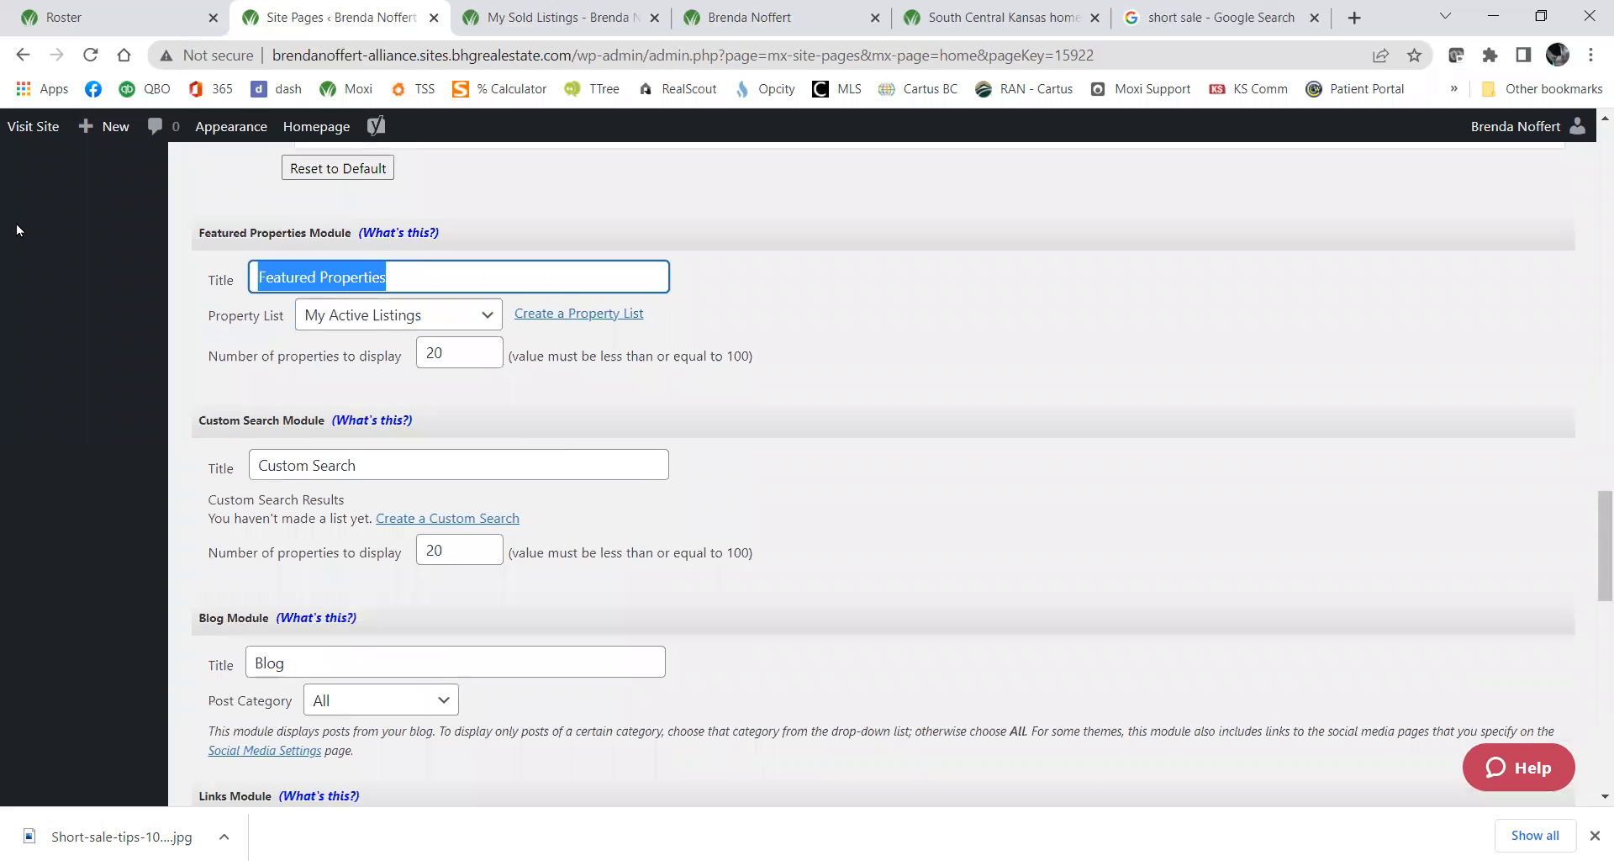
{"action": "type", "text": "My active listingf"}
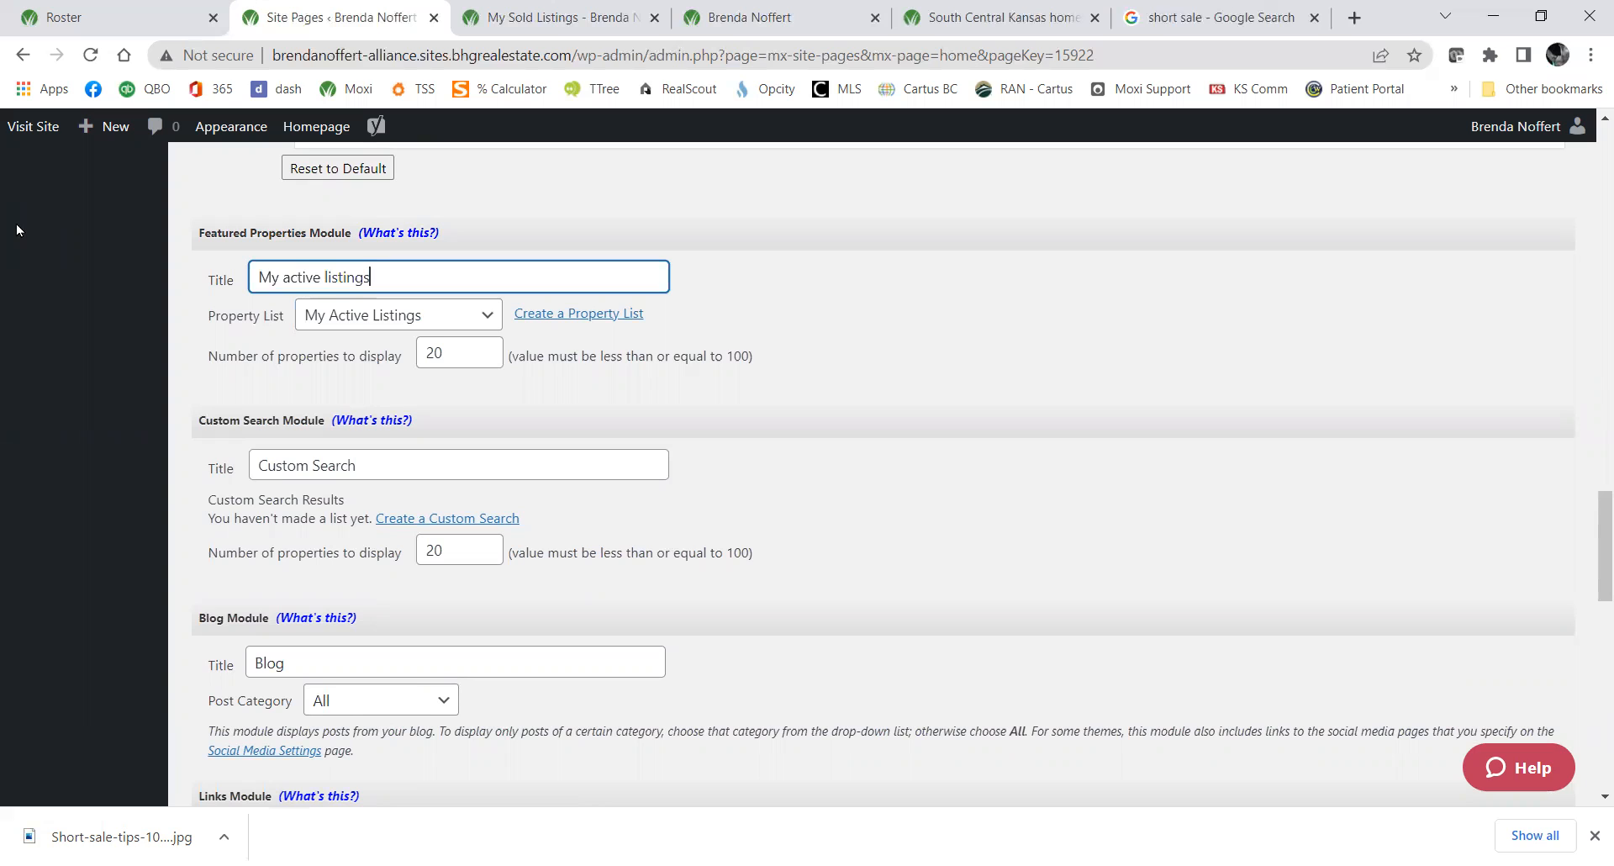
Publish the homepage changes.
{"action": "scroll", "coordinate": [832, 584], "scroll_direction": "down", "scroll_amount": 14}
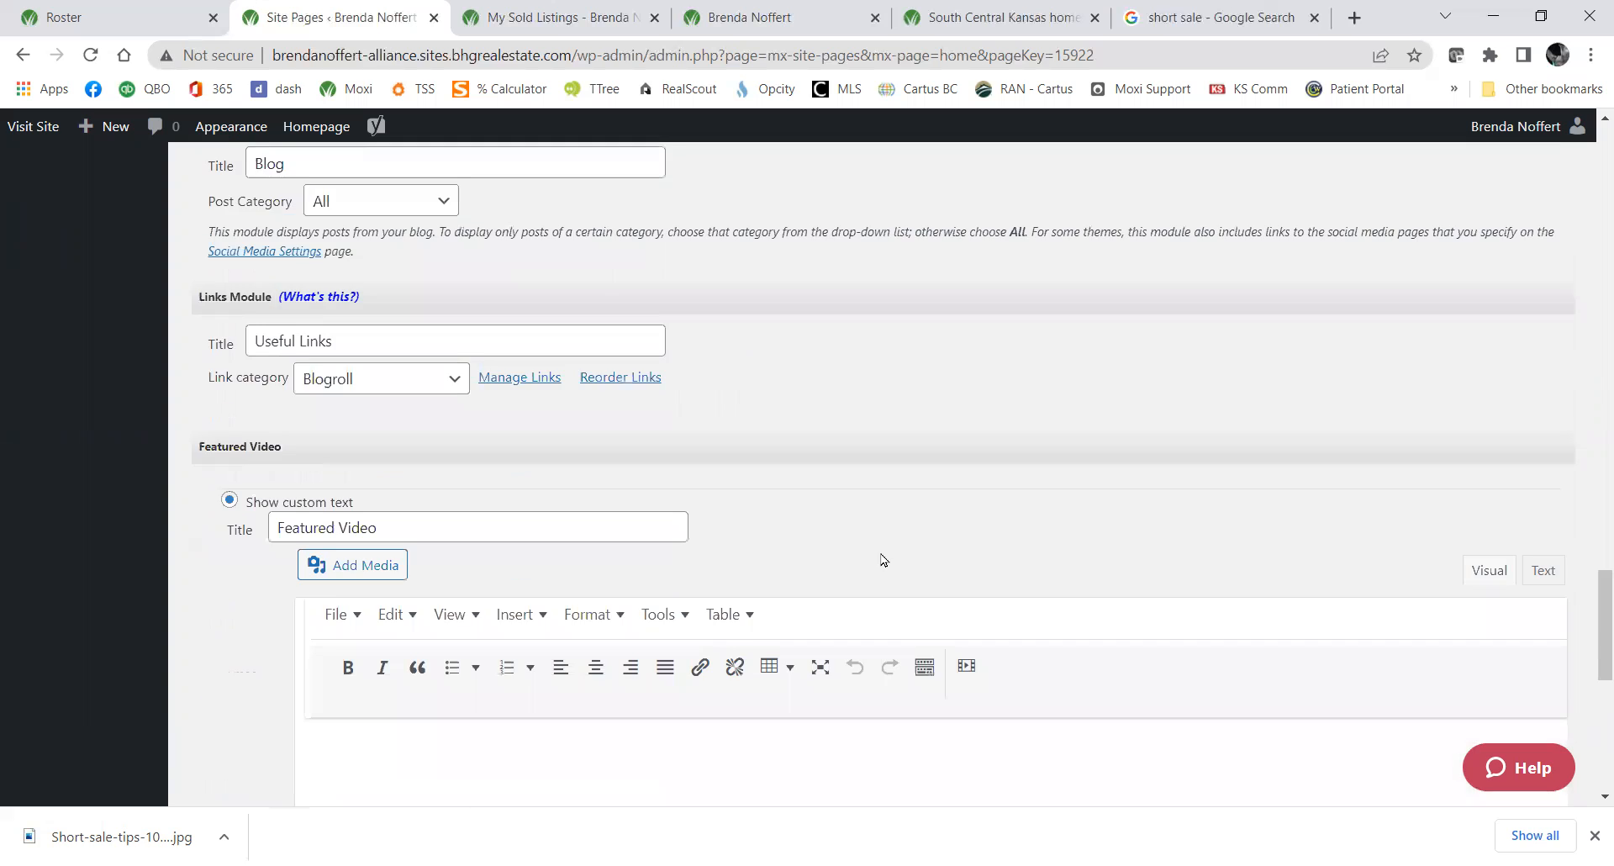
{"action": "scroll", "coordinate": [882, 552], "scroll_direction": "down", "scroll_amount": 1}
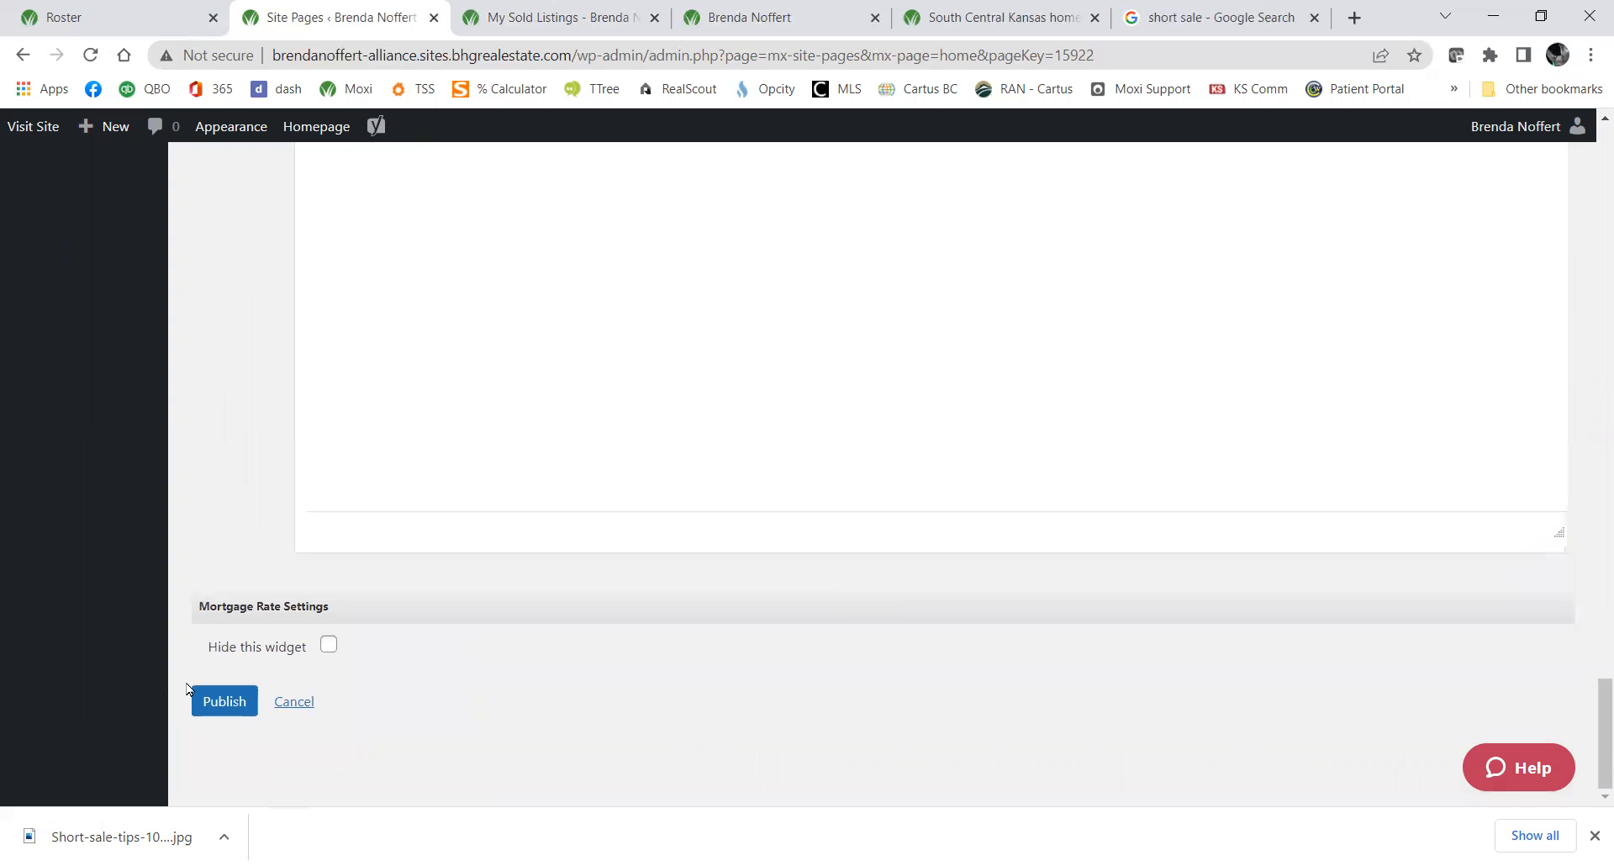
{"action": "left_click", "coordinate": [225, 713]}
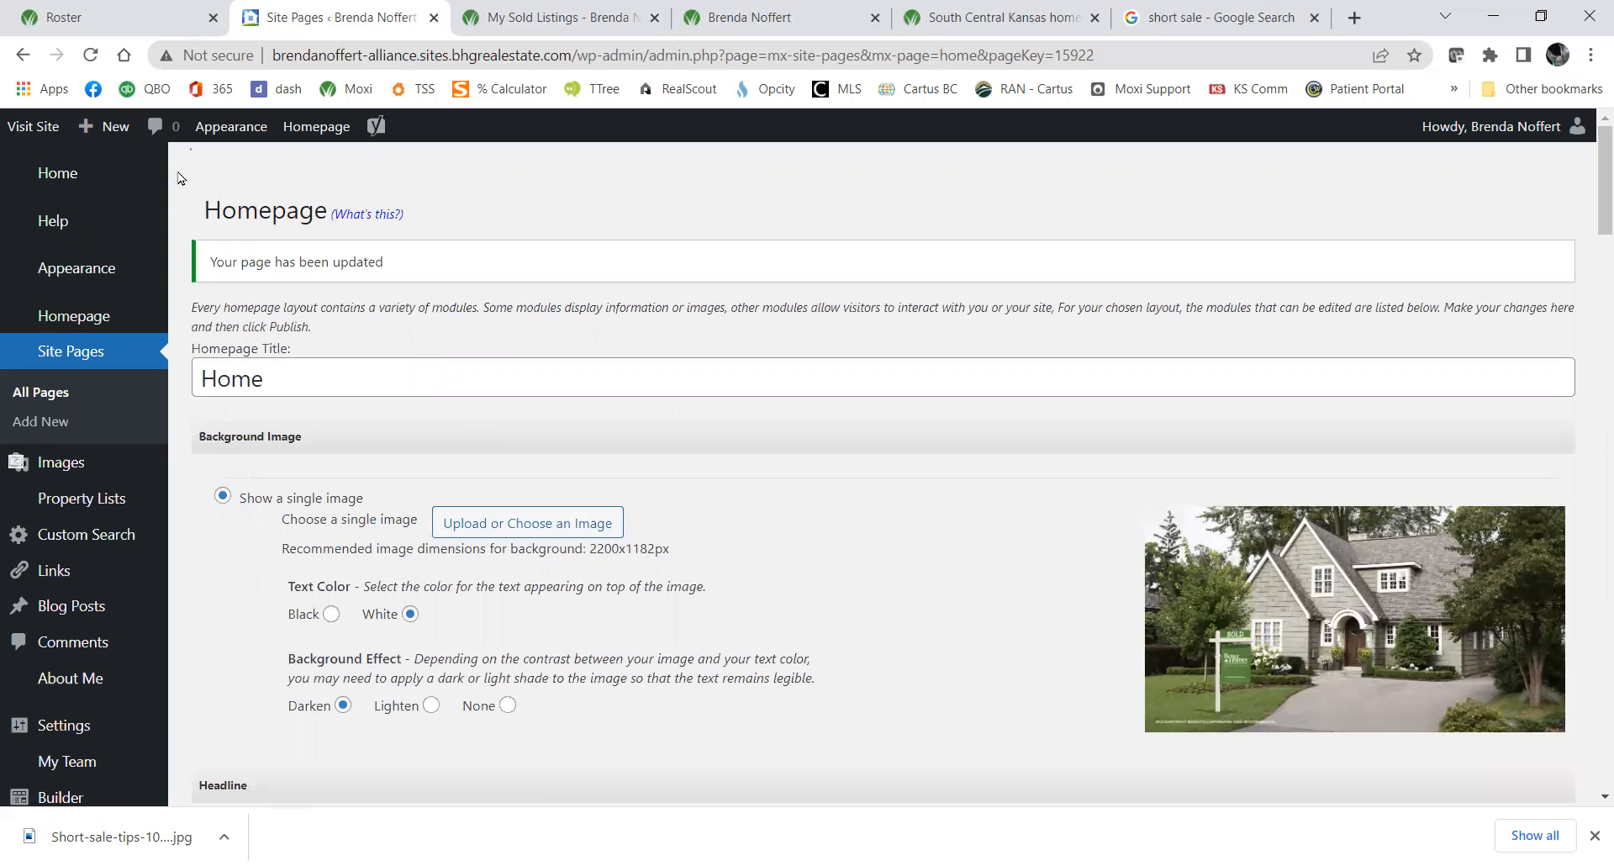
Try to view the live site from the admin tool, and close that page plus the Site Pages and My Sold Listings pages.
{"action": "left_click", "coordinate": [32, 128]}
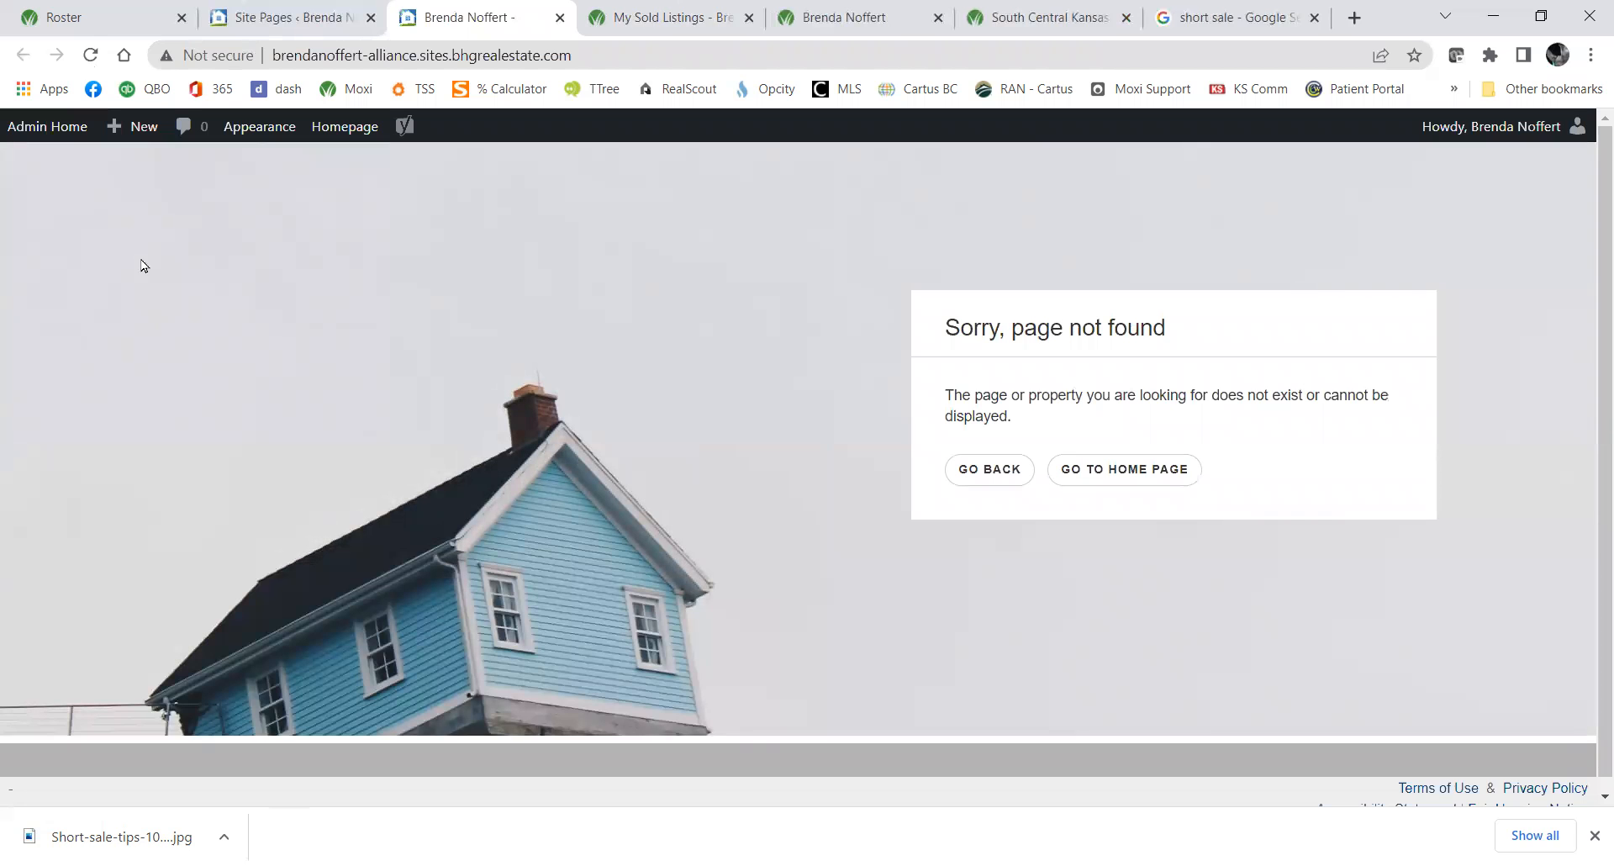
{"action": "left_click", "coordinate": [559, 18]}
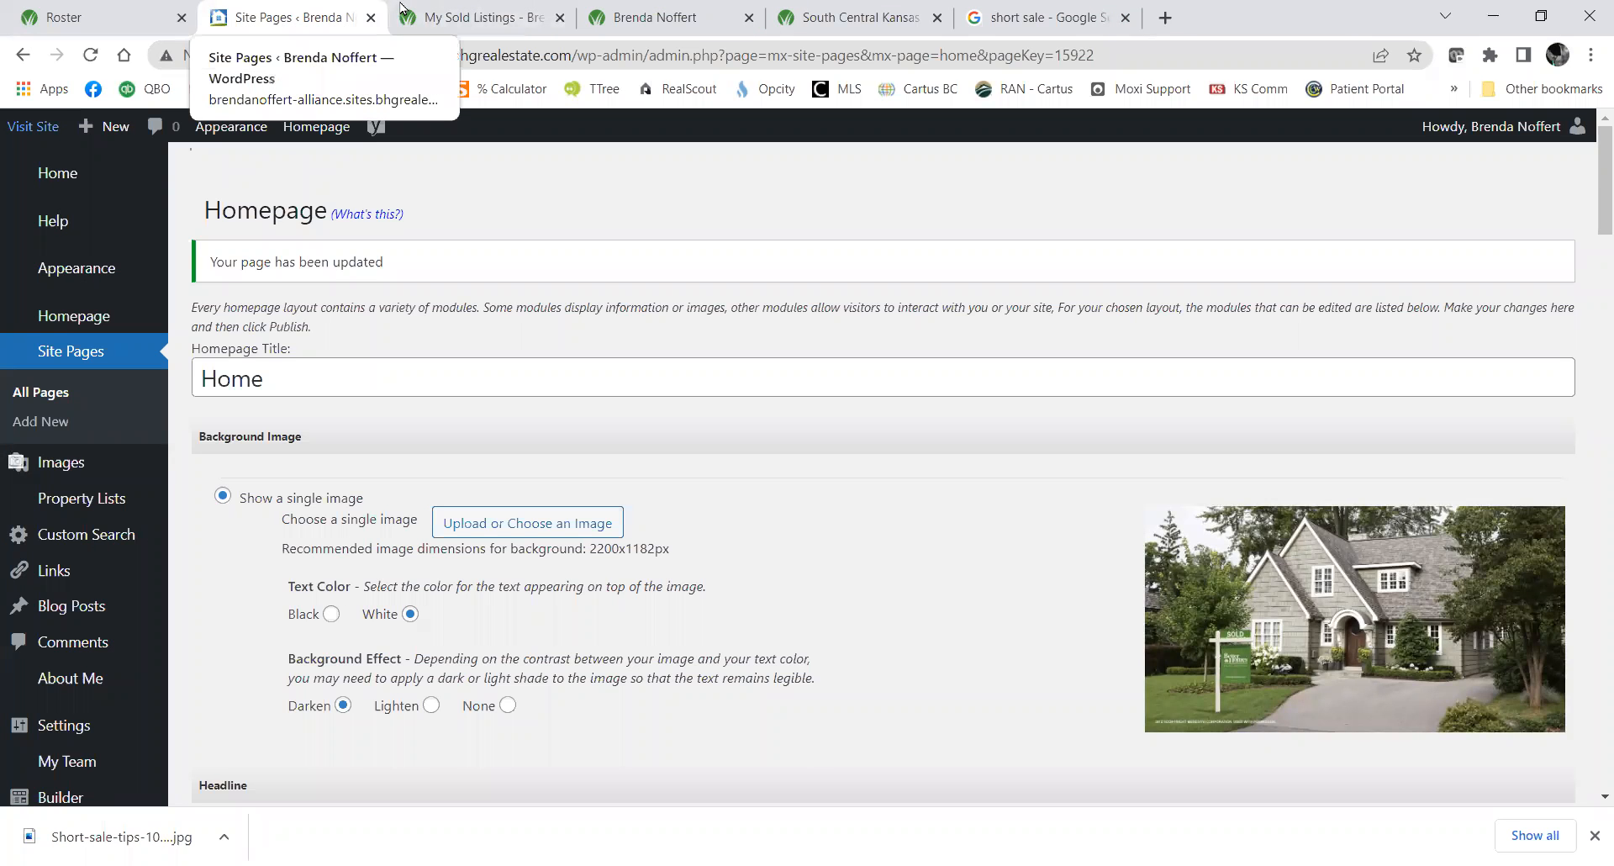
{"action": "left_click", "coordinate": [371, 17]}
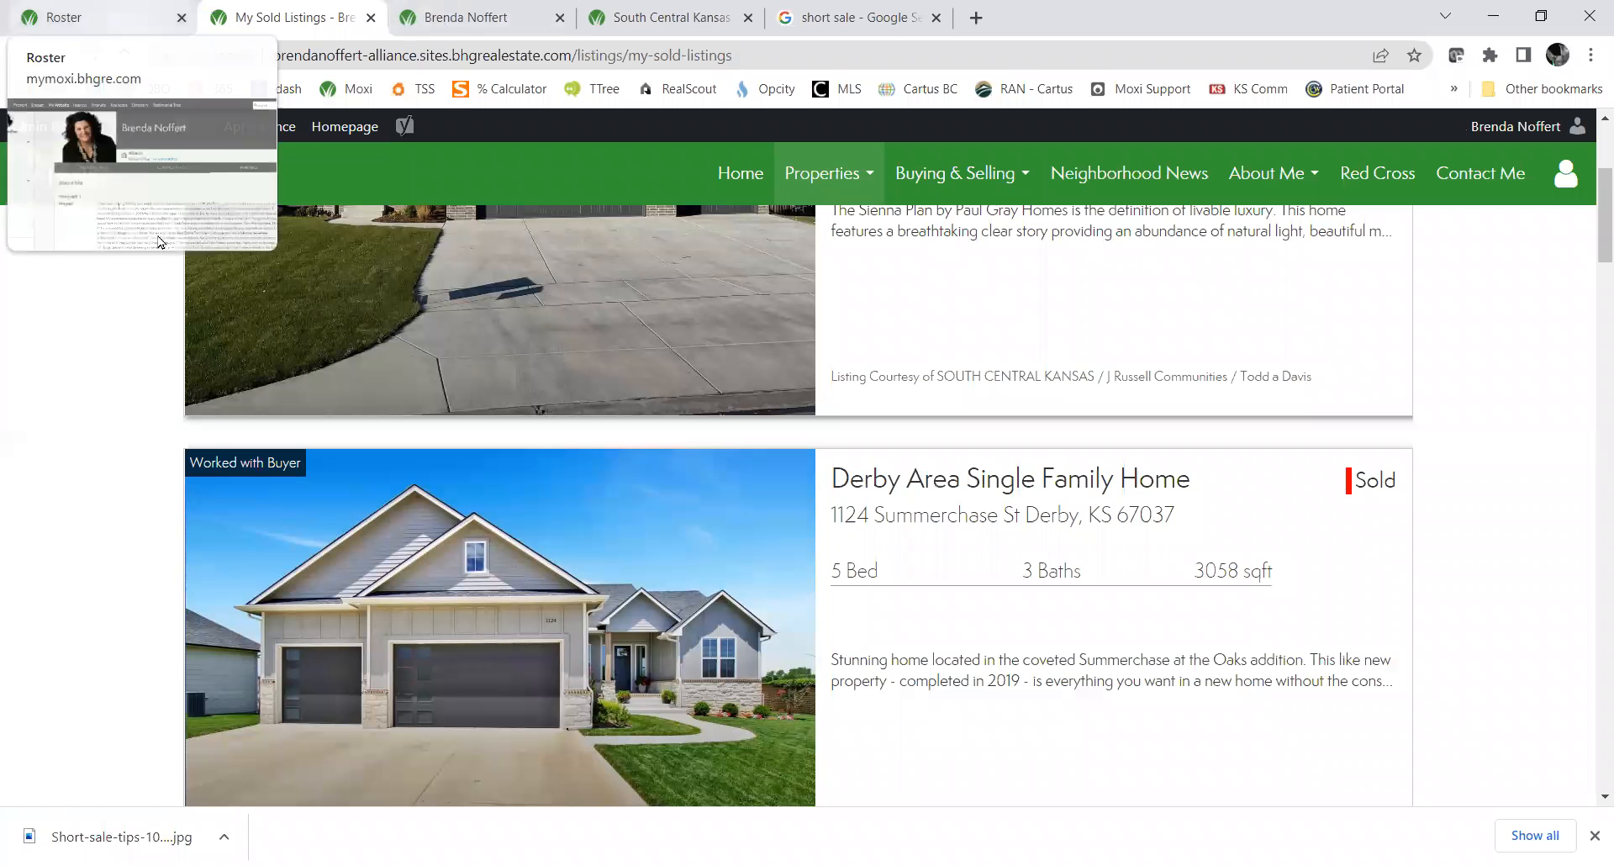
{"action": "scroll", "coordinate": [160, 241], "scroll_direction": "up", "scroll_amount": 4}
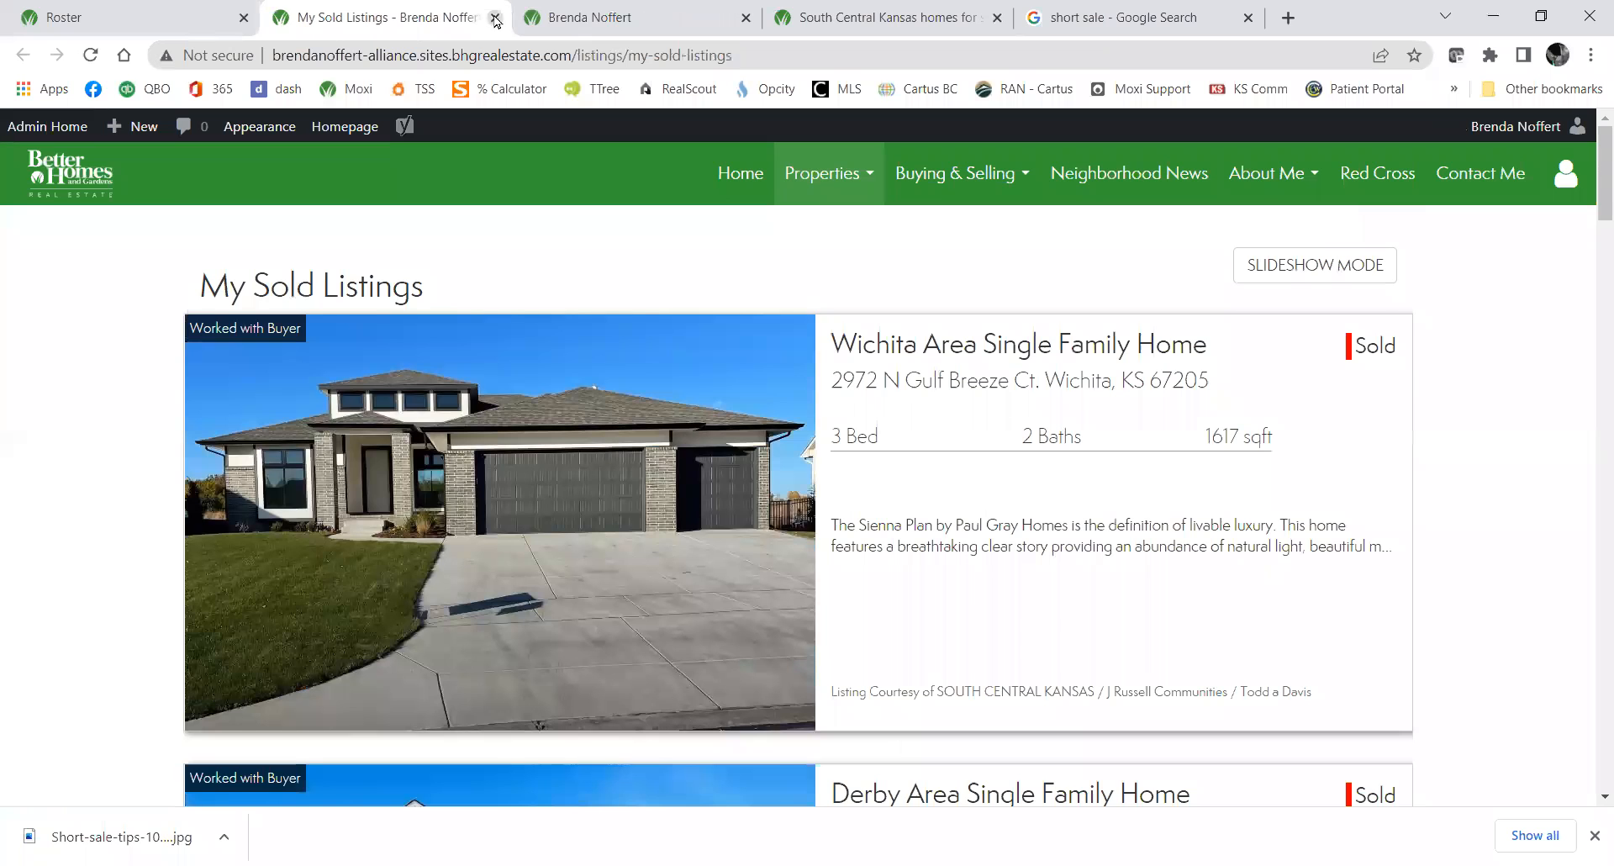
{"action": "left_click", "coordinate": [493, 18]}
Reload the public homepage and examine the property listings shown in its featured section.
{"action": "left_click", "coordinate": [90, 59]}
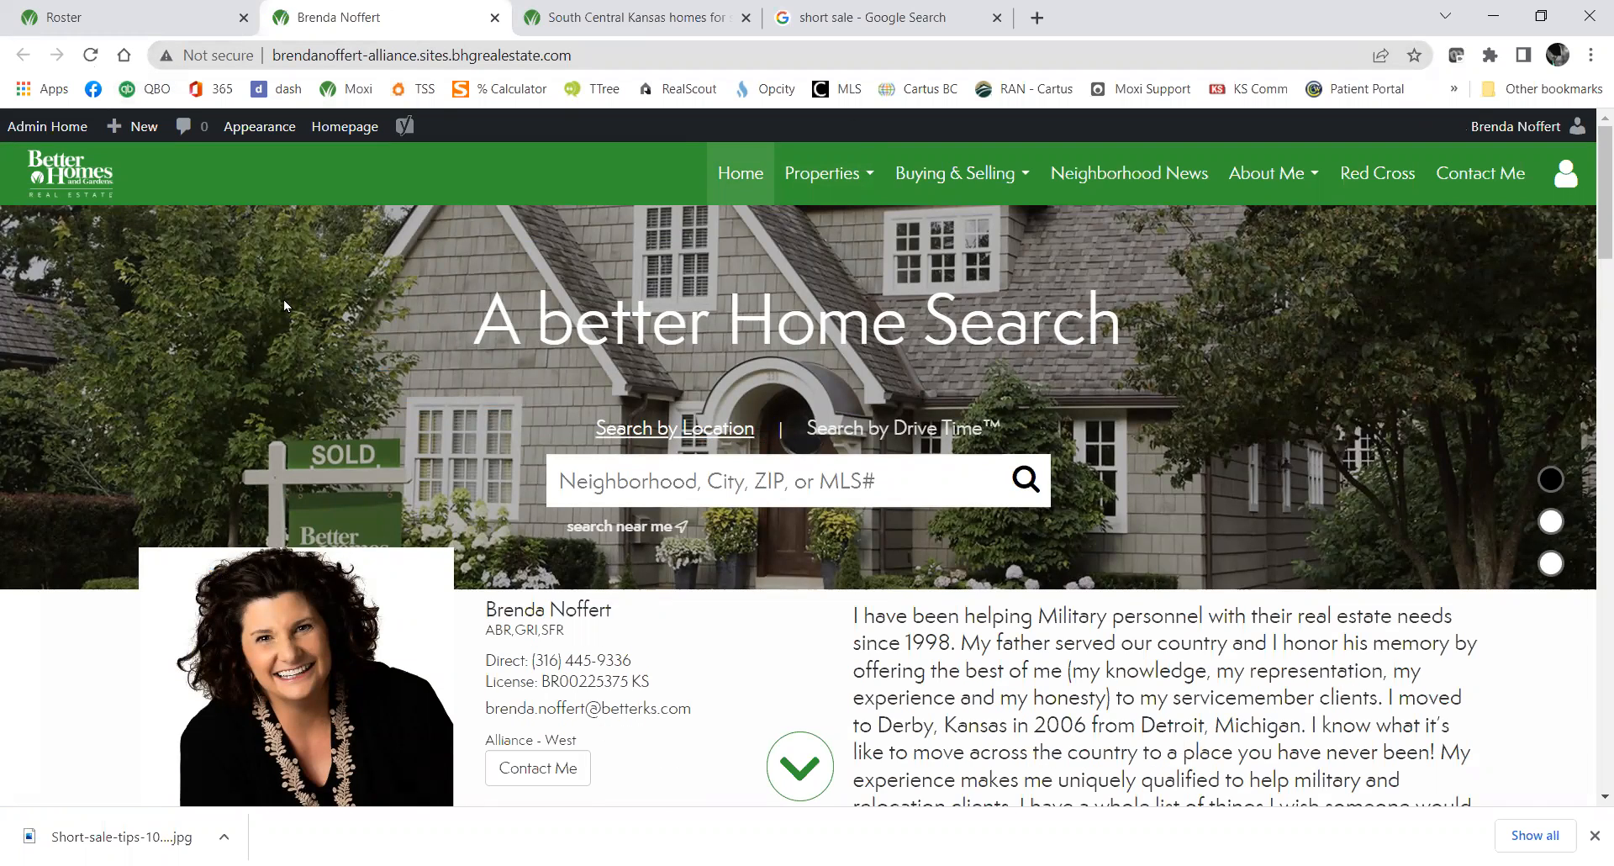
{"action": "scroll", "coordinate": [284, 305], "scroll_direction": "down", "scroll_amount": 10}
{"action": "scroll", "coordinate": [210, 395], "scroll_direction": "down", "scroll_amount": 5}
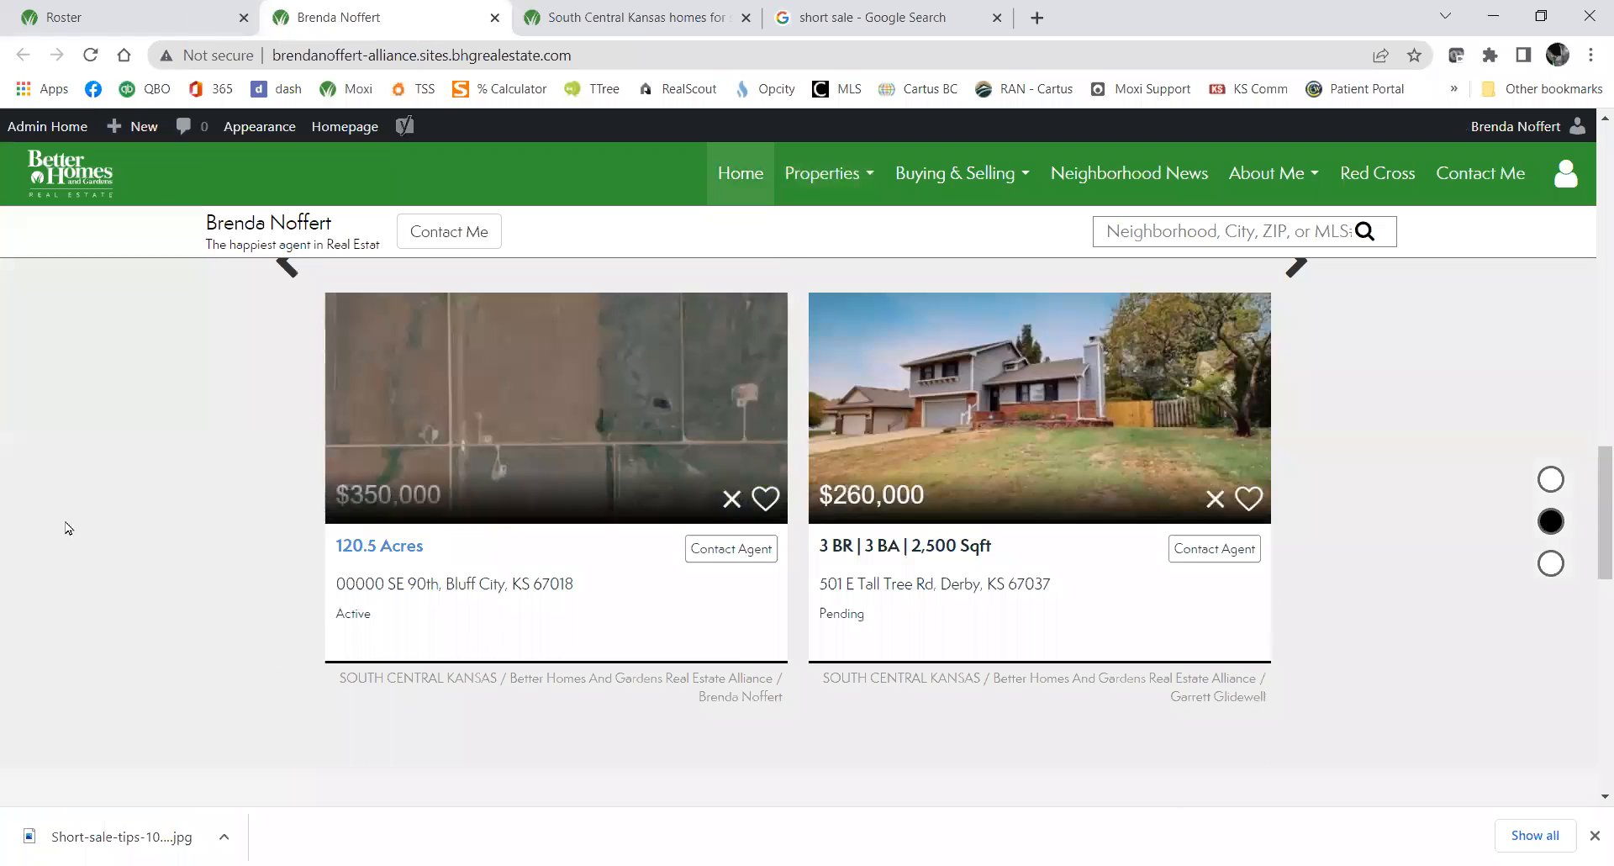
{"action": "scroll", "coordinate": [69, 527], "scroll_direction": "down", "scroll_amount": 5}
{"action": "scroll", "coordinate": [63, 517], "scroll_direction": "down", "scroll_amount": 5}
{"action": "scroll", "coordinate": [61, 524], "scroll_direction": "up", "scroll_amount": 10}
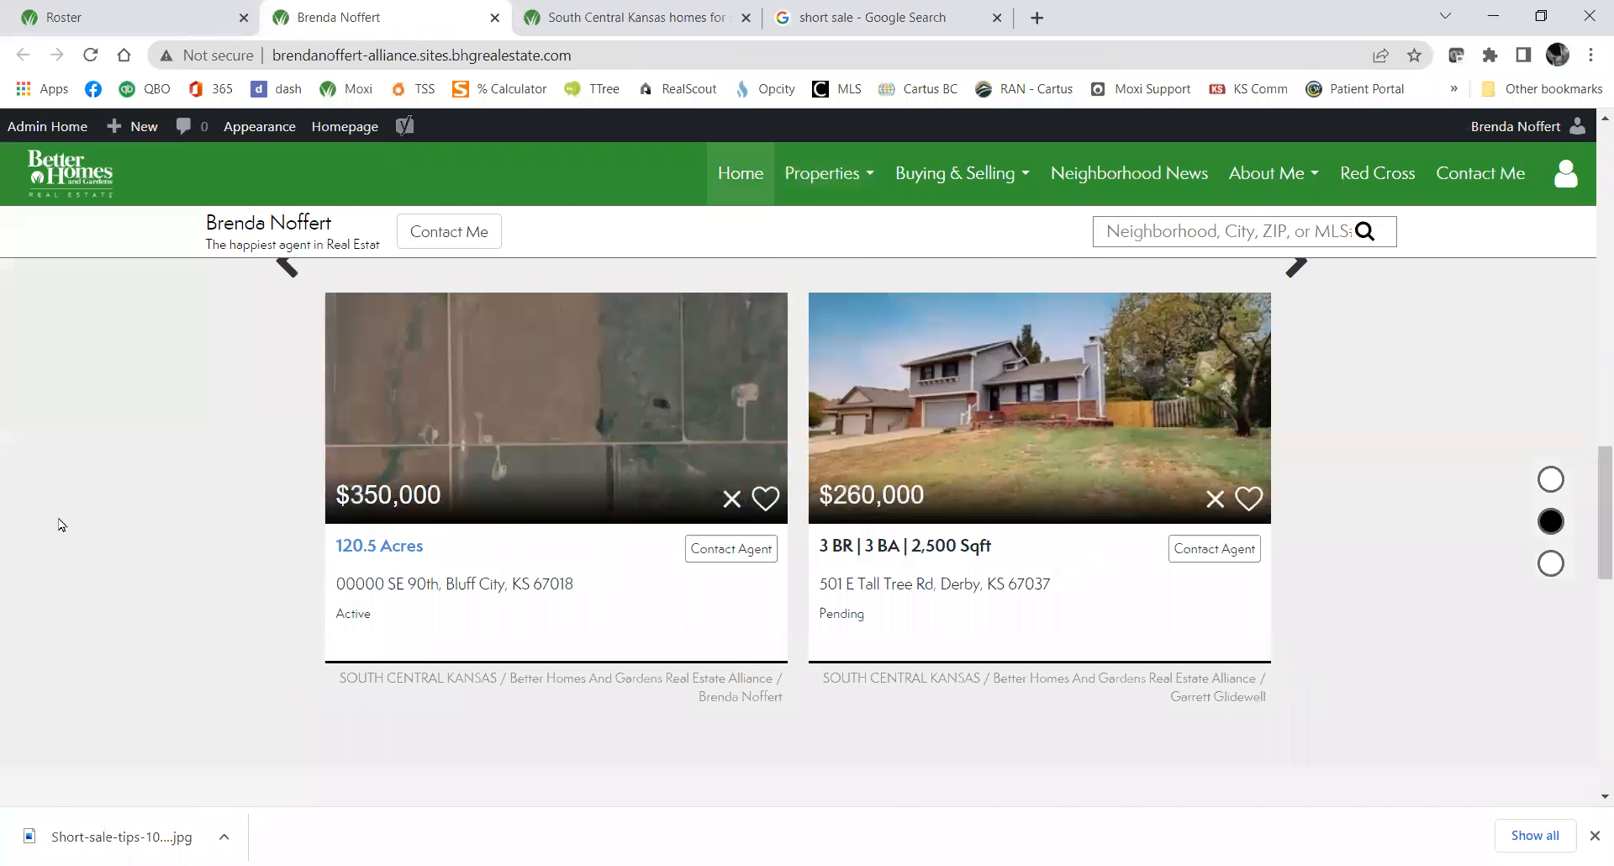
{"action": "scroll", "coordinate": [61, 525], "scroll_direction": "up", "scroll_amount": 15}
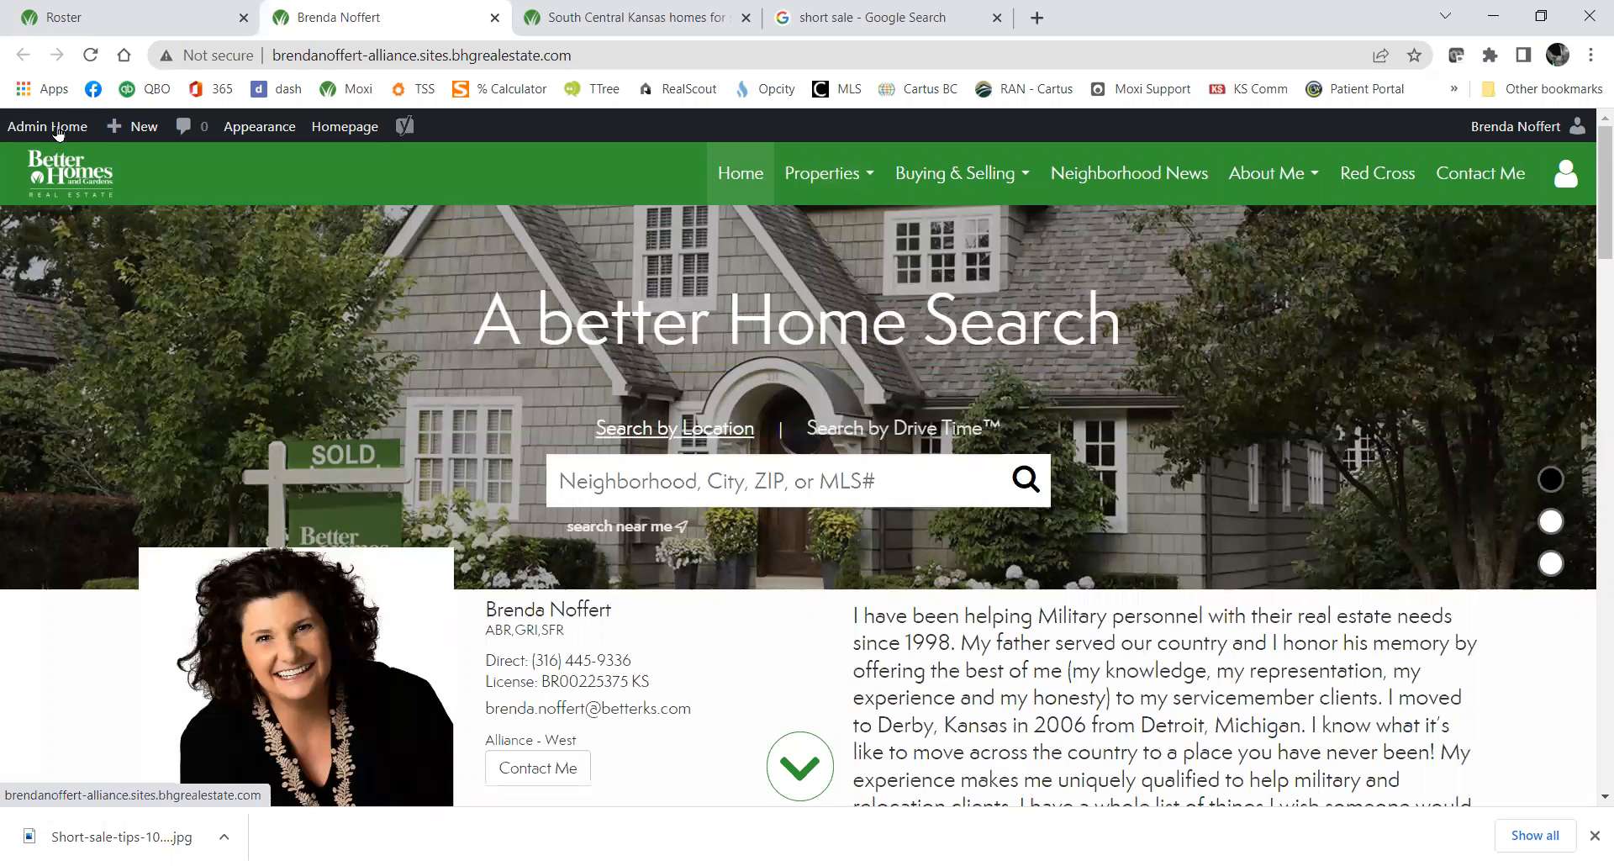
Return to the website's admin tool and open the Homepage editor at the Background Image settings.
{"action": "left_click", "coordinate": [57, 127]}
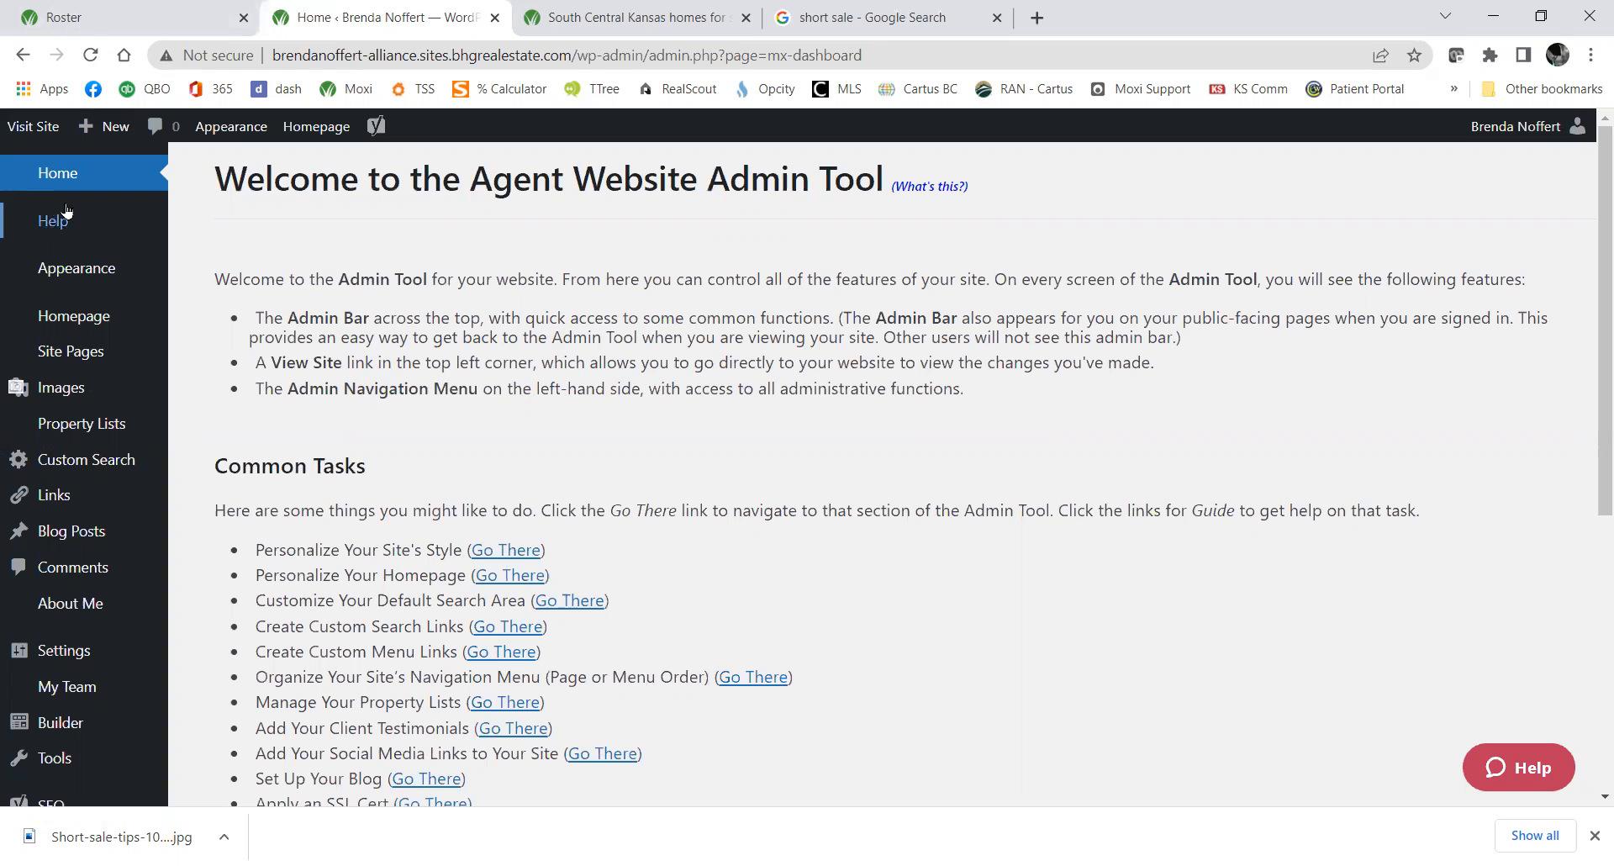
{"action": "left_click", "coordinate": [80, 317]}
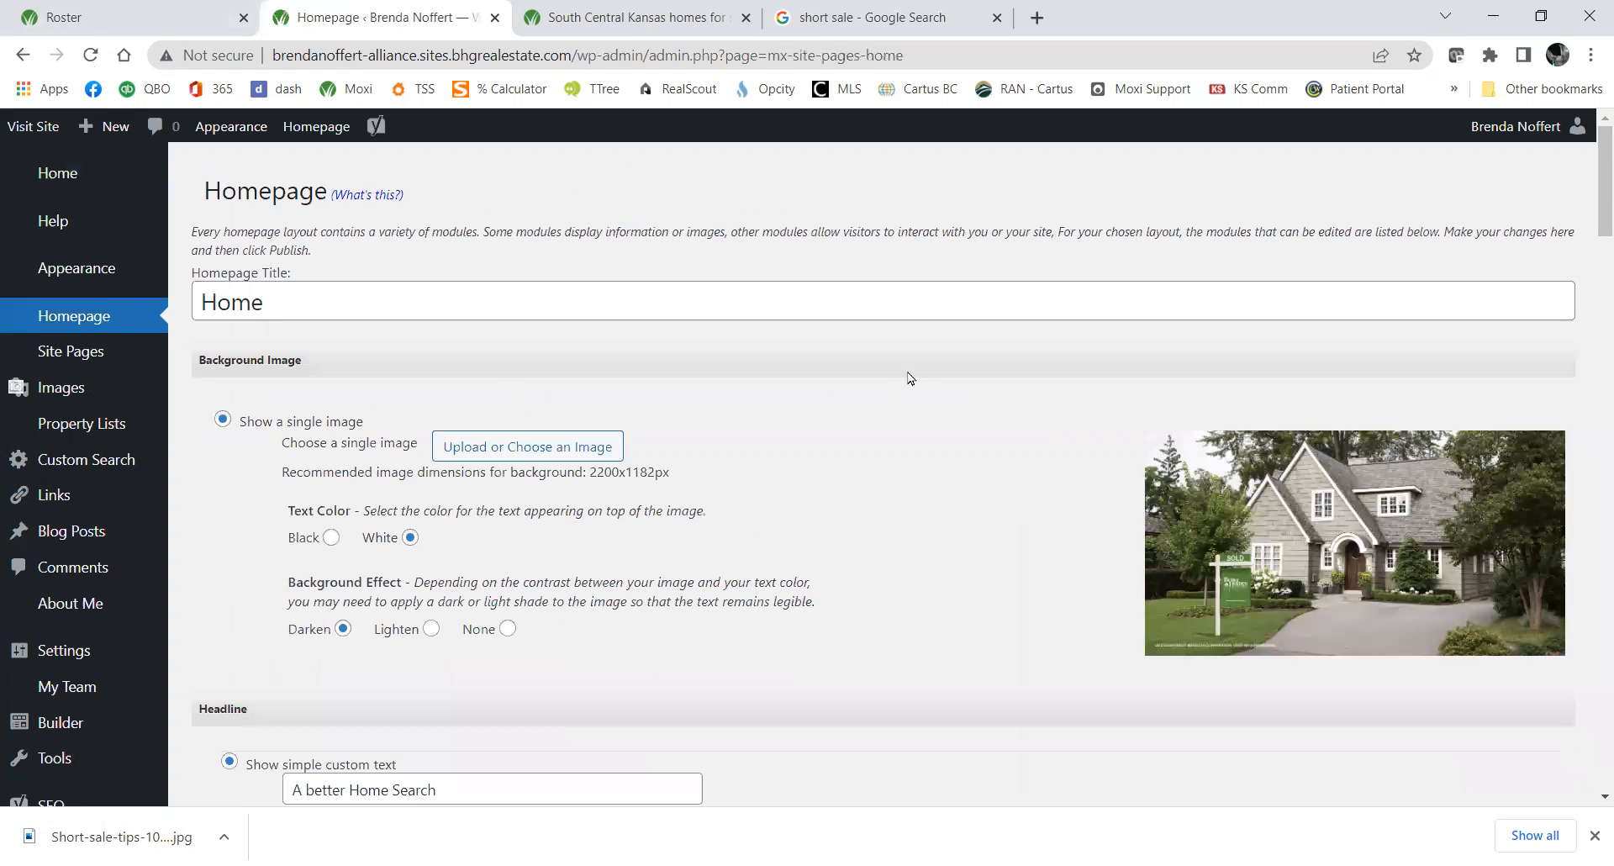
{"action": "scroll", "coordinate": [702, 432], "scroll_direction": "down", "scroll_amount": 1}
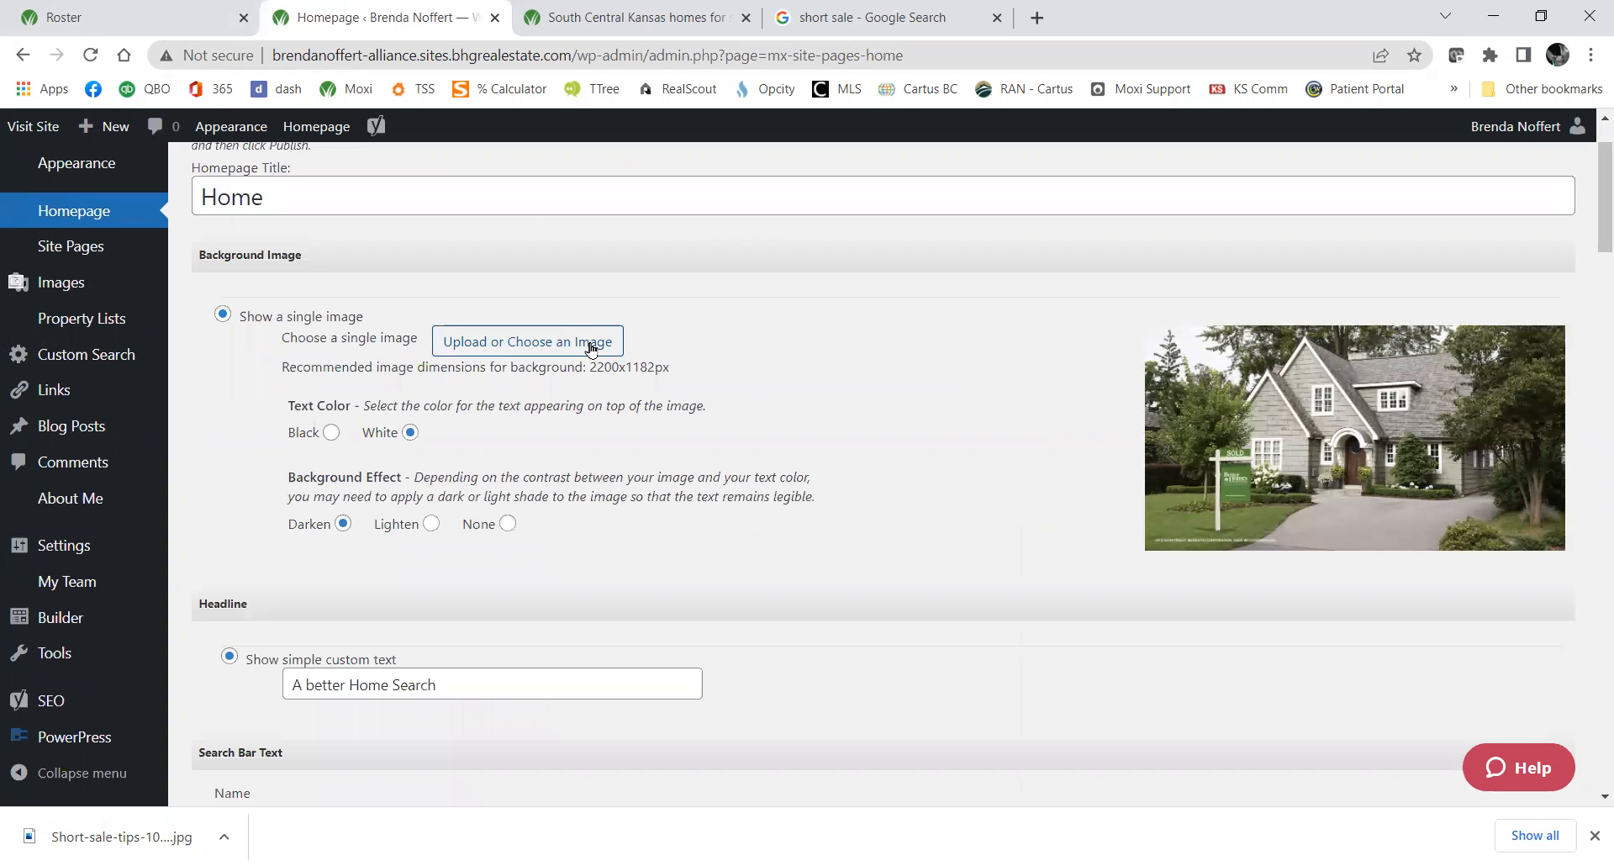
Open the chooser for the homepage background image and review the contents of the image library.
{"action": "left_click", "coordinate": [591, 343]}
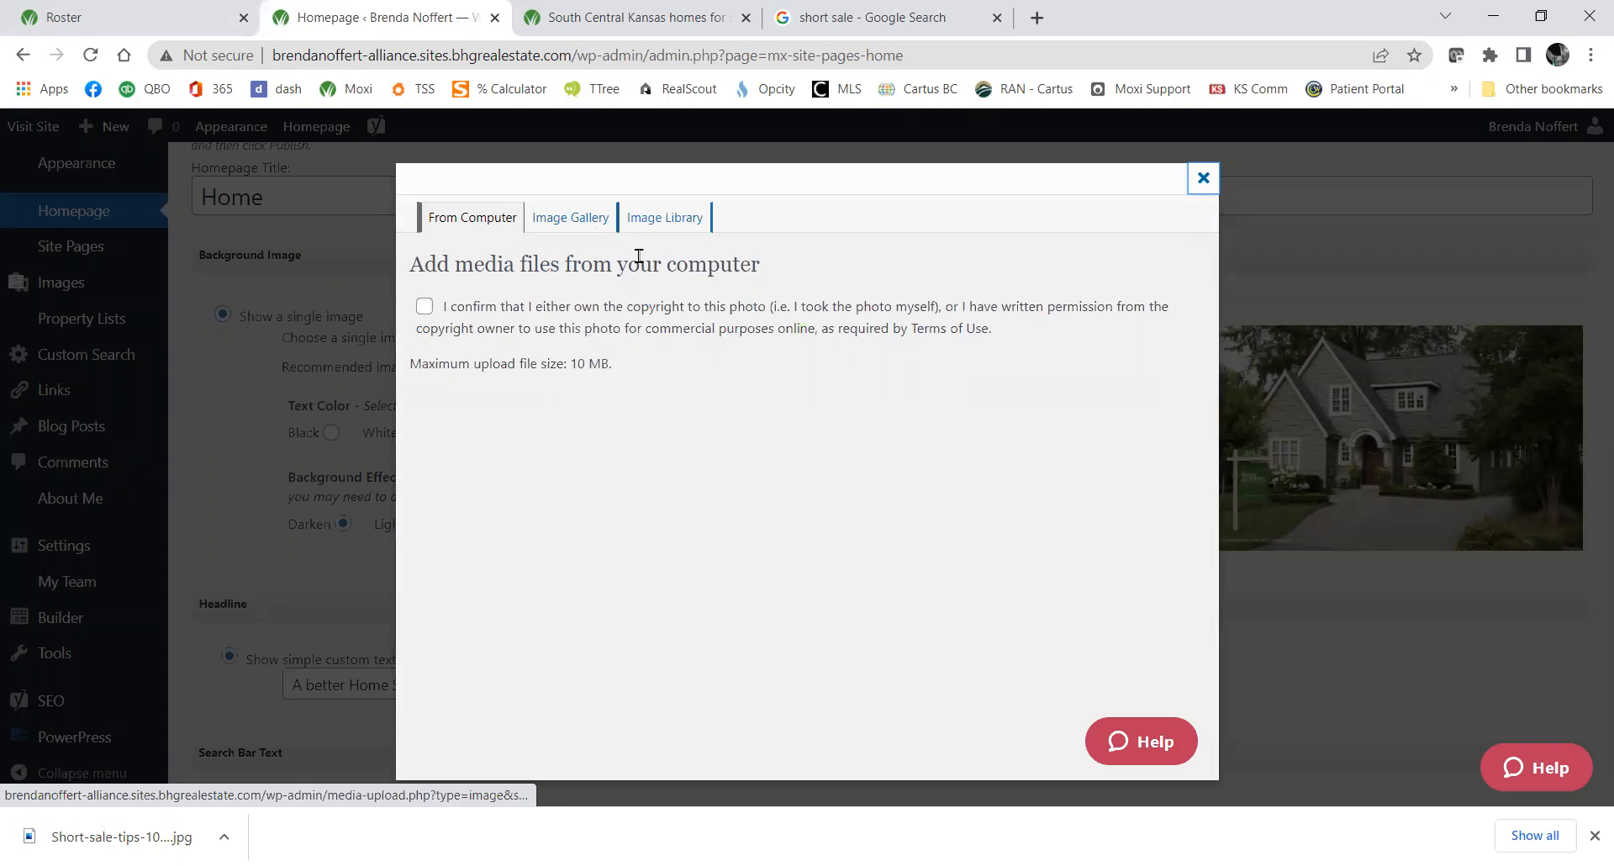
{"action": "left_click", "coordinate": [666, 220]}
{"action": "scroll", "coordinate": [929, 500], "scroll_direction": "down", "scroll_amount": 1}
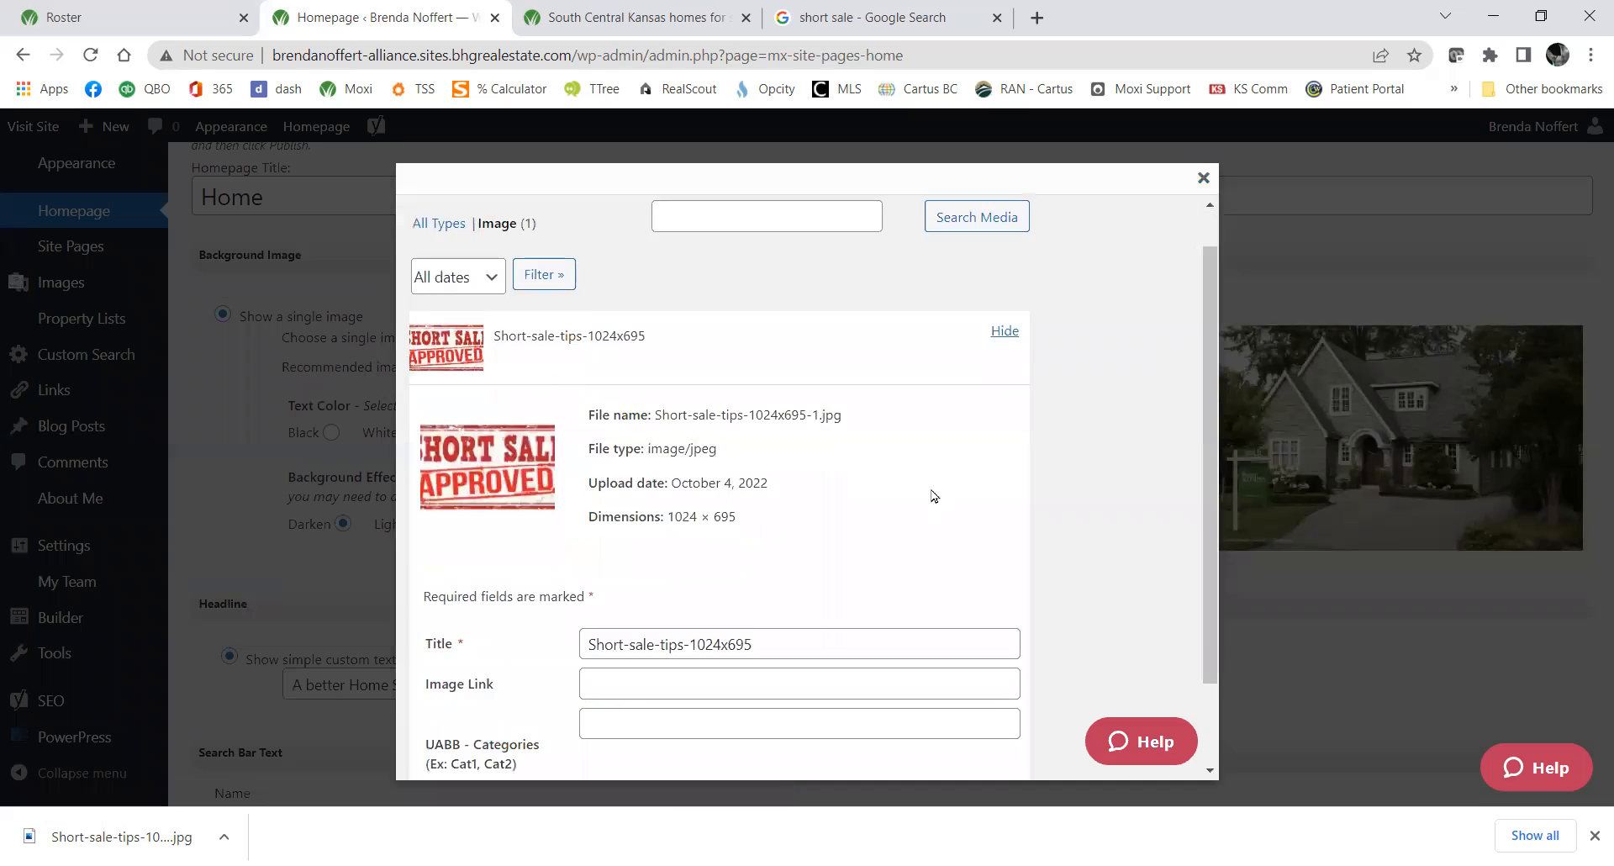
{"action": "scroll", "coordinate": [937, 471], "scroll_direction": "down", "scroll_amount": 2}
{"action": "scroll", "coordinate": [932, 450], "scroll_direction": "up", "scroll_amount": 3}
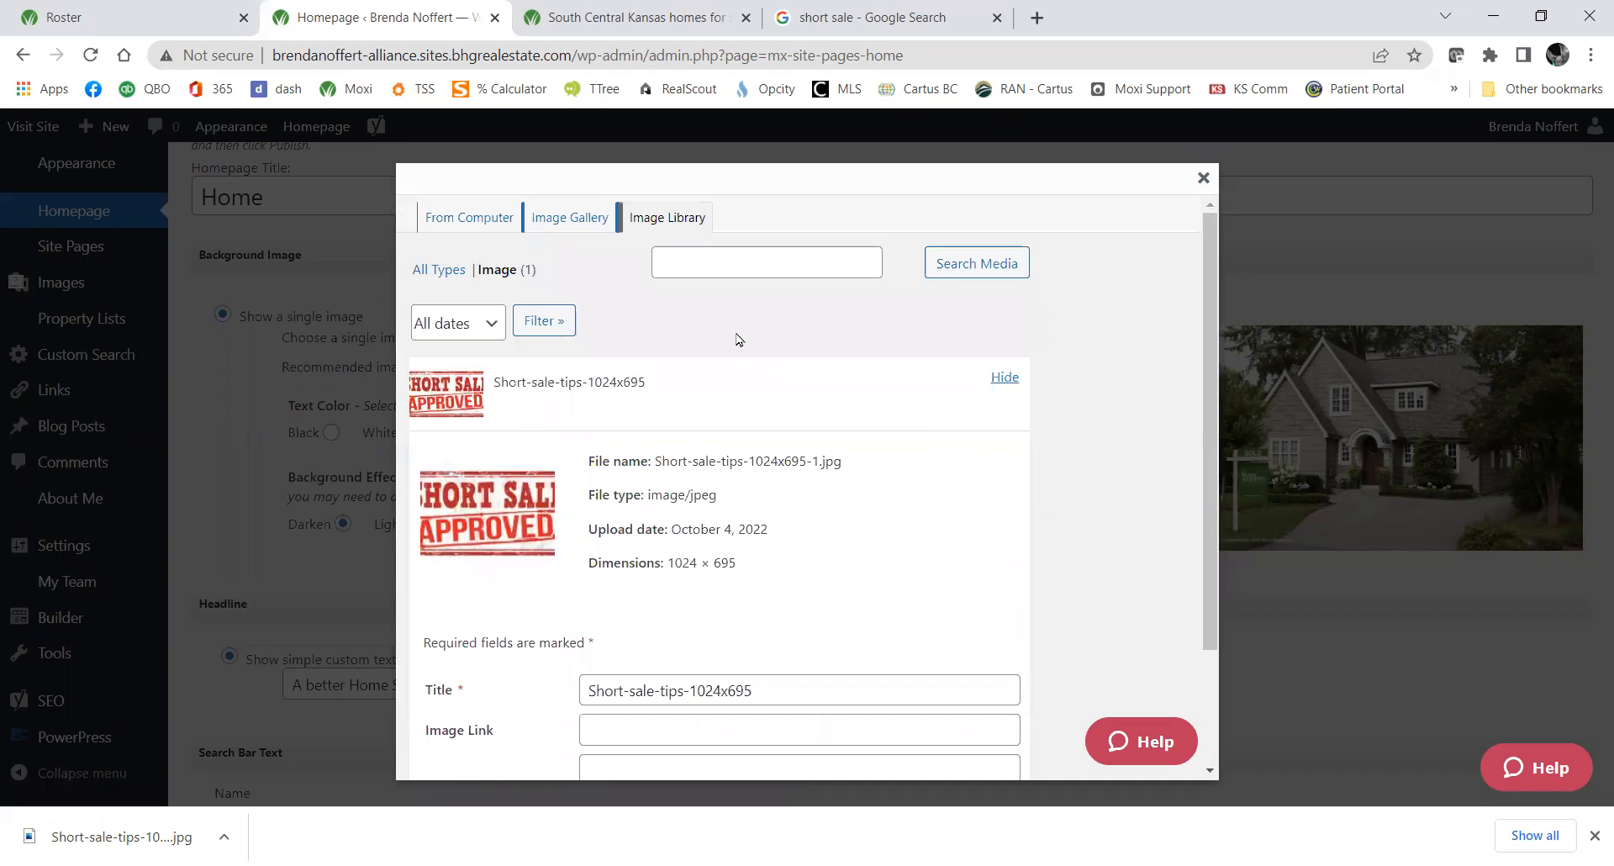
Browse the custom photos in the image gallery for possible homepage backgrounds, and close the chooser without selecting one.
{"action": "left_click", "coordinate": [585, 219]}
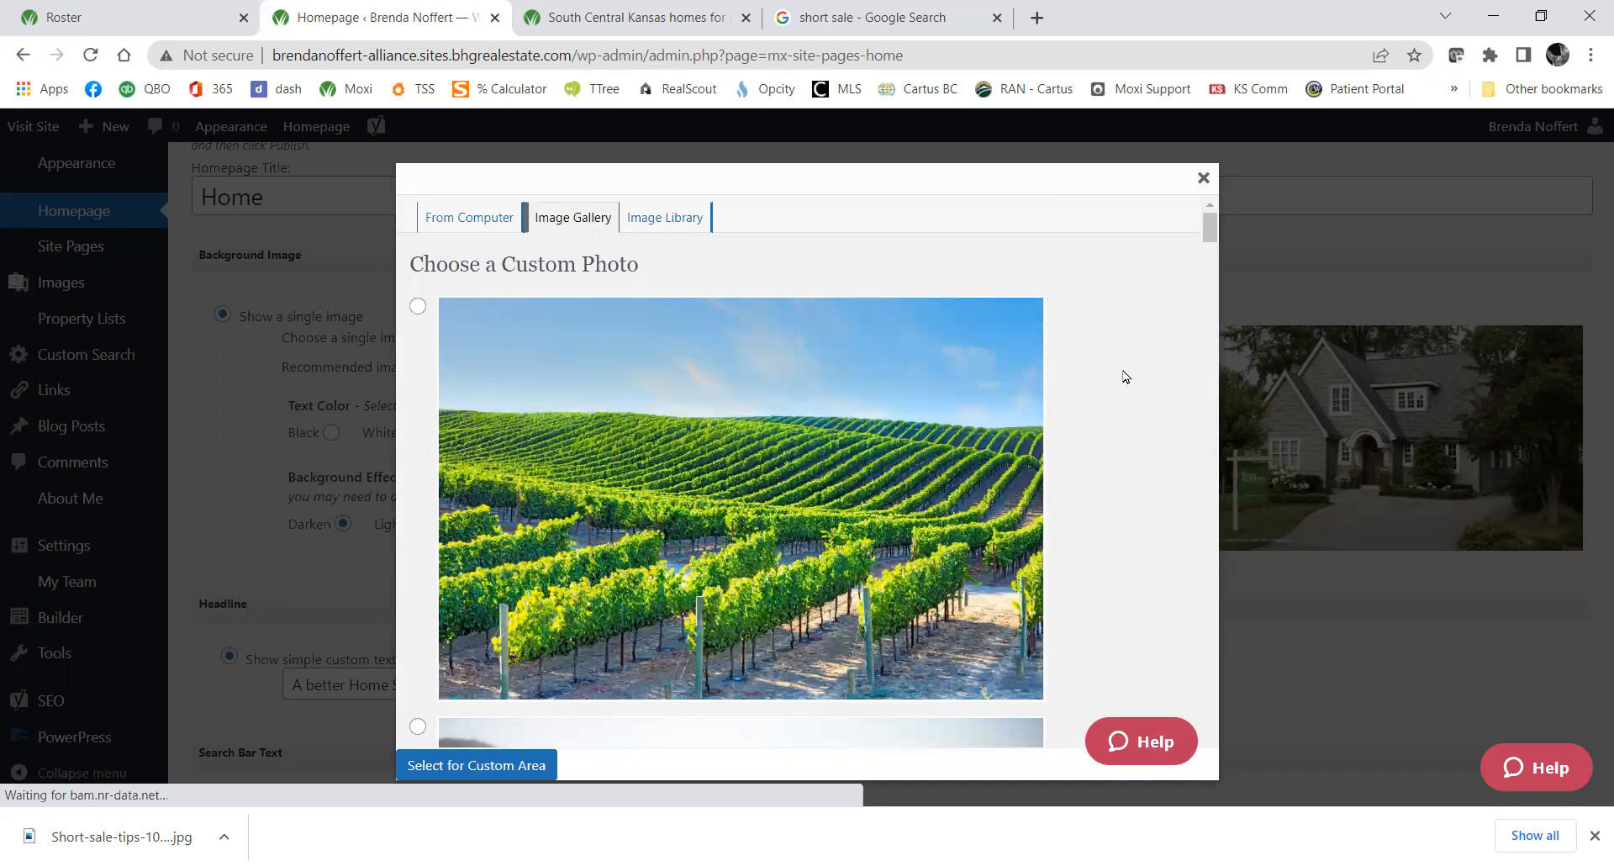
{"action": "scroll", "coordinate": [1122, 375], "scroll_direction": "down", "scroll_amount": 4}
{"action": "scroll", "coordinate": [1127, 353], "scroll_direction": "down", "scroll_amount": 3}
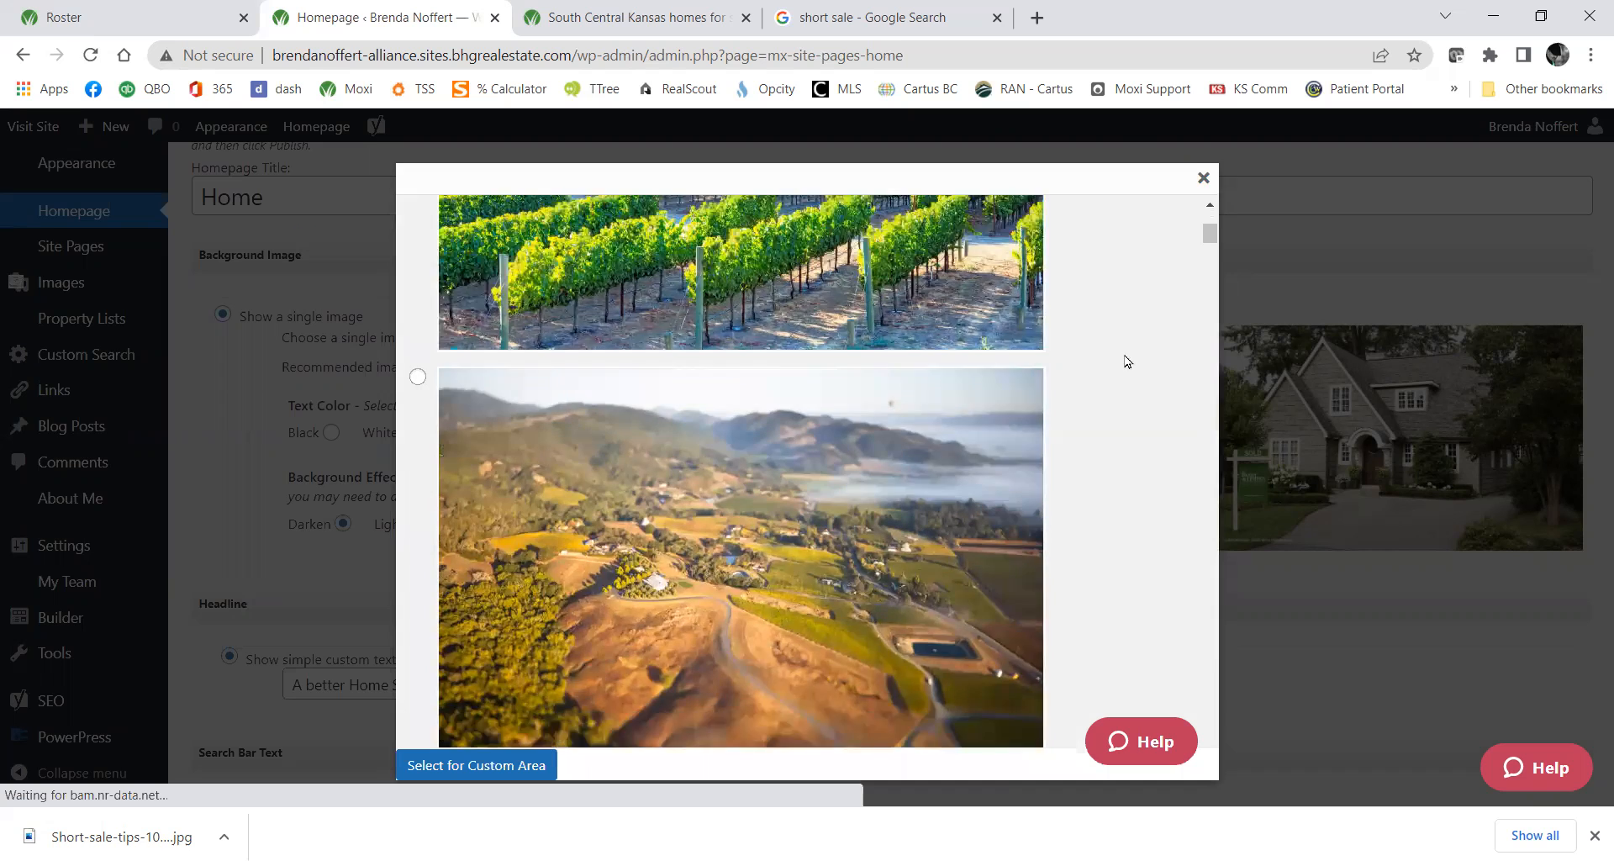
{"action": "scroll", "coordinate": [1126, 361], "scroll_direction": "up", "scroll_amount": 5}
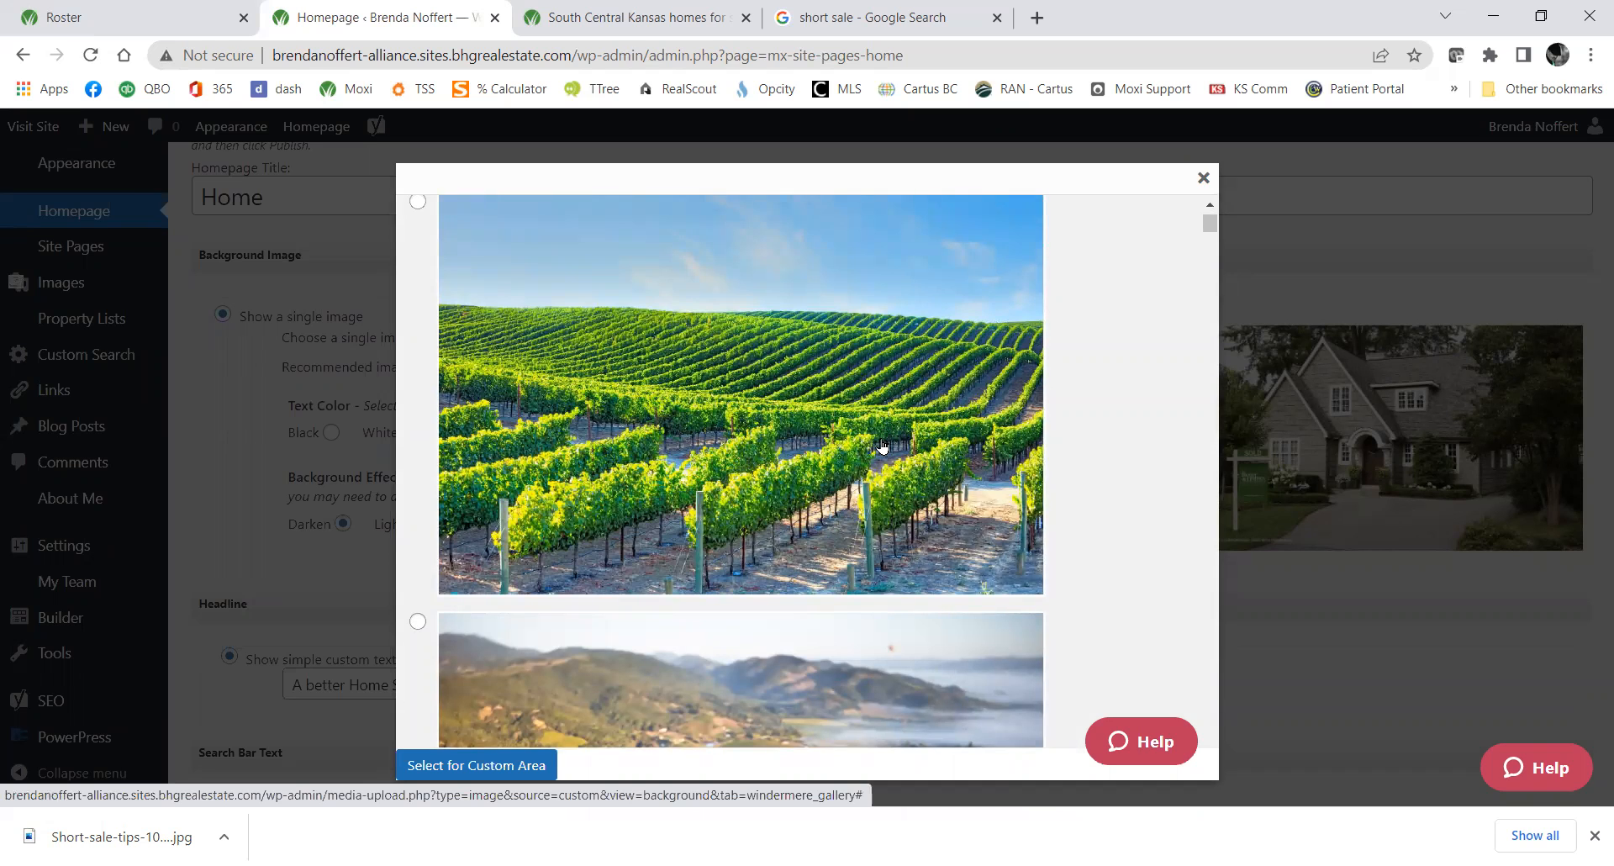
{"action": "scroll", "coordinate": [887, 450], "scroll_direction": "down", "scroll_amount": 1}
{"action": "scroll", "coordinate": [887, 454], "scroll_direction": "down", "scroll_amount": 10}
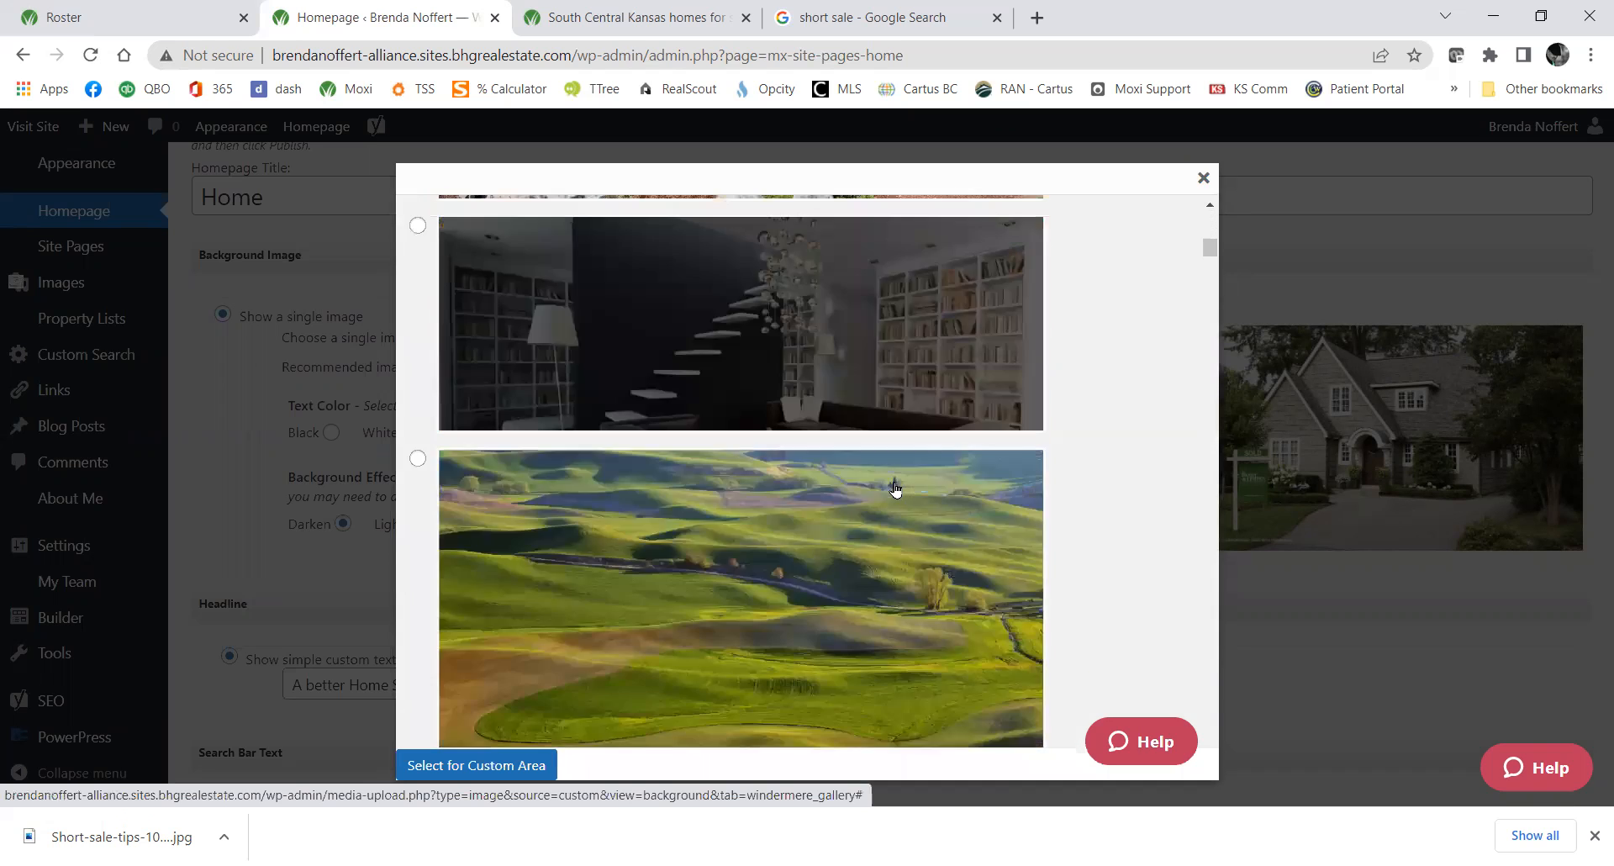
{"action": "scroll", "coordinate": [895, 490], "scroll_direction": "up", "scroll_amount": 4}
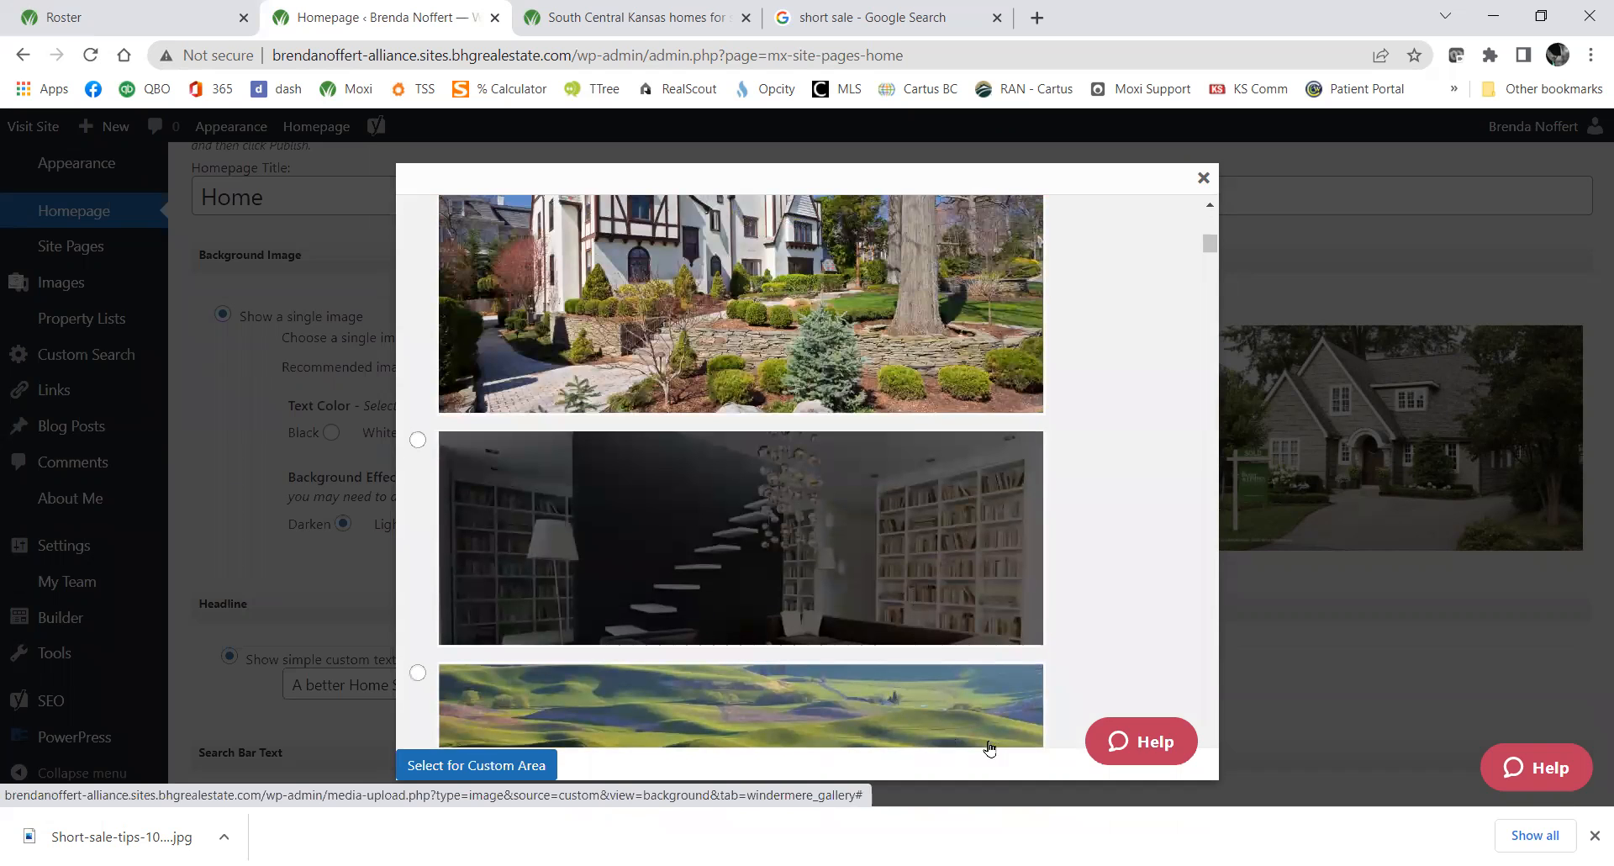
{"action": "scroll", "coordinate": [871, 475], "scroll_direction": "down", "scroll_amount": 1}
{"action": "scroll", "coordinate": [872, 475], "scroll_direction": "down", "scroll_amount": 5}
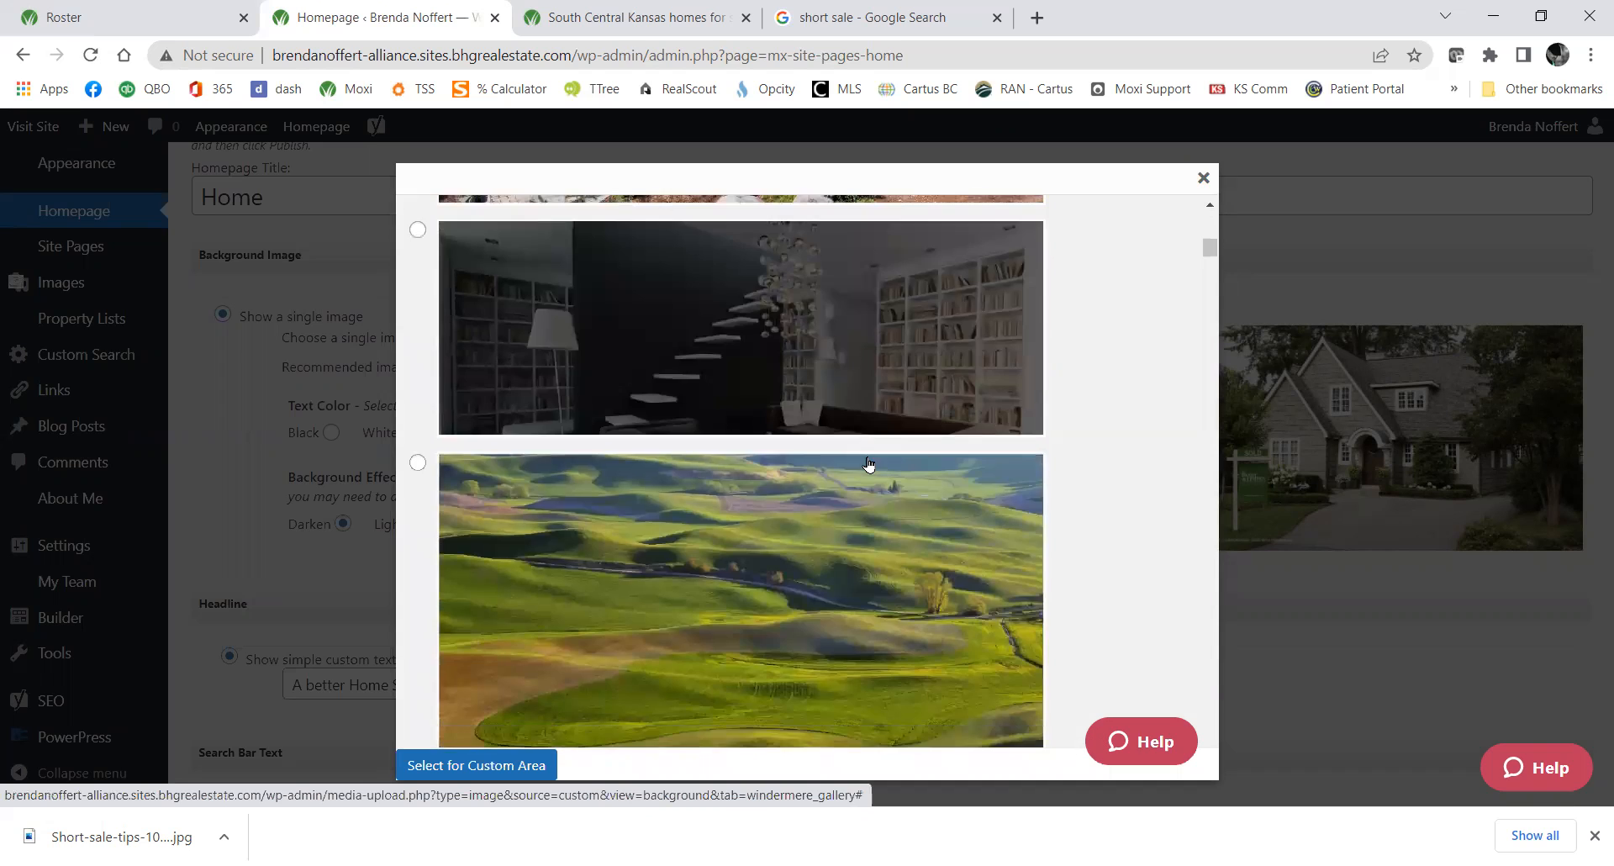
{"action": "scroll", "coordinate": [927, 432], "scroll_direction": "down", "scroll_amount": 10}
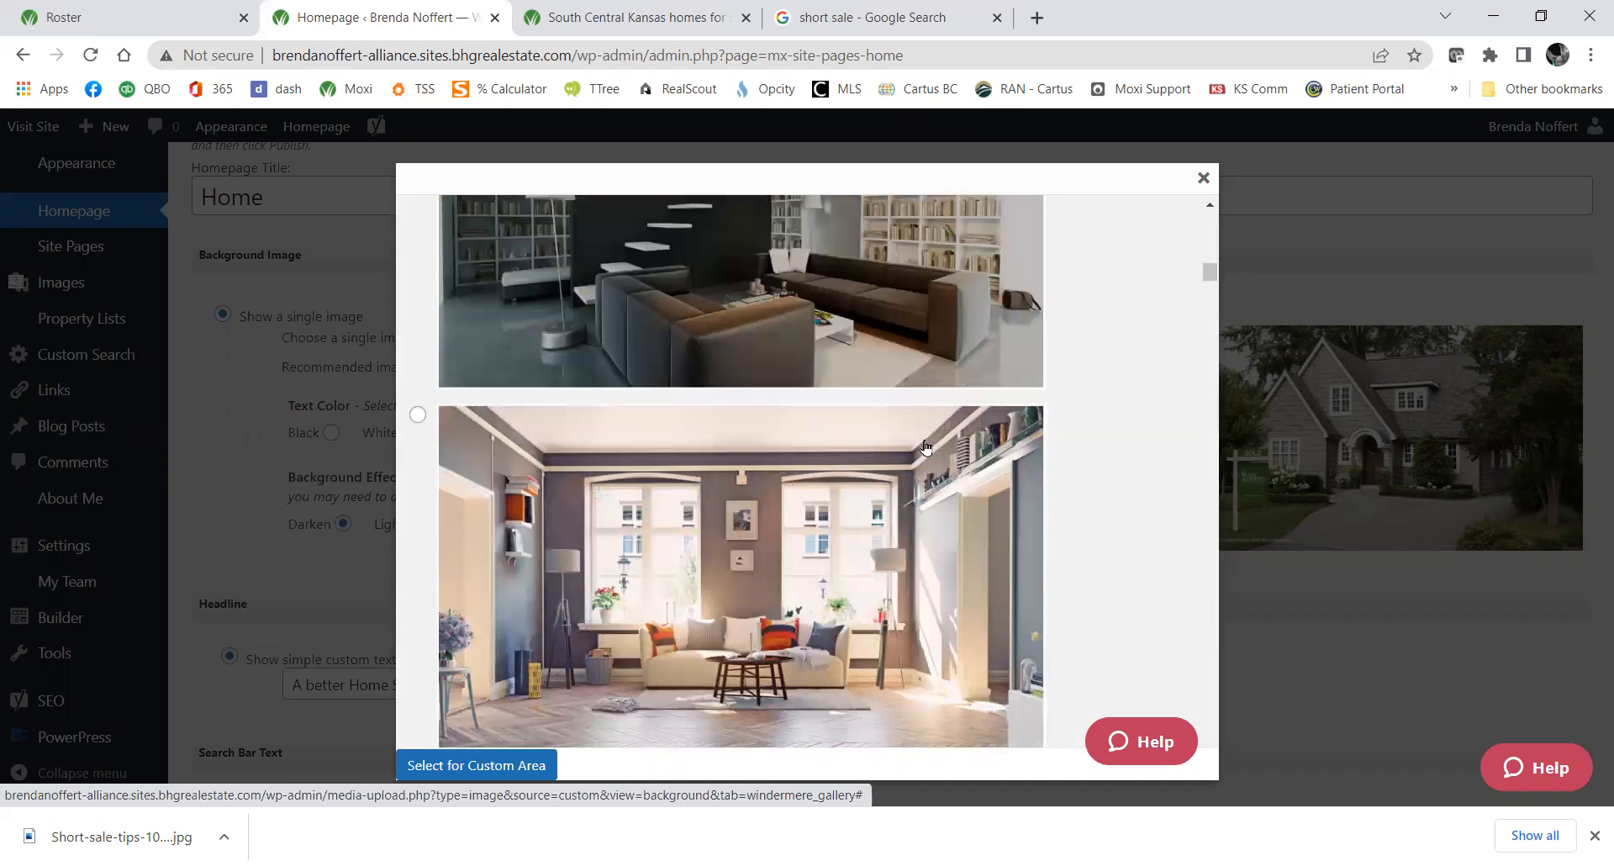
{"action": "scroll", "coordinate": [927, 440], "scroll_direction": "down", "scroll_amount": 8}
{"action": "scroll", "coordinate": [927, 444], "scroll_direction": "down", "scroll_amount": 8}
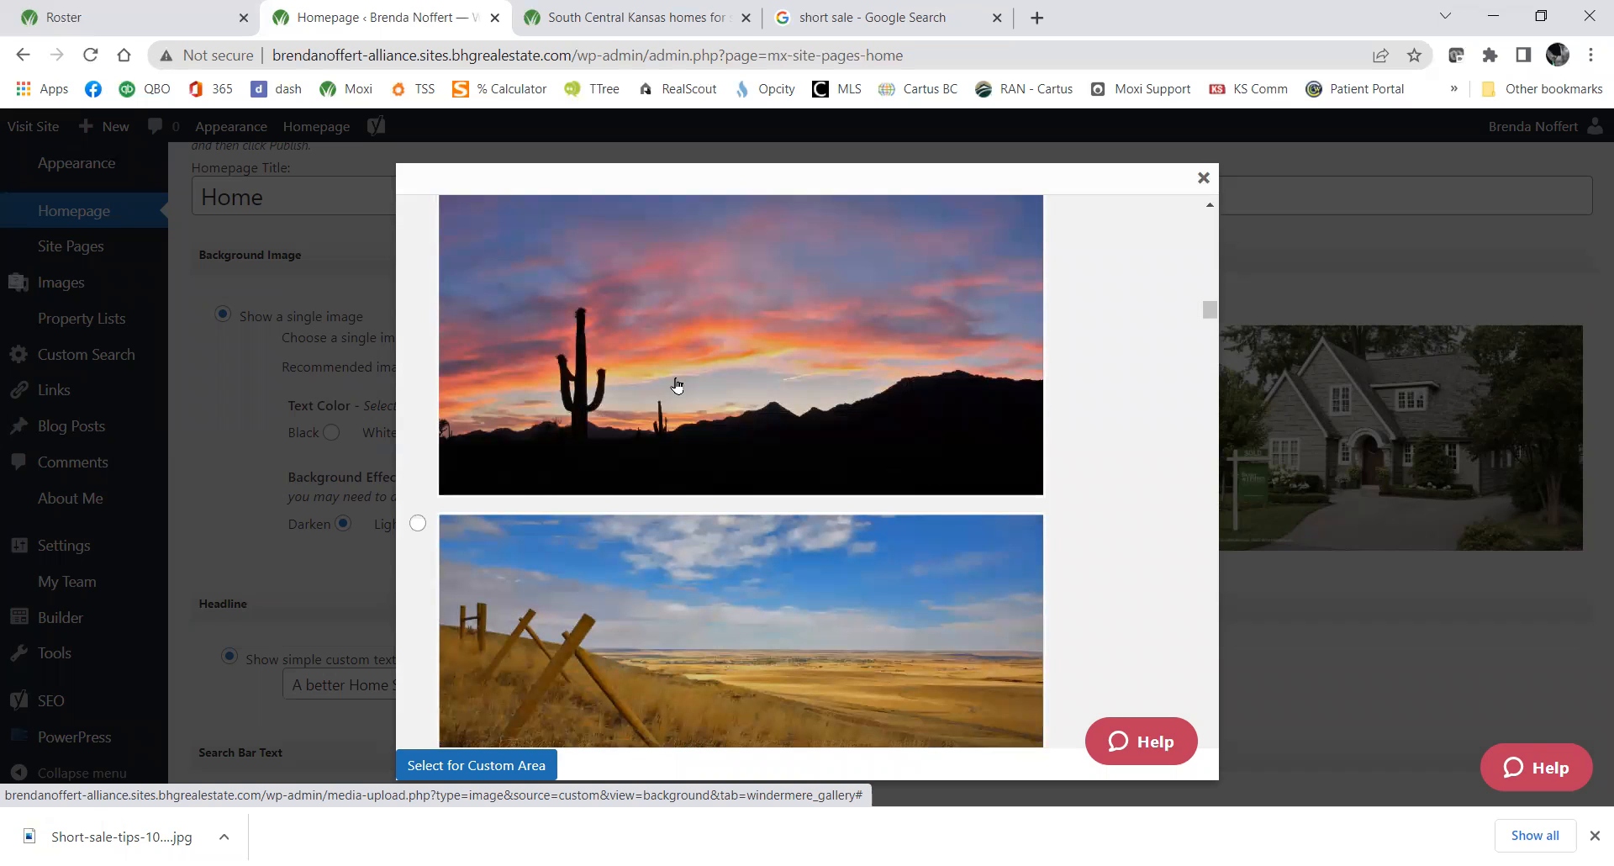
{"action": "scroll", "coordinate": [677, 388], "scroll_direction": "down", "scroll_amount": 8}
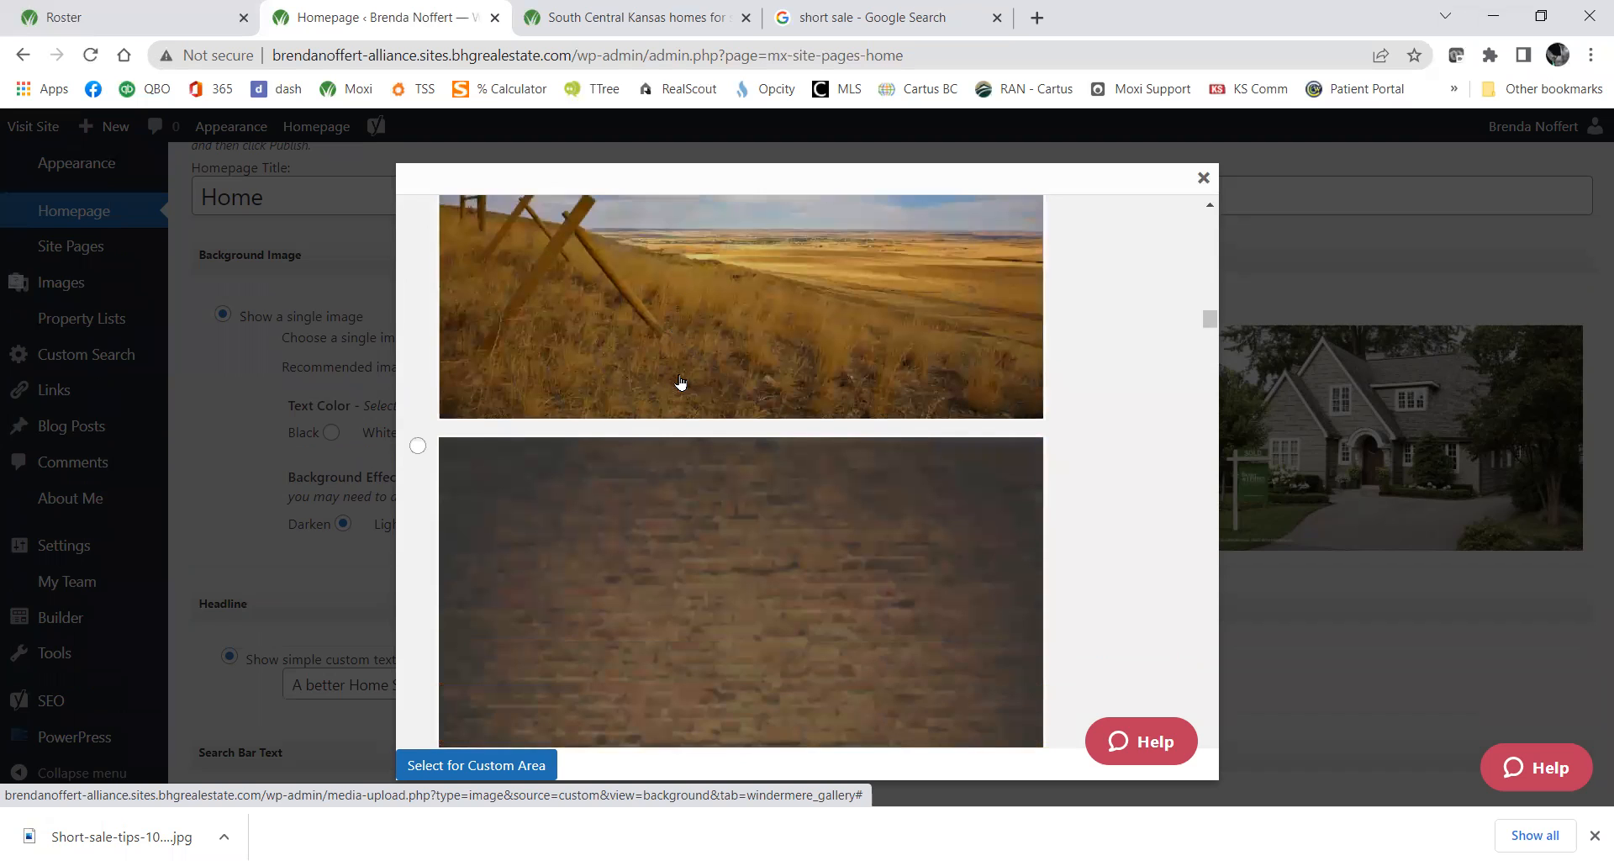
{"action": "scroll", "coordinate": [686, 392], "scroll_direction": "down", "scroll_amount": 2}
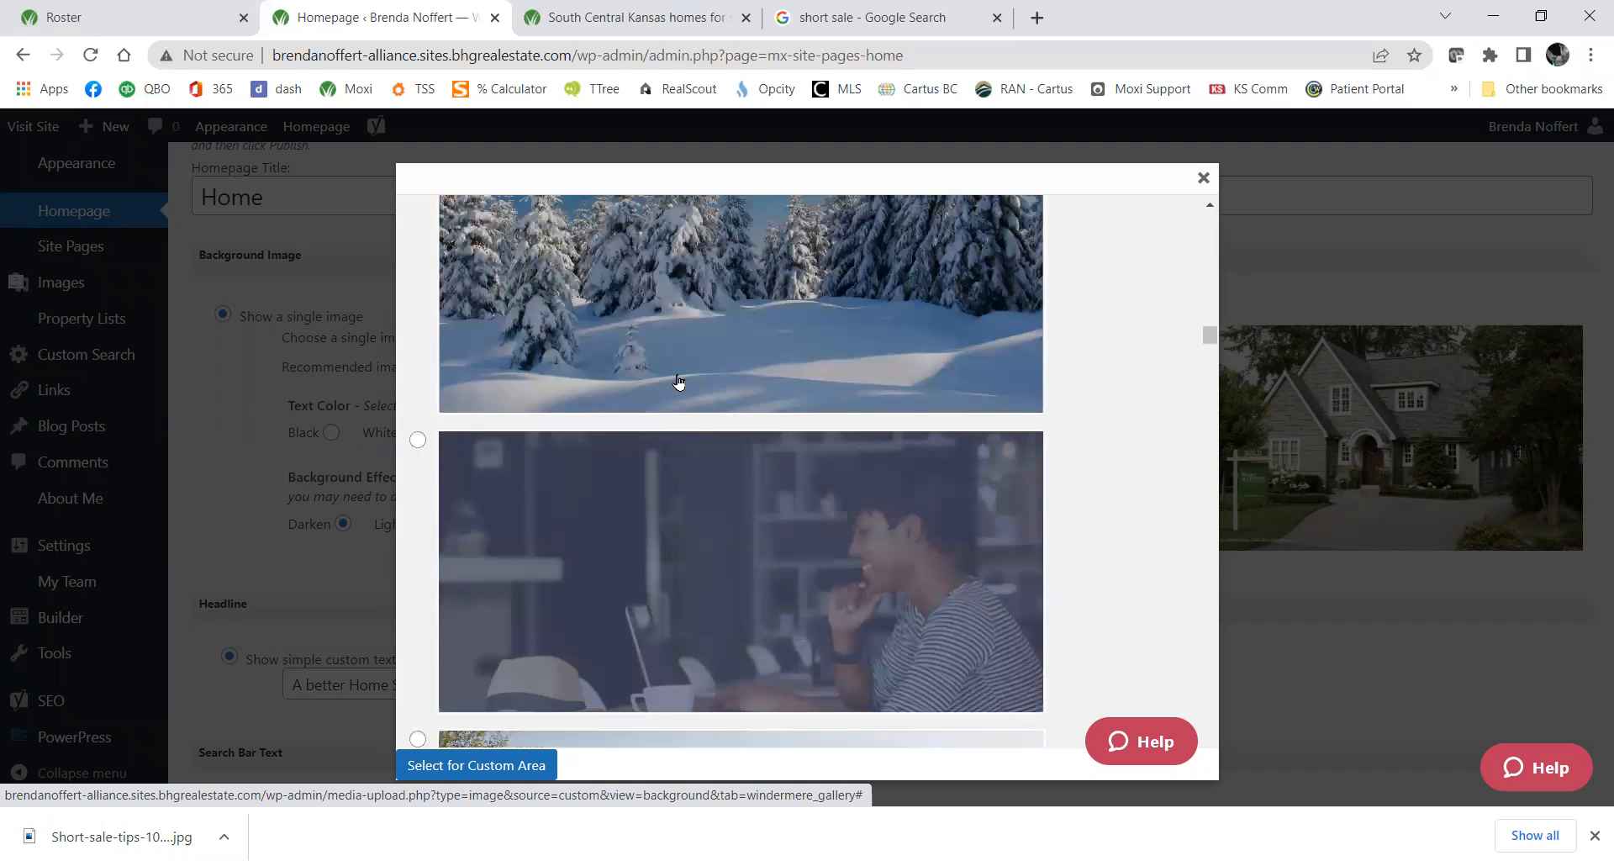
{"action": "scroll", "coordinate": [679, 382], "scroll_direction": "down", "scroll_amount": 4}
{"action": "scroll", "coordinate": [684, 395], "scroll_direction": "down", "scroll_amount": 12}
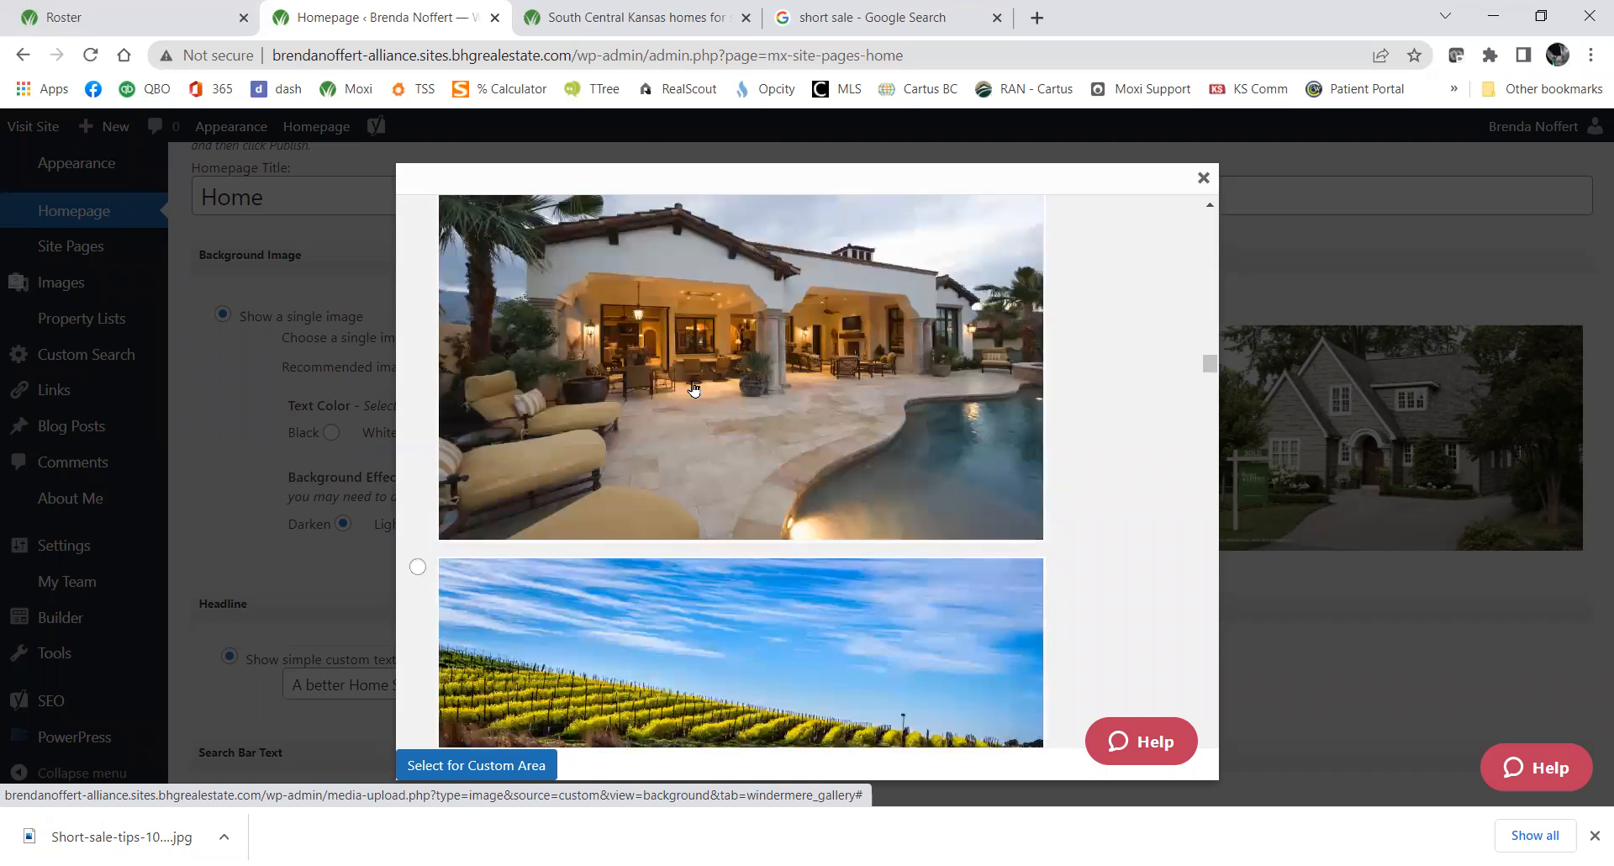
{"action": "scroll", "coordinate": [697, 370], "scroll_direction": "up", "scroll_amount": 4}
{"action": "scroll", "coordinate": [698, 370], "scroll_direction": "up", "scroll_amount": 8}
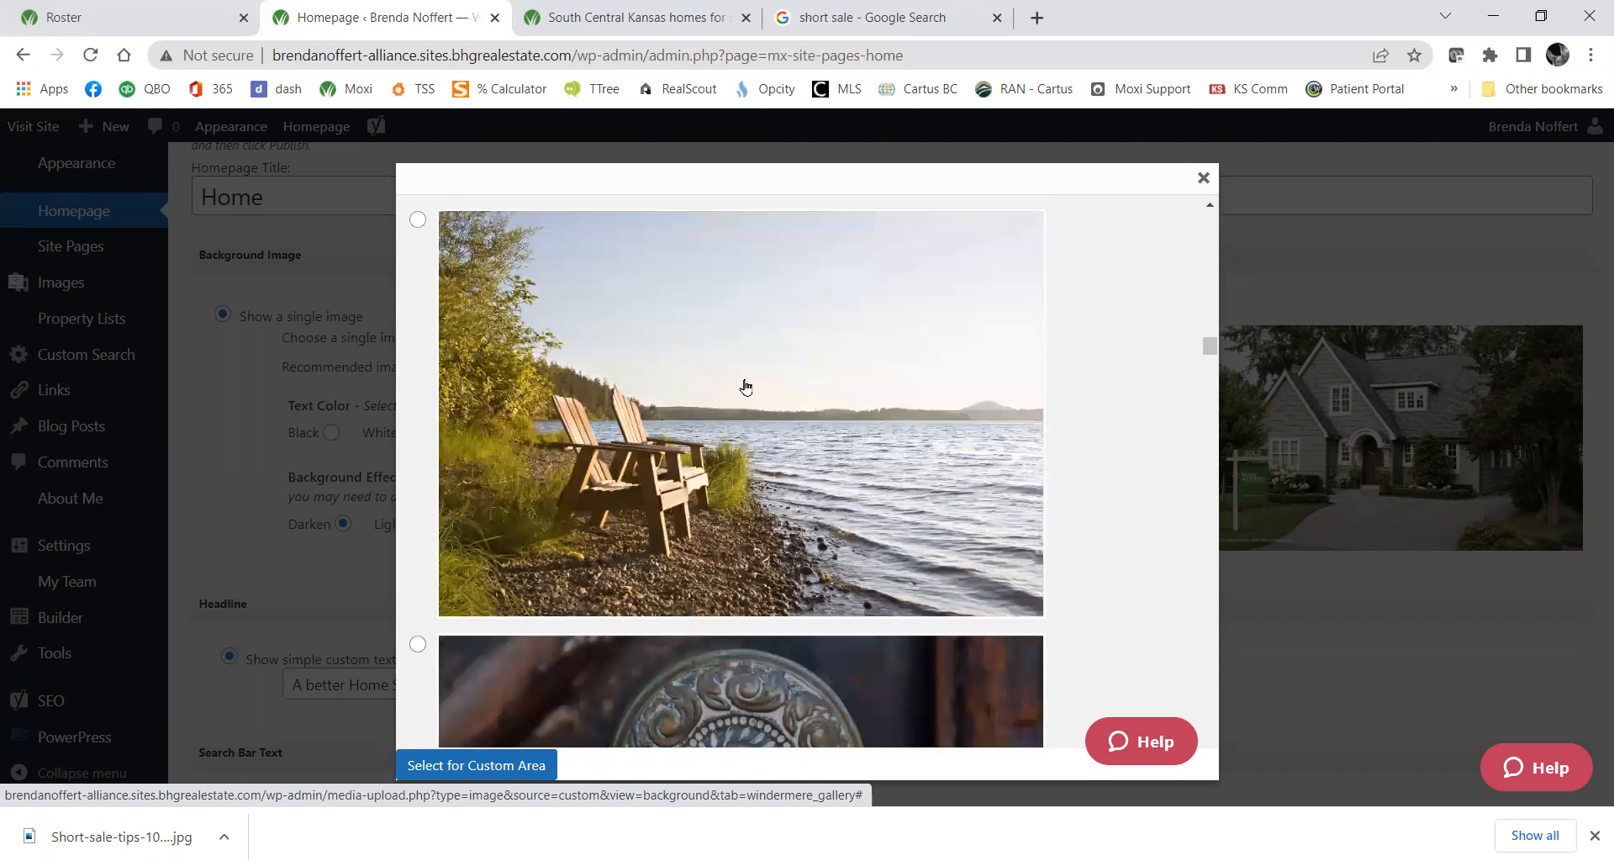
{"action": "scroll", "coordinate": [749, 398], "scroll_direction": "down", "scroll_amount": 20}
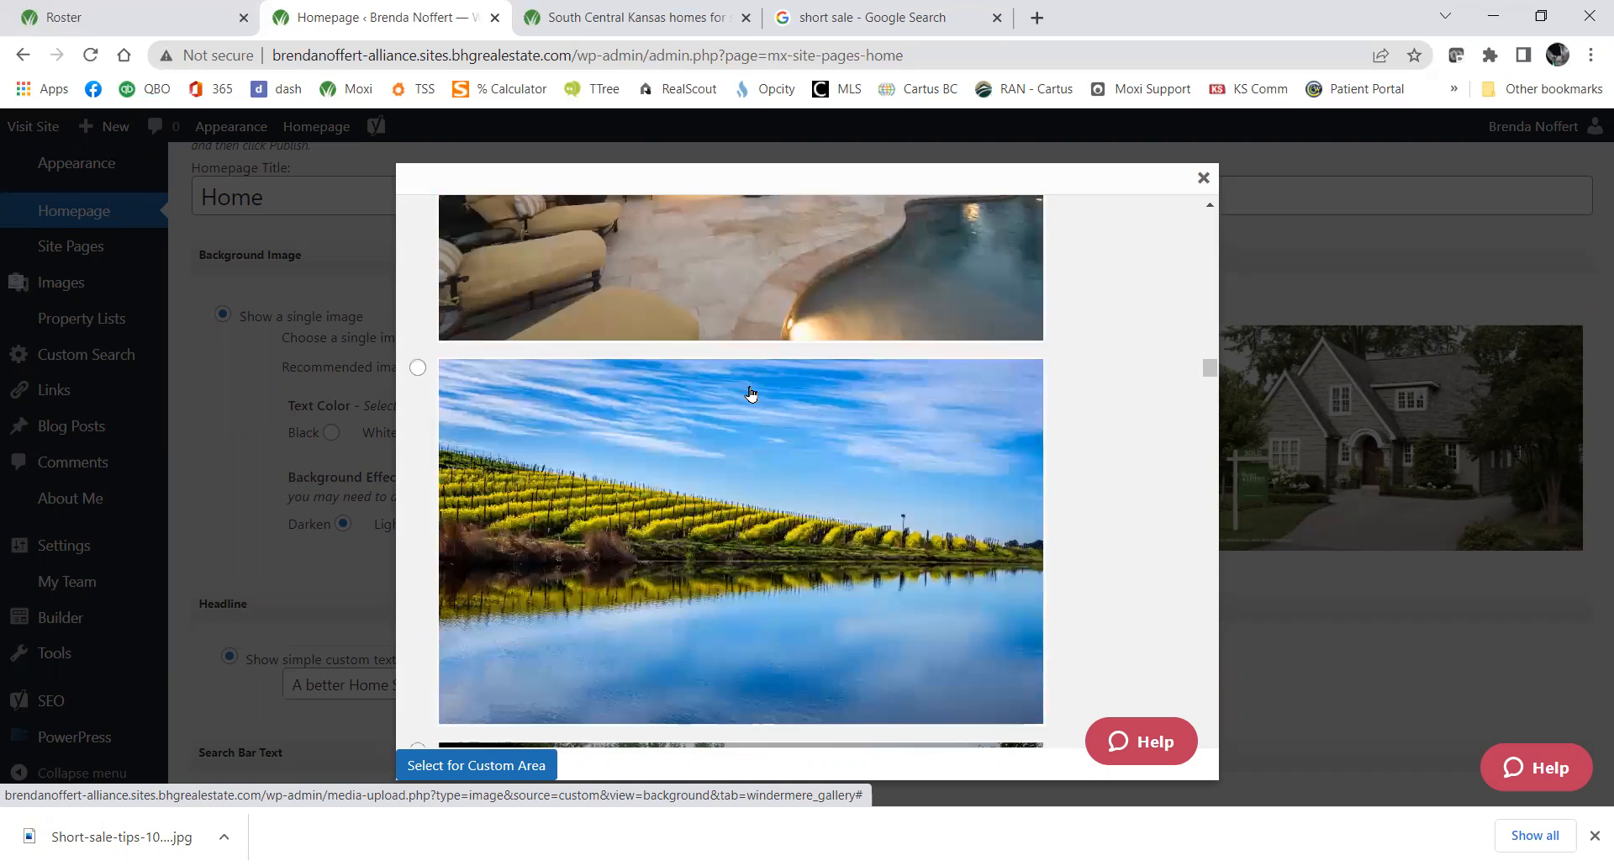
{"action": "scroll", "coordinate": [747, 392], "scroll_direction": "down", "scroll_amount": 3}
{"action": "scroll", "coordinate": [765, 390], "scroll_direction": "up", "scroll_amount": 10}
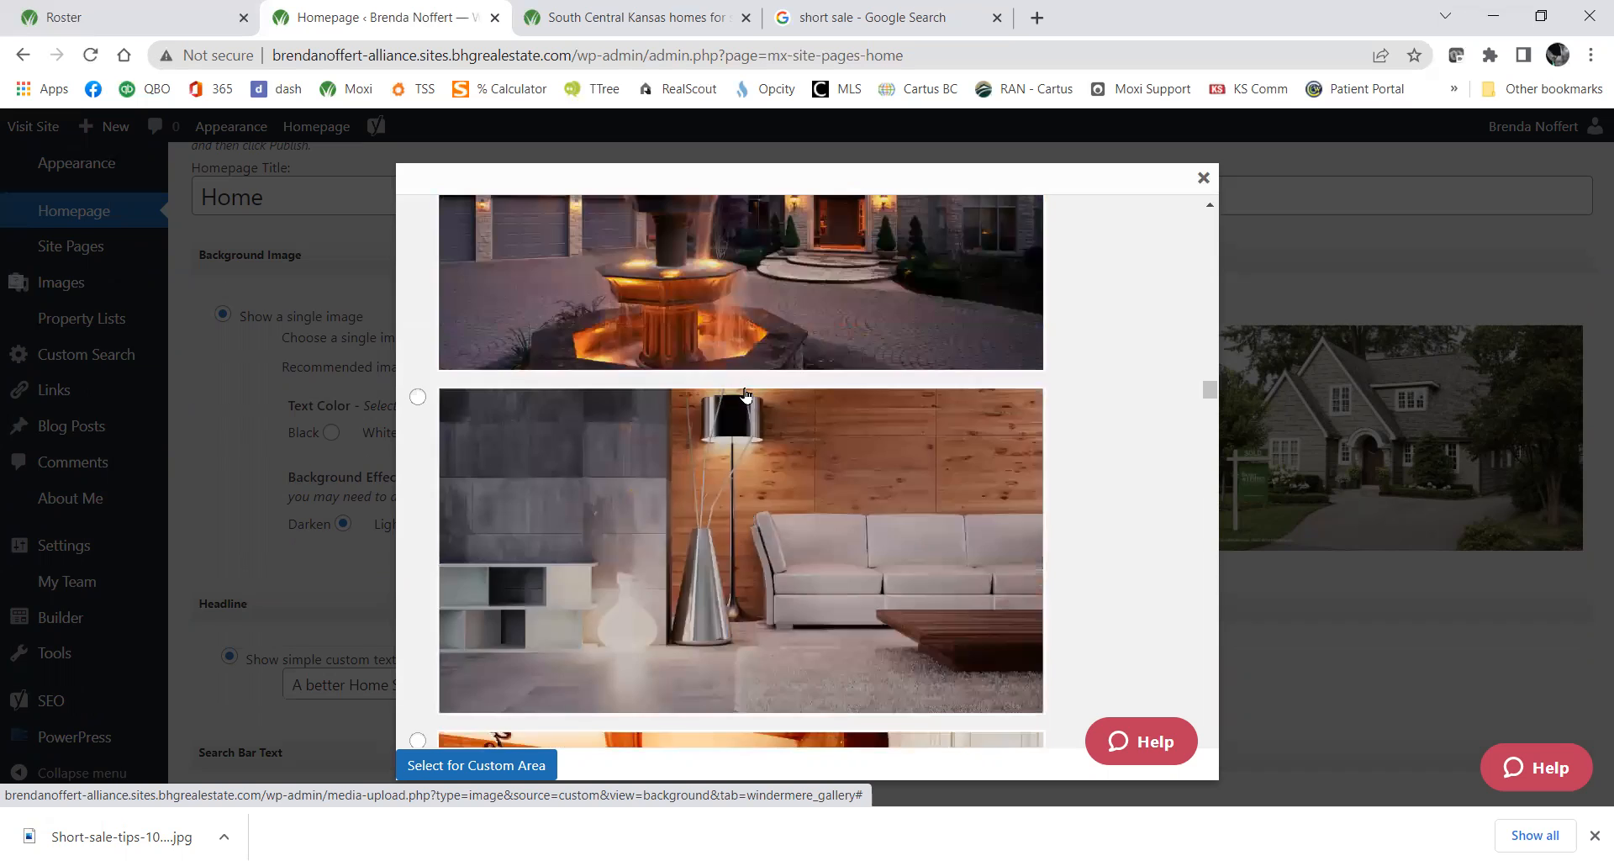
{"action": "scroll", "coordinate": [771, 389], "scroll_direction": "up", "scroll_amount": 3}
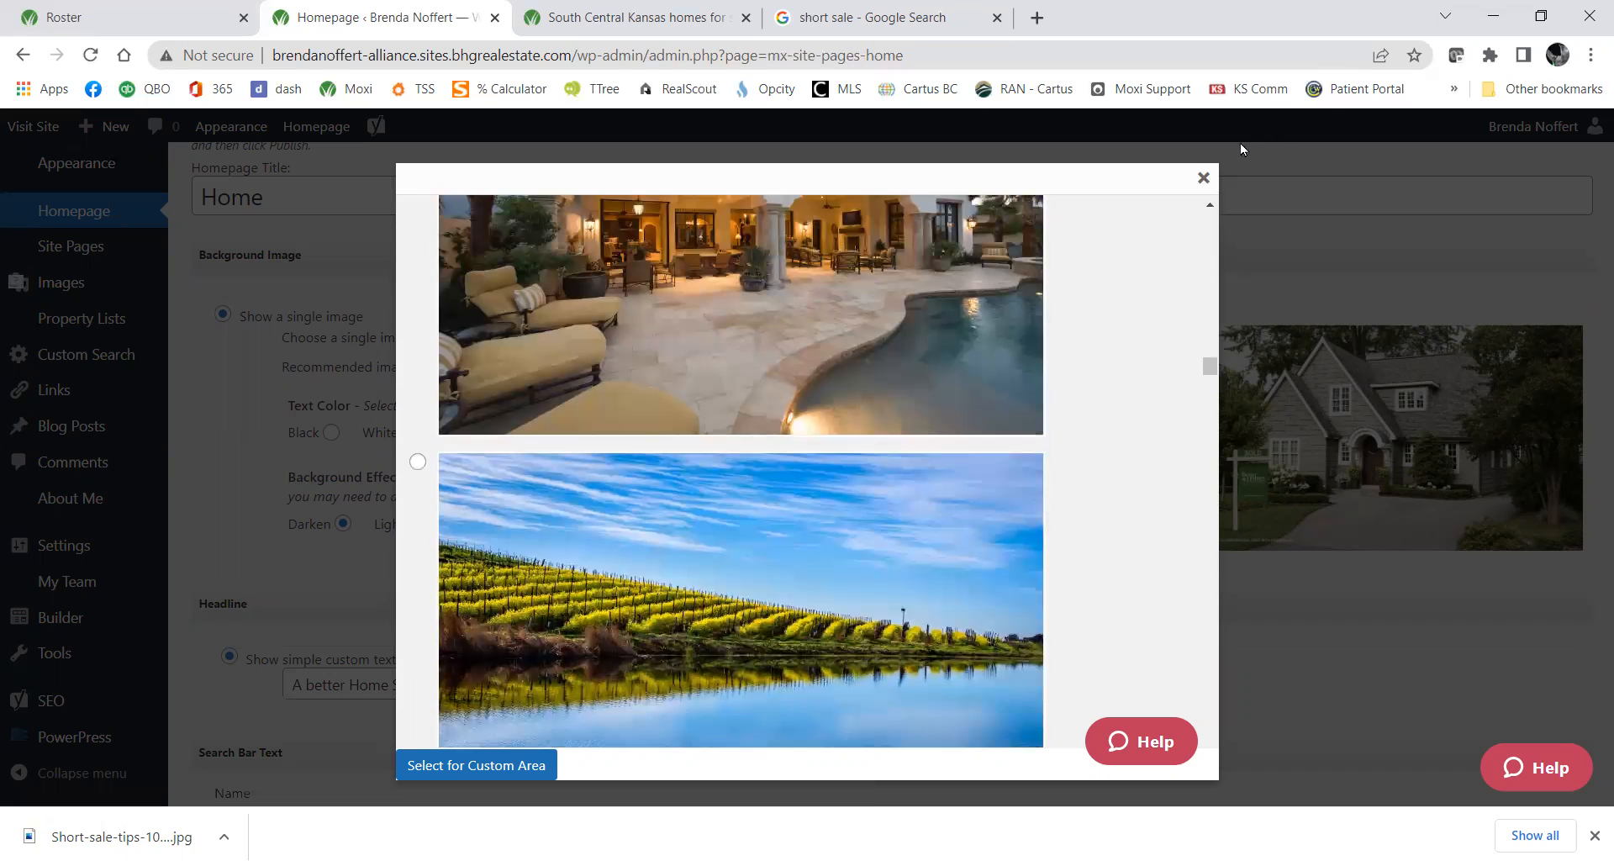
{"action": "left_click", "coordinate": [1204, 179]}
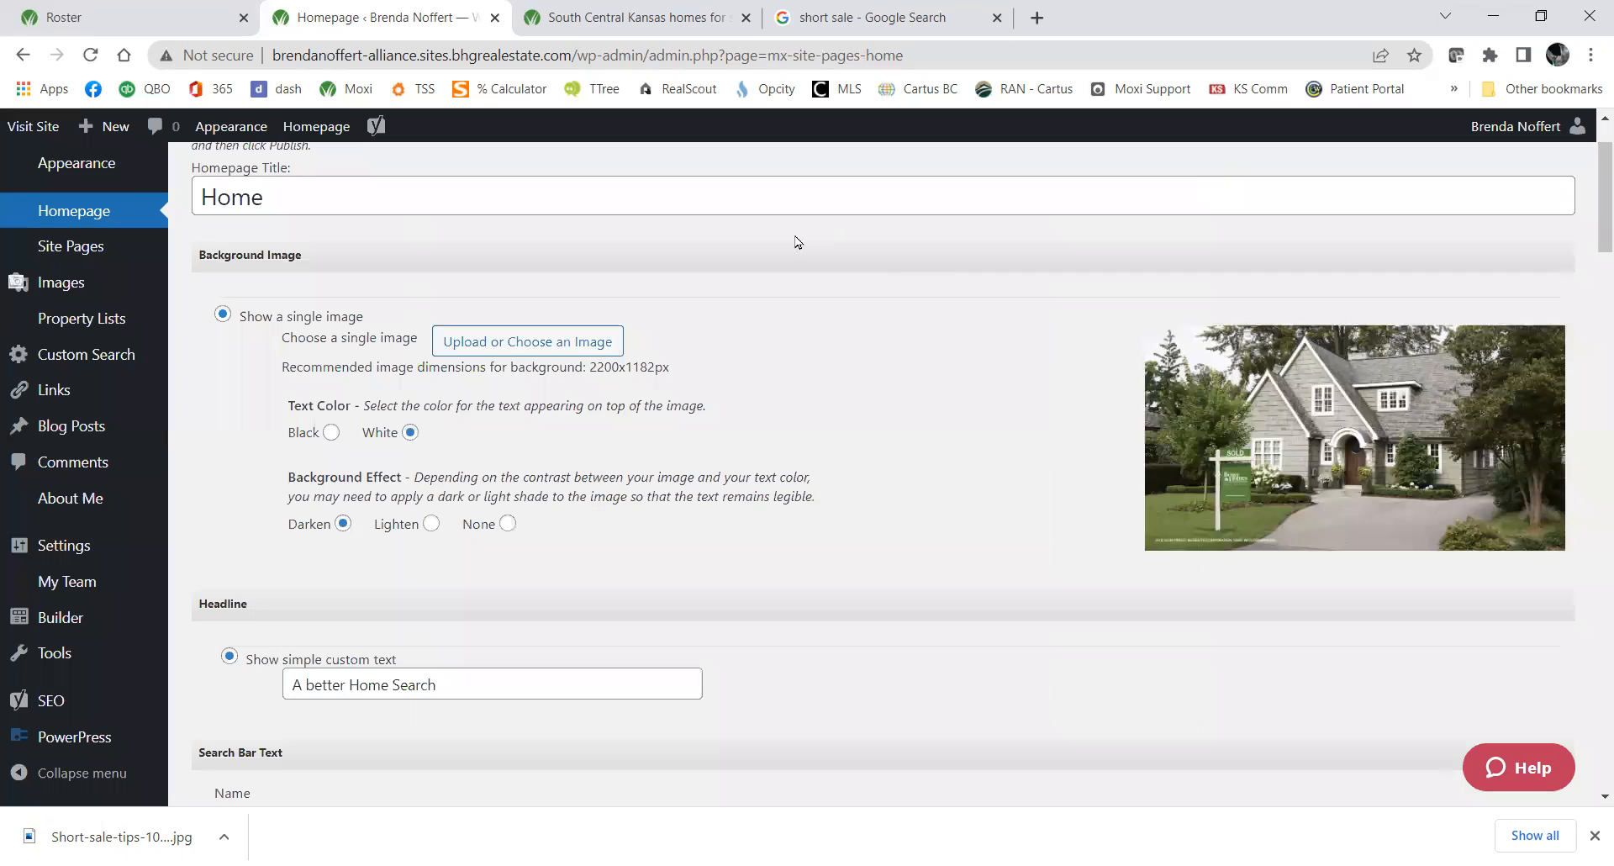
Confirm the copyright statement for a new background image and upload Slide6 from the fox folder on Local Disk (C:).
{"action": "left_click", "coordinate": [514, 351]}
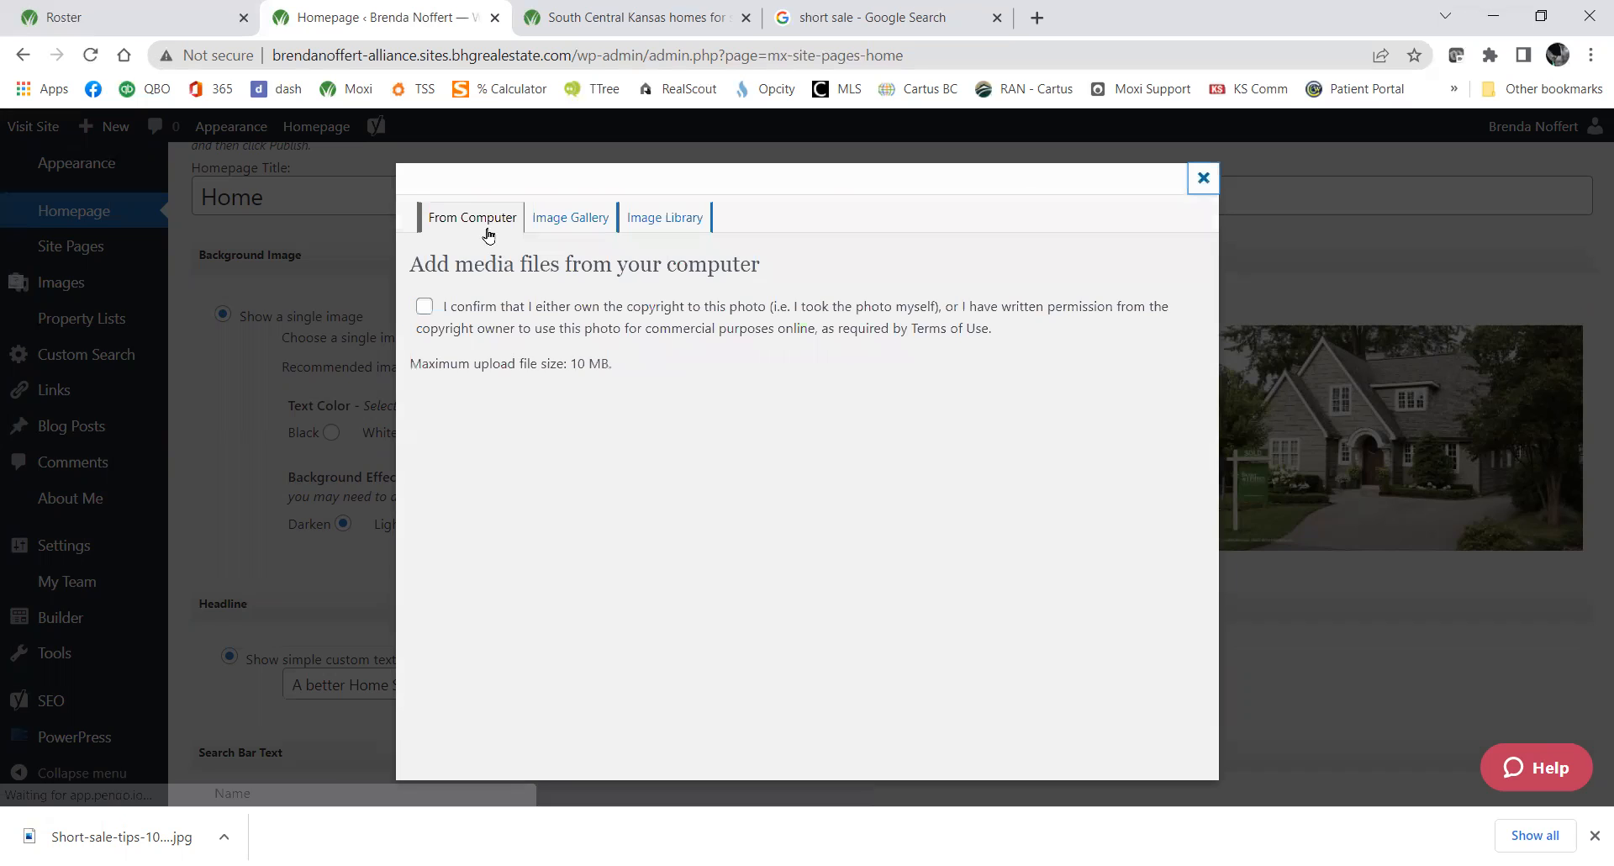
{"action": "left_click", "coordinate": [424, 306]}
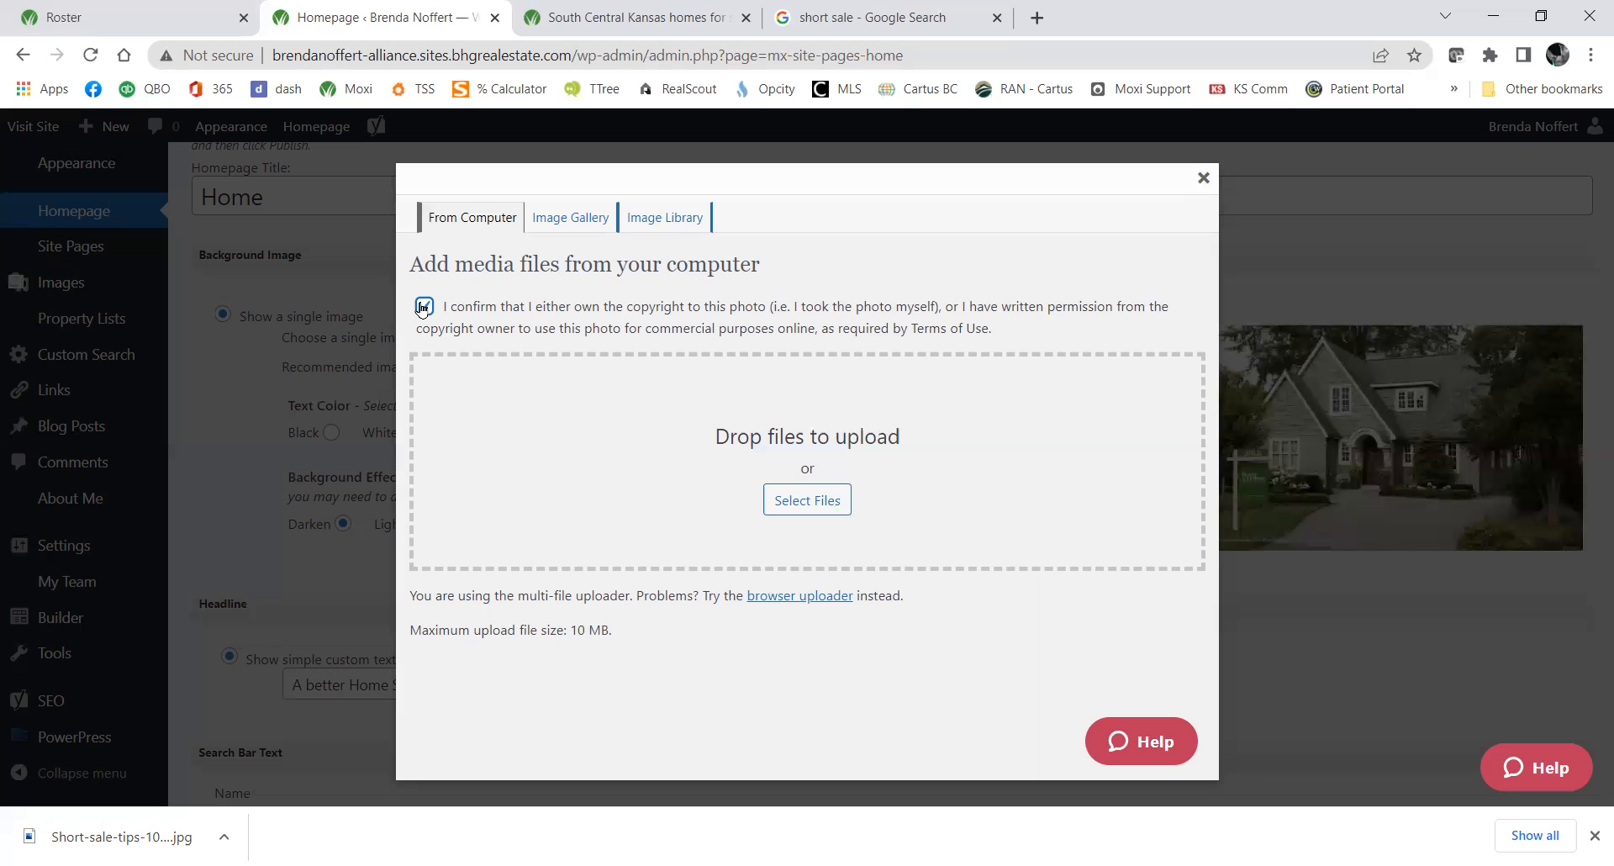
{"action": "left_click", "coordinate": [821, 509]}
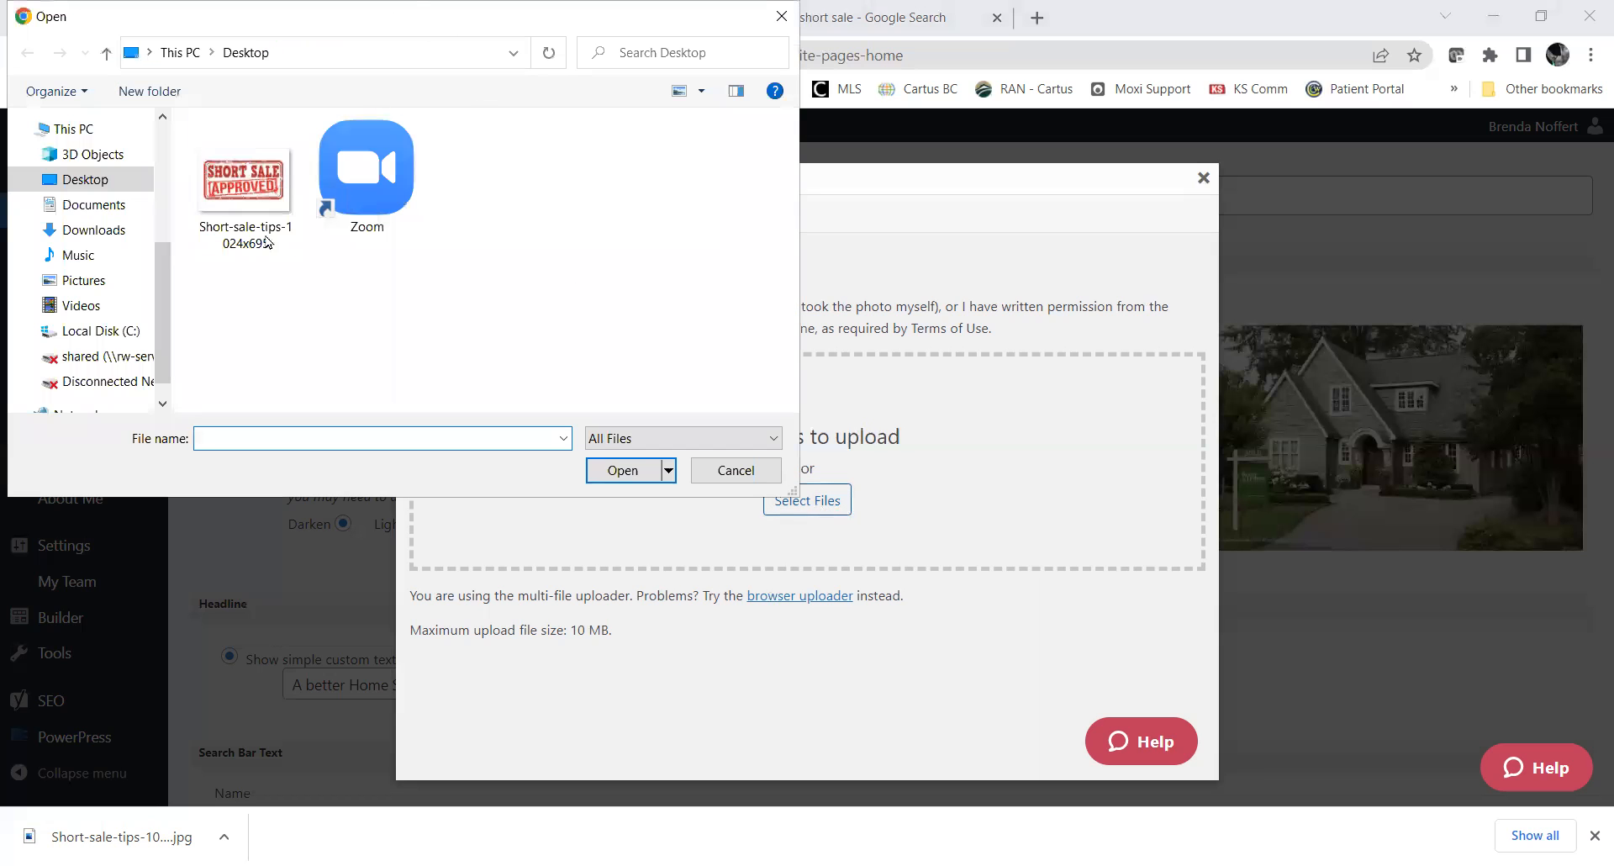
{"action": "left_click", "coordinate": [92, 288]}
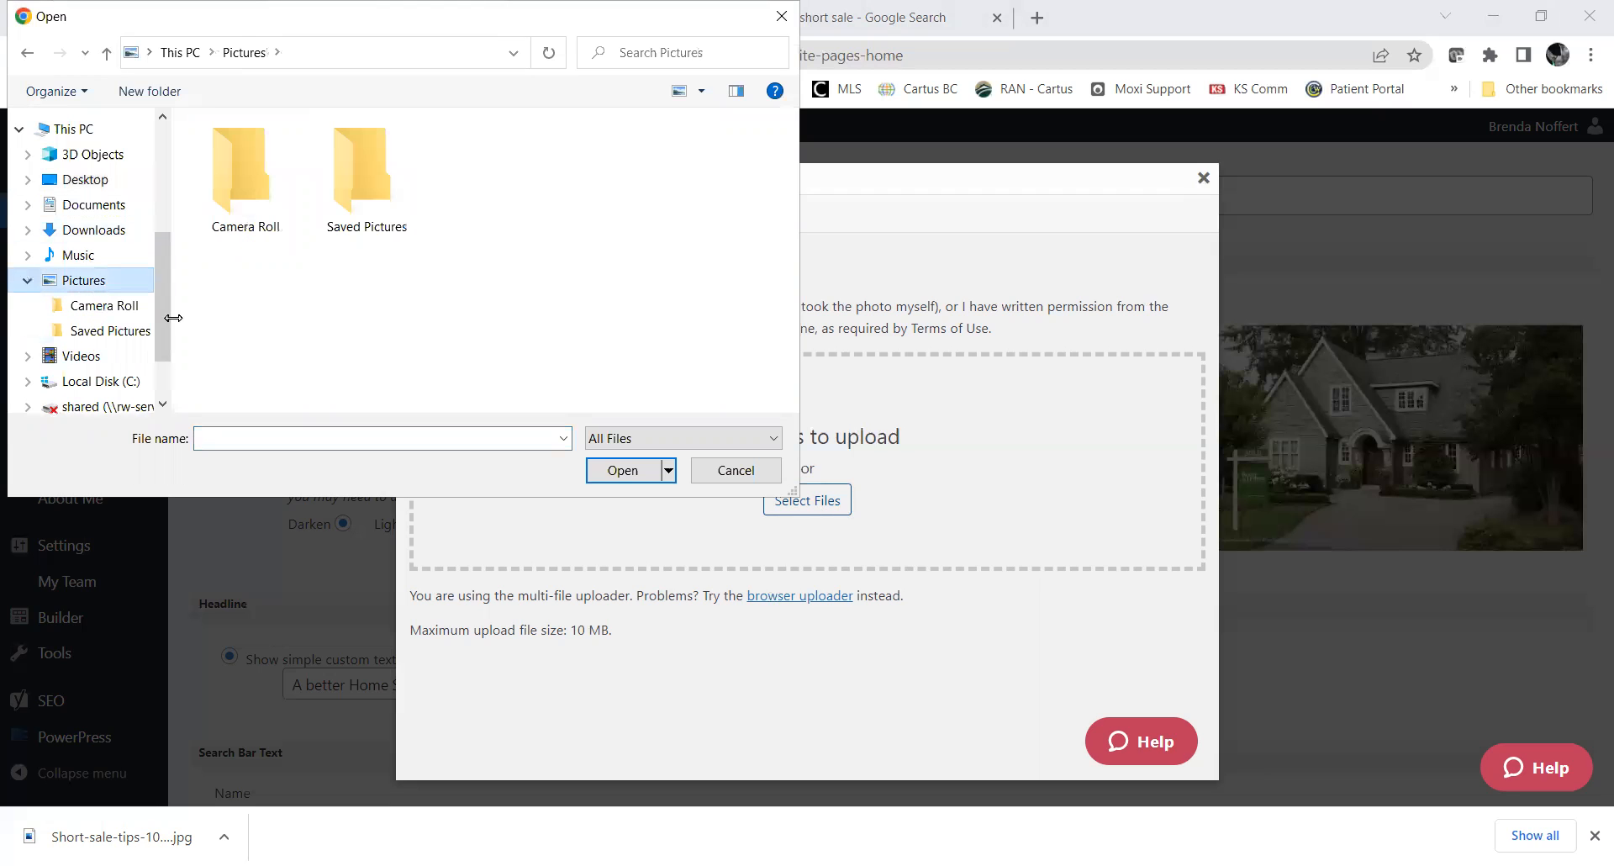
{"action": "scroll", "coordinate": [107, 326], "scroll_direction": "down", "scroll_amount": 1}
{"action": "left_click", "coordinate": [107, 324]}
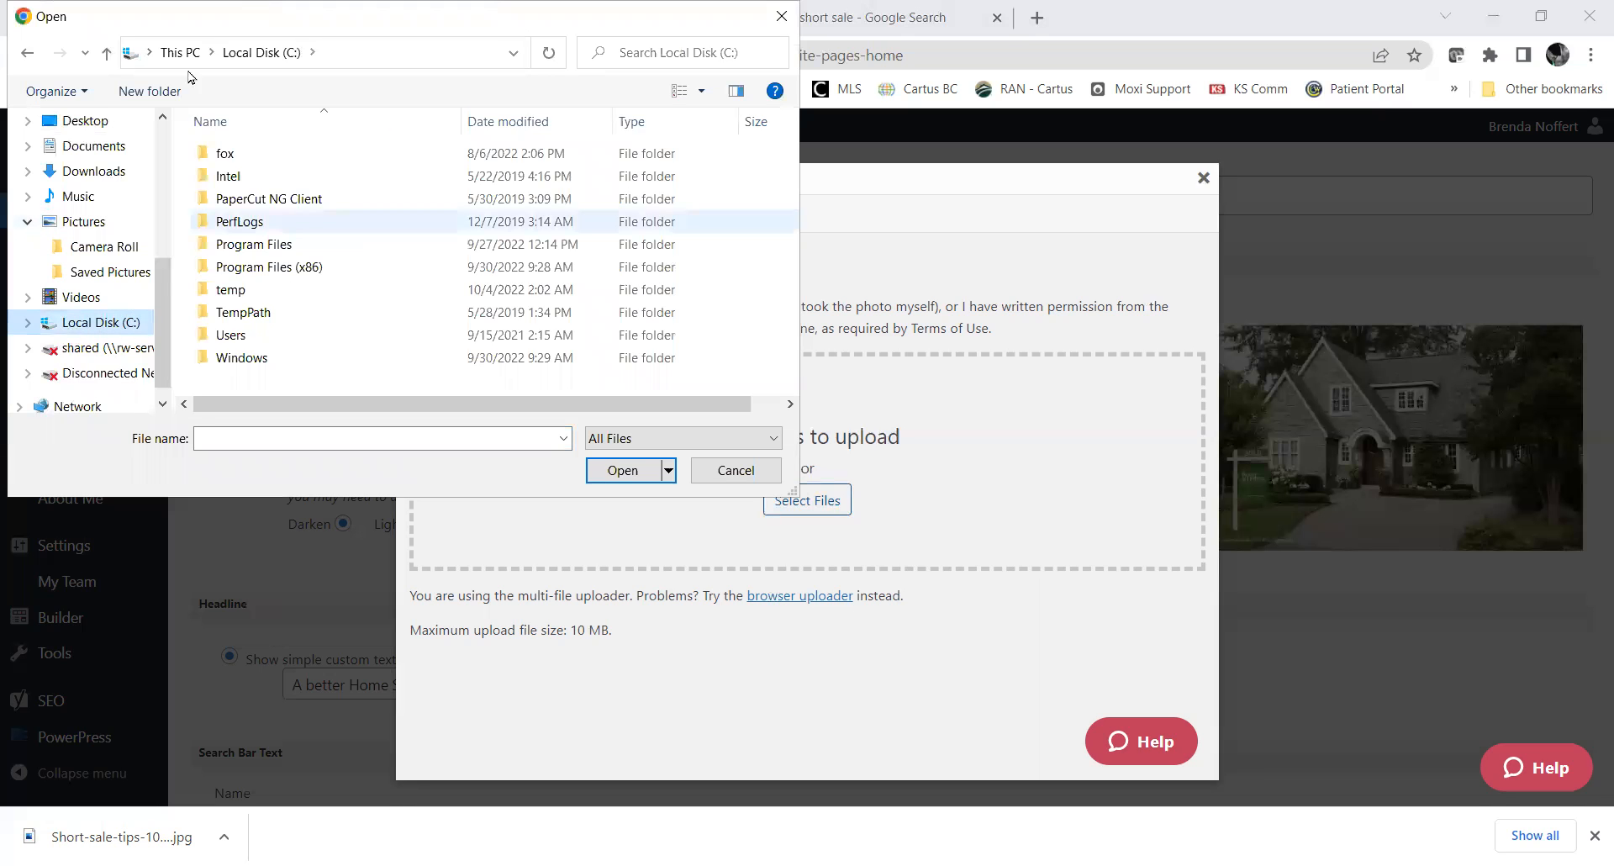
{"action": "double_click", "coordinate": [220, 155]}
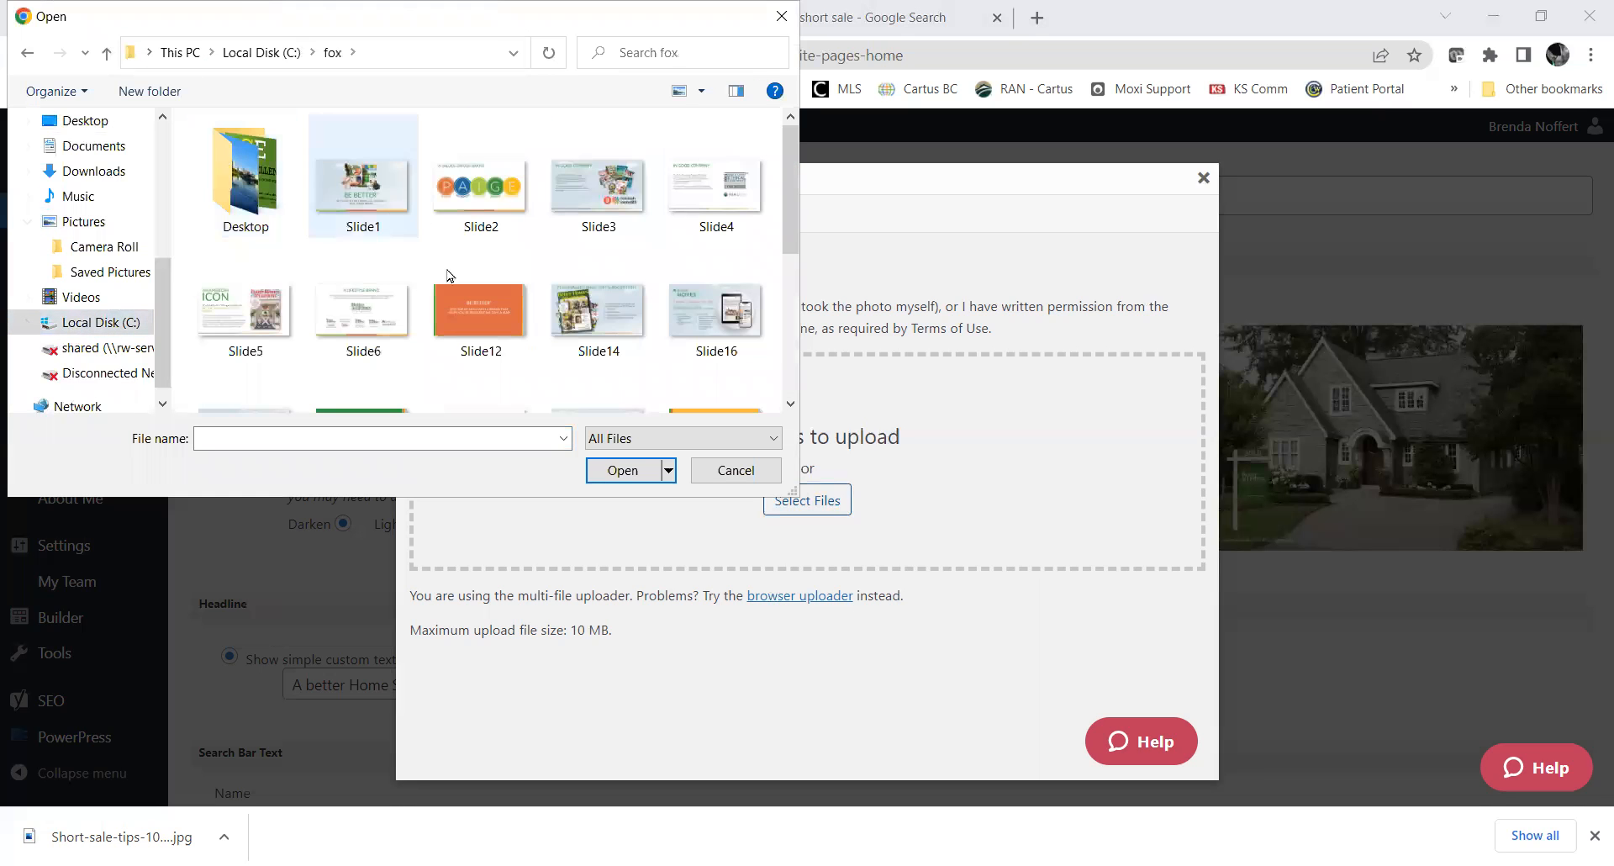
{"action": "scroll", "coordinate": [761, 289], "scroll_direction": "down", "scroll_amount": 1}
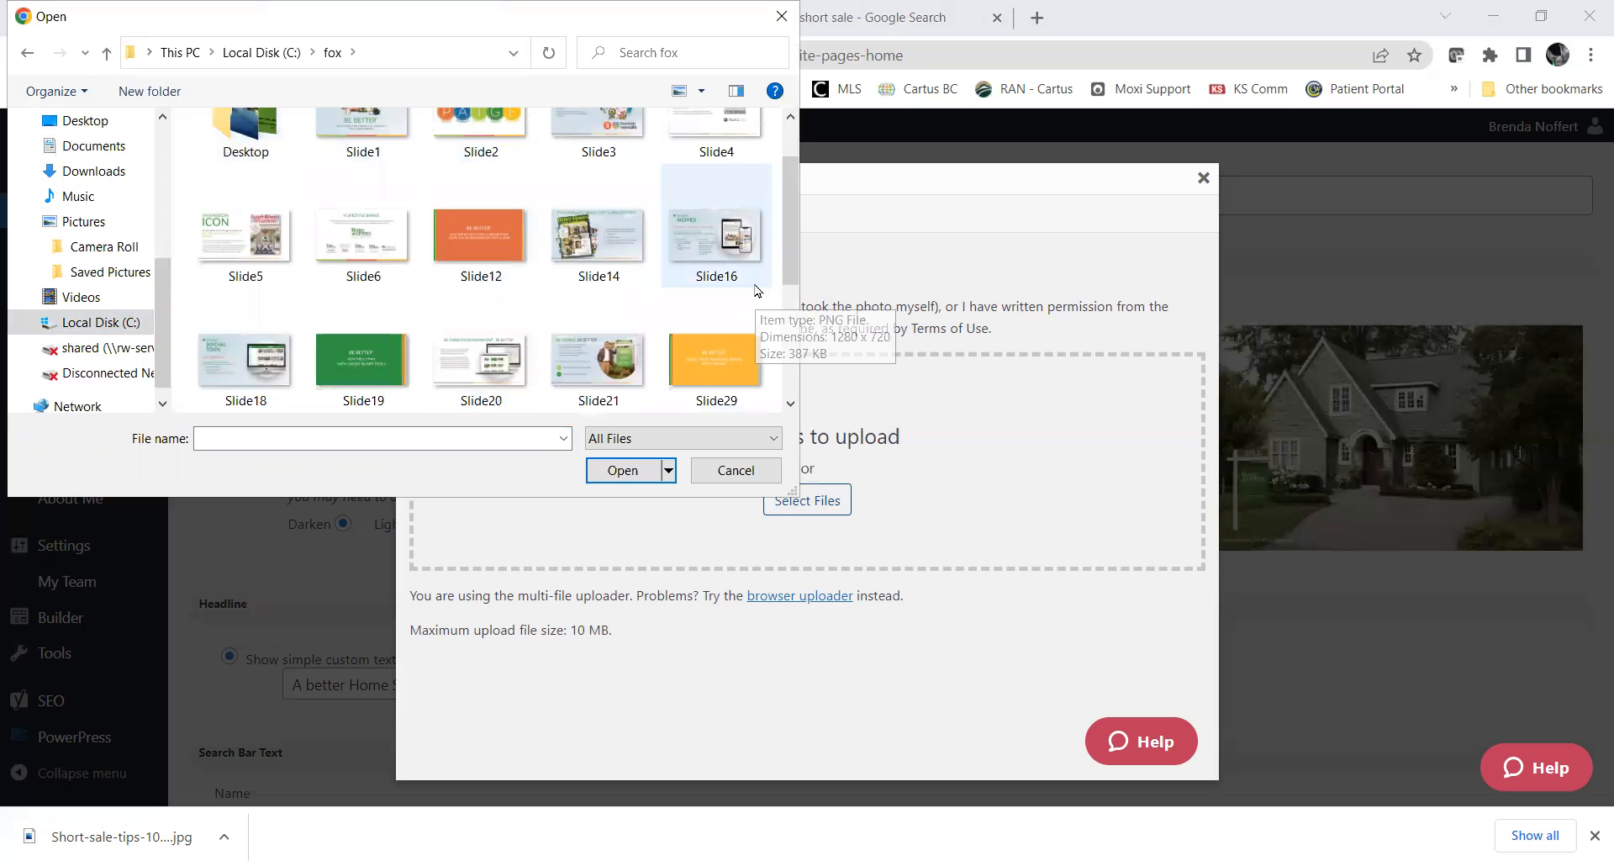
{"action": "left_click", "coordinate": [335, 246]}
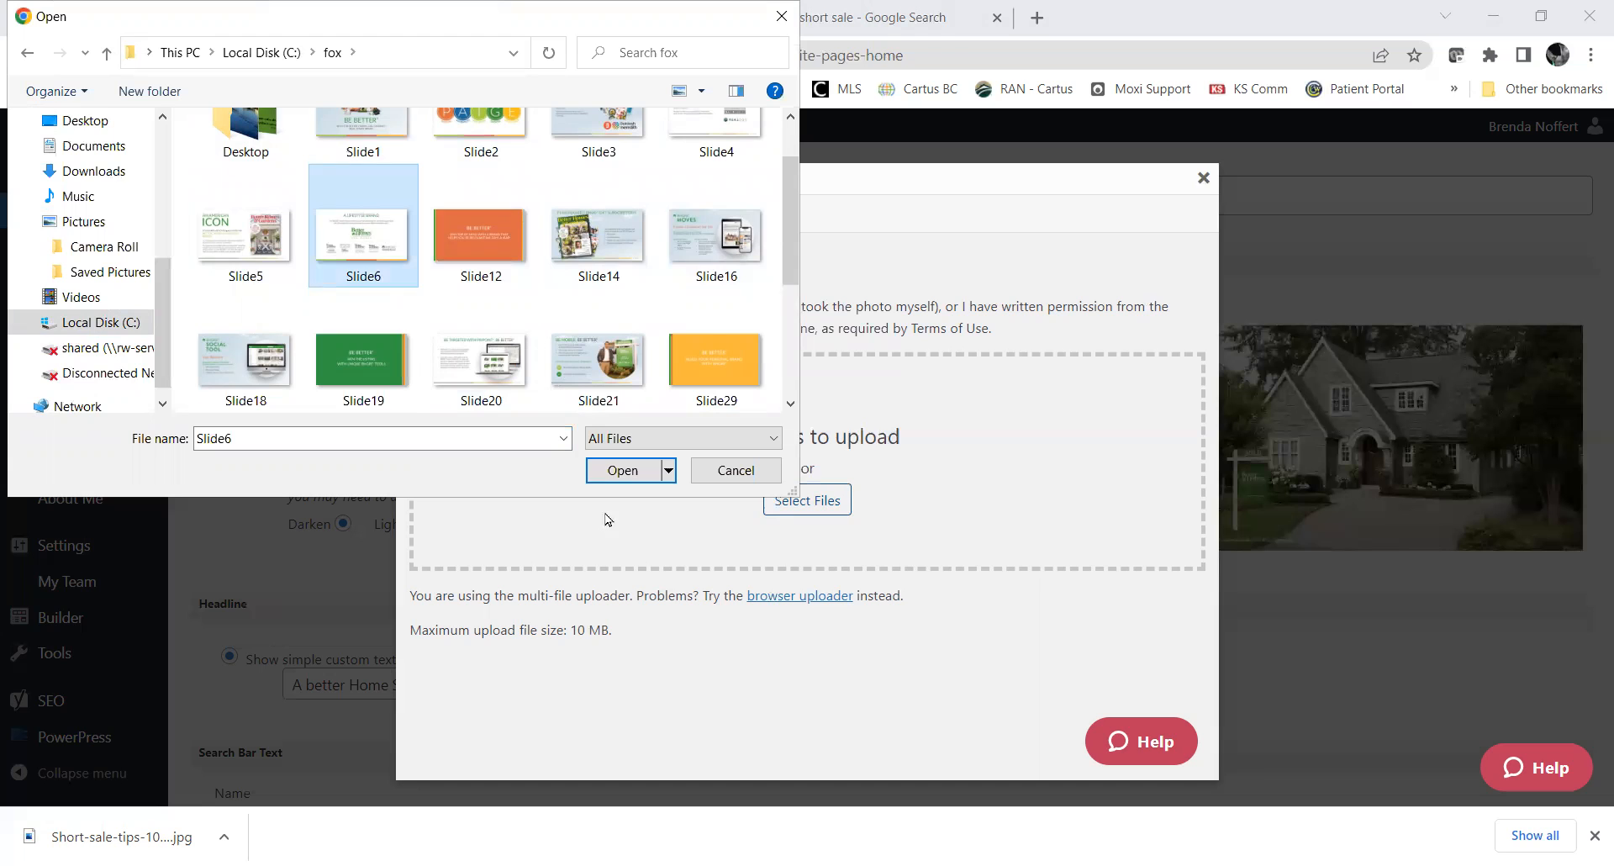
{"action": "left_click", "coordinate": [603, 473]}
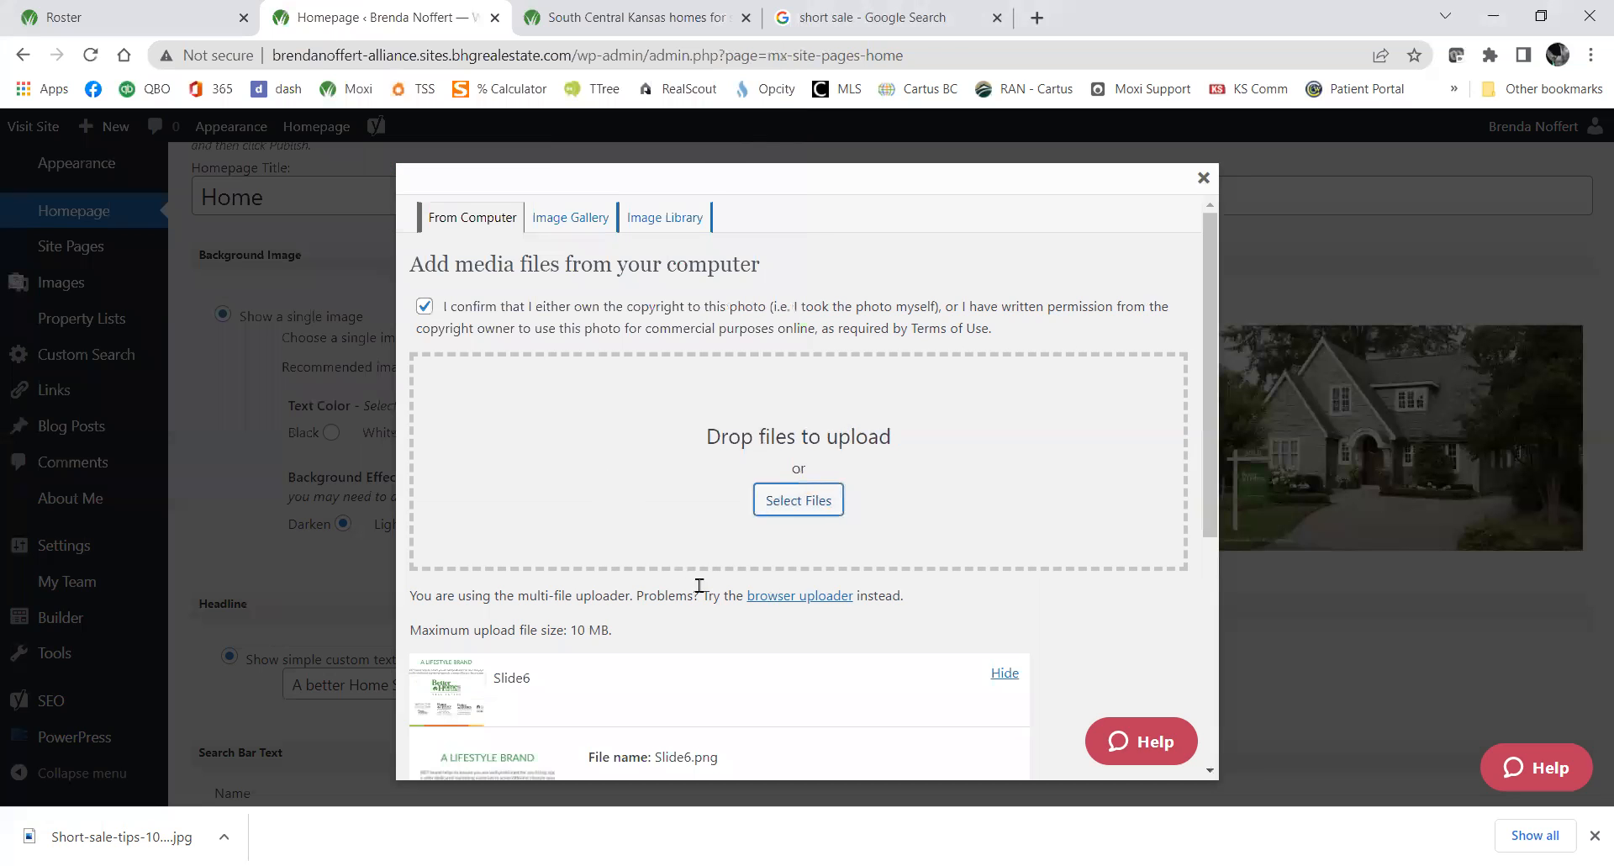
Insert the uploaded Slide6 image as the homepage's single background image.
{"action": "scroll", "coordinate": [698, 571], "scroll_direction": "down", "scroll_amount": 4}
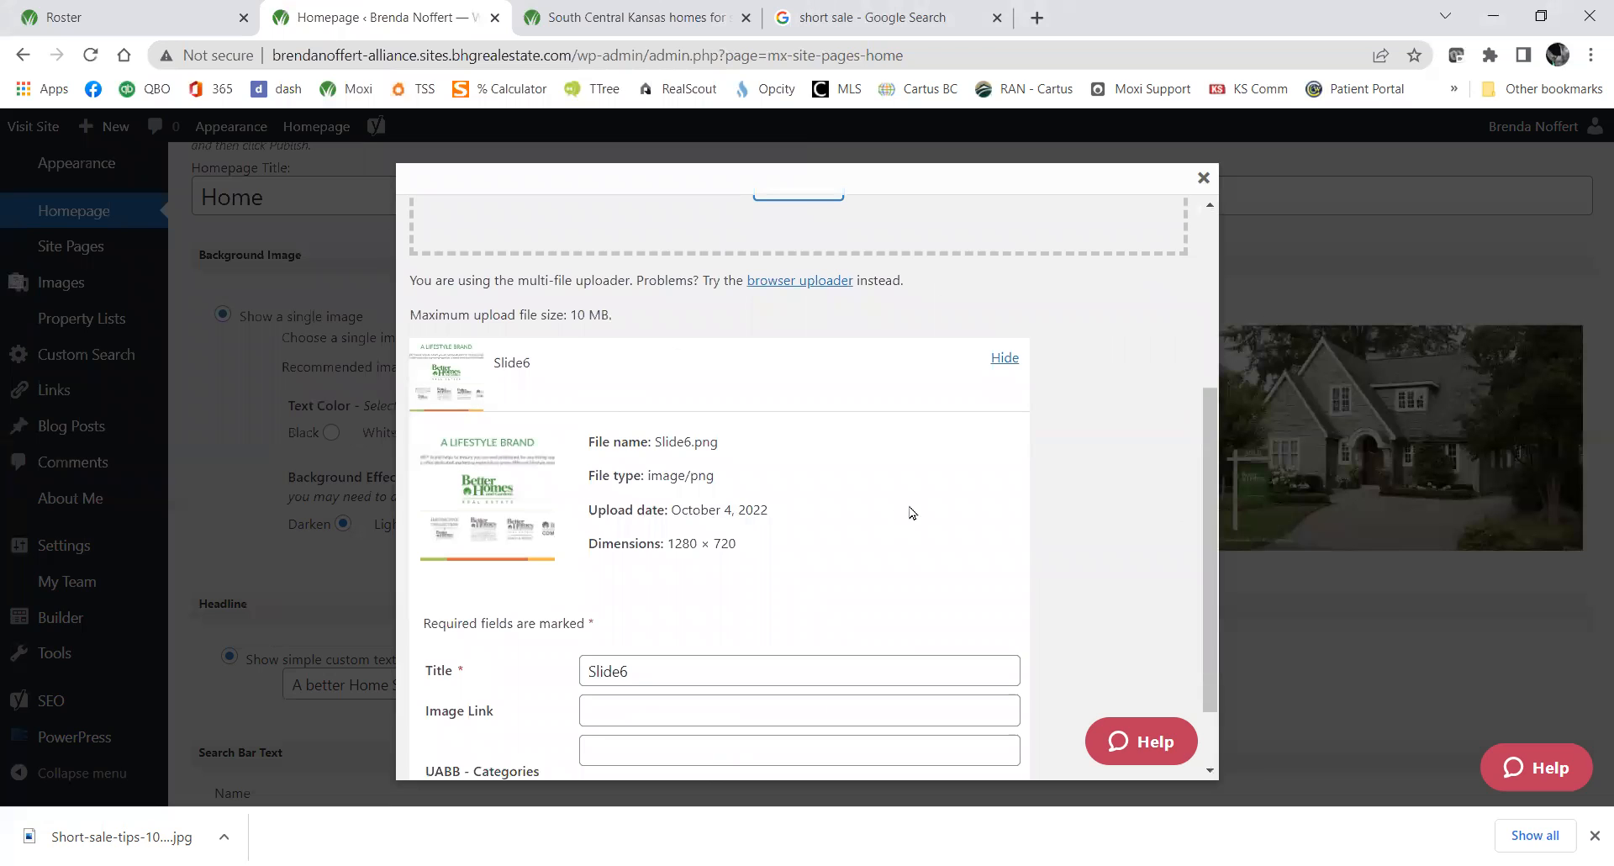
{"action": "scroll", "coordinate": [916, 506], "scroll_direction": "down", "scroll_amount": 1}
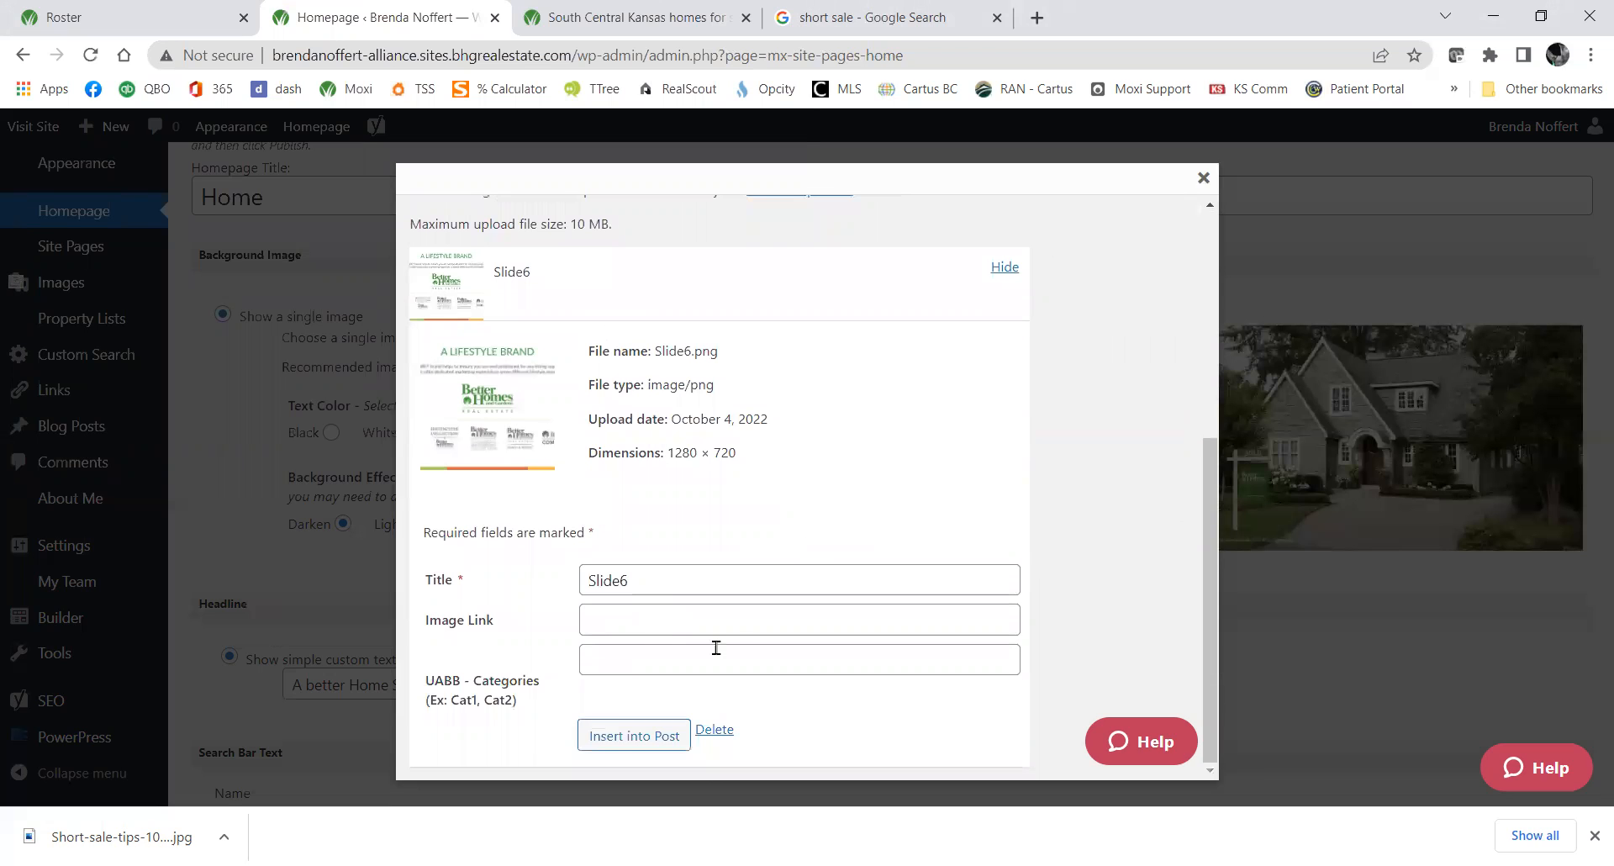
{"action": "left_click", "coordinate": [643, 737]}
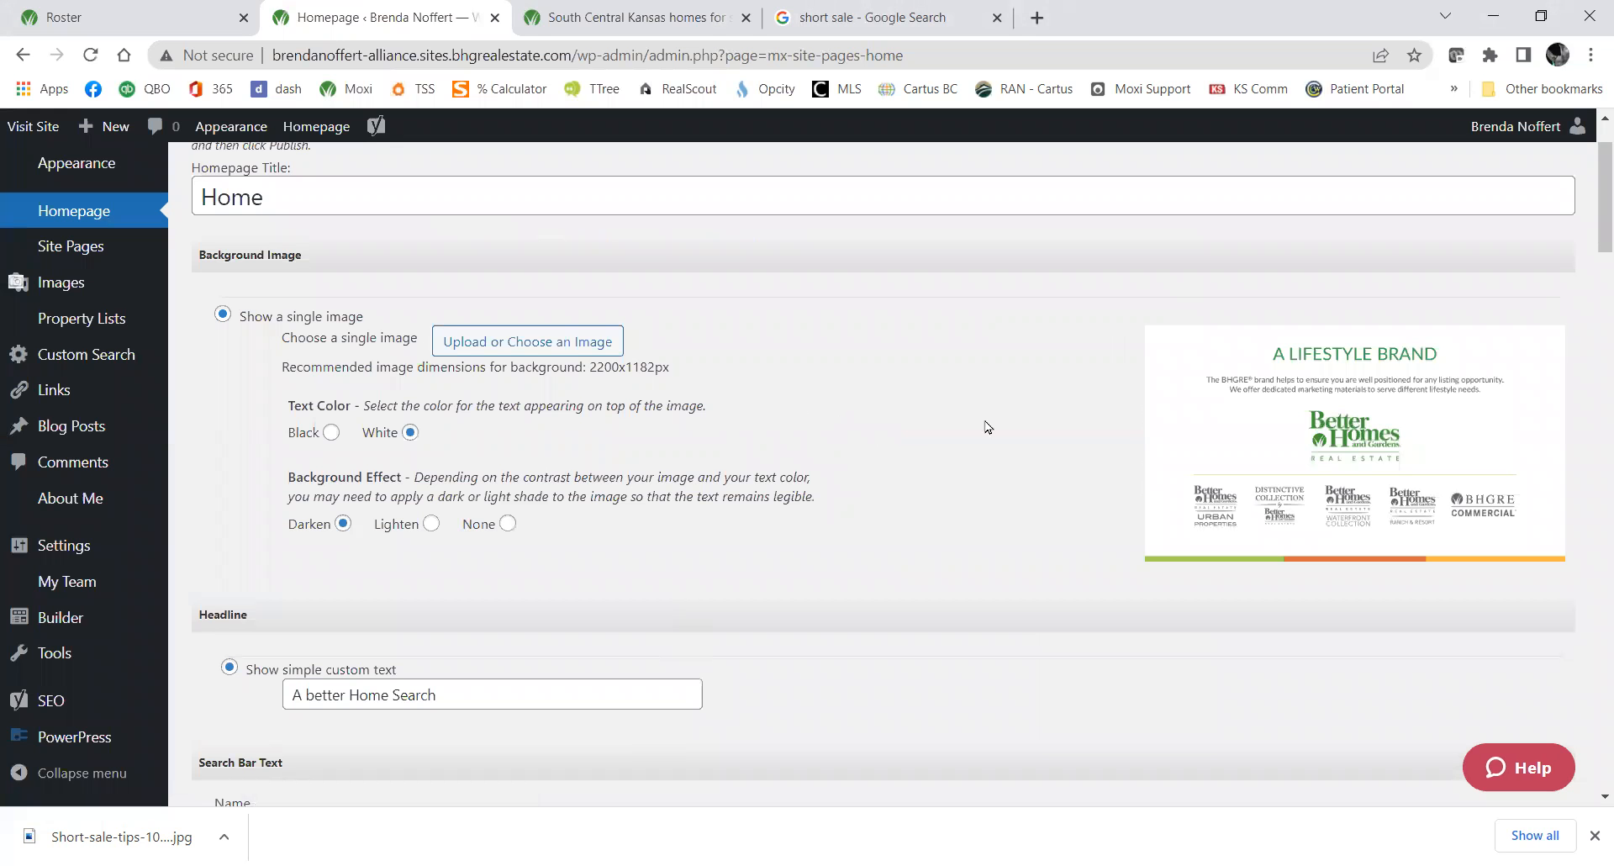
Review the remaining homepage modules and publish the homepage with the new background image.
{"action": "scroll", "coordinate": [745, 406], "scroll_direction": "up", "scroll_amount": 1}
{"action": "scroll", "coordinate": [710, 483], "scroll_direction": "down", "scroll_amount": 7}
{"action": "scroll", "coordinate": [718, 486], "scroll_direction": "down", "scroll_amount": 5}
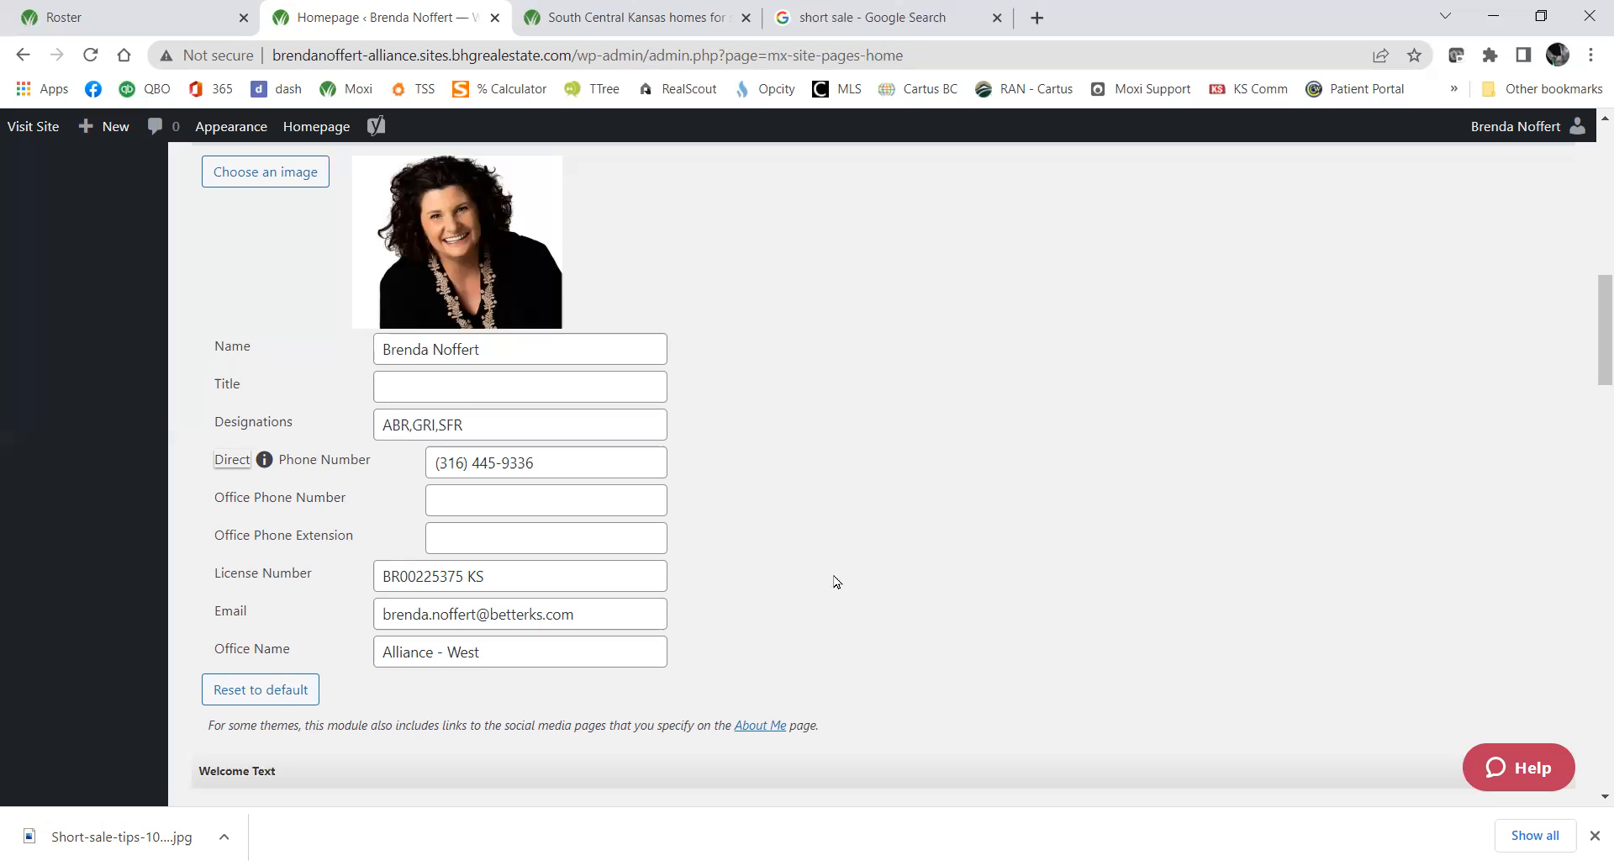
{"action": "scroll", "coordinate": [785, 580], "scroll_direction": "up", "scroll_amount": 10}
{"action": "scroll", "coordinate": [807, 606], "scroll_direction": "down", "scroll_amount": 10}
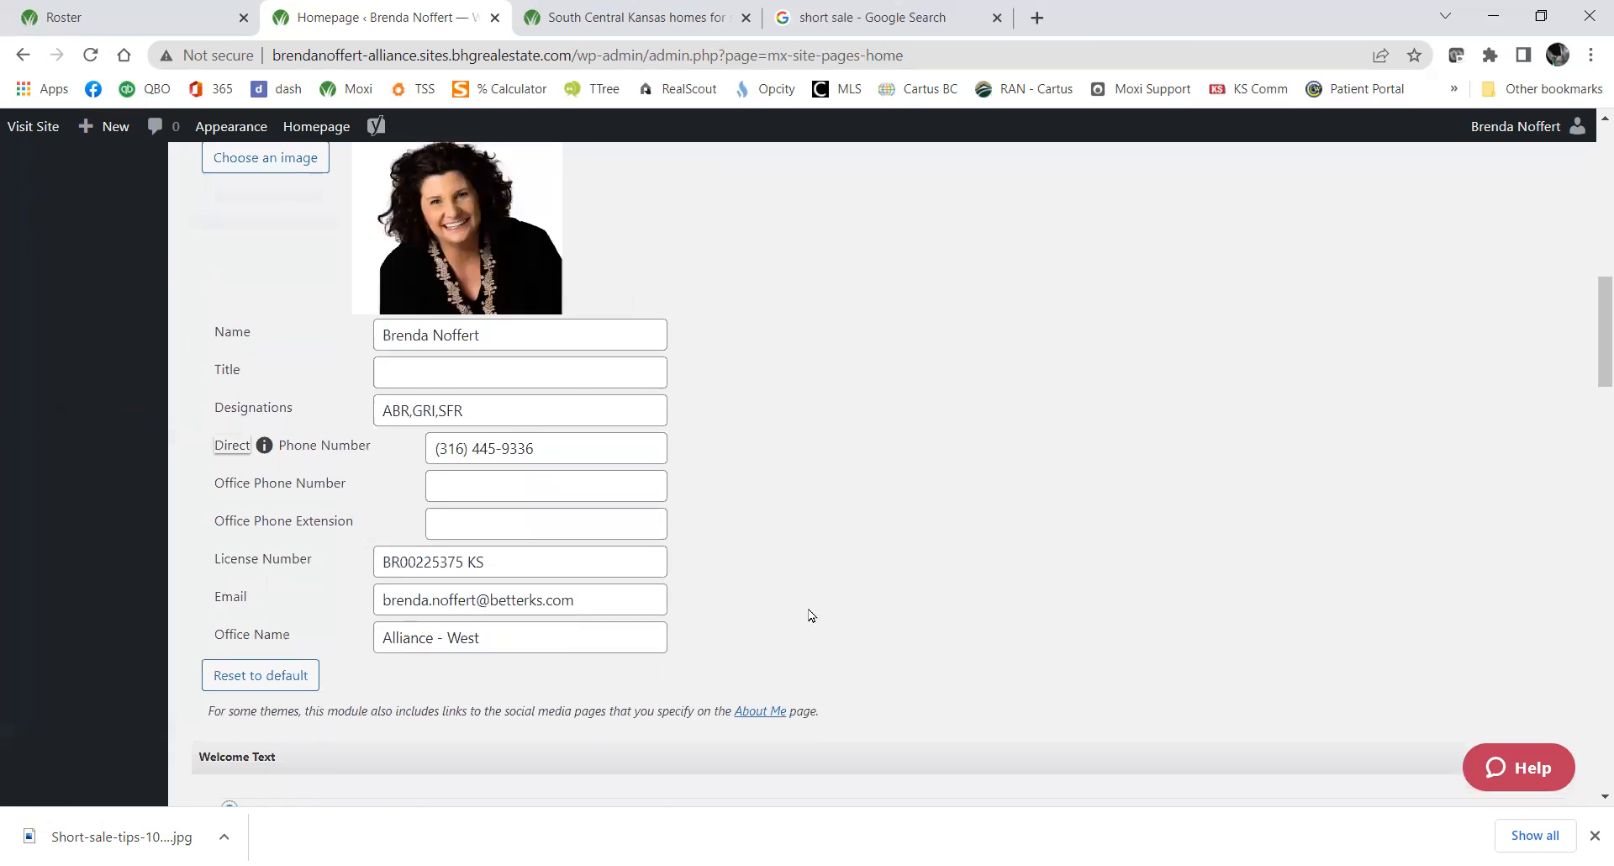
{"action": "scroll", "coordinate": [807, 606], "scroll_direction": "down", "scroll_amount": 15}
{"action": "scroll", "coordinate": [851, 510], "scroll_direction": "down", "scroll_amount": 10}
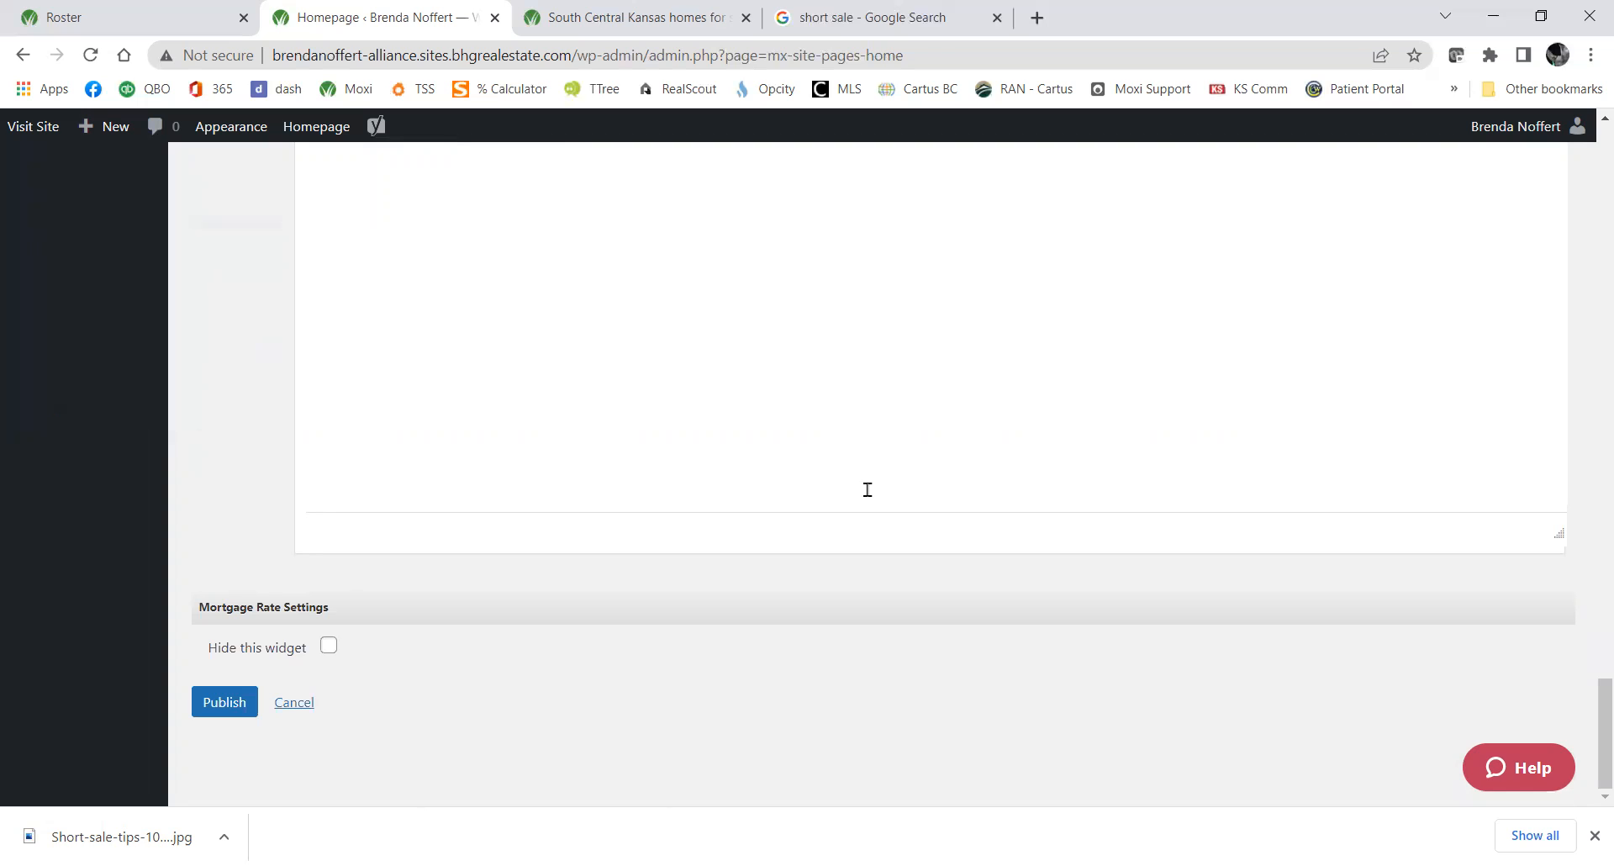
{"action": "left_click", "coordinate": [236, 706]}
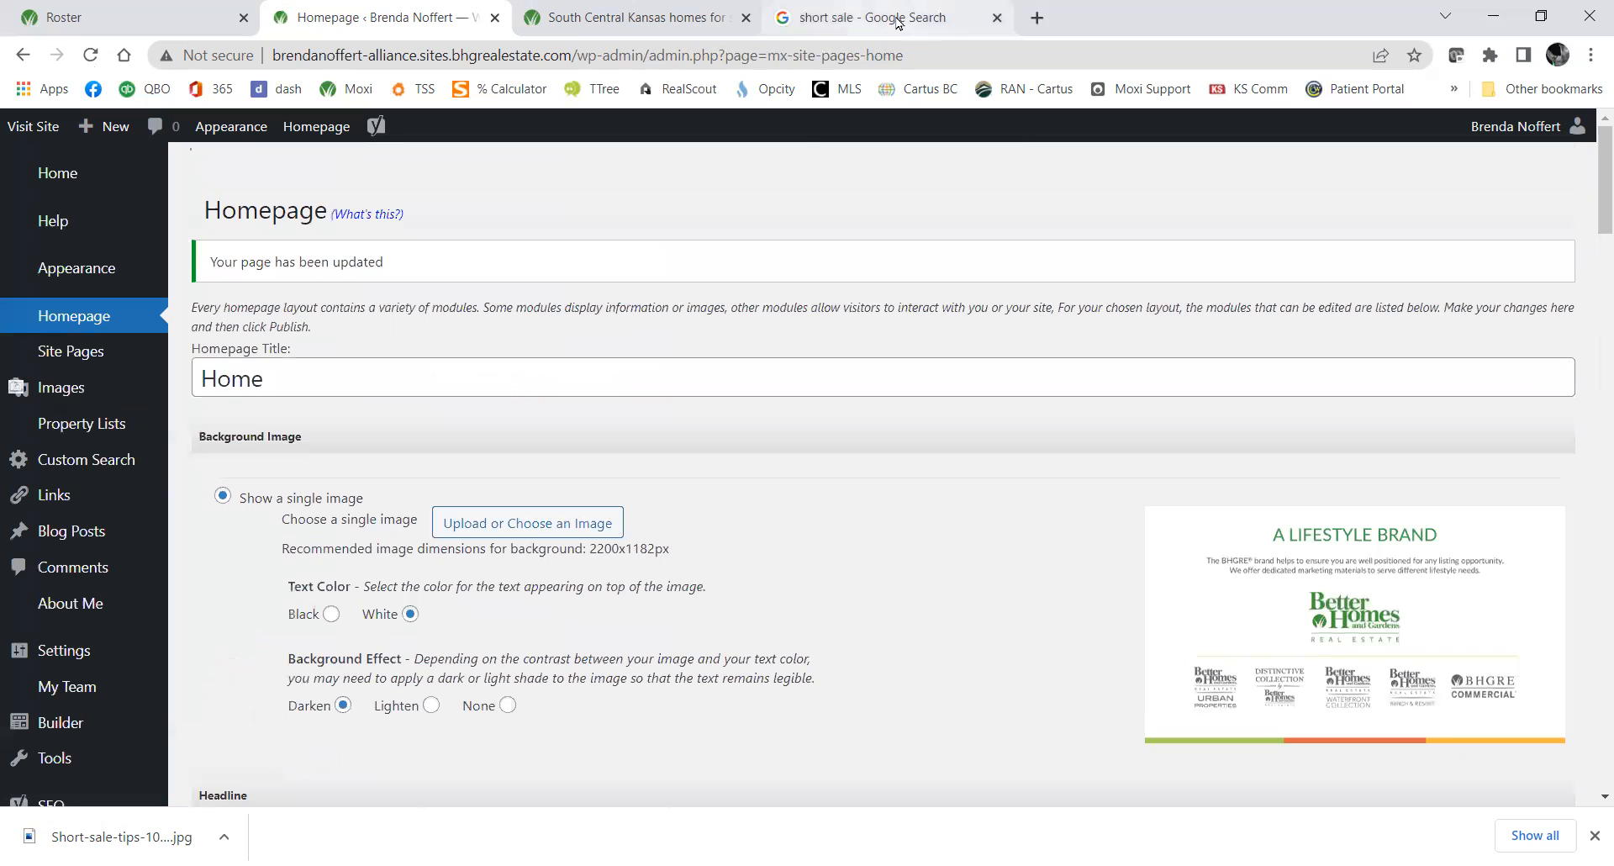
Open the FortuneBuilders article behind the "Short Sale Approved" image in the Google results and examine how the page uses the picture.
{"action": "left_click", "coordinate": [893, 18]}
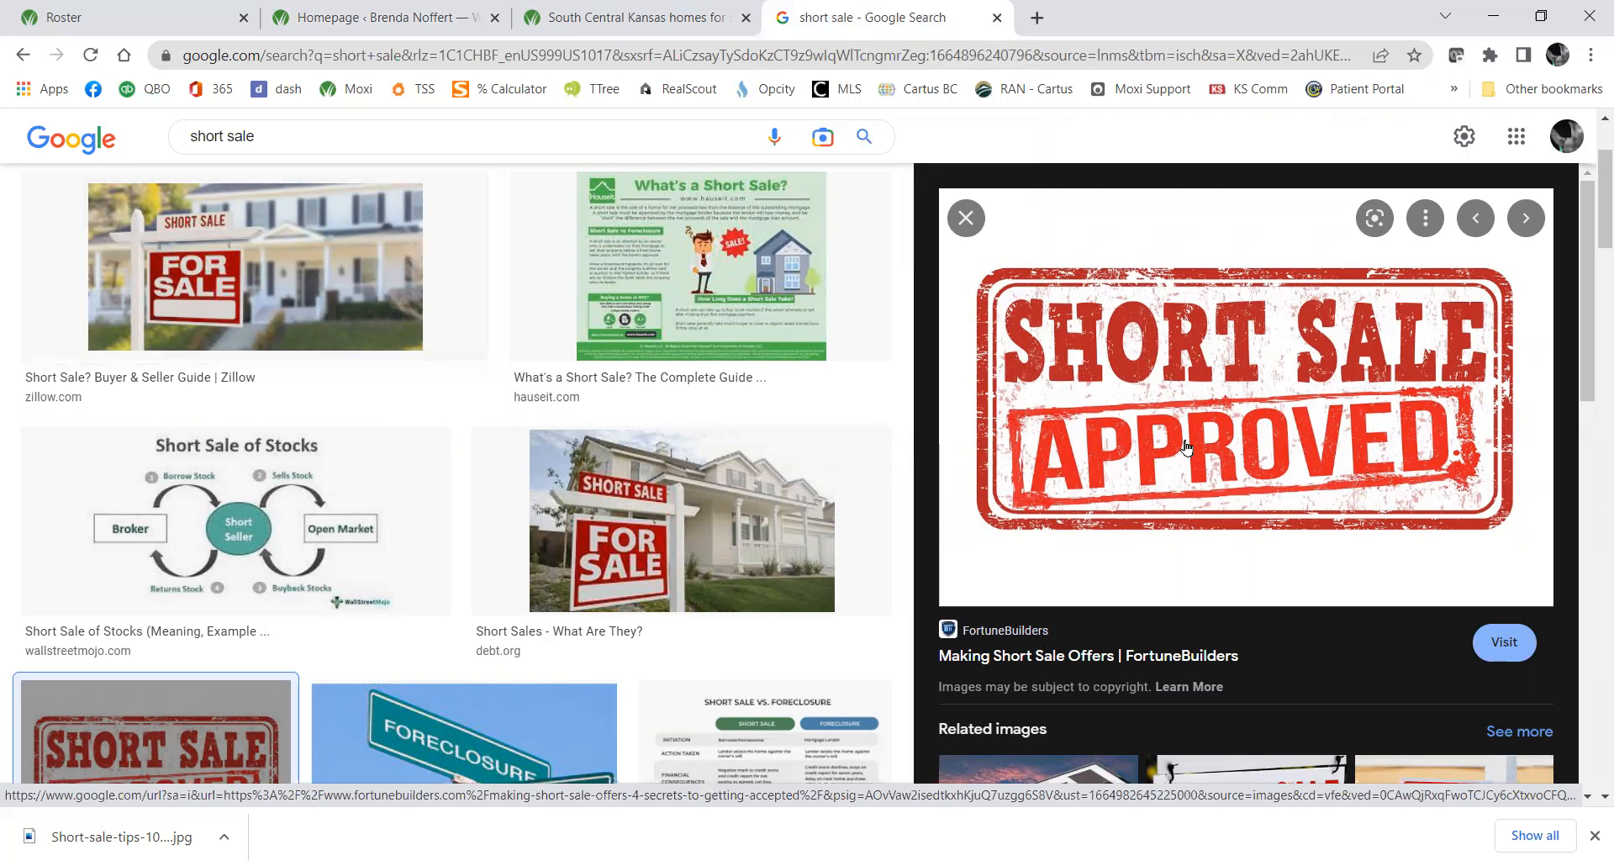
{"action": "left_click", "coordinate": [1190, 551]}
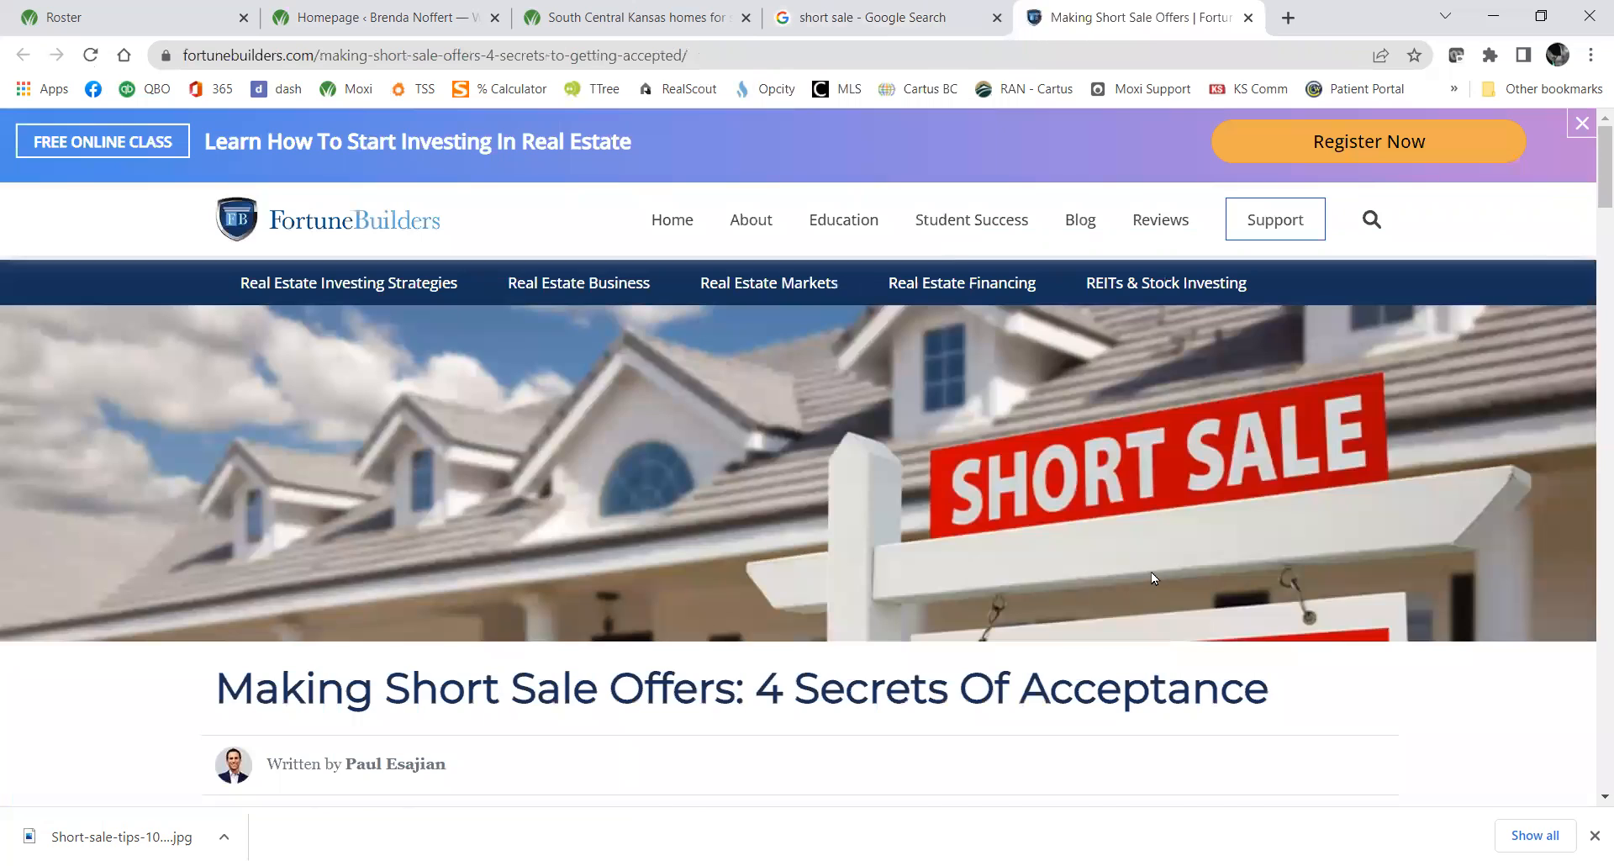
{"action": "scroll", "coordinate": [1151, 573], "scroll_direction": "down", "scroll_amount": 10}
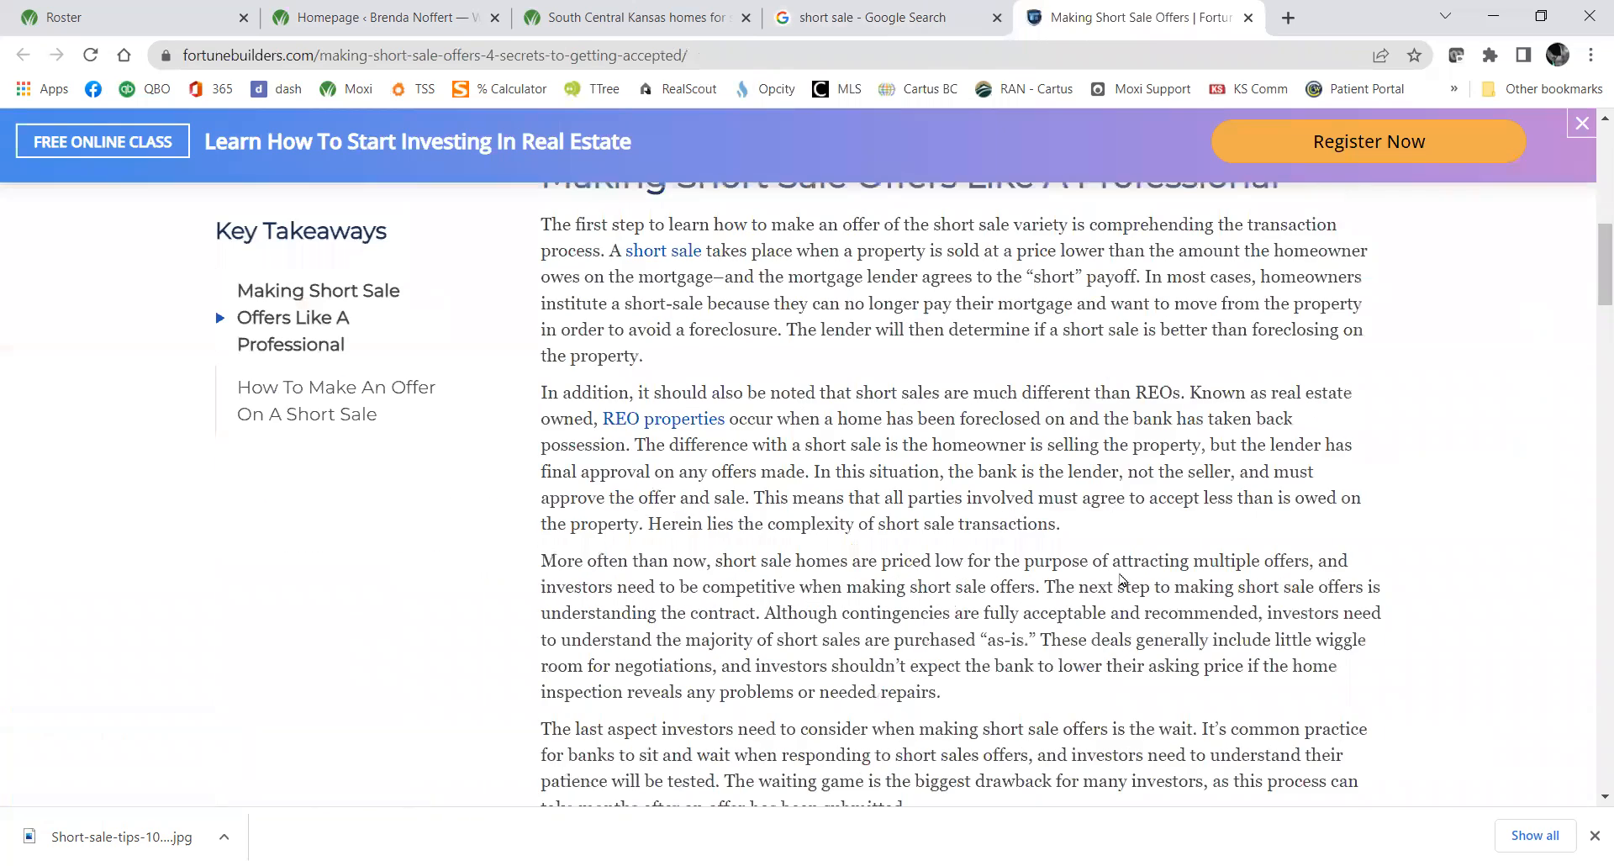
{"action": "scroll", "coordinate": [1101, 578], "scroll_direction": "down", "scroll_amount": 15}
{"action": "scroll", "coordinate": [1096, 578], "scroll_direction": "down", "scroll_amount": 20}
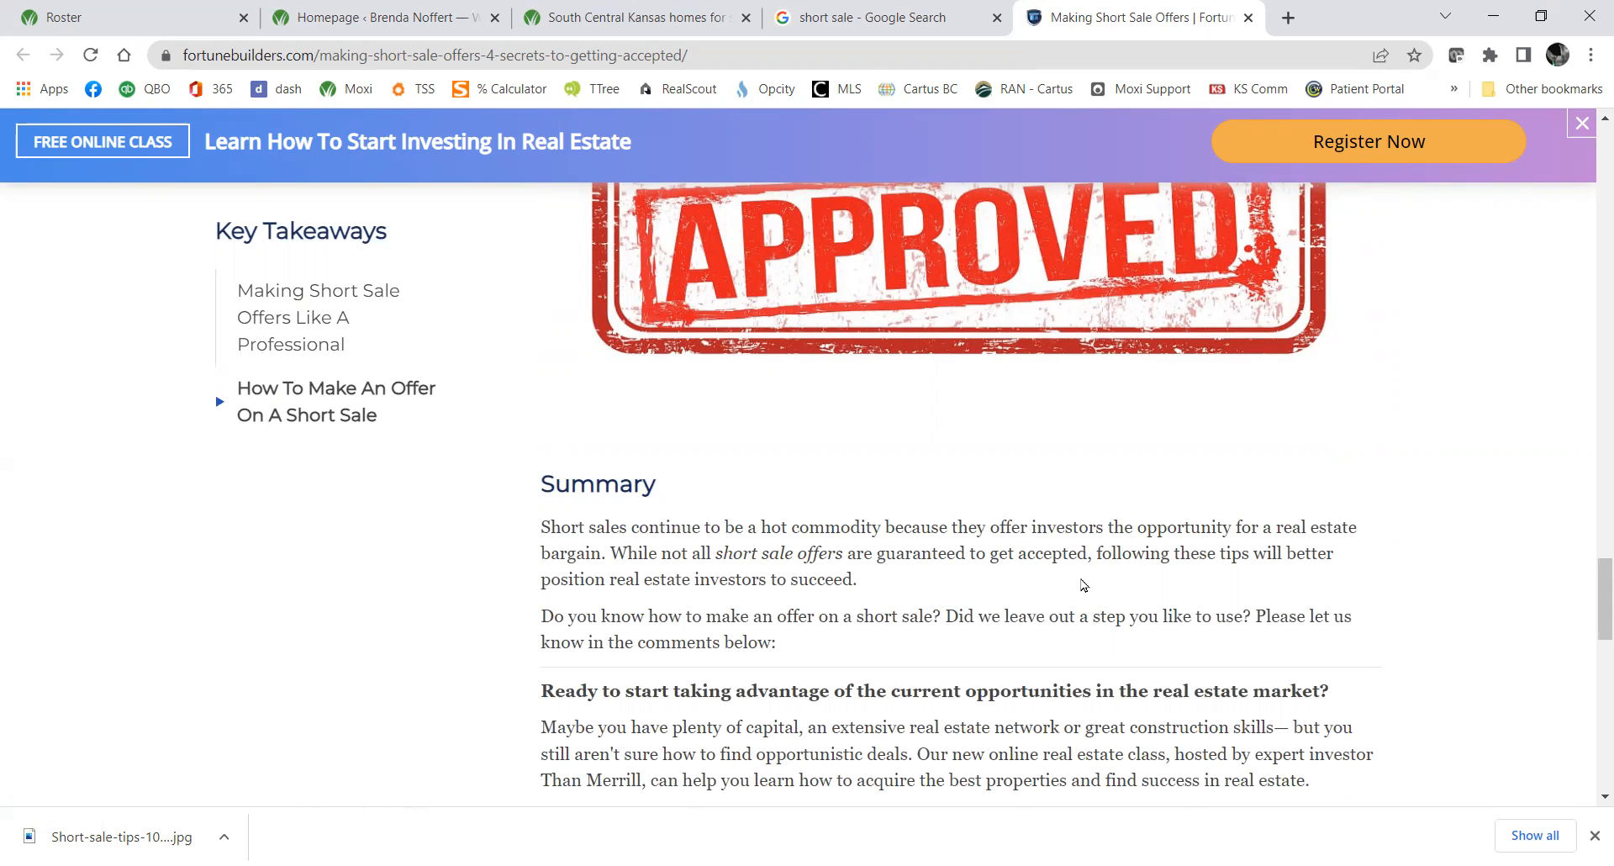
{"action": "scroll", "coordinate": [790, 564], "scroll_direction": "up", "scroll_amount": 3}
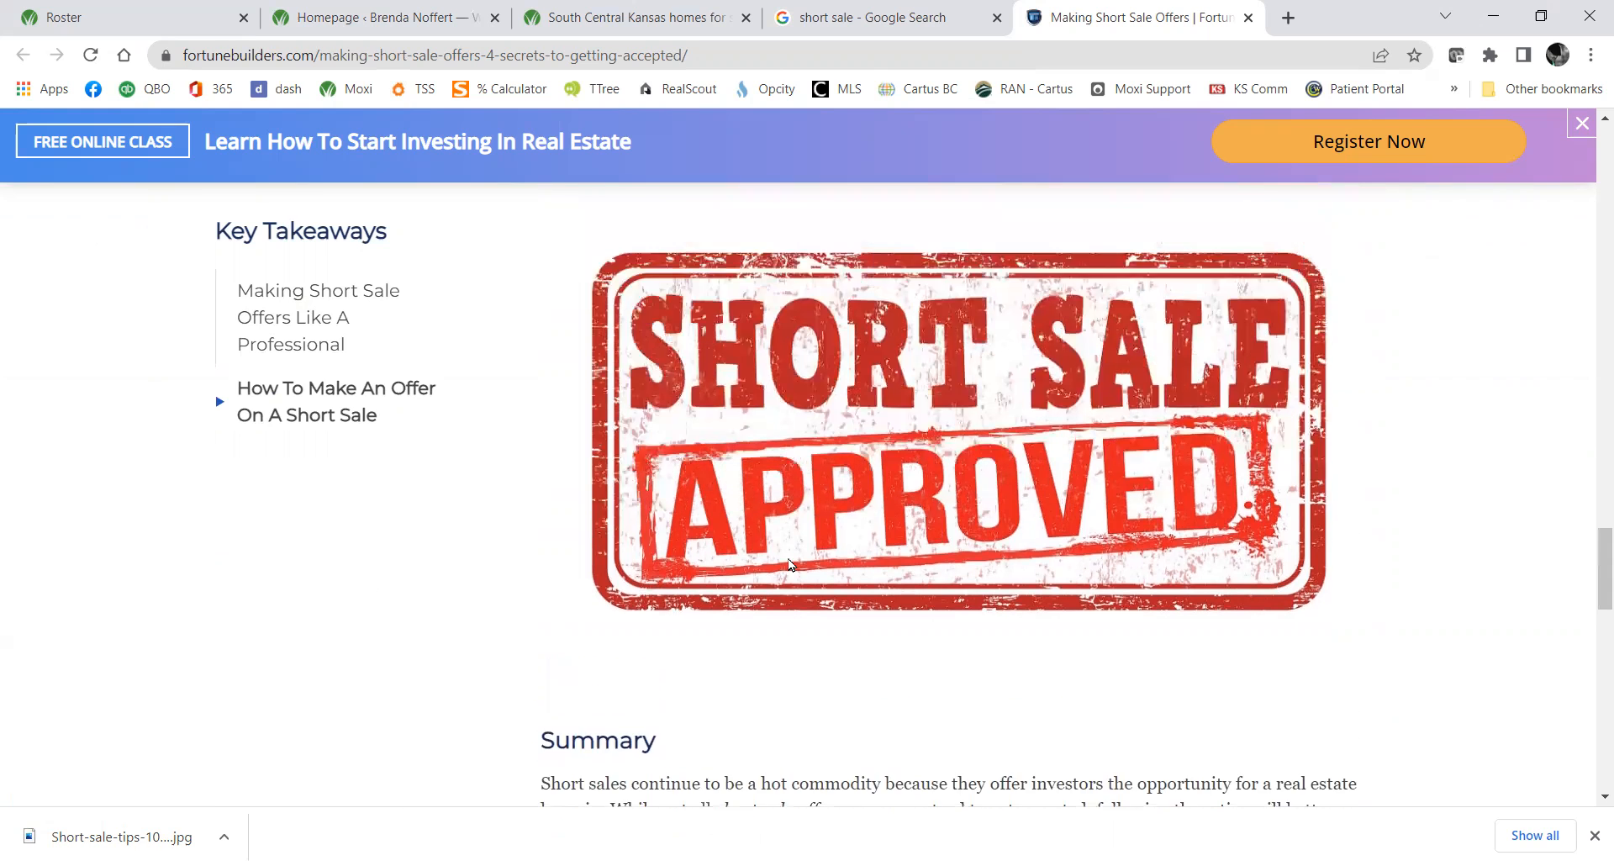
{"action": "scroll", "coordinate": [782, 564], "scroll_direction": "up", "scroll_amount": 15}
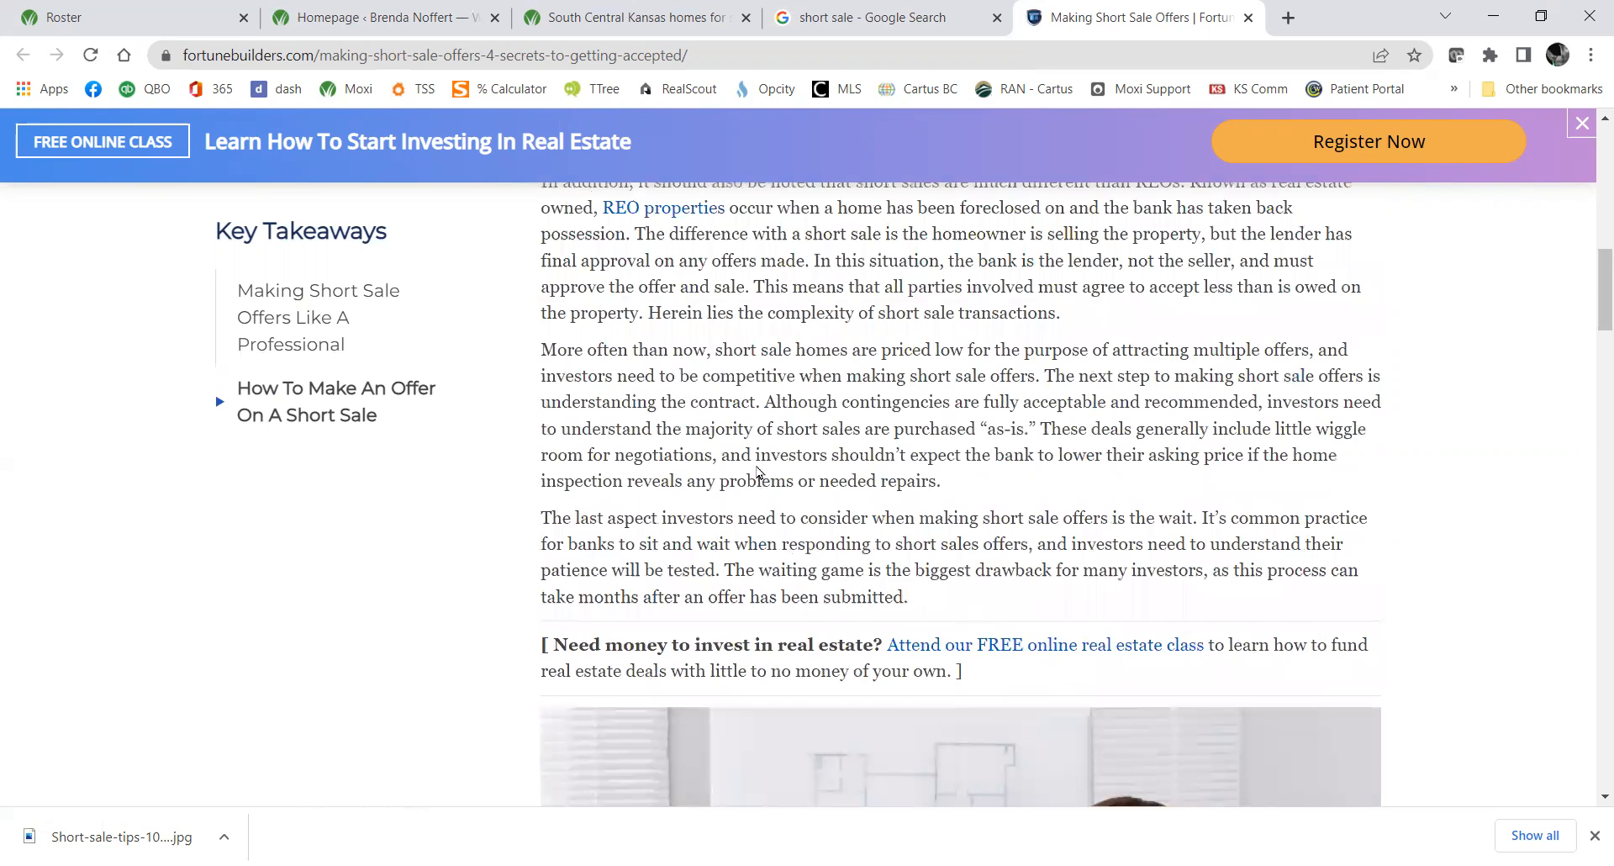
{"action": "scroll", "coordinate": [709, 353], "scroll_direction": "down", "scroll_amount": 10}
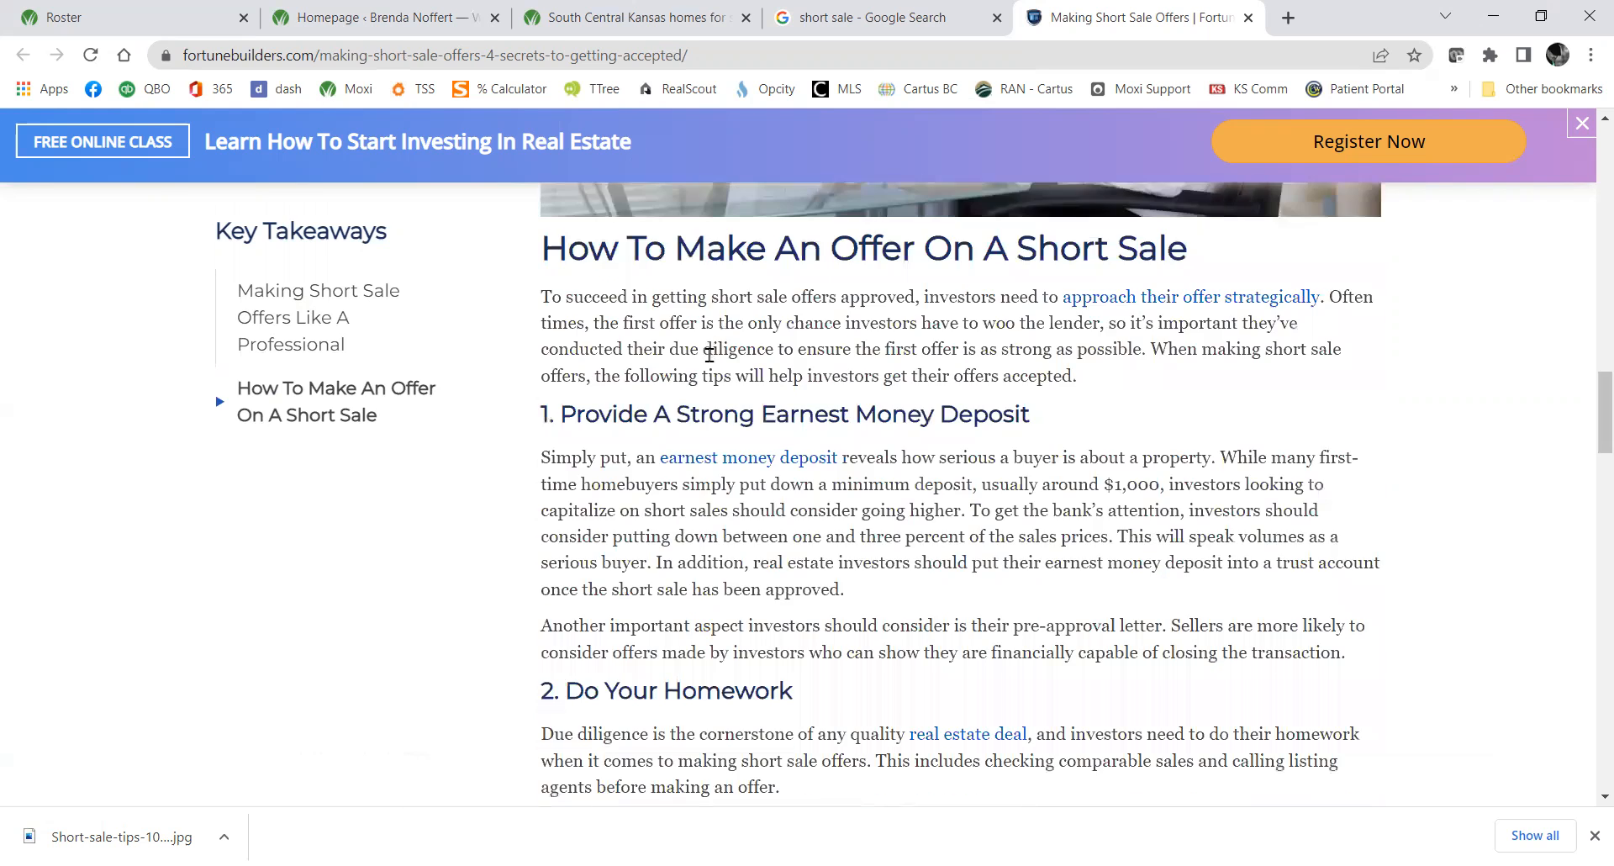
{"action": "scroll", "coordinate": [708, 354], "scroll_direction": "down", "scroll_amount": 6}
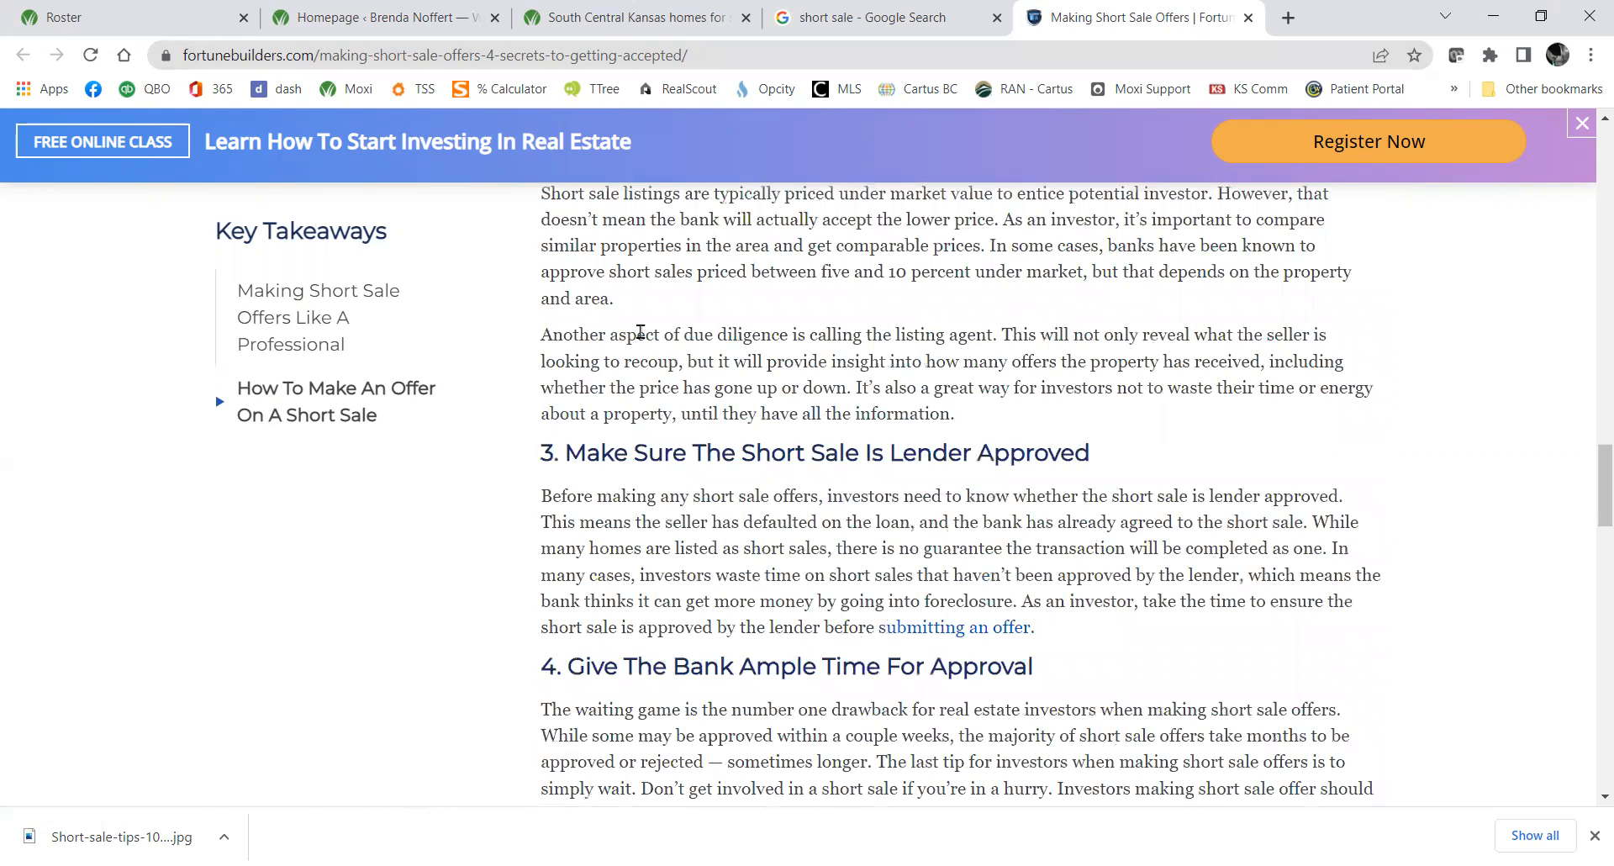
{"action": "scroll", "coordinate": [641, 332], "scroll_direction": "down", "scroll_amount": 7}
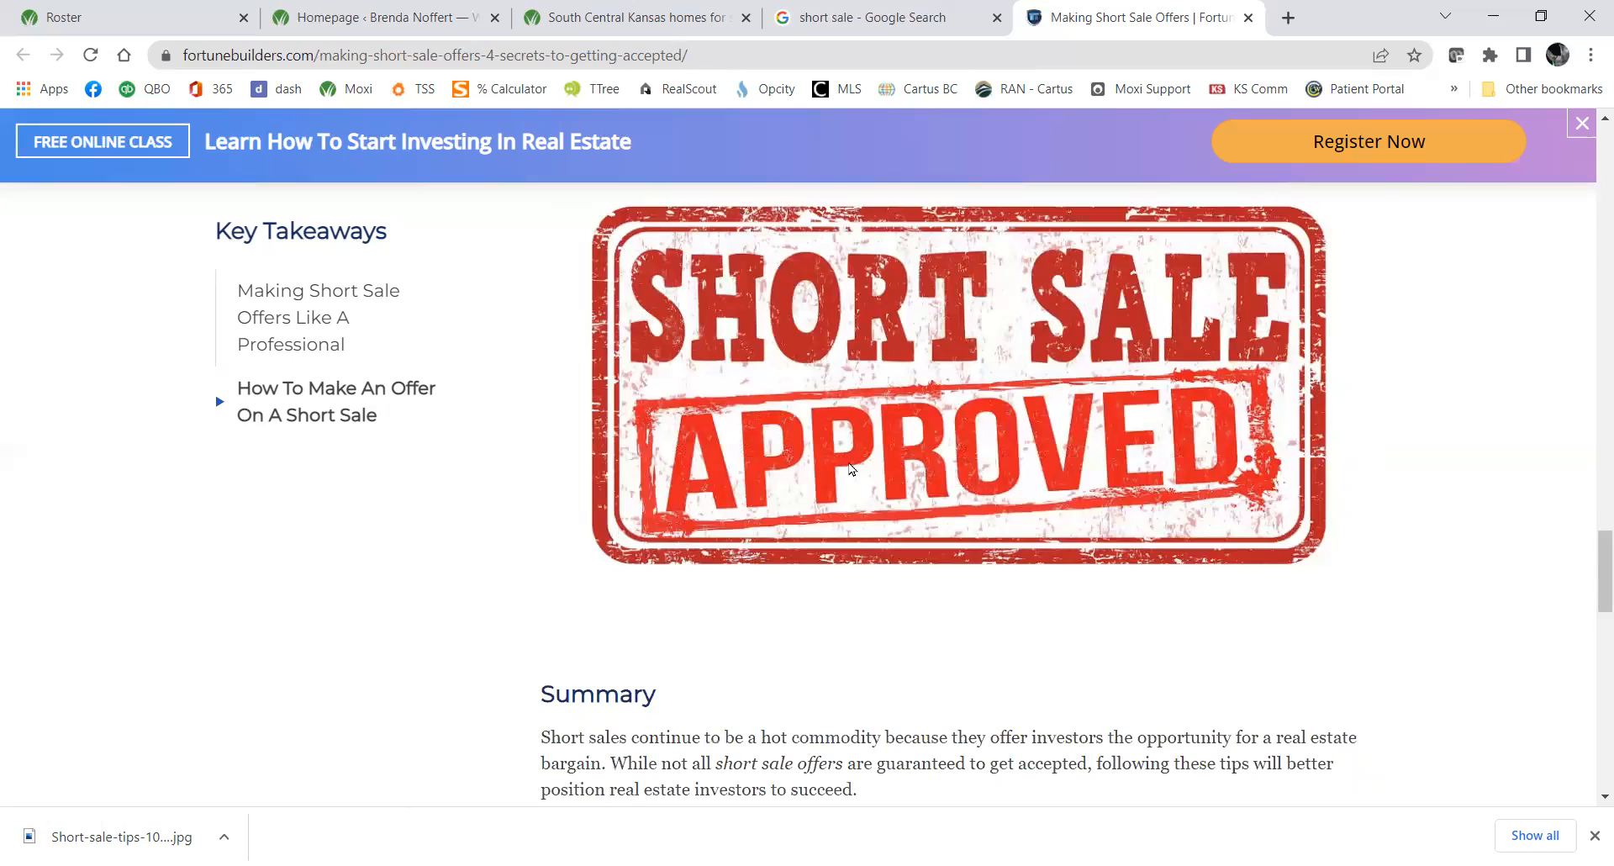
{"action": "scroll", "coordinate": [851, 468], "scroll_direction": "up", "scroll_amount": 12}
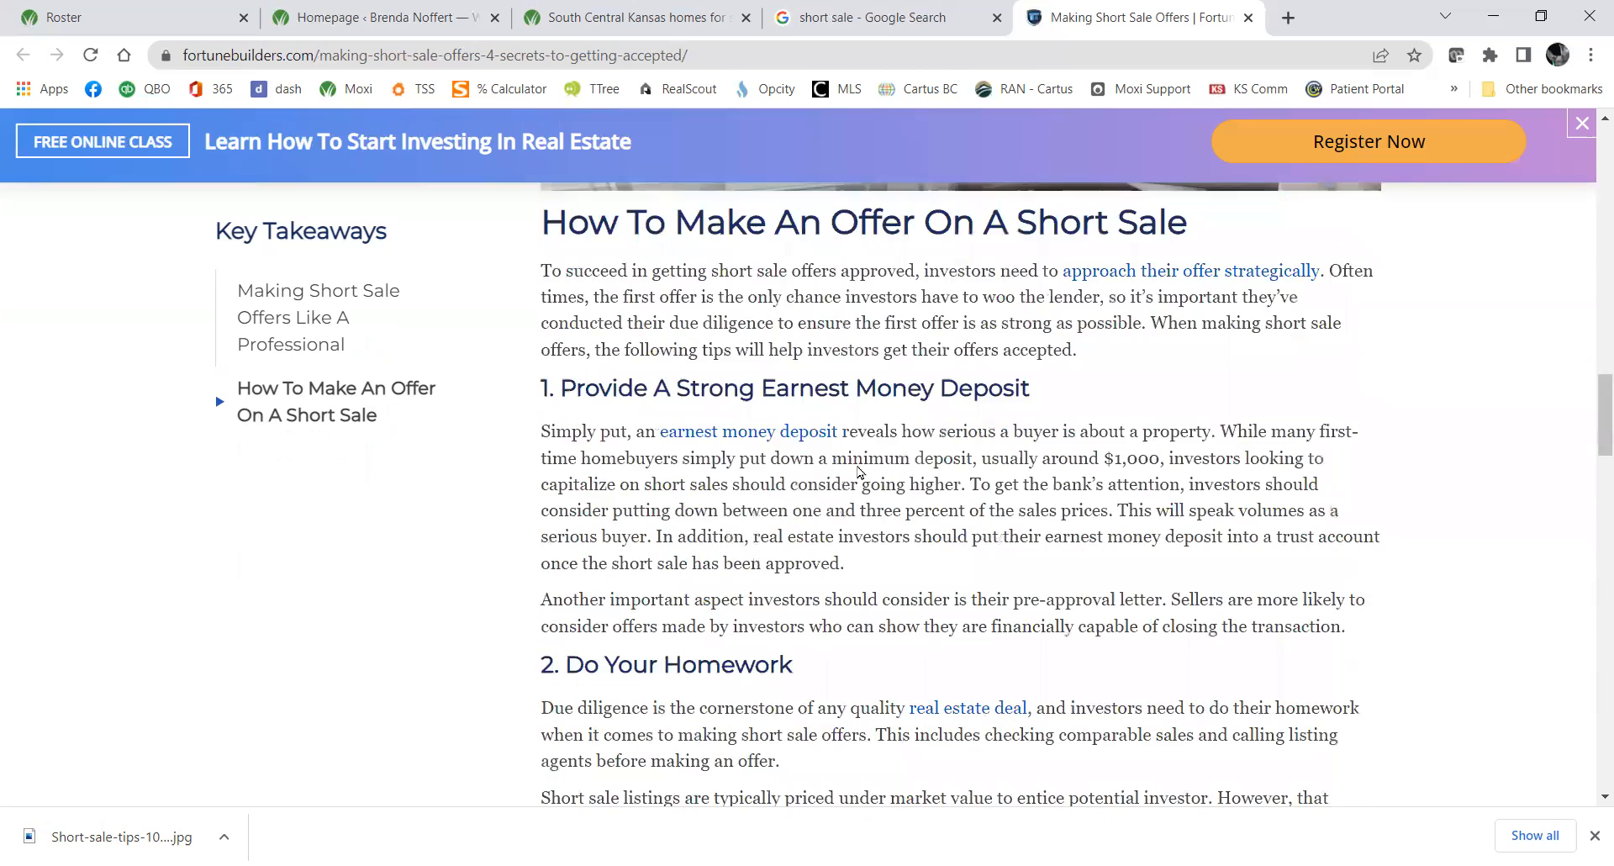
{"action": "scroll", "coordinate": [857, 471], "scroll_direction": "up", "scroll_amount": 20}
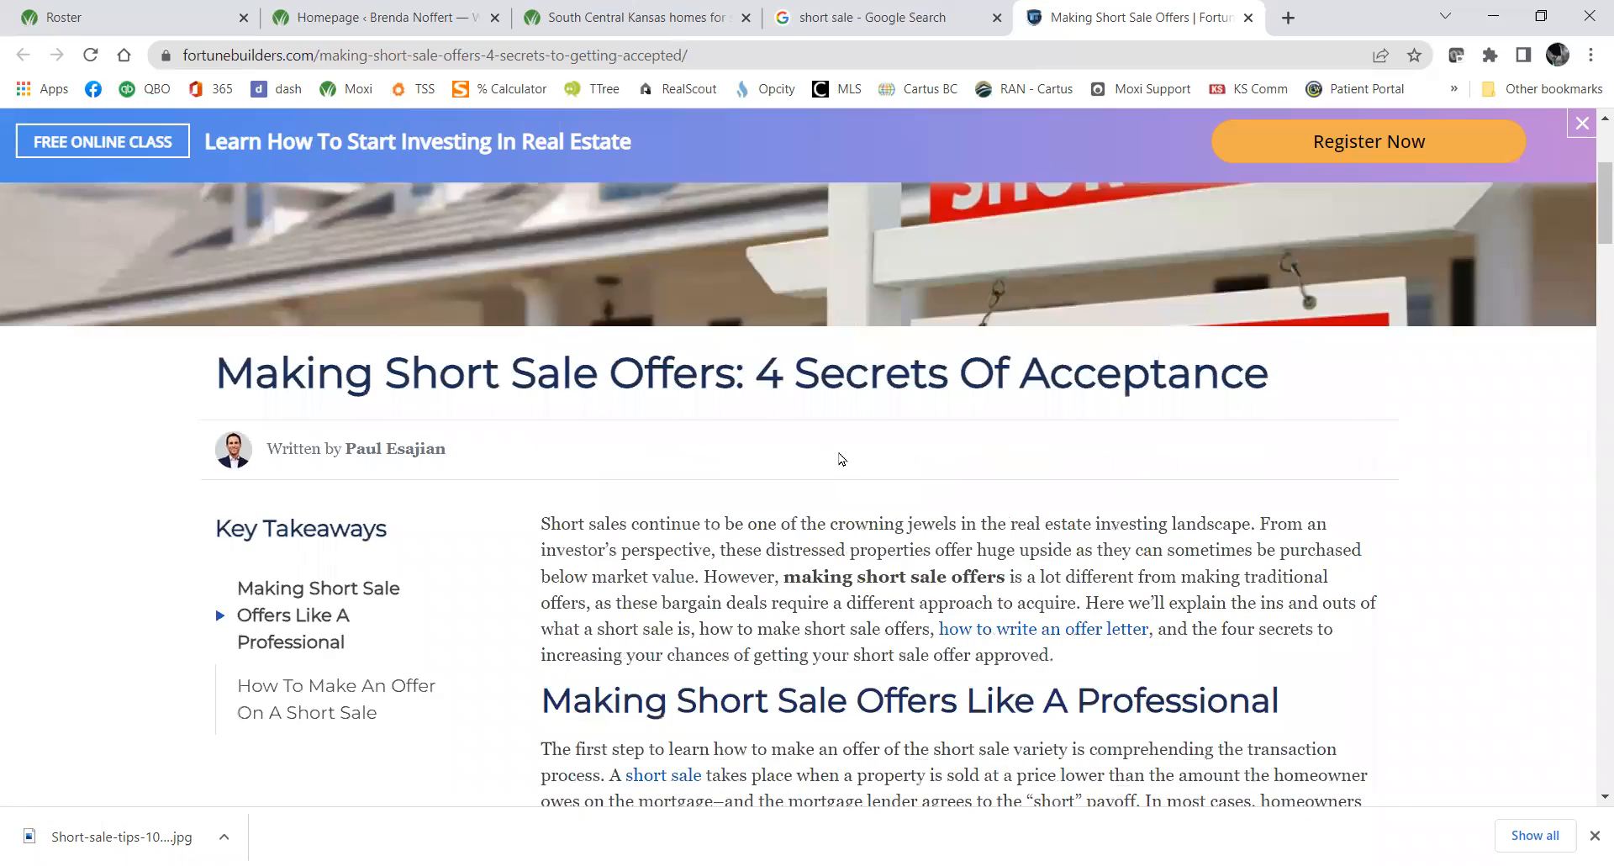
{"action": "scroll", "coordinate": [840, 458], "scroll_direction": "up", "scroll_amount": 4}
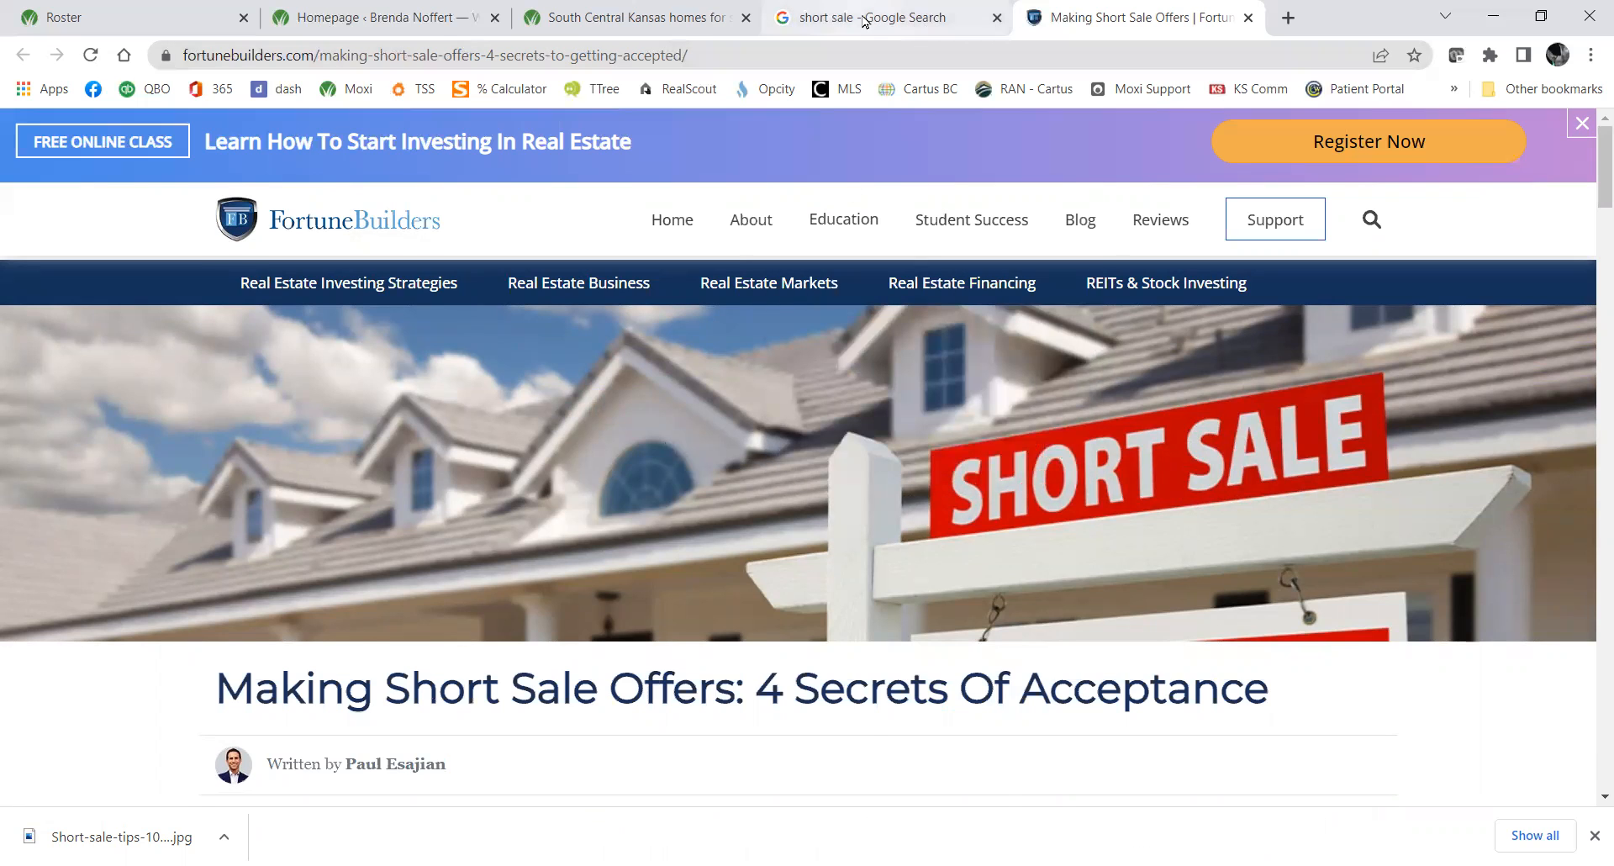
Filter the "short sale" image results by usage rights to Creative Commons licenses and look over the matches.
{"action": "left_click", "coordinate": [927, 10]}
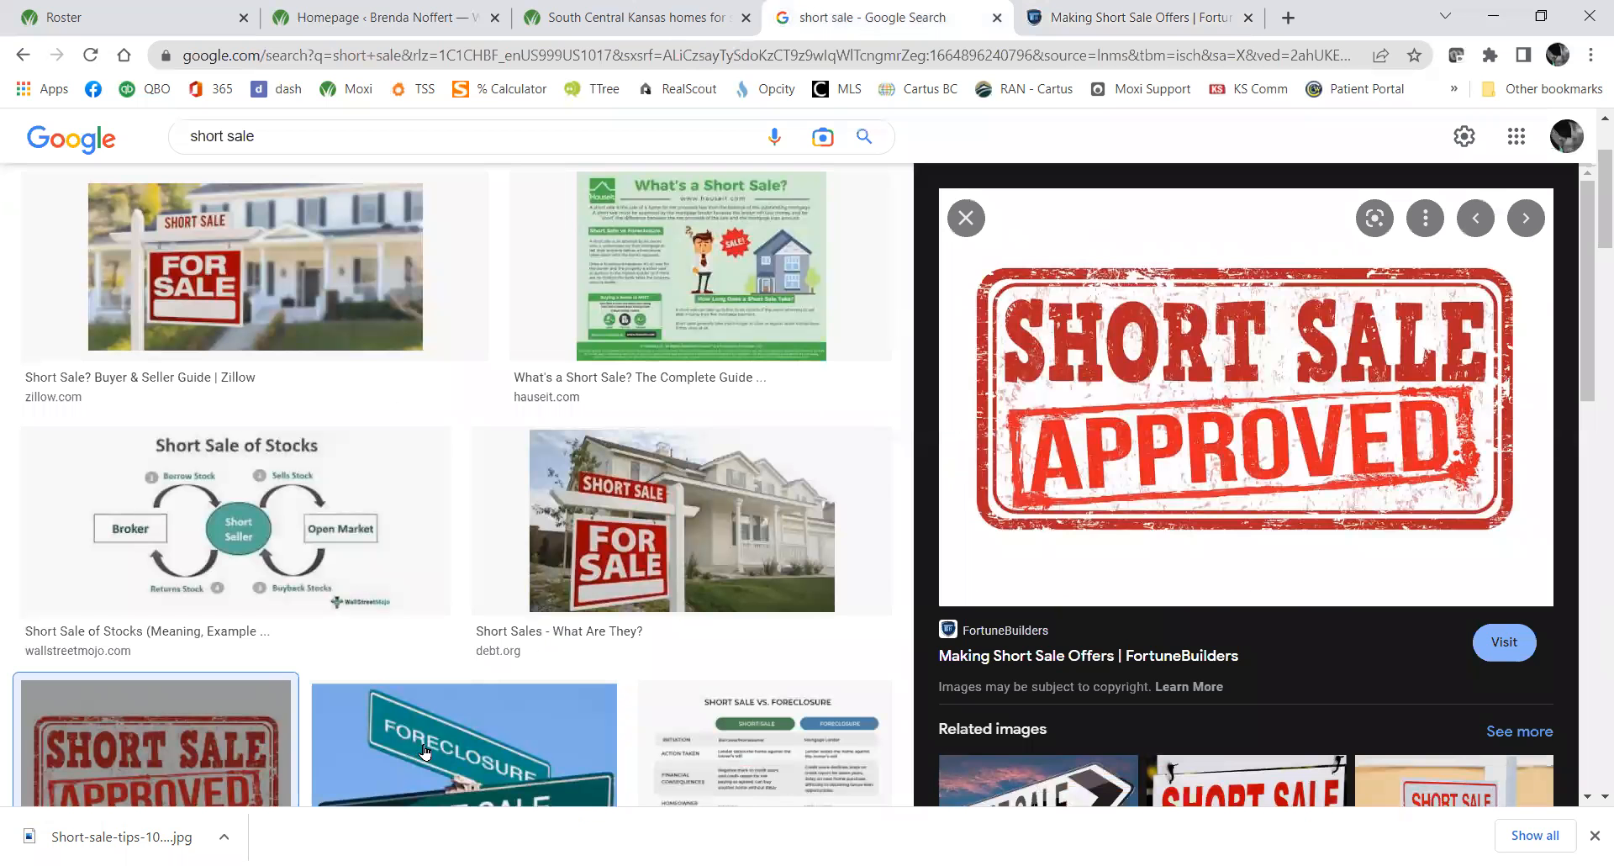
{"action": "scroll", "coordinate": [372, 472], "scroll_direction": "up", "scroll_amount": 2}
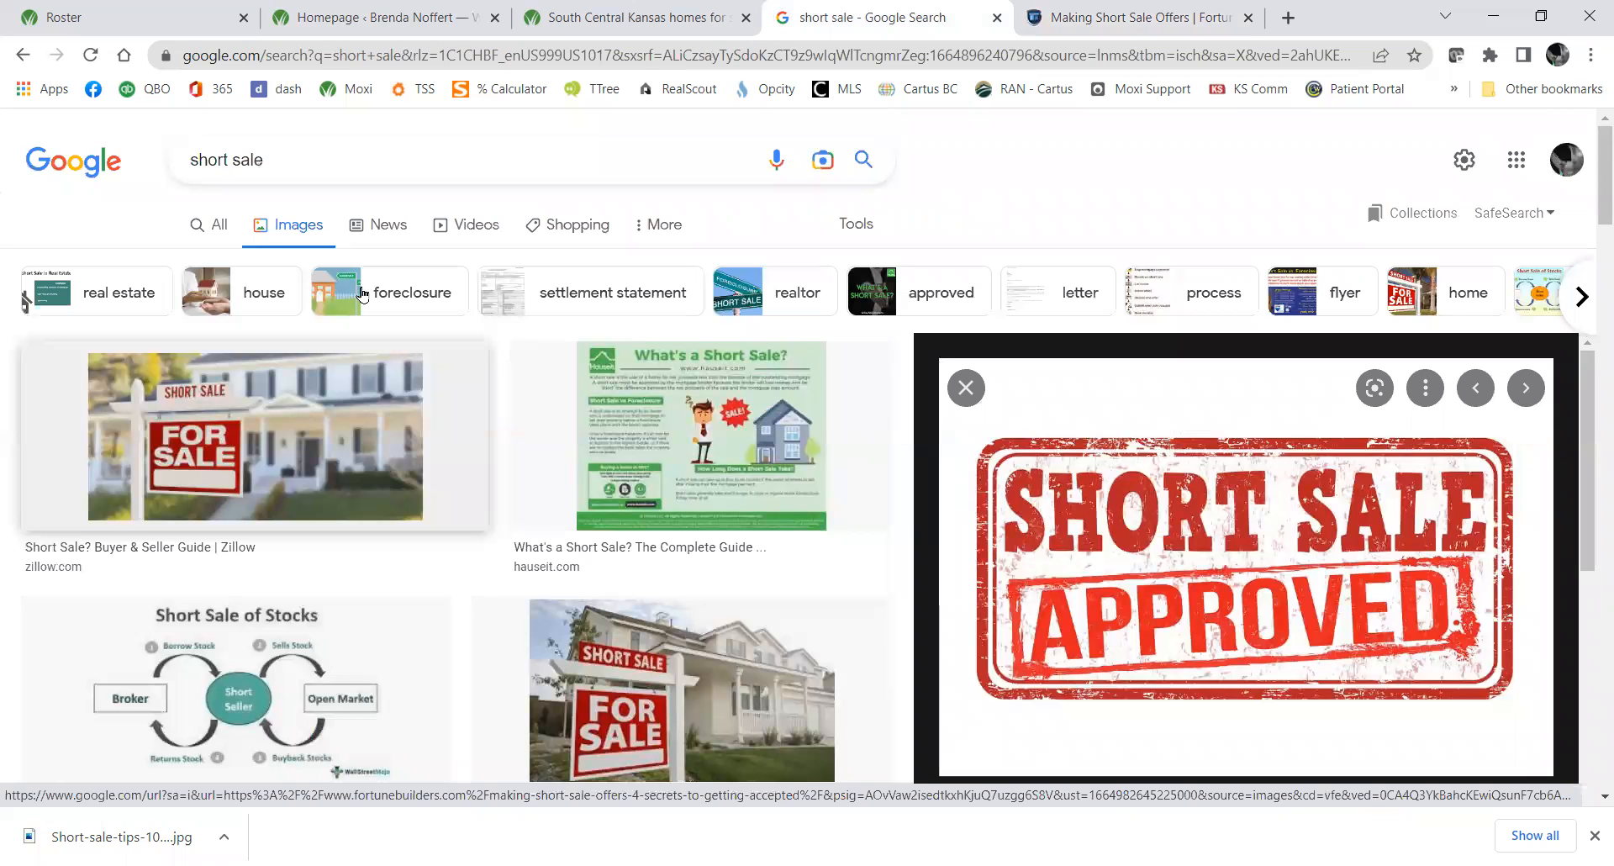
{"action": "left_click", "coordinate": [681, 223]}
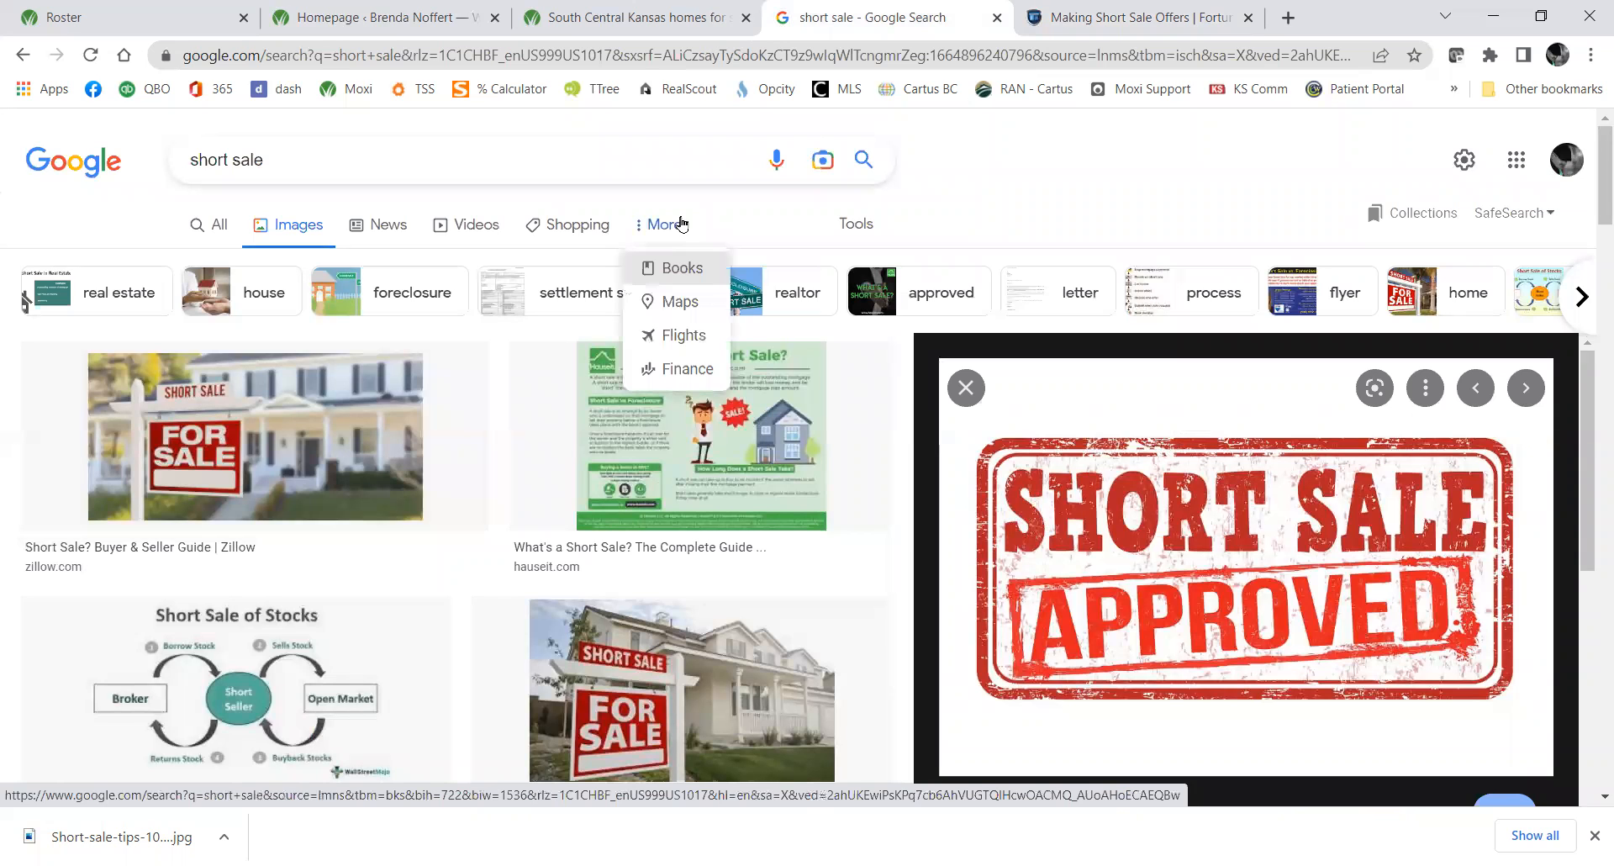
{"action": "left_click", "coordinate": [849, 225]}
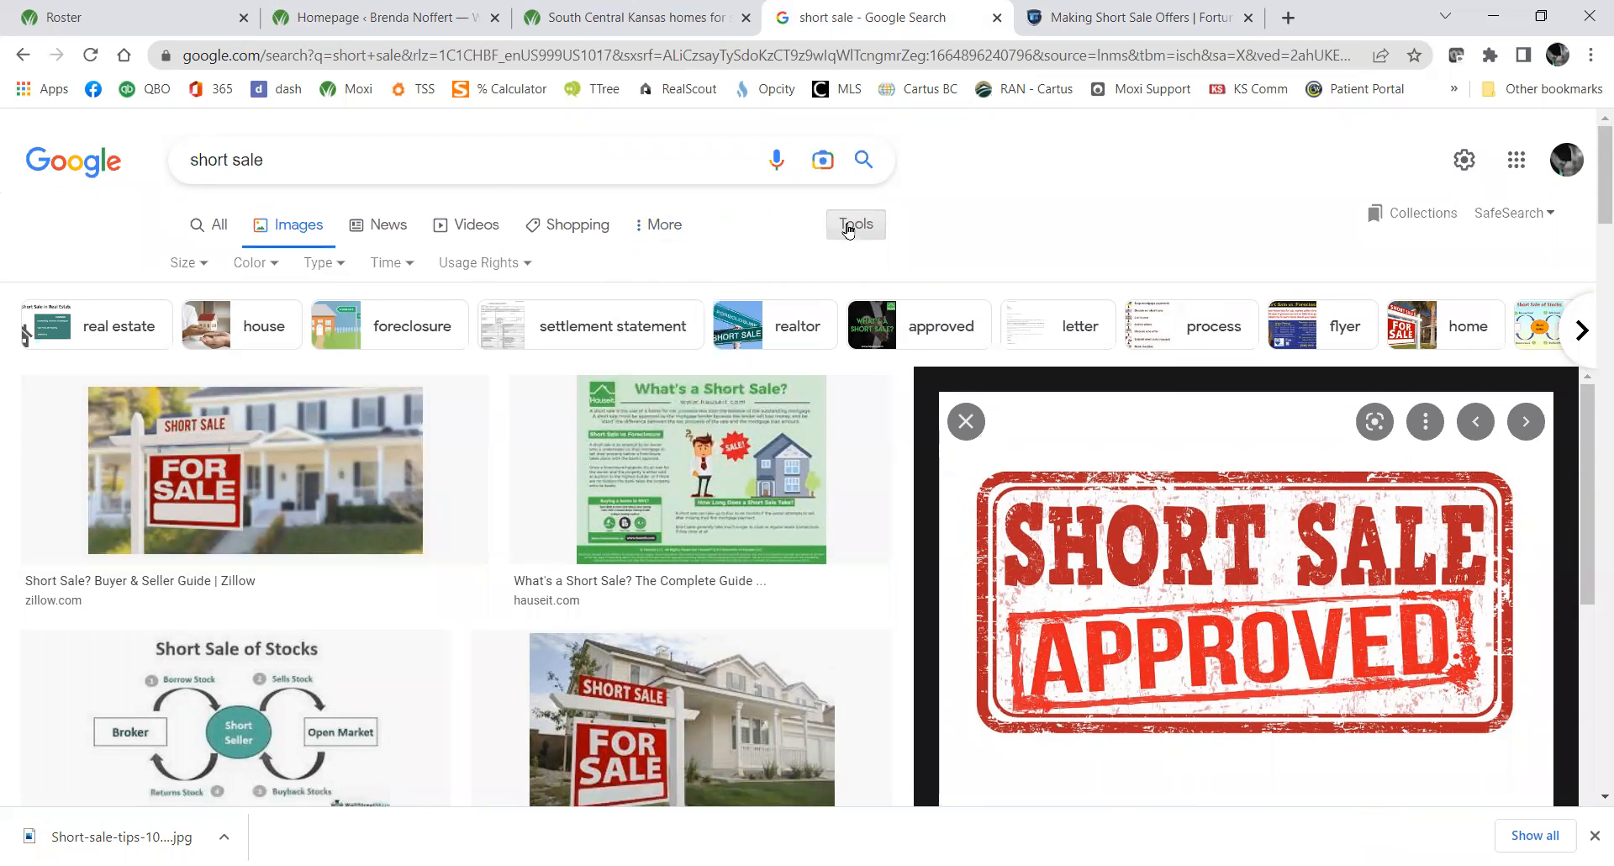
{"action": "left_click", "coordinate": [517, 263]}
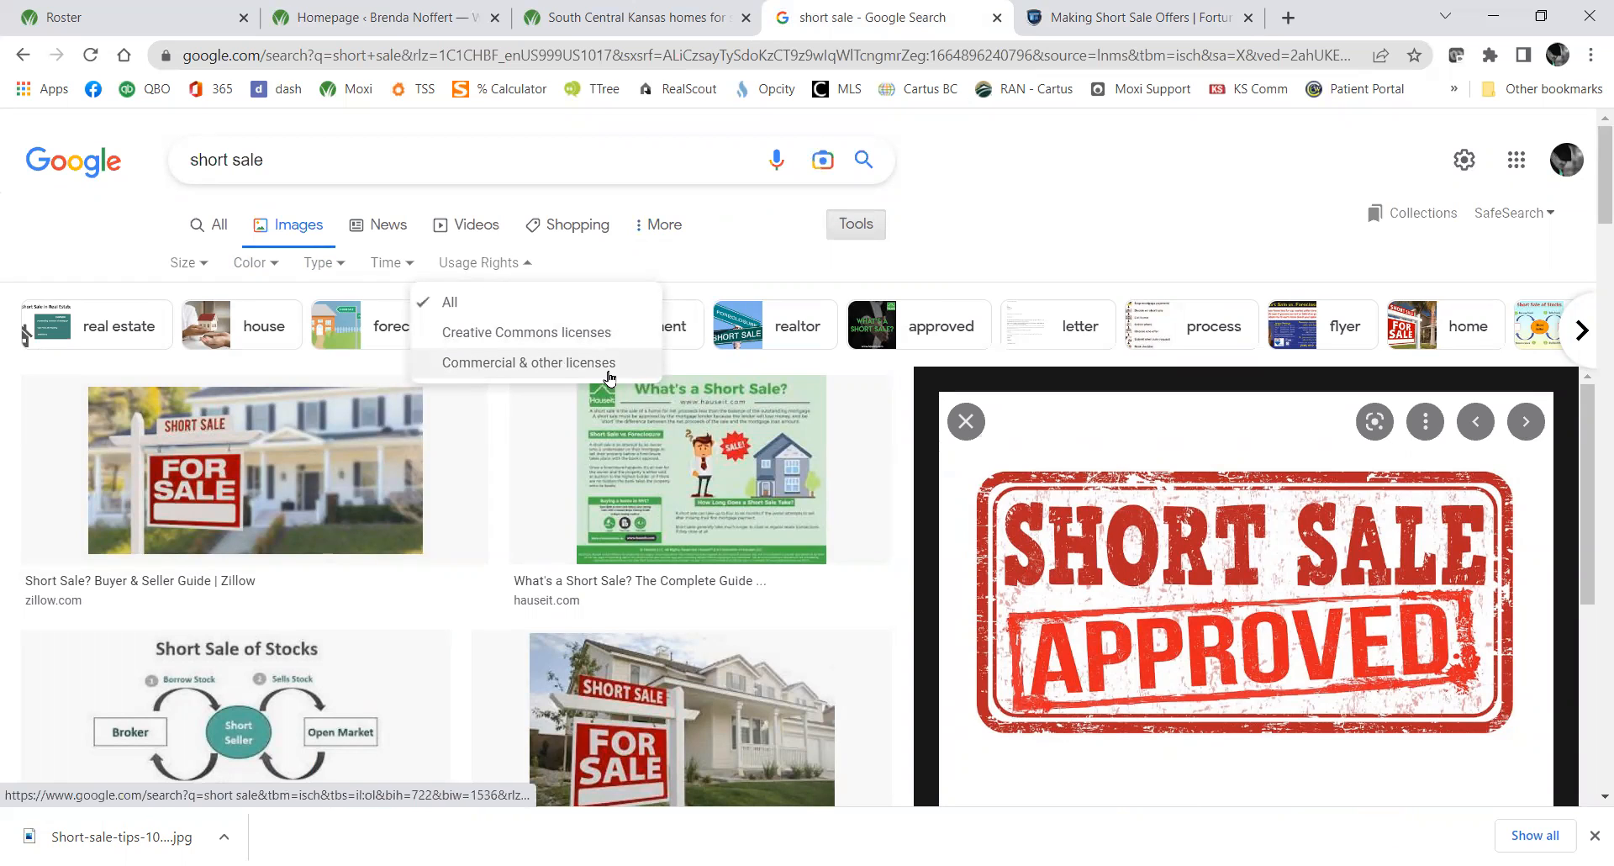
{"action": "left_click", "coordinate": [542, 332]}
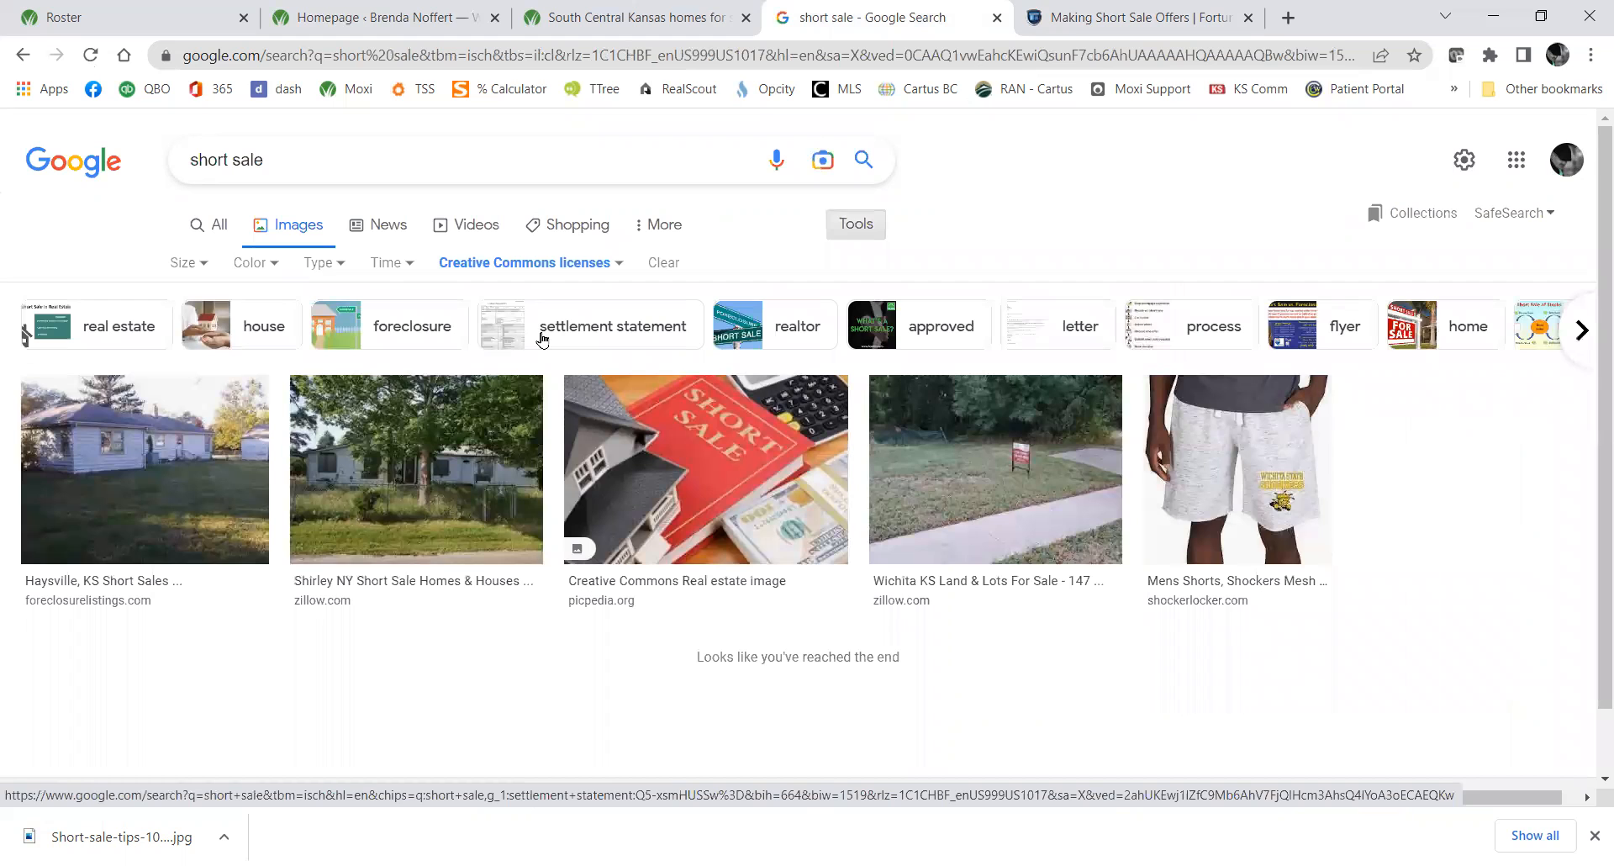
{"action": "scroll", "coordinate": [453, 529], "scroll_direction": "down", "scroll_amount": 1}
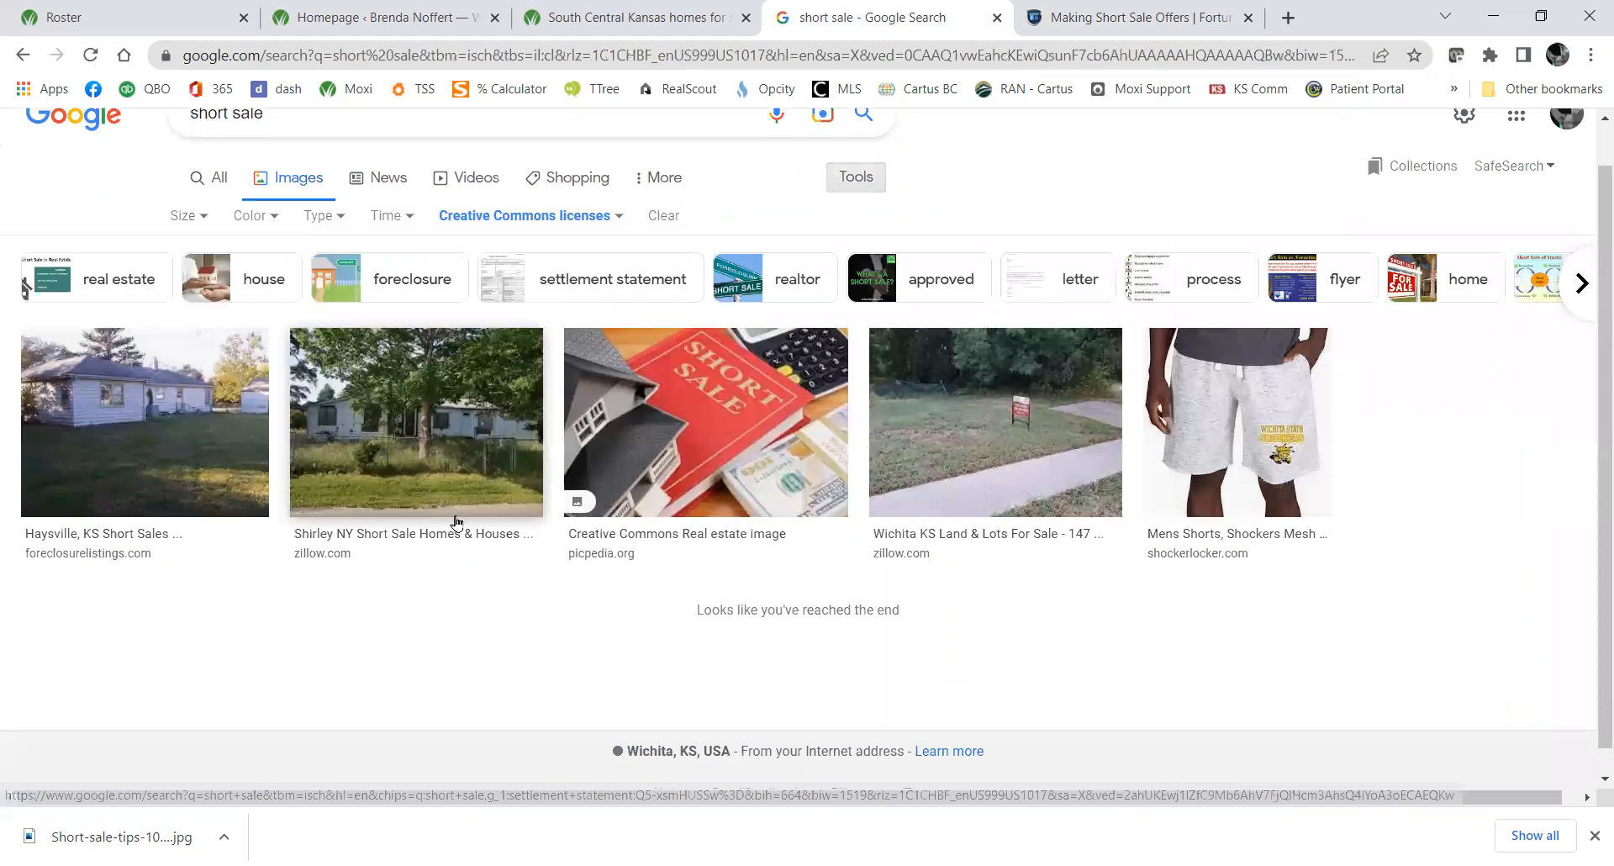
{"action": "scroll", "coordinate": [456, 521], "scroll_direction": "up", "scroll_amount": 1}
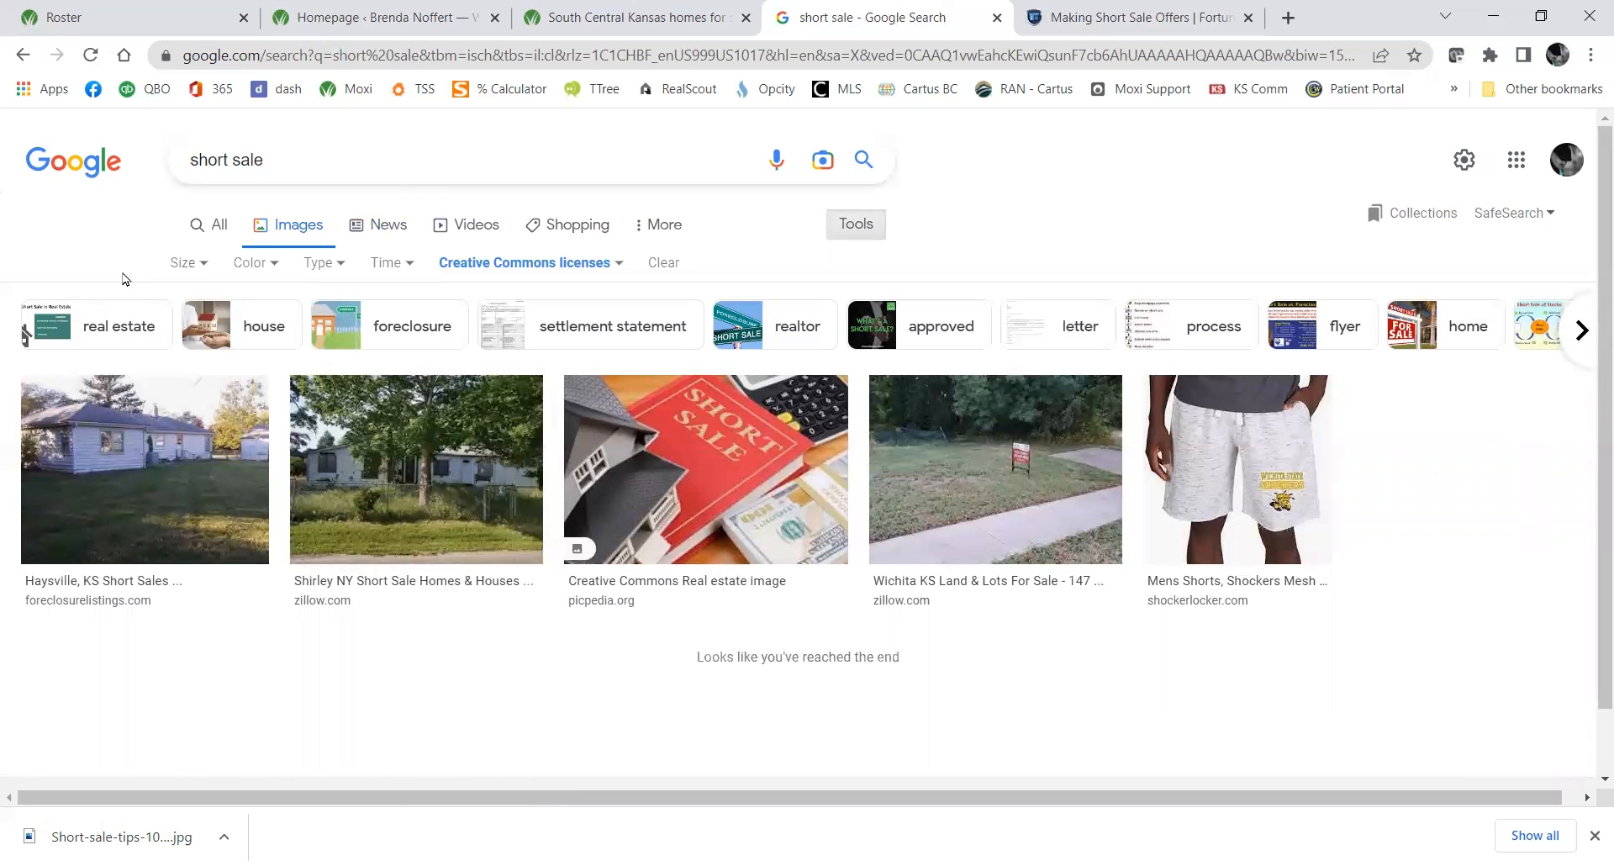
Limit the Creative Commons image results to medium size and preview the Wichita KS land and lots photo from Zillow.
{"action": "left_click", "coordinate": [183, 262]}
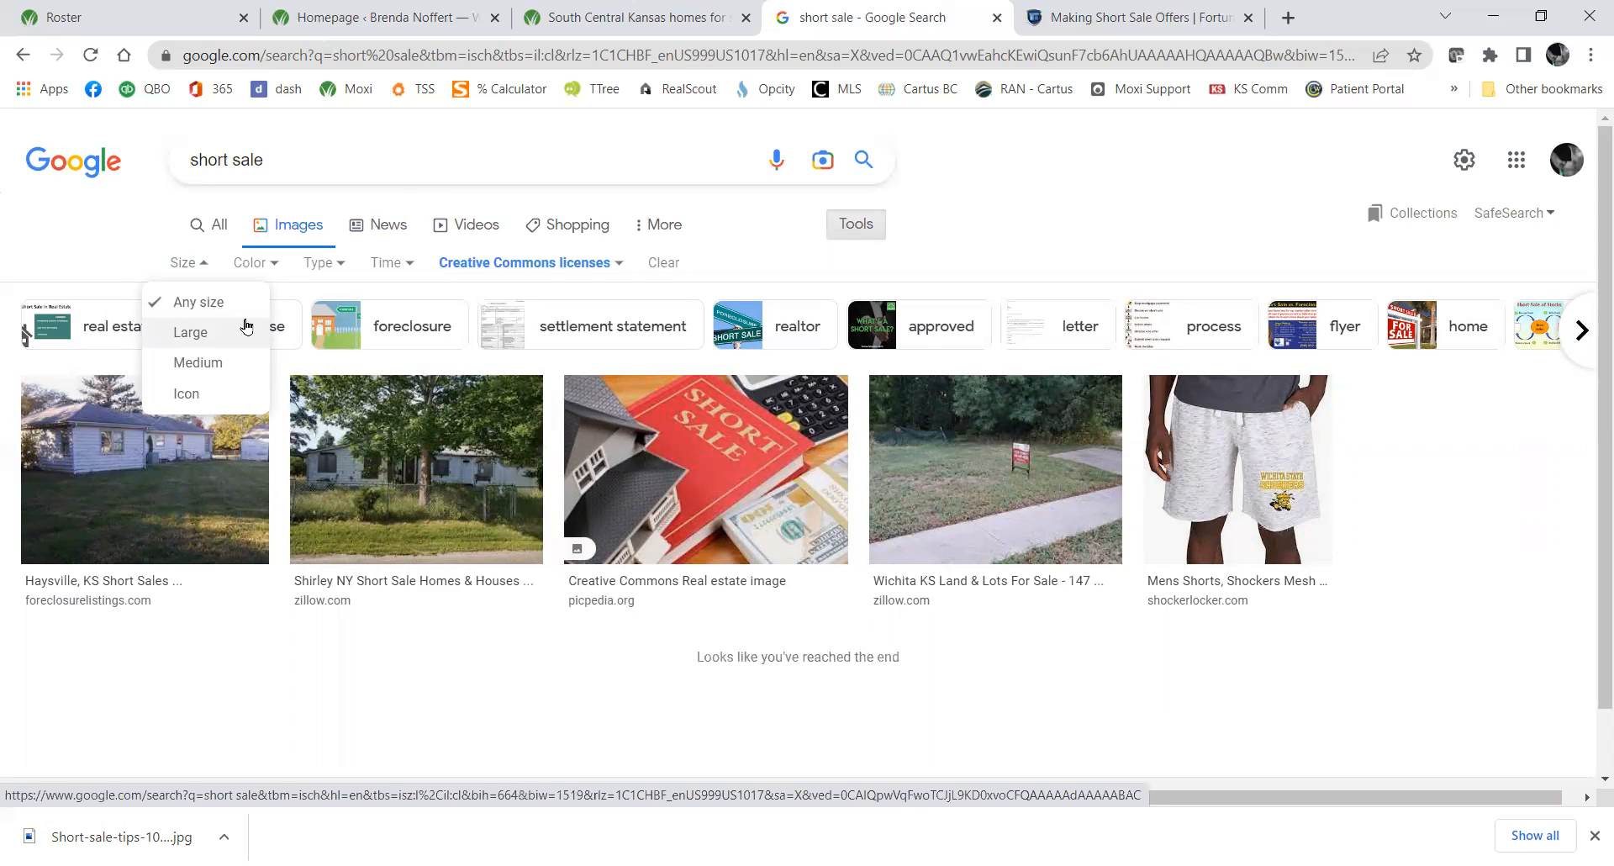
{"action": "left_click", "coordinate": [213, 374]}
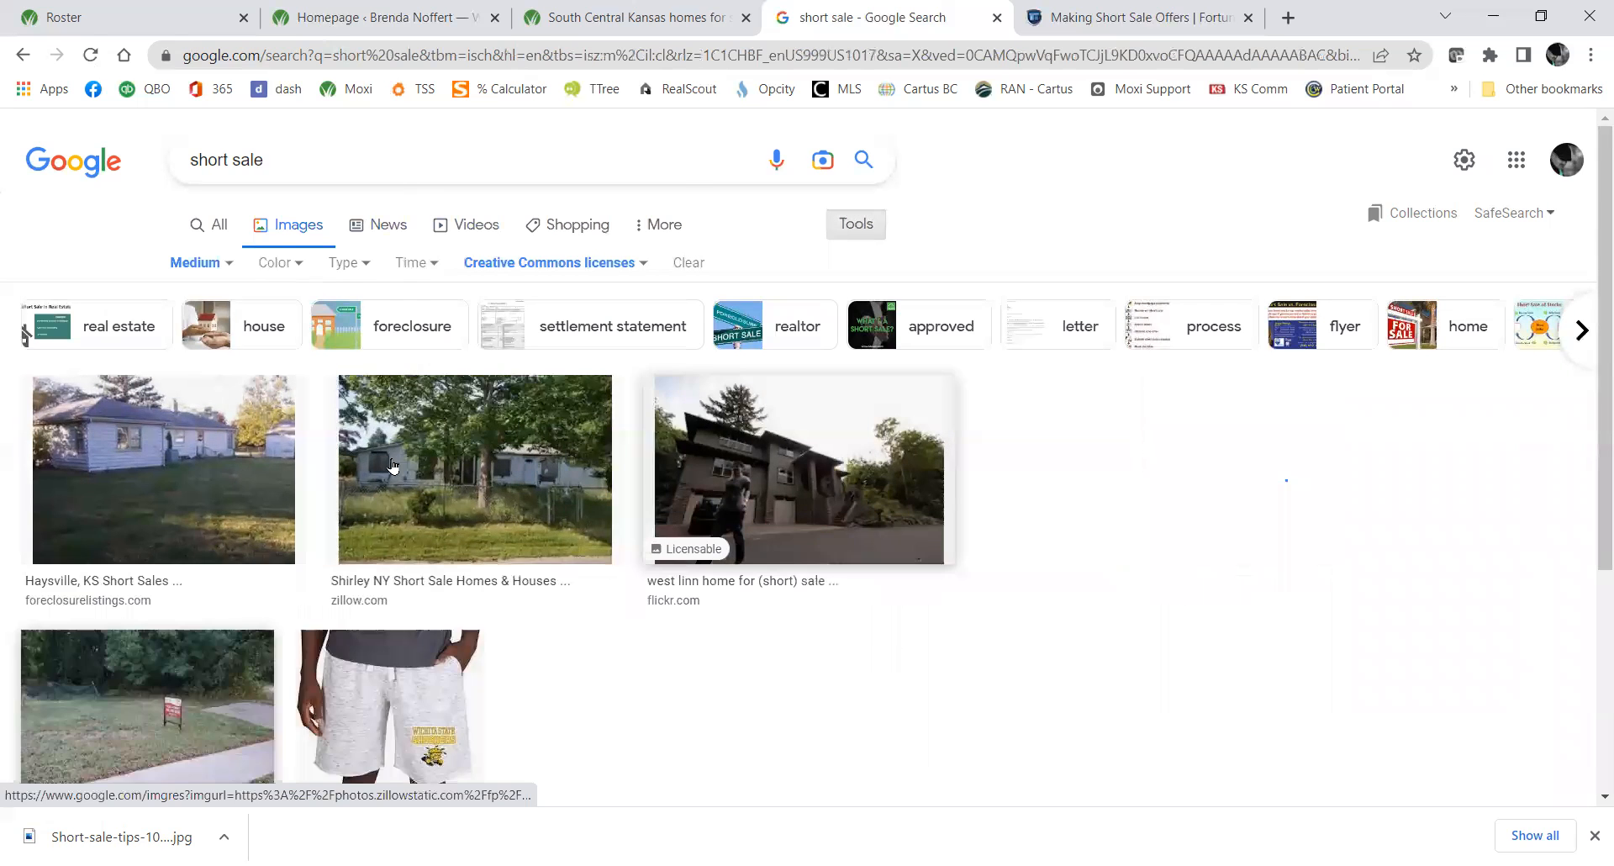
{"action": "scroll", "coordinate": [392, 464], "scroll_direction": "down", "scroll_amount": 2}
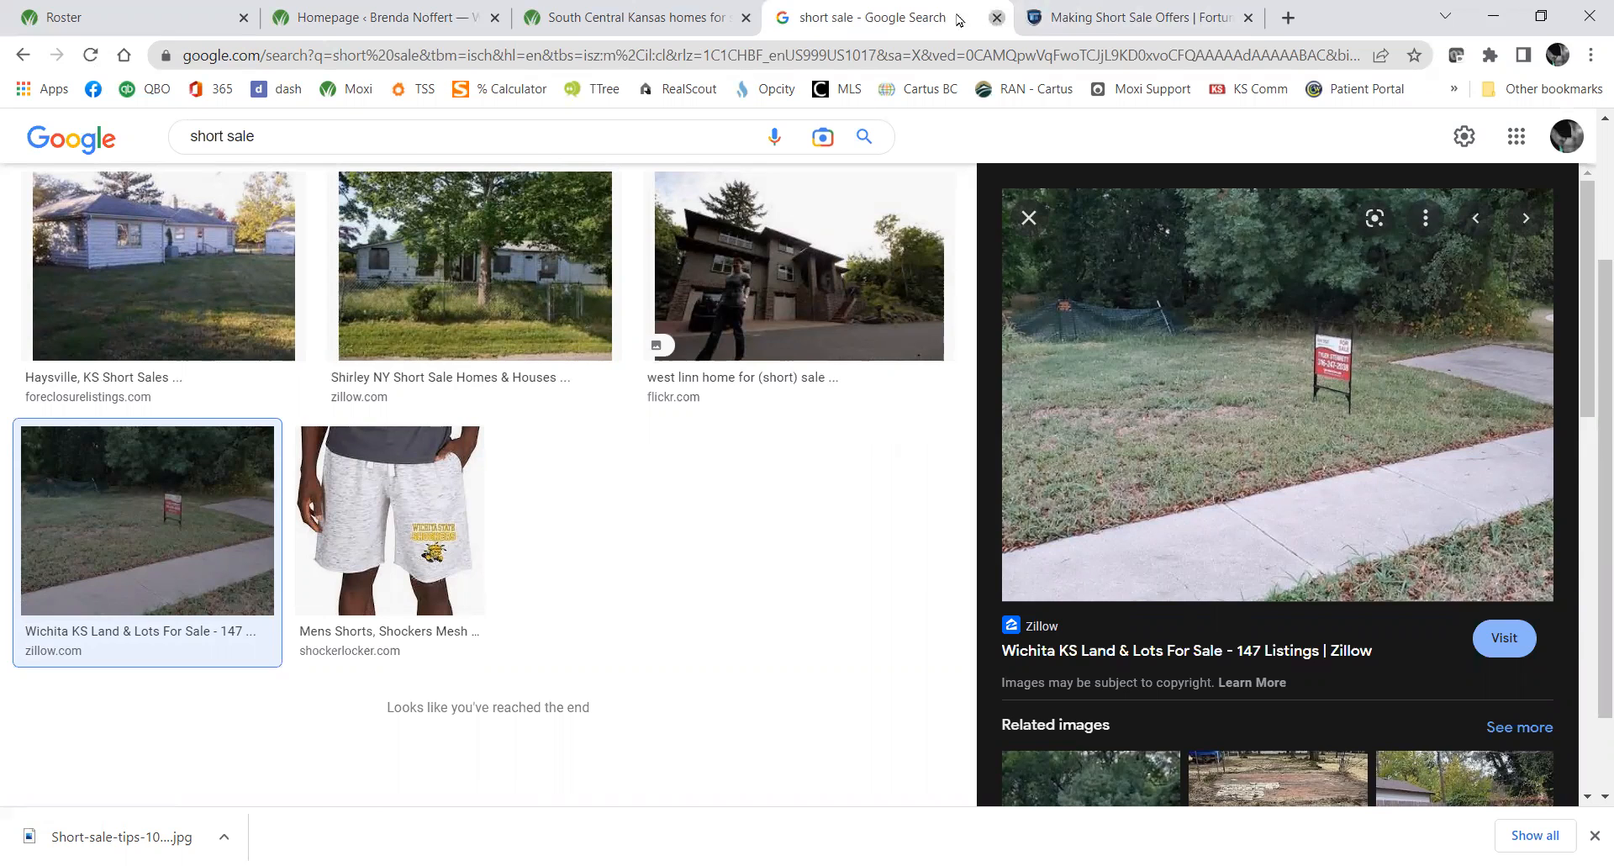
Close the short sale image search, the FortuneBuilders article and the South Central Kansas homes page, returning to the homepage editor.
{"action": "left_click", "coordinate": [997, 19]}
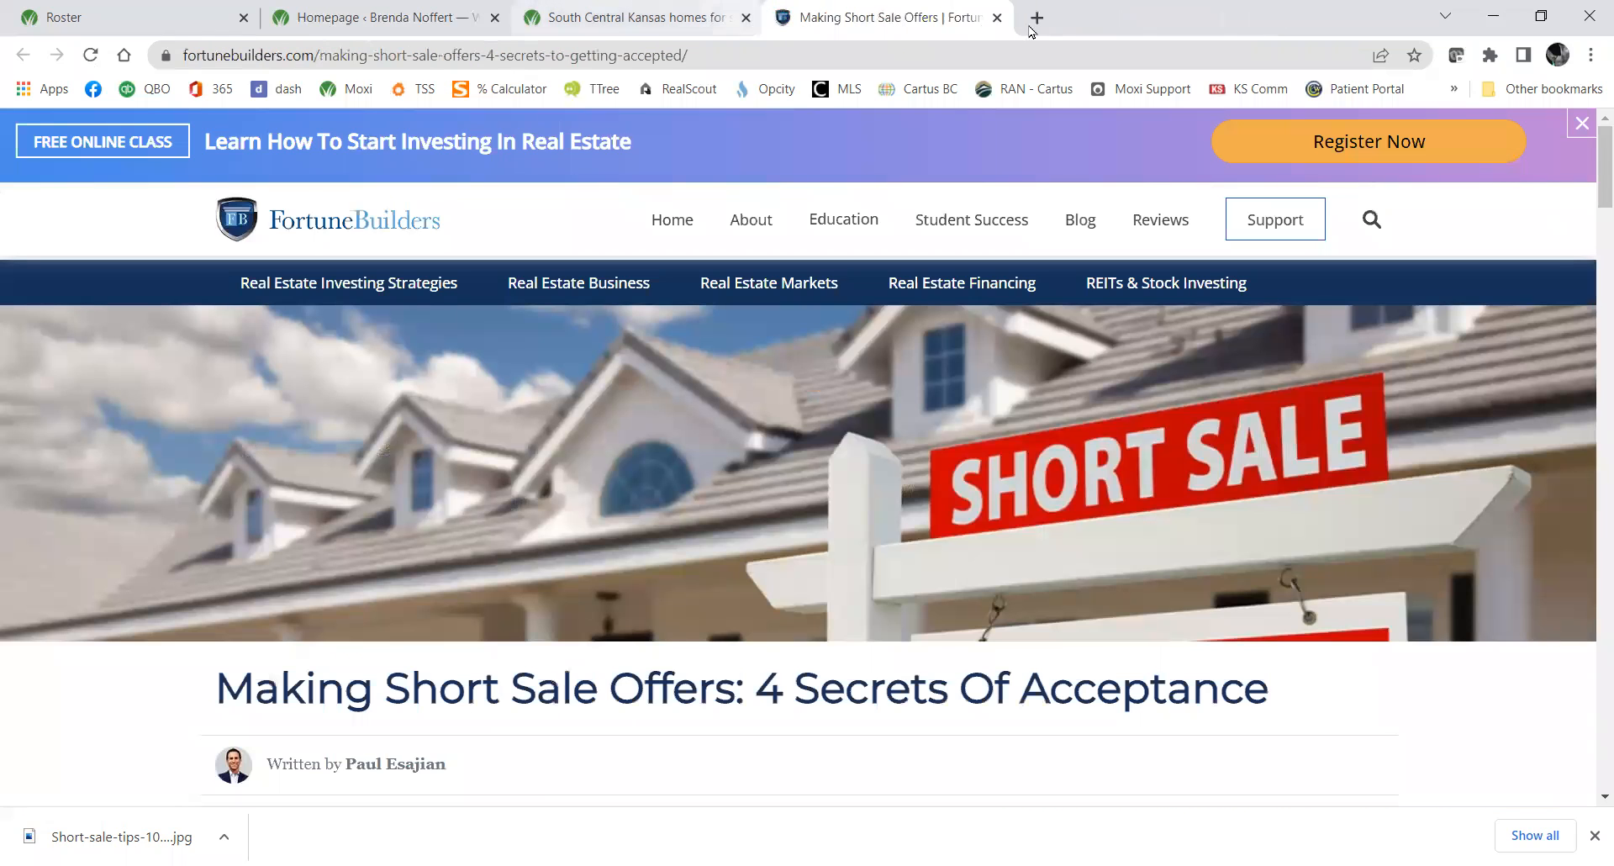
{"action": "key", "text": "ctrl+w"}
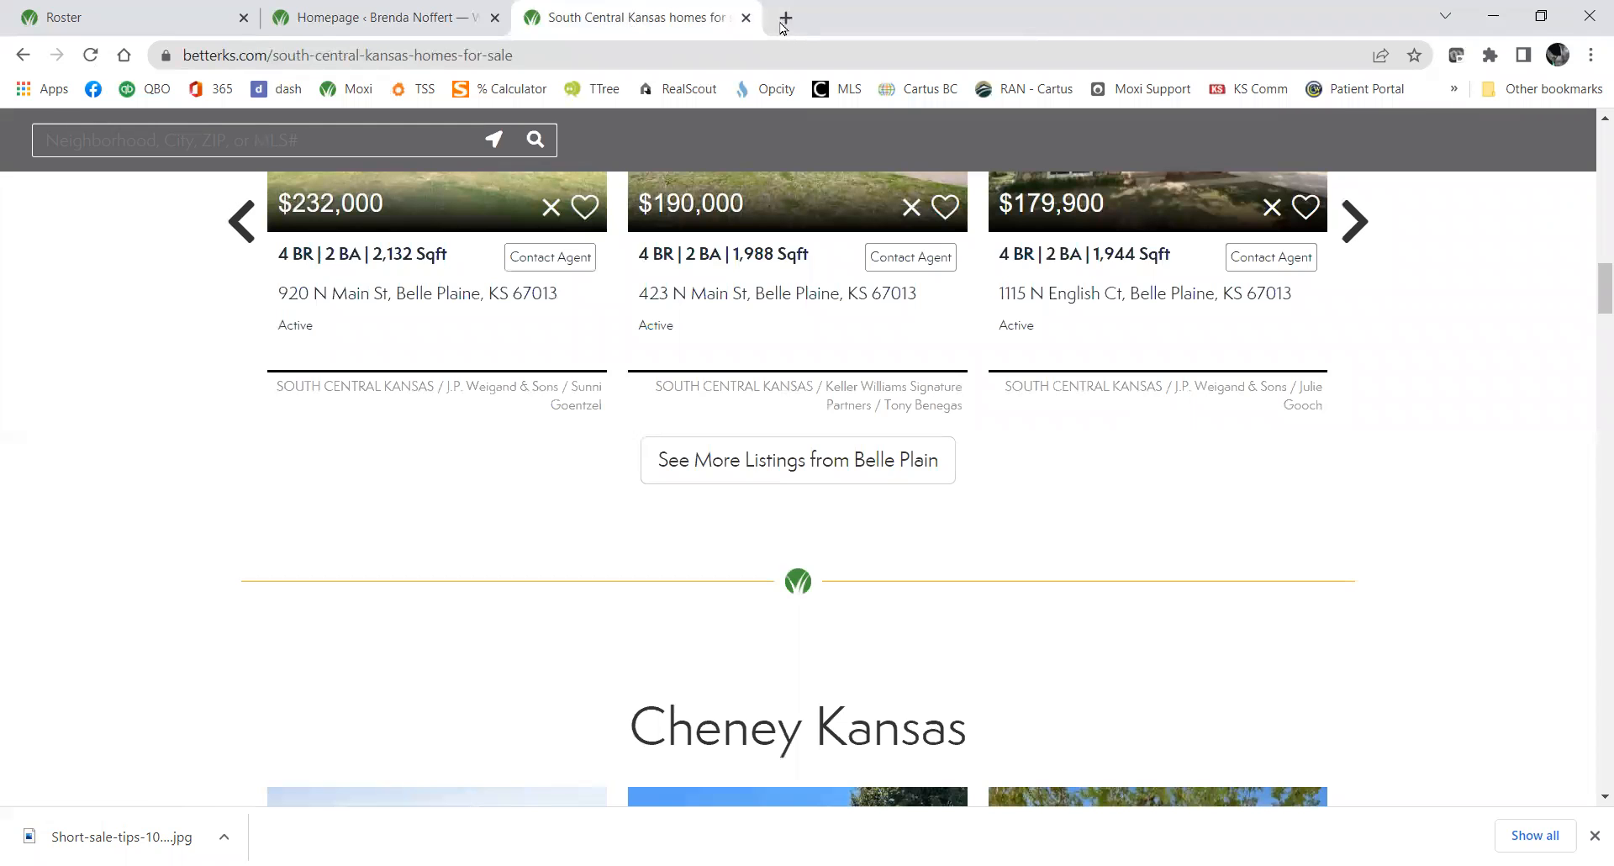
{"action": "key", "text": "ctrl+w"}
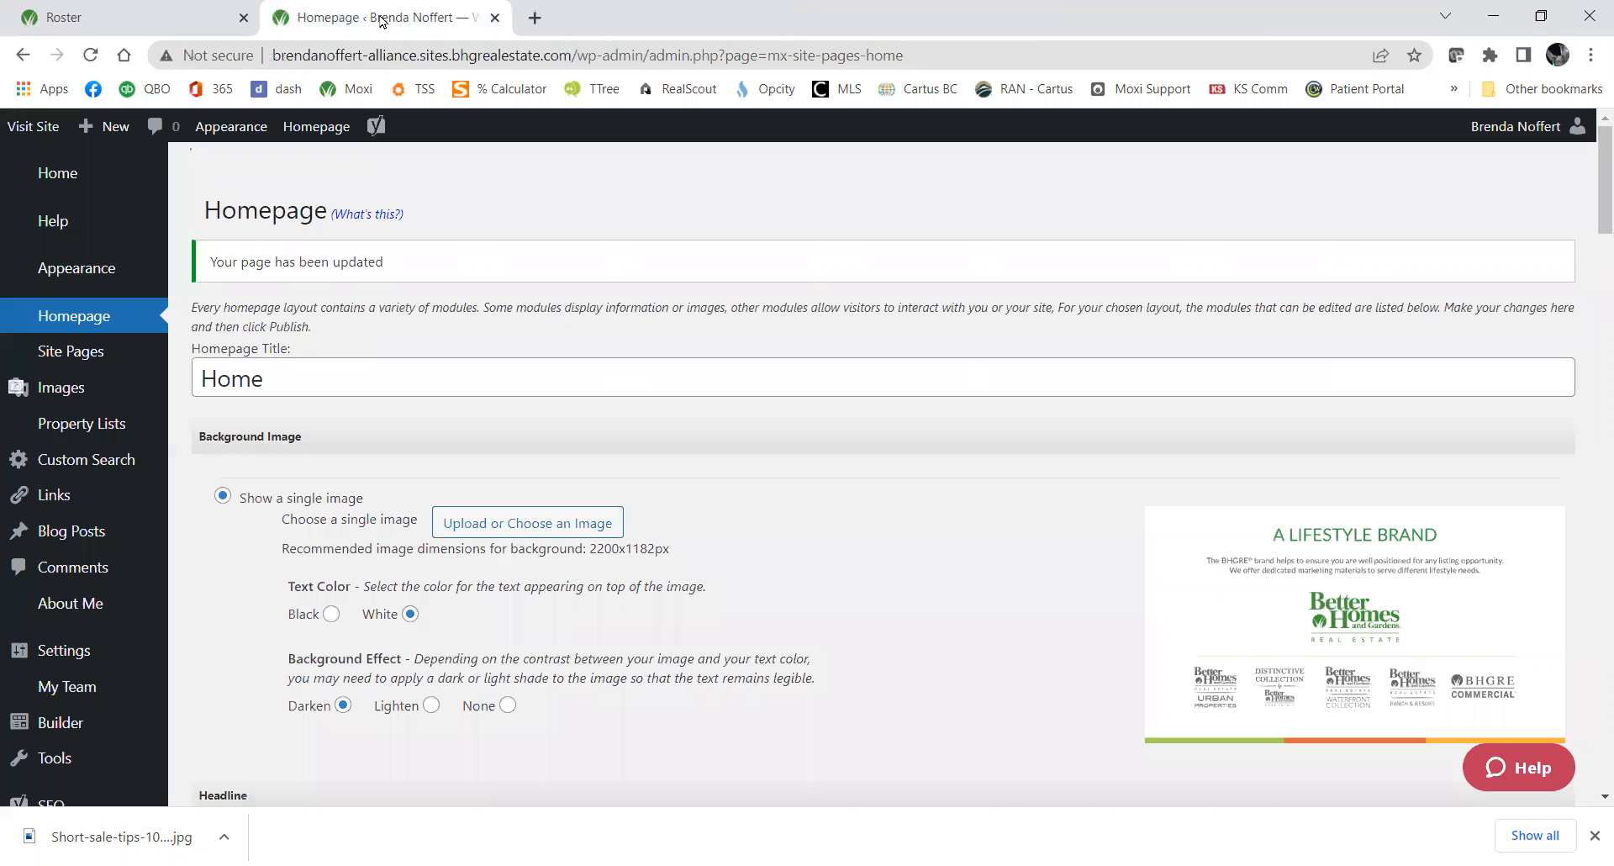
Publish the homepage again from the end of its module settings.
{"action": "scroll", "coordinate": [473, 522], "scroll_direction": "down", "scroll_amount": 10}
{"action": "scroll", "coordinate": [473, 523], "scroll_direction": "down", "scroll_amount": 20}
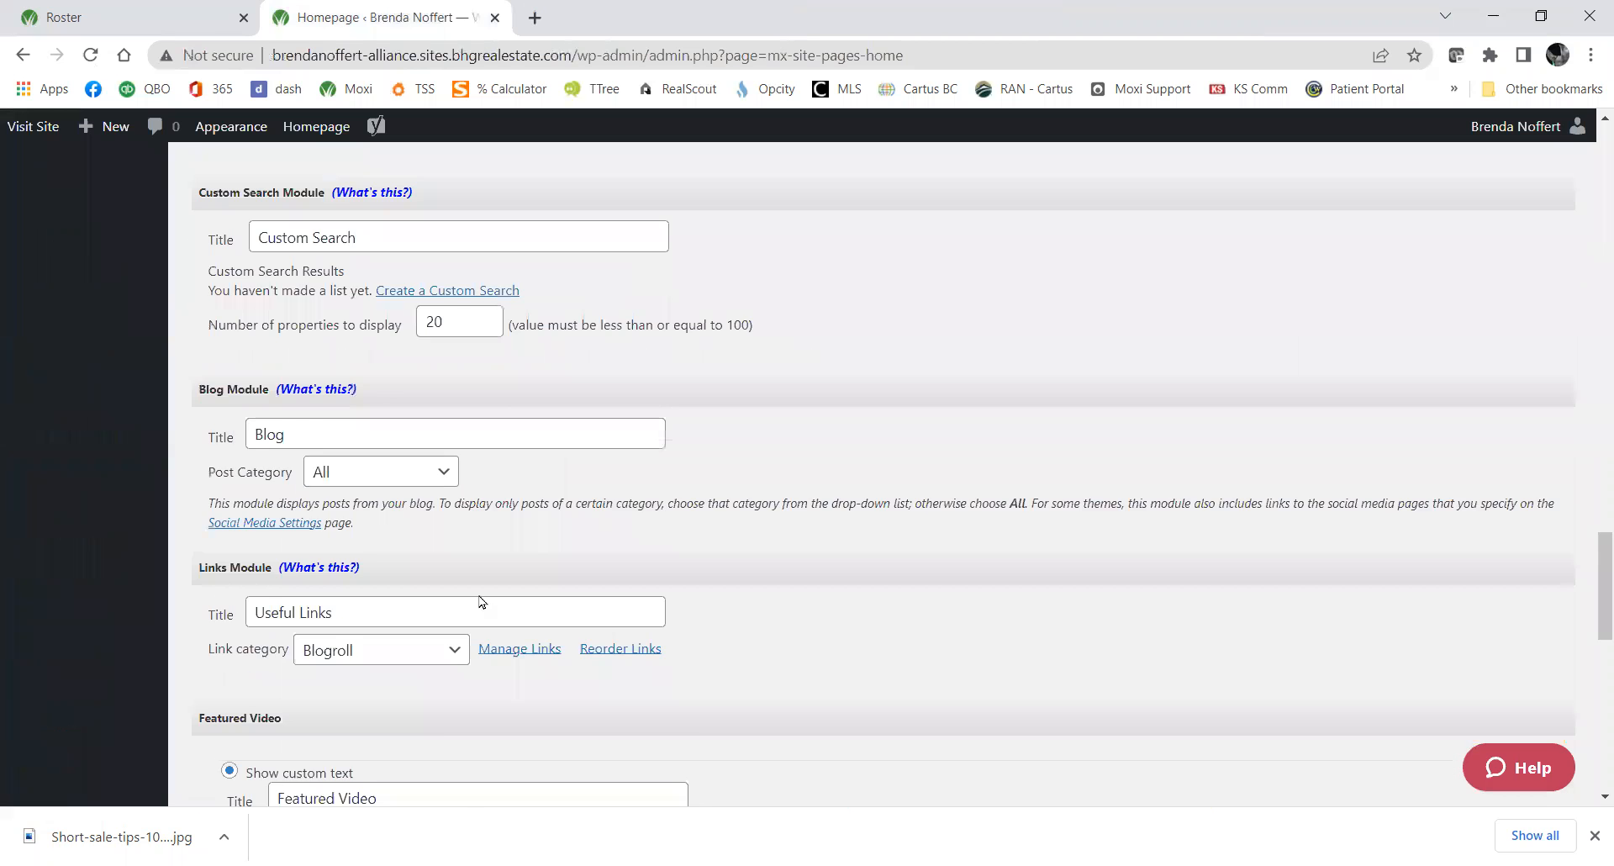
{"action": "left_click", "coordinate": [208, 698]}
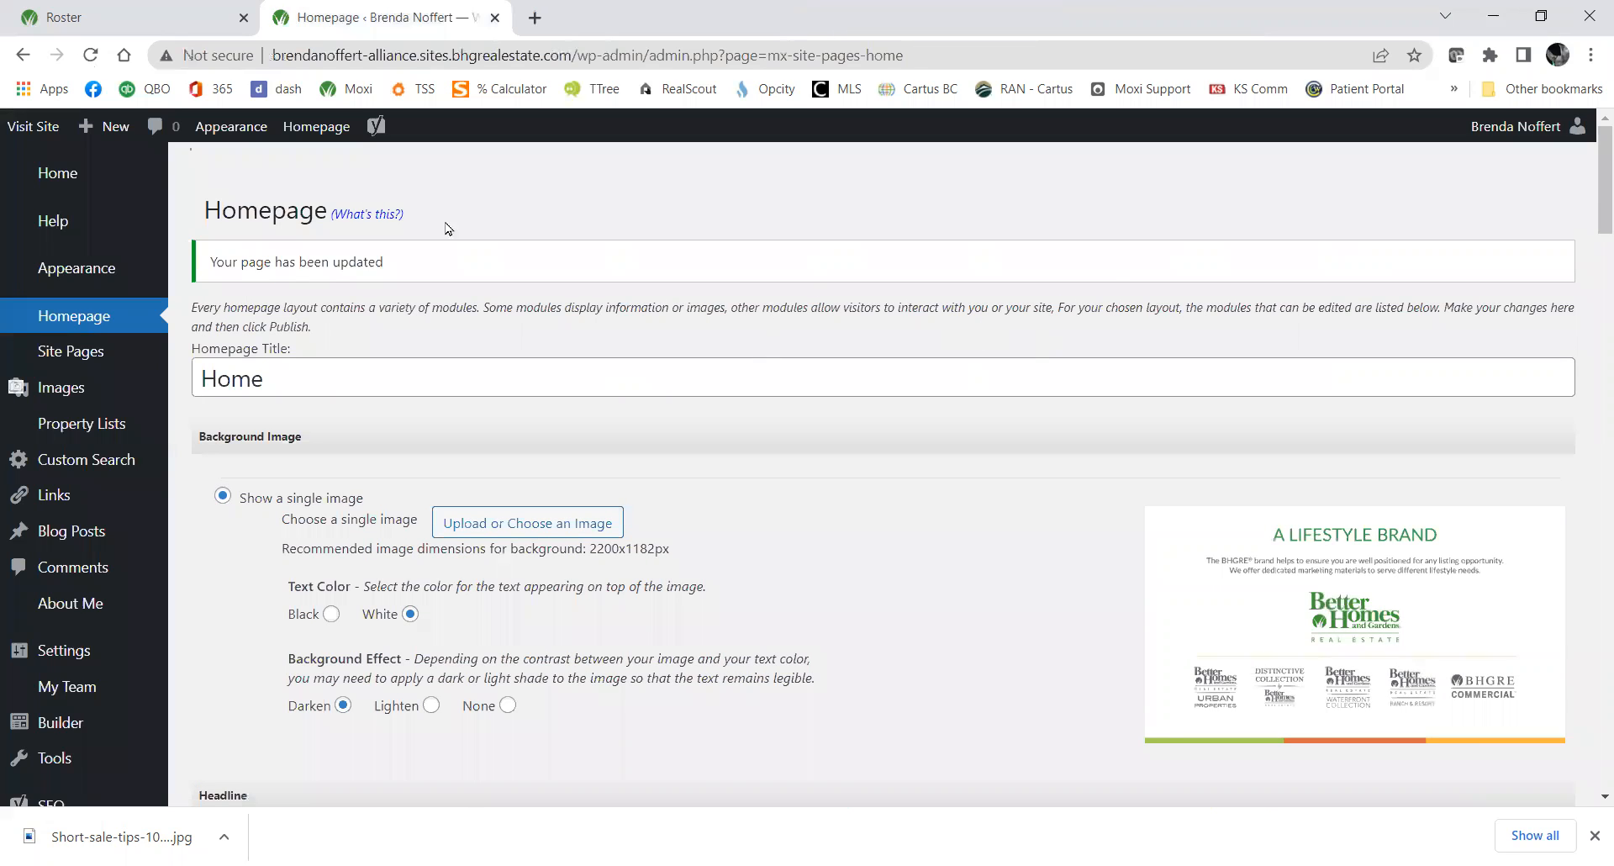
Open the live site and compare its homepage background with the Background Image settings in the editor.
{"action": "left_click", "coordinate": [40, 128]}
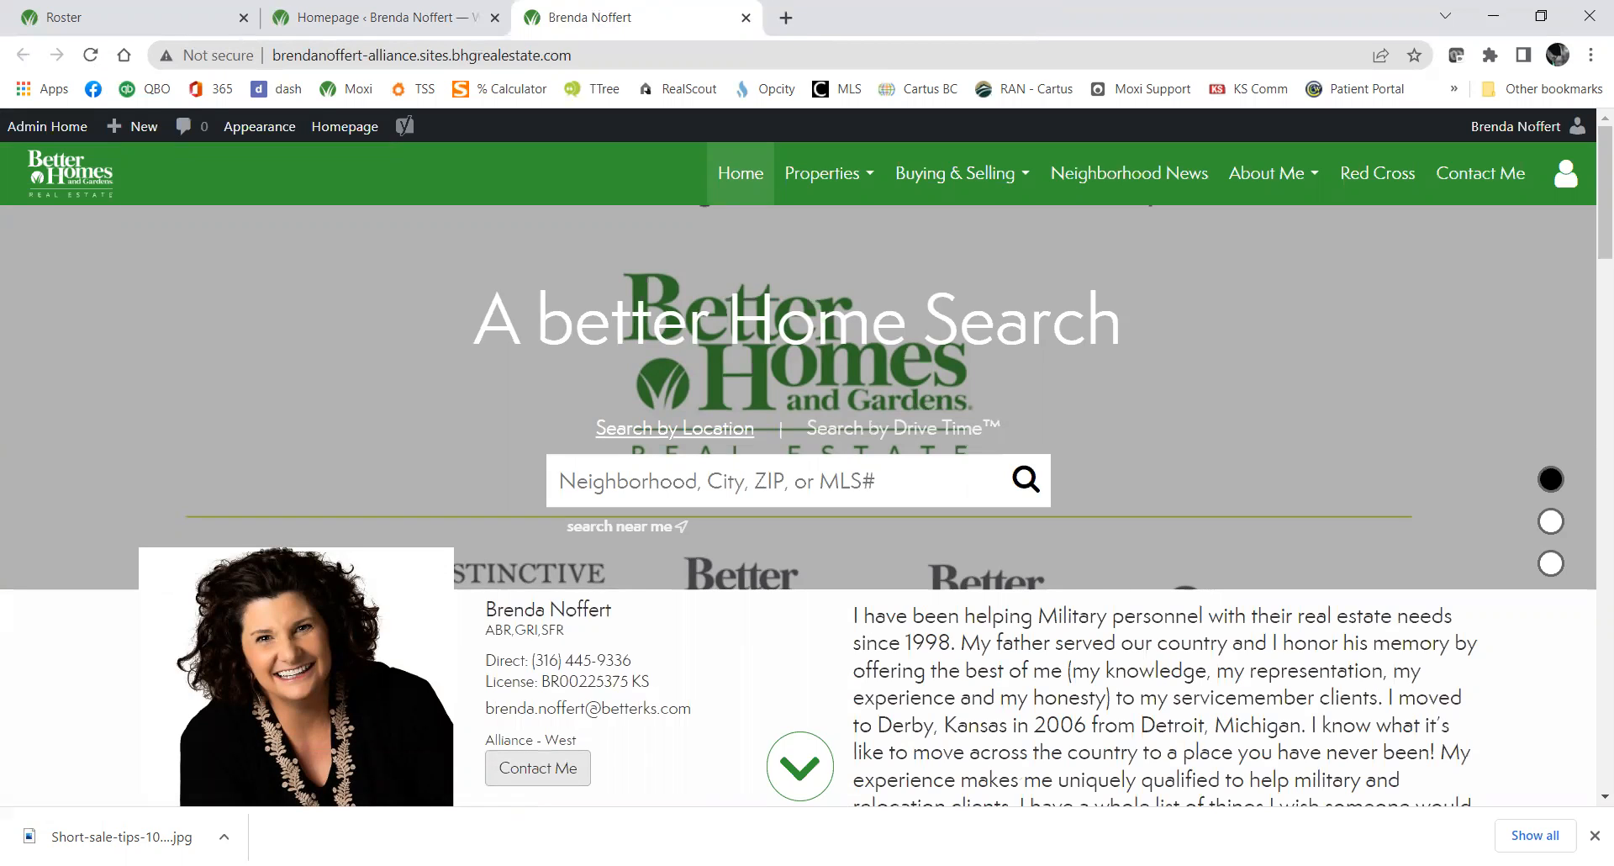
{"action": "left_click", "coordinate": [424, 12]}
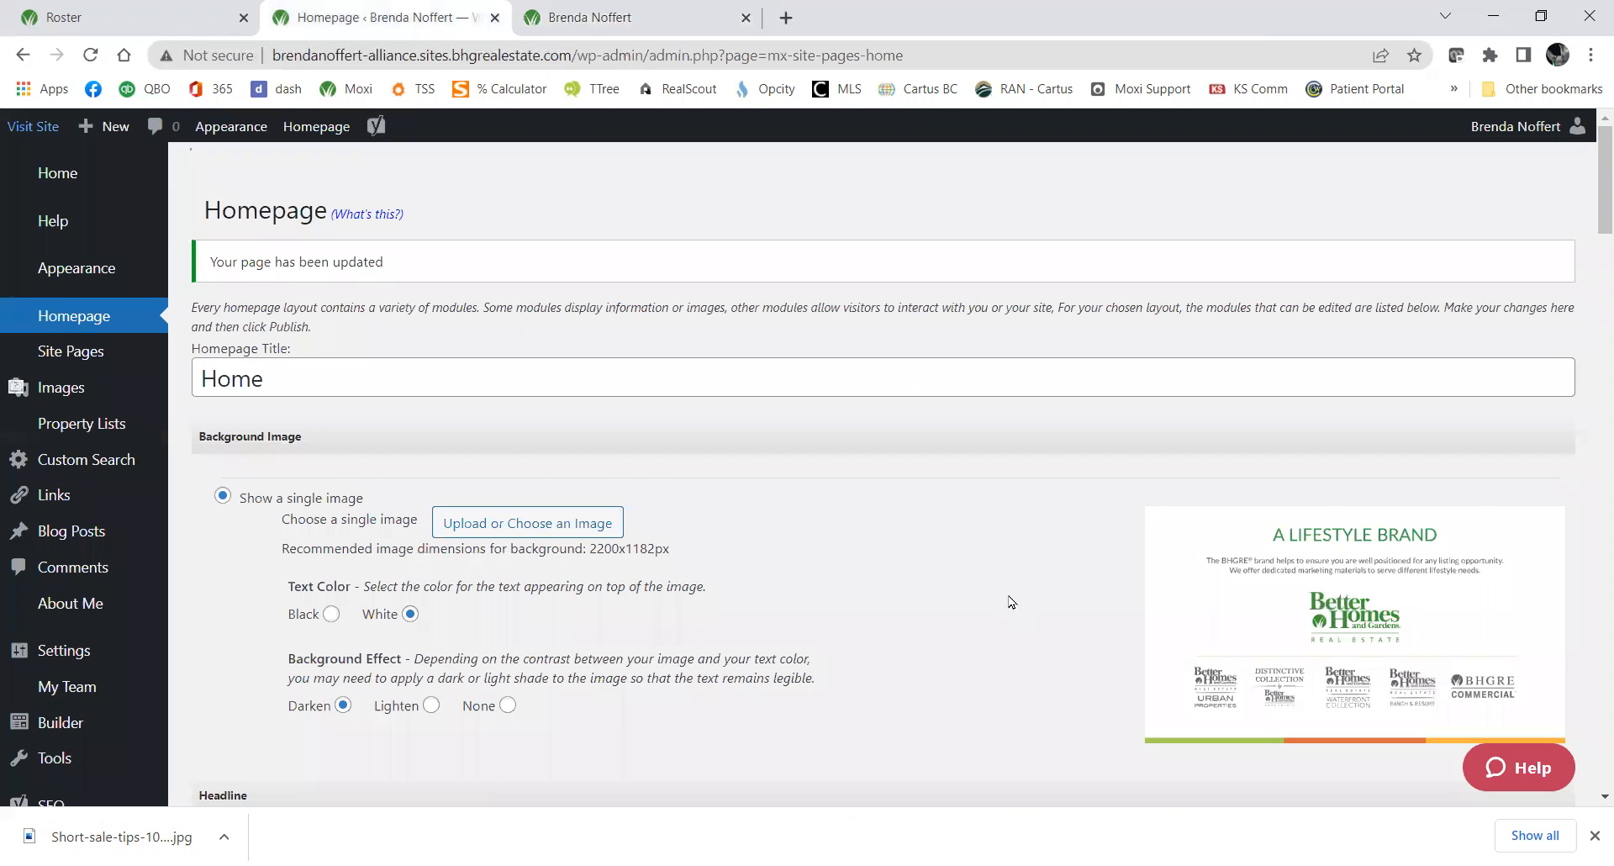
{"action": "scroll", "coordinate": [1008, 598], "scroll_direction": "down", "scroll_amount": 2}
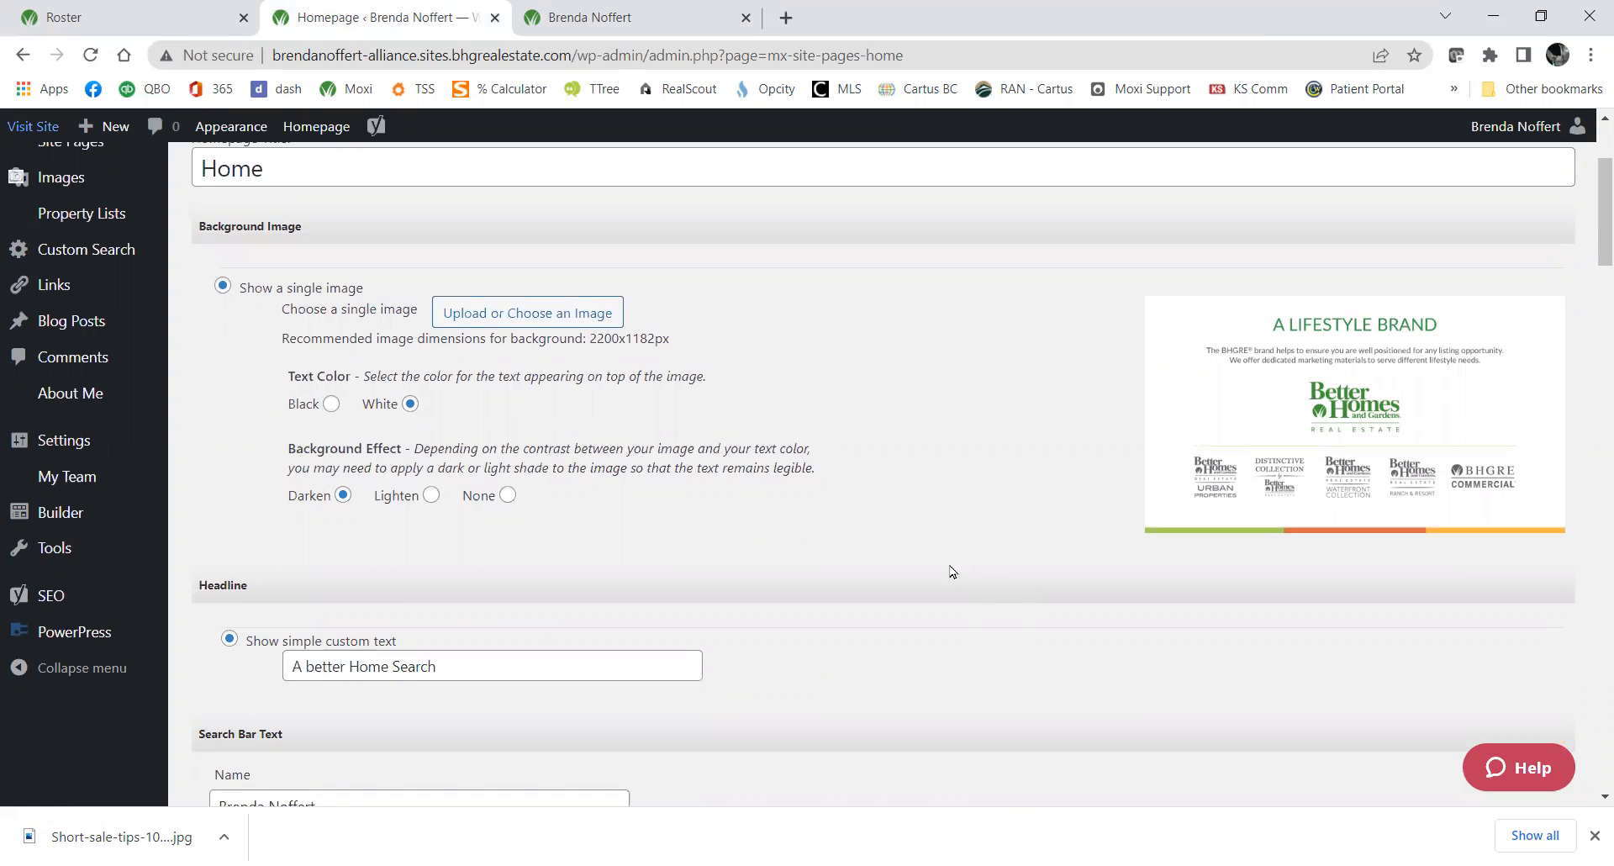
{"action": "left_click", "coordinate": [664, 21]}
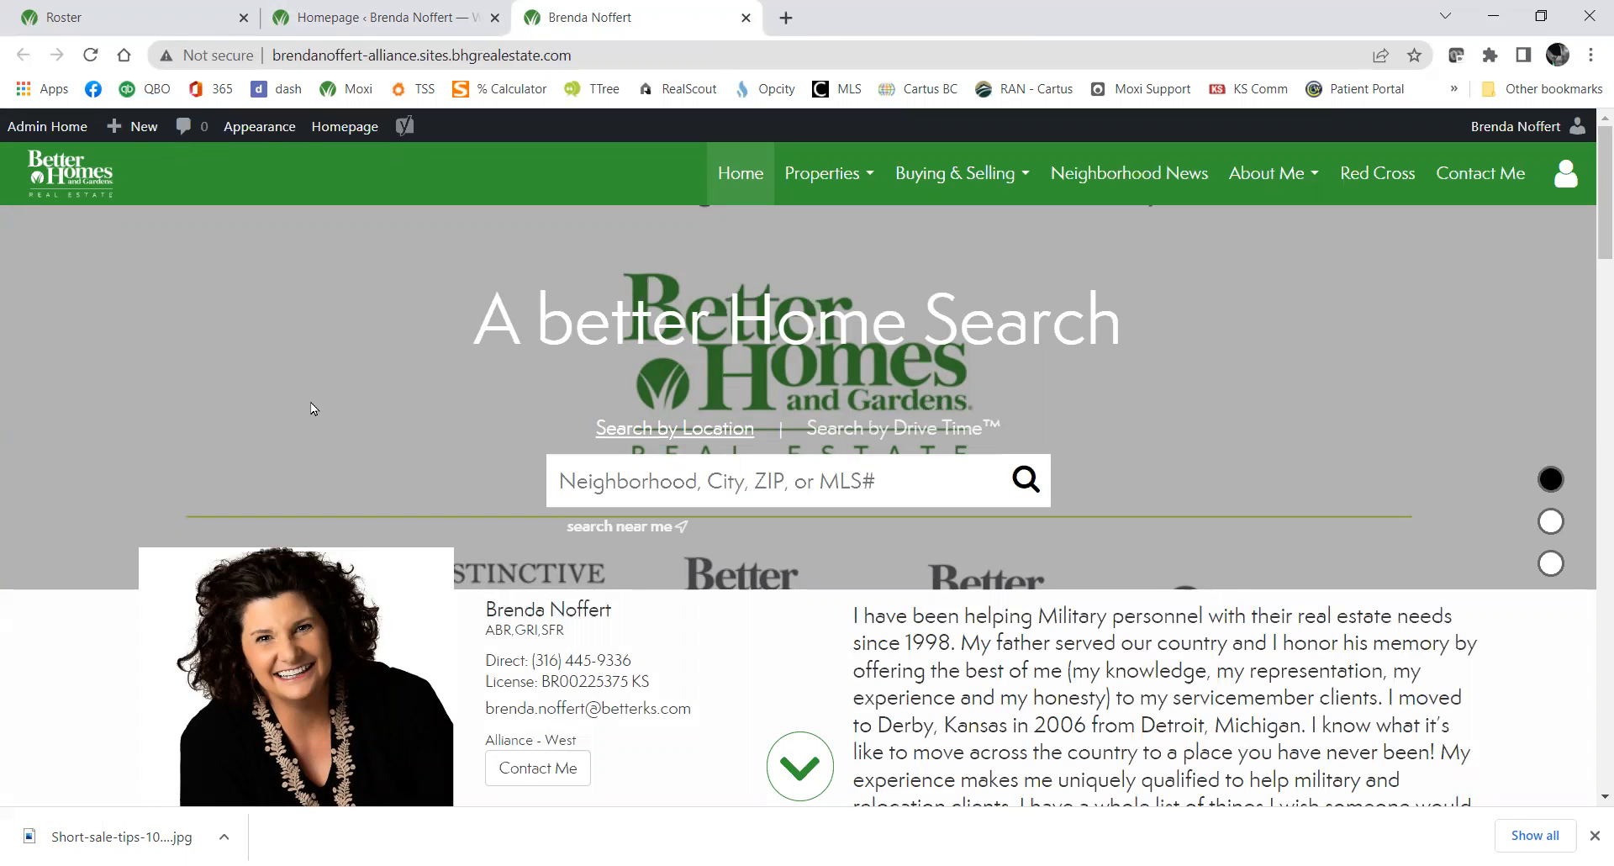
{"action": "left_click", "coordinate": [391, 13]}
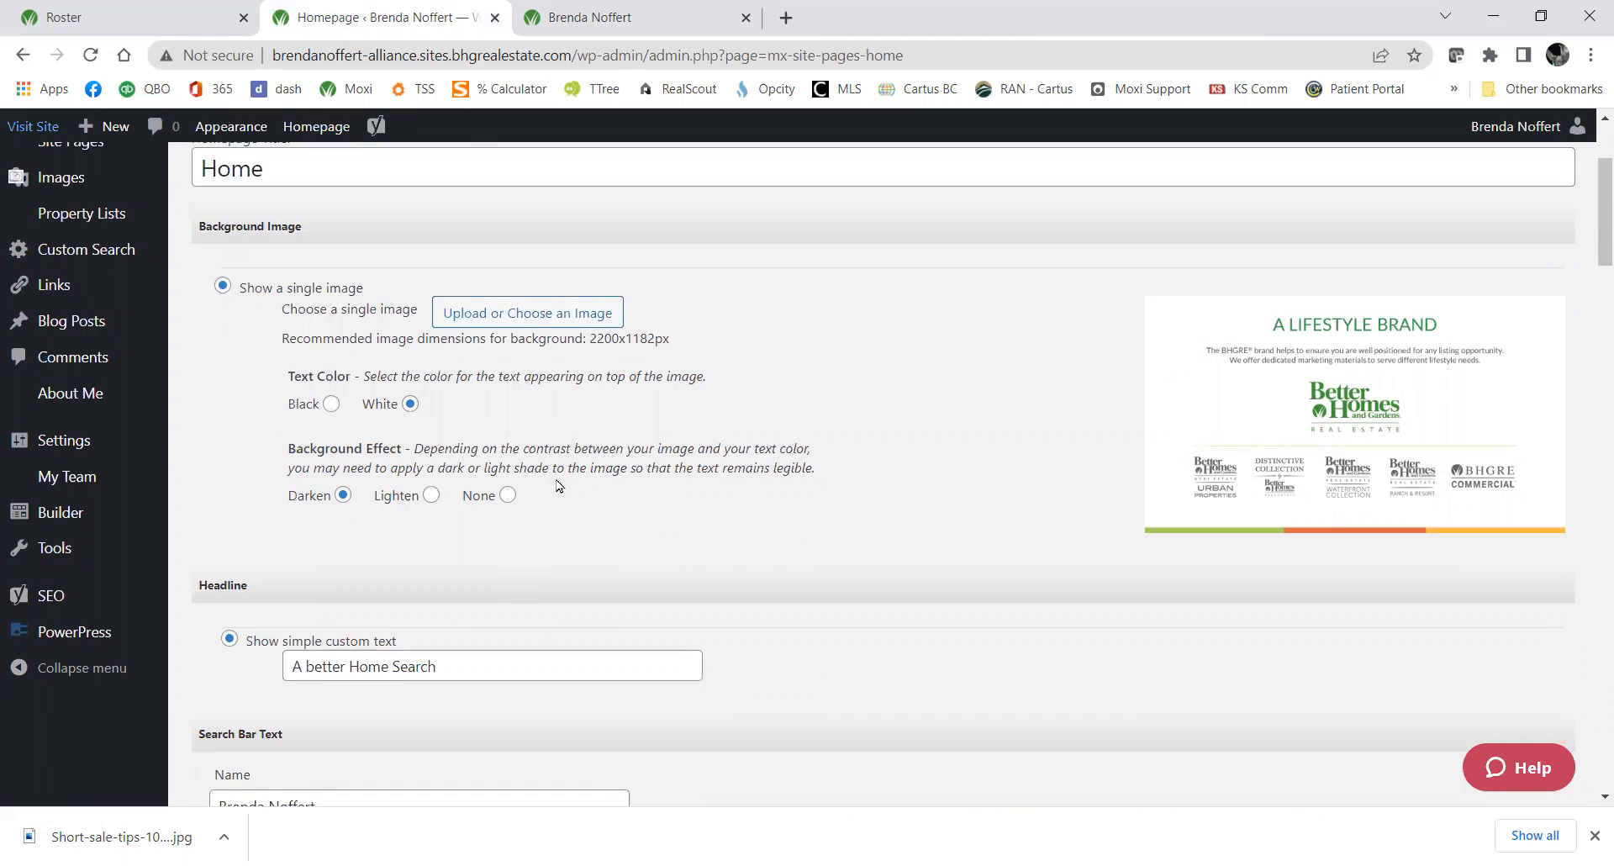
Set the homepage's Background Effect to None and publish the change.
{"action": "left_click", "coordinate": [431, 495]}
{"action": "left_click", "coordinate": [509, 496]}
{"action": "scroll", "coordinate": [864, 445], "scroll_direction": "down", "scroll_amount": 1}
{"action": "scroll", "coordinate": [864, 445], "scroll_direction": "down", "scroll_amount": 20}
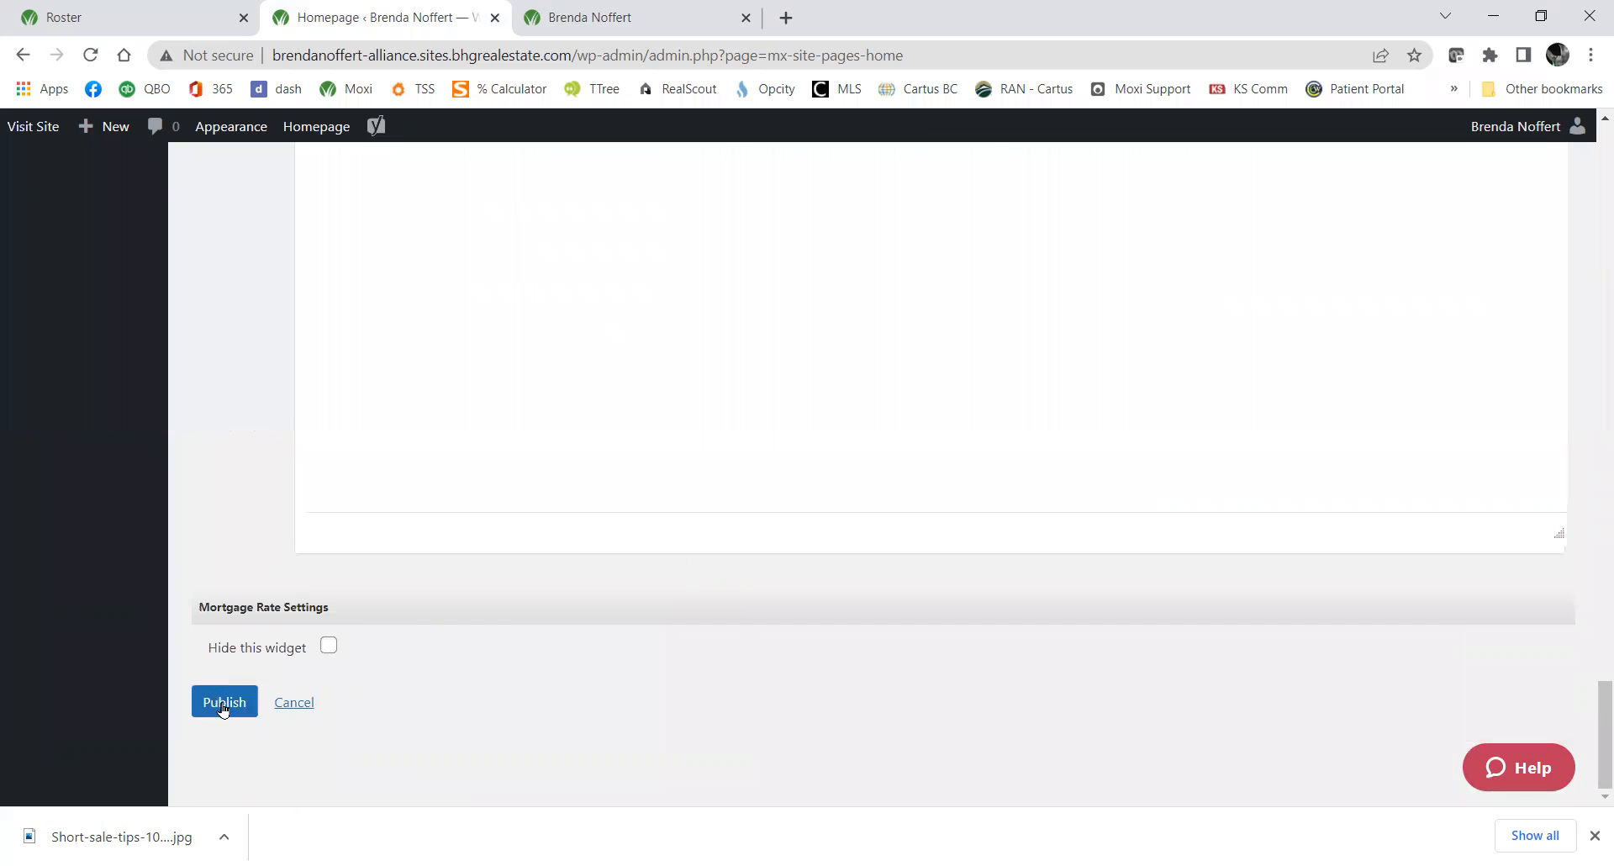
{"action": "left_click", "coordinate": [223, 706]}
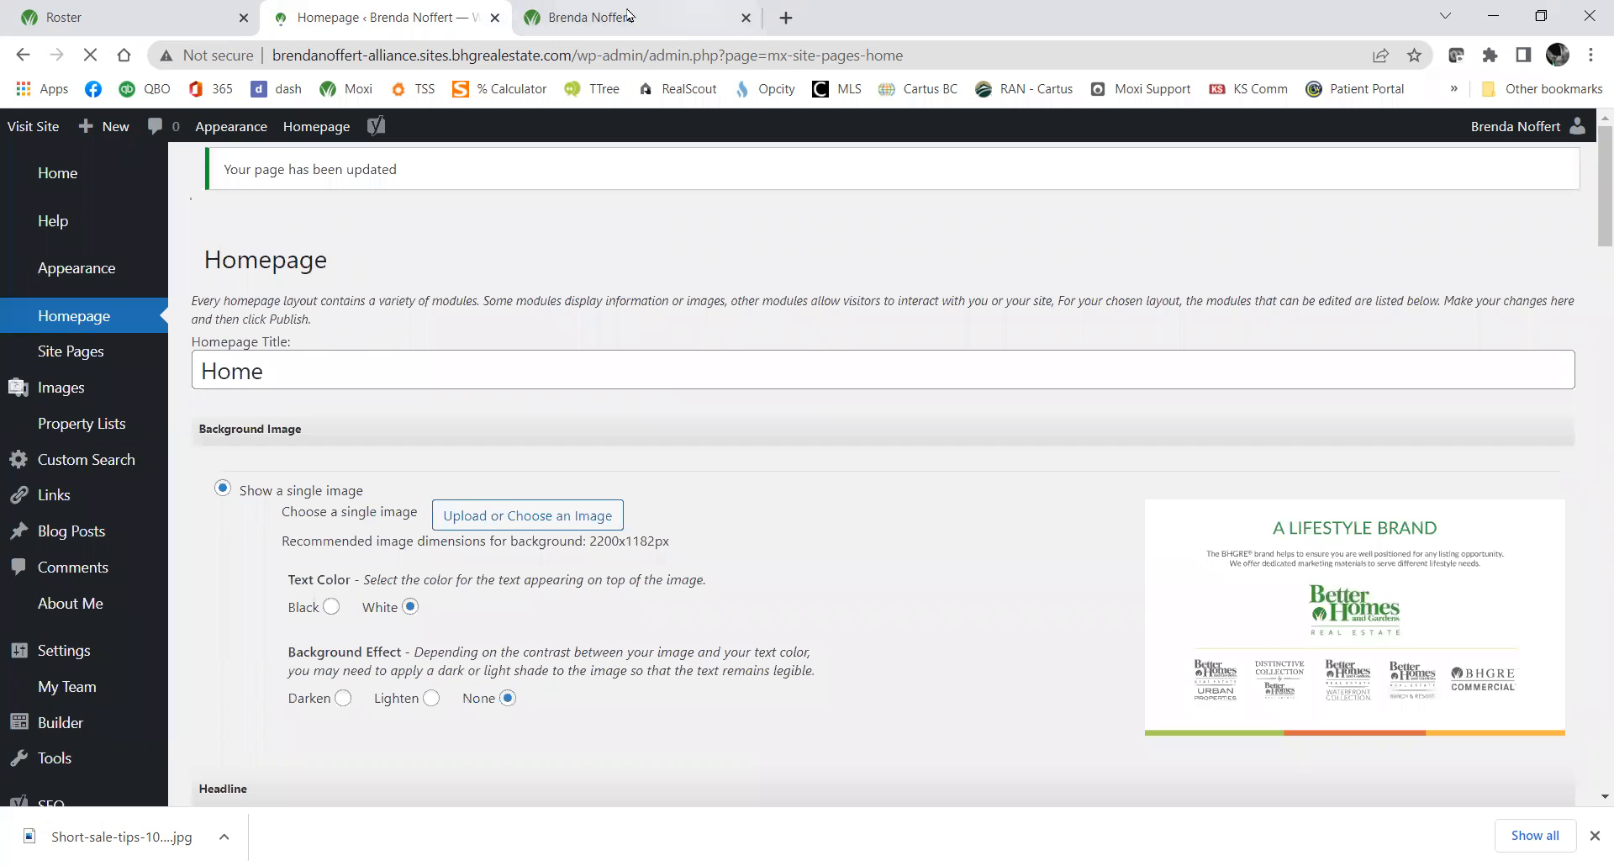
Reload the live site to check the homepage without a background effect, and return to the homepage editor.
{"action": "left_click", "coordinate": [589, 16]}
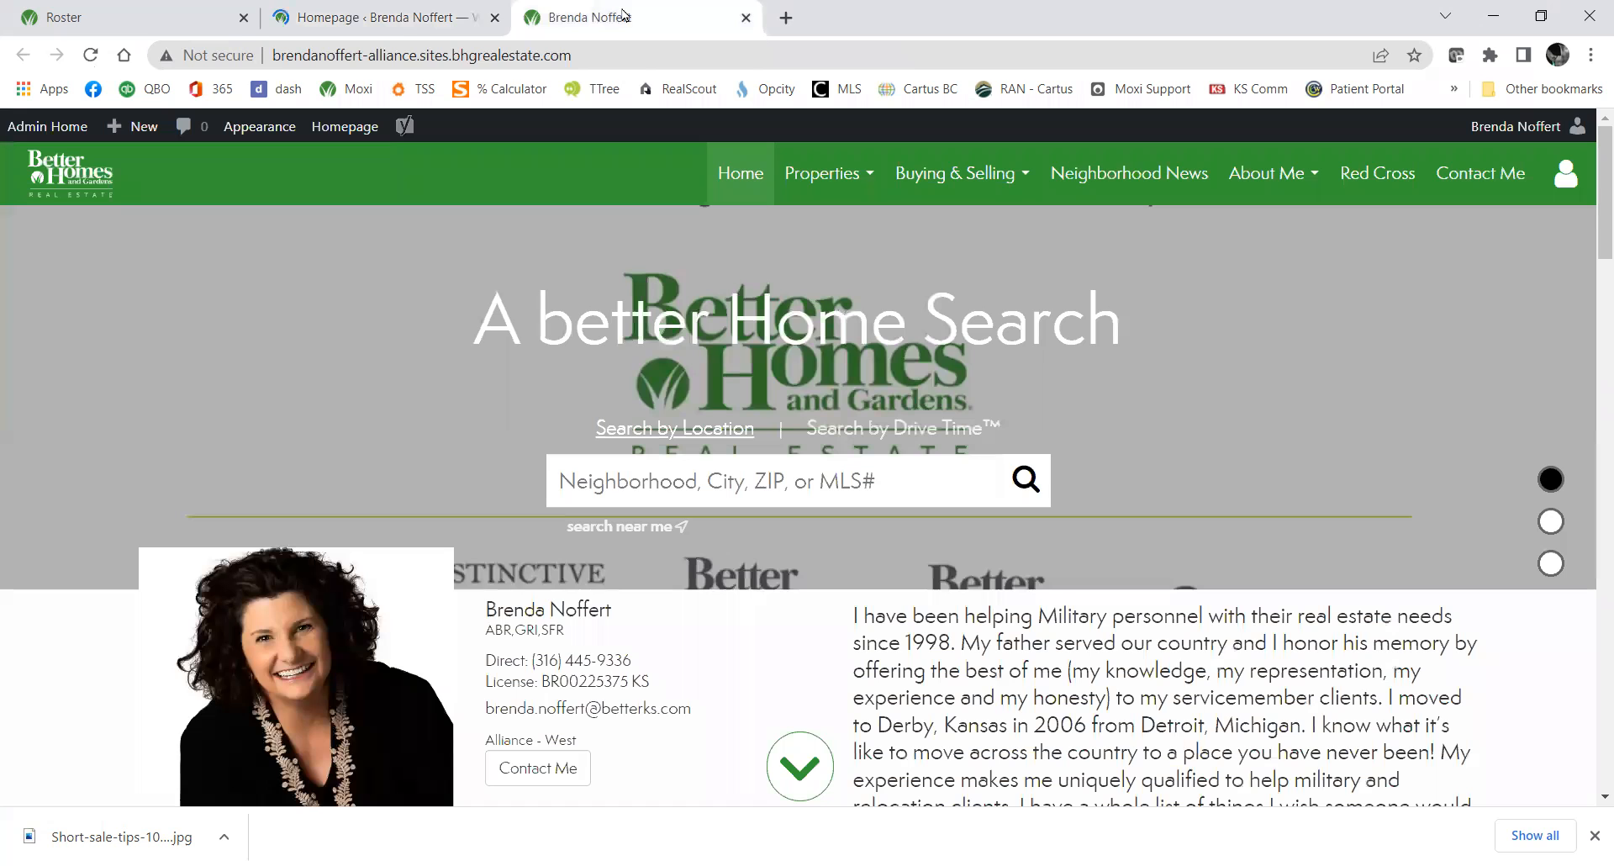
{"action": "left_click", "coordinate": [90, 56]}
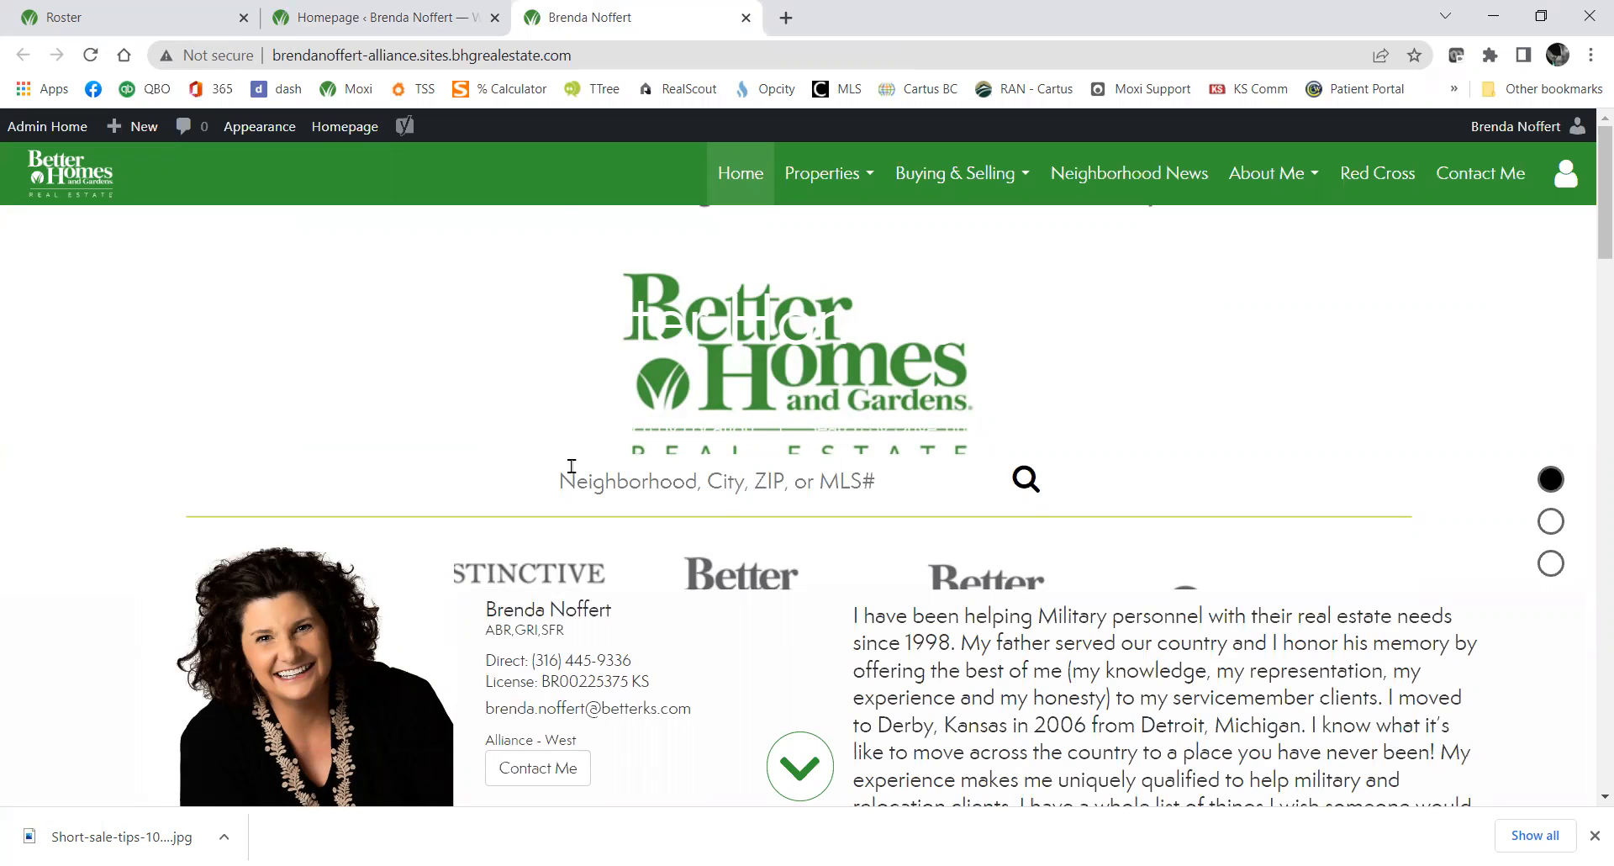
{"action": "left_click", "coordinate": [368, 15]}
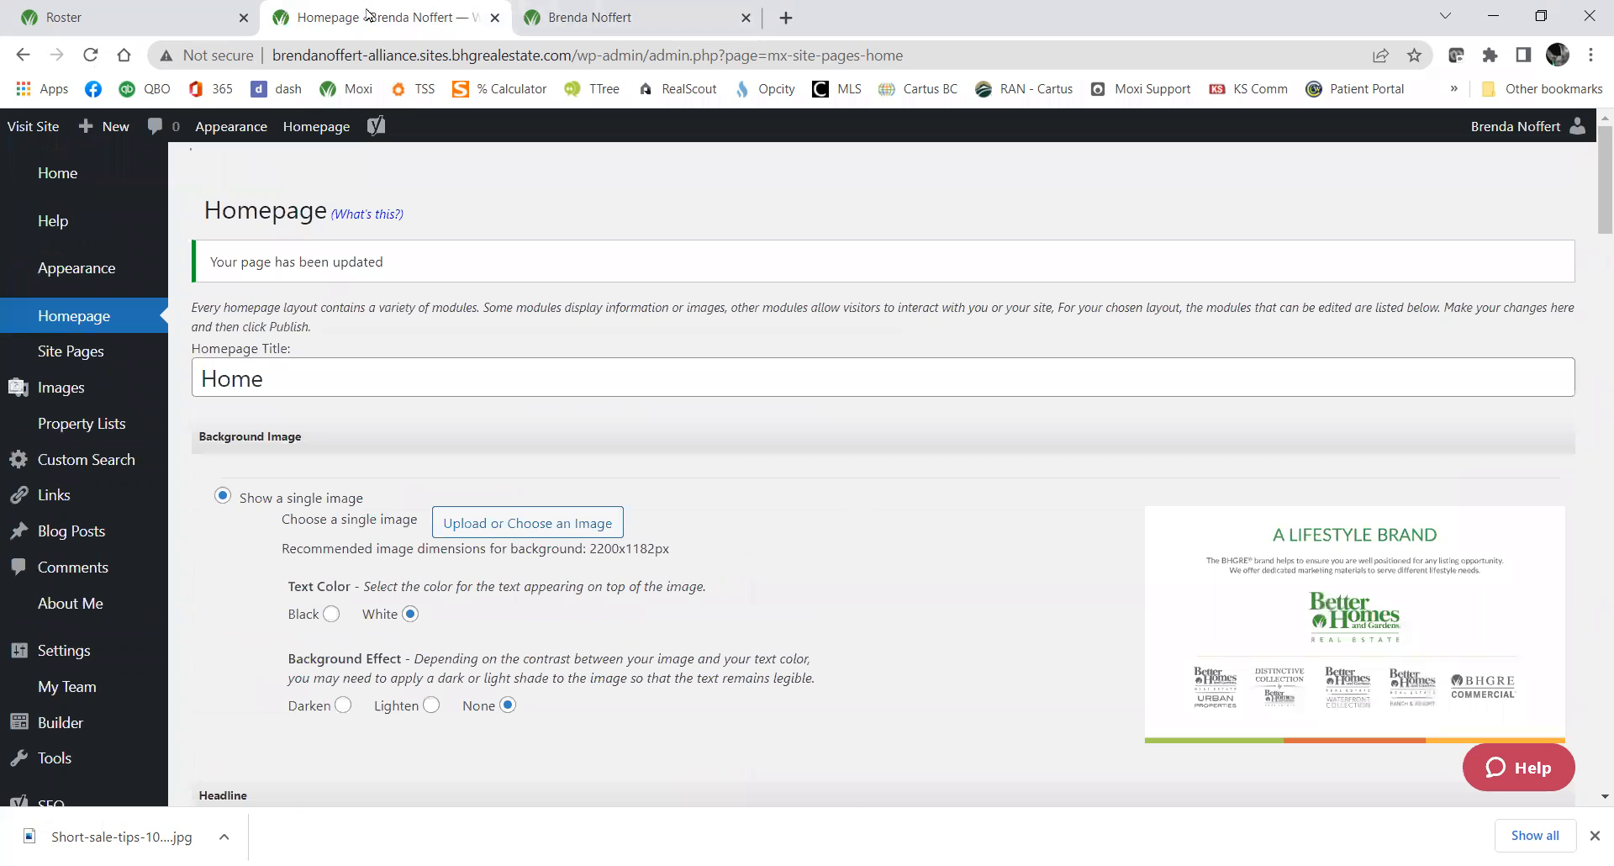
Set the homepage background image's Text Color to Black and publish the change.
{"action": "scroll", "coordinate": [439, 458], "scroll_direction": "down", "scroll_amount": 1}
{"action": "scroll", "coordinate": [439, 458], "scroll_direction": "down", "scroll_amount": 2}
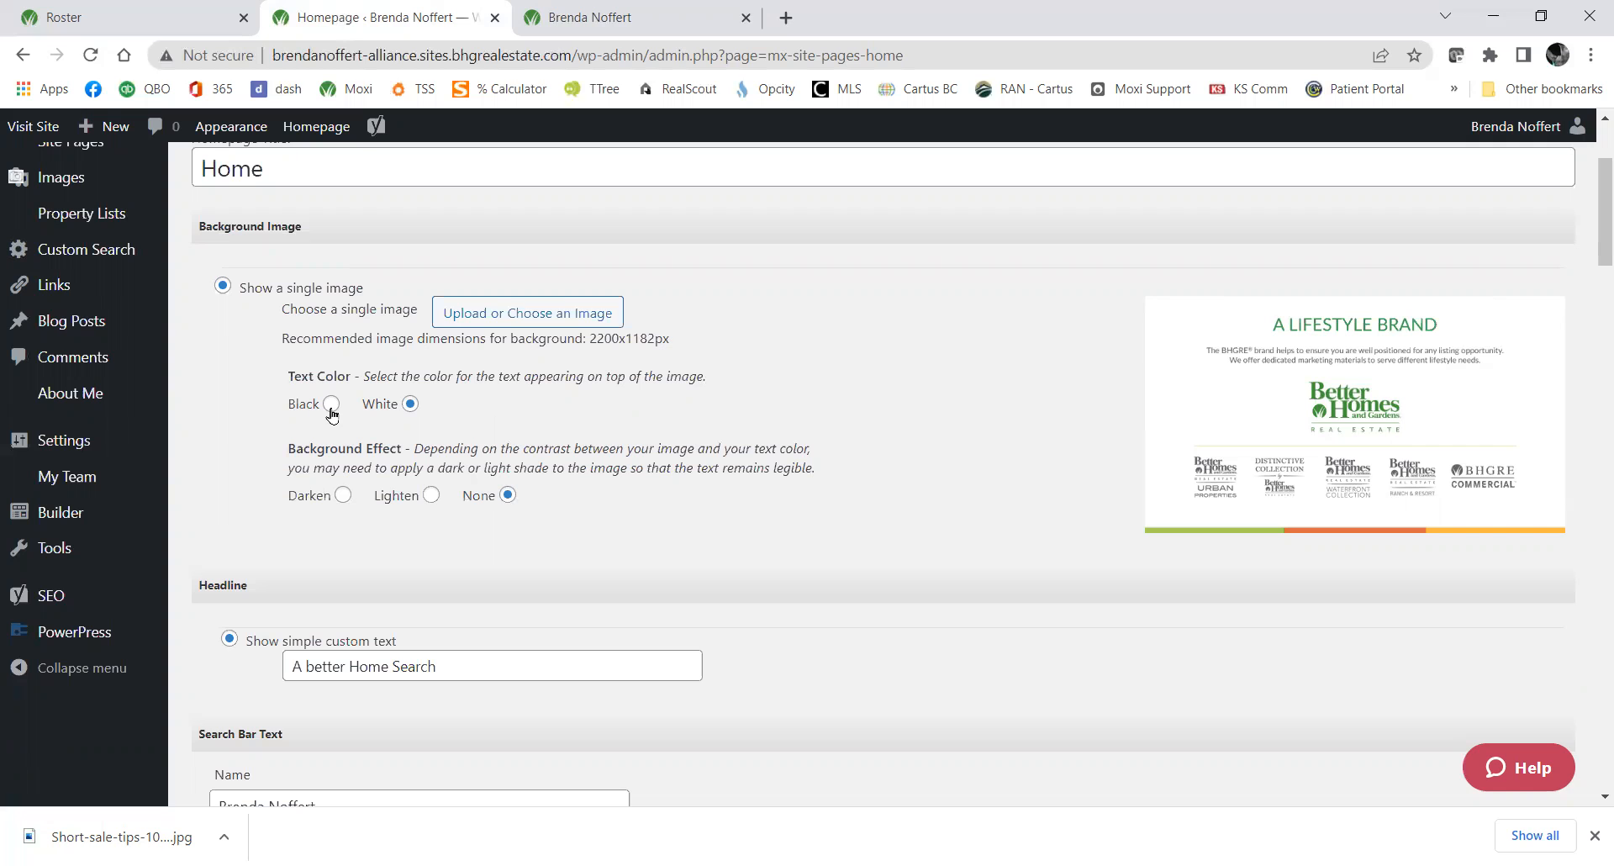
{"action": "left_click", "coordinate": [331, 404]}
{"action": "scroll", "coordinate": [504, 403], "scroll_direction": "down", "scroll_amount": 10}
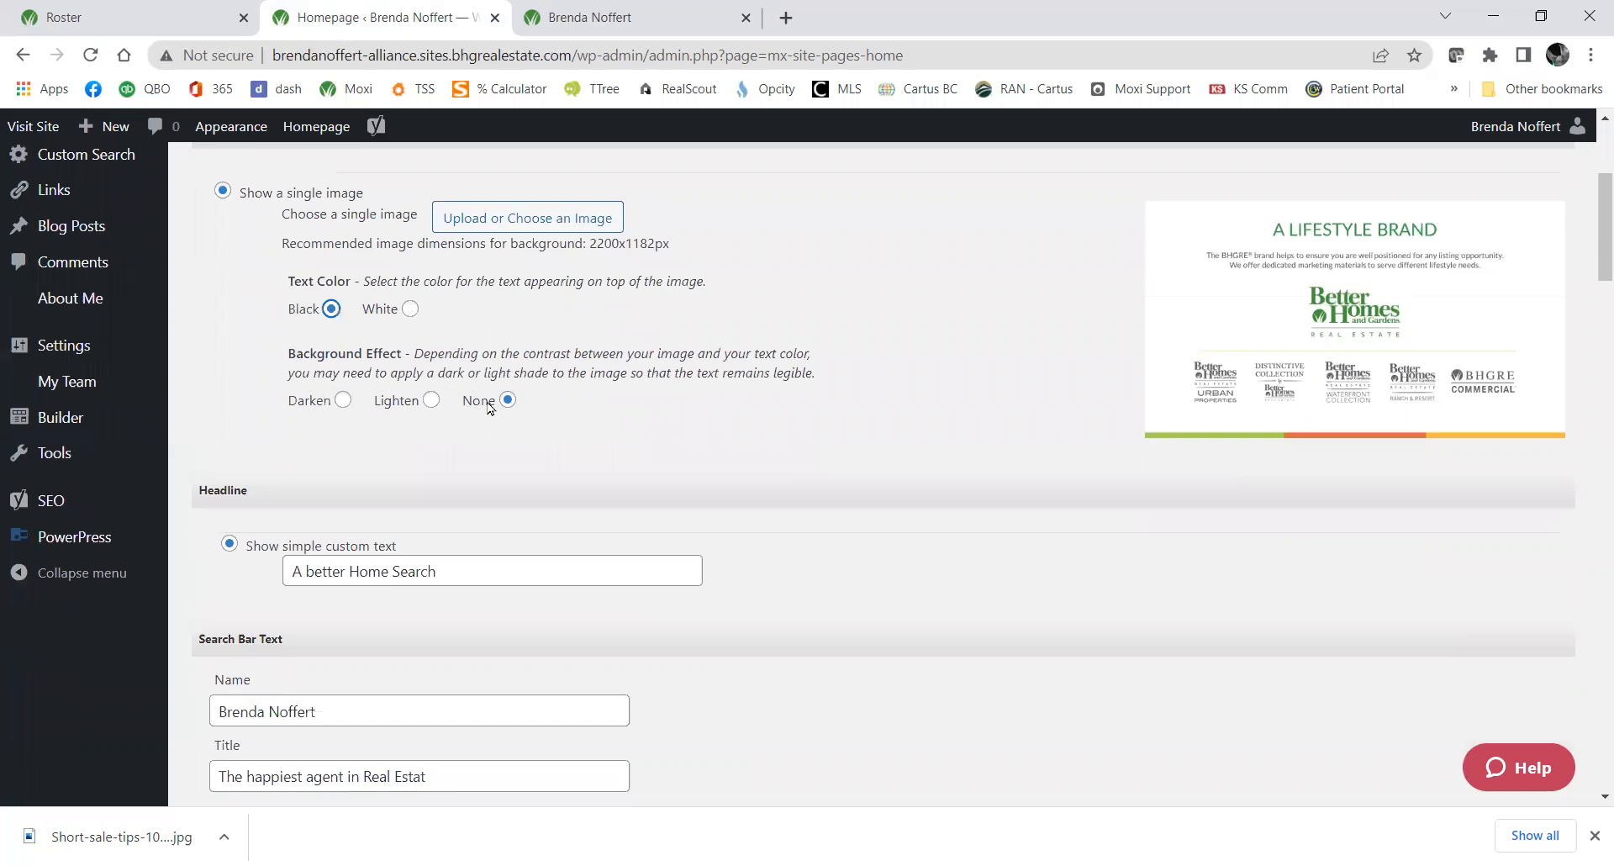
{"action": "scroll", "coordinate": [504, 449], "scroll_direction": "down", "scroll_amount": 15}
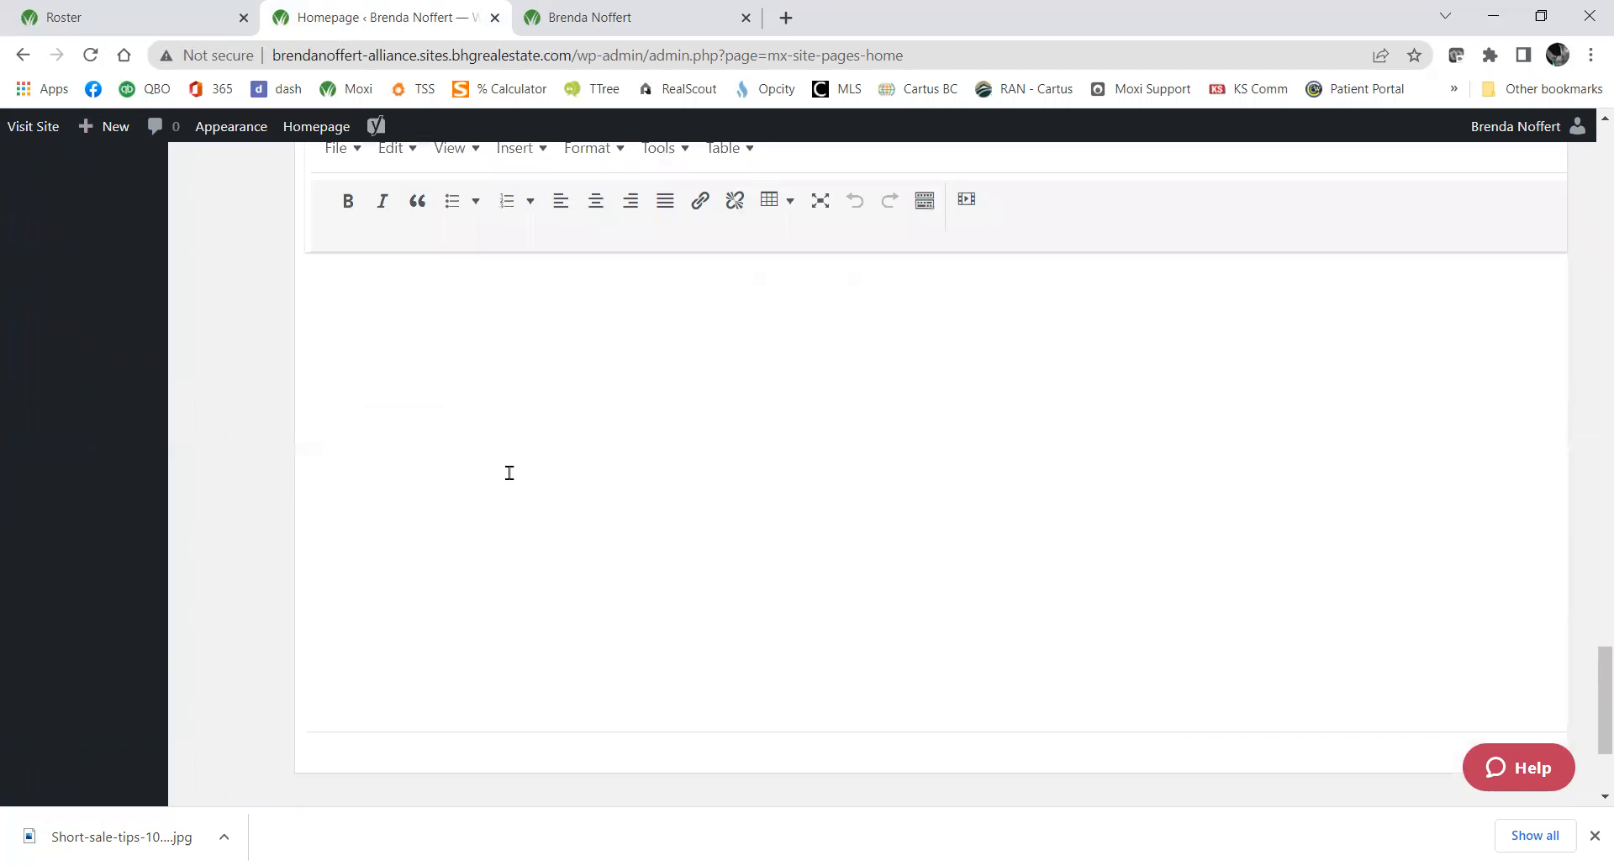
{"action": "left_click", "coordinate": [215, 701]}
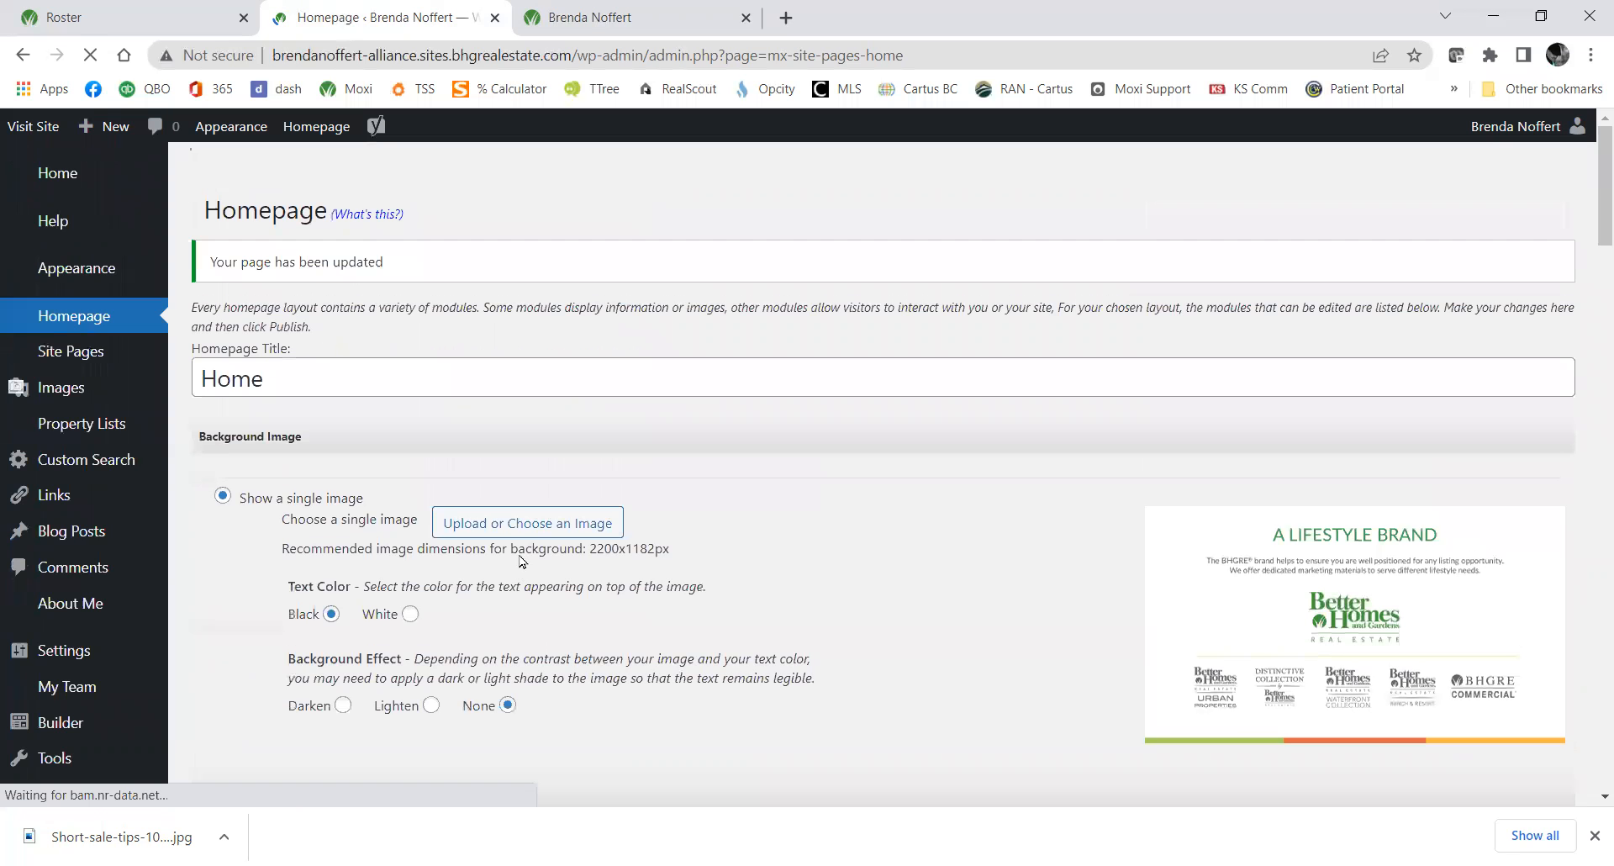
Reload the live site to check the headline and search text color, and return to the homepage editor.
{"action": "left_click", "coordinate": [597, 16]}
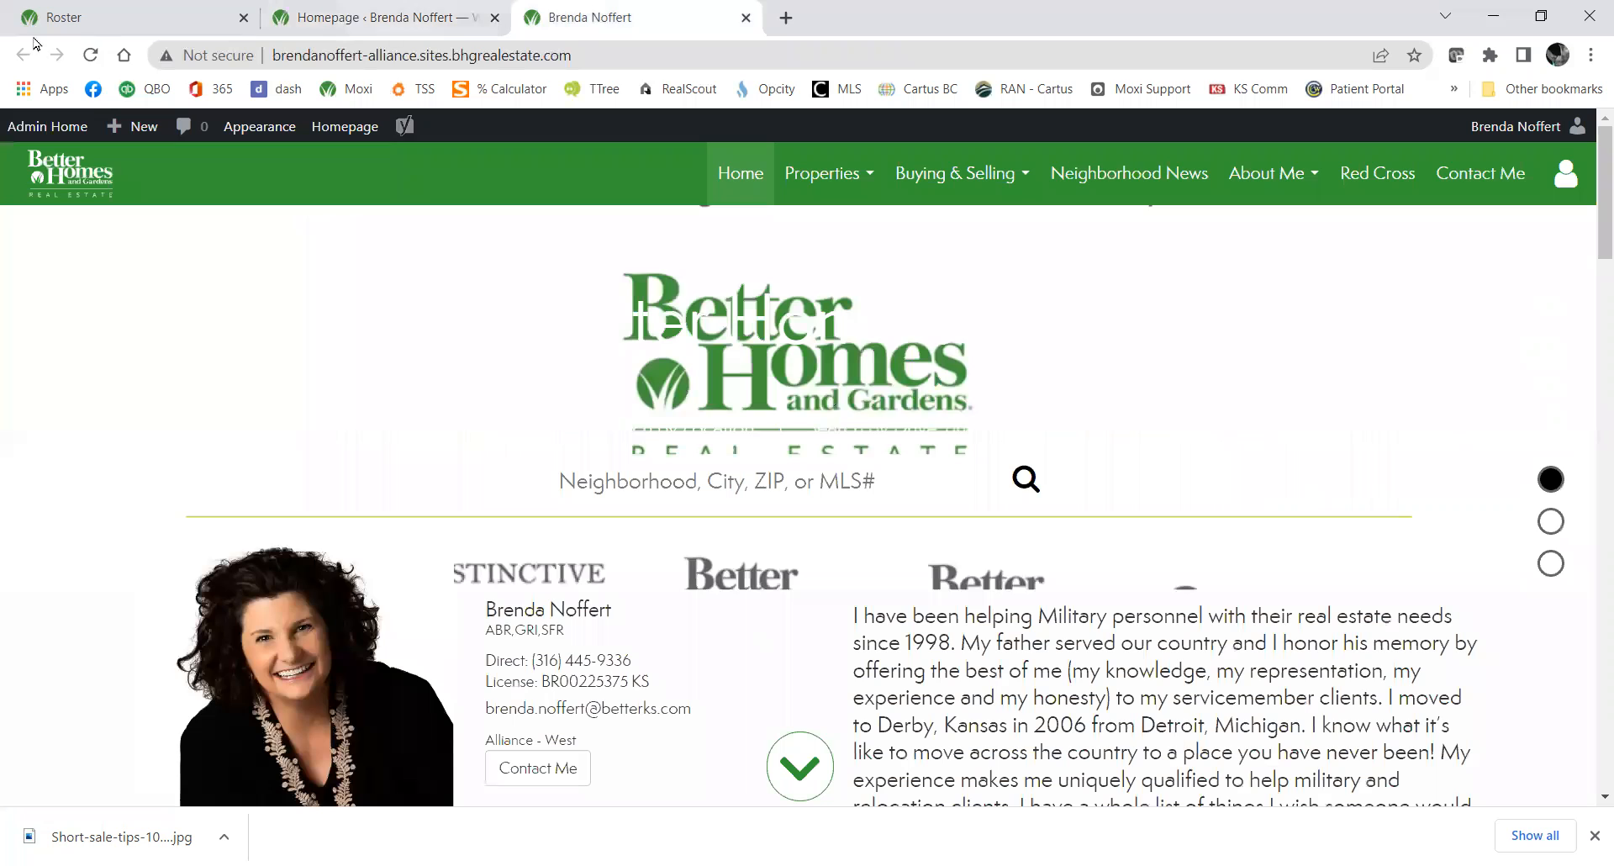
{"action": "left_click", "coordinate": [90, 55]}
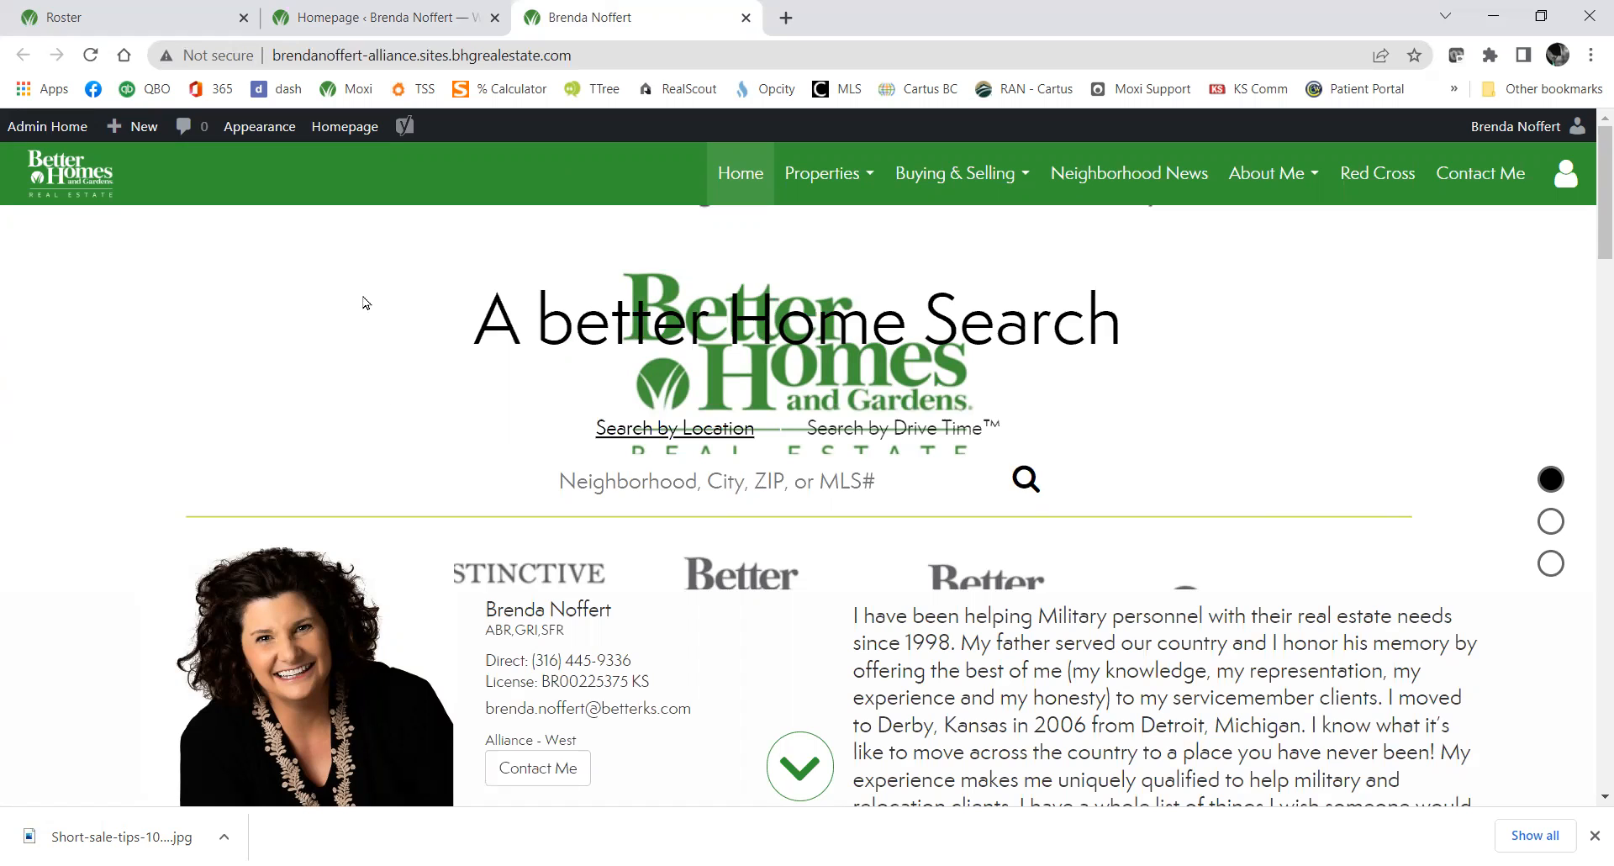
{"action": "left_click", "coordinate": [337, 23]}
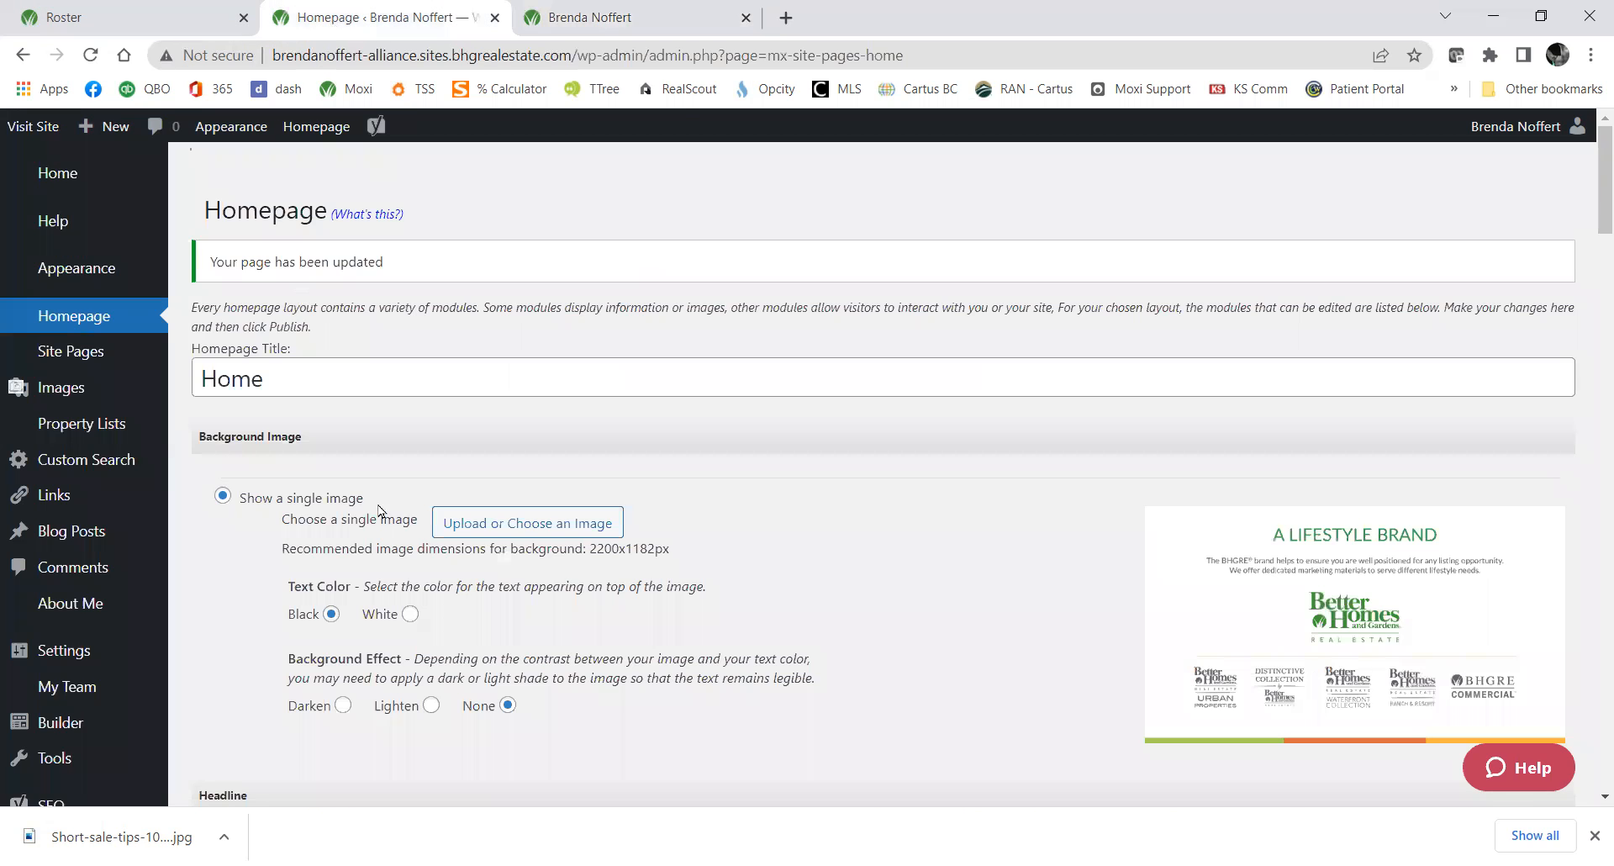
Review the remaining homepage settings, from the headline, search bar text and profile through the content modules to Mortgage Rate Settings.
{"action": "scroll", "coordinate": [250, 603], "scroll_direction": "down", "scroll_amount": 5}
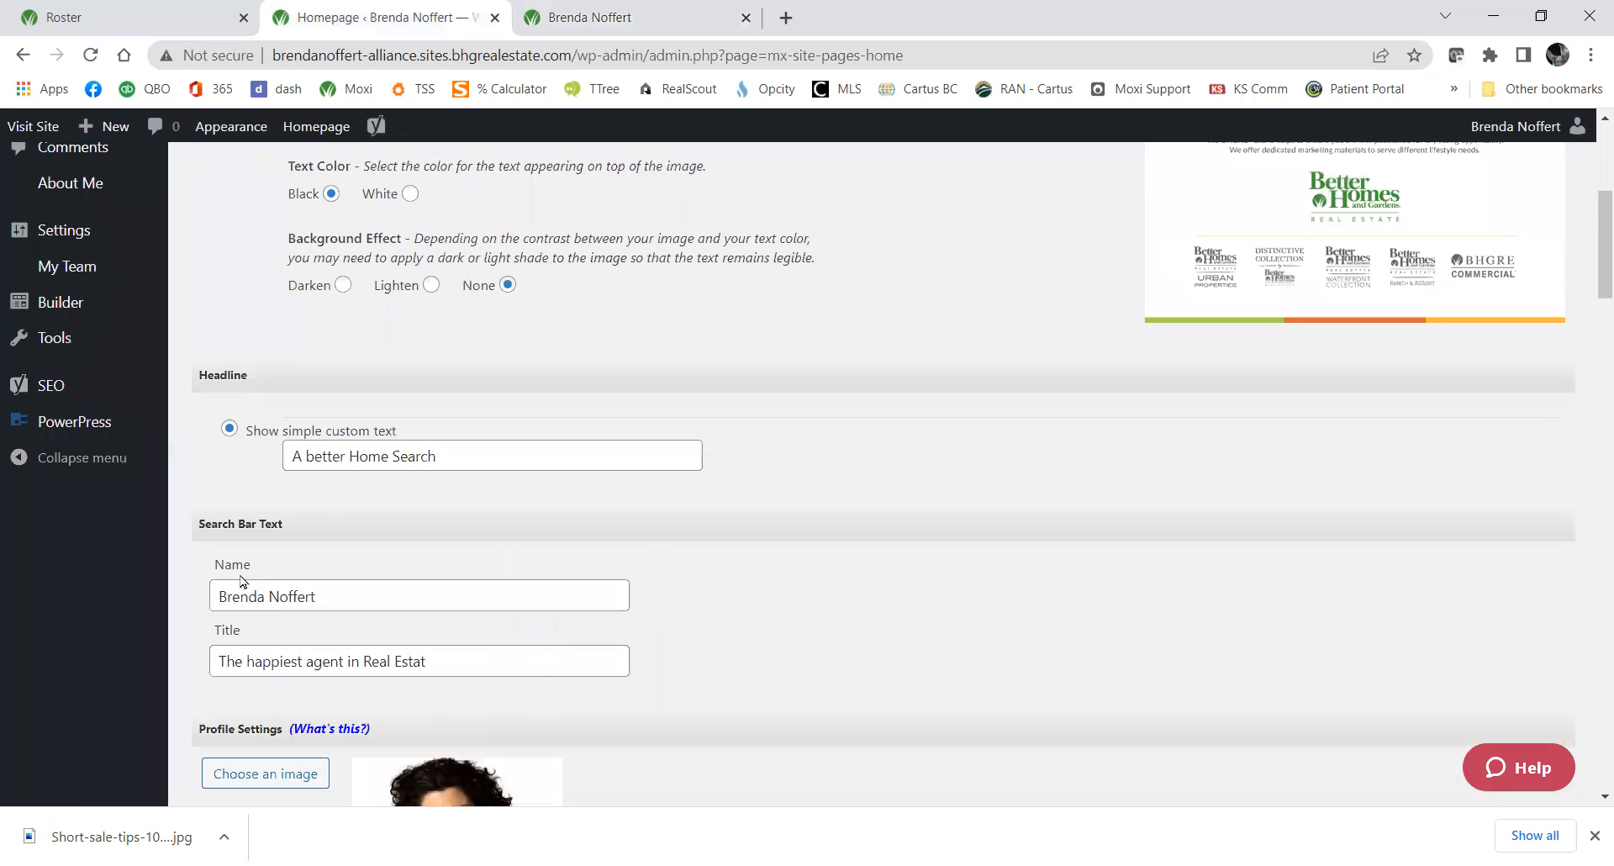
{"action": "scroll", "coordinate": [189, 622], "scroll_direction": "down", "scroll_amount": 12}
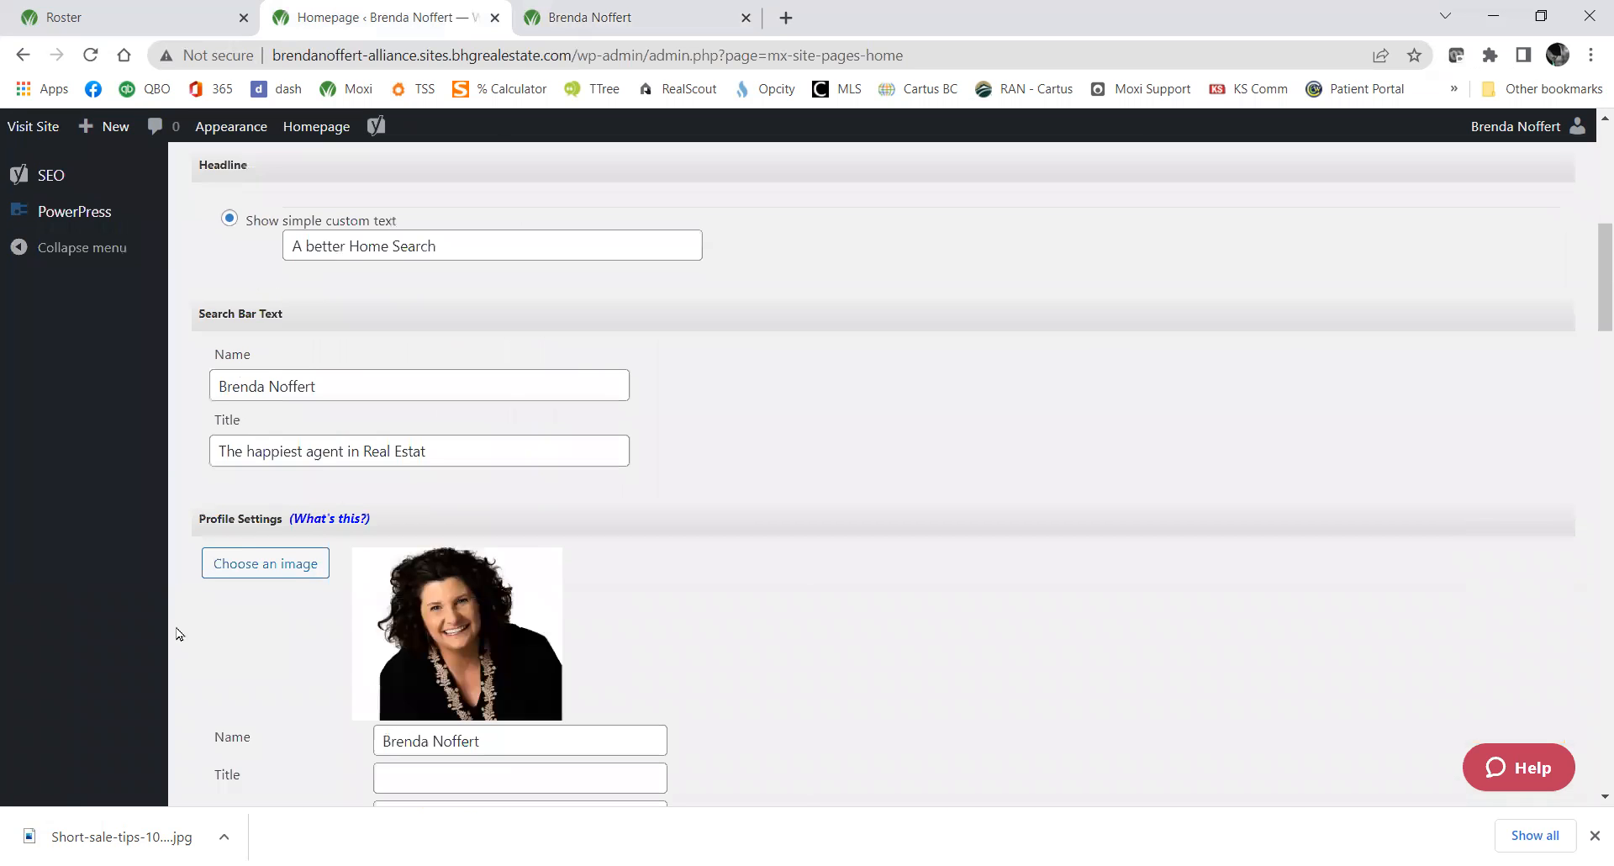
{"action": "scroll", "coordinate": [187, 631], "scroll_direction": "down", "scroll_amount": 10}
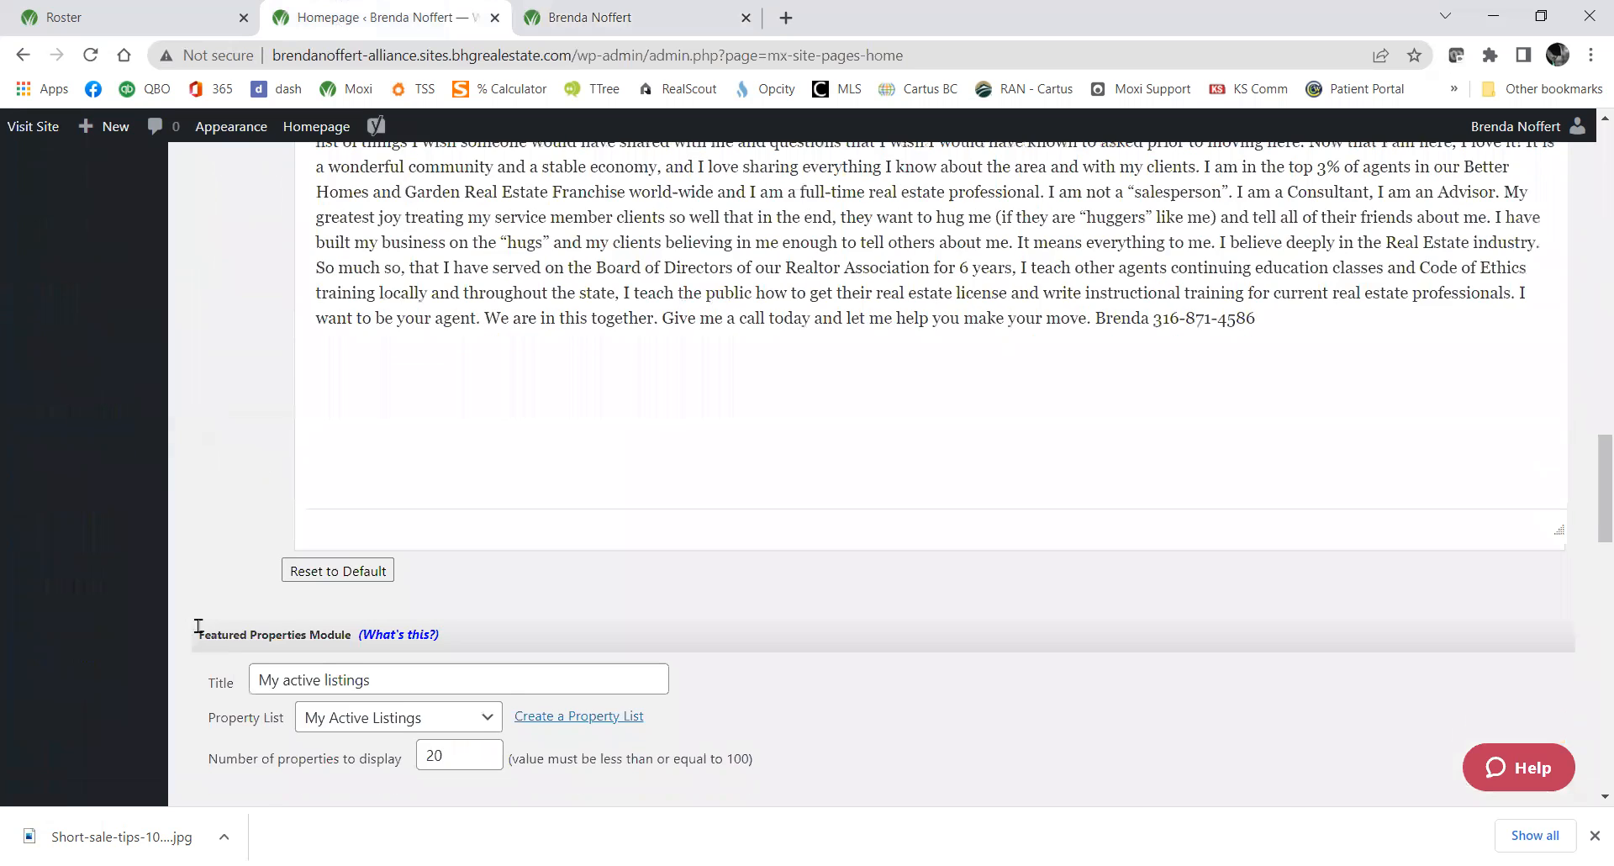
{"action": "scroll", "coordinate": [199, 634], "scroll_direction": "down", "scroll_amount": 5}
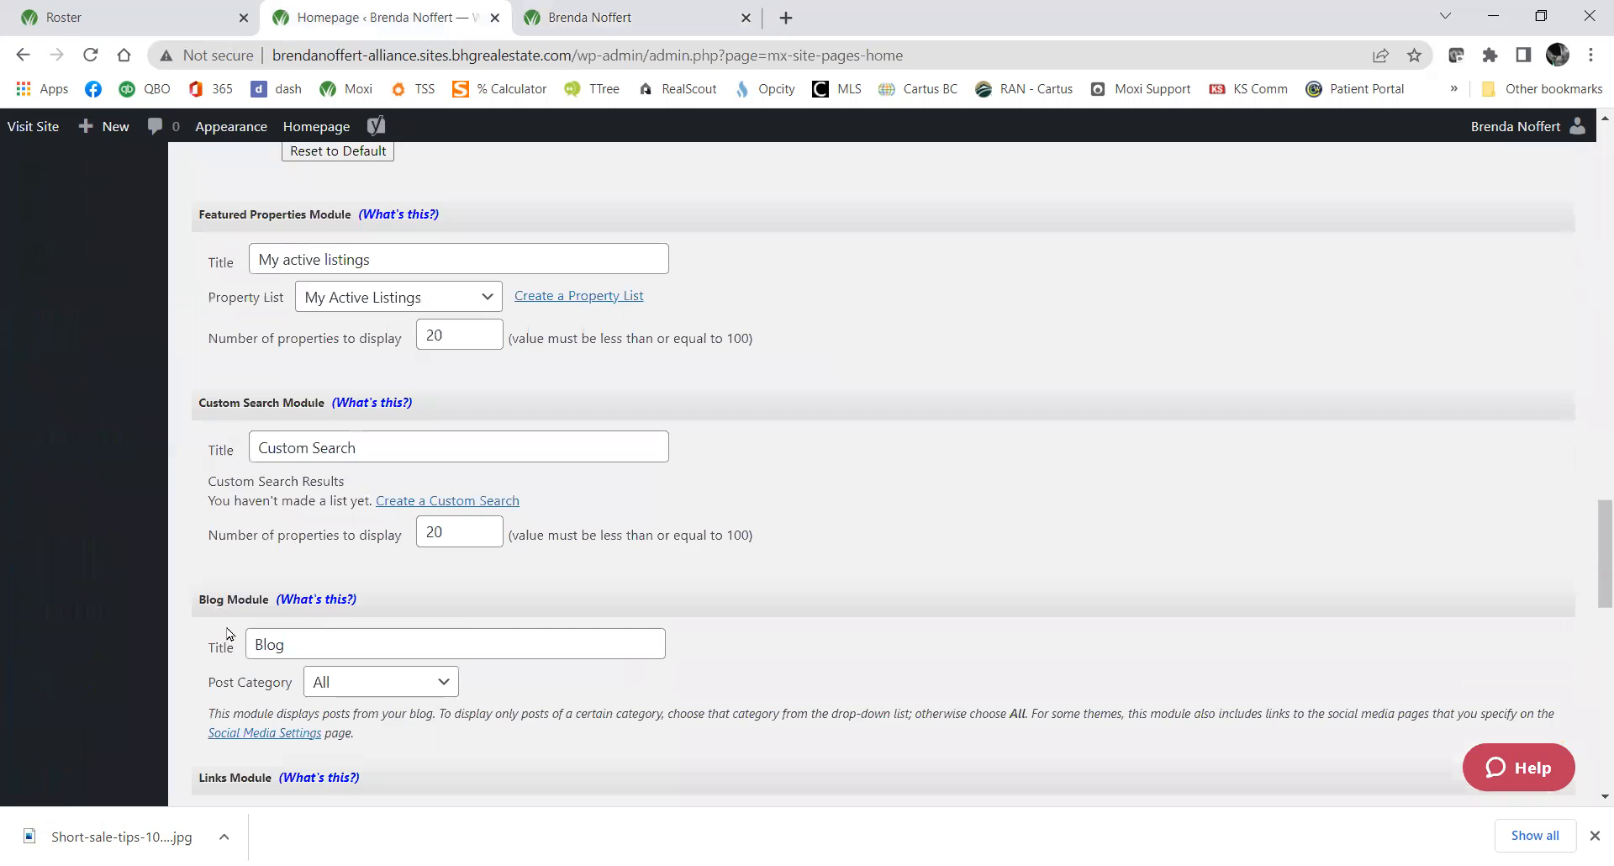
{"action": "scroll", "coordinate": [212, 666], "scroll_direction": "down", "scroll_amount": 4}
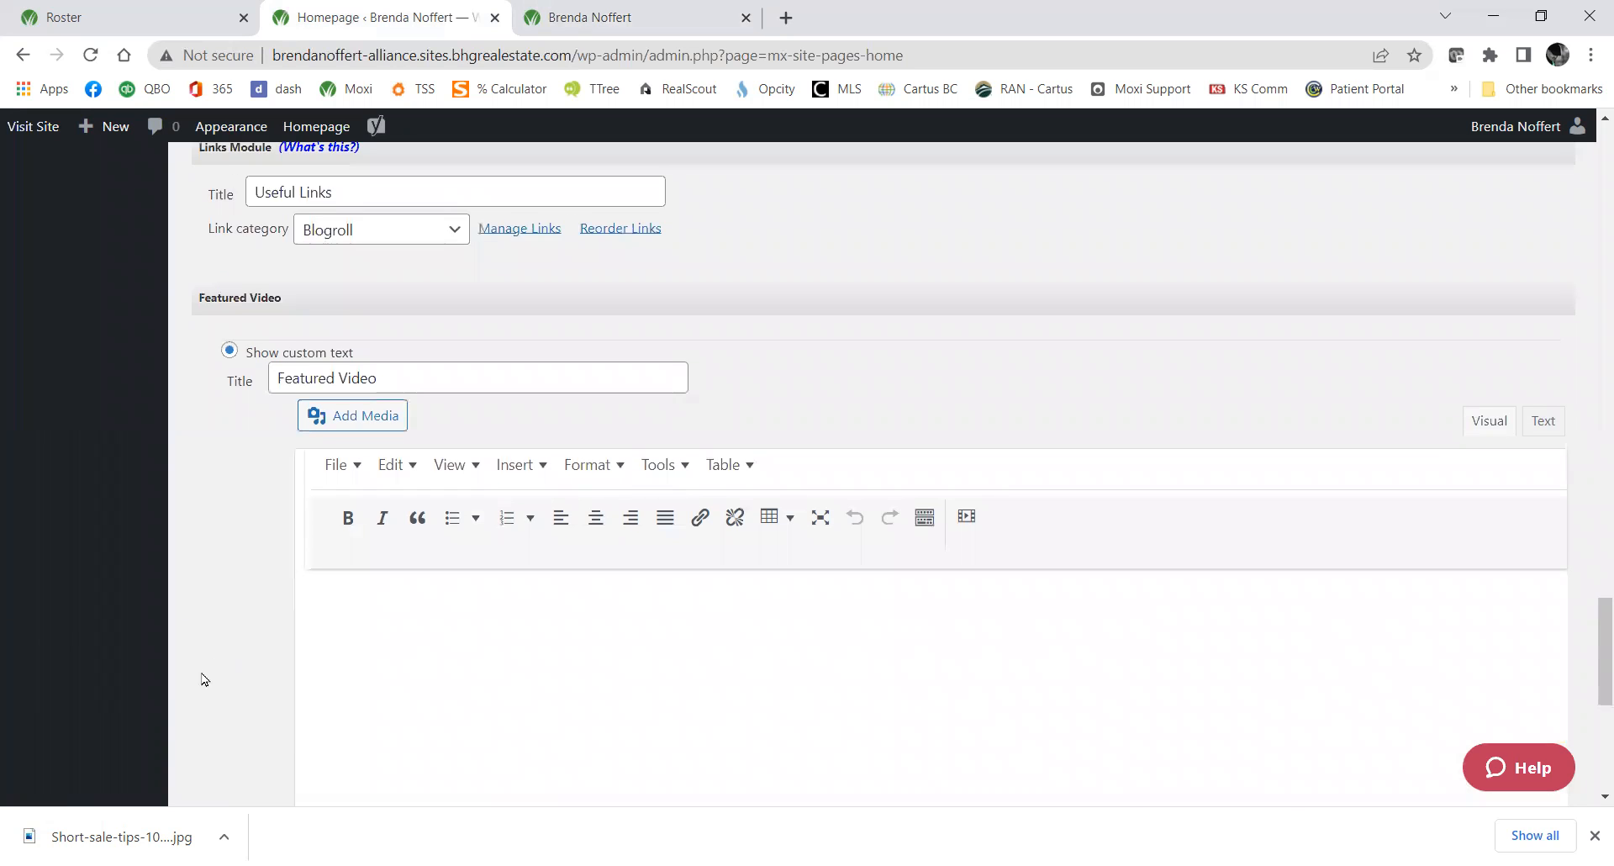
{"action": "scroll", "coordinate": [201, 674], "scroll_direction": "down", "scroll_amount": 1}
{"action": "scroll", "coordinate": [389, 580], "scroll_direction": "down", "scroll_amount": 5}
{"action": "scroll", "coordinate": [278, 633], "scroll_direction": "down", "scroll_amount": 2}
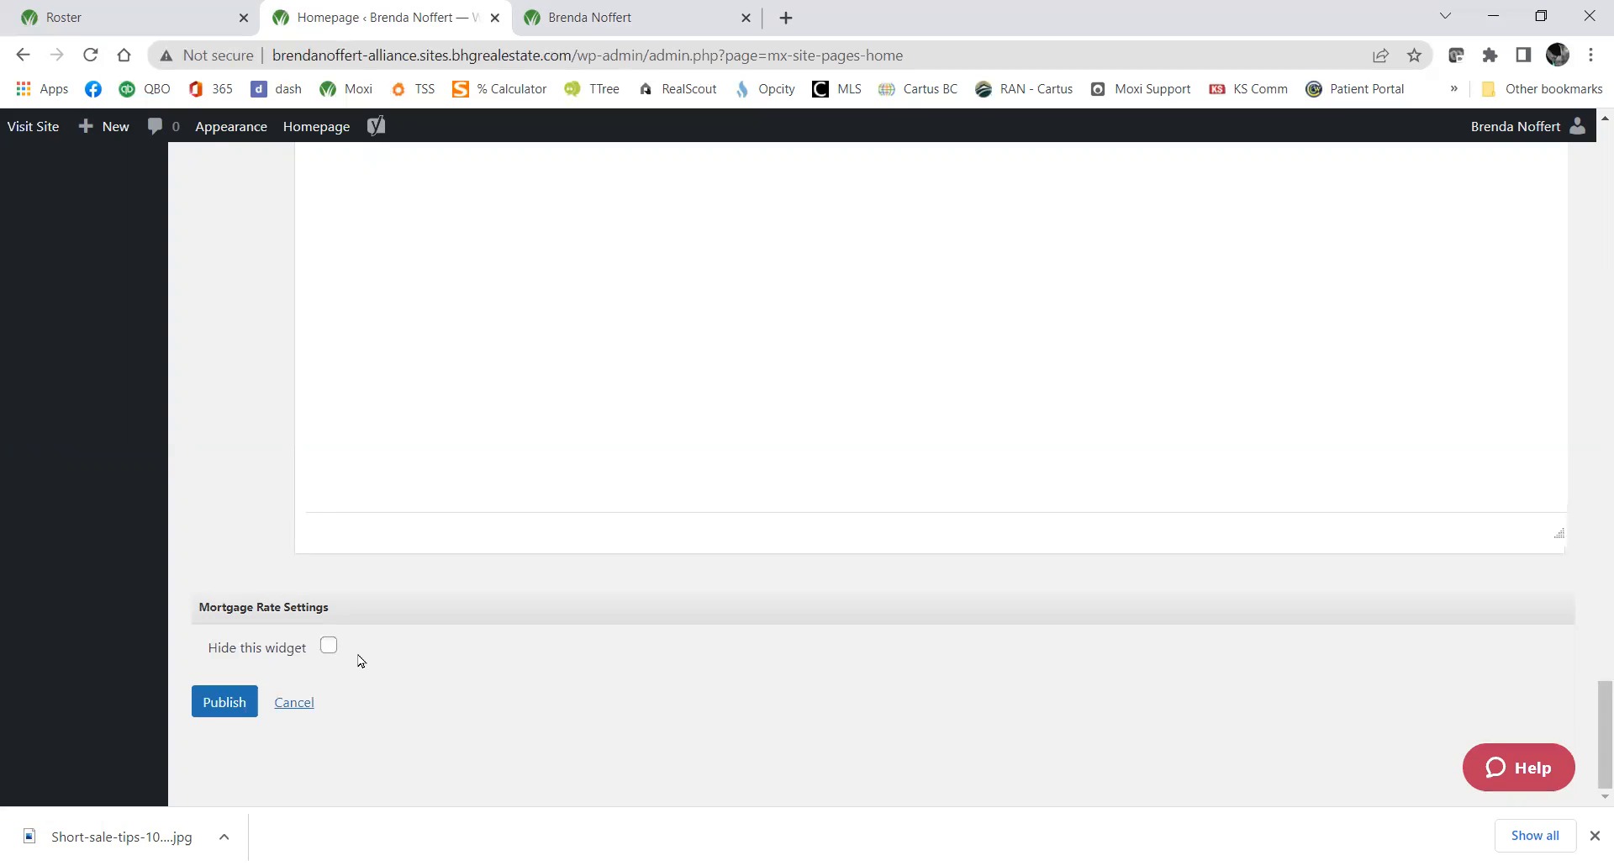
{"action": "scroll", "coordinate": [360, 659], "scroll_direction": "up", "scroll_amount": 15}
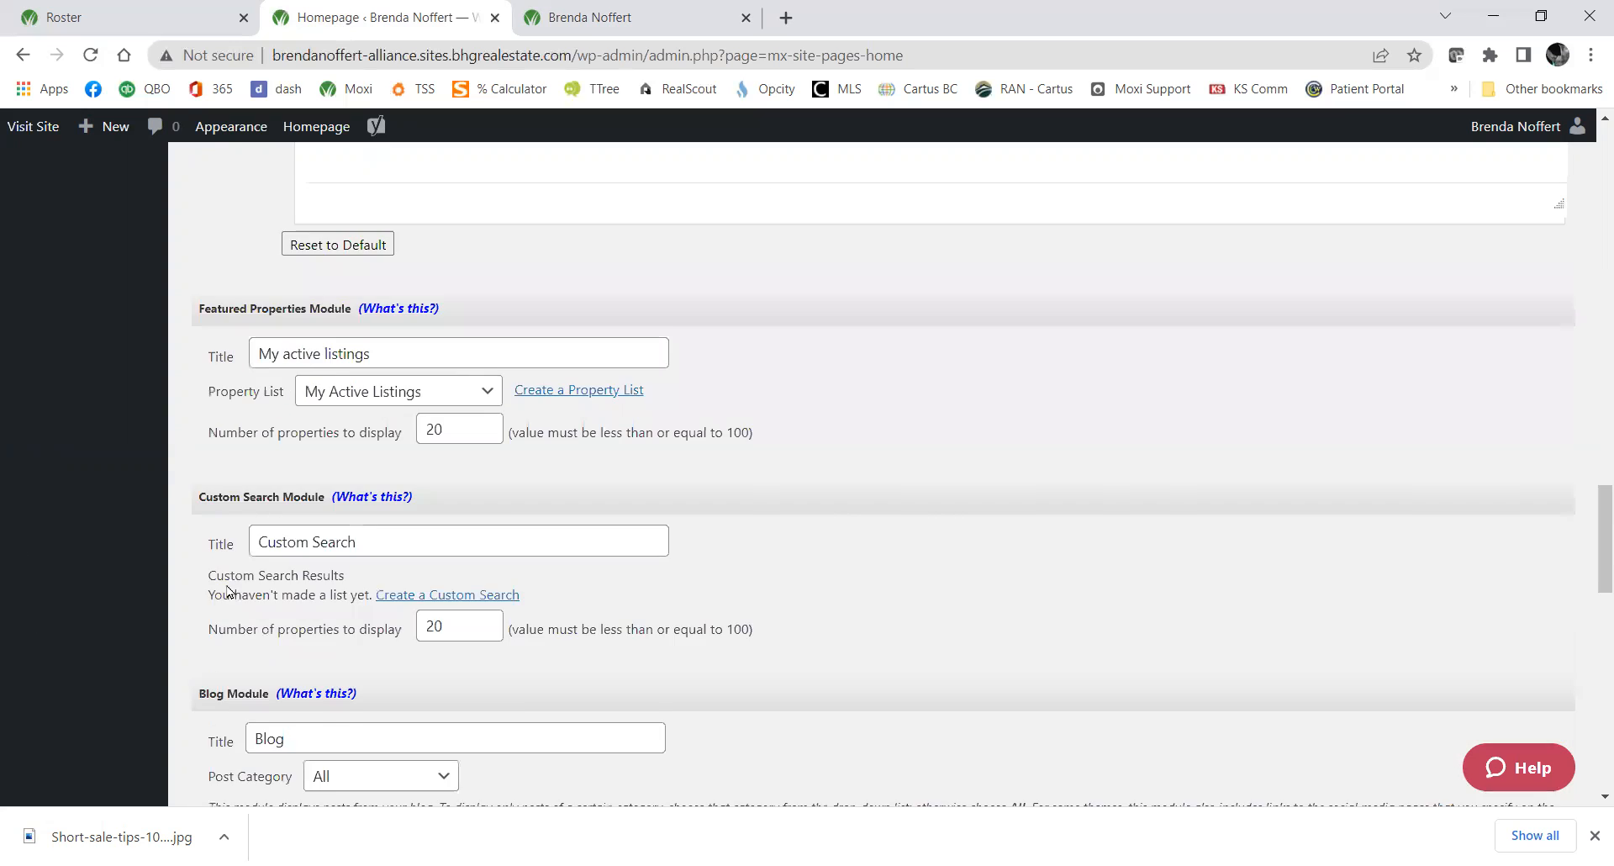
{"action": "scroll", "coordinate": [229, 591], "scroll_direction": "up", "scroll_amount": 20}
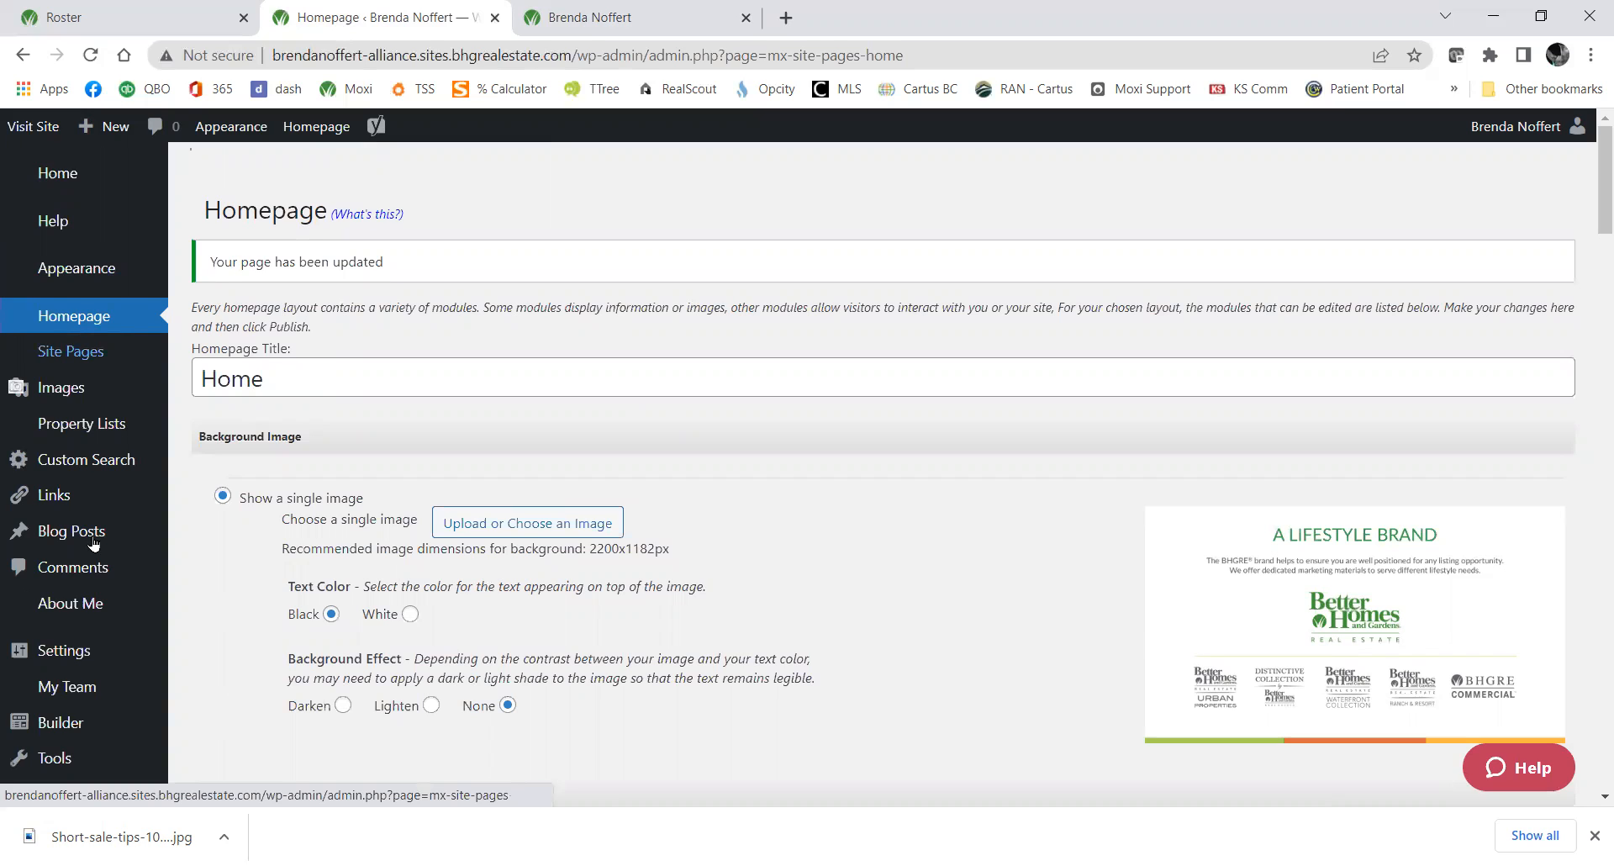
Reopen the homepage editor and go to the admin tool's Home page to view its list of common tasks.
{"action": "left_click", "coordinate": [93, 315]}
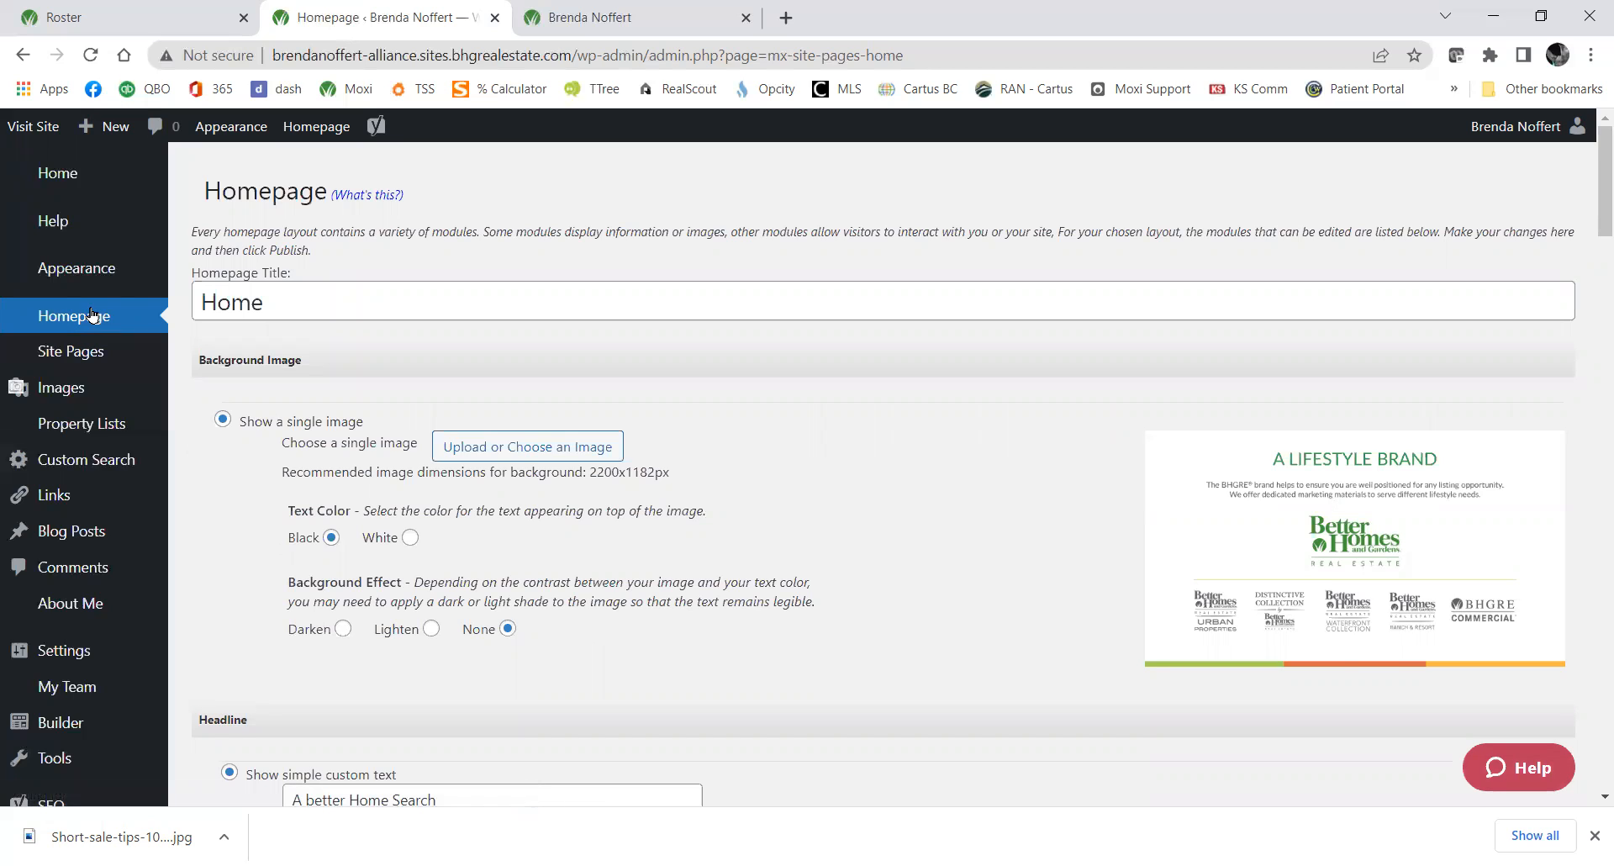
{"action": "left_click", "coordinate": [63, 179]}
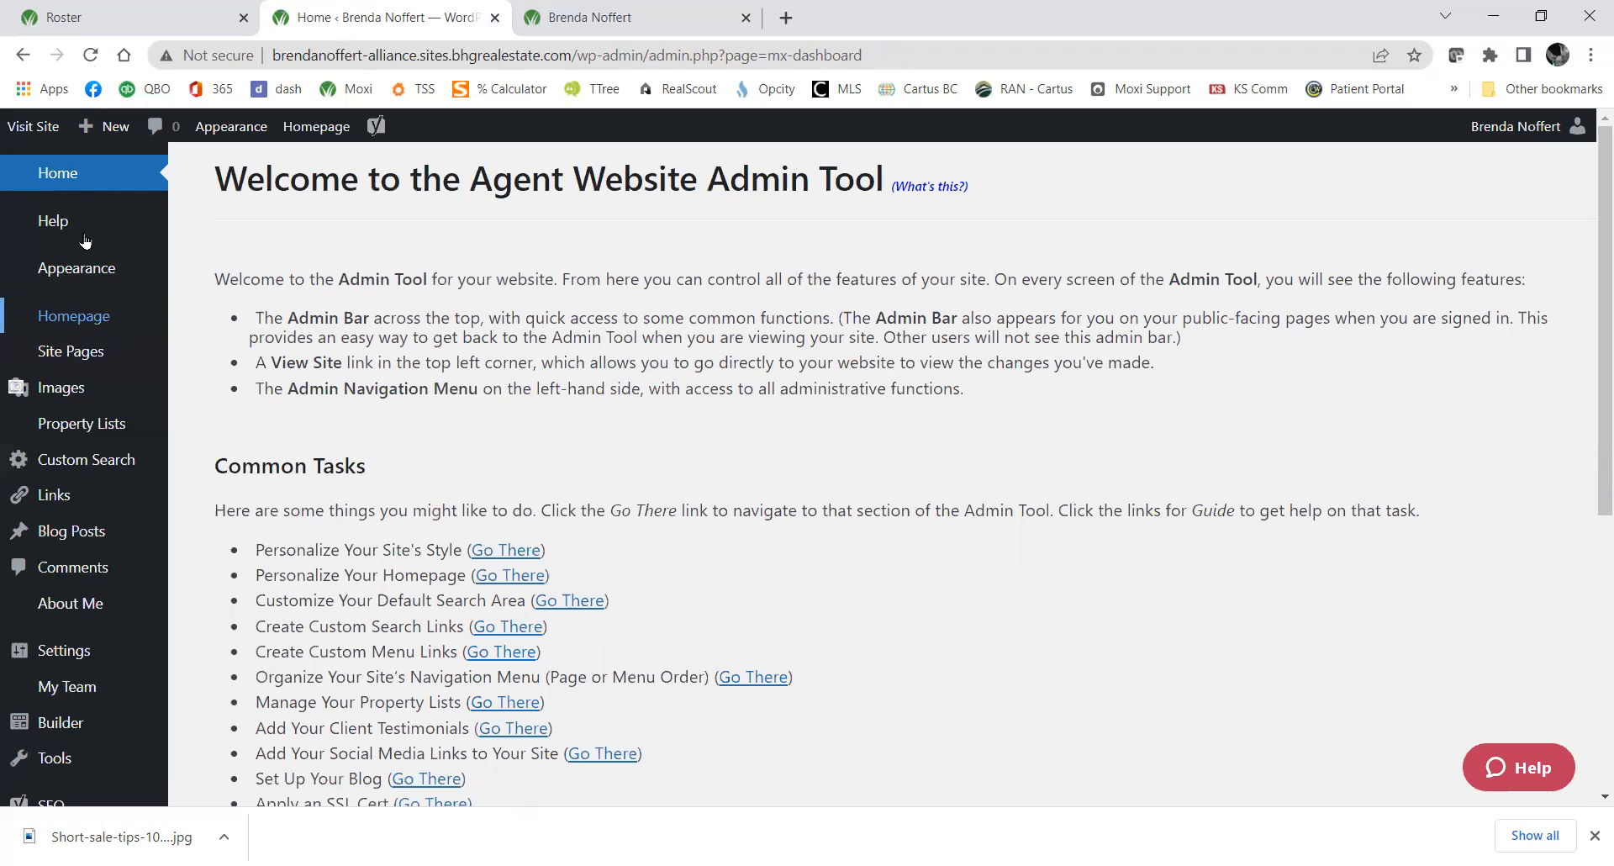
{"action": "mouse_move", "coordinate": [98, 271]}
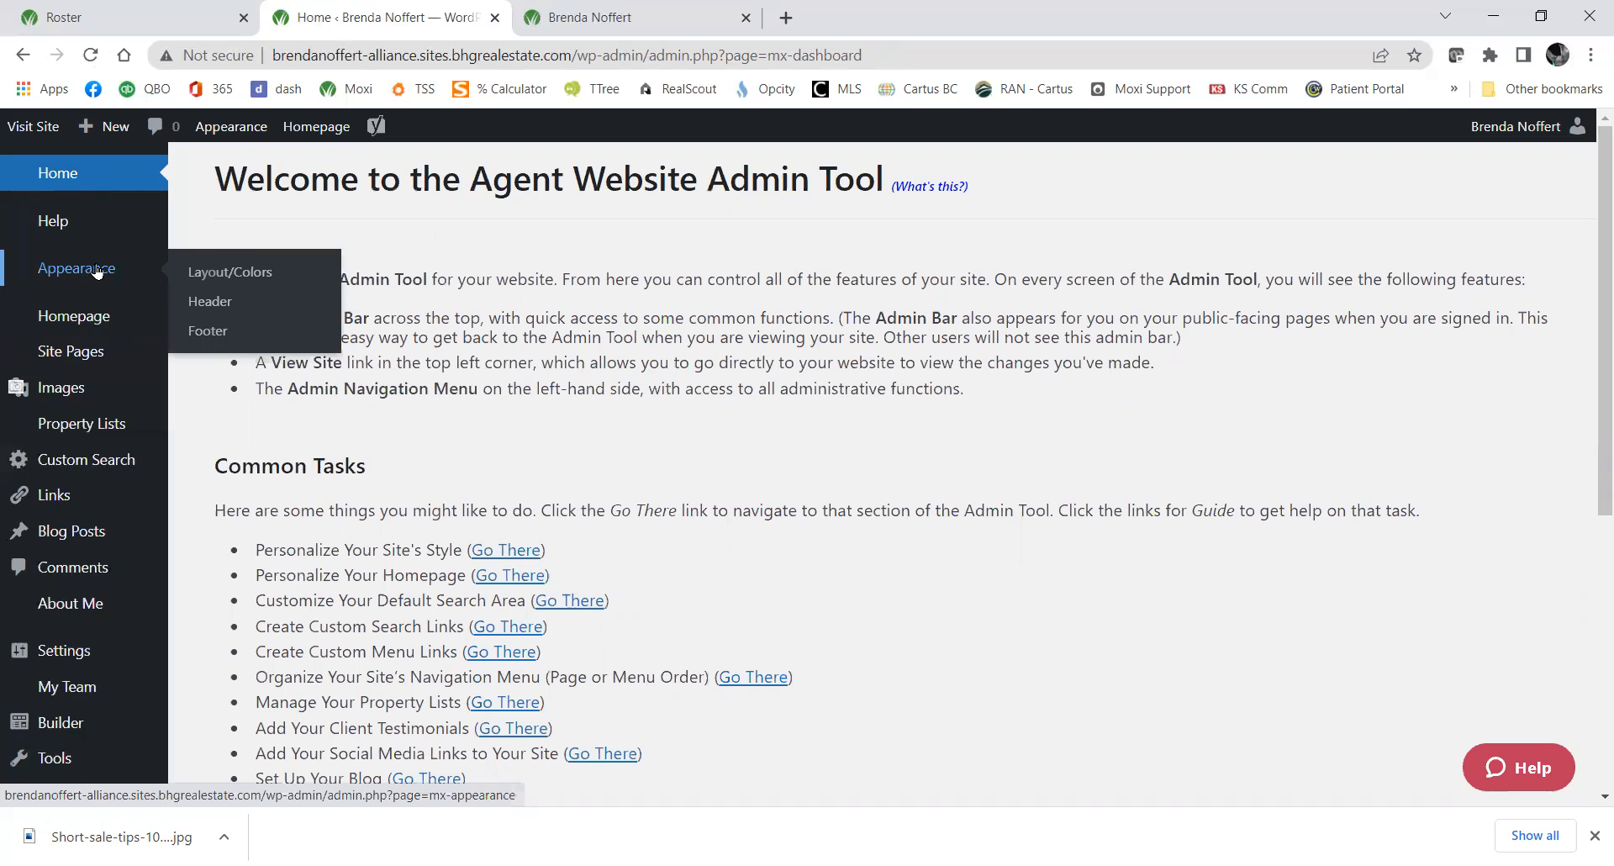
Open the company website betterks.com in place of the agent's live site.
{"action": "left_click", "coordinate": [655, 17]}
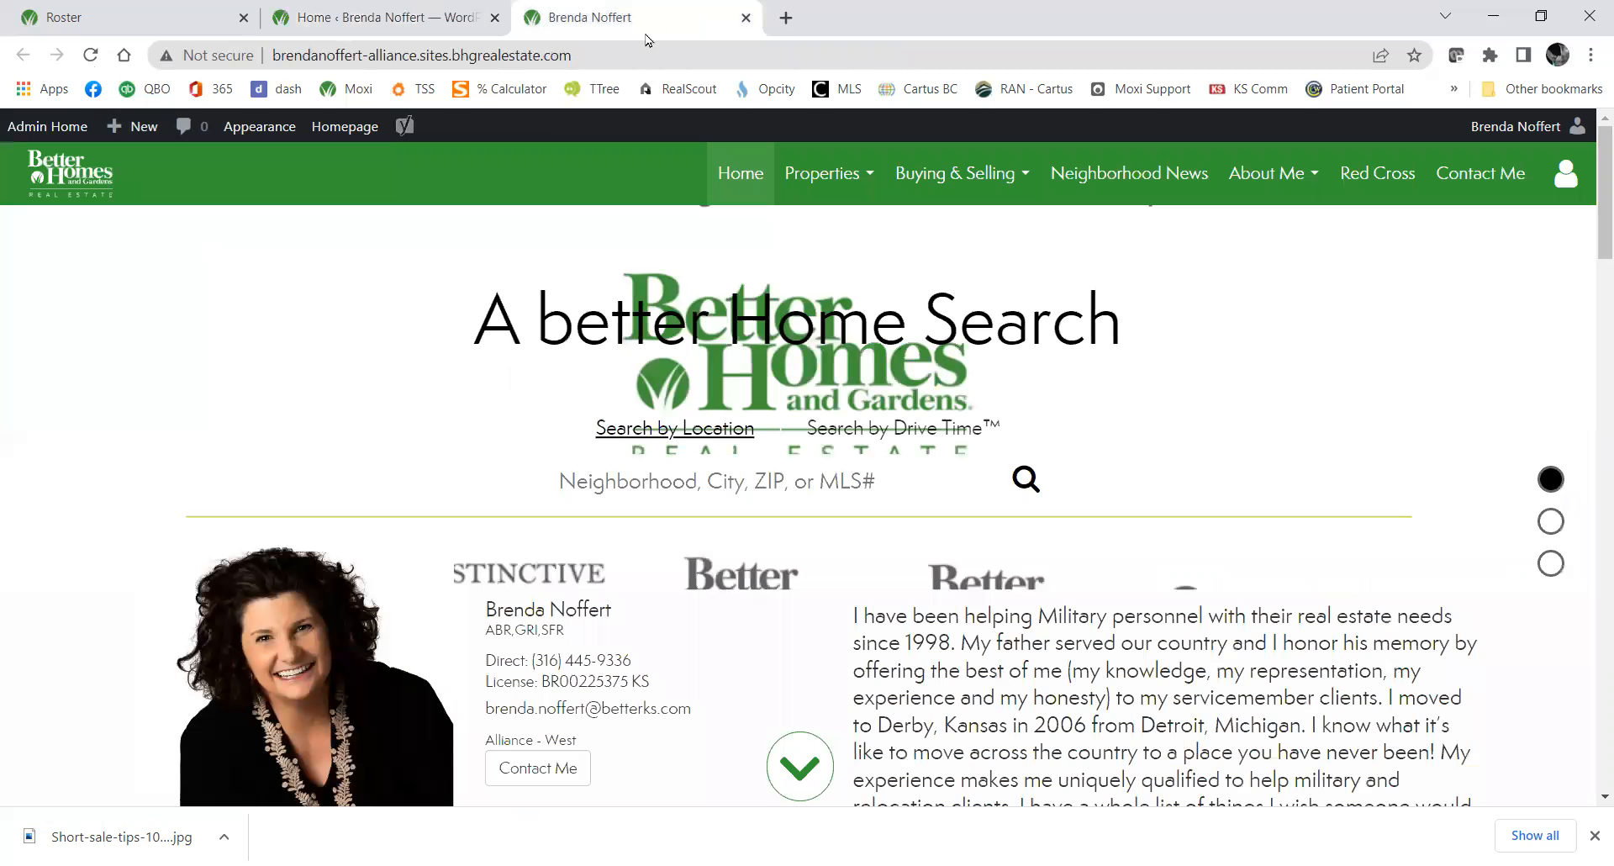
{"action": "left_click", "coordinate": [580, 57]}
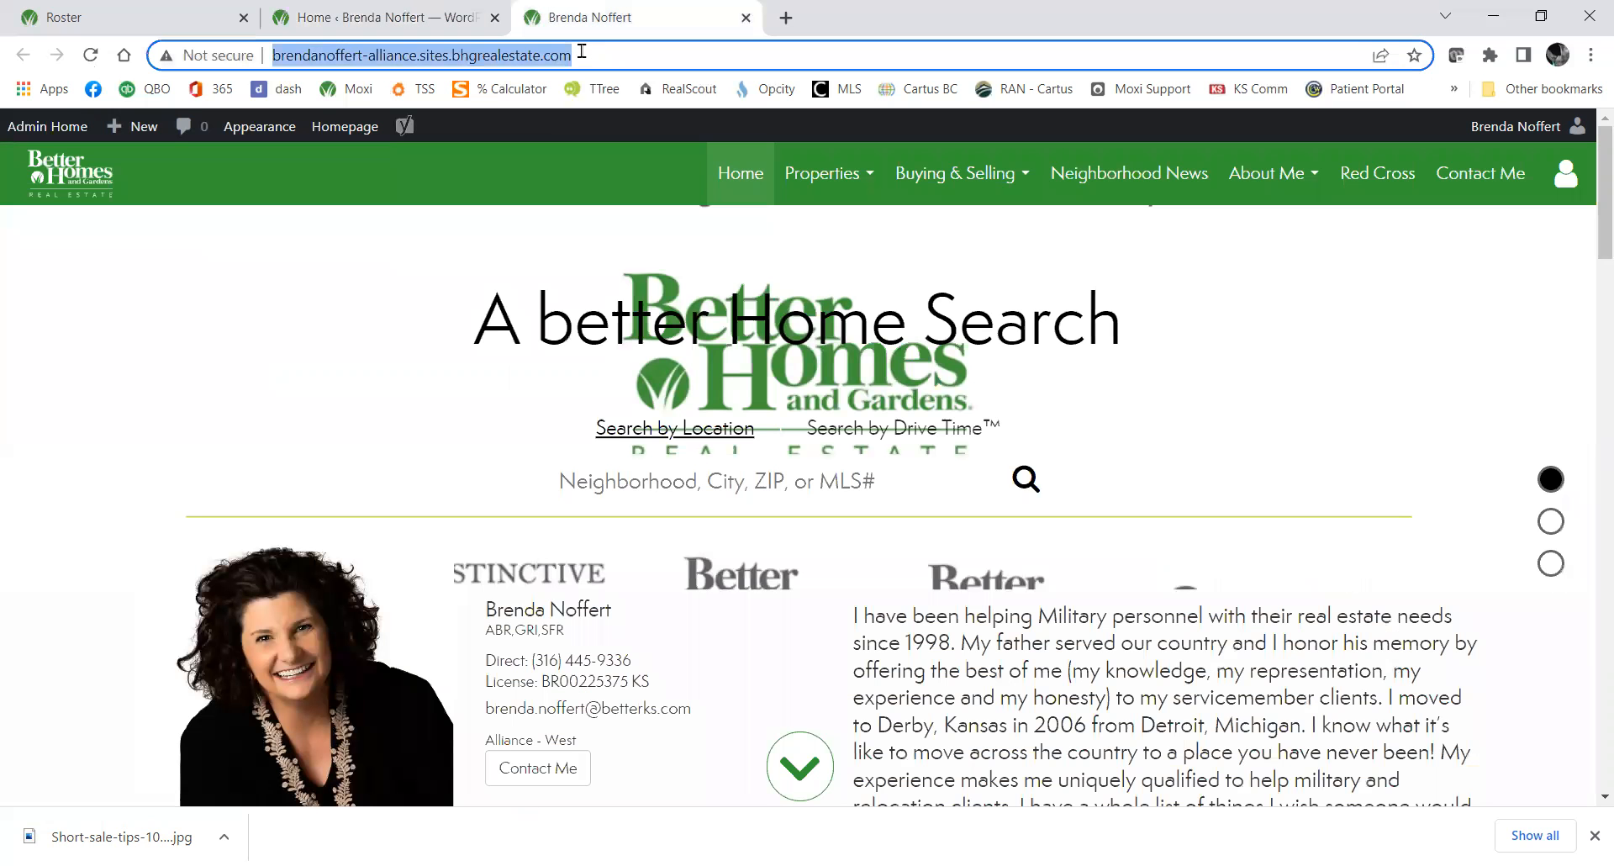
{"action": "type", "text": "etterks"}
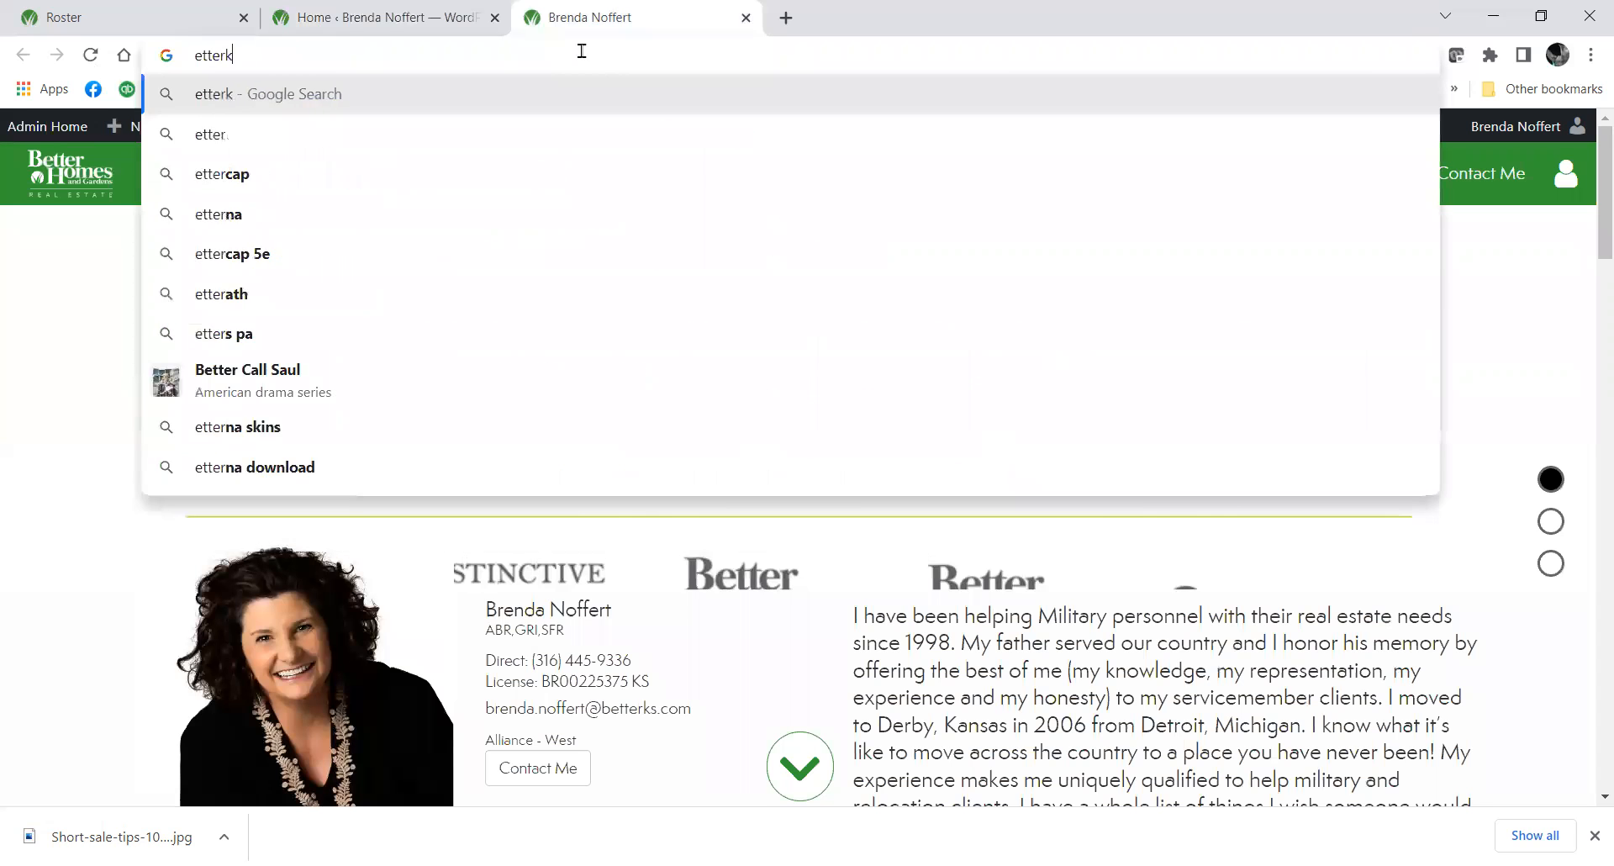
{"action": "key", "text": "BackSpace"}
{"action": "key", "text": "BackSpace"}
{"action": "key", "text": "BackSpace"}
{"action": "key", "text": "BackSpace"}
{"action": "key", "text": "BackSpace"}
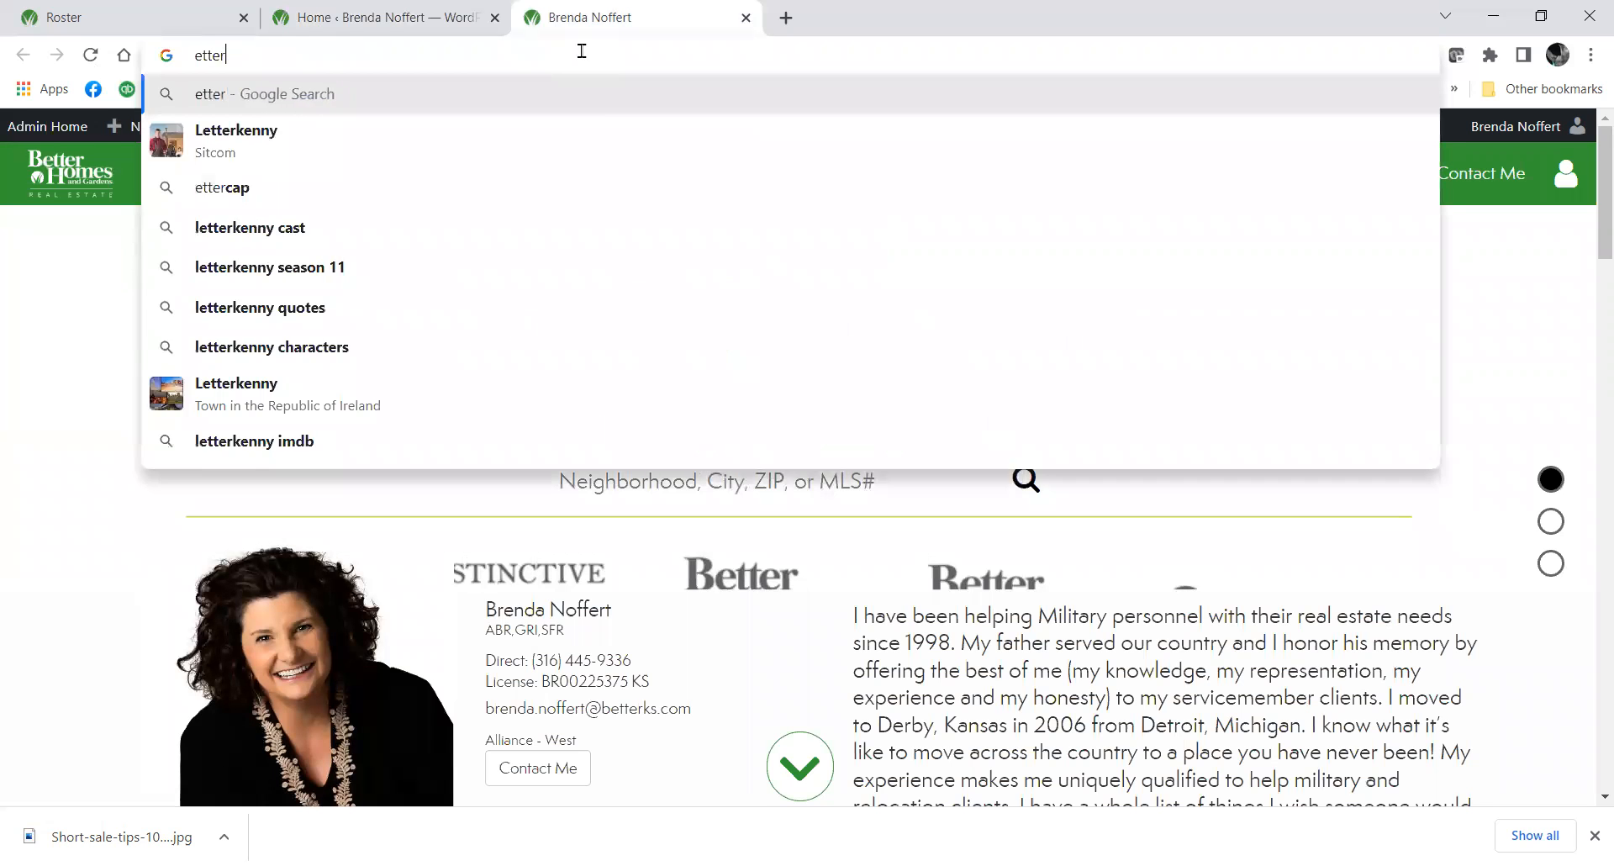
{"action": "key", "text": "BackSpace"}
{"action": "key", "text": "BackSpace"}
{"action": "type", "text": "b"}
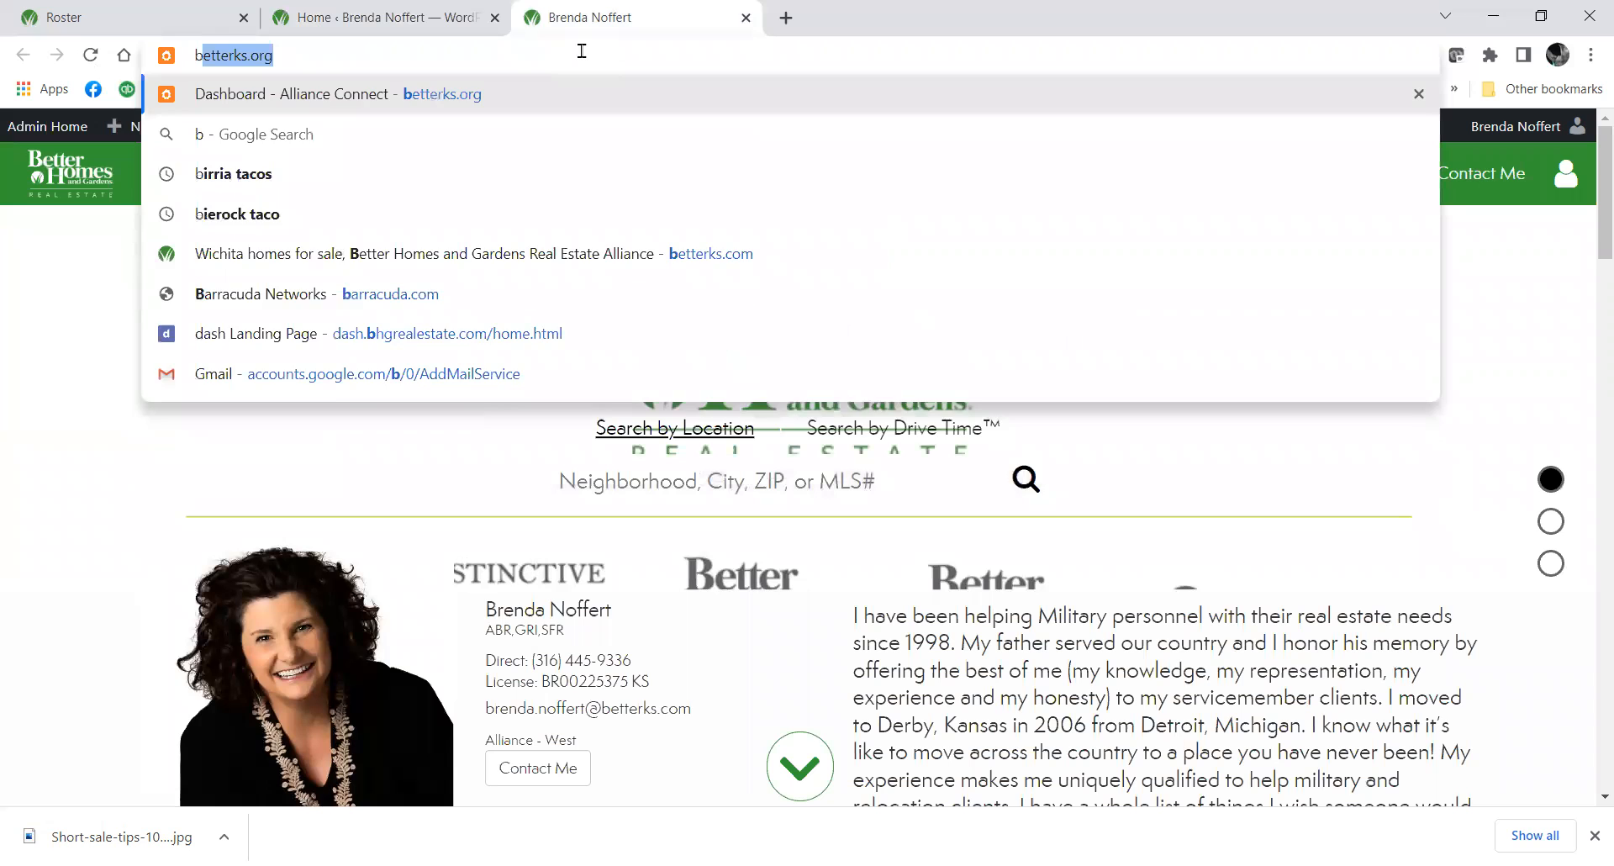
{"action": "type", "text": "etterks.com"}
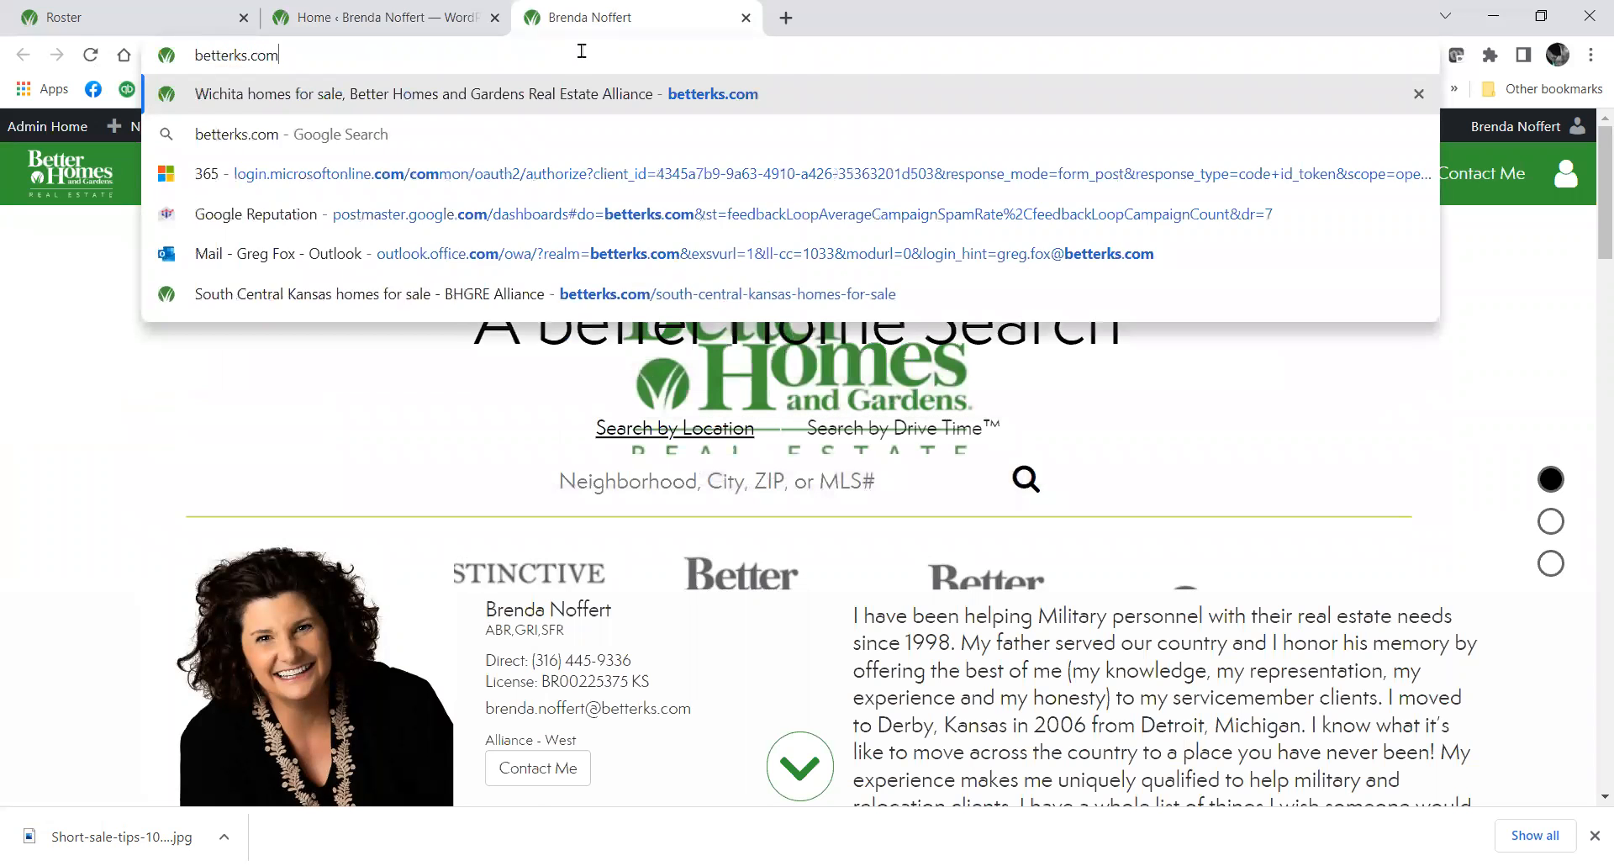
{"action": "key", "text": "Return"}
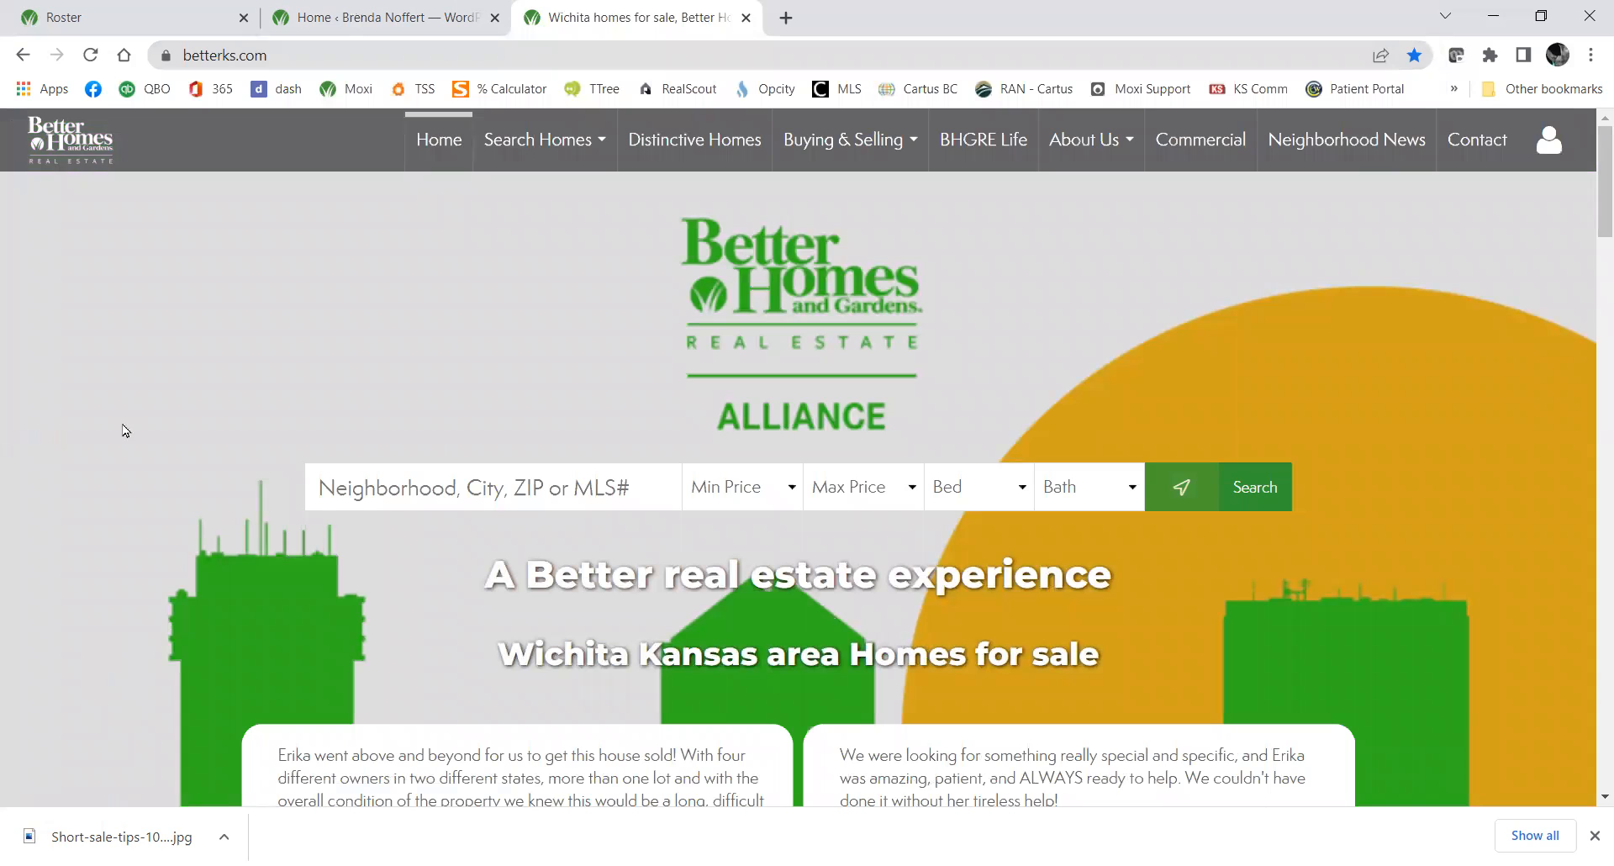
Look through the company homepage's section designs from the hero image to the footer.
{"action": "scroll", "coordinate": [101, 386], "scroll_direction": "down", "scroll_amount": 5}
{"action": "scroll", "coordinate": [162, 447], "scroll_direction": "down", "scroll_amount": 5}
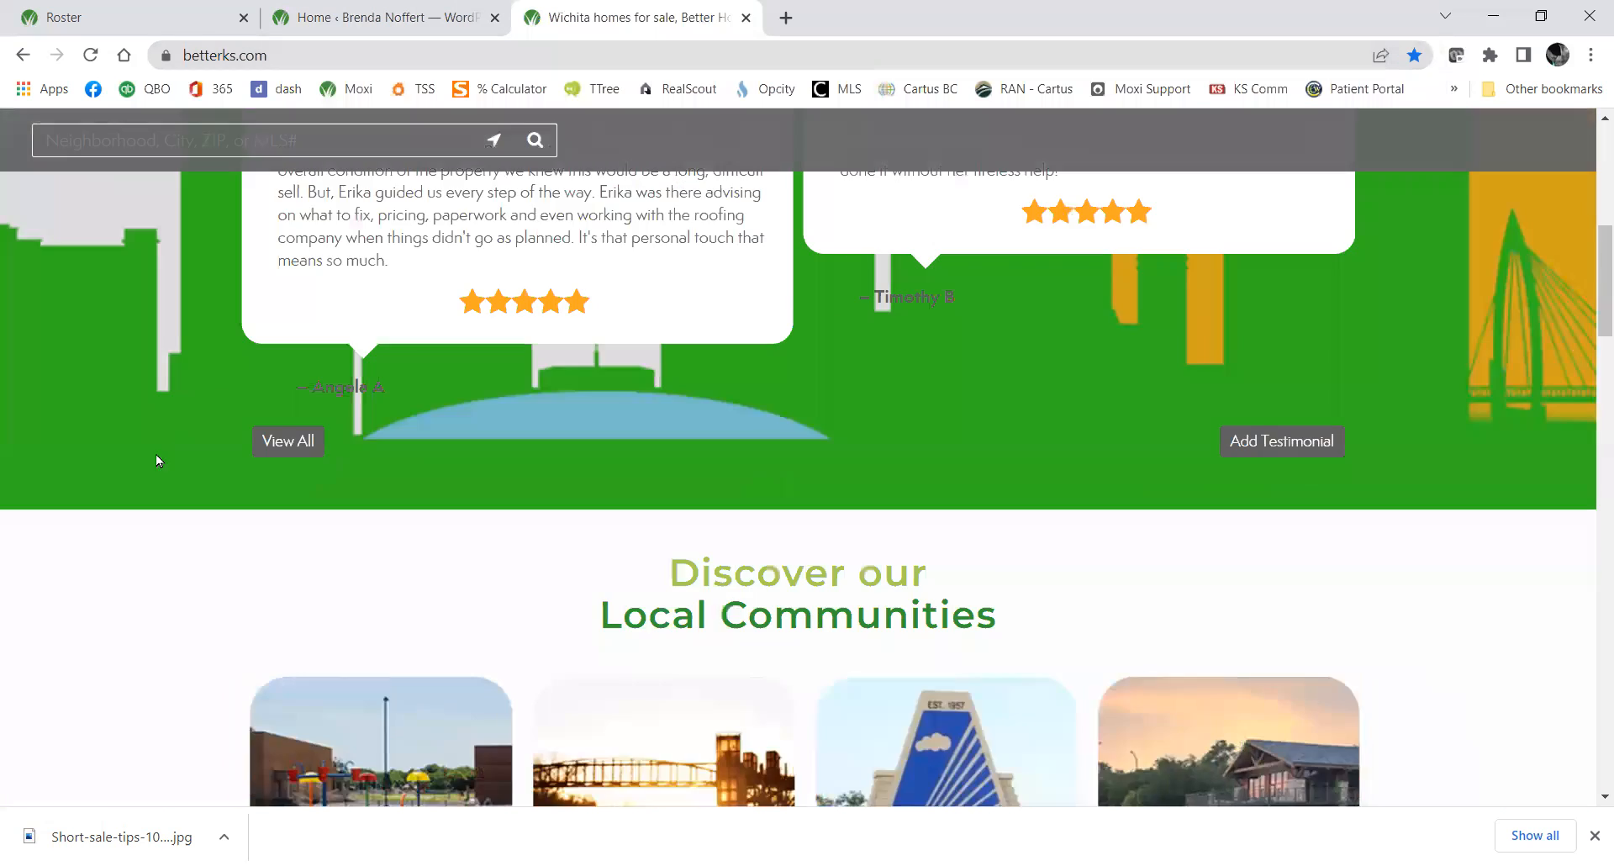
{"action": "scroll", "coordinate": [122, 552], "scroll_direction": "down", "scroll_amount": 3}
{"action": "scroll", "coordinate": [134, 533], "scroll_direction": "down", "scroll_amount": 10}
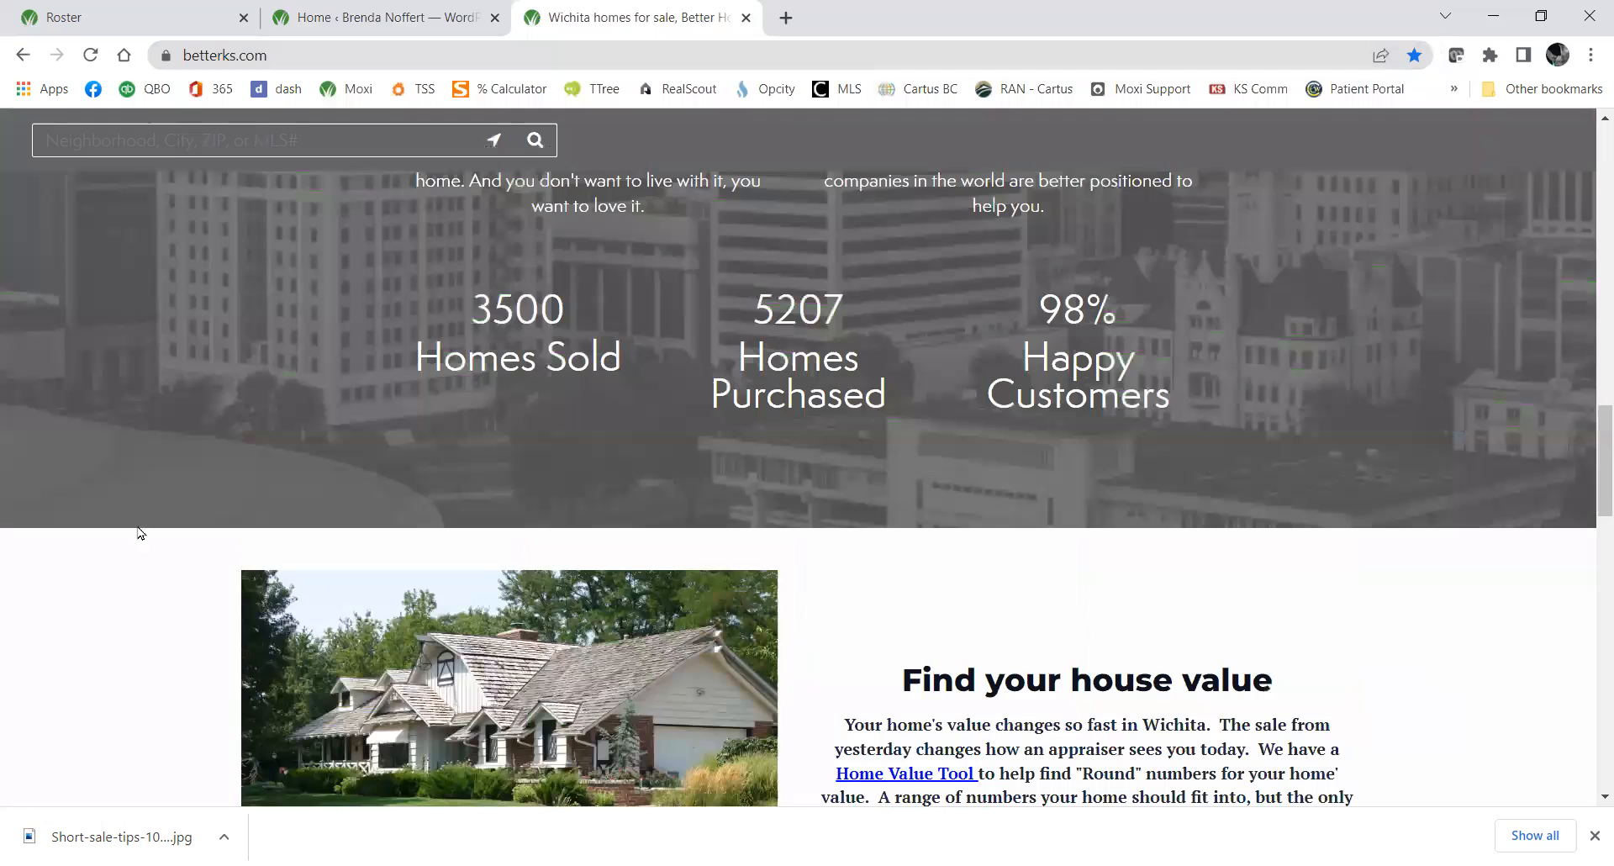
{"action": "scroll", "coordinate": [153, 565], "scroll_direction": "down", "scroll_amount": 9}
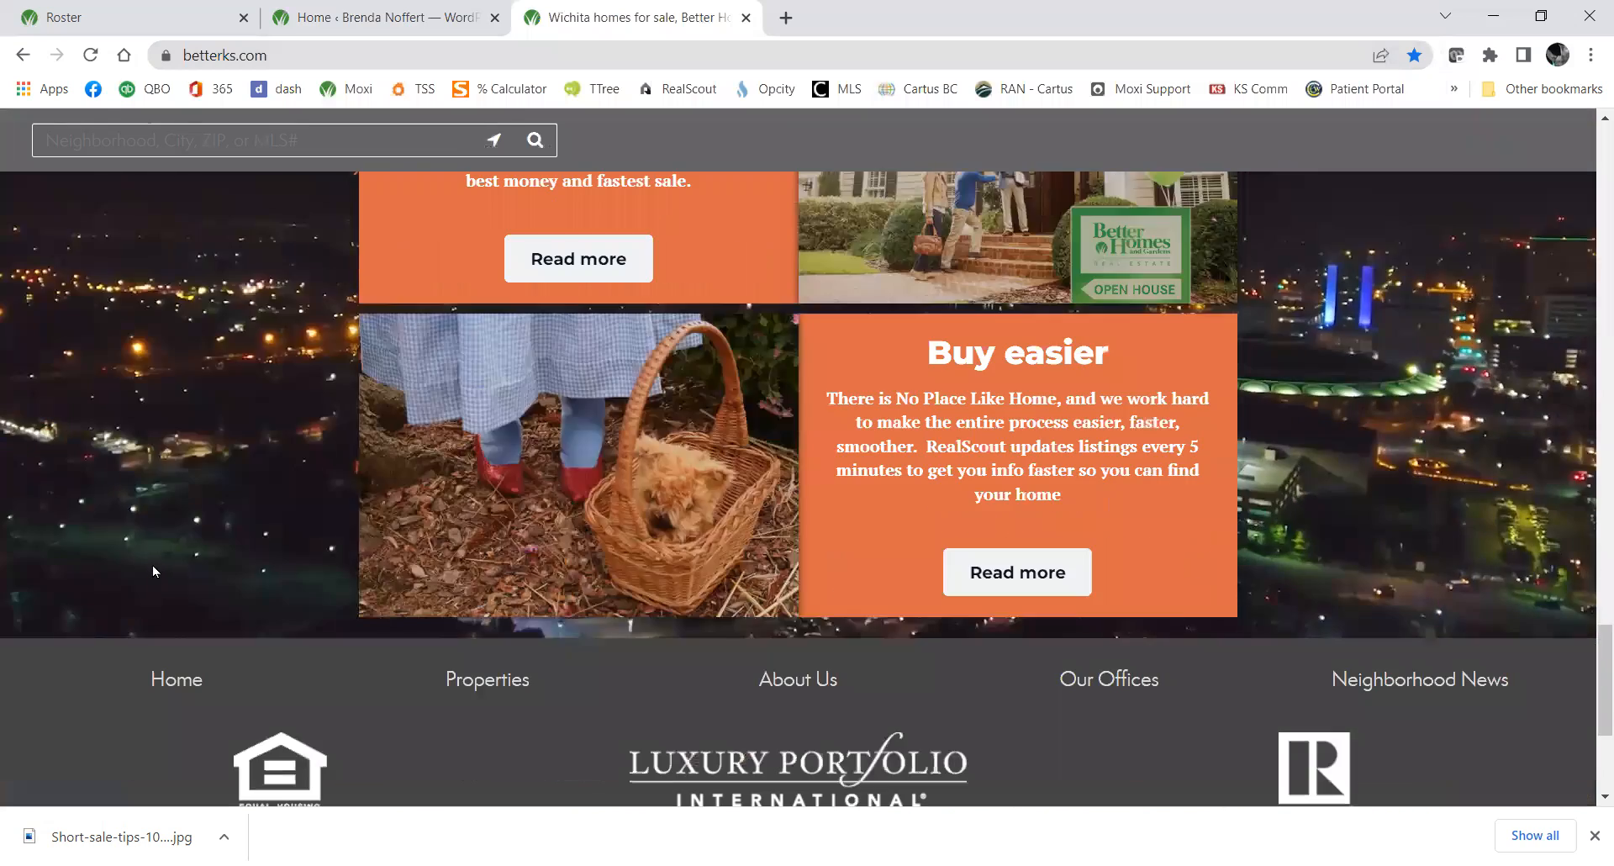
{"action": "scroll", "coordinate": [153, 553], "scroll_direction": "up", "scroll_amount": 20}
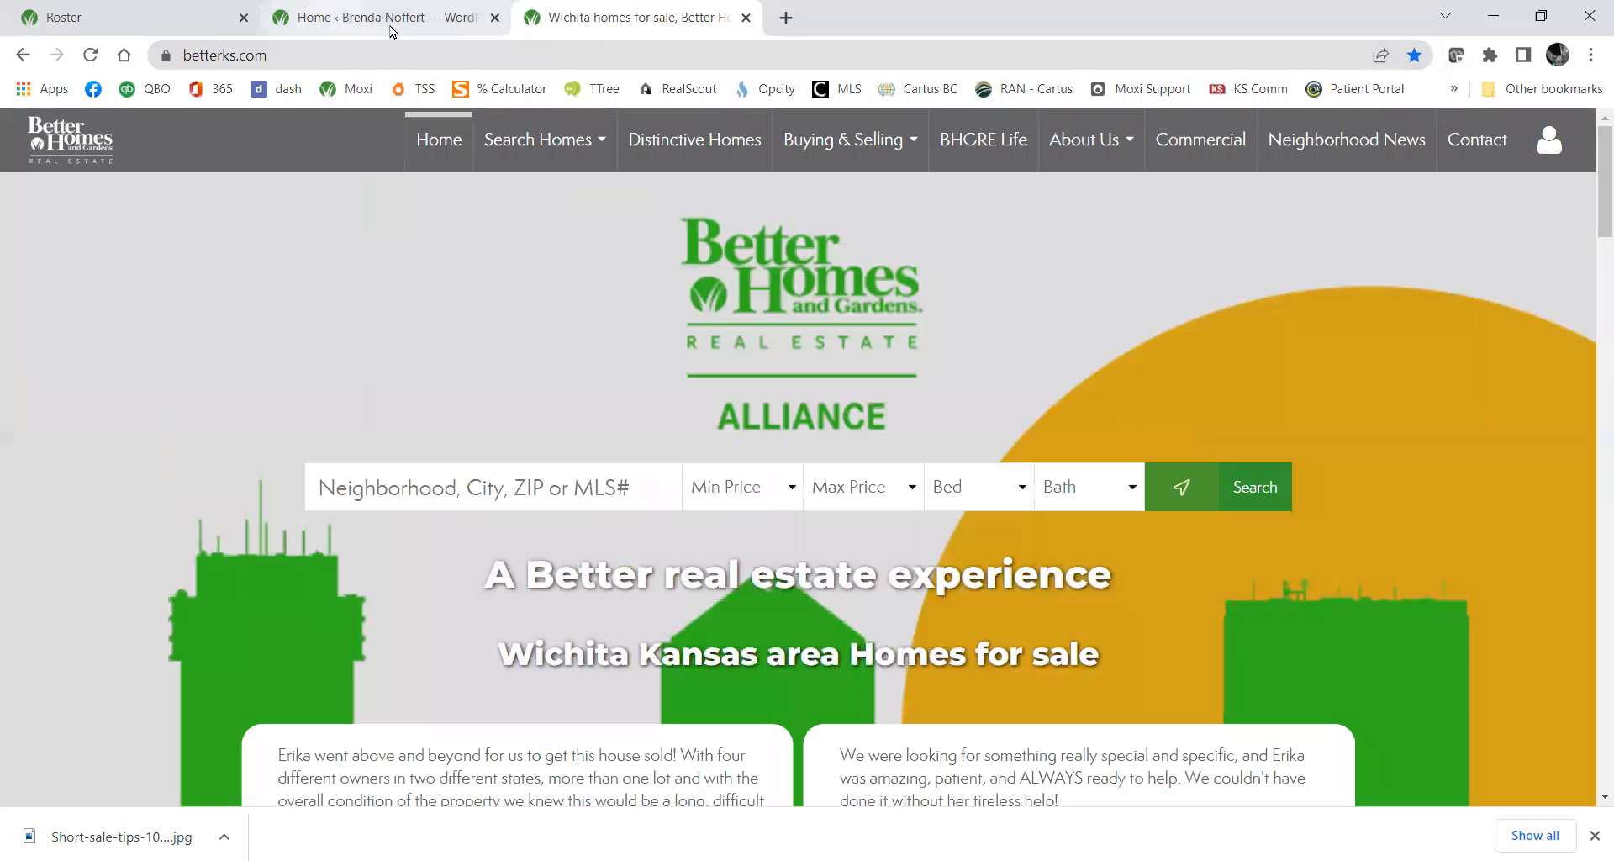
Return to the site's admin tool, set the color palette to Distinctive Collection on the Appearance page and publish it.
{"action": "left_click", "coordinate": [398, 24]}
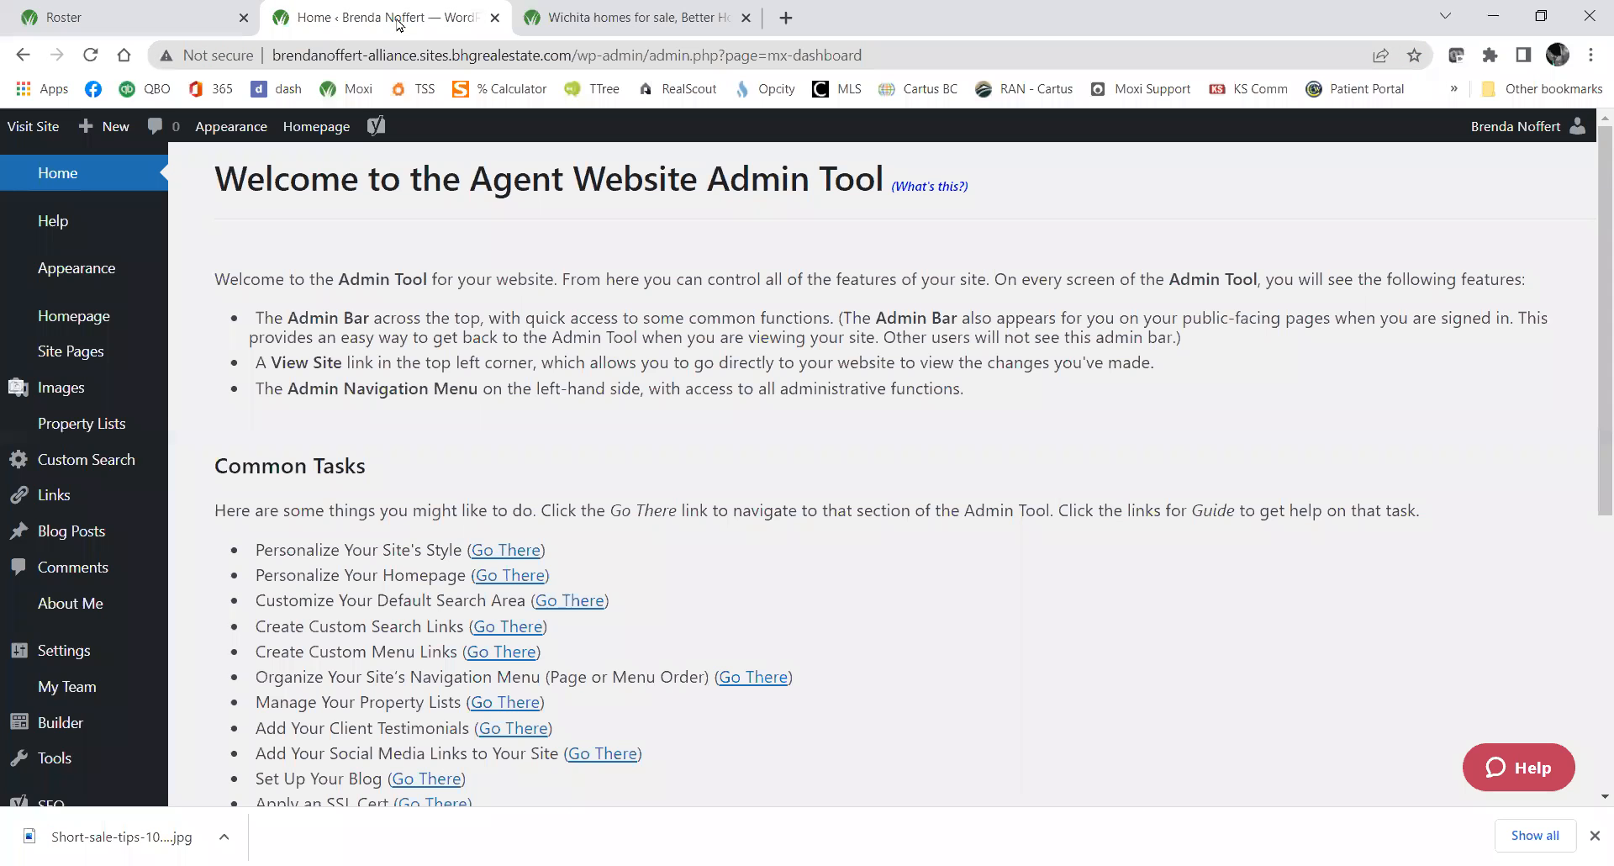
{"action": "left_click", "coordinate": [76, 269]}
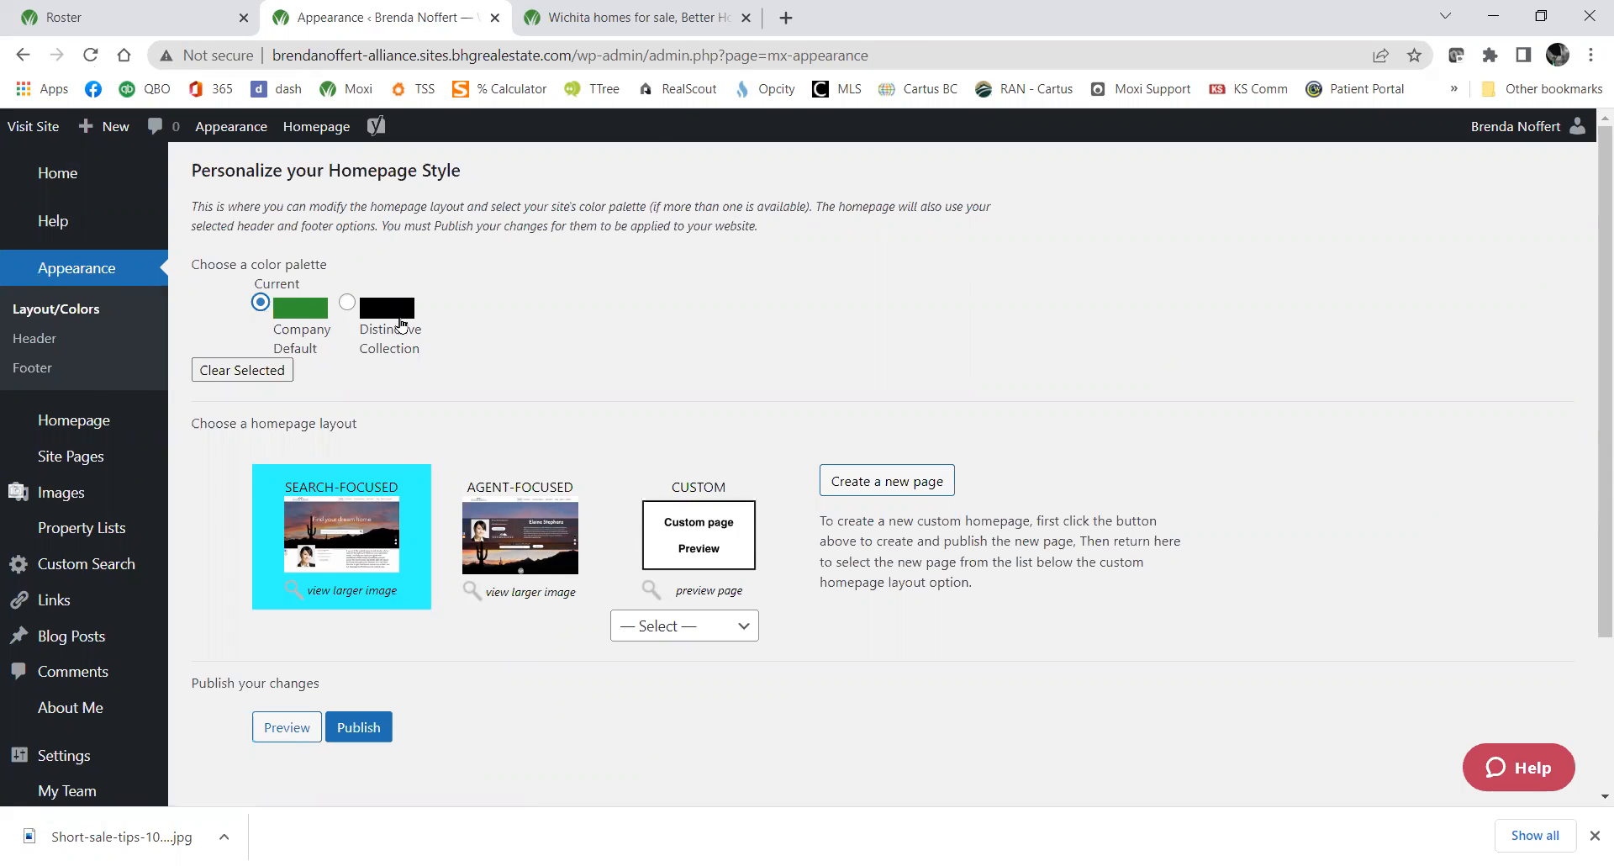
{"action": "left_click", "coordinate": [348, 306]}
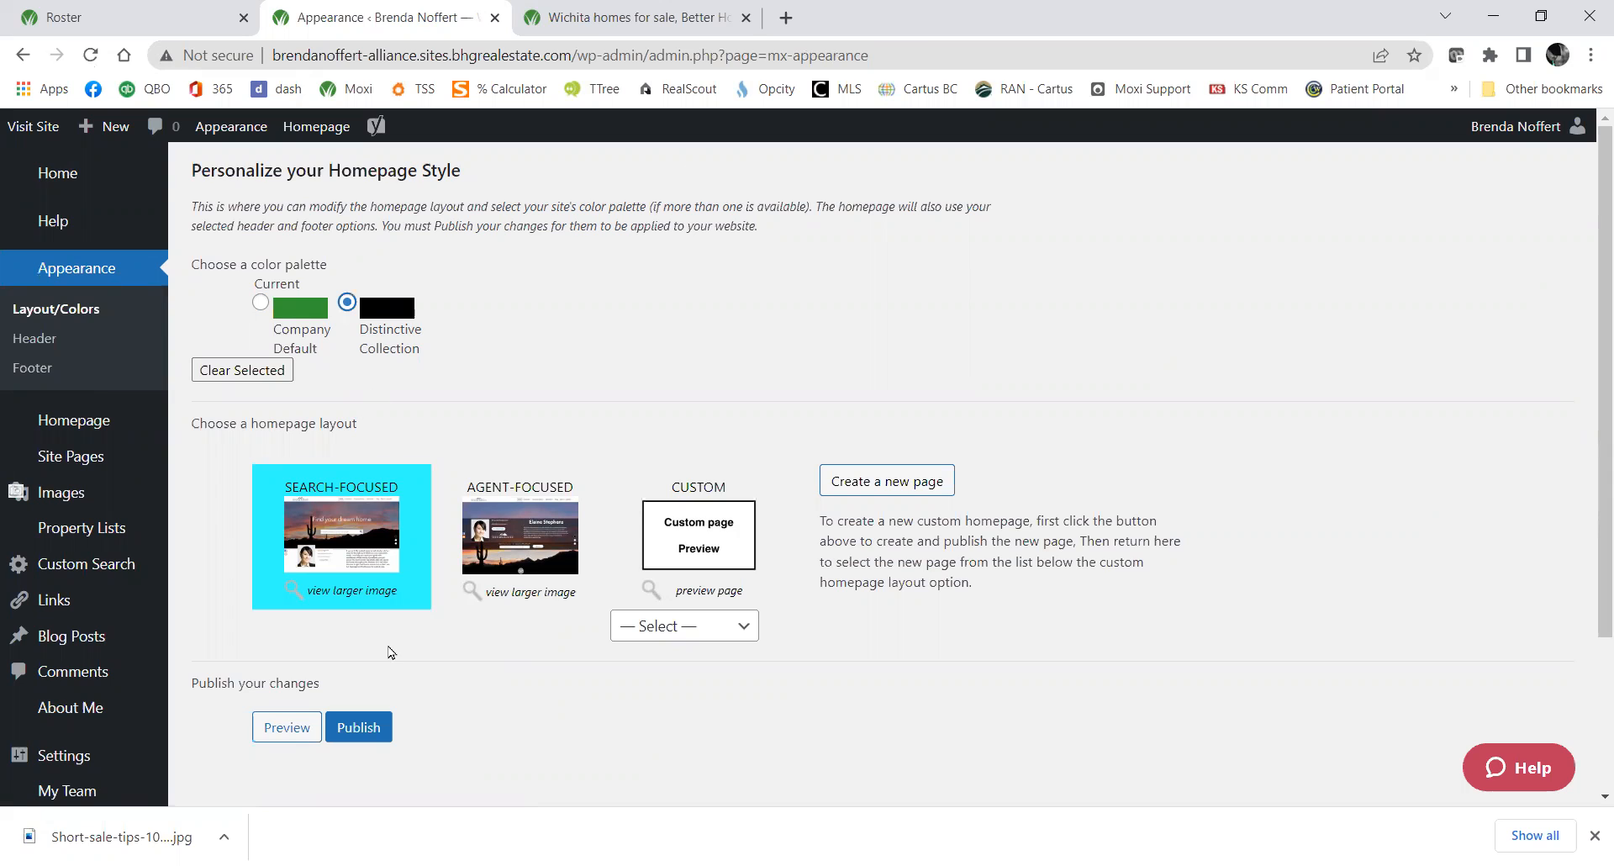
{"action": "left_click", "coordinate": [367, 728]}
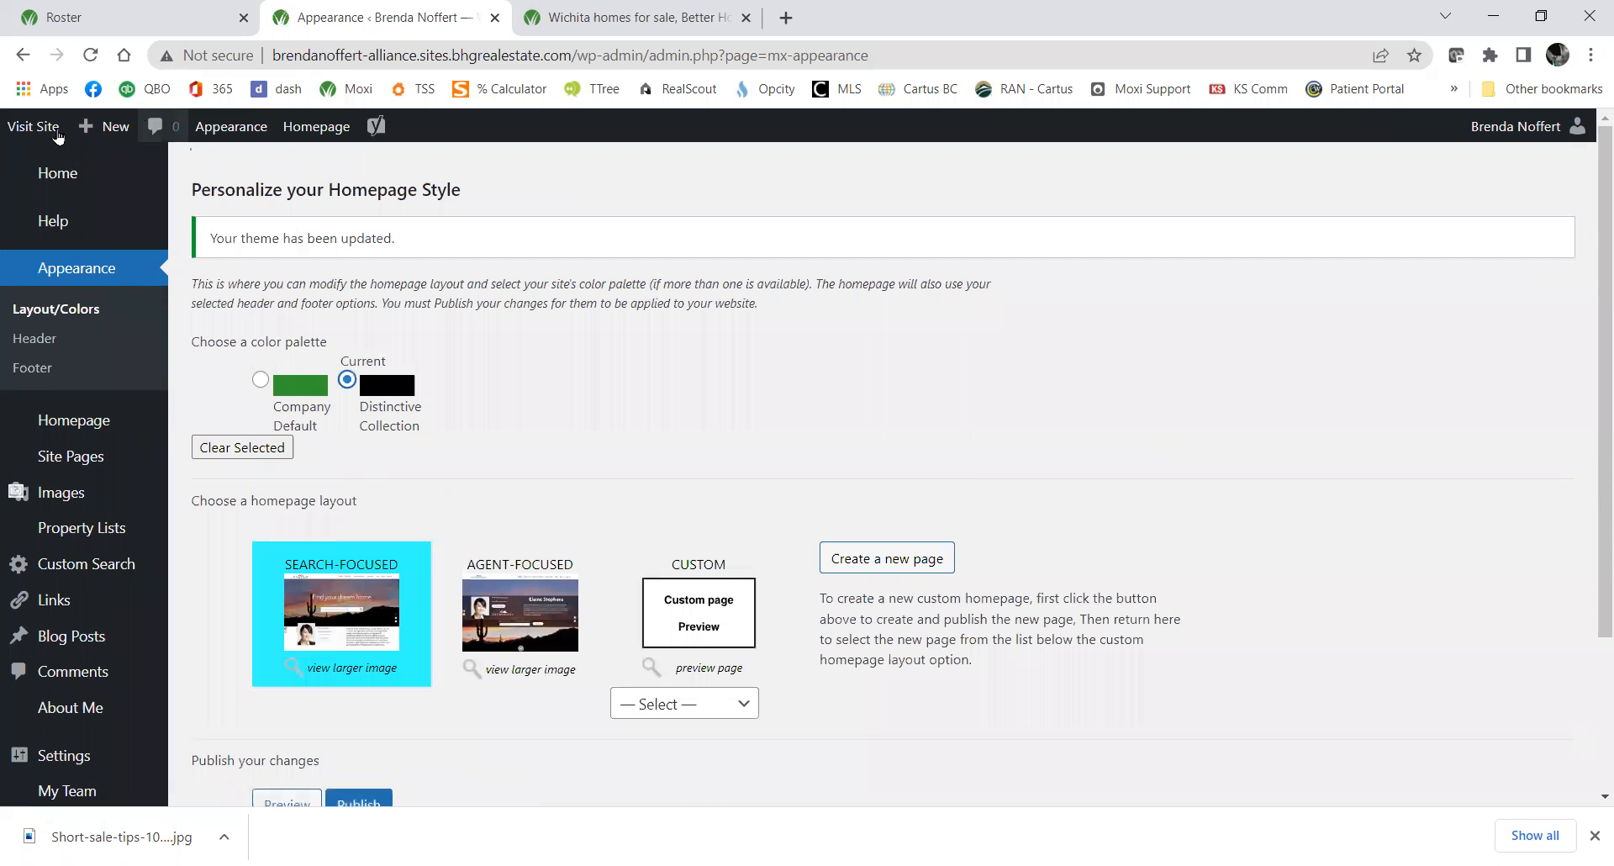
Visit the live site and review how the Distinctive Collection palette looks from the header to the active listings.
{"action": "left_click", "coordinate": [37, 127]}
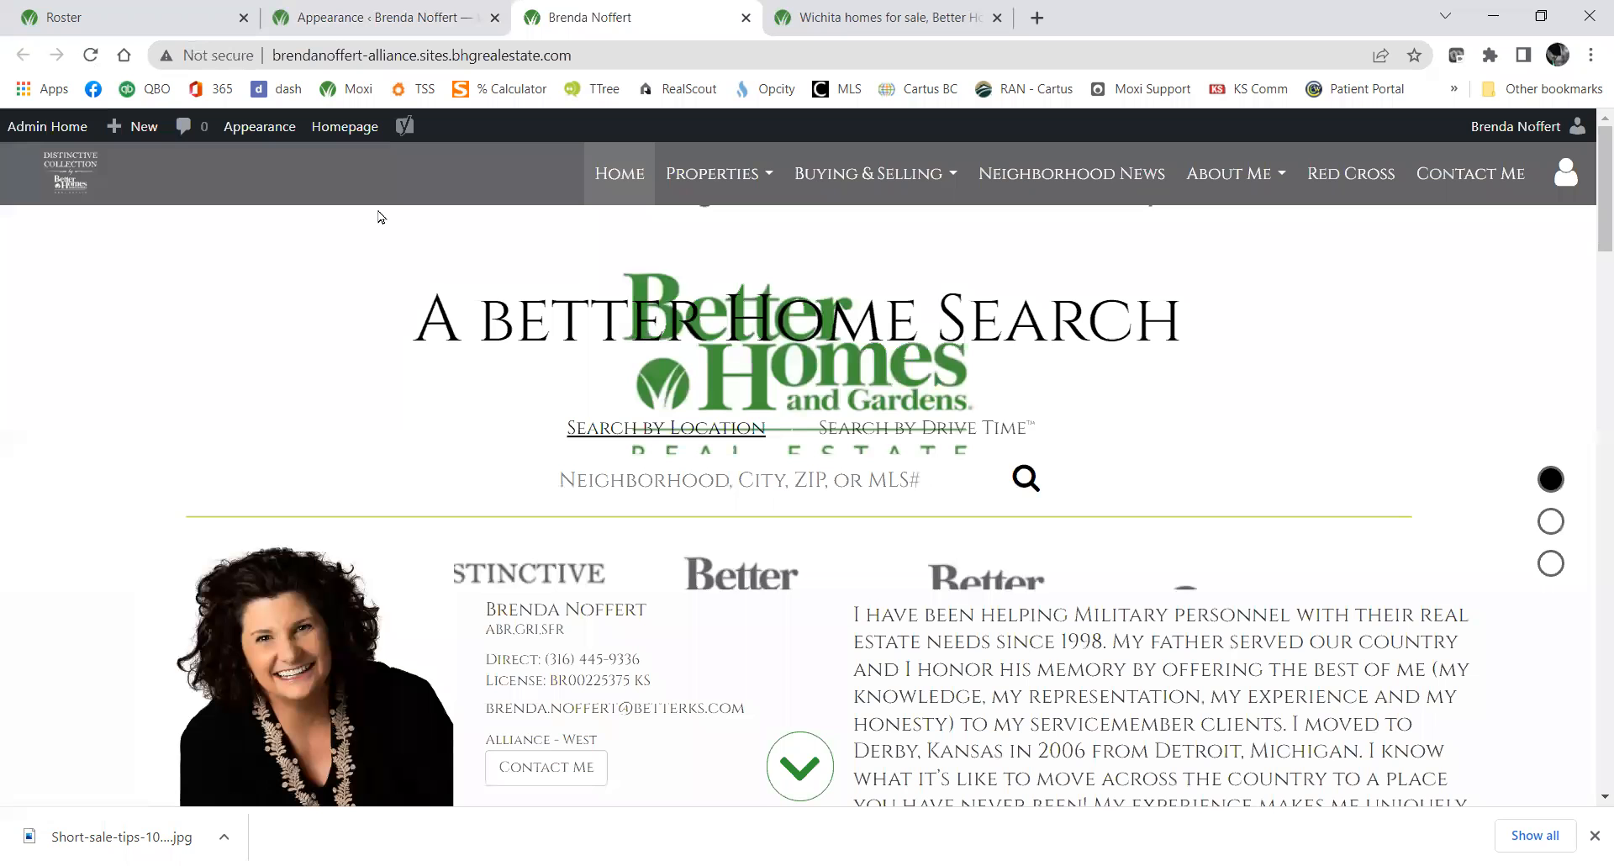
{"action": "scroll", "coordinate": [353, 238], "scroll_direction": "down", "scroll_amount": 1}
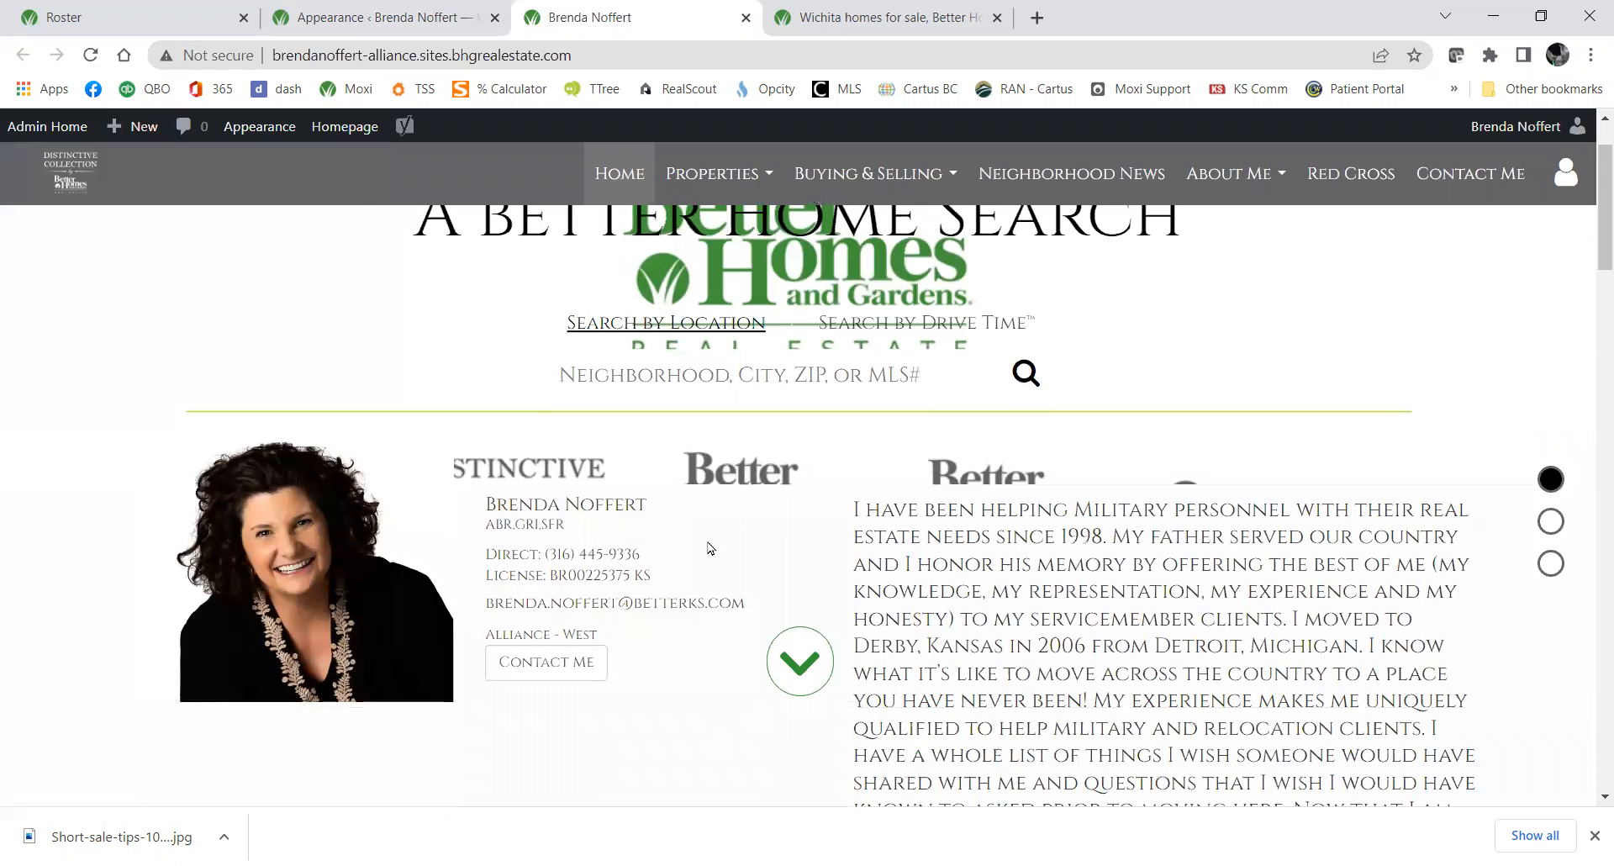
{"action": "scroll", "coordinate": [997, 614], "scroll_direction": "down", "scroll_amount": 7}
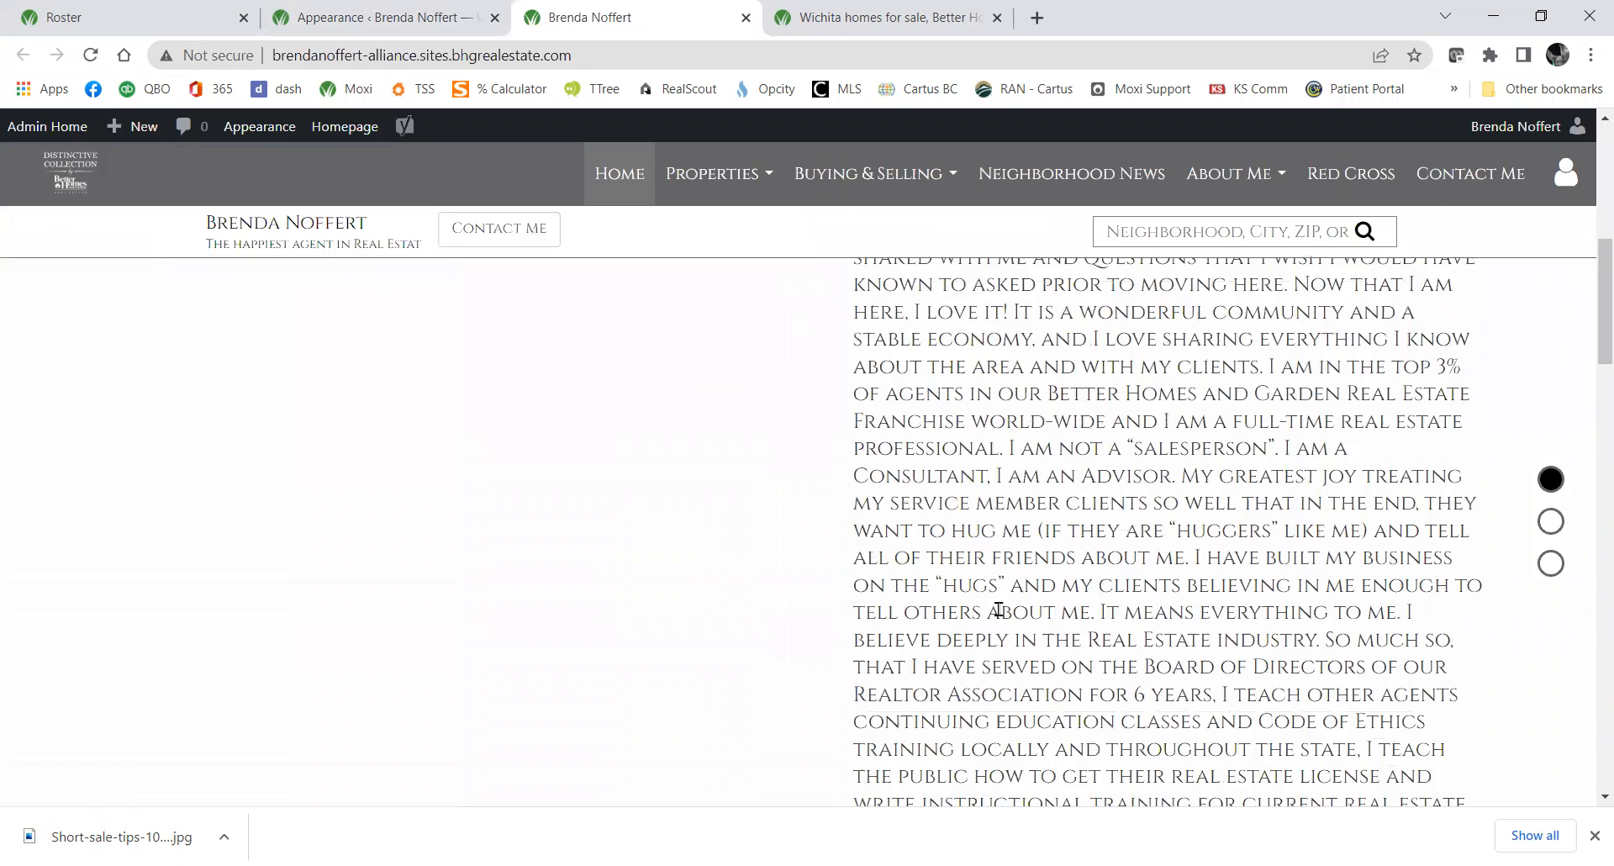
{"action": "scroll", "coordinate": [998, 609], "scroll_direction": "down", "scroll_amount": 5}
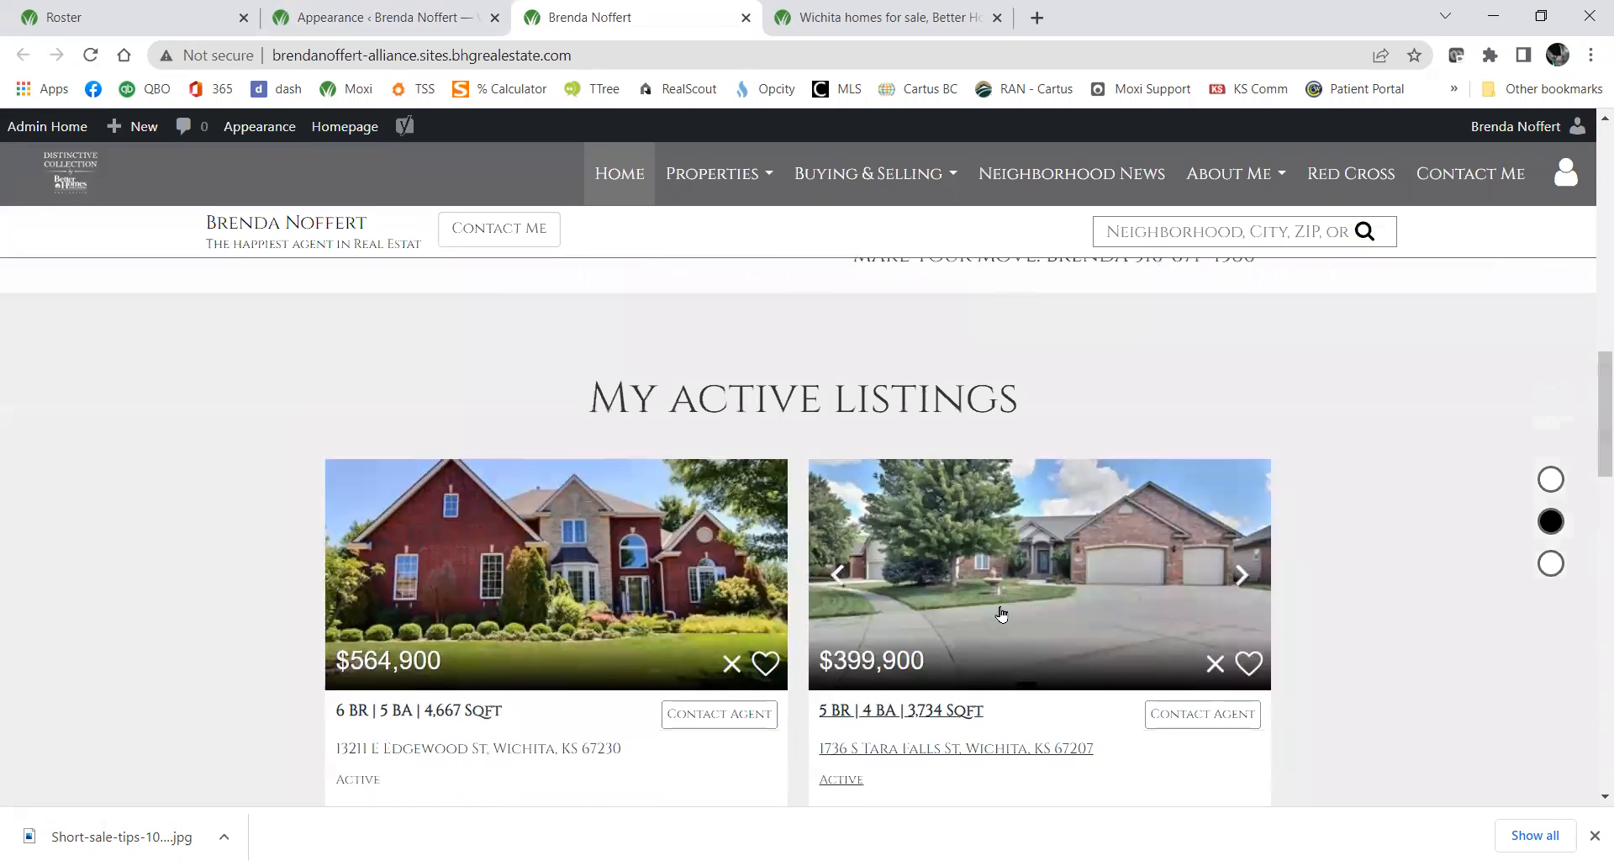
{"action": "scroll", "coordinate": [886, 555], "scroll_direction": "up", "scroll_amount": 6}
{"action": "scroll", "coordinate": [886, 555], "scroll_direction": "up", "scroll_amount": 10}
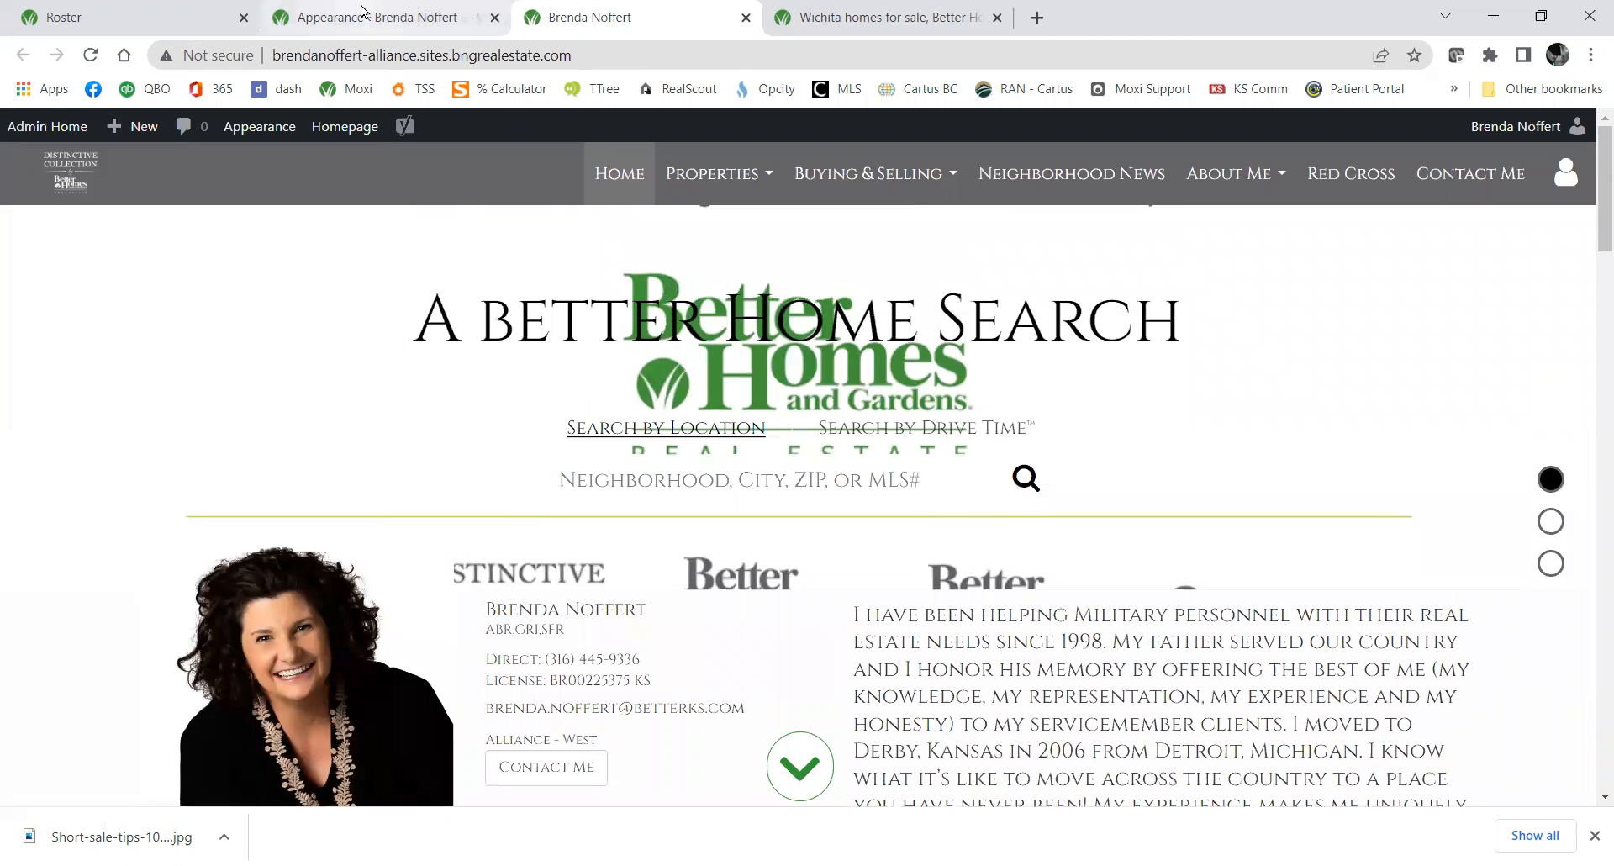
Set the color palette back to Company Default in the appearance settings and publish the change.
{"action": "left_click", "coordinate": [363, 12]}
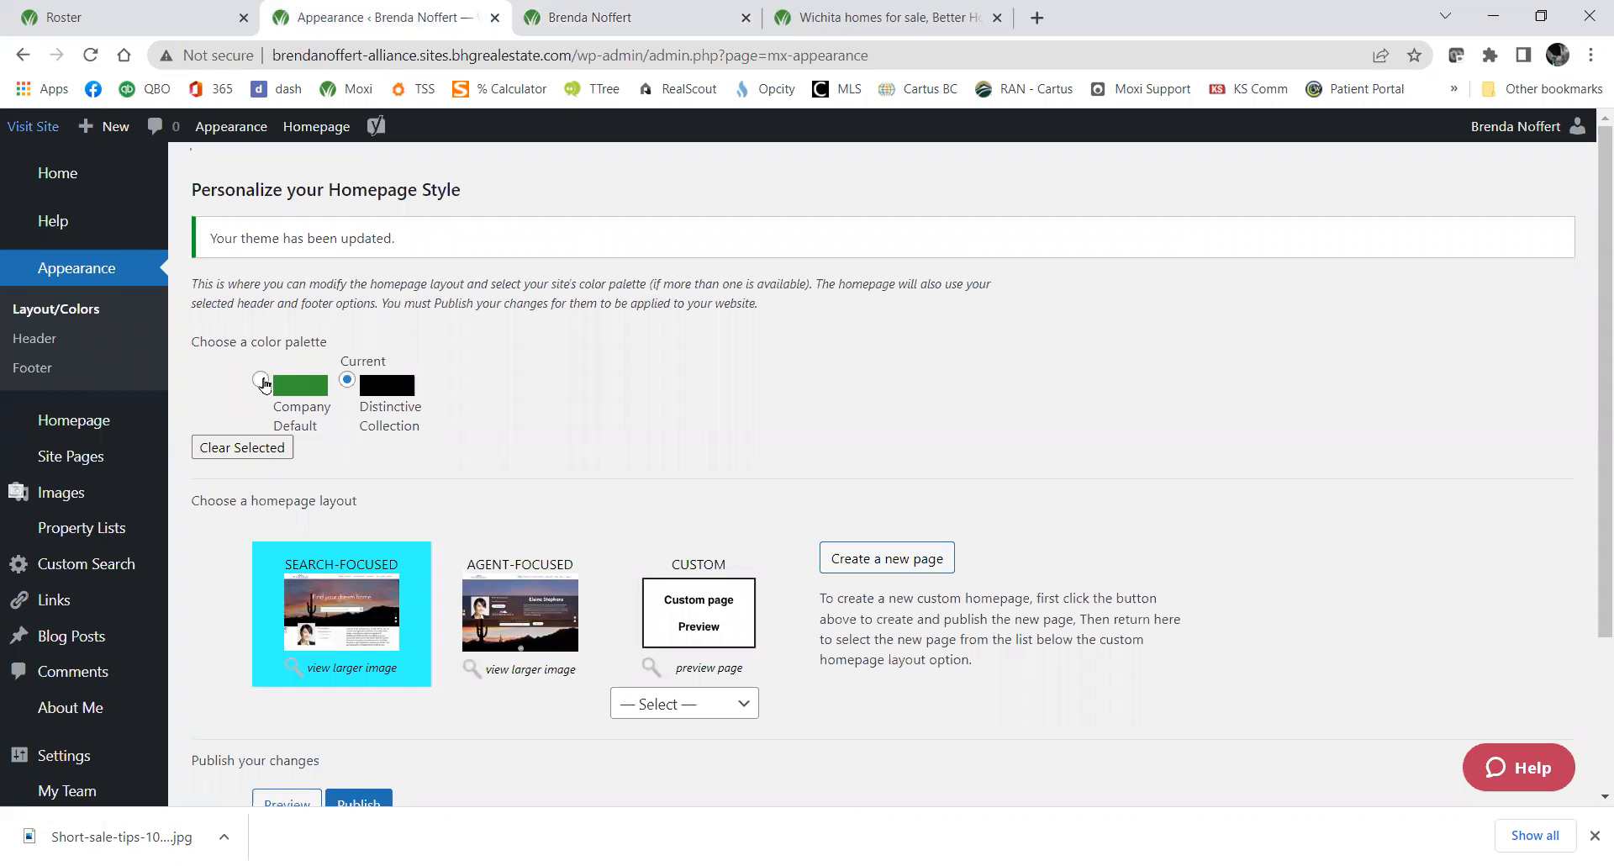
{"action": "left_click", "coordinate": [262, 380]}
{"action": "scroll", "coordinate": [618, 378], "scroll_direction": "down", "scroll_amount": 3}
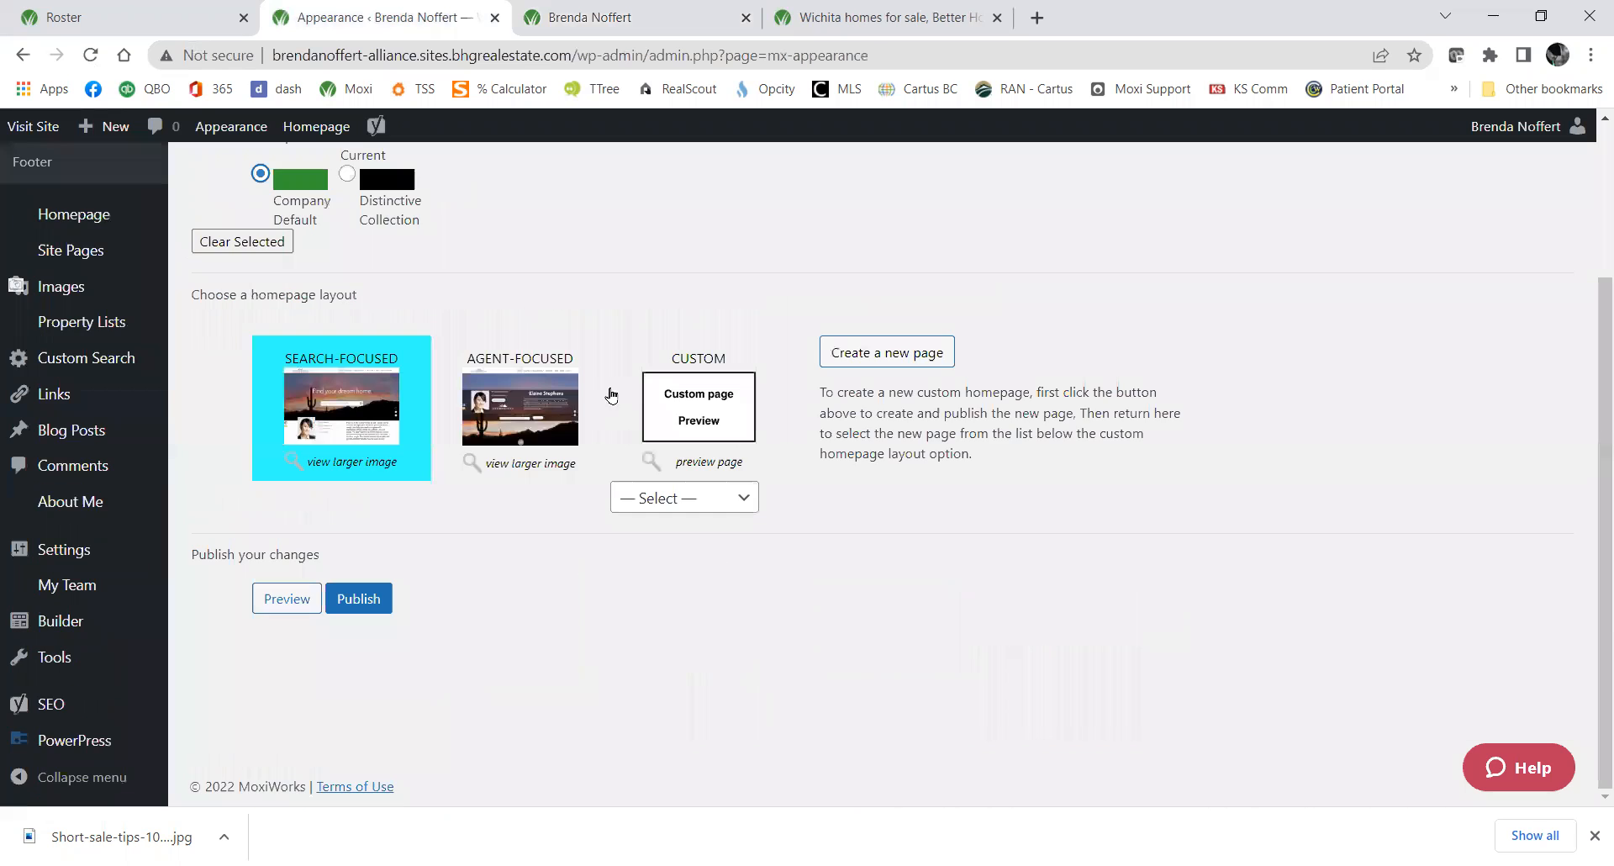
{"action": "left_click", "coordinate": [358, 598]}
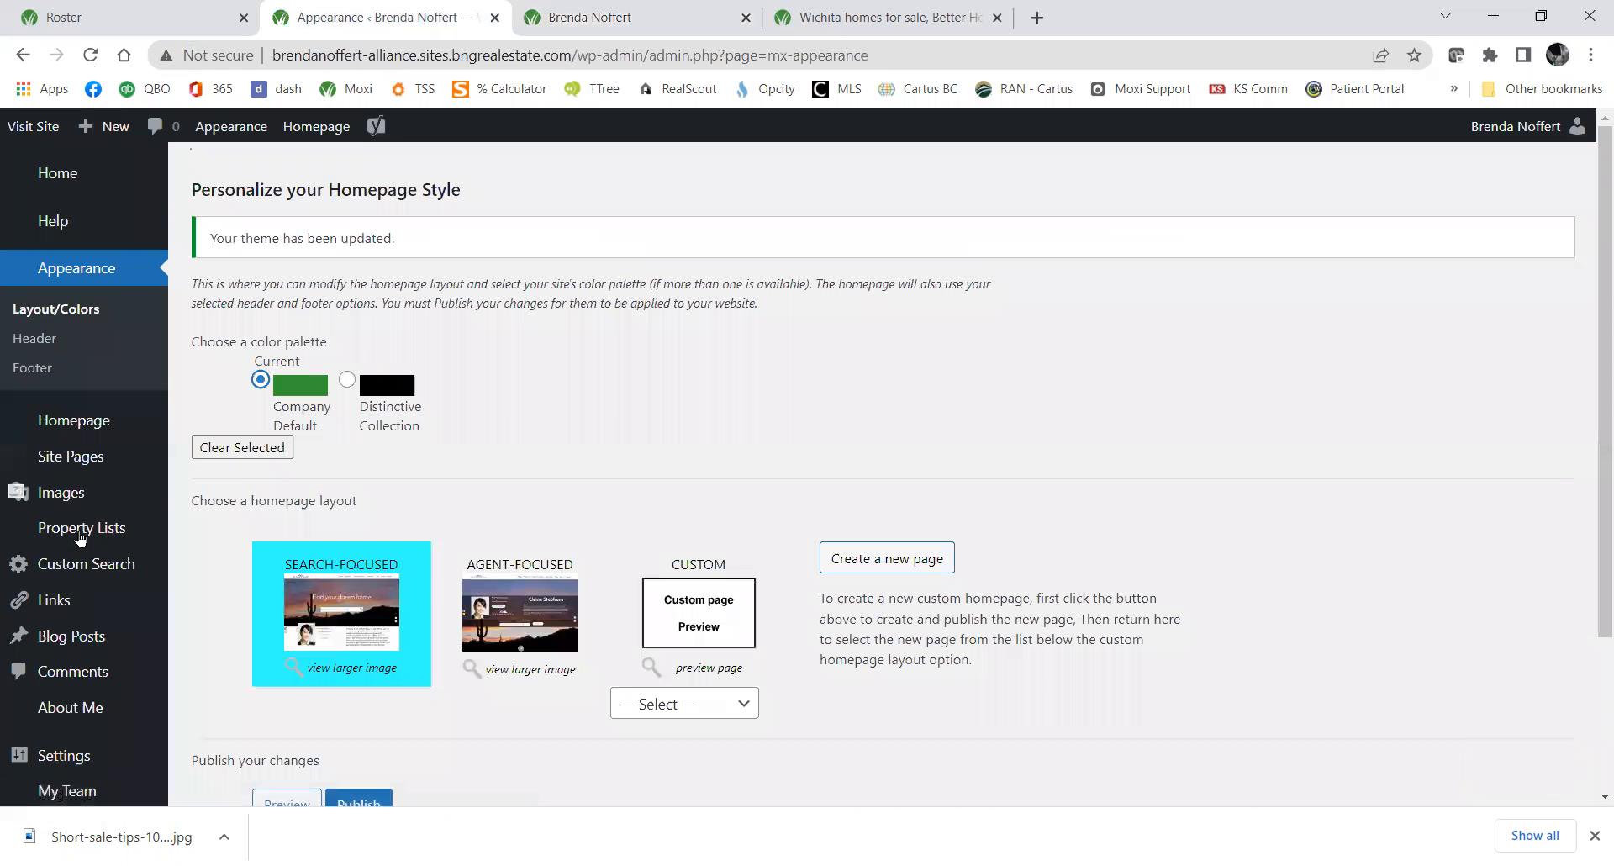
Reload the live site and check the homepage header and profile section in the Company Default palette.
{"action": "left_click", "coordinate": [528, 21]}
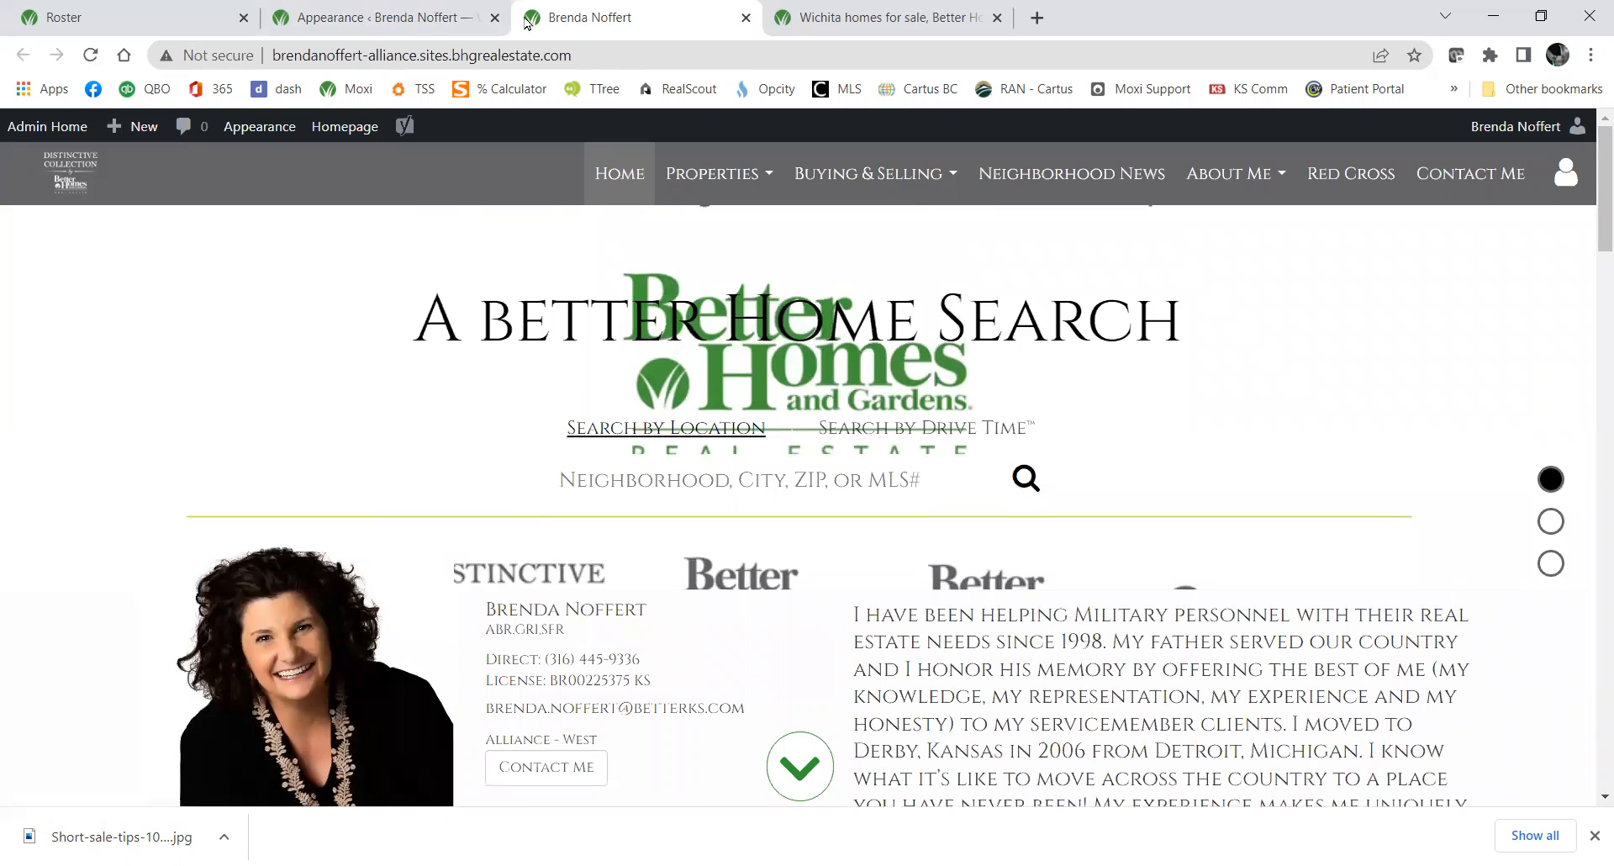
{"action": "left_click", "coordinate": [91, 56]}
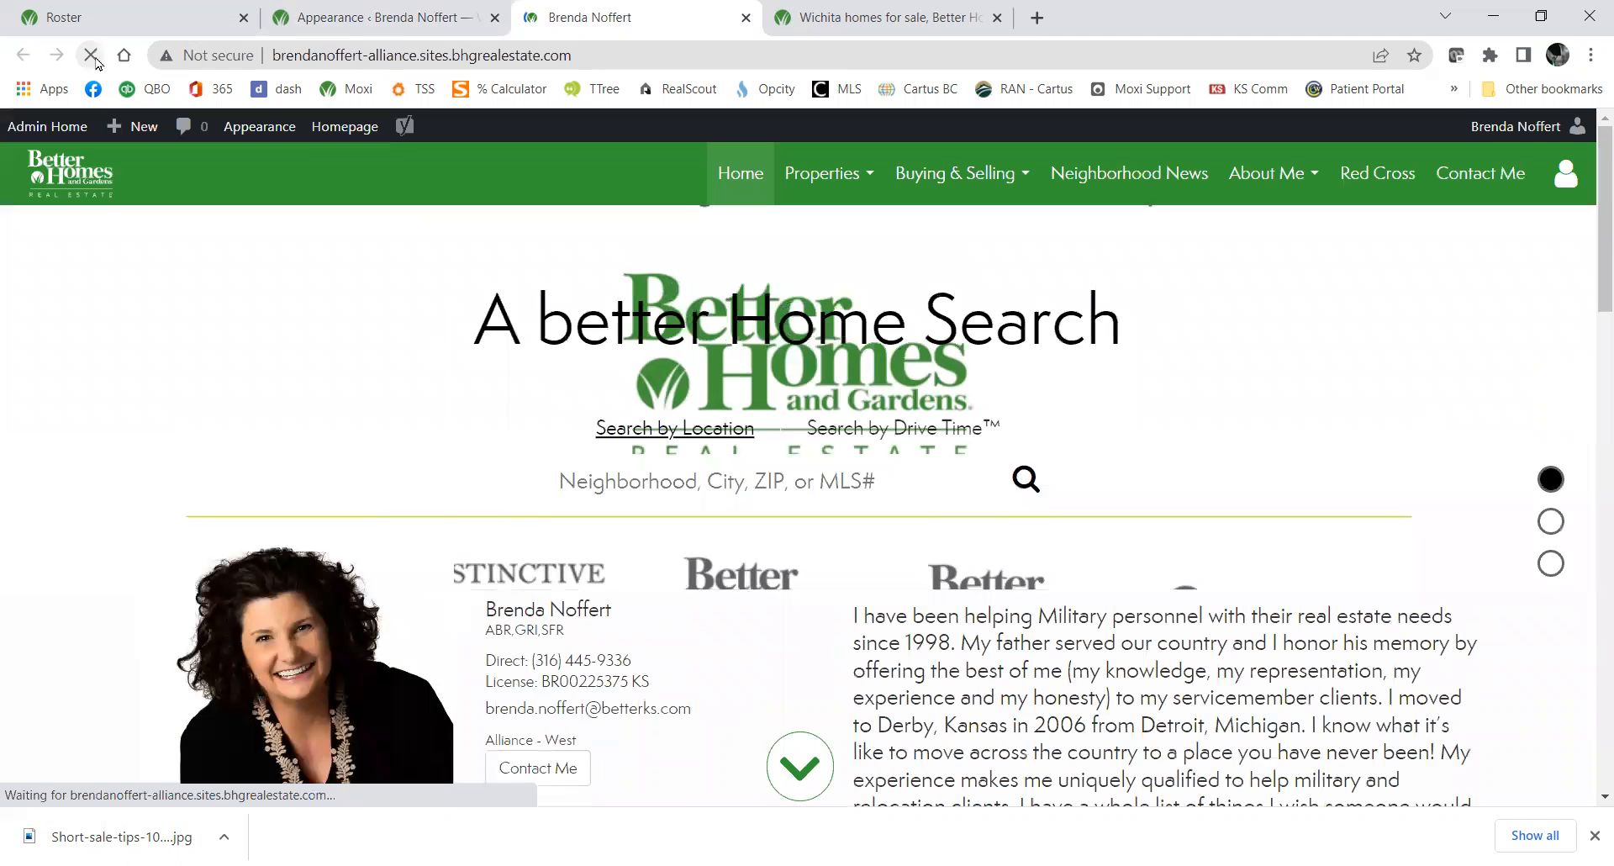
{"action": "scroll", "coordinate": [1055, 676], "scroll_direction": "down", "scroll_amount": 2}
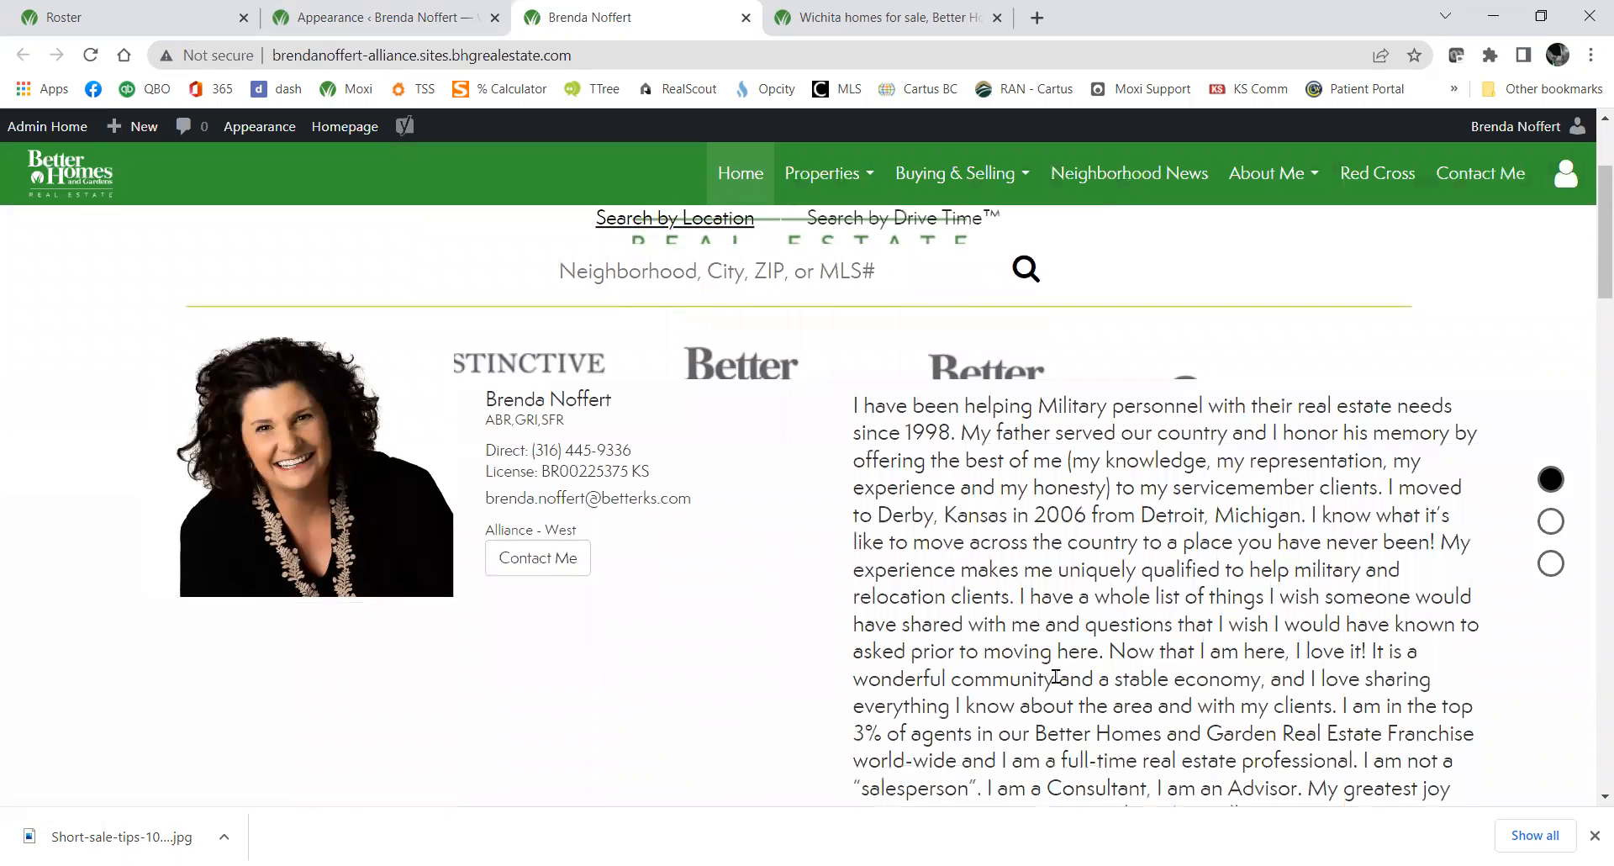
{"action": "scroll", "coordinate": [1055, 677], "scroll_direction": "down", "scroll_amount": 1}
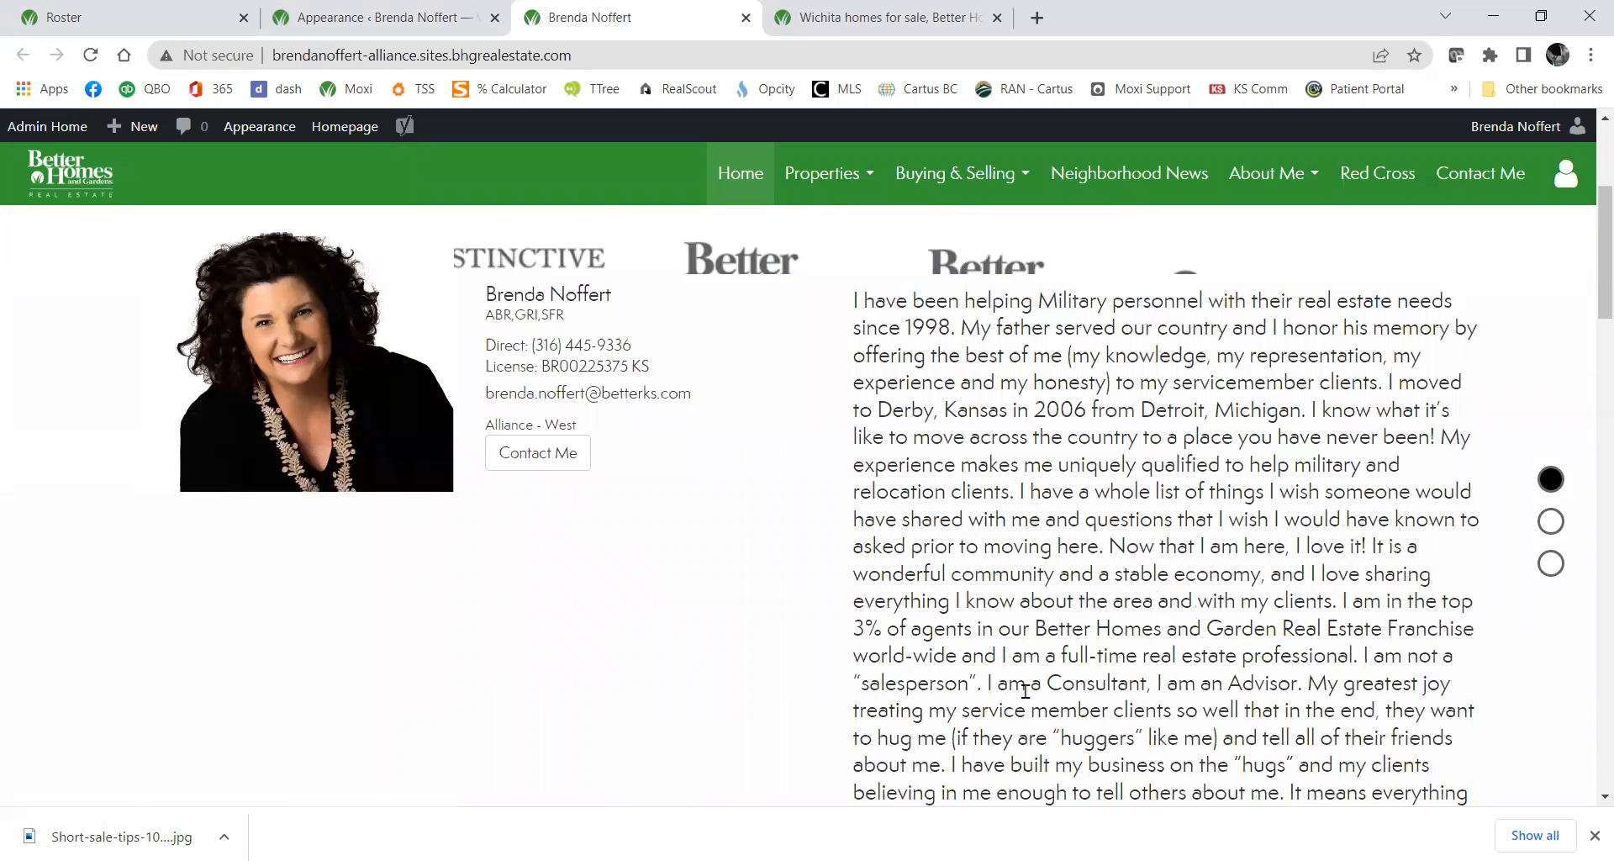
{"action": "scroll", "coordinate": [1026, 691], "scroll_direction": "up", "scroll_amount": 4}
Choose the Agent-Focused homepage layout in the appearance settings and publish it.
{"action": "left_click", "coordinate": [400, 17]}
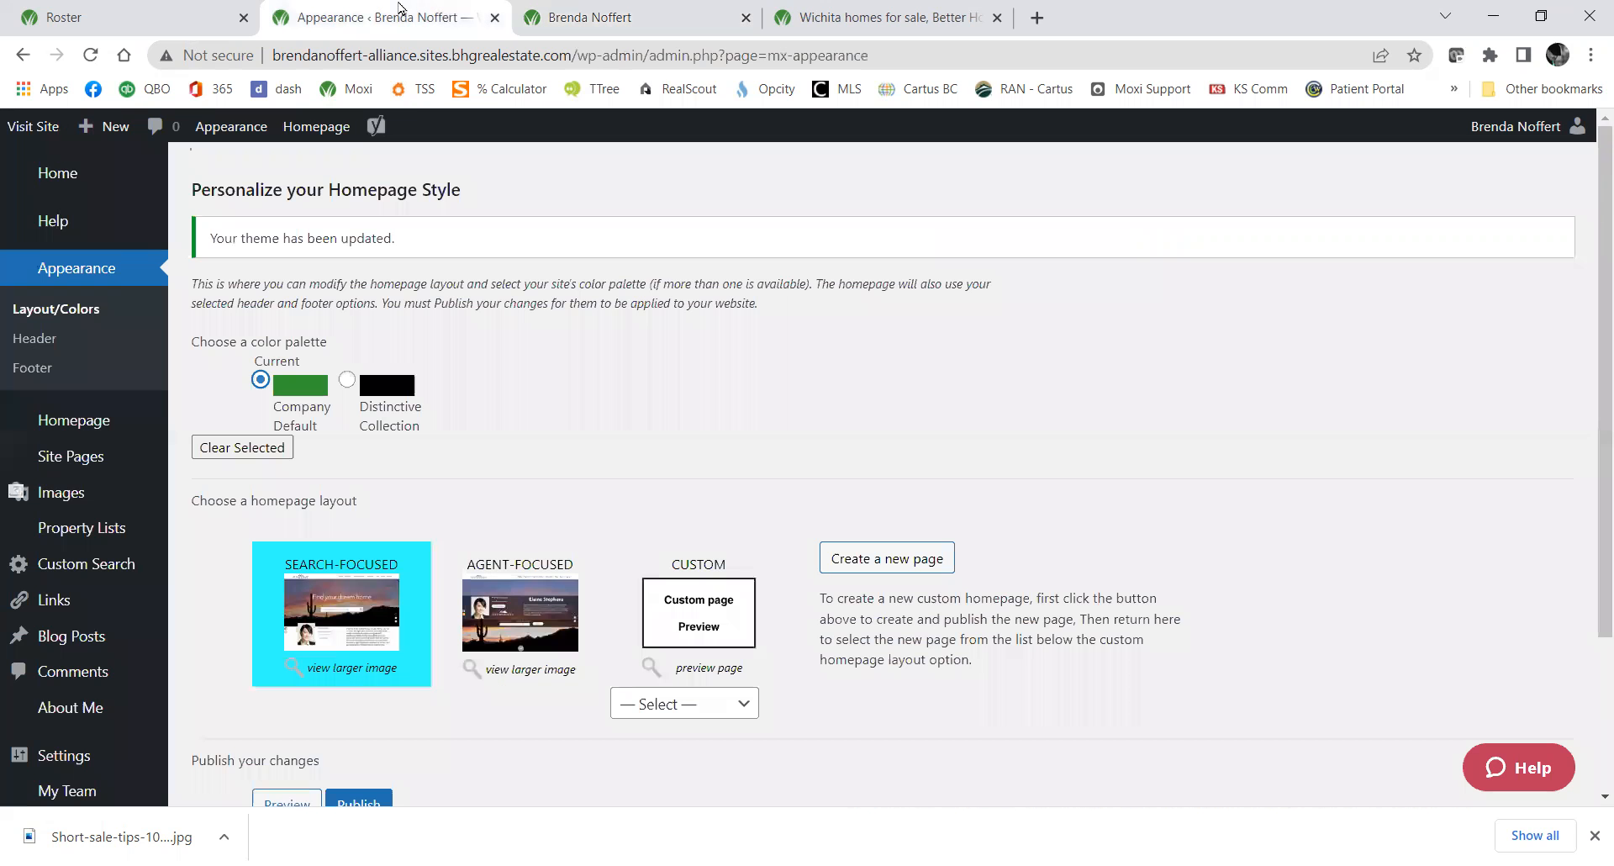
{"action": "scroll", "coordinate": [474, 332], "scroll_direction": "down", "scroll_amount": 2}
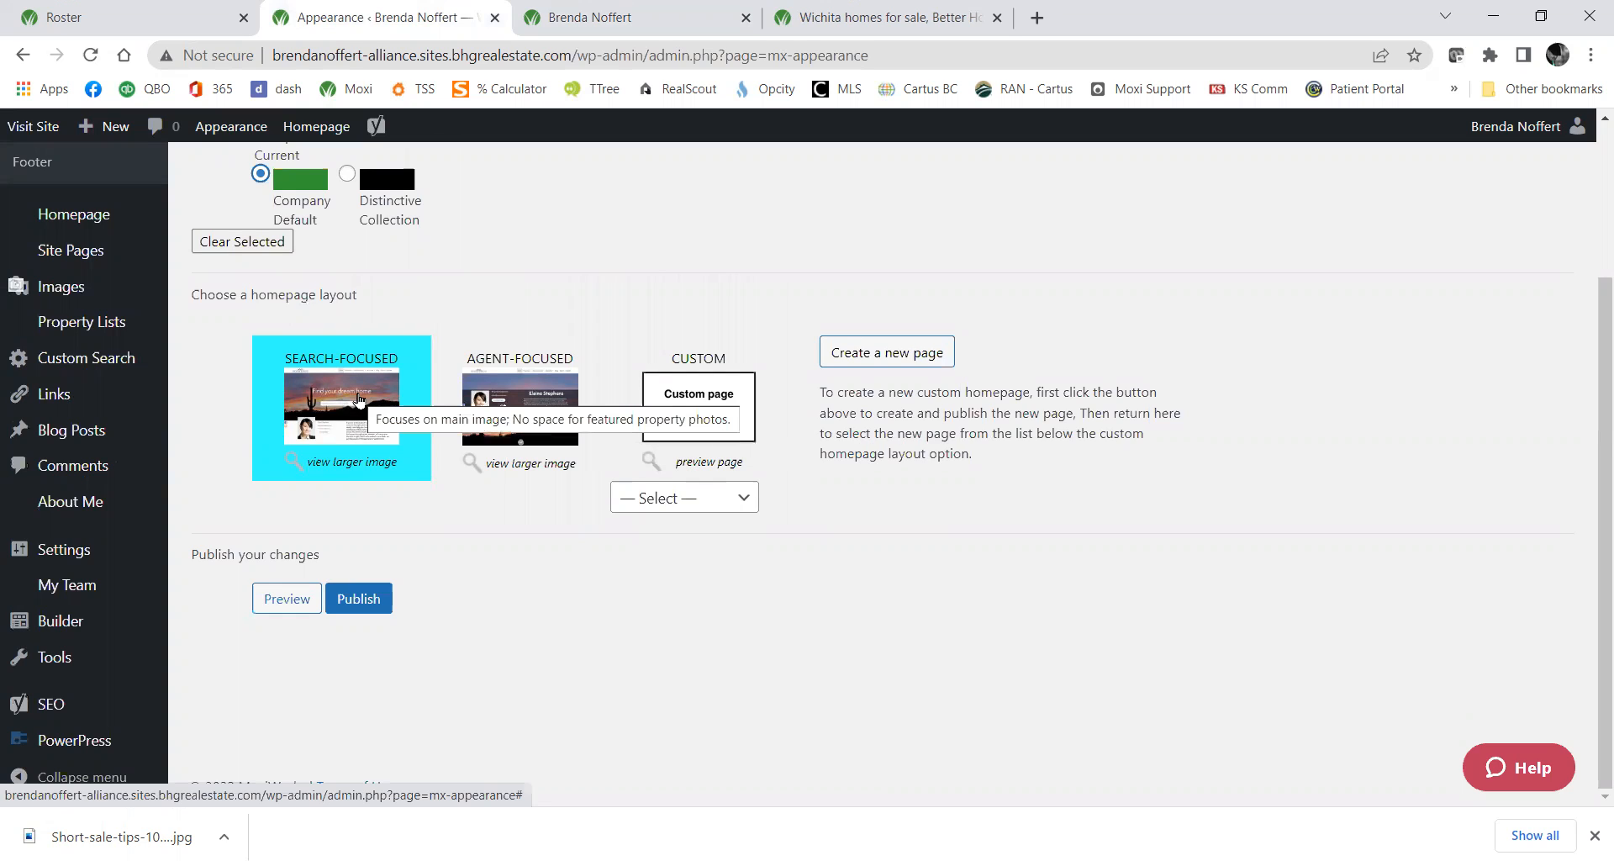
{"action": "left_click", "coordinate": [551, 426]}
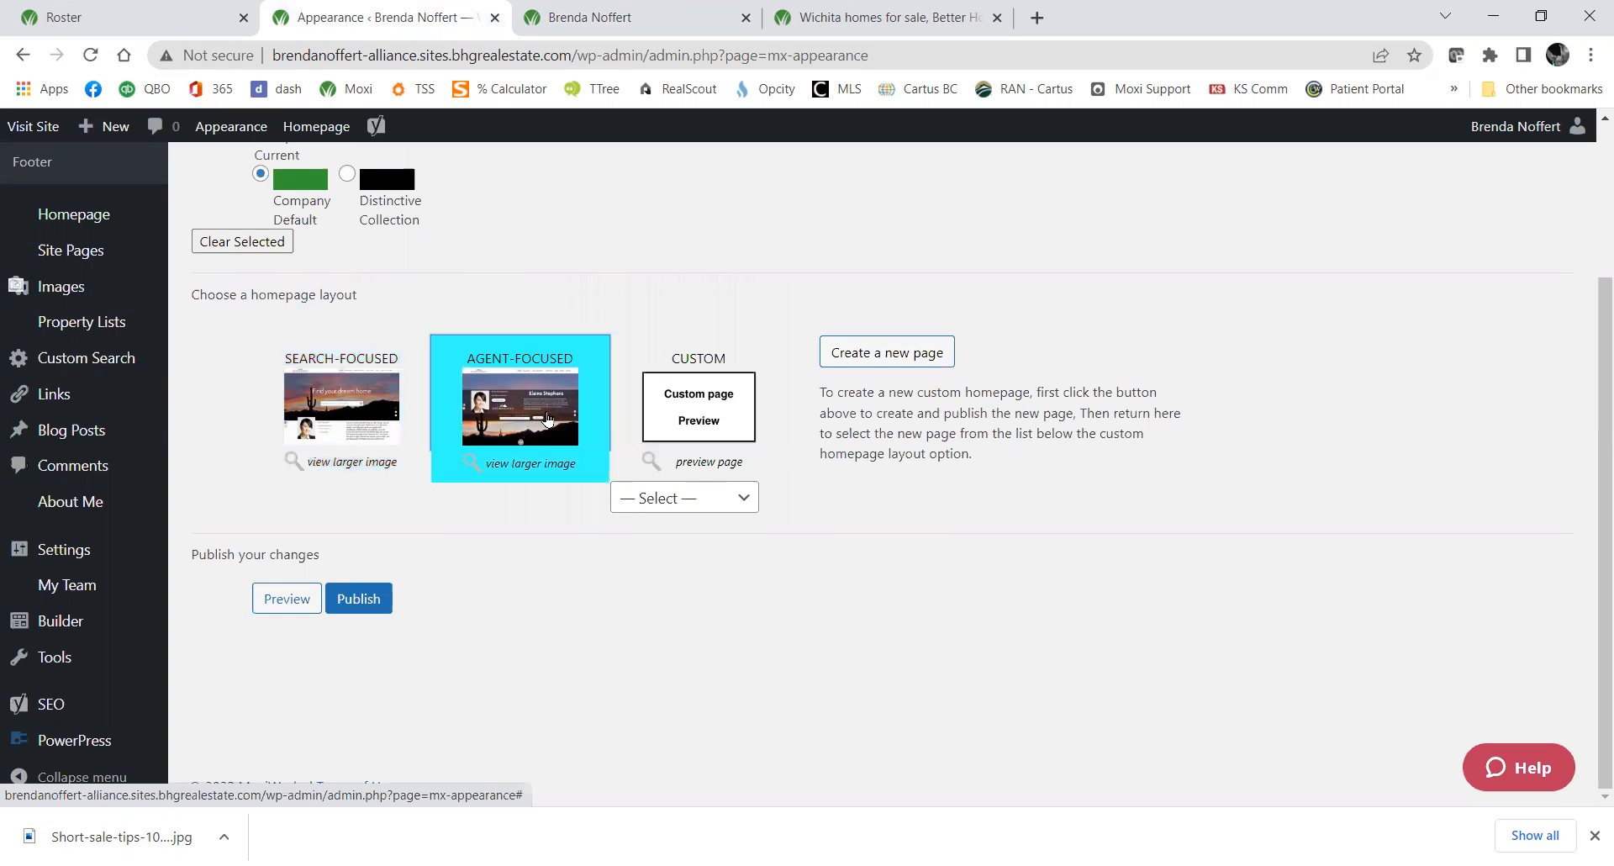
{"action": "left_click", "coordinate": [359, 599]}
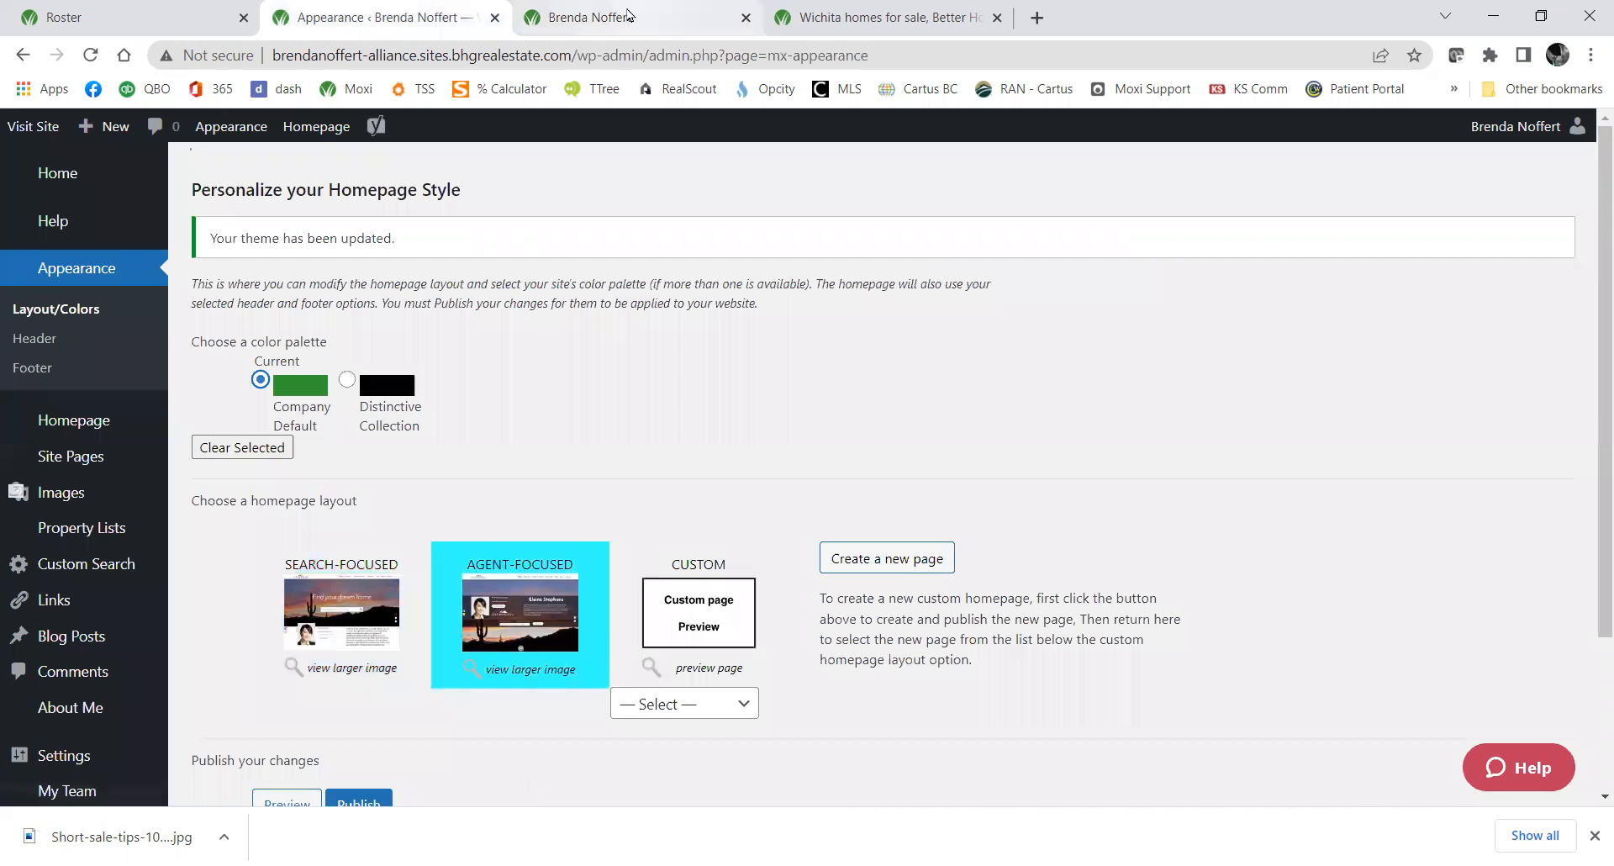
Reload the live site and review the Agent-Focused layout from the profile area down through the property listings.
{"action": "left_click", "coordinate": [641, 10]}
{"action": "left_click", "coordinate": [94, 55]}
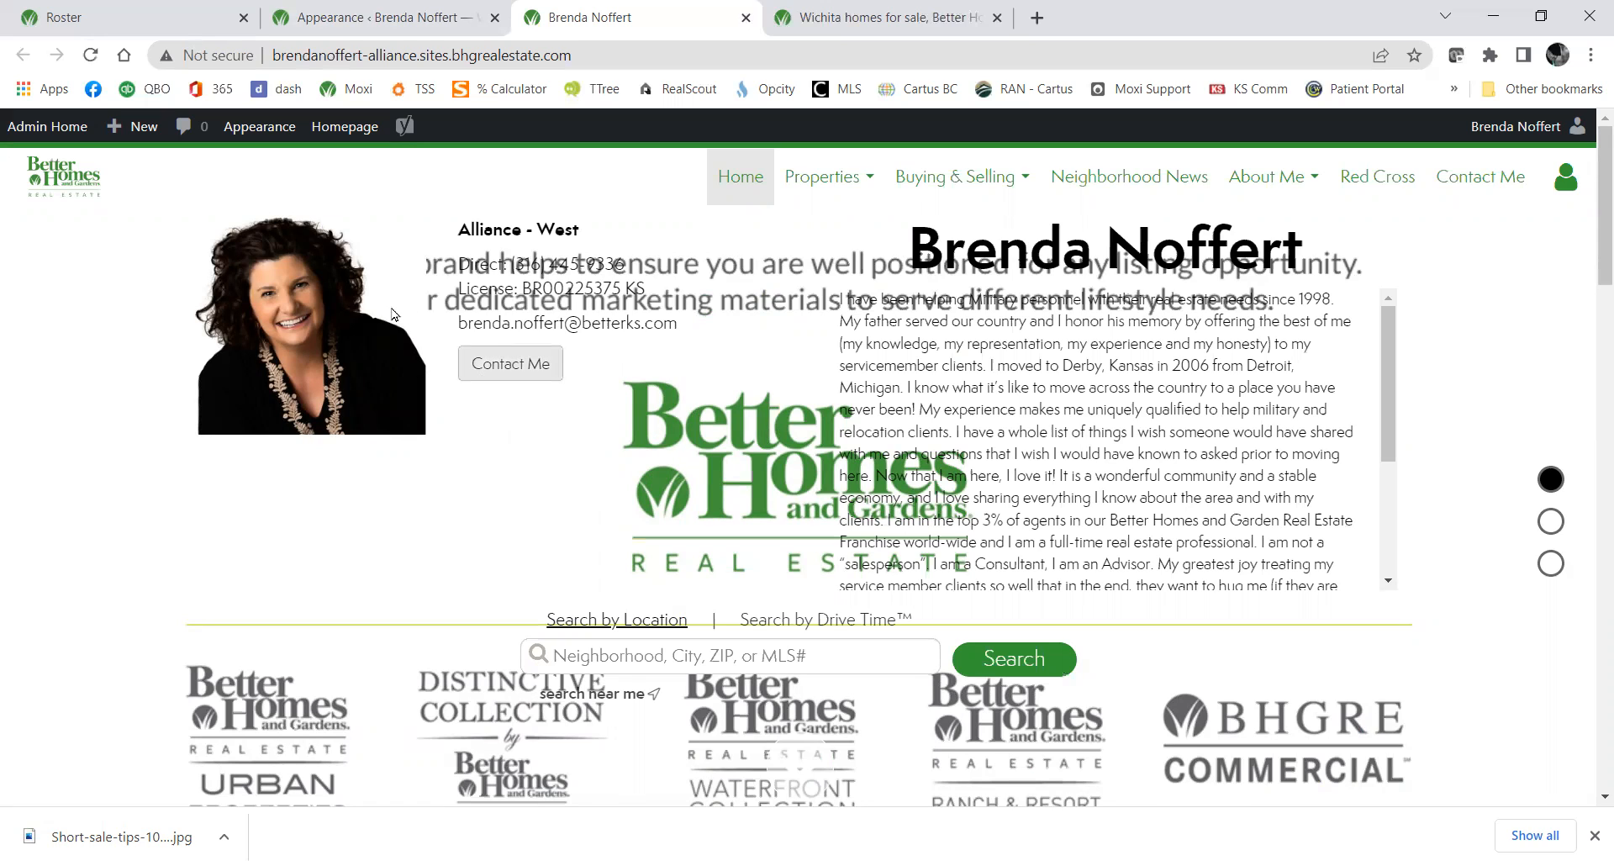
{"action": "scroll", "coordinate": [739, 666], "scroll_direction": "down", "scroll_amount": 1}
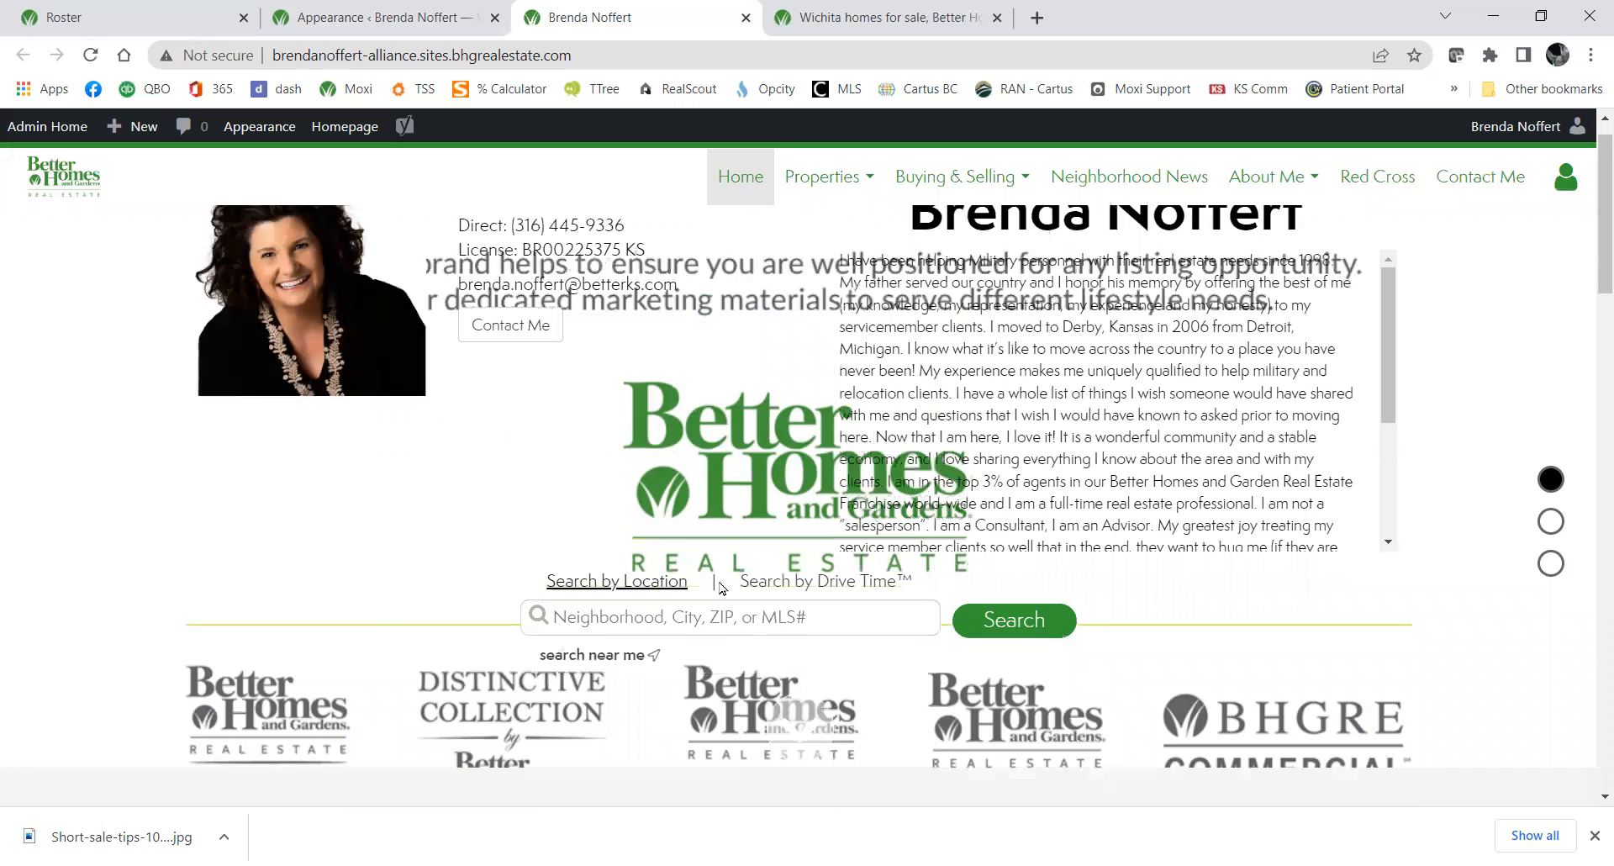
{"action": "scroll", "coordinate": [681, 568], "scroll_direction": "down", "scroll_amount": 5}
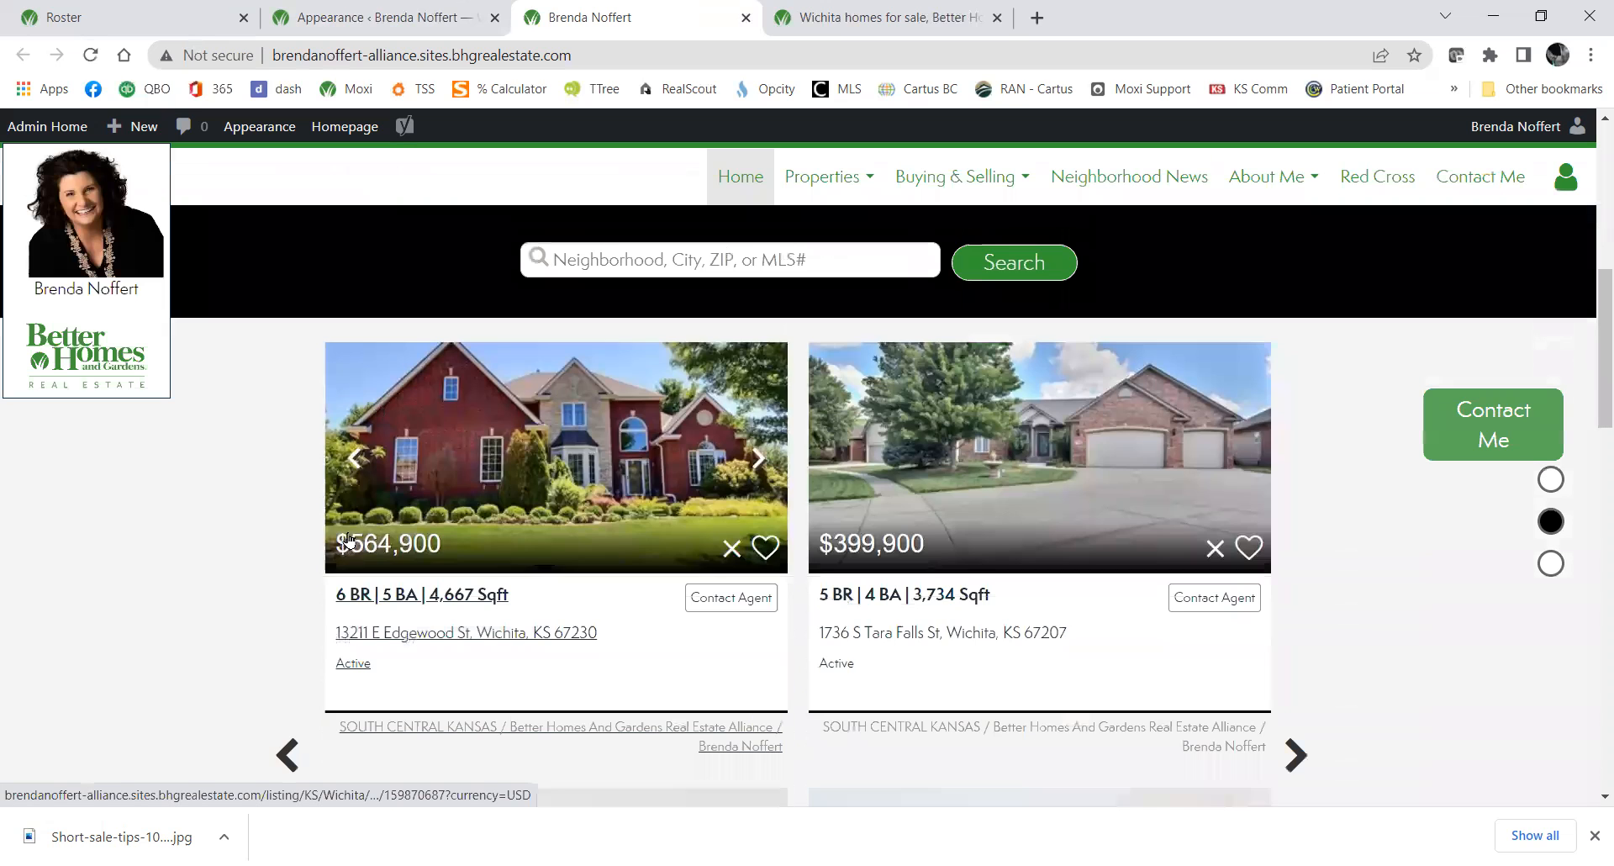
{"action": "scroll", "coordinate": [269, 540], "scroll_direction": "down", "scroll_amount": 3}
{"action": "scroll", "coordinate": [271, 529], "scroll_direction": "up", "scroll_amount": 7}
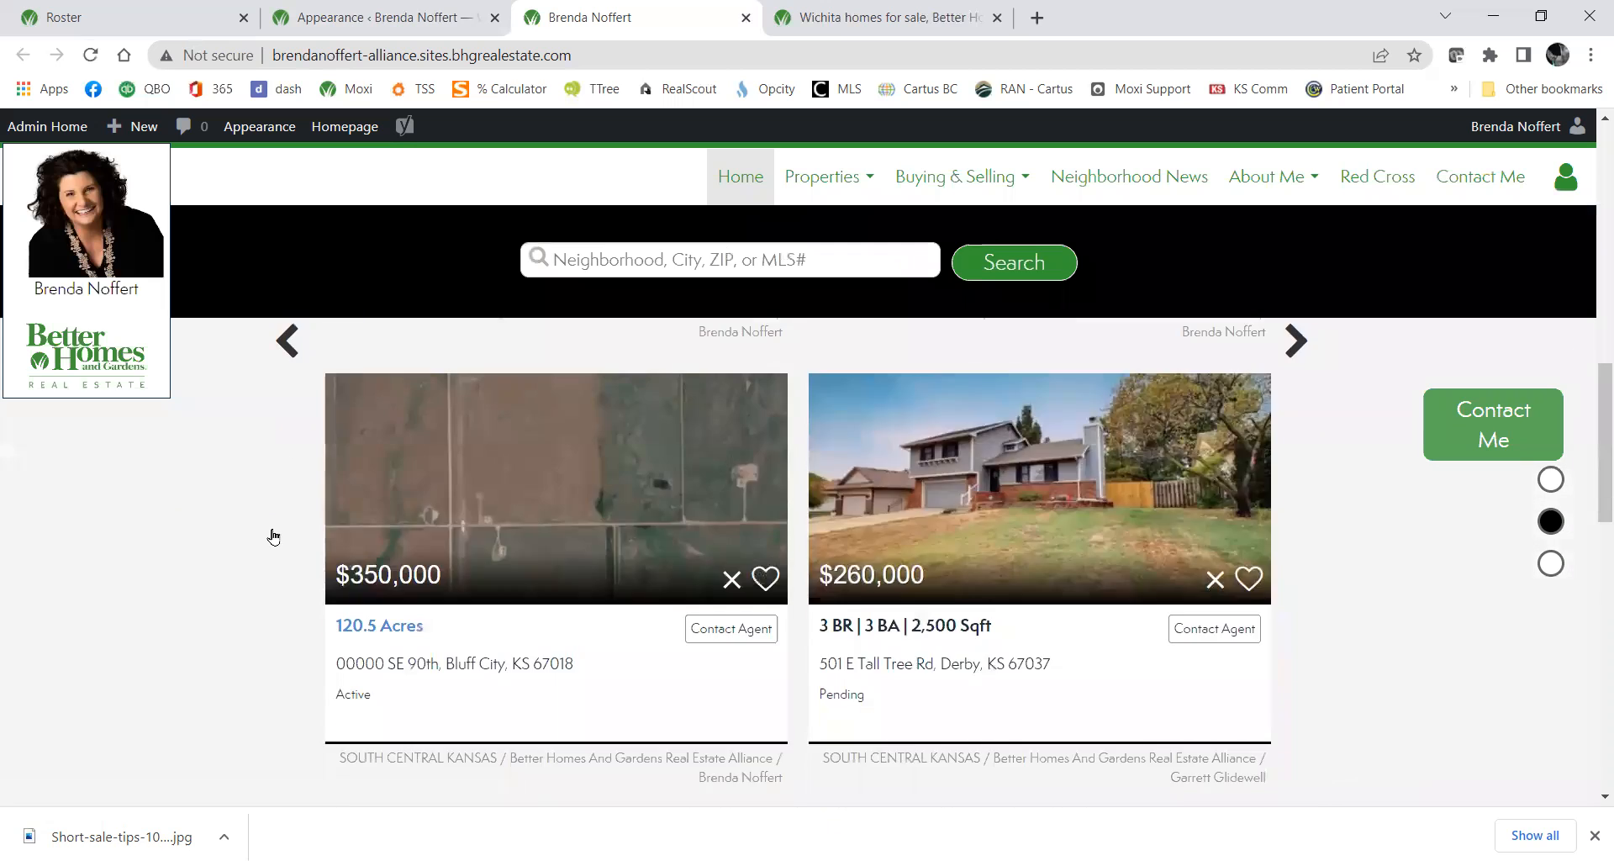
{"action": "scroll", "coordinate": [273, 523], "scroll_direction": "up", "scroll_amount": 4}
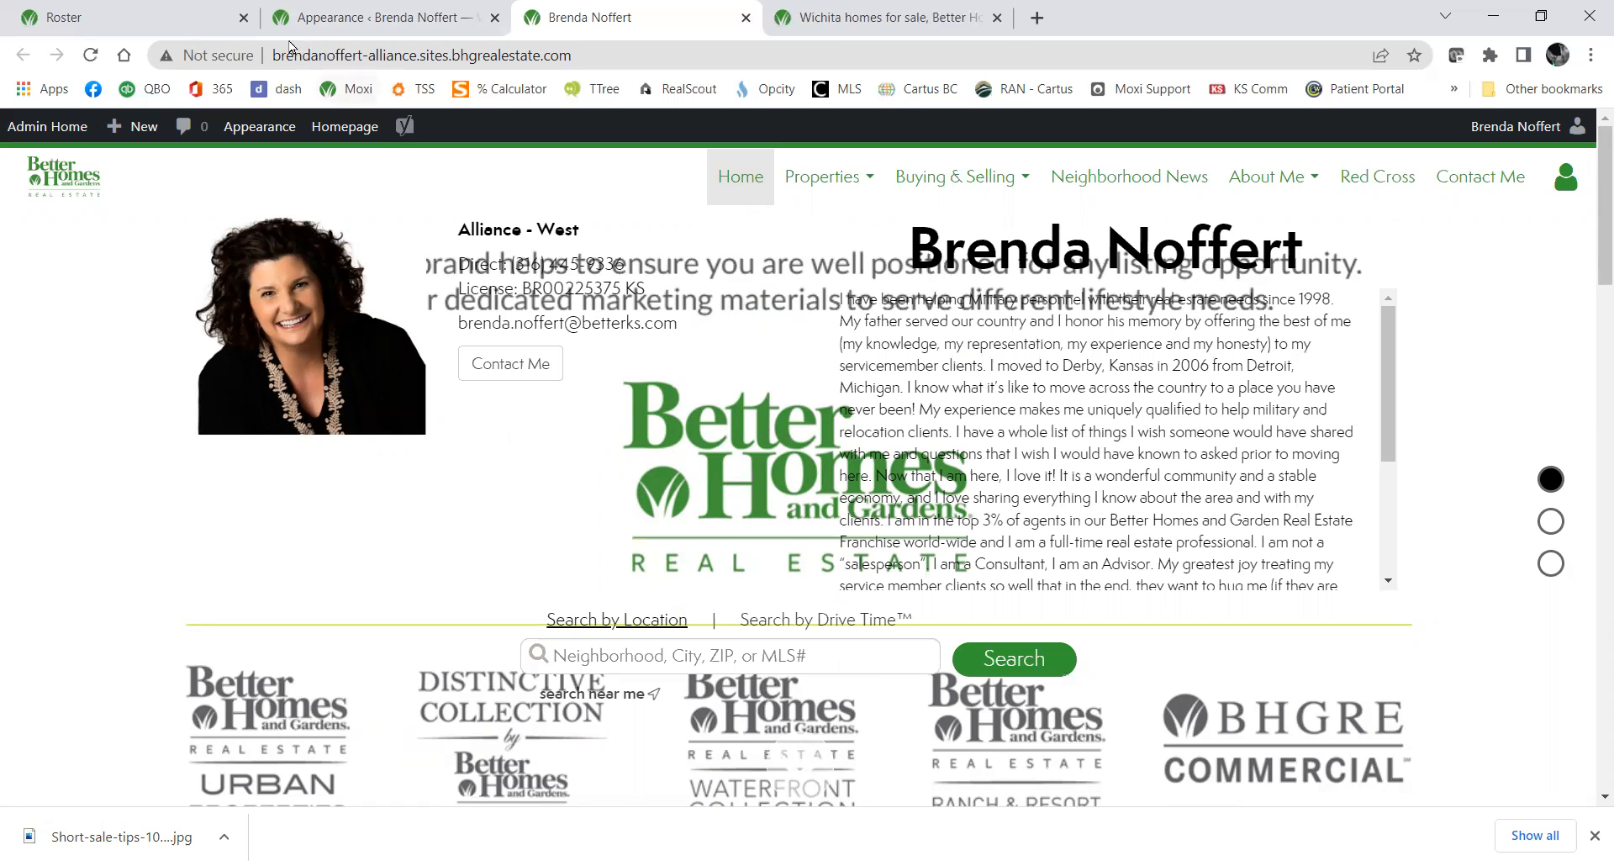
Compare the layout and palette options on the Appearance page with the agent's live homepage.
{"action": "left_click", "coordinate": [433, 12]}
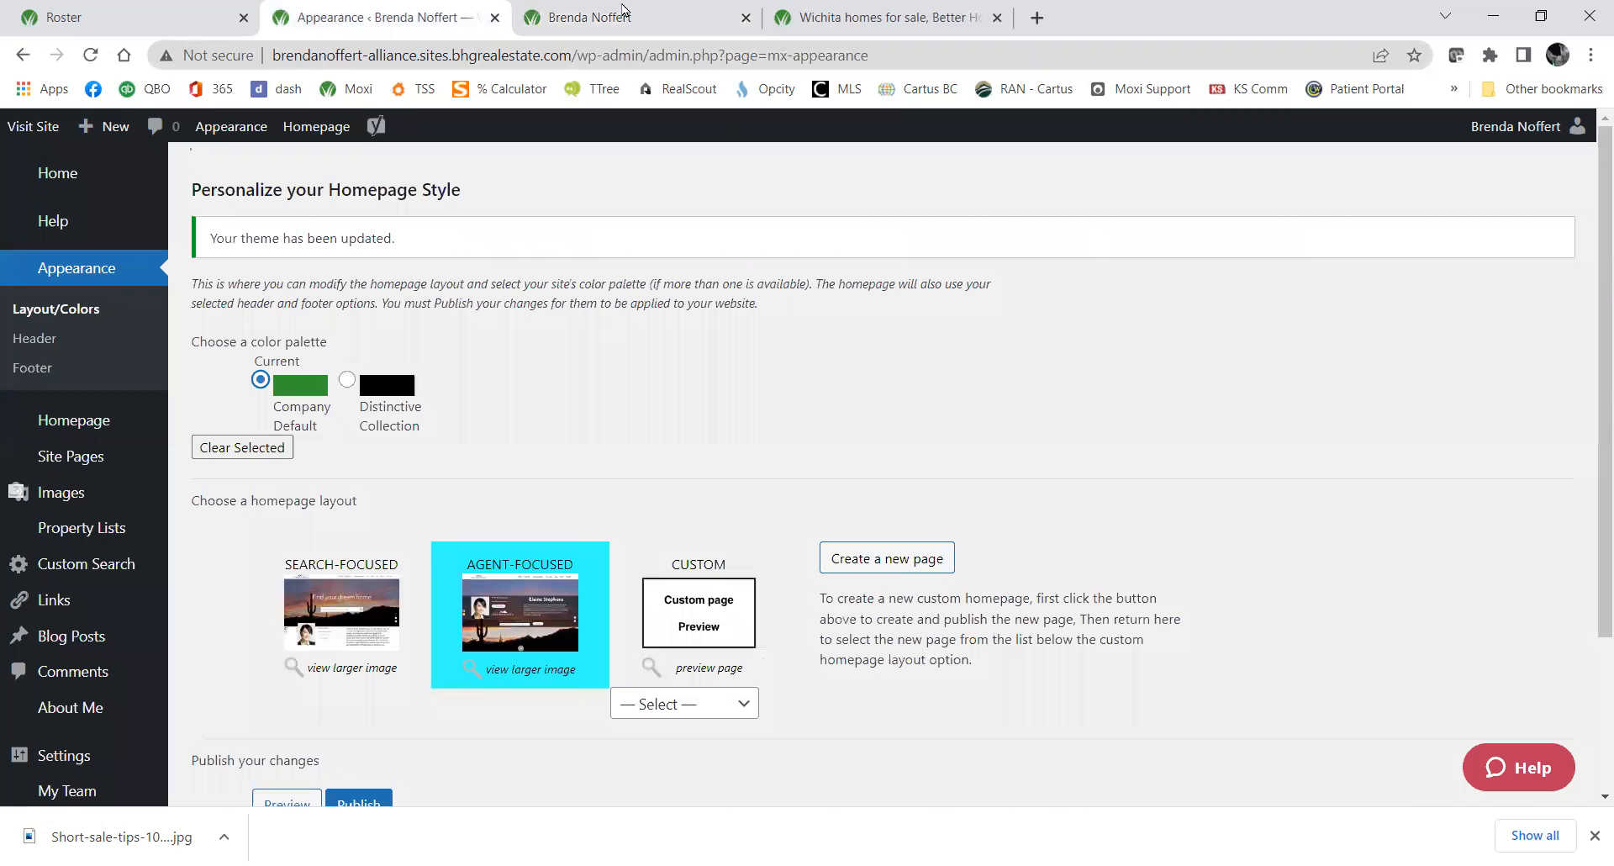
{"action": "left_click", "coordinate": [620, 17]}
{"action": "left_click", "coordinate": [322, 17]}
{"action": "scroll", "coordinate": [828, 437], "scroll_direction": "down", "scroll_amount": 4}
{"action": "scroll", "coordinate": [820, 446], "scroll_direction": "up", "scroll_amount": 2}
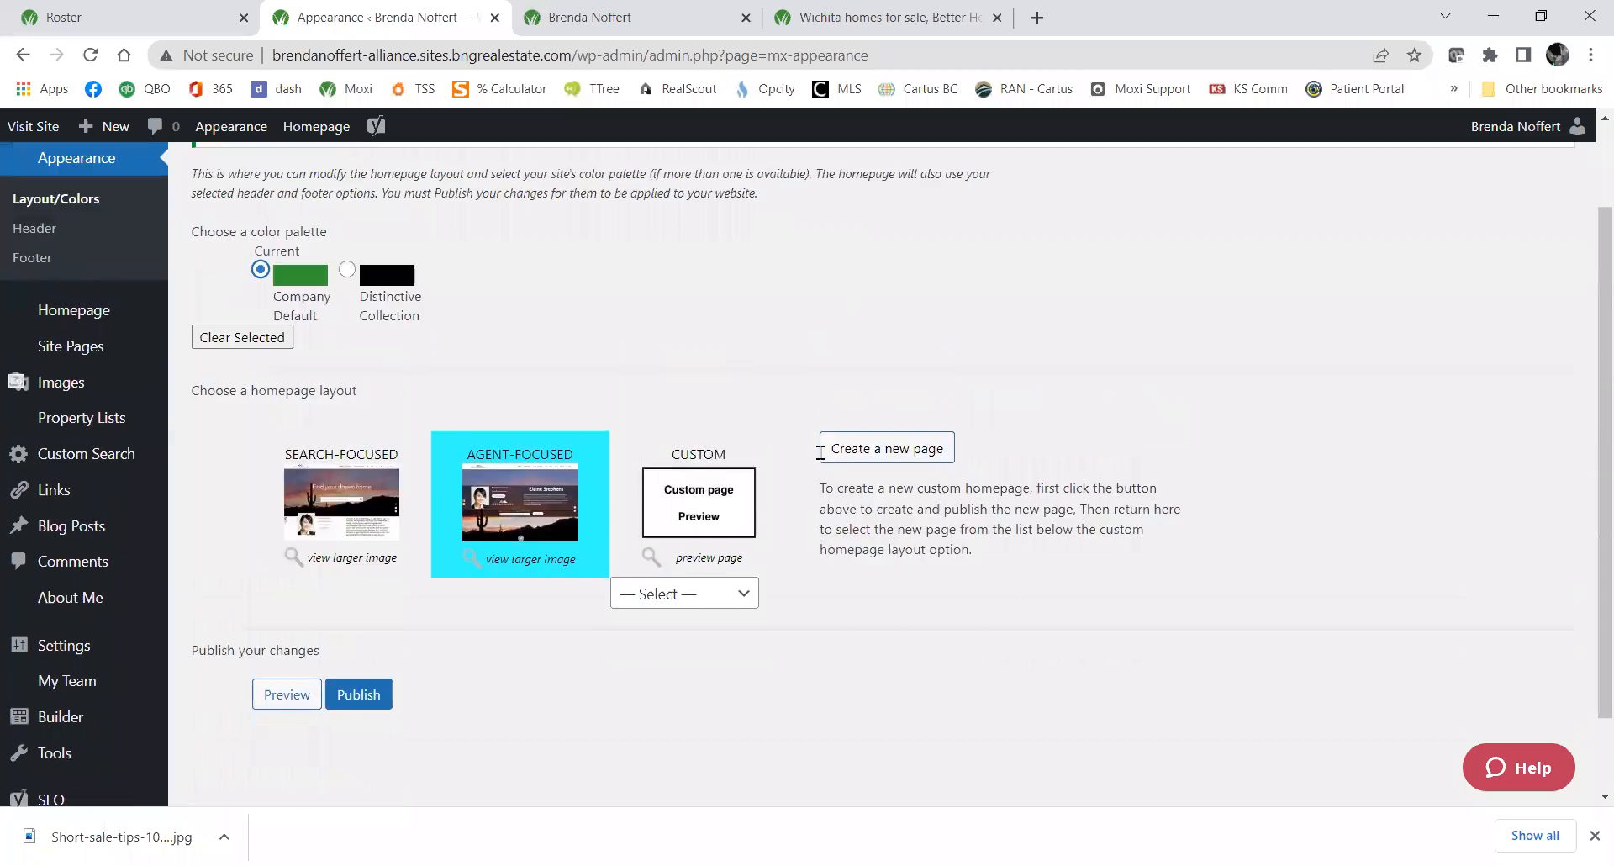
{"action": "scroll", "coordinate": [820, 451], "scroll_direction": "up", "scroll_amount": 2}
{"action": "left_click", "coordinate": [605, 17]}
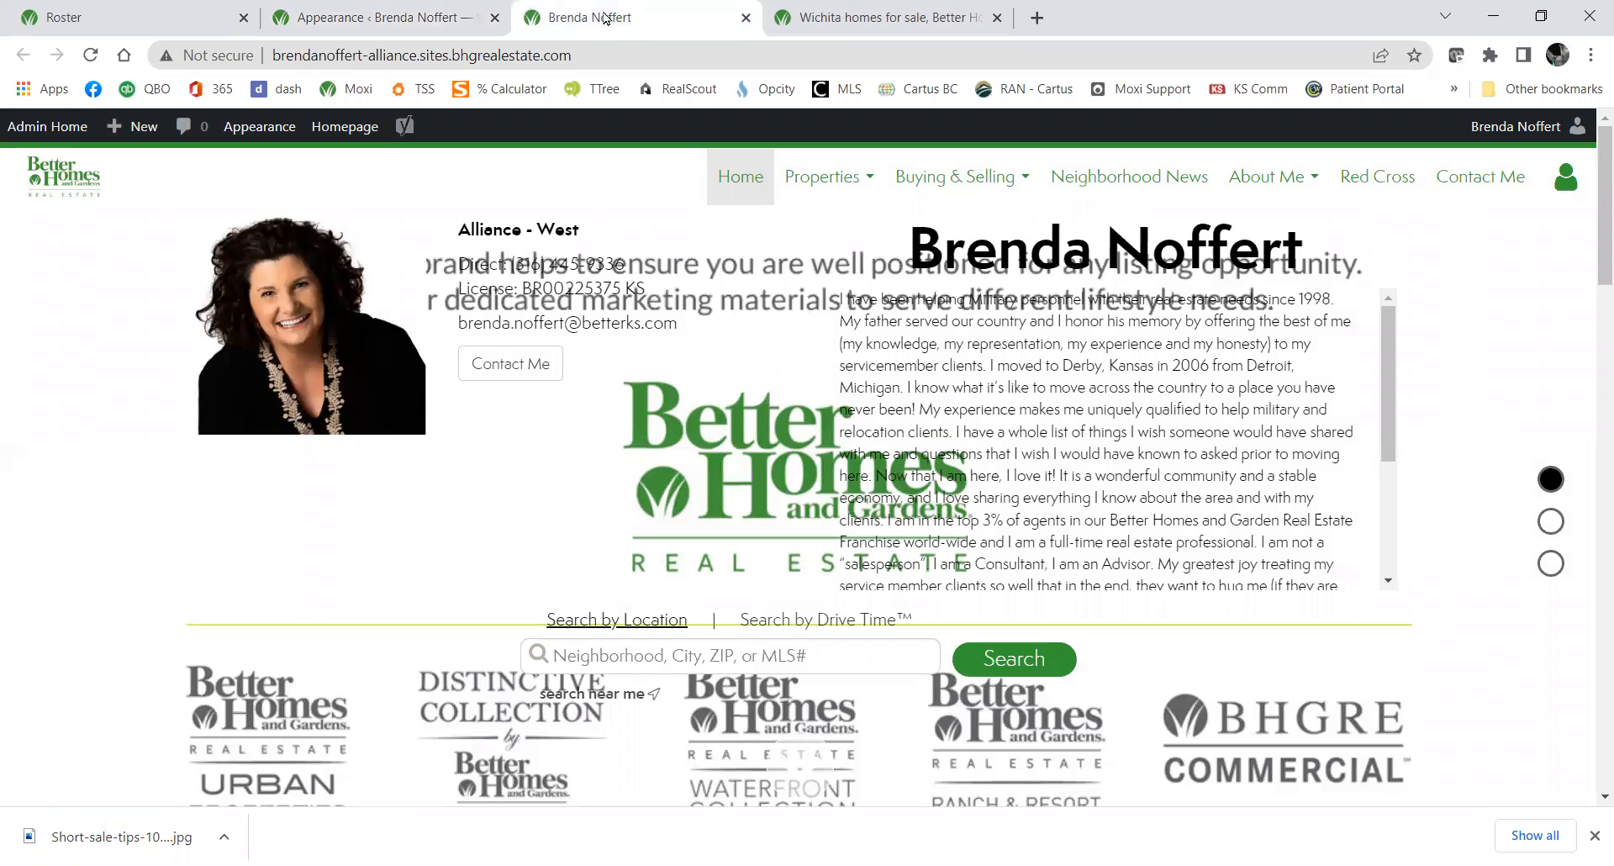
{"action": "left_click", "coordinate": [405, 12]}
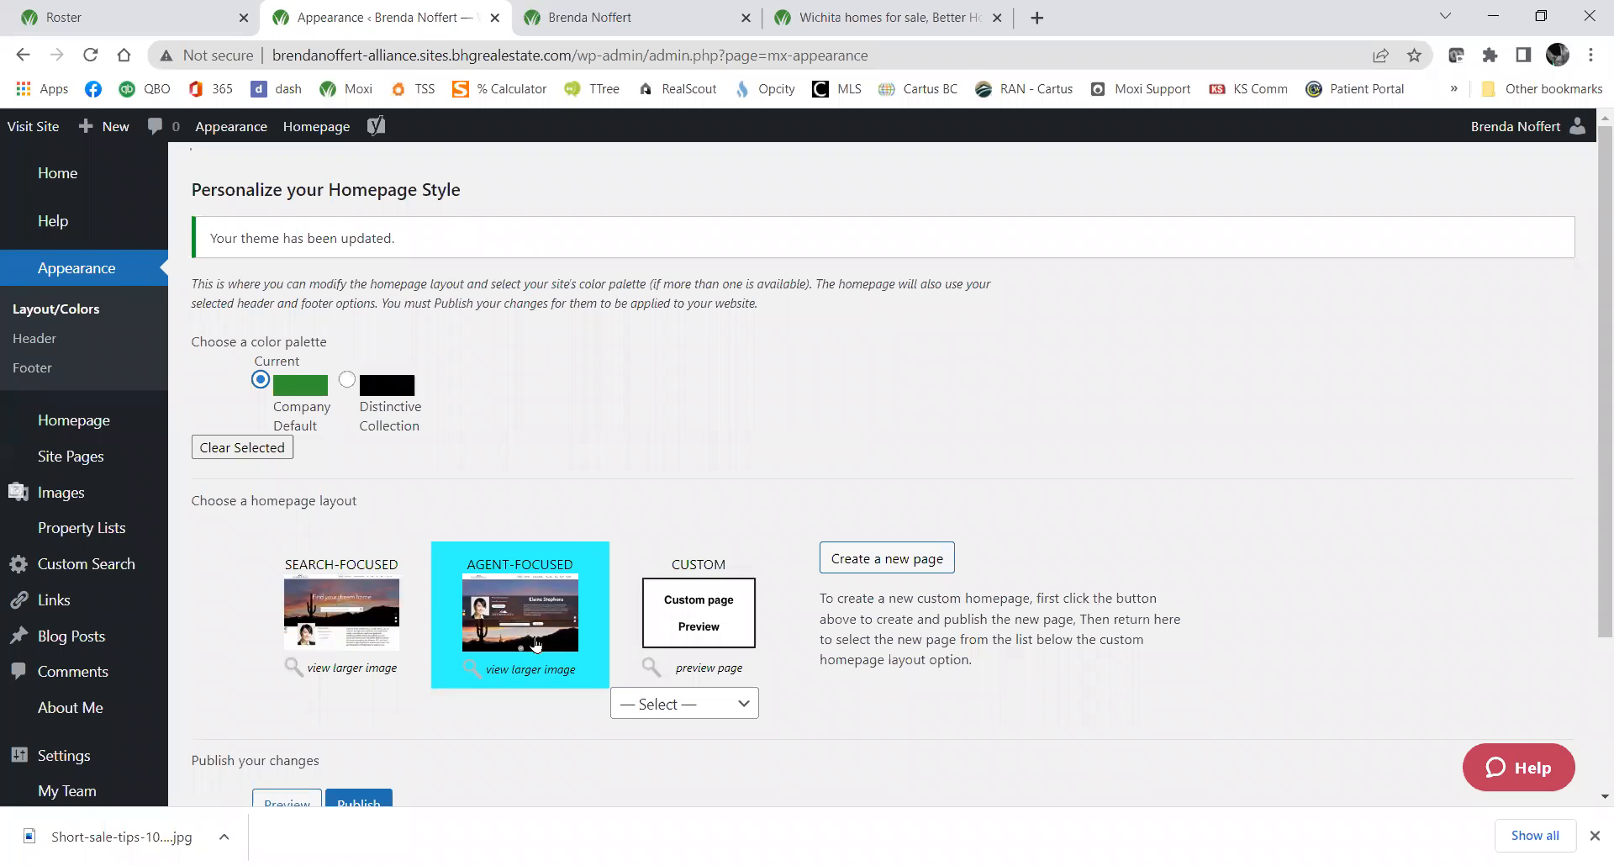
{"action": "left_click", "coordinate": [593, 18]}
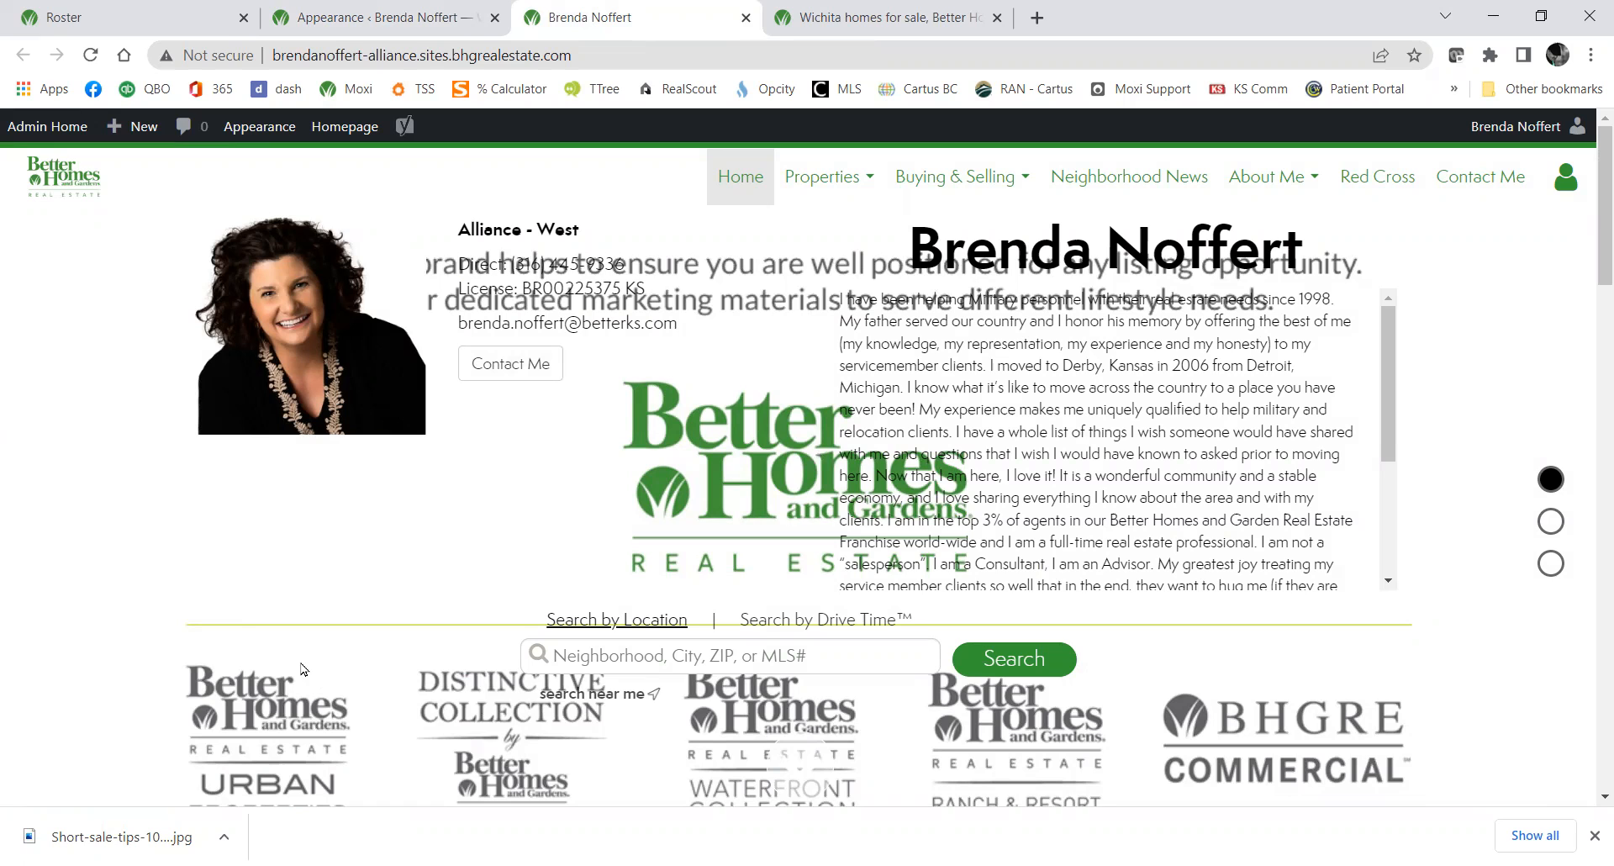
Open the Homepage settings in the site admin and bring up the Image Gallery for the single background image.
{"action": "left_click", "coordinate": [427, 28]}
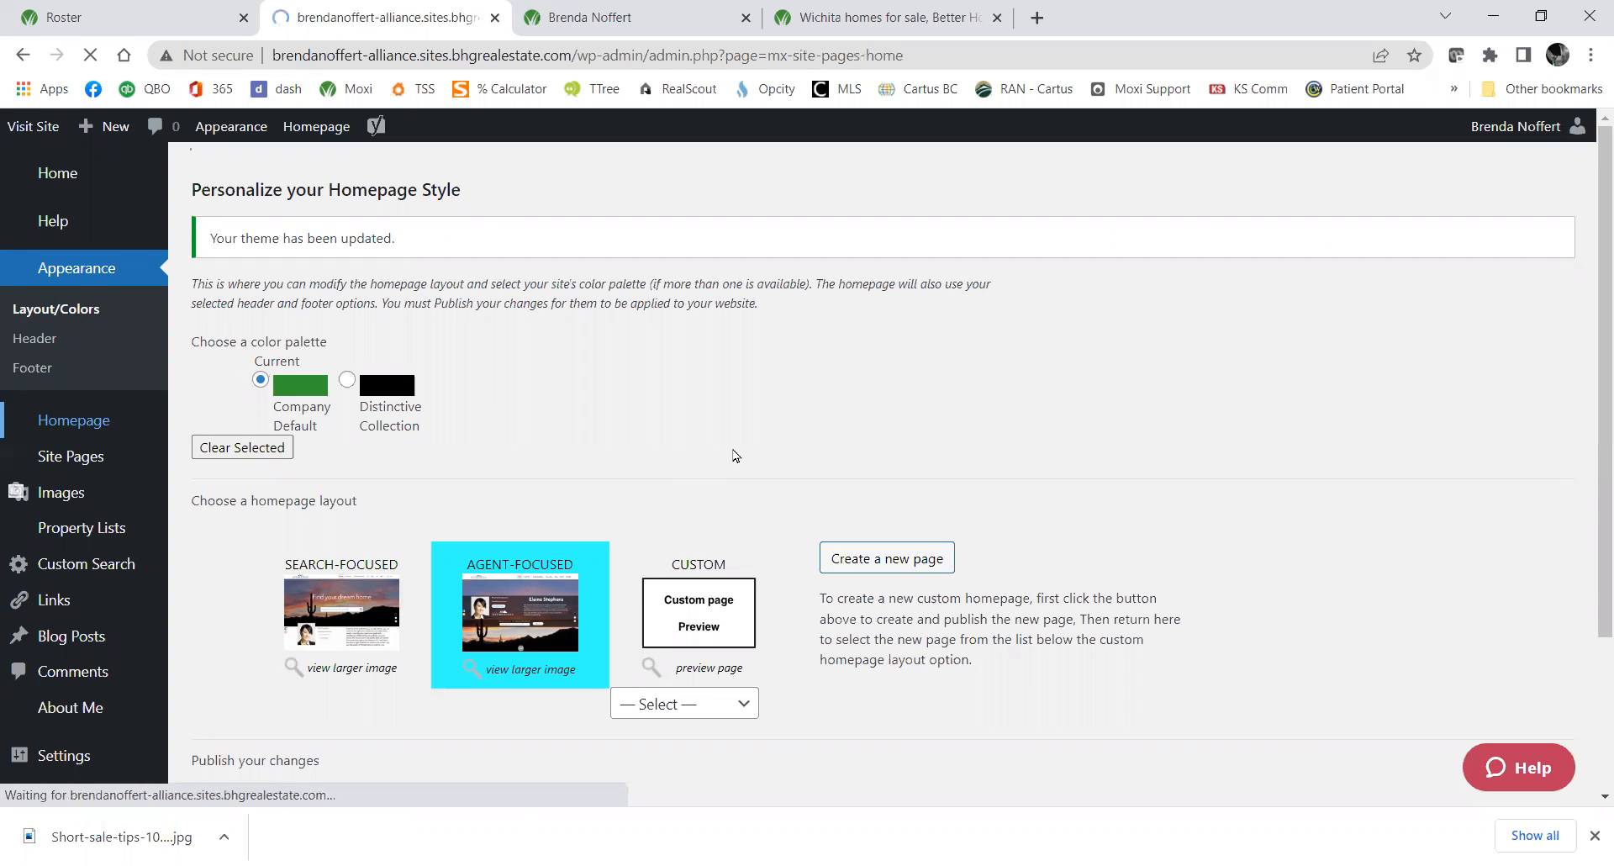
{"action": "scroll", "coordinate": [736, 464], "scroll_direction": "down", "scroll_amount": 1}
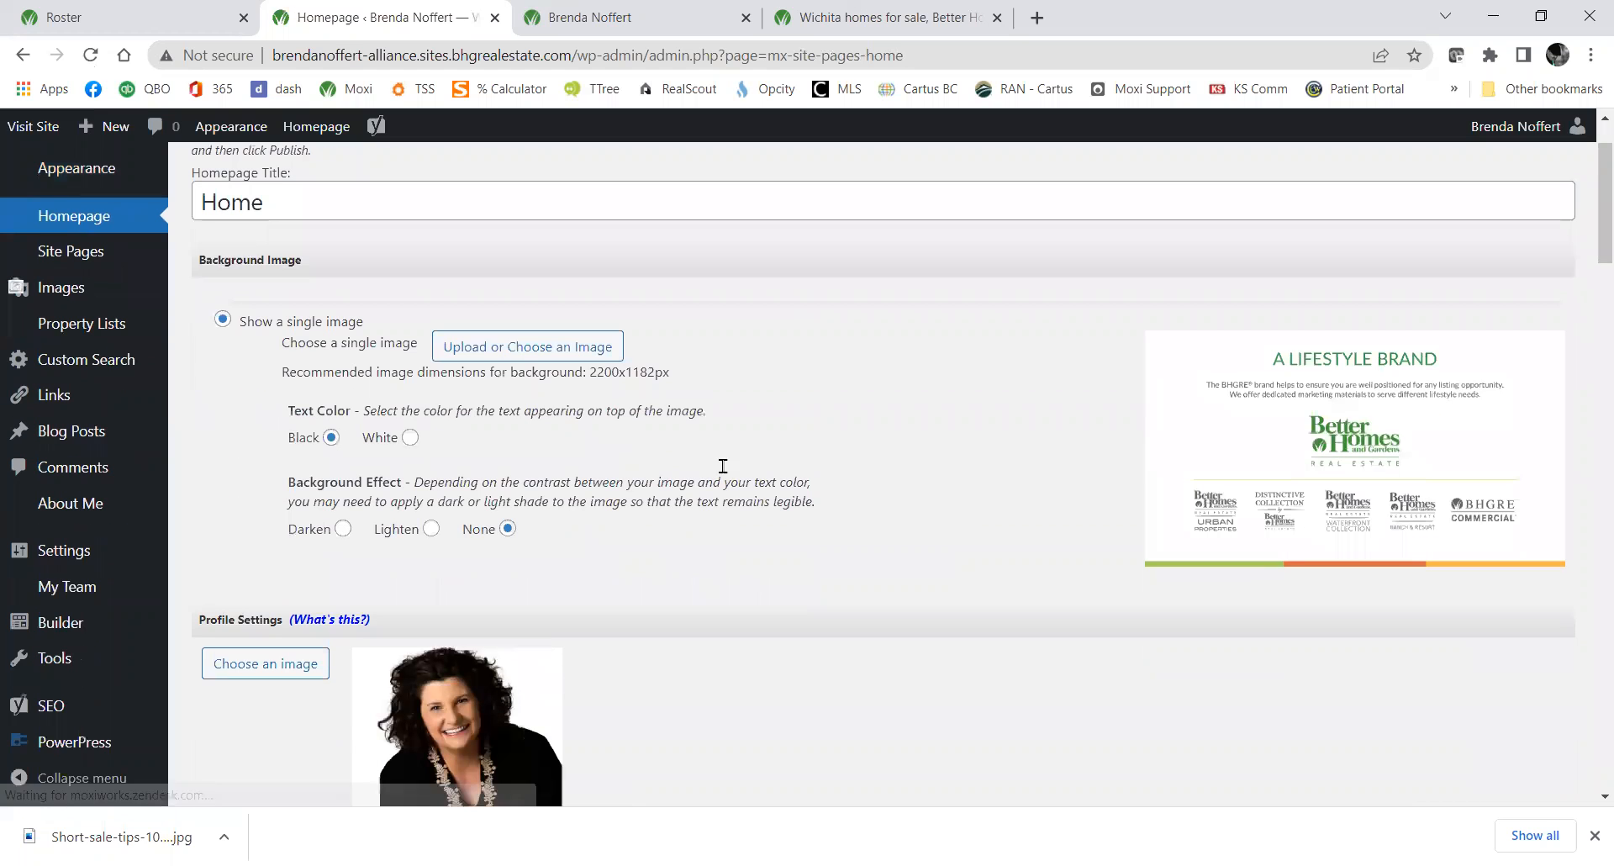
{"action": "left_click", "coordinate": [513, 341]}
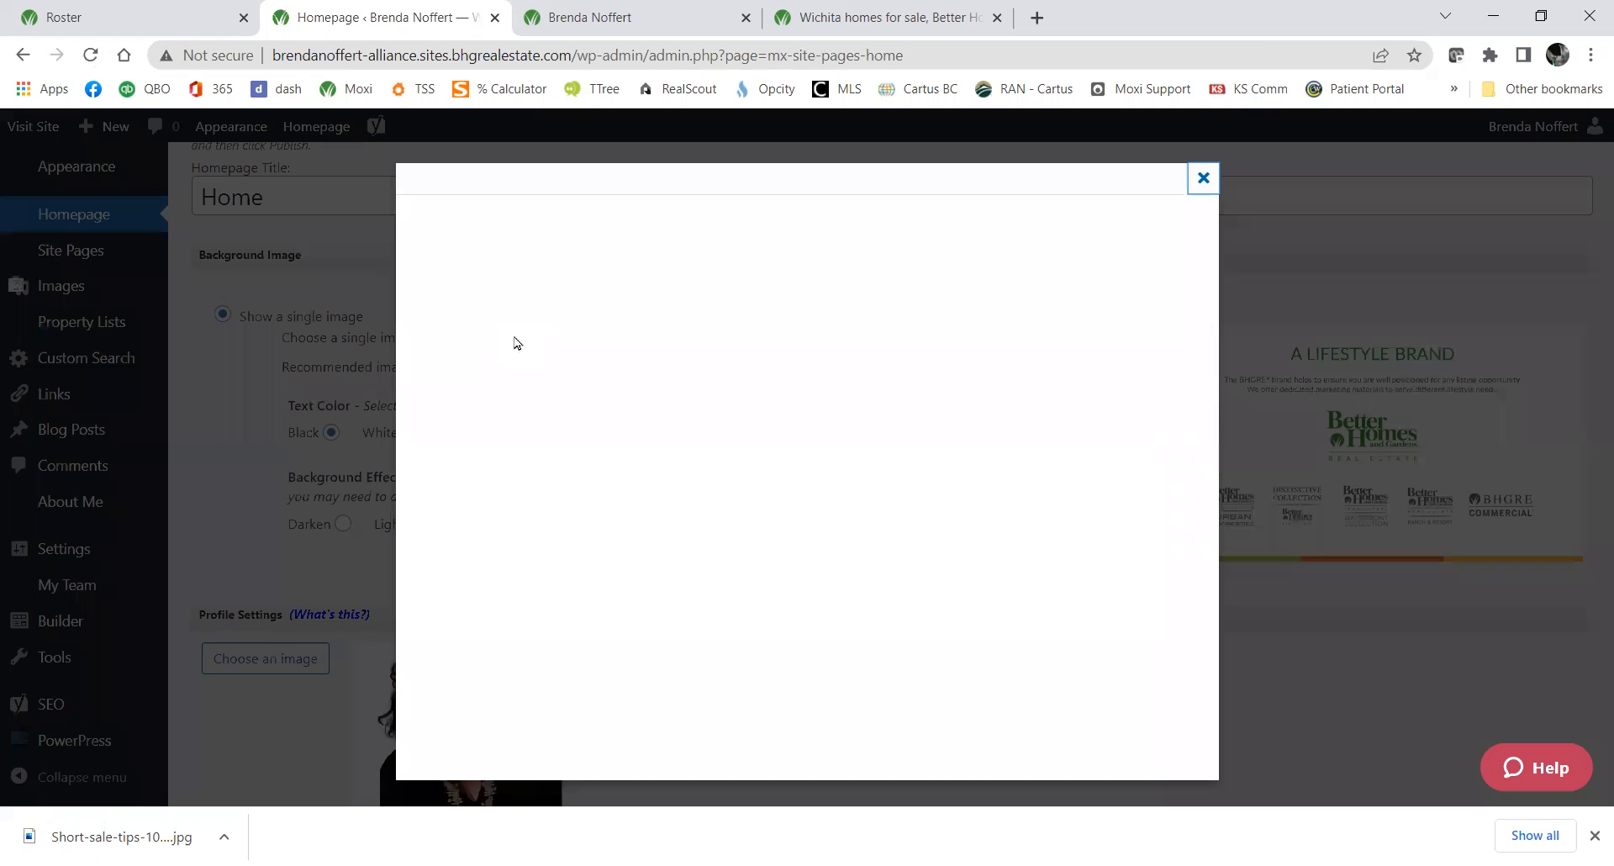
{"action": "left_click", "coordinate": [593, 216]}
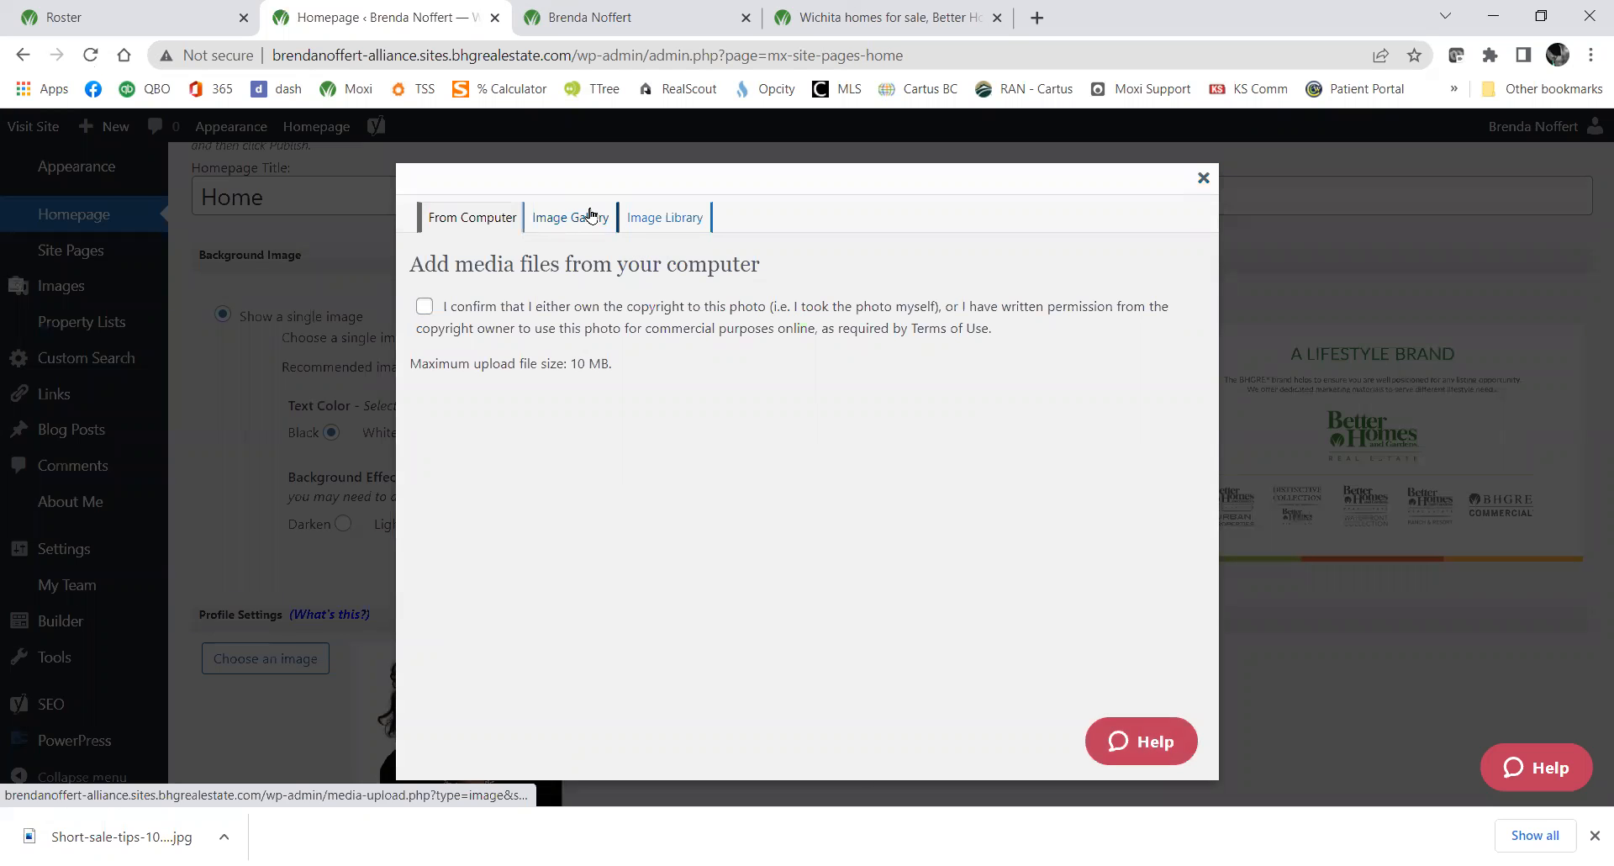
Choose the gallery photo of a living room with a curved cream sofa and black piano as the homepage background.
{"action": "scroll", "coordinate": [571, 368], "scroll_direction": "down", "scroll_amount": 4}
{"action": "scroll", "coordinate": [570, 367], "scroll_direction": "down", "scroll_amount": 12}
{"action": "scroll", "coordinate": [588, 370], "scroll_direction": "down", "scroll_amount": 12}
{"action": "scroll", "coordinate": [588, 368], "scroll_direction": "down", "scroll_amount": 12}
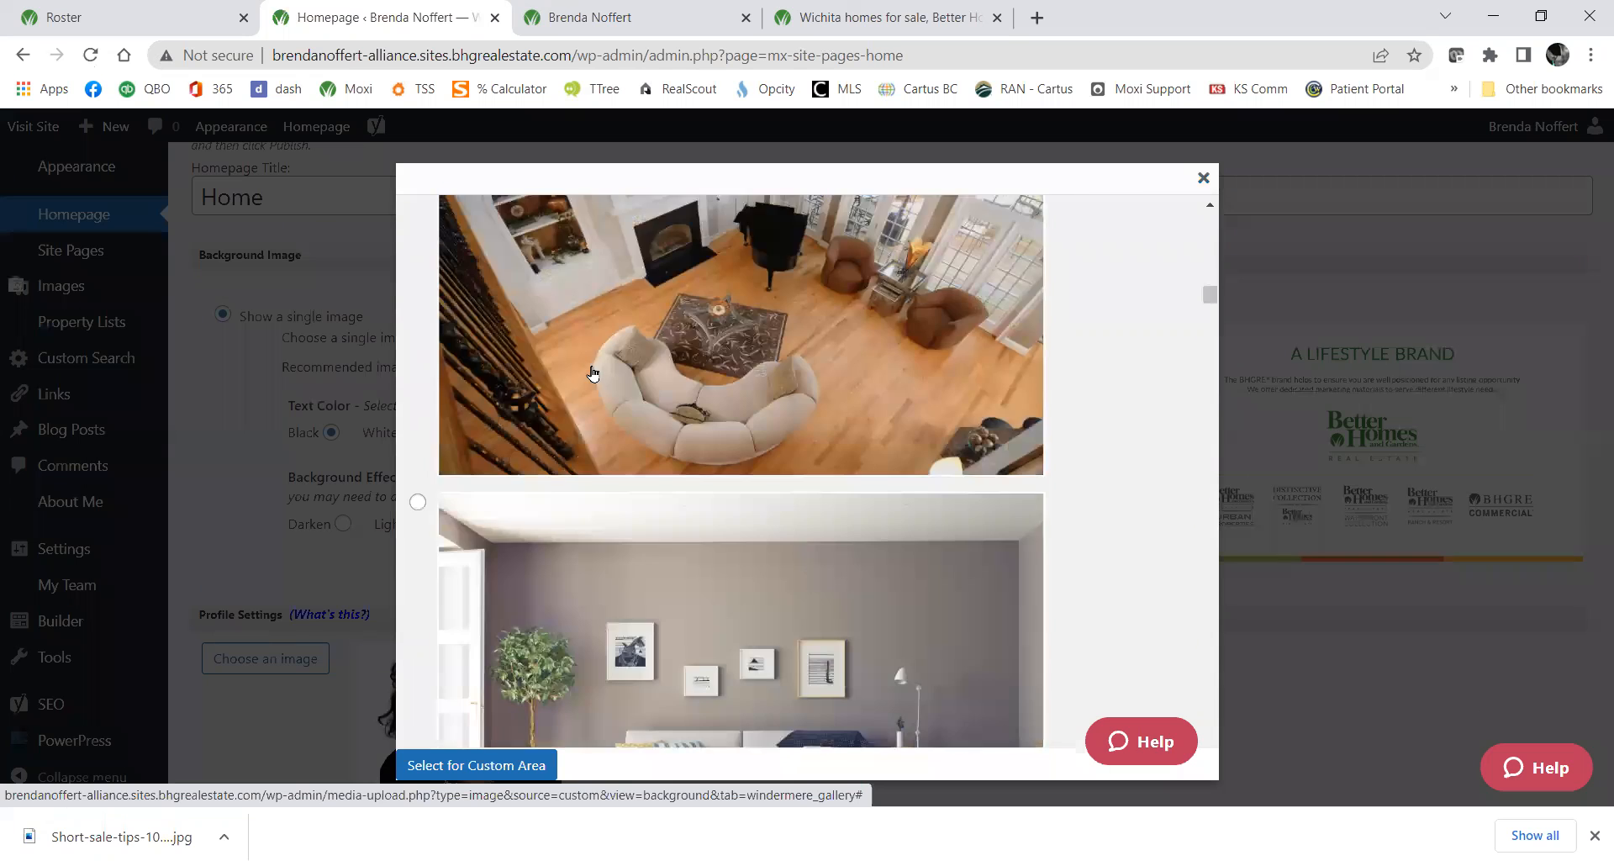
{"action": "scroll", "coordinate": [593, 373], "scroll_direction": "down", "scroll_amount": 5}
{"action": "scroll", "coordinate": [597, 370], "scroll_direction": "up", "scroll_amount": 3}
{"action": "scroll", "coordinate": [600, 358], "scroll_direction": "up", "scroll_amount": 4}
{"action": "scroll", "coordinate": [588, 379], "scroll_direction": "down", "scroll_amount": 1}
{"action": "left_click", "coordinate": [587, 379]}
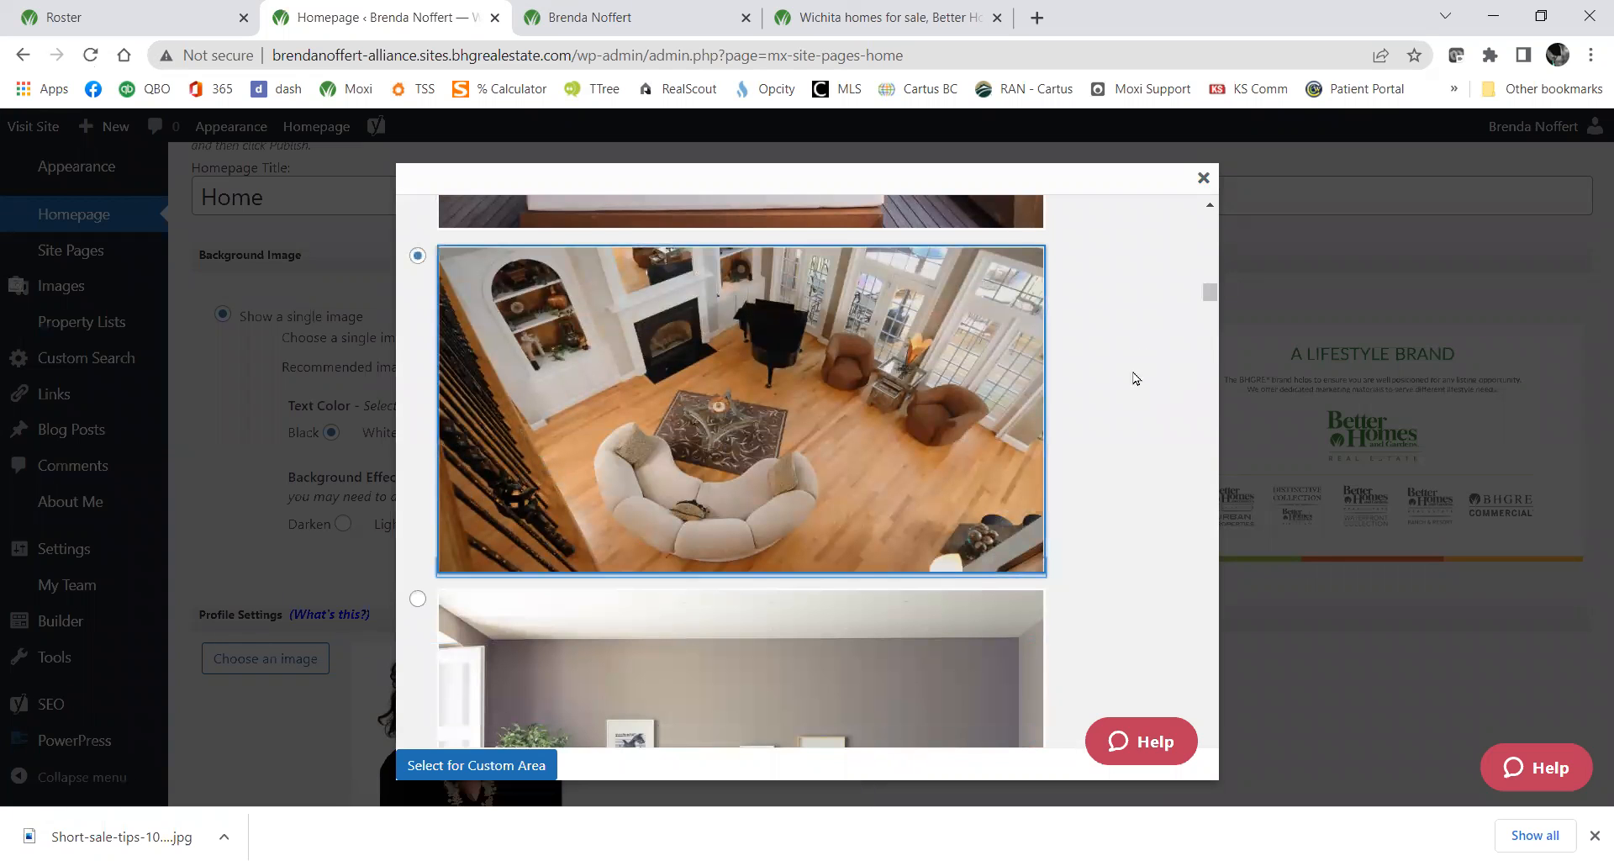
{"action": "left_click", "coordinate": [500, 767]}
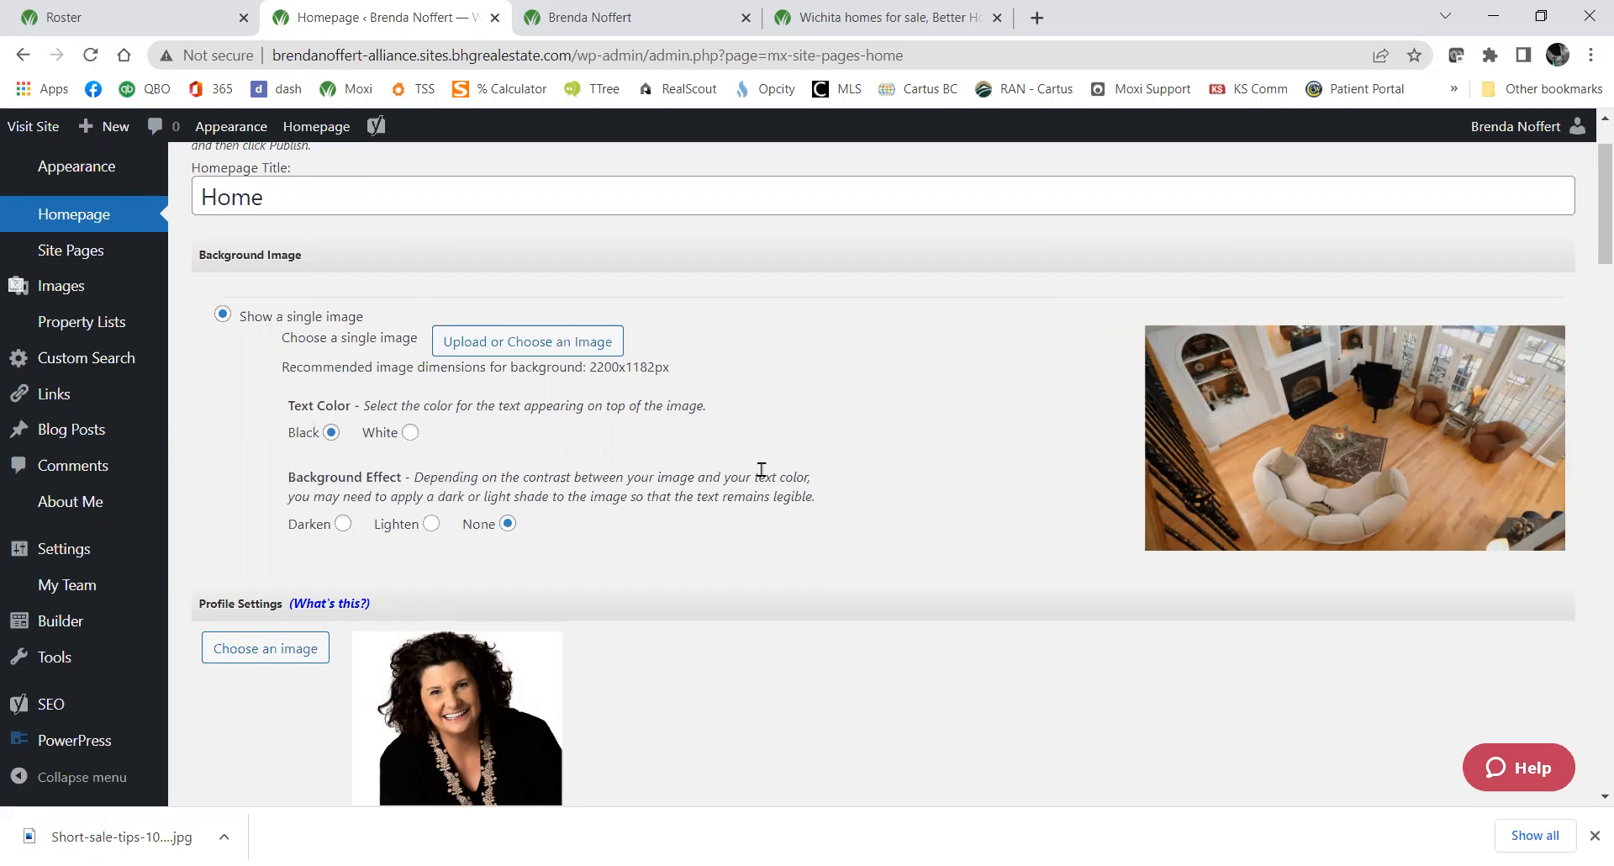
Set the homepage text color to White and the background effect to Lighten, and publish the page.
{"action": "left_click", "coordinate": [411, 433]}
{"action": "left_click", "coordinate": [433, 525]}
{"action": "scroll", "coordinate": [684, 529], "scroll_direction": "down", "scroll_amount": 16}
{"action": "scroll", "coordinate": [666, 537], "scroll_direction": "down", "scroll_amount": 9}
{"action": "middle_click", "coordinate": [659, 575]}
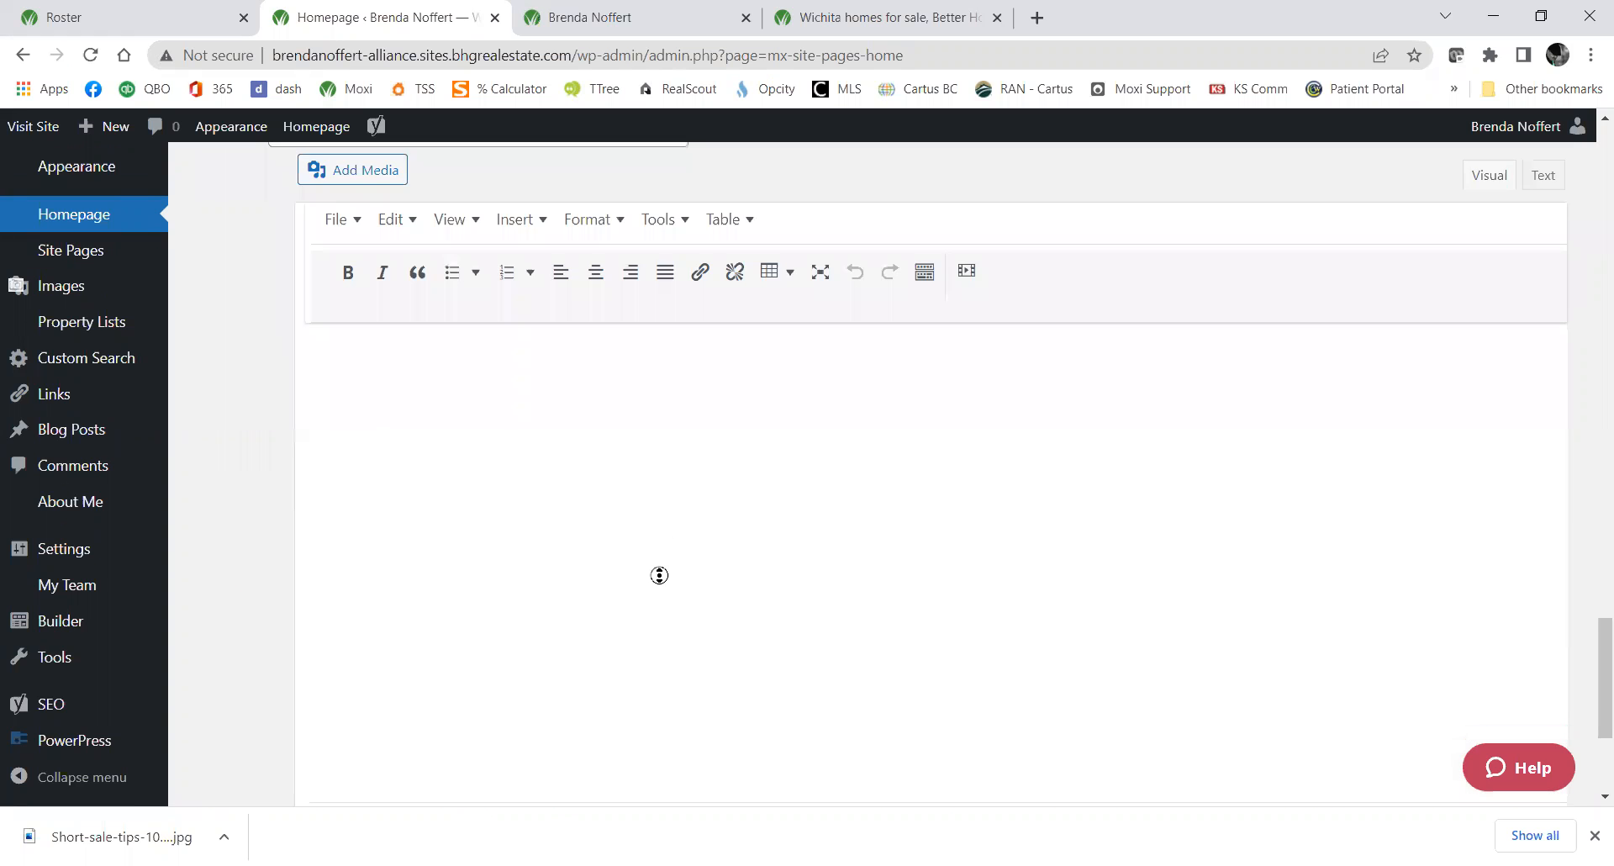
{"action": "scroll", "coordinate": [659, 575], "scroll_direction": "down", "scroll_amount": 3}
{"action": "left_click", "coordinate": [222, 712]}
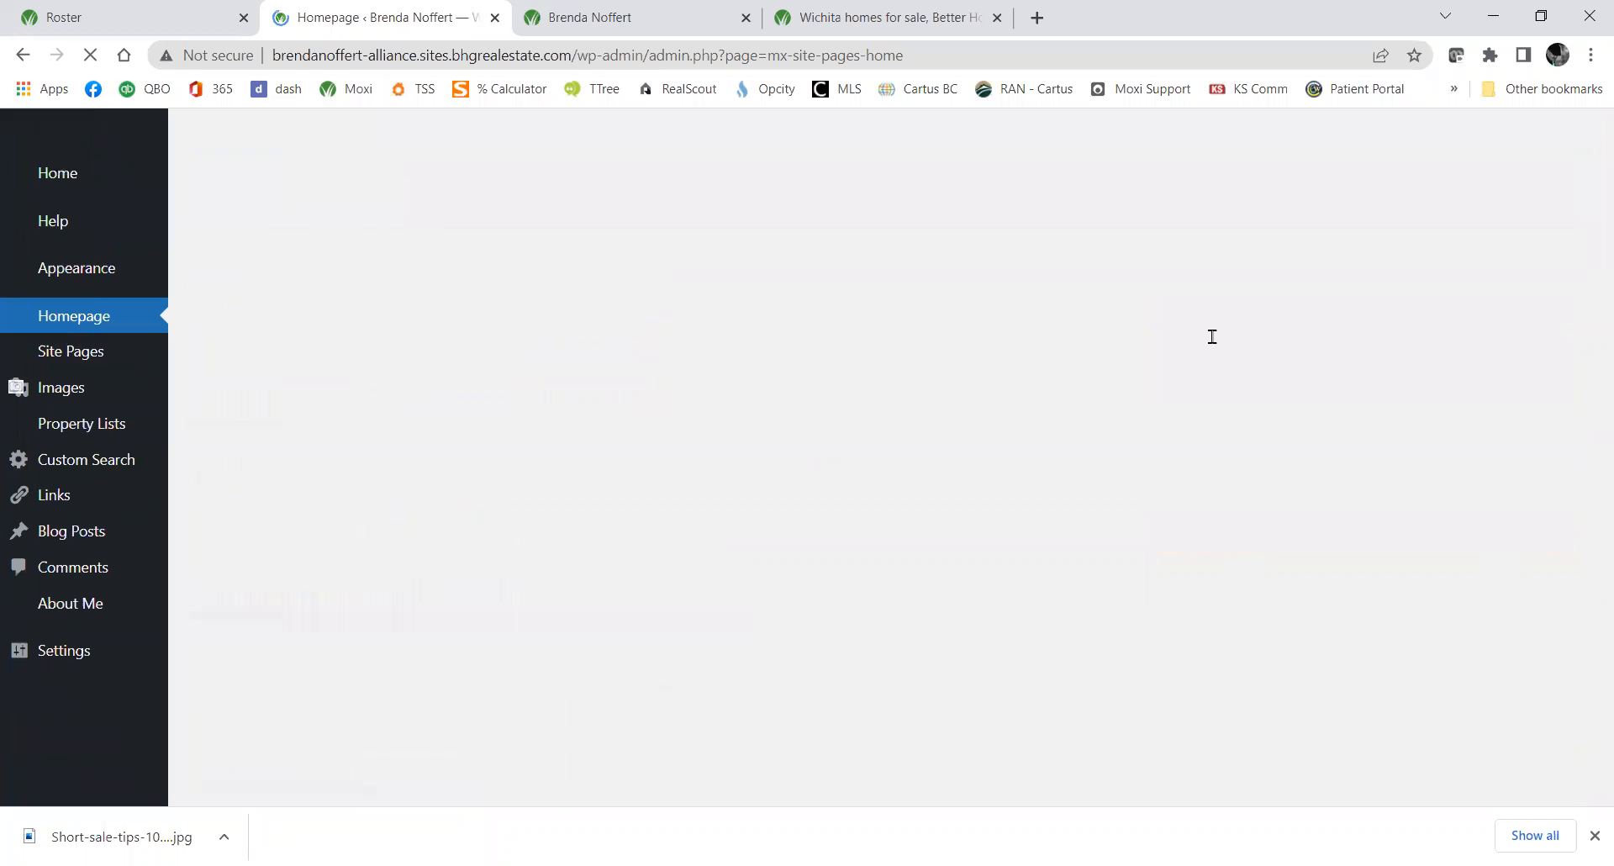
Reload the live site, review the new background and text down to the active listings, and close the live site.
{"action": "left_click", "coordinate": [611, 16]}
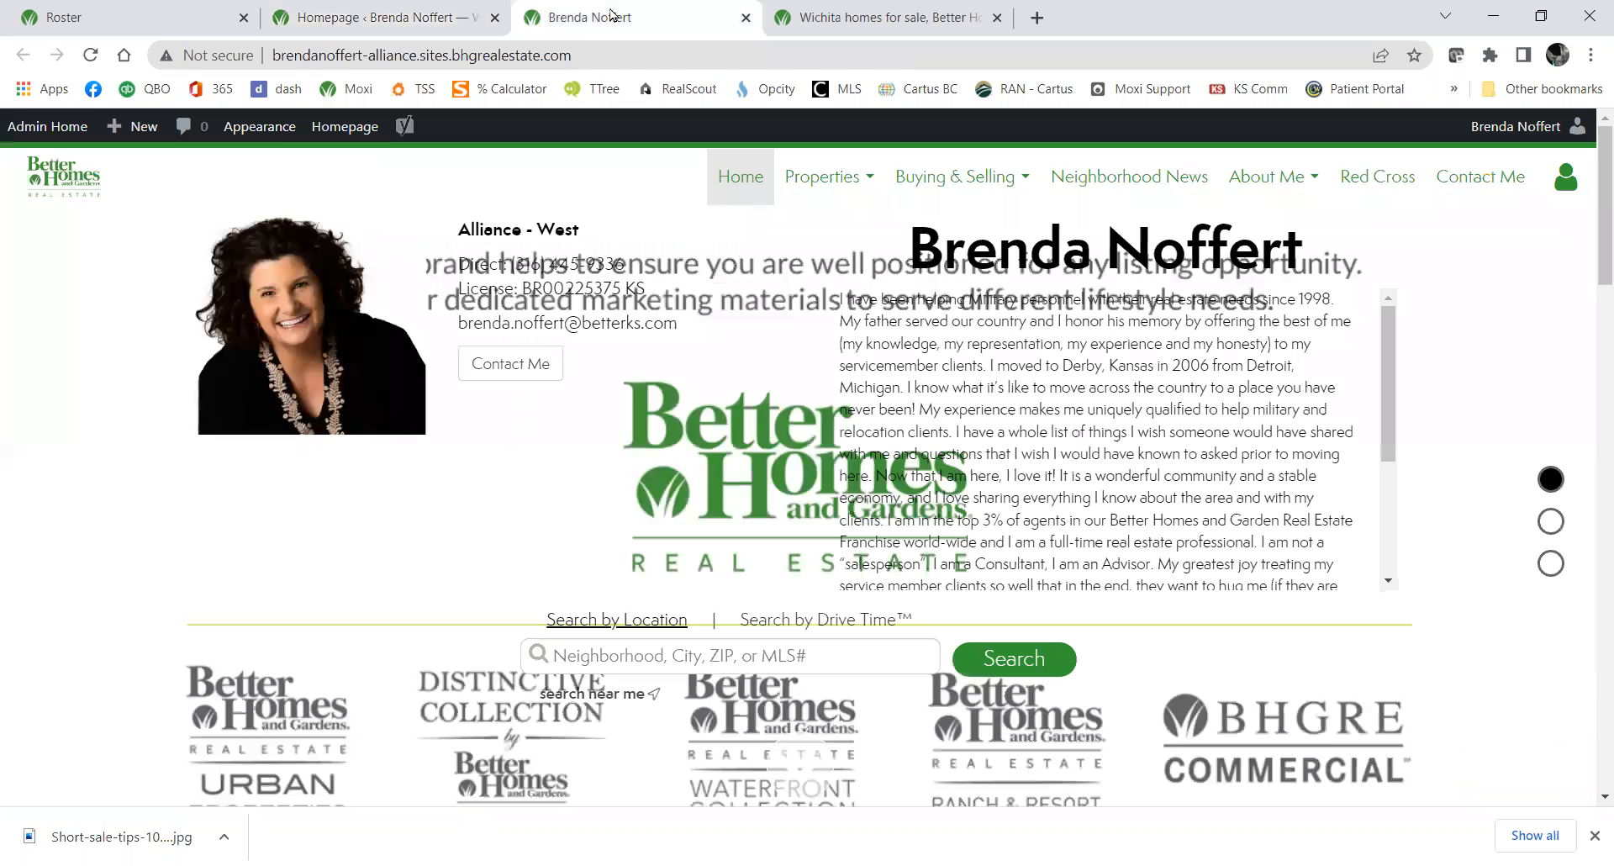
{"action": "left_click", "coordinate": [90, 55]}
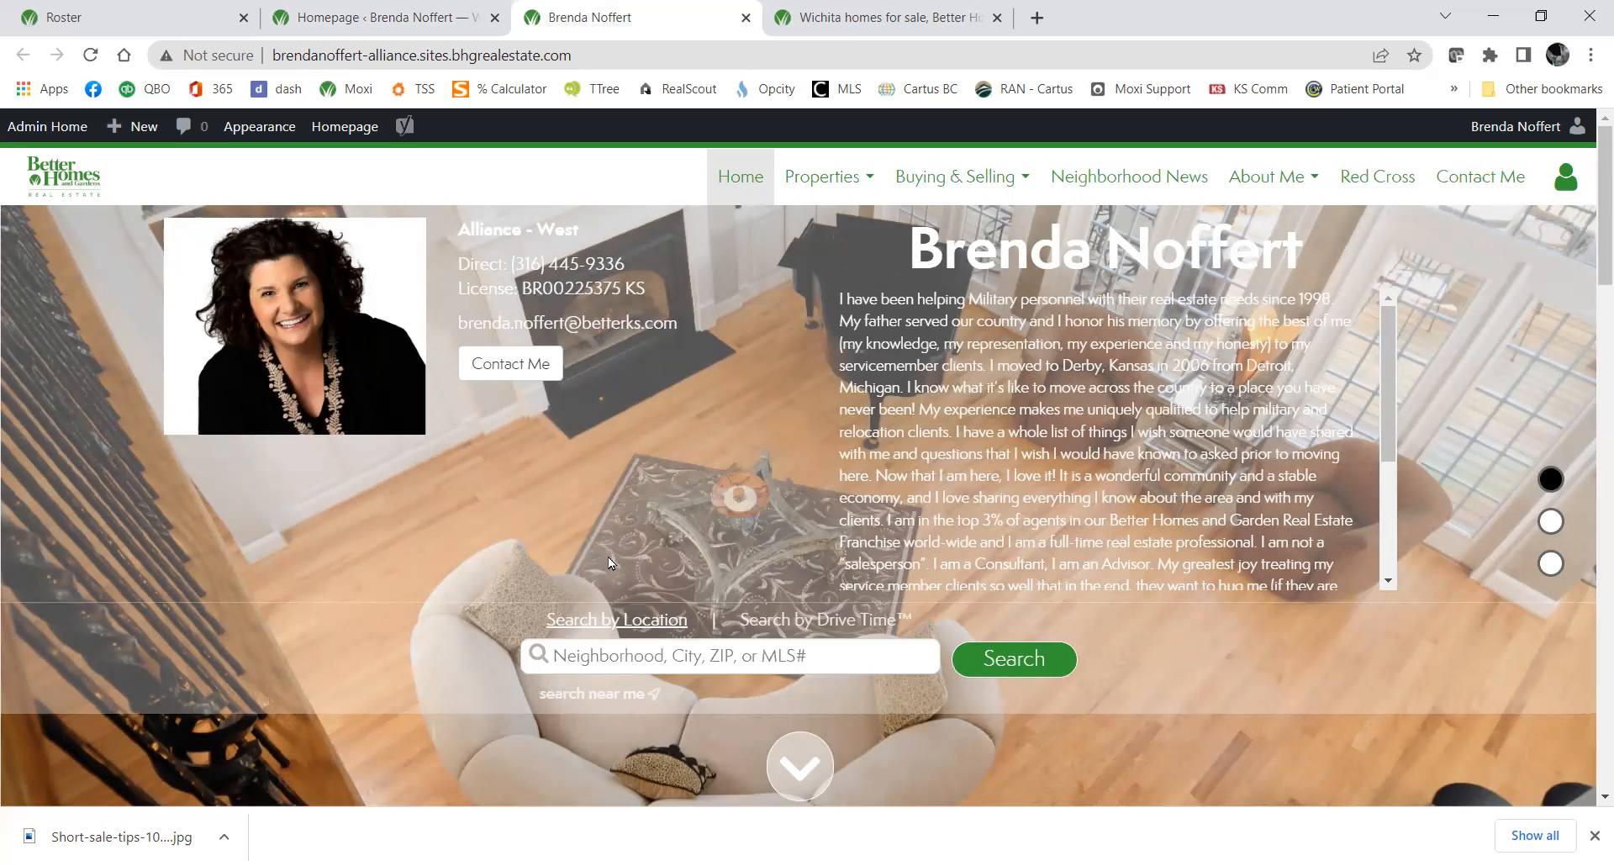
{"action": "scroll", "coordinate": [231, 672], "scroll_direction": "down", "scroll_amount": 3}
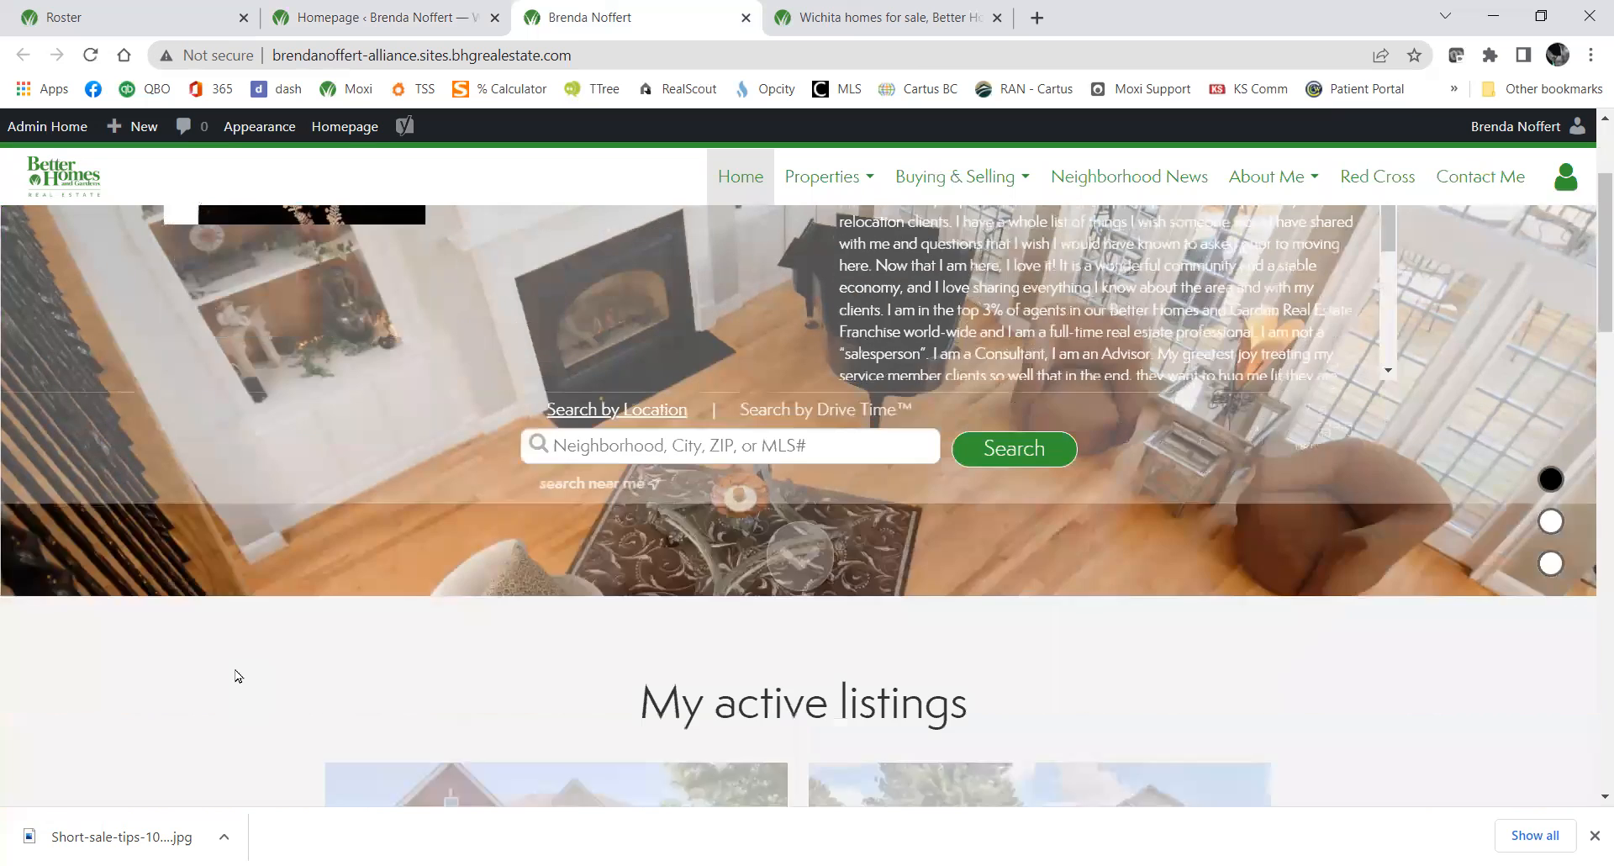
{"action": "scroll", "coordinate": [233, 672], "scroll_direction": "down", "scroll_amount": 6}
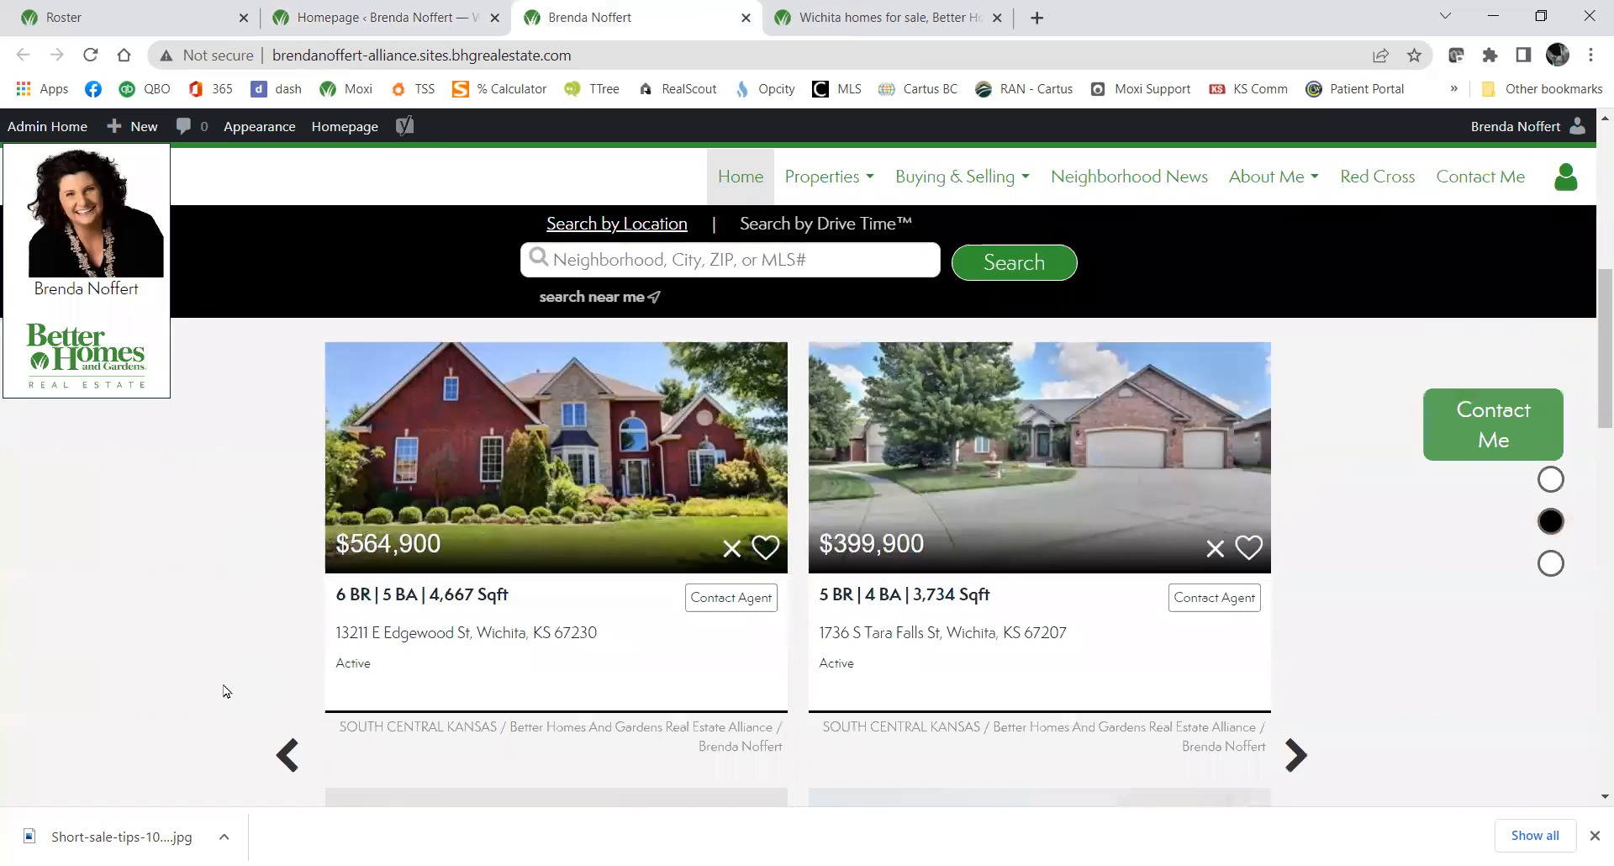
{"action": "scroll", "coordinate": [227, 674], "scroll_direction": "up", "scroll_amount": 9}
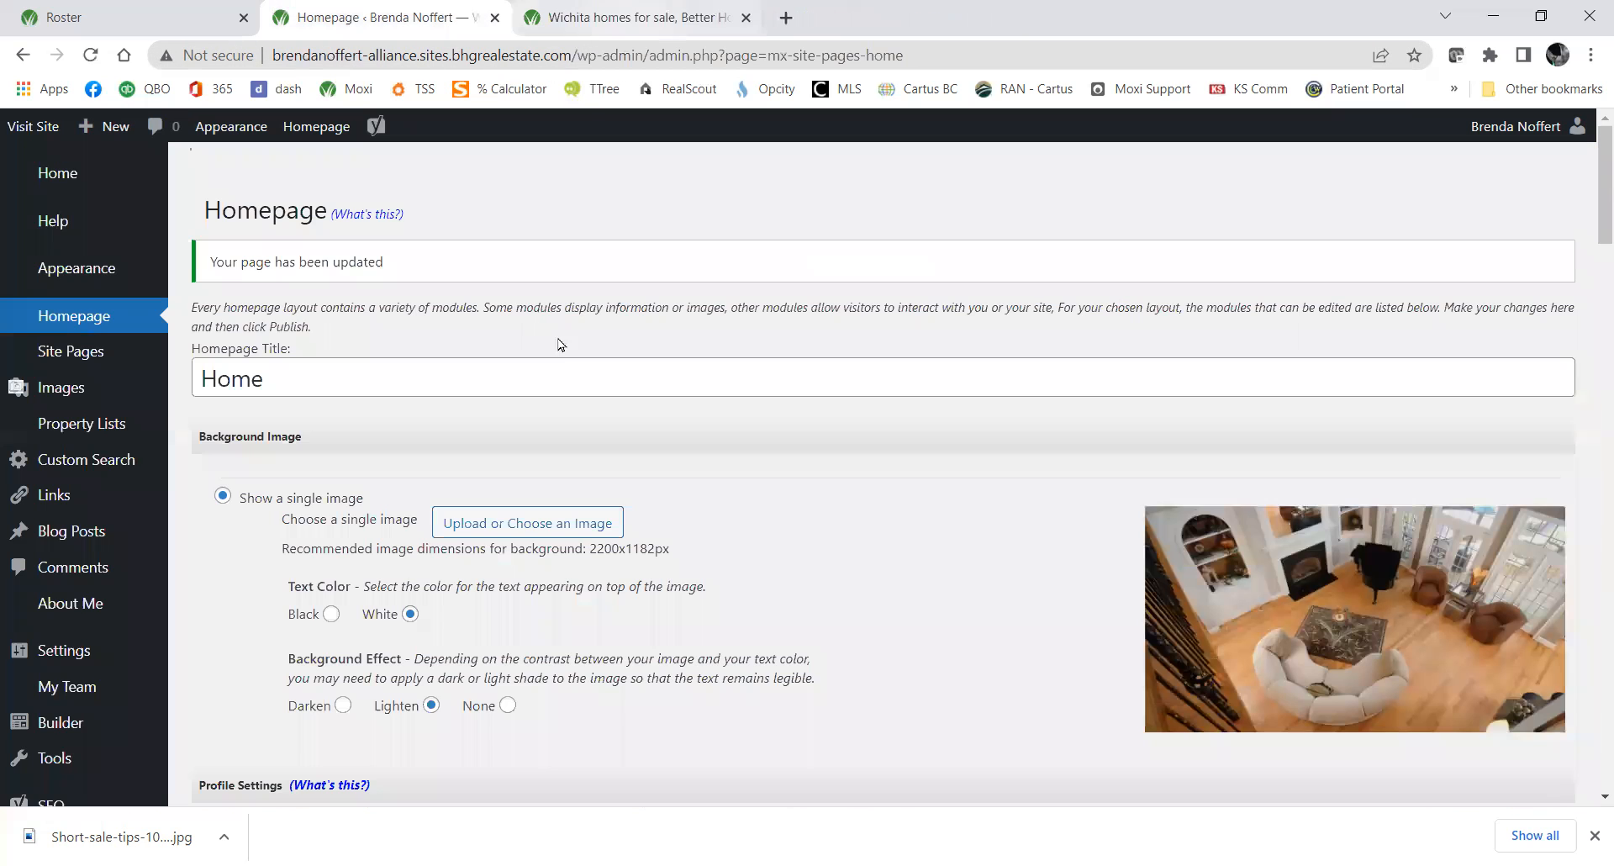
{"action": "left_click", "coordinate": [744, 18]}
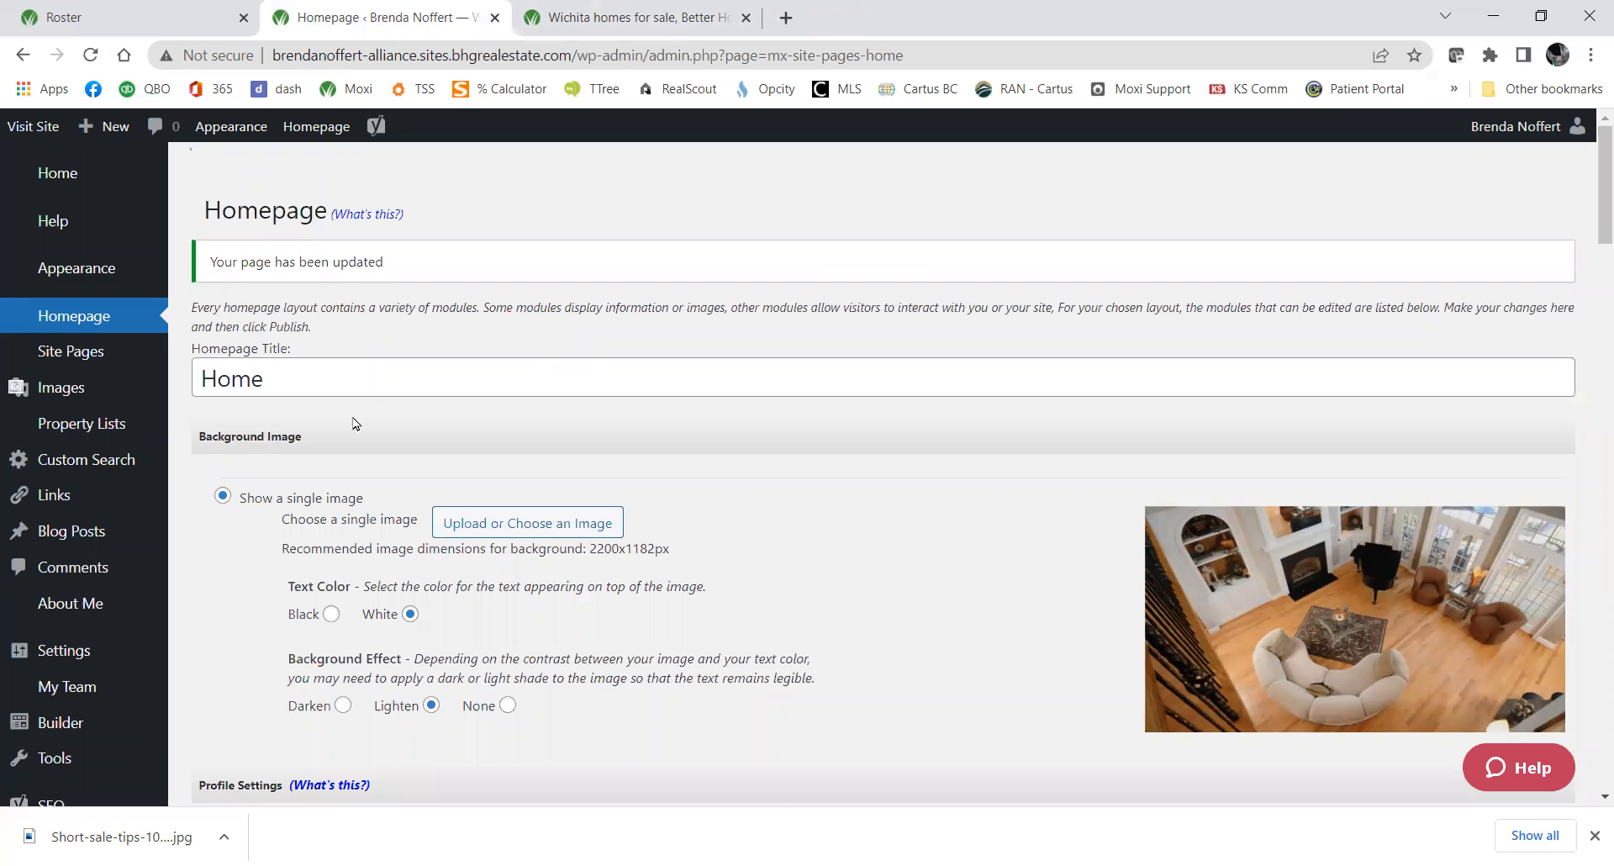
Reopen the Homepage settings and review the editable modules from Background Image down to Mortgage Rate Settings.
{"action": "mouse_move", "coordinate": [70, 262]}
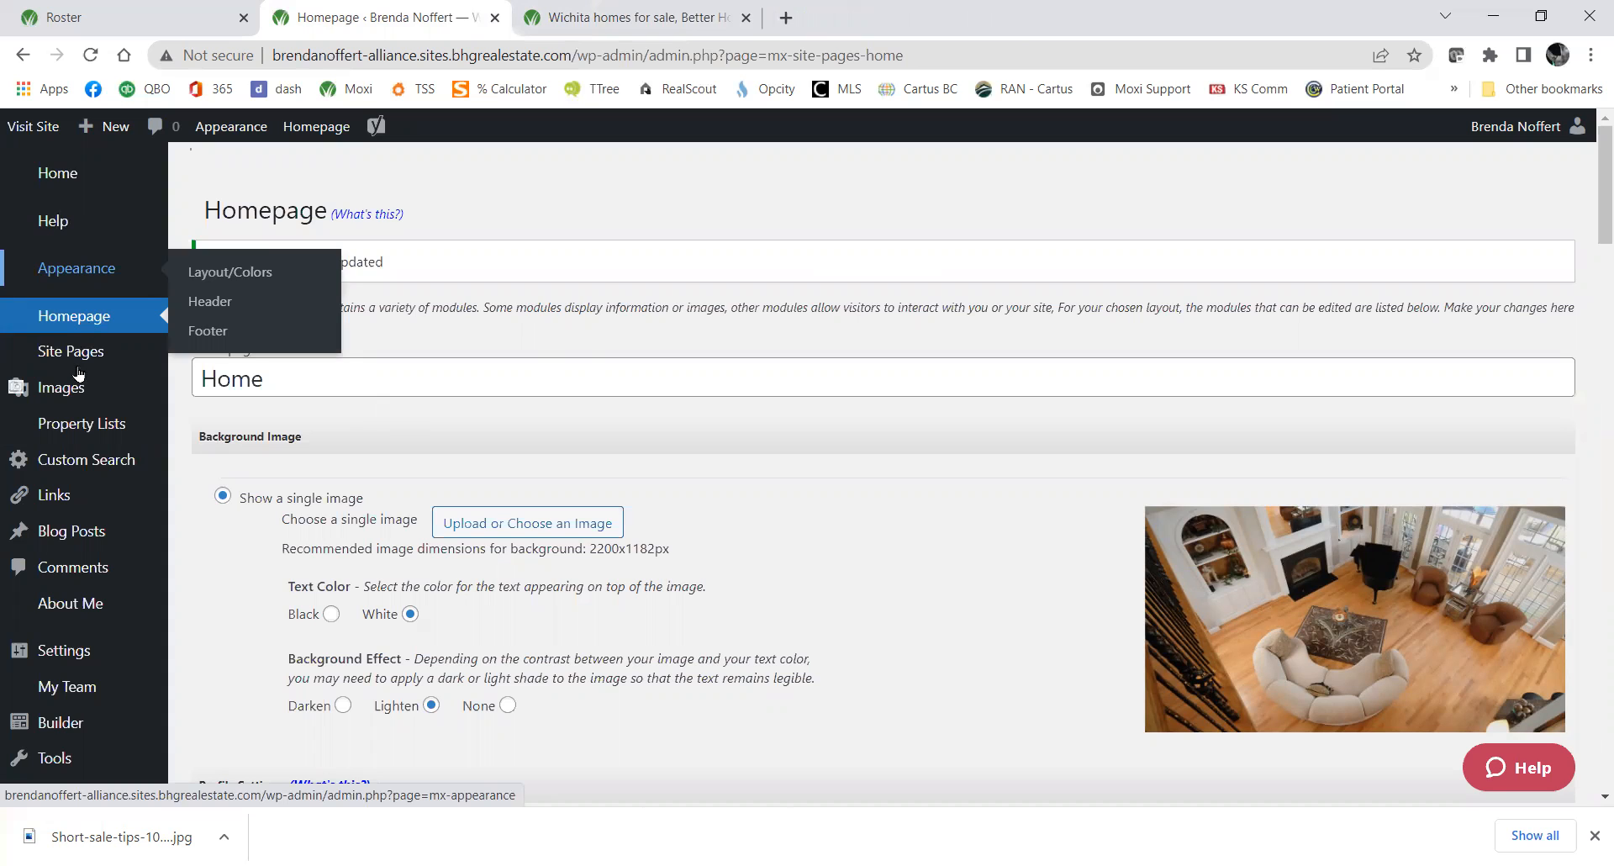
{"action": "mouse_move", "coordinate": [66, 337]}
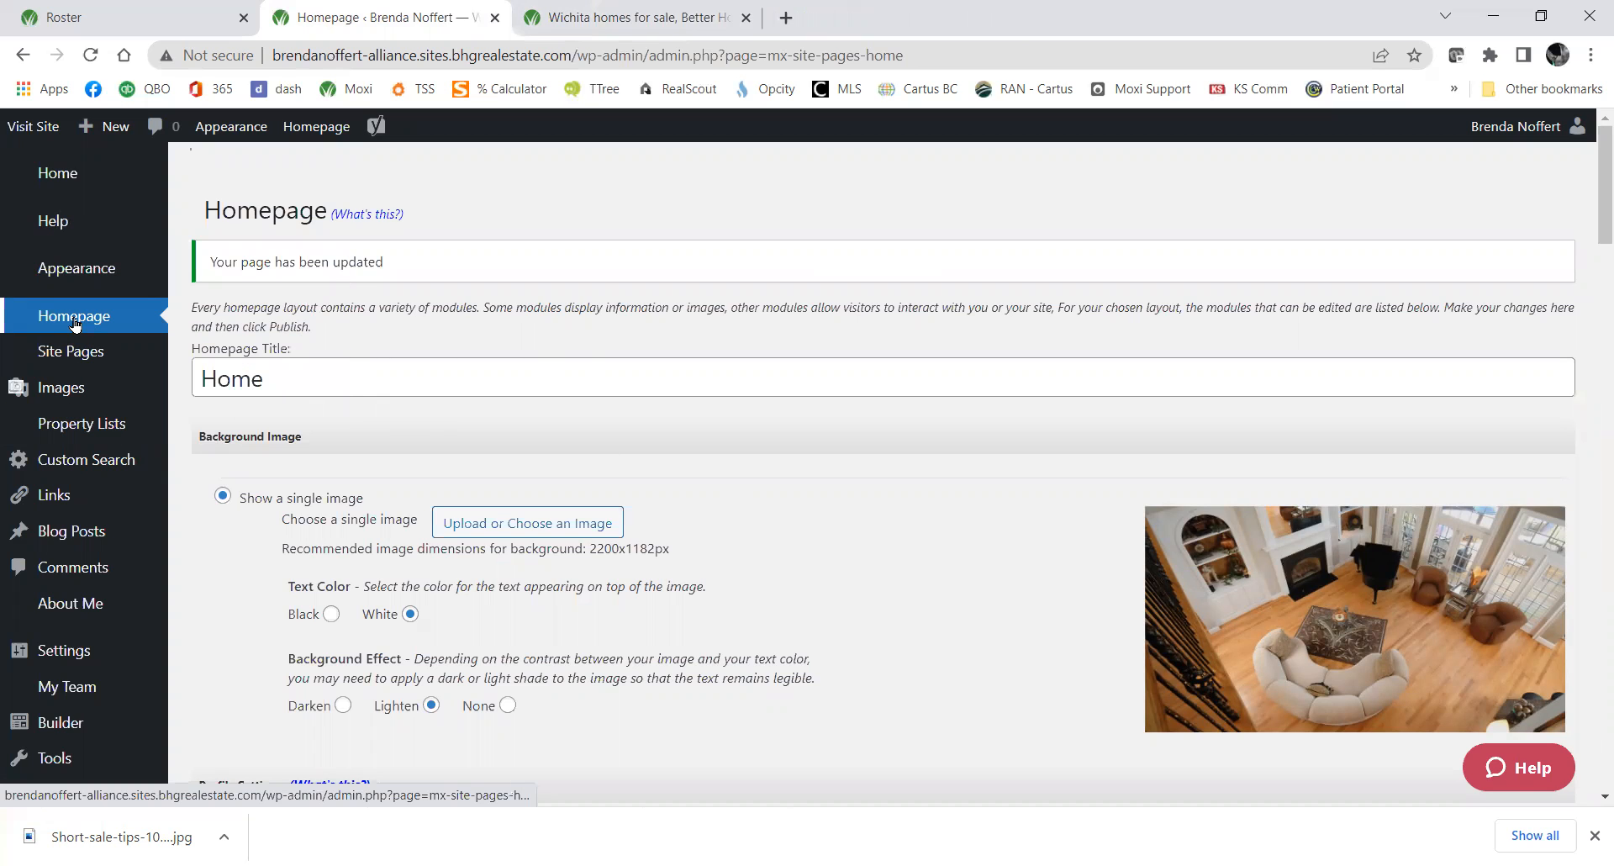
{"action": "left_click", "coordinate": [75, 324]}
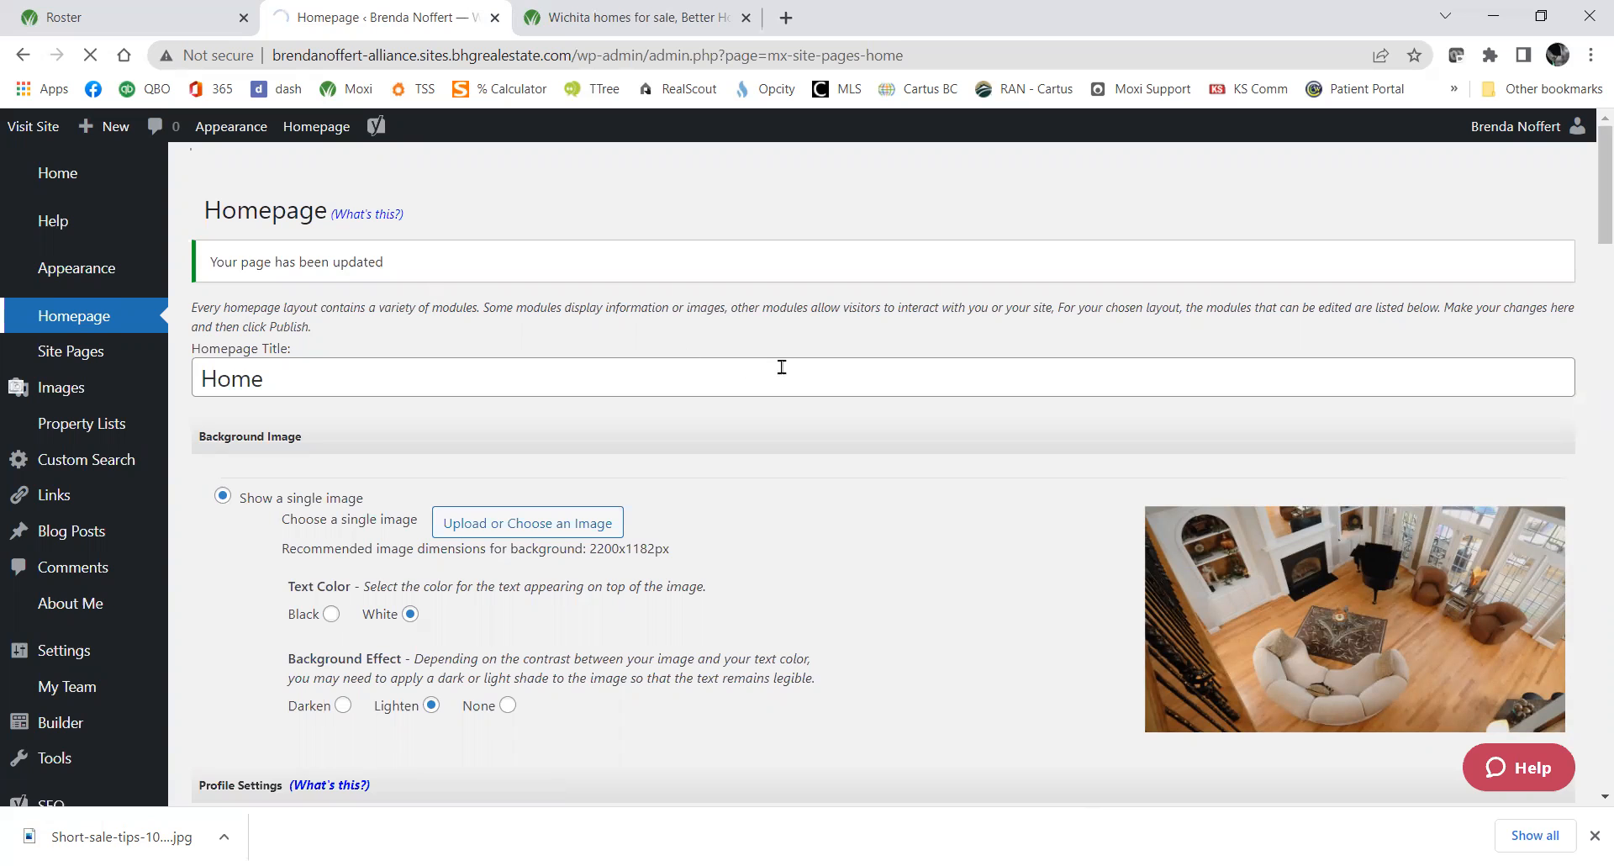
{"action": "scroll", "coordinate": [828, 380], "scroll_direction": "down", "scroll_amount": 3}
{"action": "scroll", "coordinate": [817, 370], "scroll_direction": "down", "scroll_amount": 8}
{"action": "scroll", "coordinate": [781, 368], "scroll_direction": "up", "scroll_amount": 10}
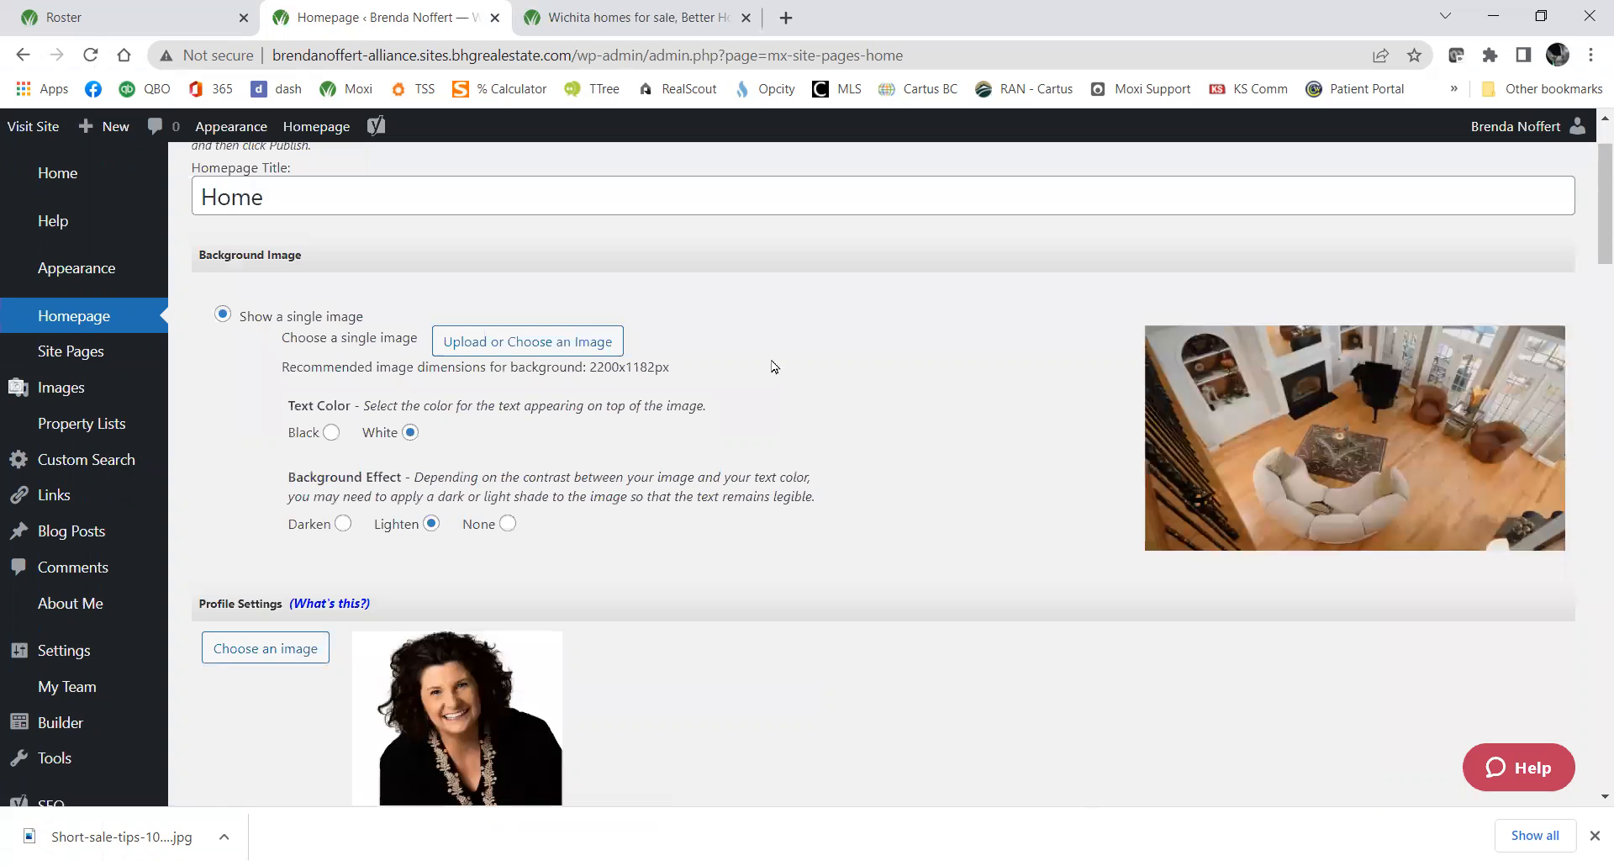
{"action": "scroll", "coordinate": [773, 366], "scroll_direction": "up", "scroll_amount": 3}
{"action": "scroll", "coordinate": [535, 666], "scroll_direction": "down", "scroll_amount": 15}
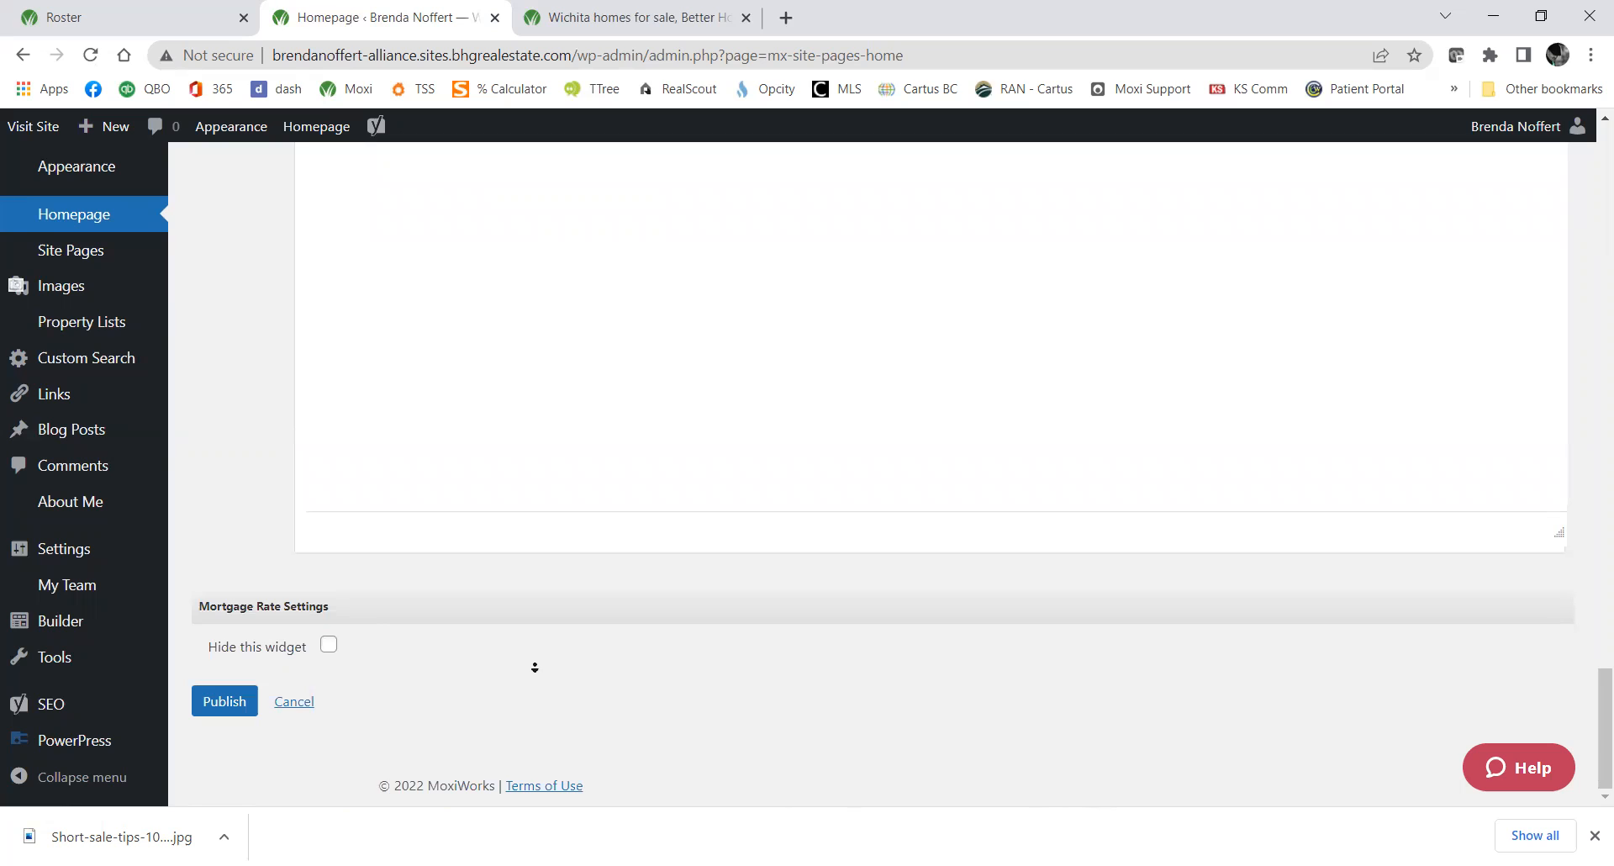
{"action": "scroll", "coordinate": [125, 205], "scroll_direction": "up", "scroll_amount": 1}
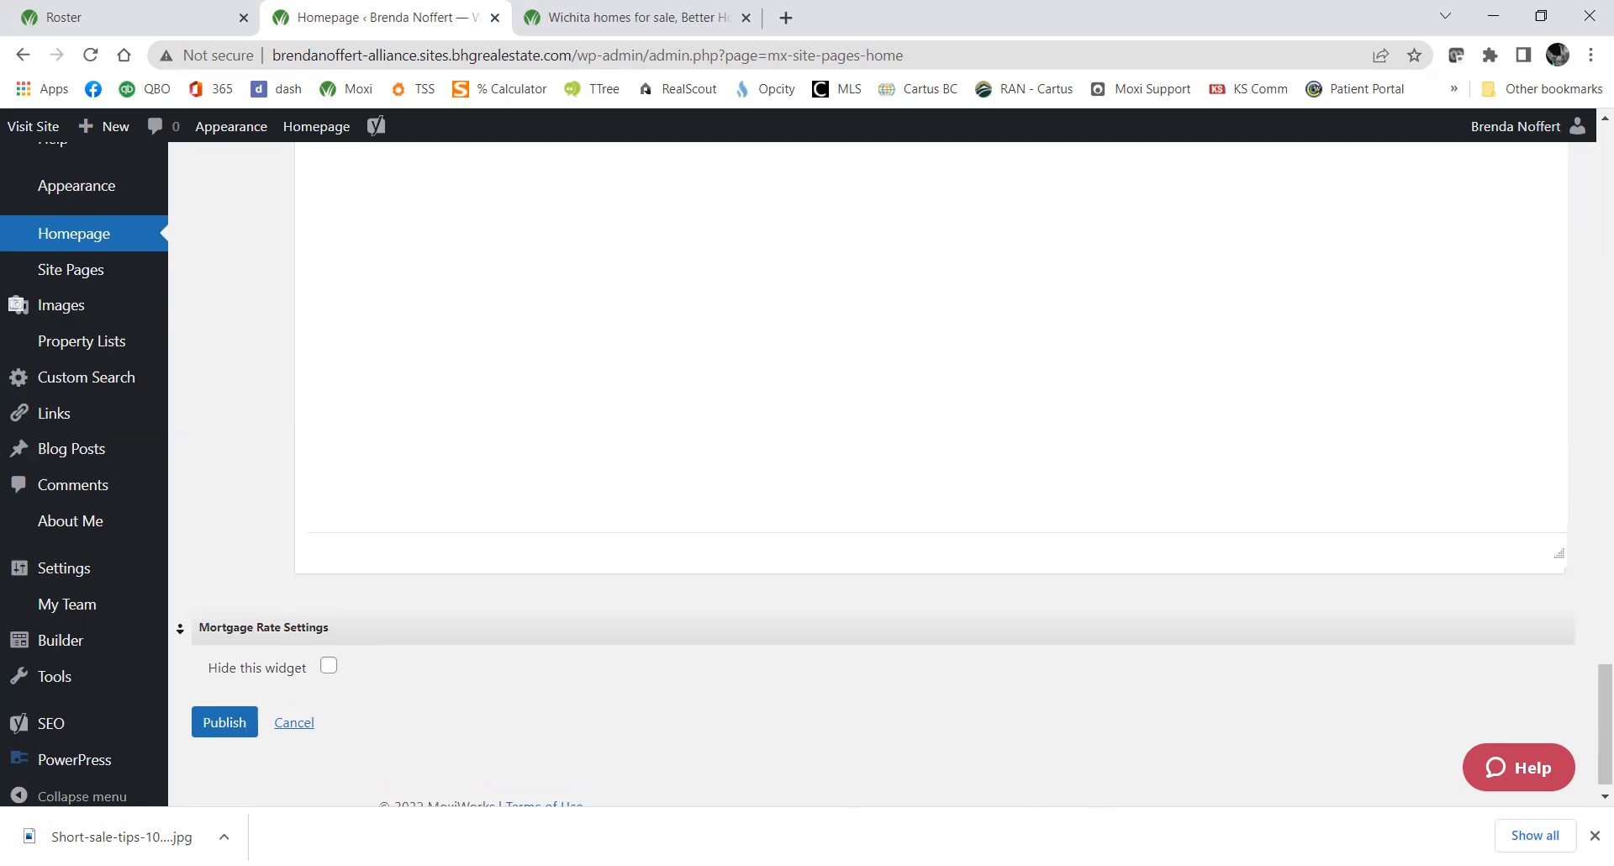
{"action": "scroll", "coordinate": [98, 266], "scroll_direction": "down", "scroll_amount": 1}
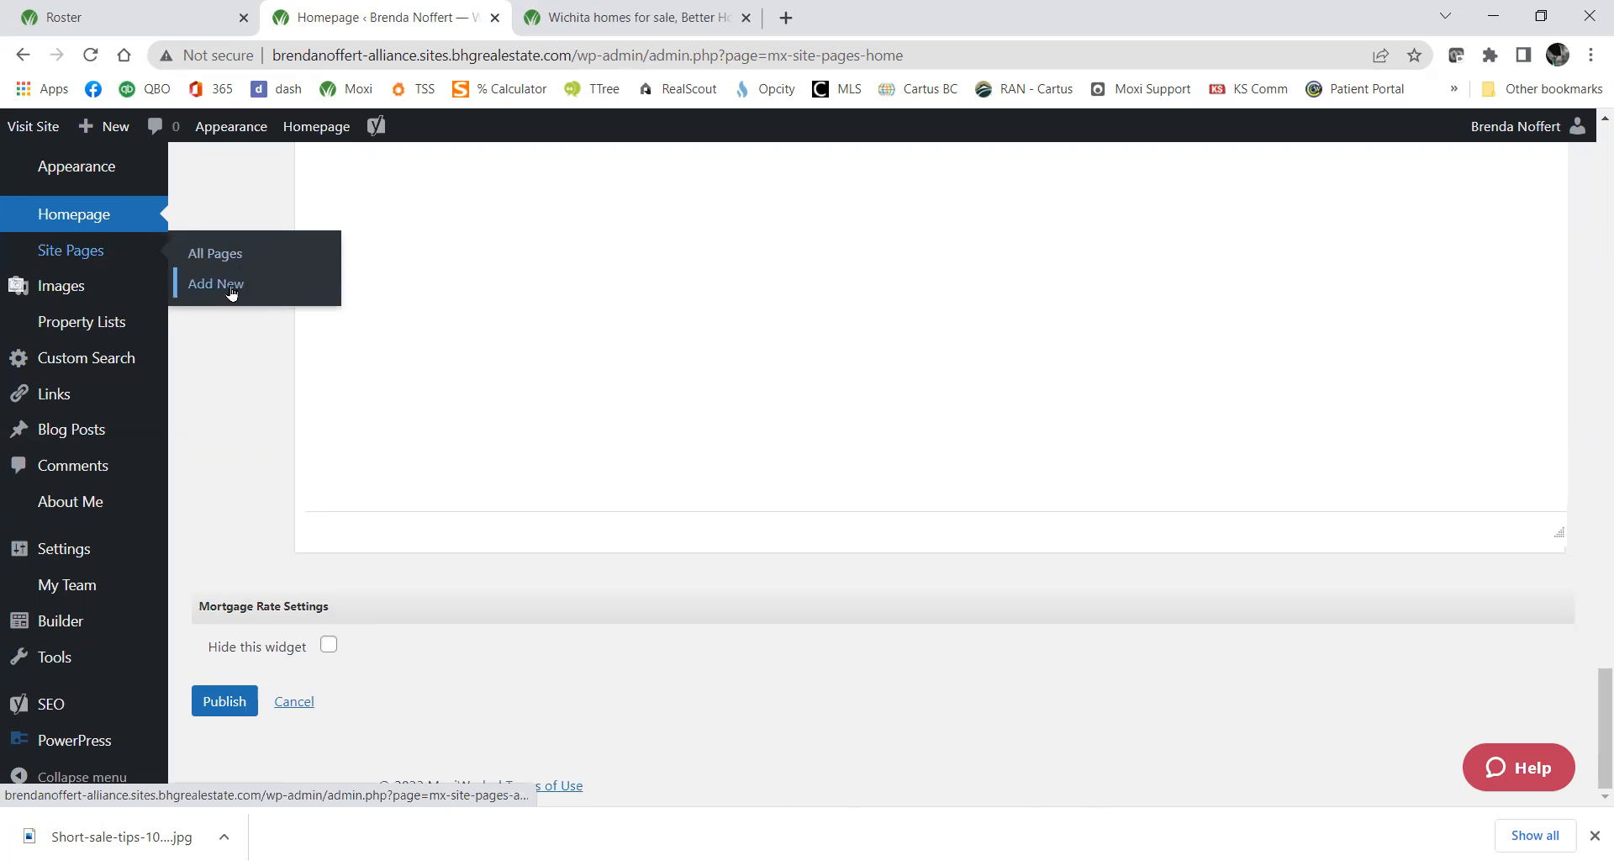
Add a new site page of type Custom Page and open it in the Builder.
{"action": "left_click", "coordinate": [231, 289]}
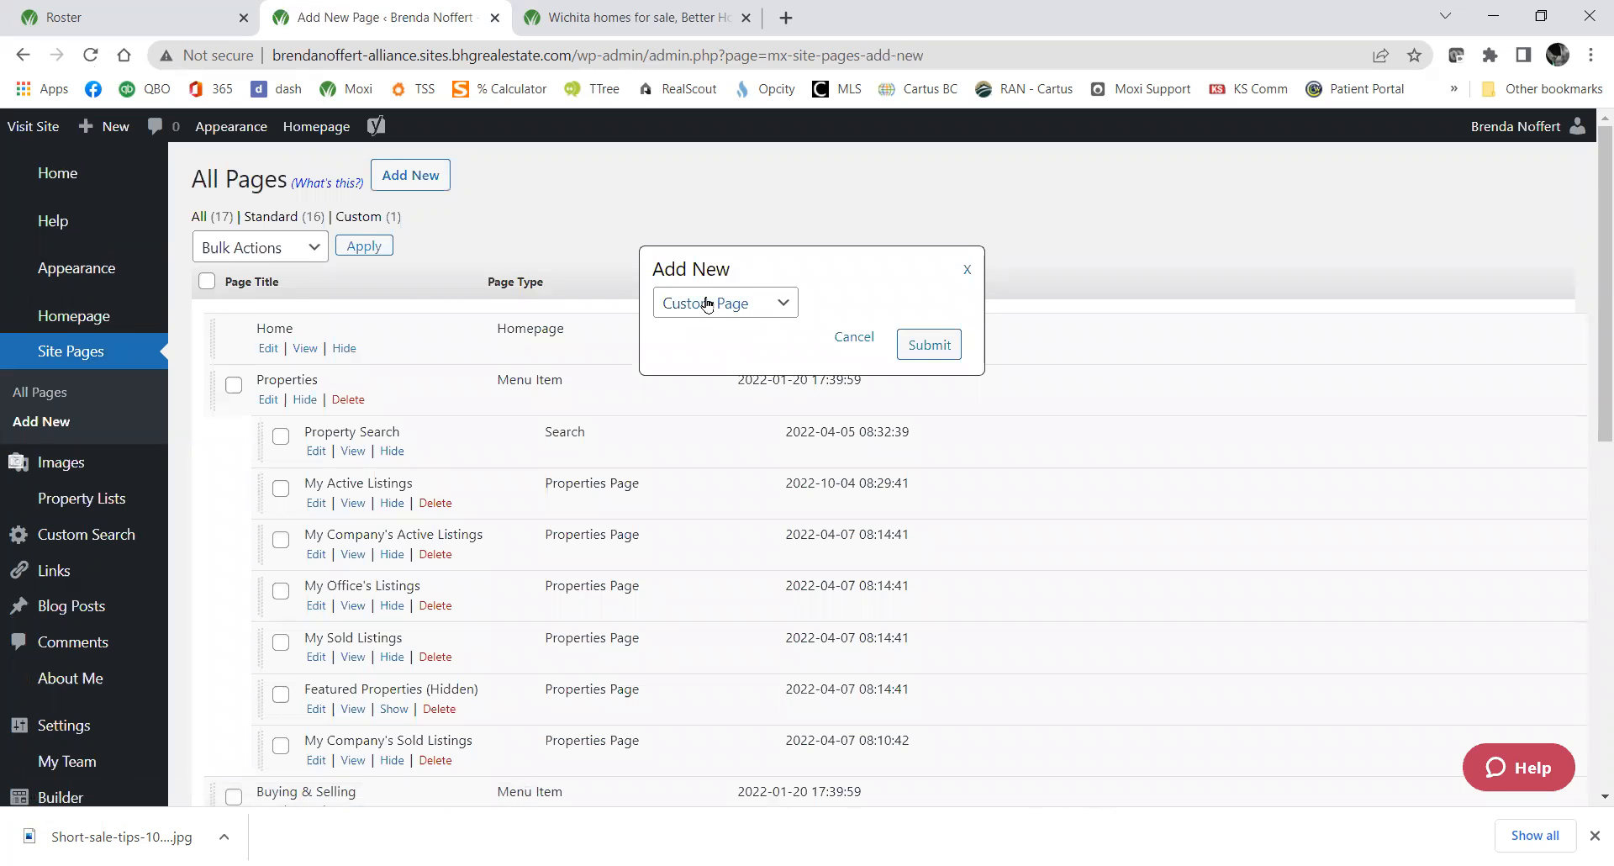
{"action": "left_click", "coordinate": [929, 346]}
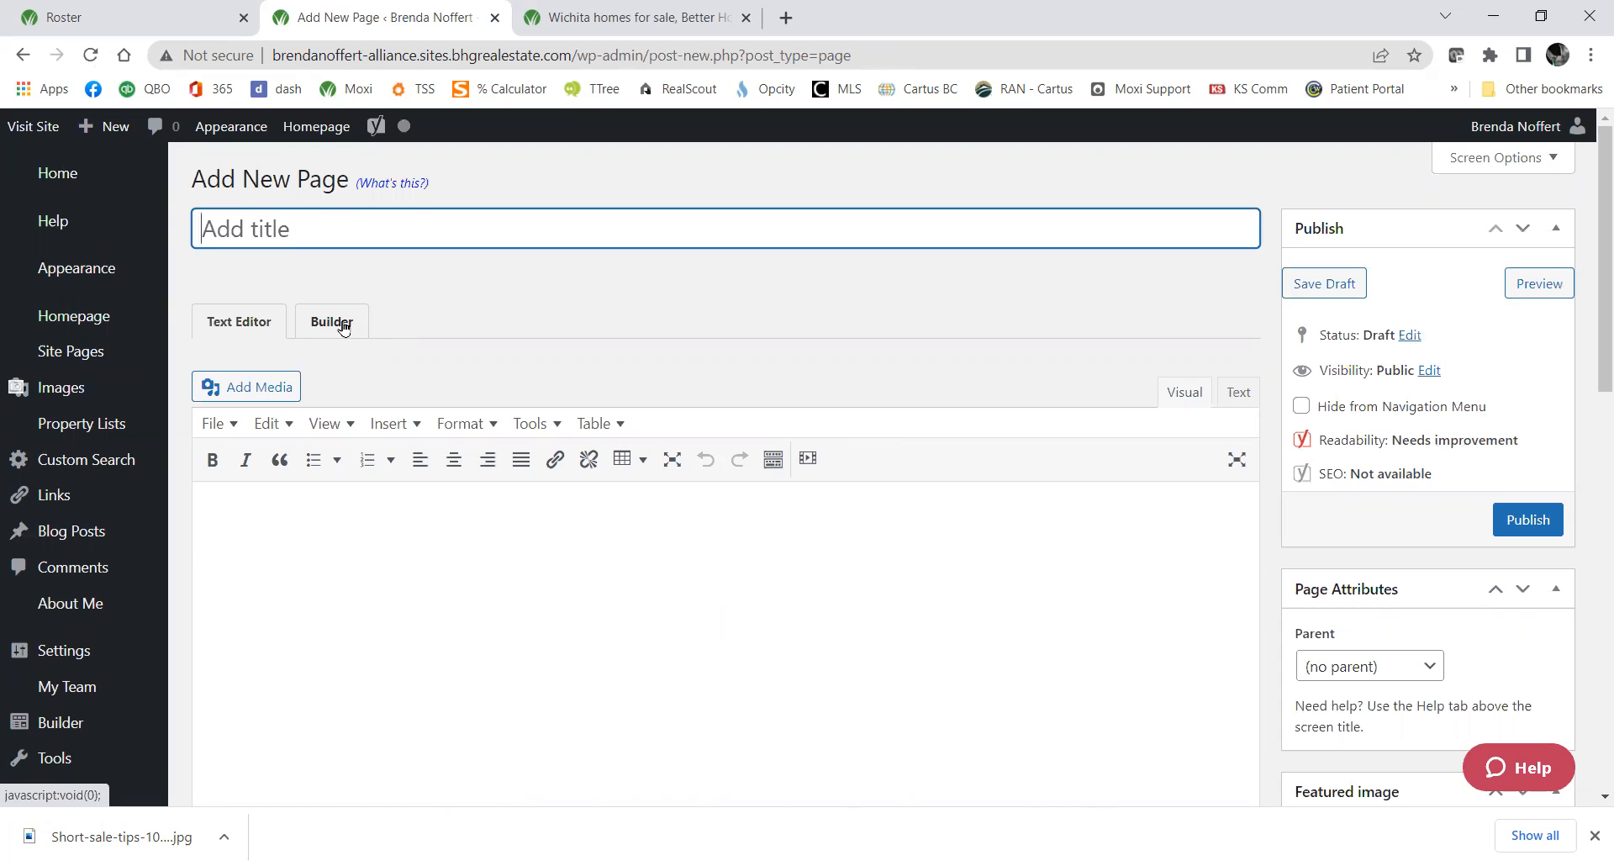
{"action": "left_click", "coordinate": [343, 327]}
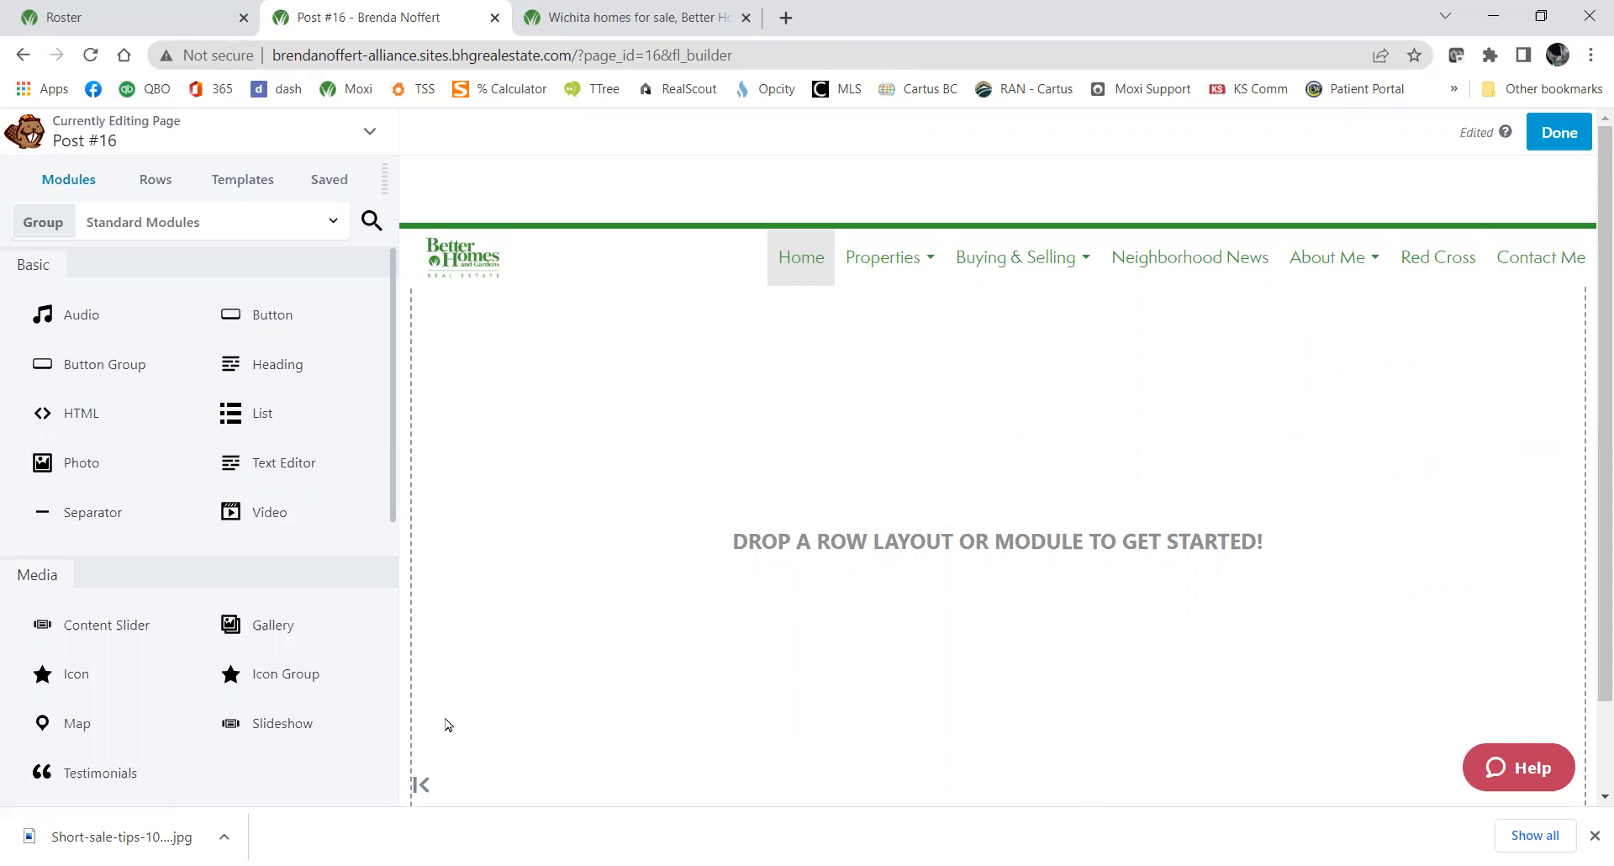
Look through the Builder's standard modules and the available module groups.
{"action": "scroll", "coordinate": [701, 580], "scroll_direction": "down", "scroll_amount": 2}
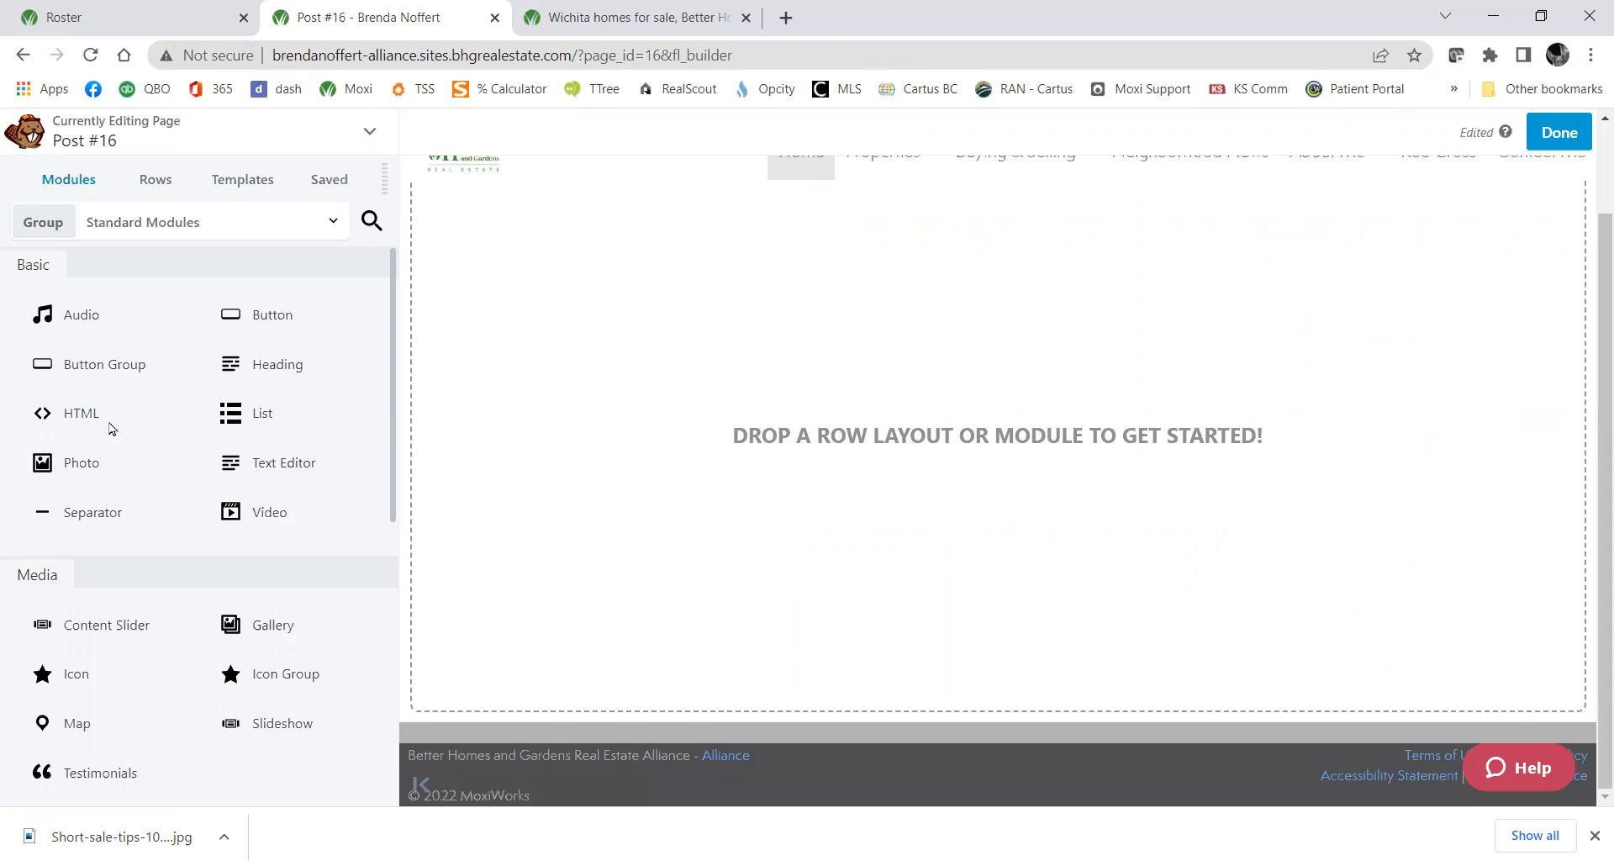
{"action": "scroll", "coordinate": [160, 493], "scroll_direction": "down", "scroll_amount": 1}
{"action": "scroll", "coordinate": [160, 493], "scroll_direction": "down", "scroll_amount": 6}
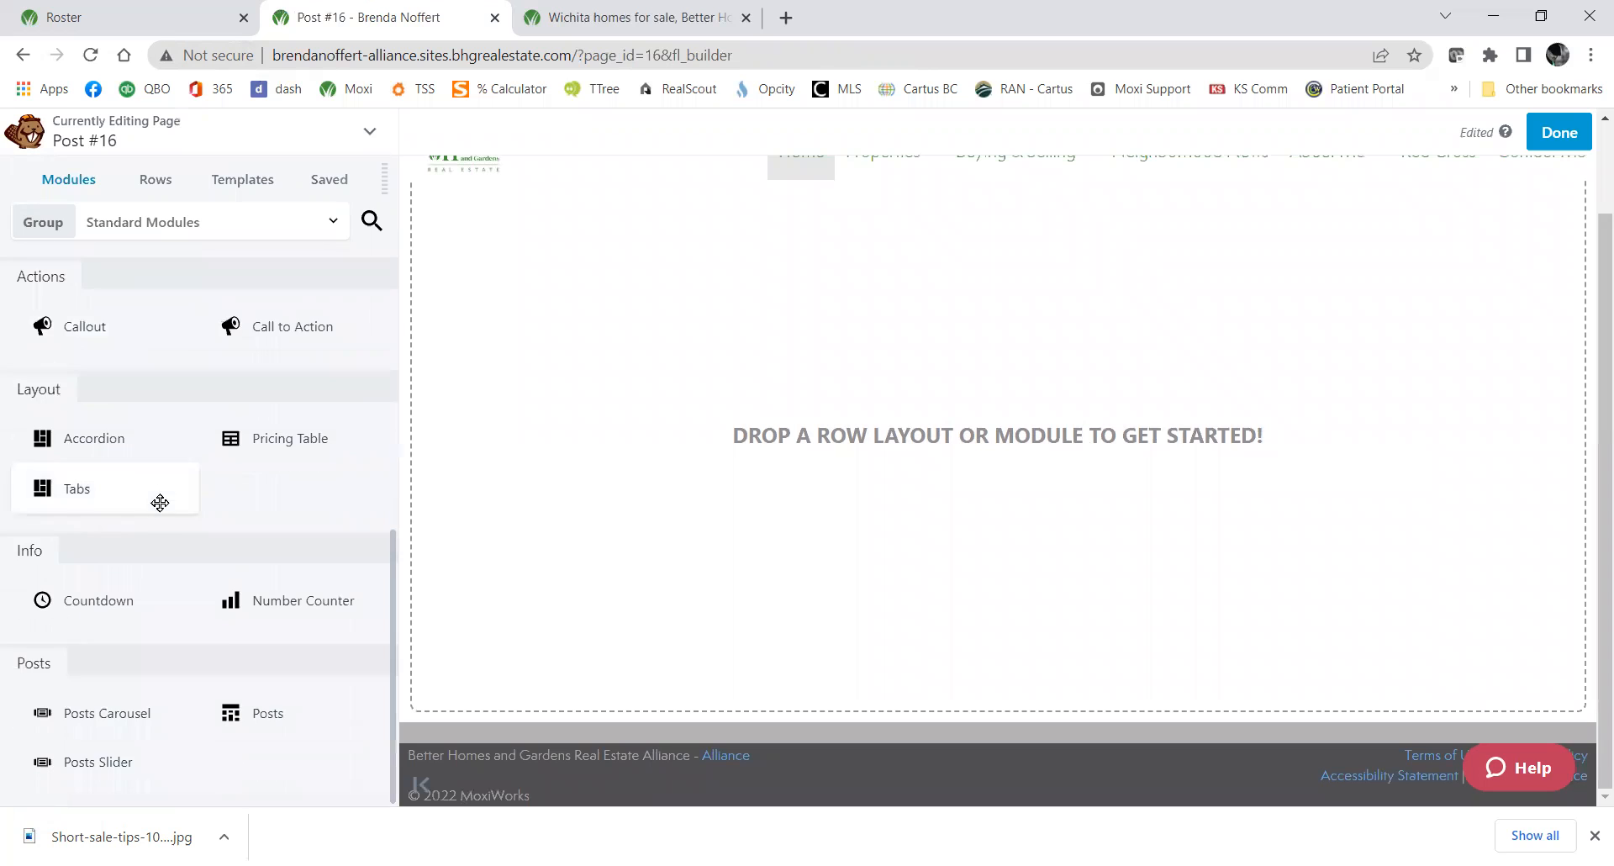
{"action": "scroll", "coordinate": [164, 496], "scroll_direction": "up", "scroll_amount": 5}
{"action": "scroll", "coordinate": [171, 479], "scroll_direction": "up", "scroll_amount": 2}
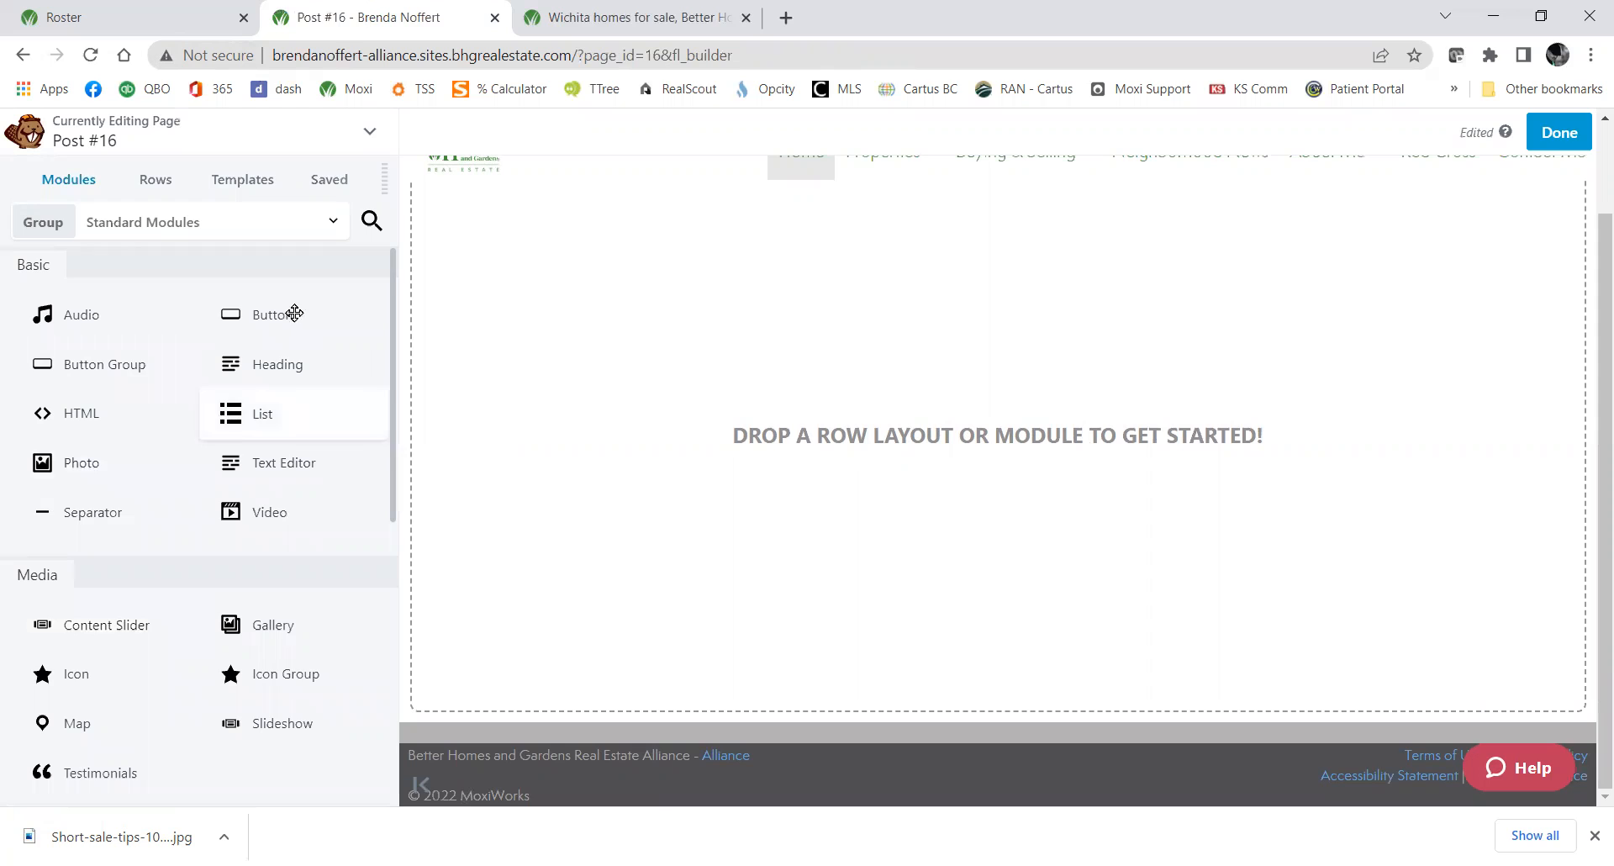
{"action": "left_click", "coordinate": [334, 221]}
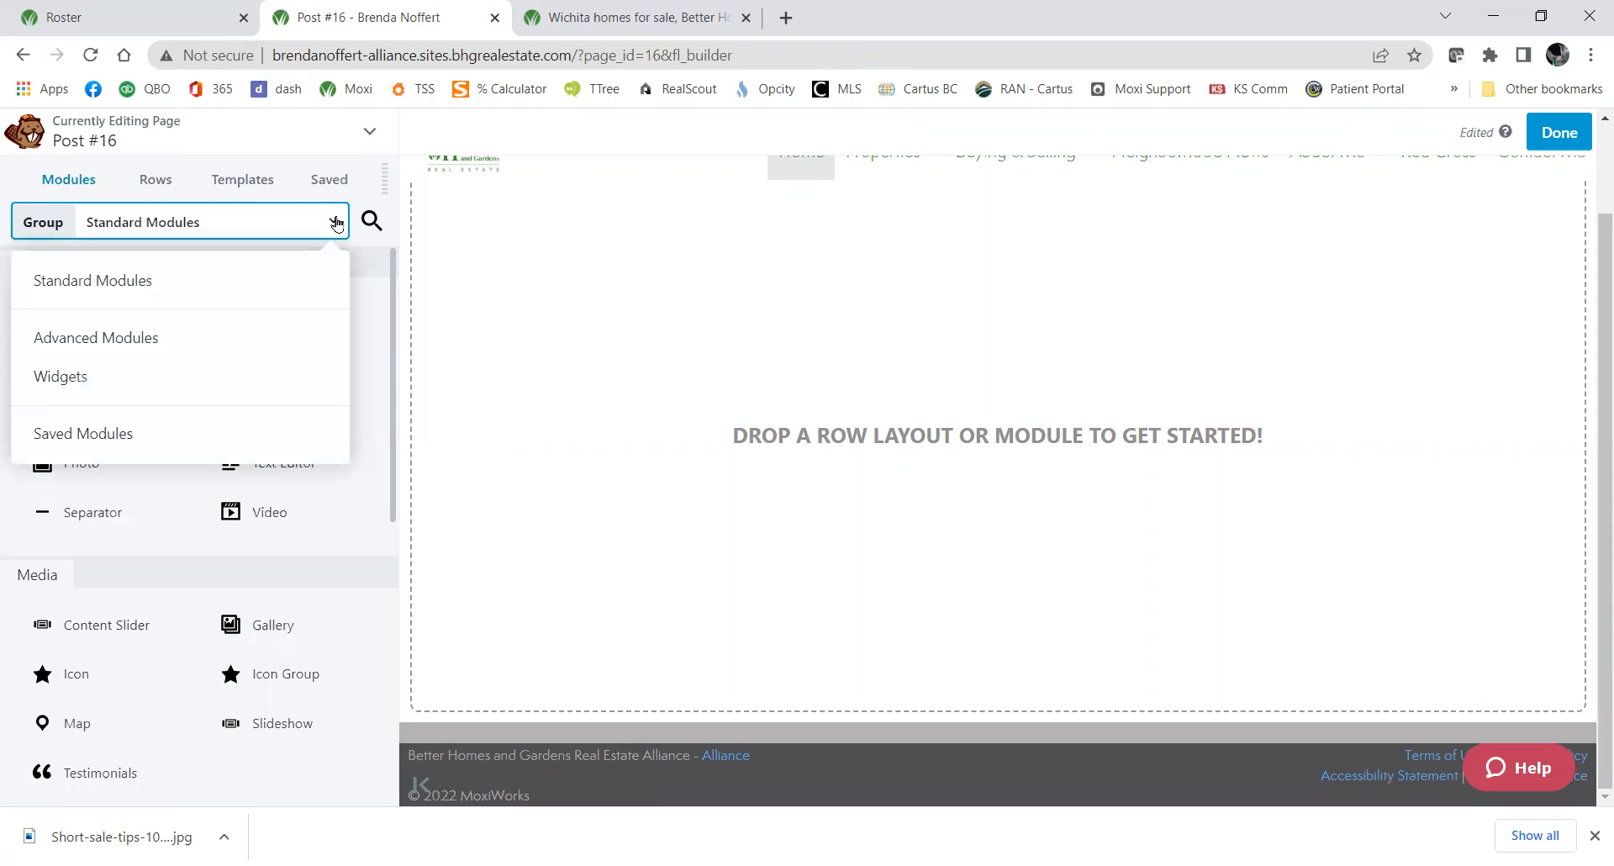
{"action": "left_click", "coordinate": [336, 221]}
Browse the MoxiWorks page templates from Kennewick down to the Homepage and About Us designs.
{"action": "left_click", "coordinate": [239, 180]}
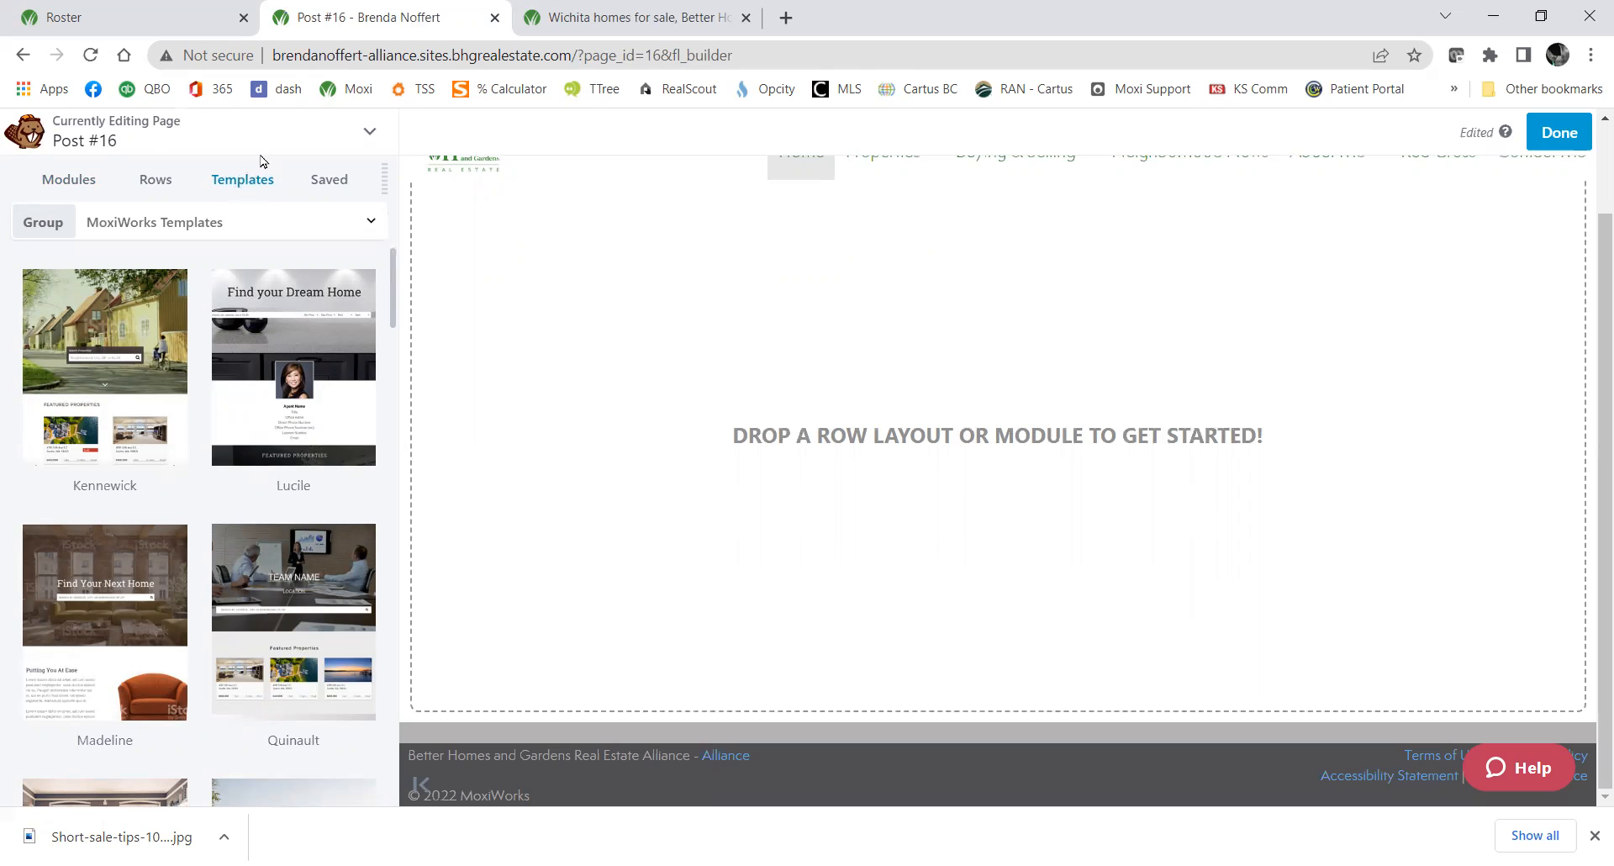
{"action": "scroll", "coordinate": [205, 375], "scroll_direction": "down", "scroll_amount": 3}
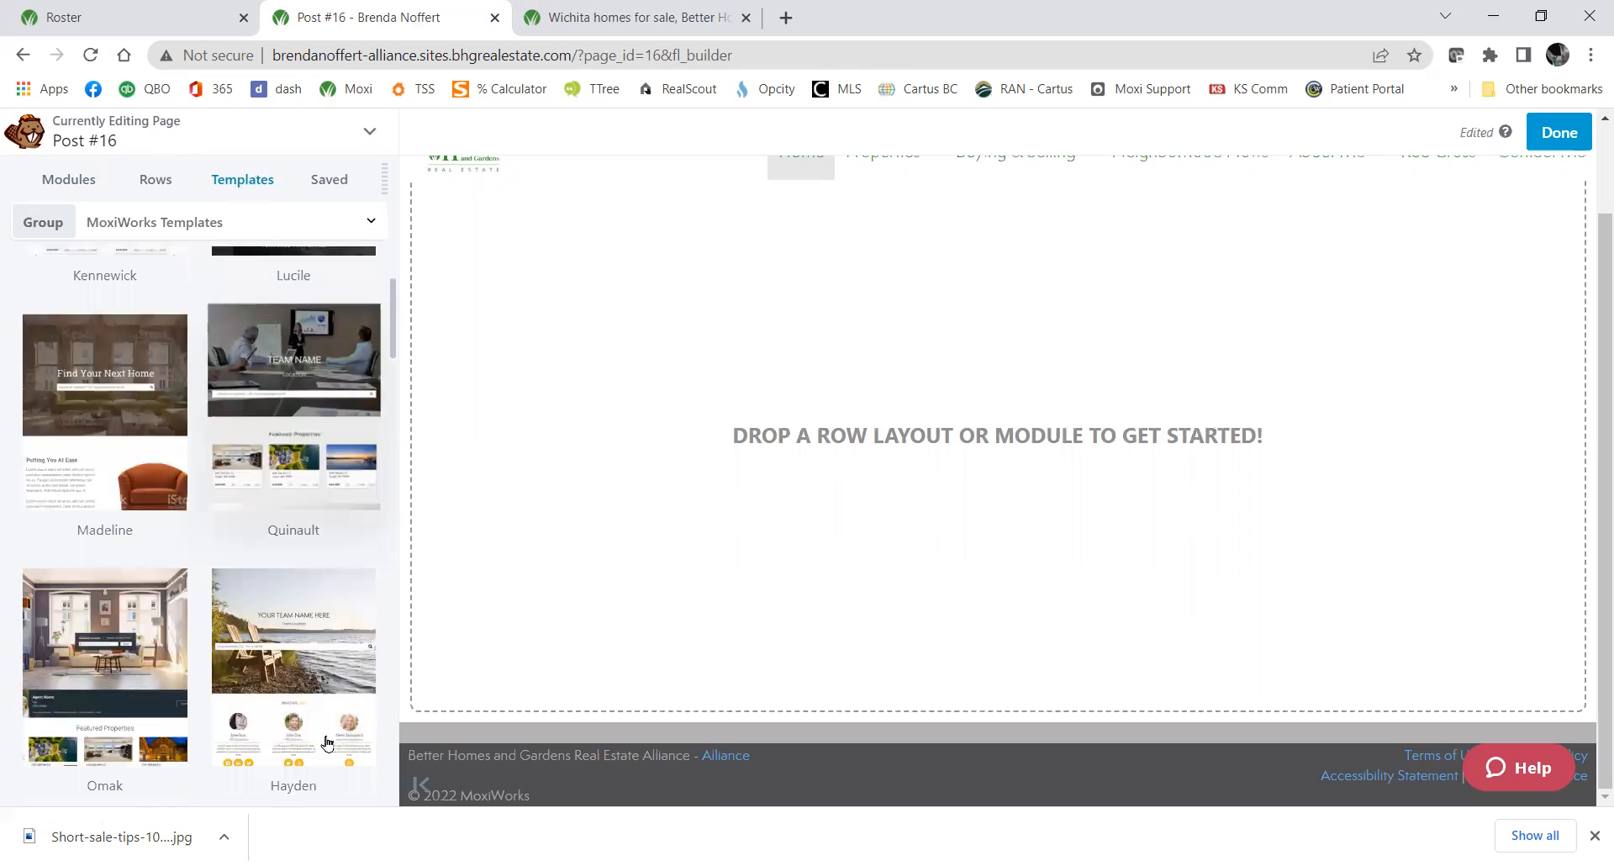
{"action": "scroll", "coordinate": [189, 716], "scroll_direction": "down", "scroll_amount": 2}
{"action": "scroll", "coordinate": [189, 716], "scroll_direction": "down", "scroll_amount": 4}
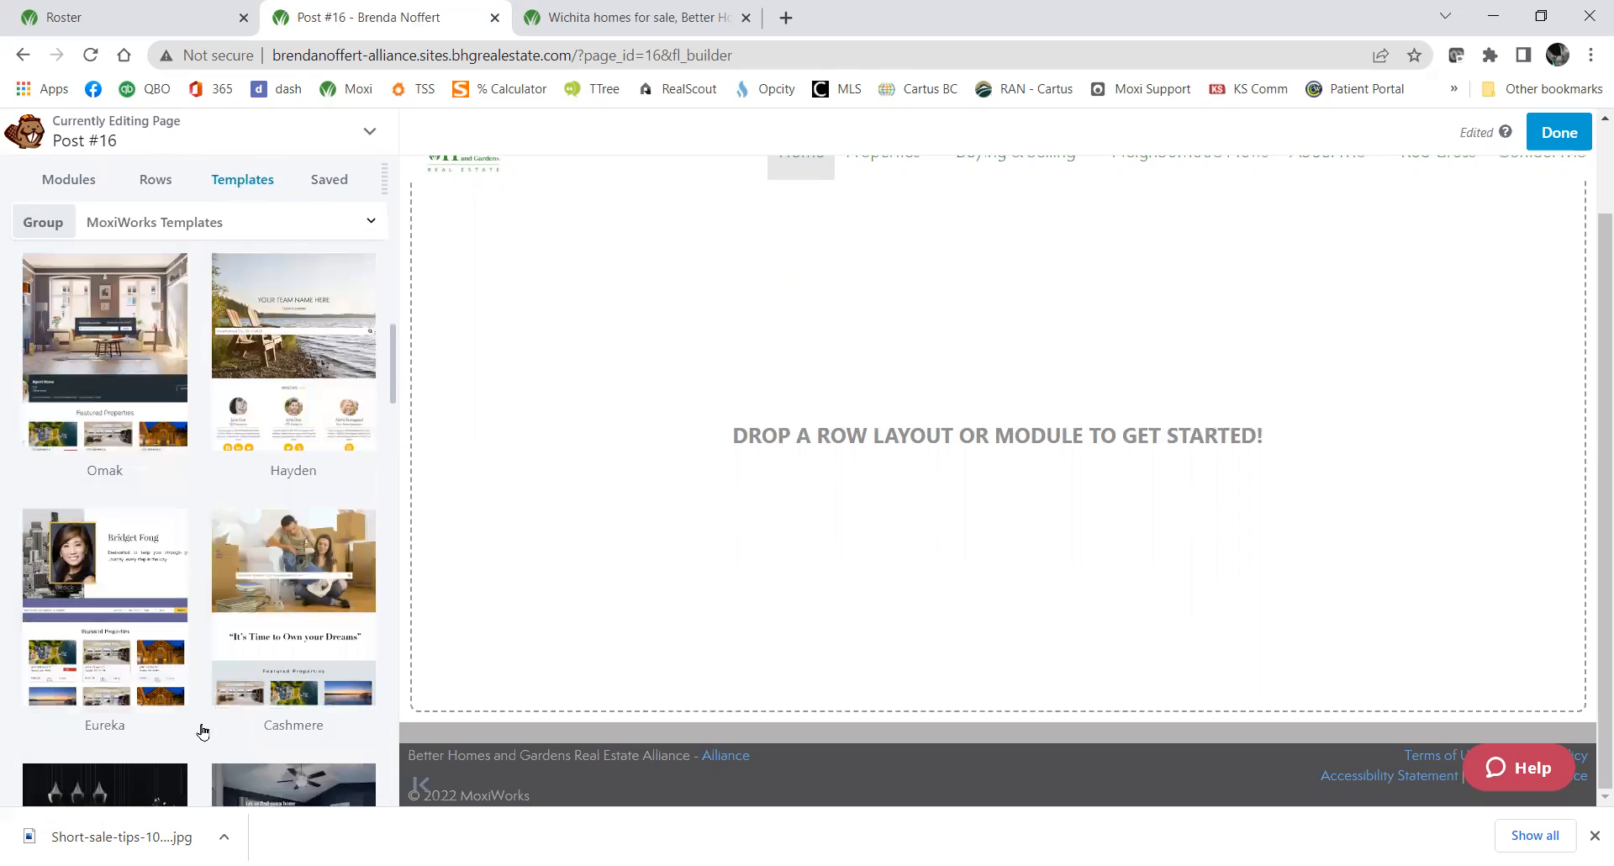
{"action": "scroll", "coordinate": [204, 719], "scroll_direction": "down", "scroll_amount": 1}
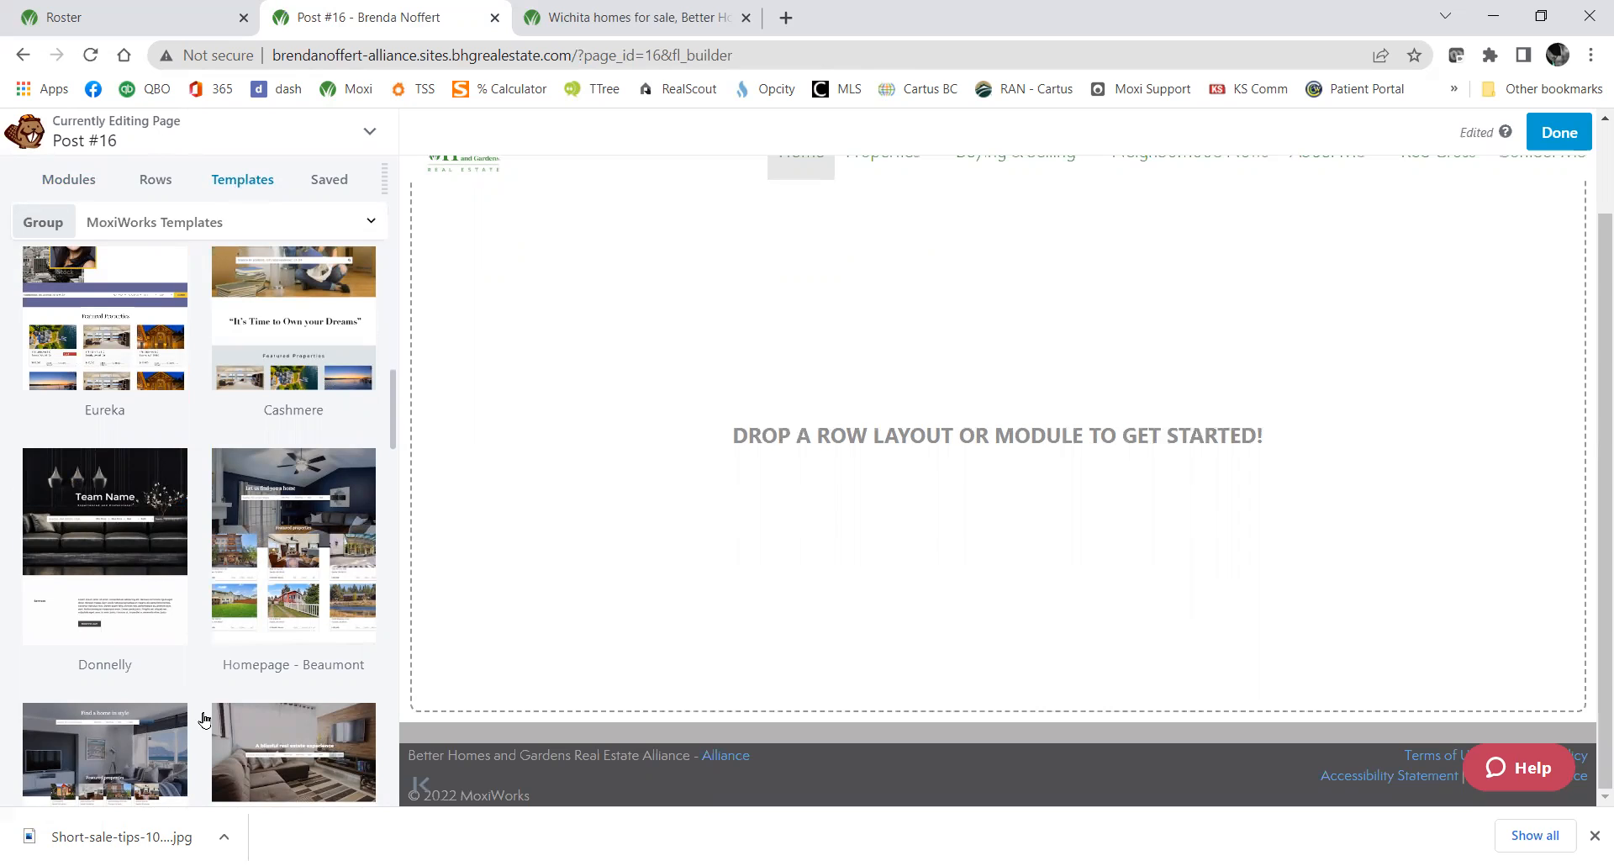
{"action": "scroll", "coordinate": [126, 606], "scroll_direction": "down", "scroll_amount": 4}
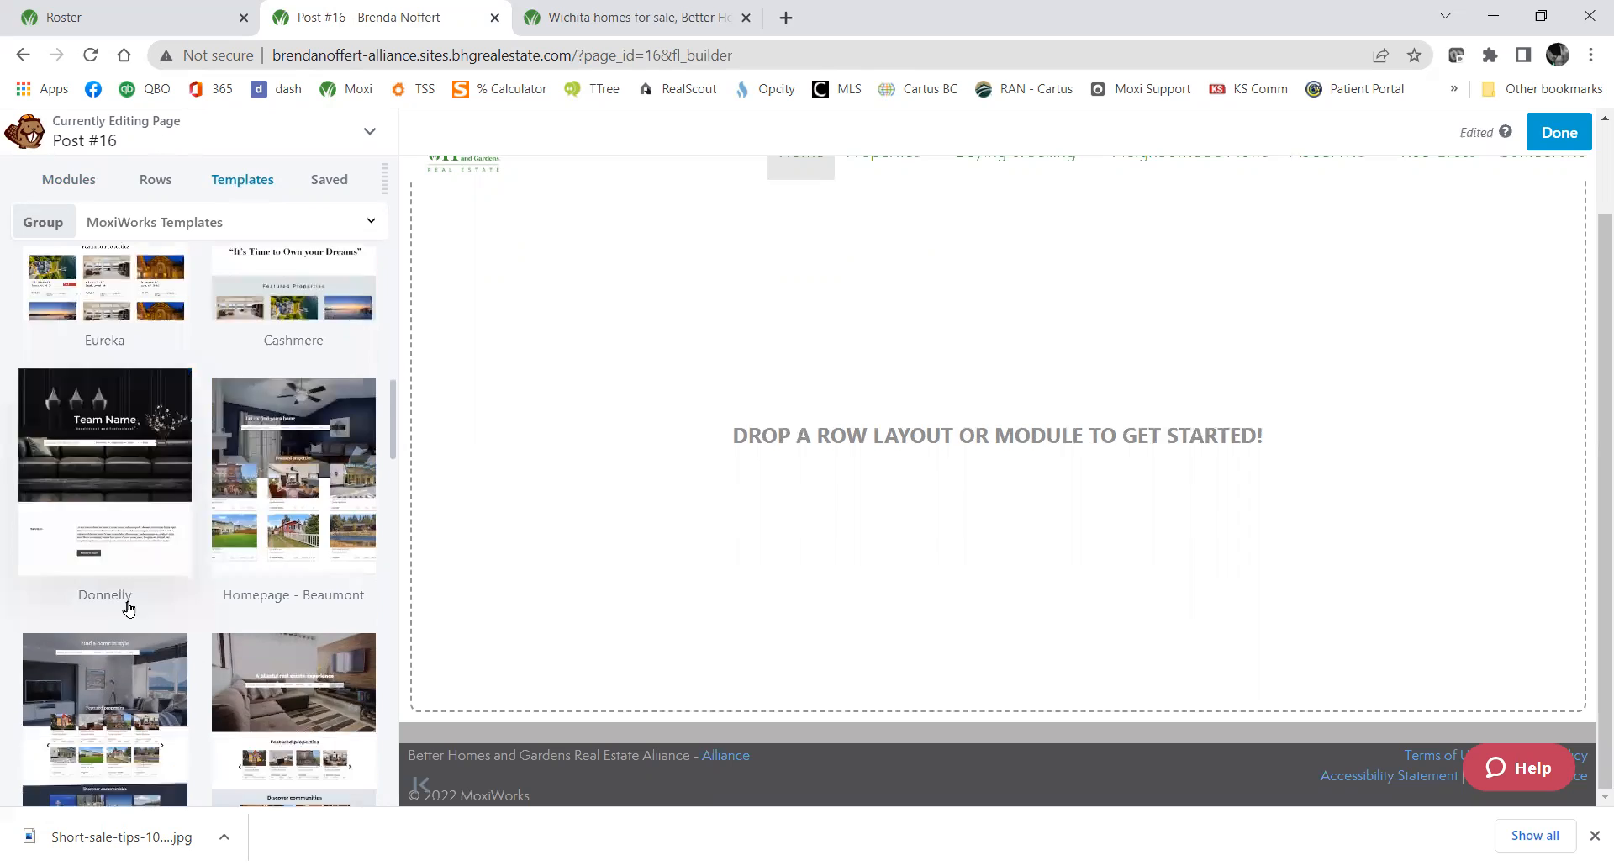
{"action": "scroll", "coordinate": [130, 610], "scroll_direction": "down", "scroll_amount": 1}
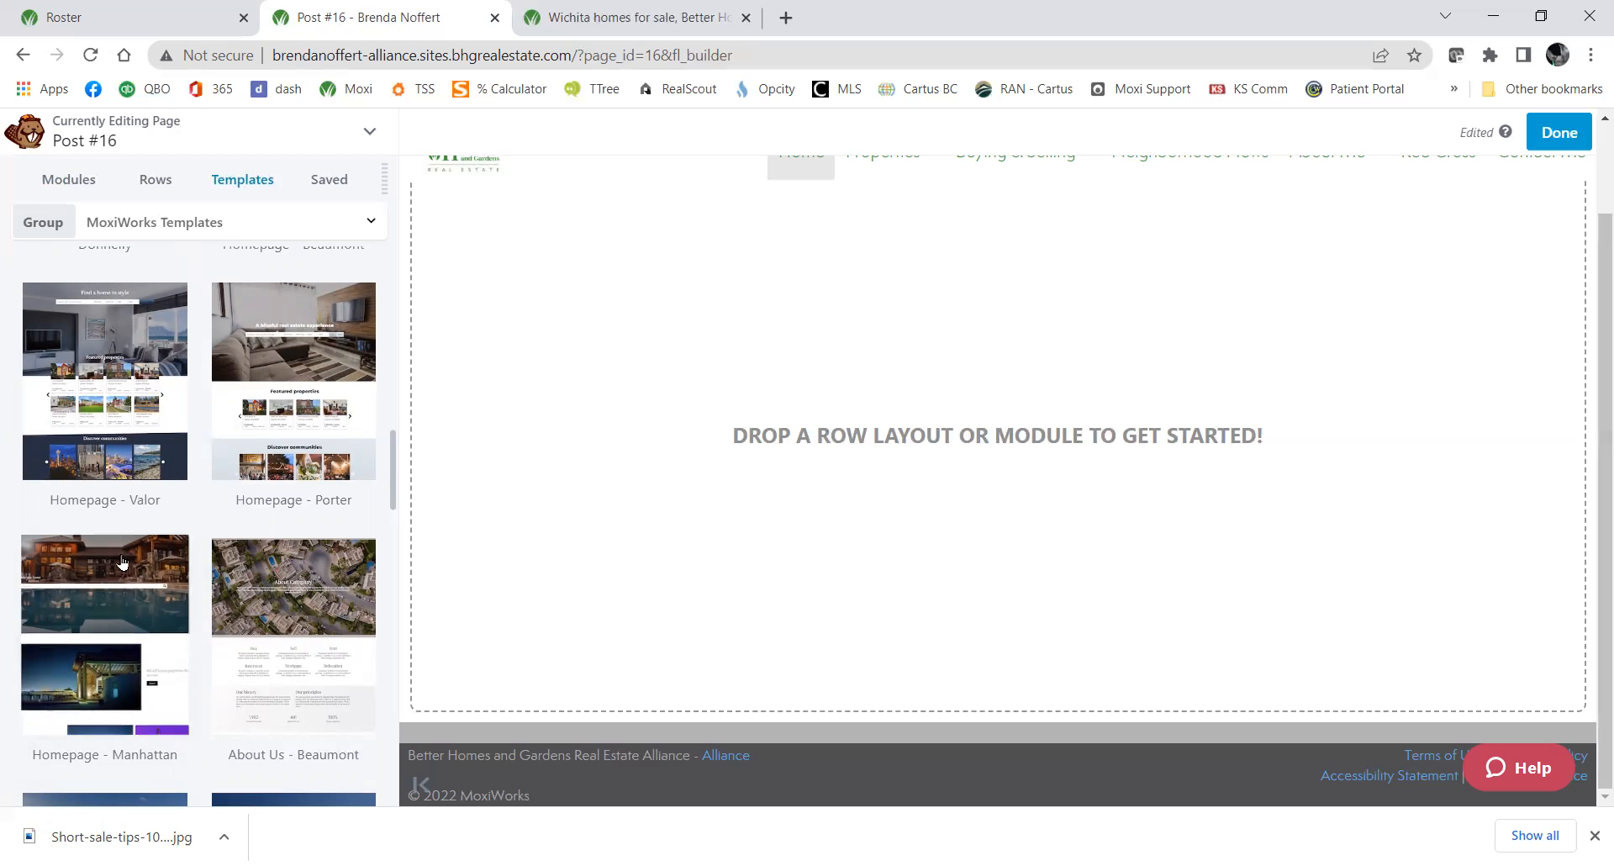
Browse the remaining MoxiWorks templates, from the Homepage designs through About Us, Recruiting, Neighborhood and Single Listing to Blog - Homepage.
{"action": "scroll", "coordinate": [132, 584], "scroll_direction": "down", "scroll_amount": 3}
{"action": "scroll", "coordinate": [132, 589], "scroll_direction": "down", "scroll_amount": 6}
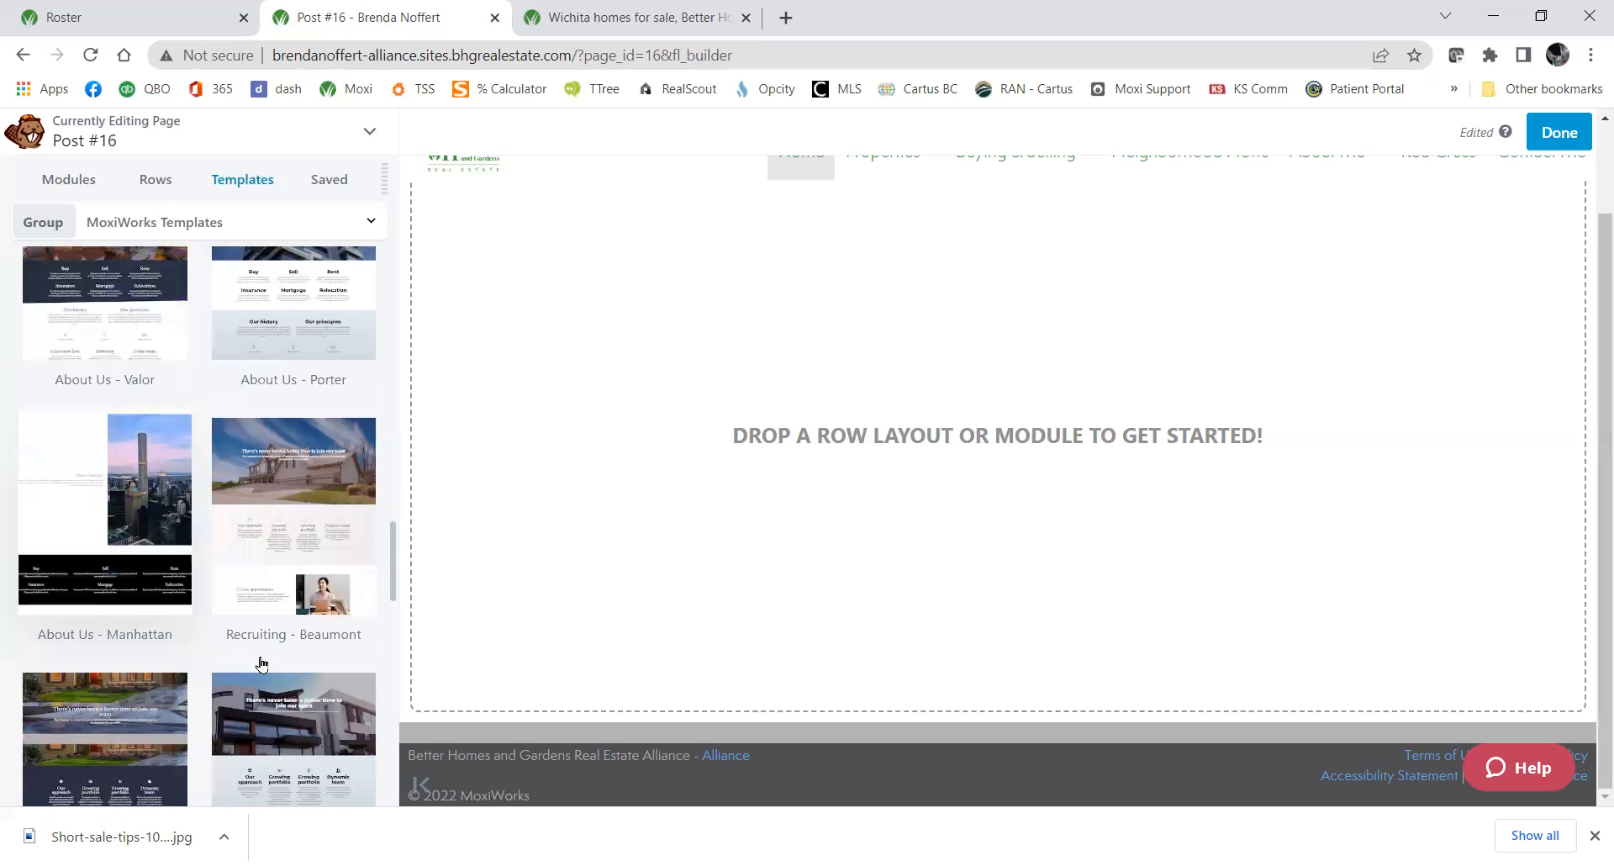
{"action": "scroll", "coordinate": [249, 670], "scroll_direction": "down", "scroll_amount": 3}
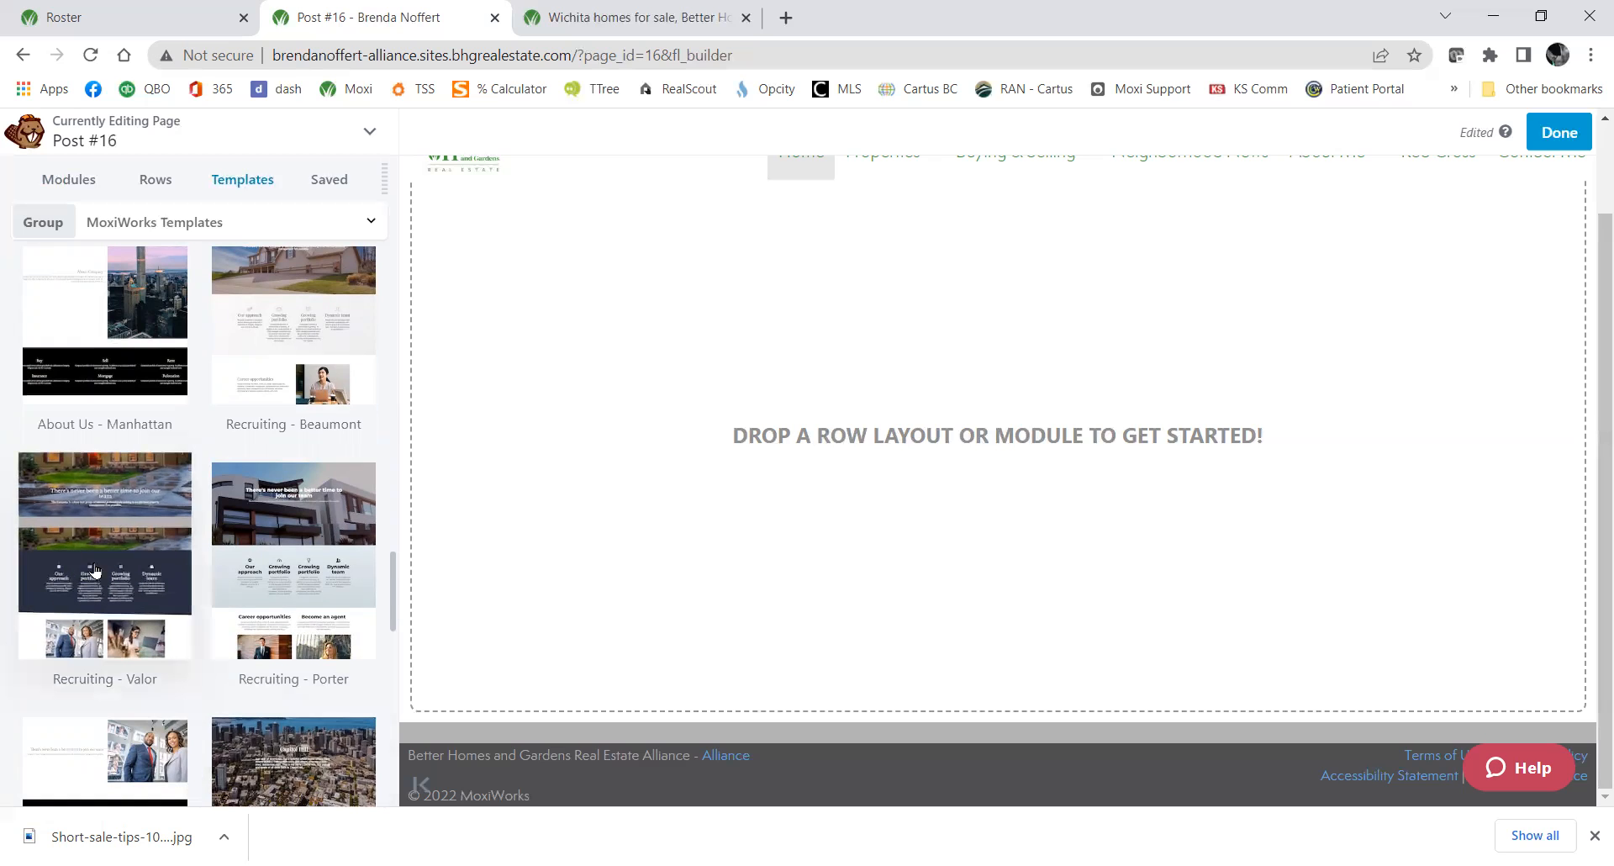
{"action": "scroll", "coordinate": [135, 561], "scroll_direction": "down", "scroll_amount": 4}
{"action": "scroll", "coordinate": [140, 552], "scroll_direction": "down", "scroll_amount": 7}
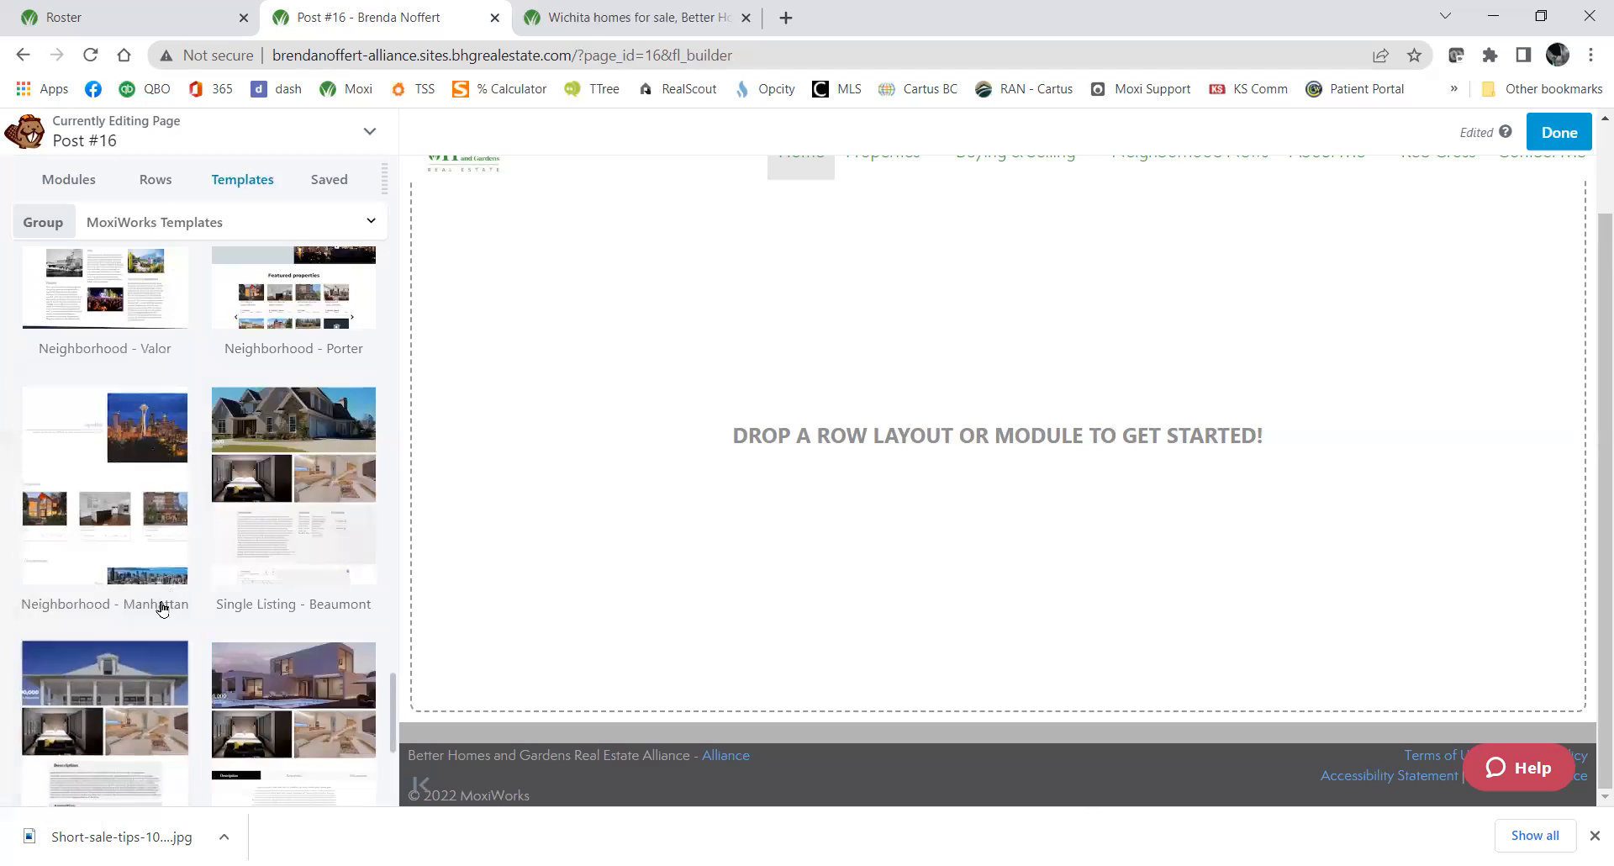
{"action": "scroll", "coordinate": [145, 622], "scroll_direction": "down", "scroll_amount": 5}
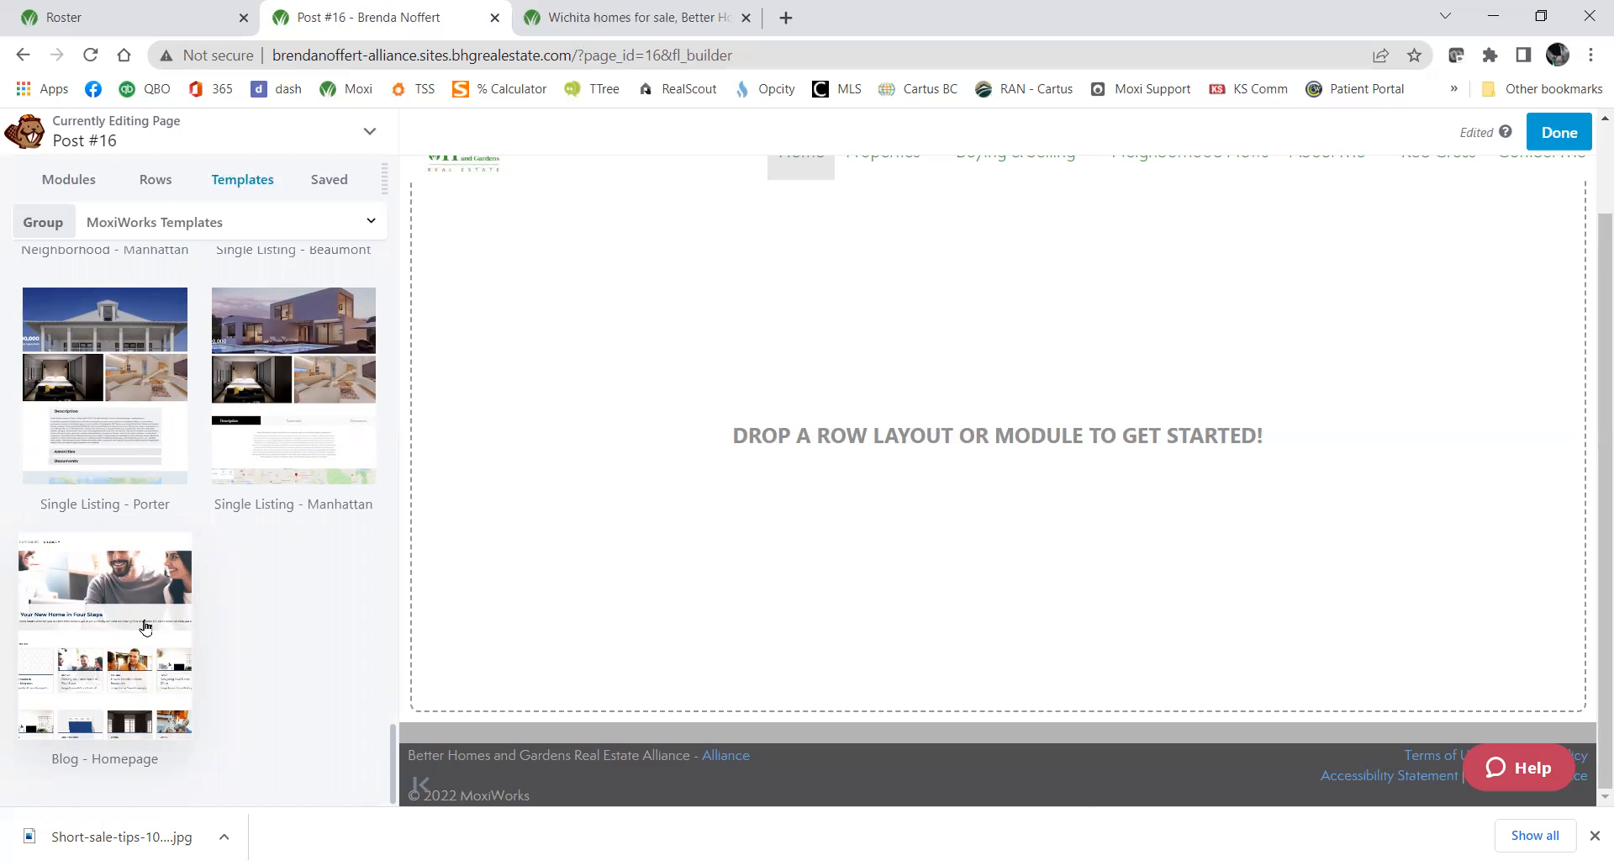
{"action": "scroll", "coordinate": [281, 414], "scroll_direction": "up", "scroll_amount": 5}
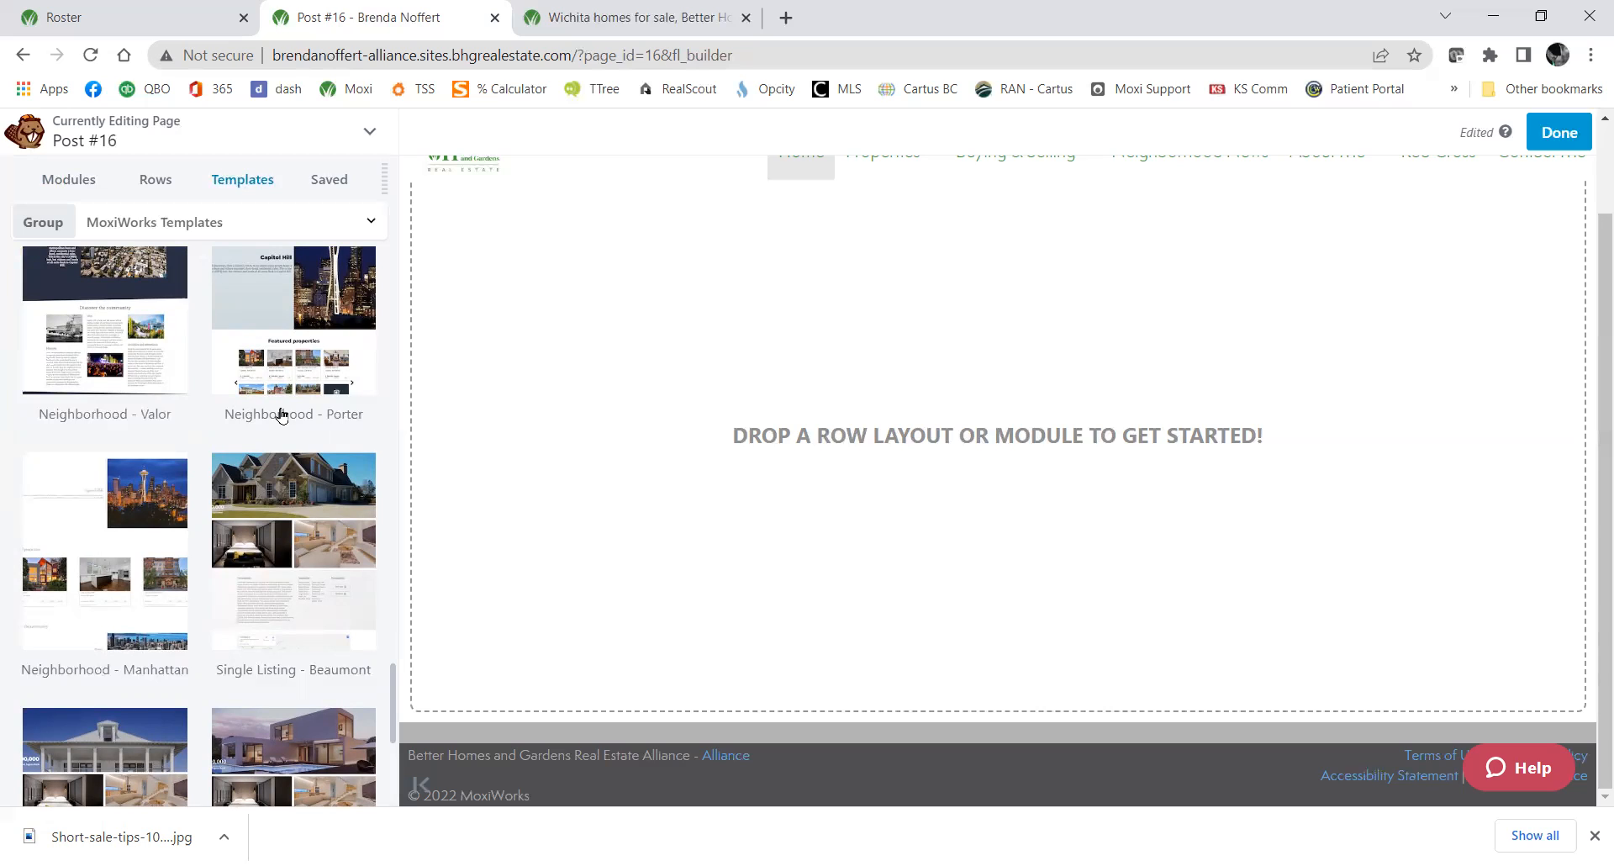
{"action": "scroll", "coordinate": [295, 535], "scroll_direction": "up", "scroll_amount": 5}
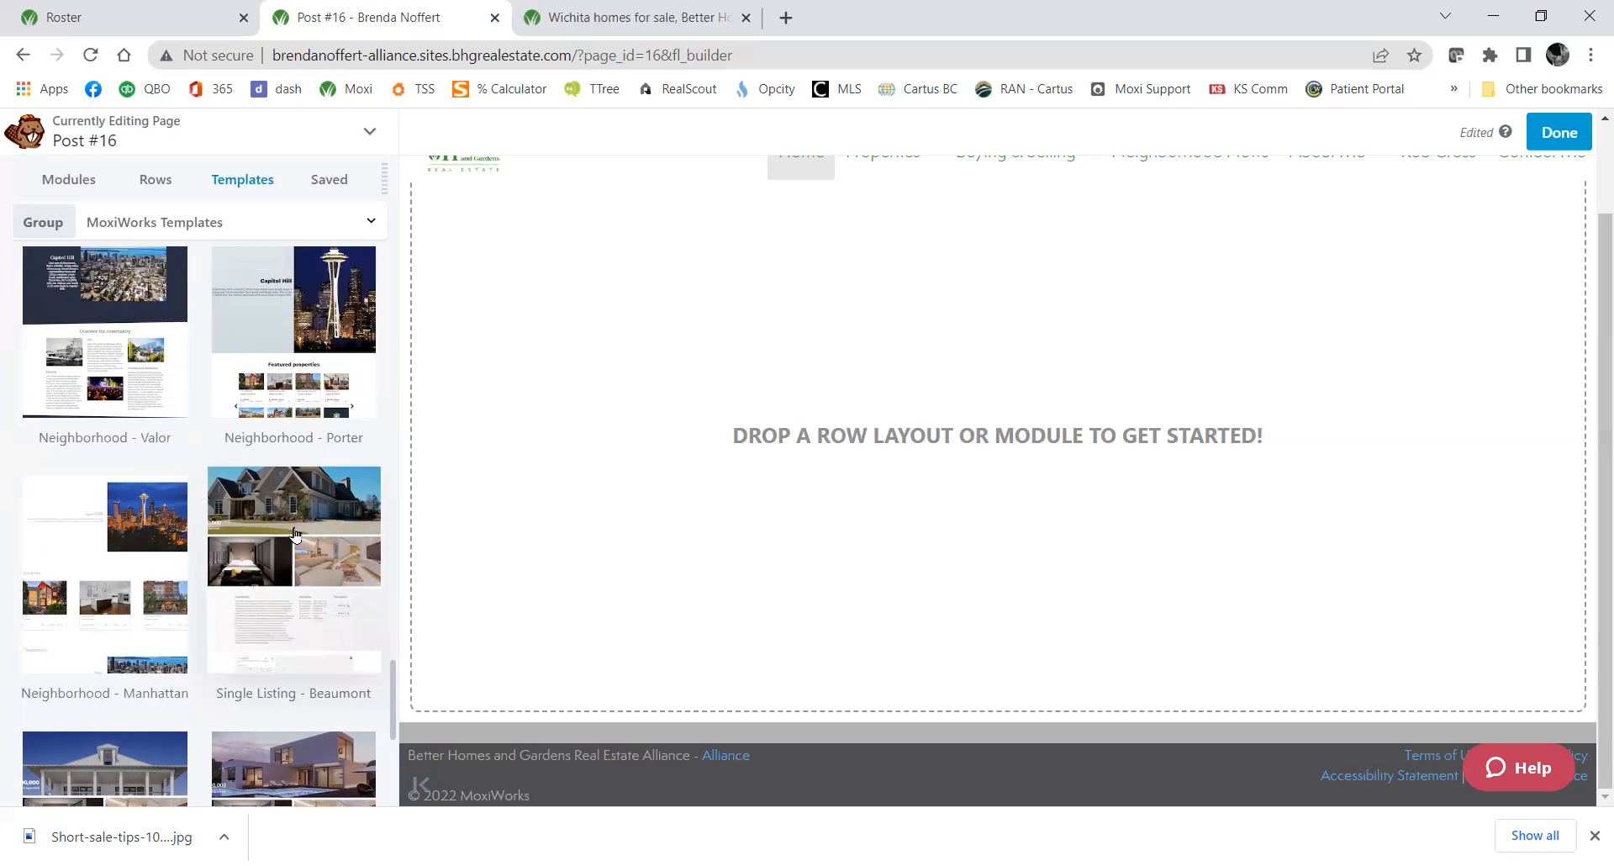
{"action": "scroll", "coordinate": [295, 534], "scroll_direction": "up", "scroll_amount": 5}
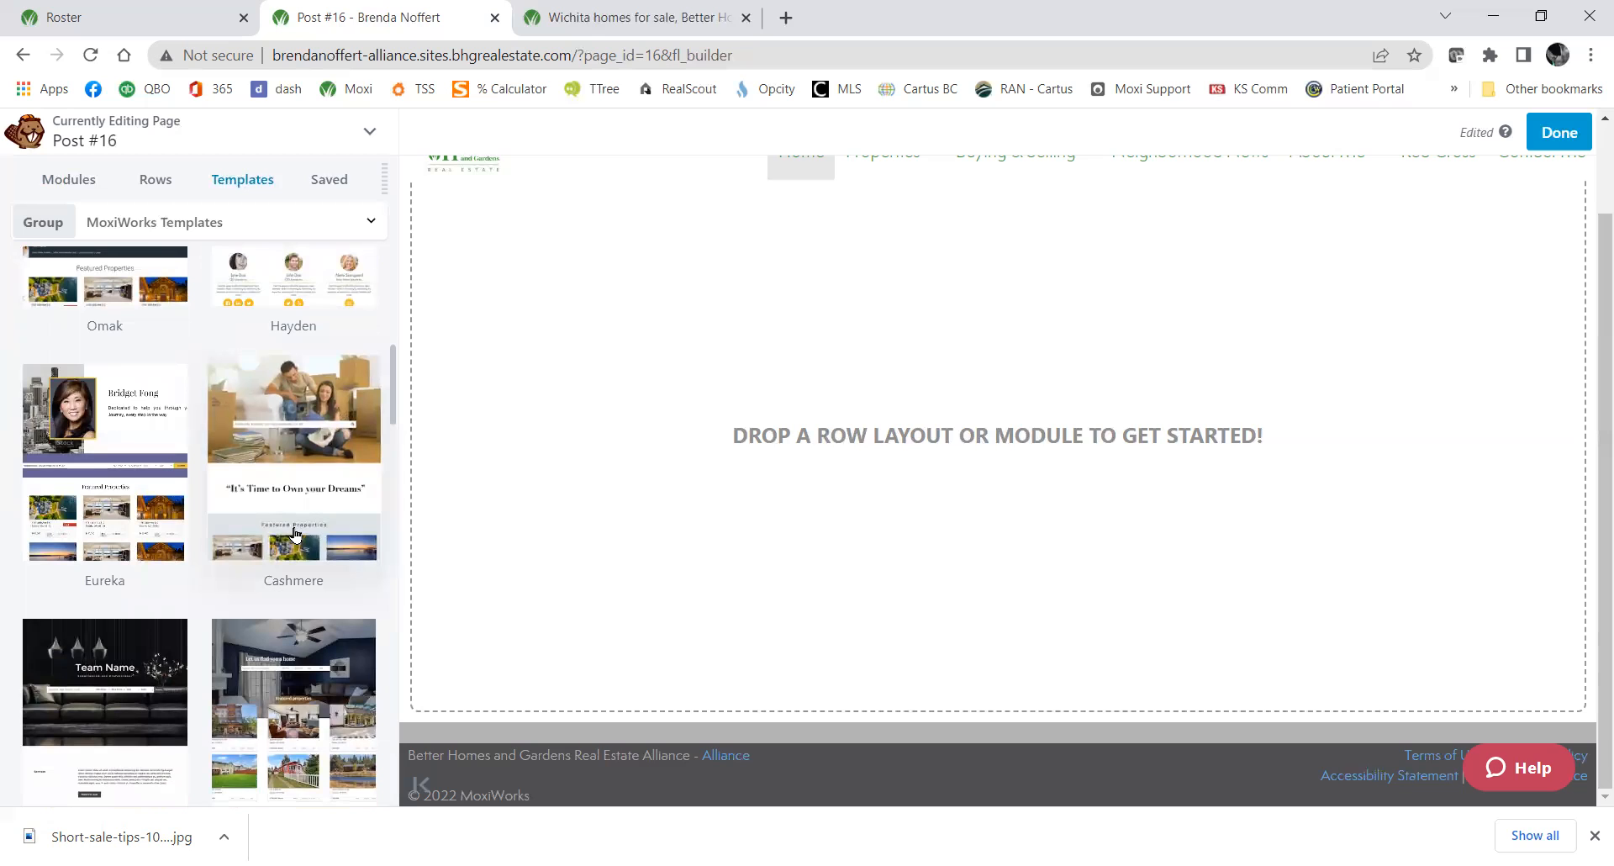
{"action": "scroll", "coordinate": [238, 435], "scroll_direction": "up", "scroll_amount": 5}
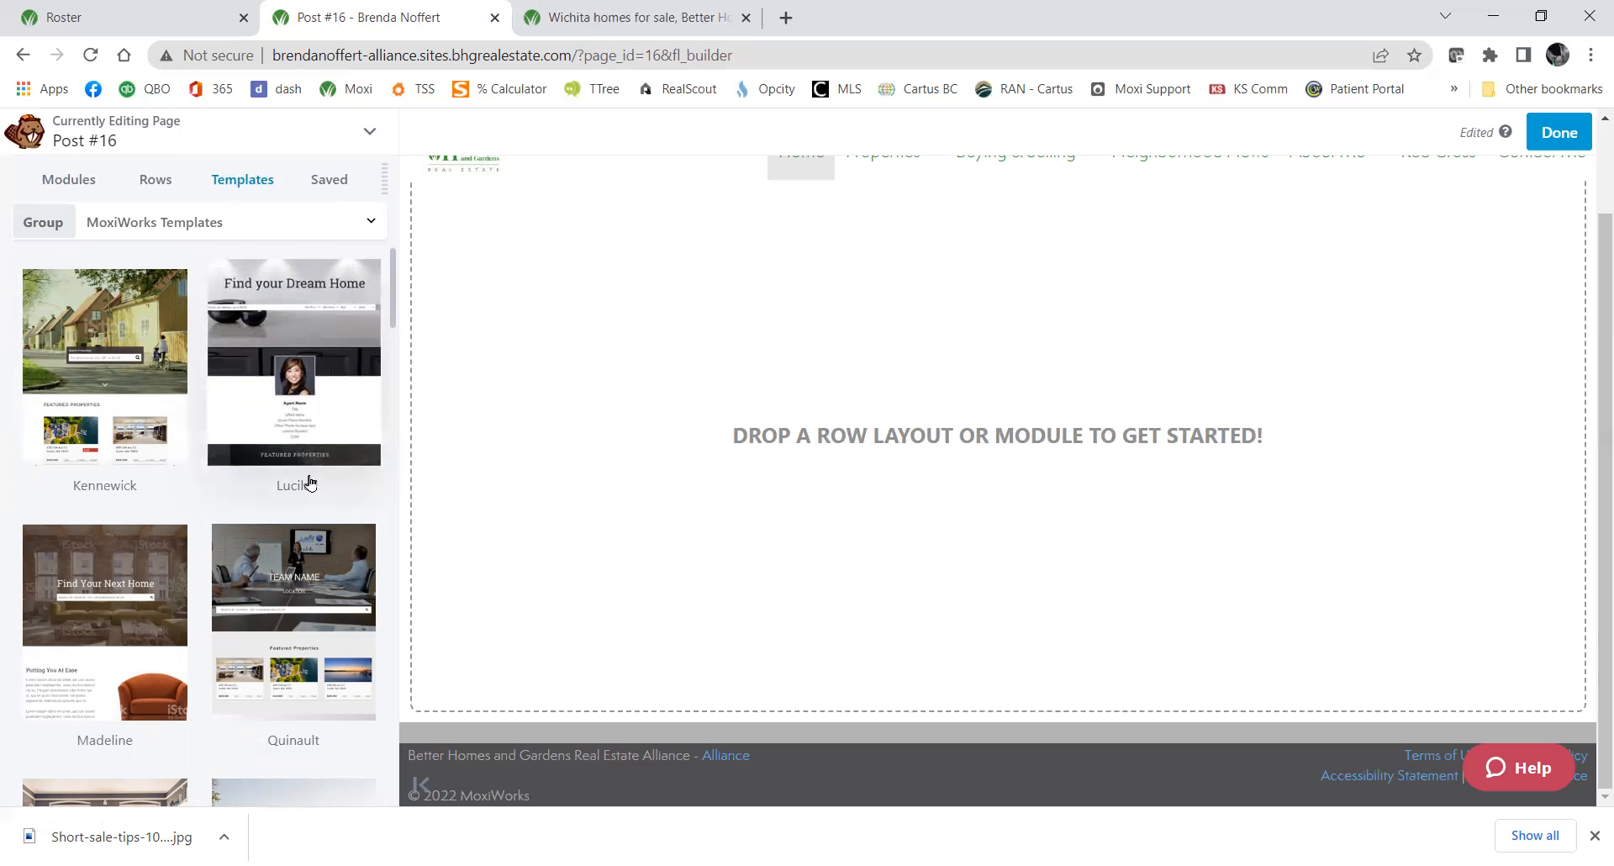
Apply the Homepage - Beaumont template to the empty custom page.
{"action": "scroll", "coordinate": [210, 468], "scroll_direction": "down", "scroll_amount": 5}
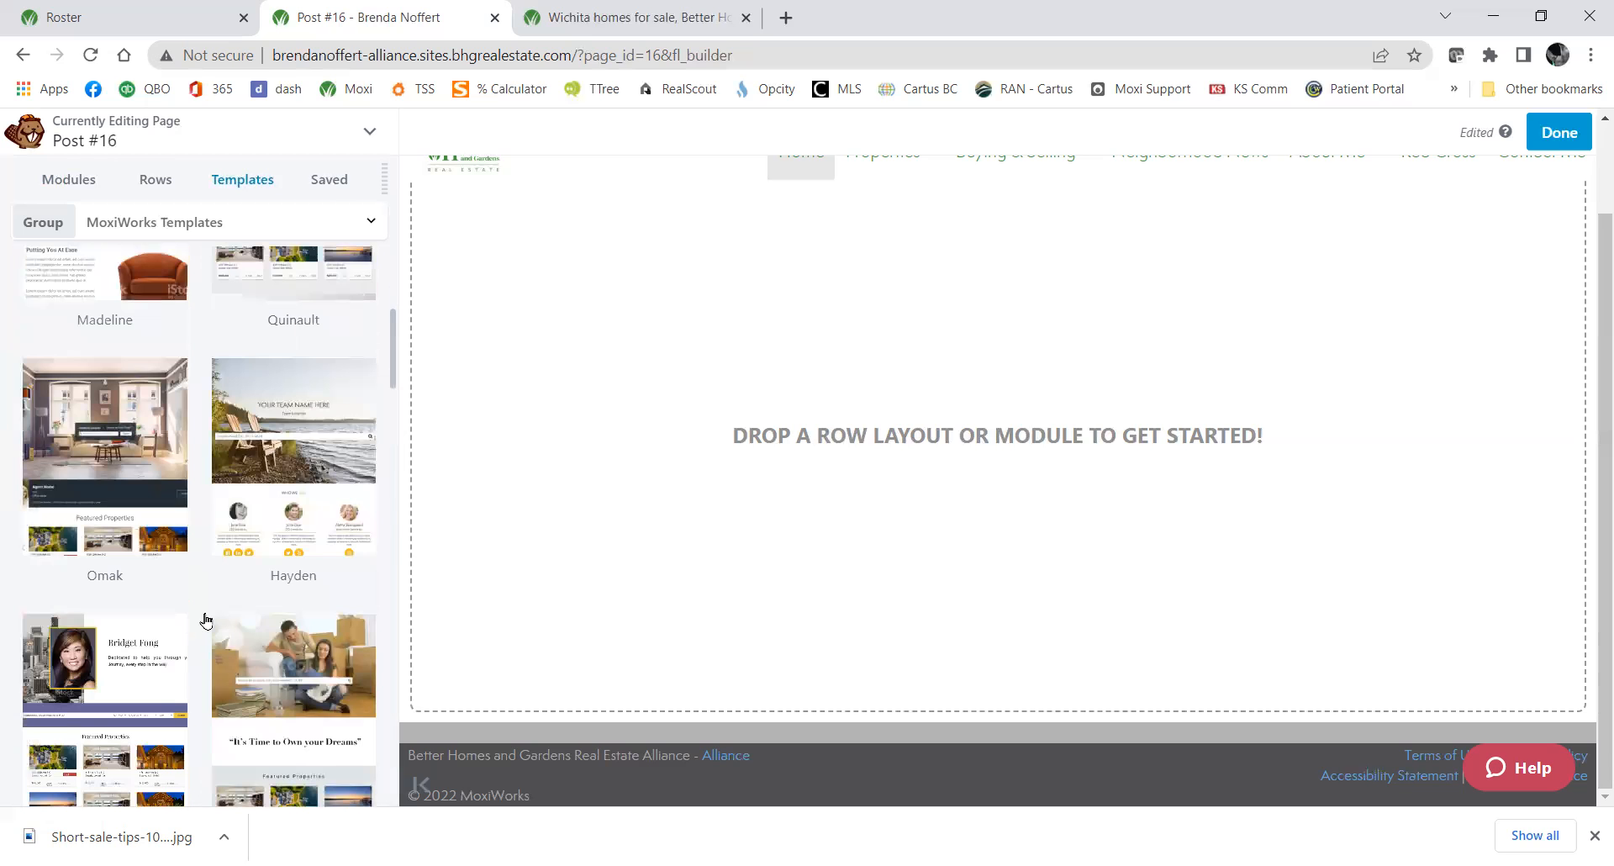
{"action": "scroll", "coordinate": [205, 621], "scroll_direction": "down", "scroll_amount": 1}
{"action": "scroll", "coordinate": [205, 618], "scroll_direction": "down", "scroll_amount": 3}
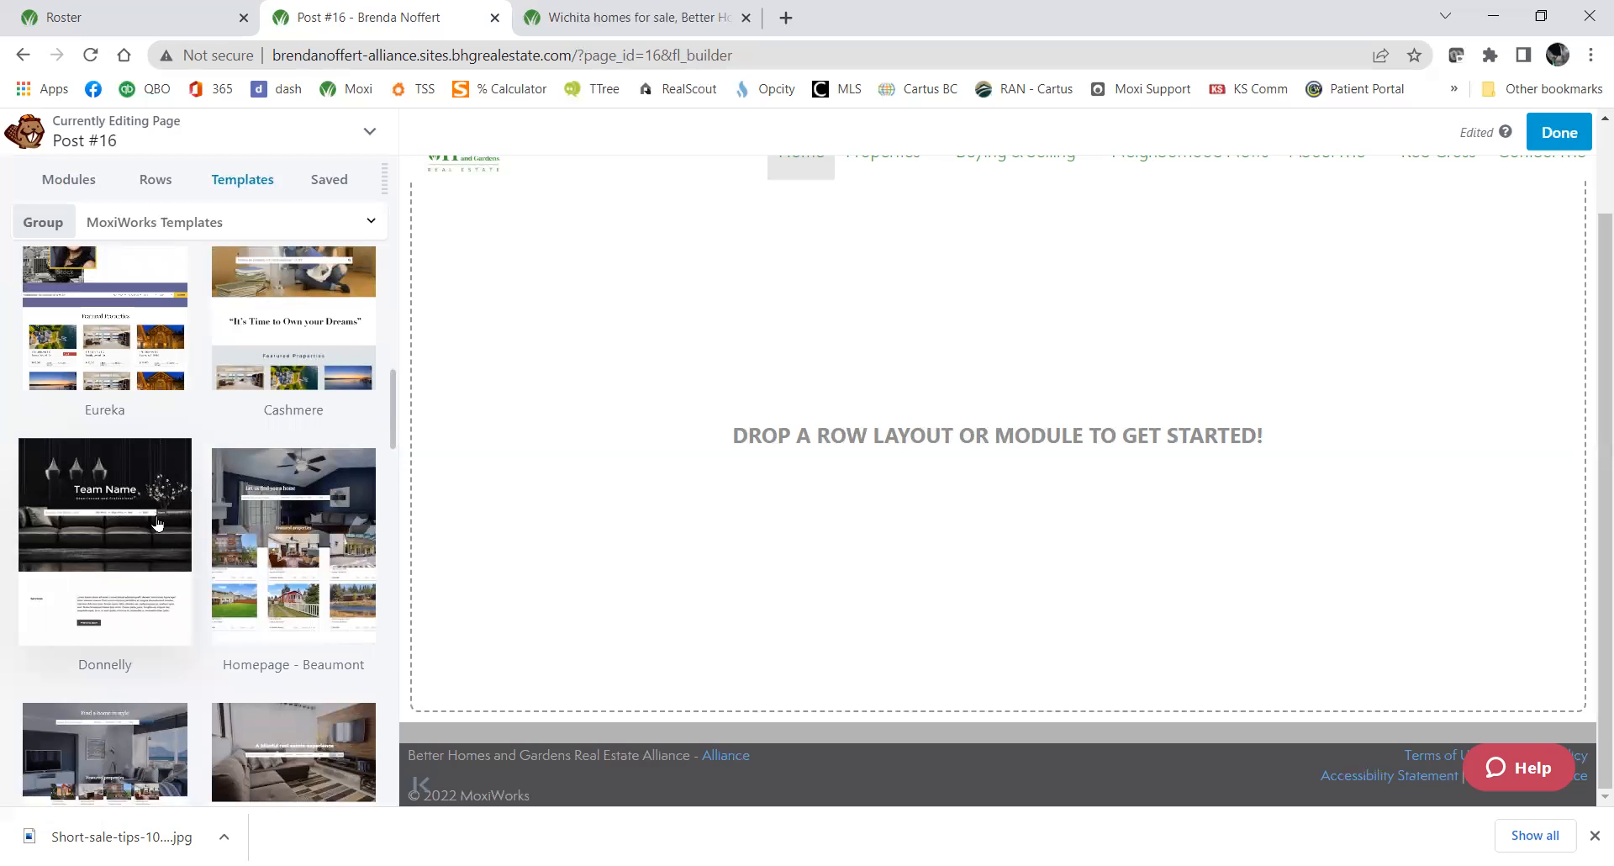
{"action": "left_click", "coordinate": [335, 528]}
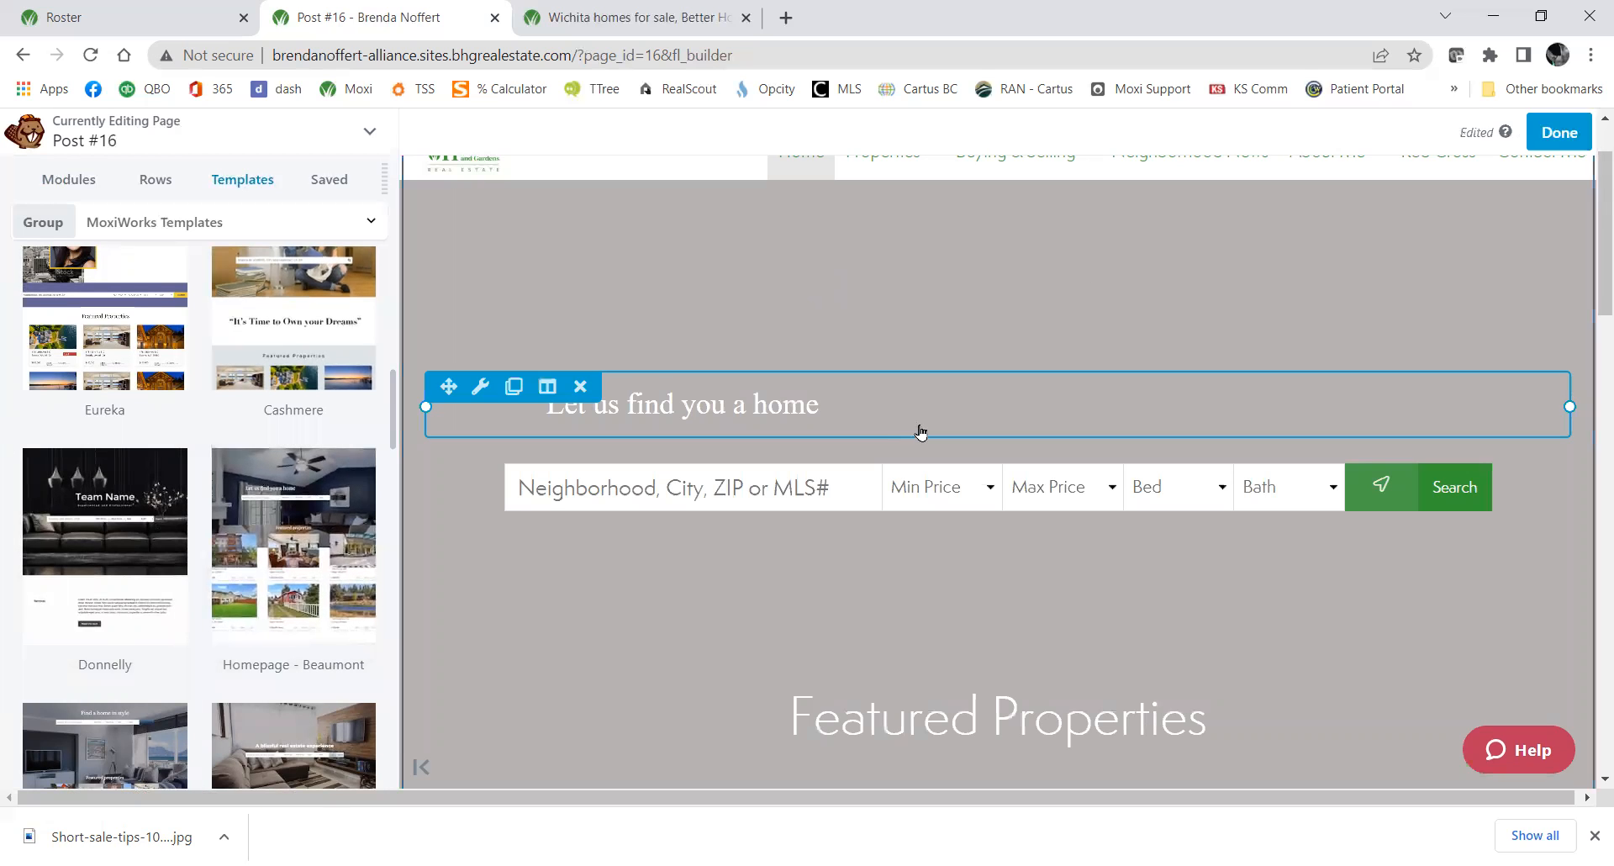
Review the applied Beaumont layout from the home search banner down to the house value section.
{"action": "scroll", "coordinate": [840, 454], "scroll_direction": "down", "scroll_amount": 5}
{"action": "scroll", "coordinate": [659, 397], "scroll_direction": "up", "scroll_amount": 5}
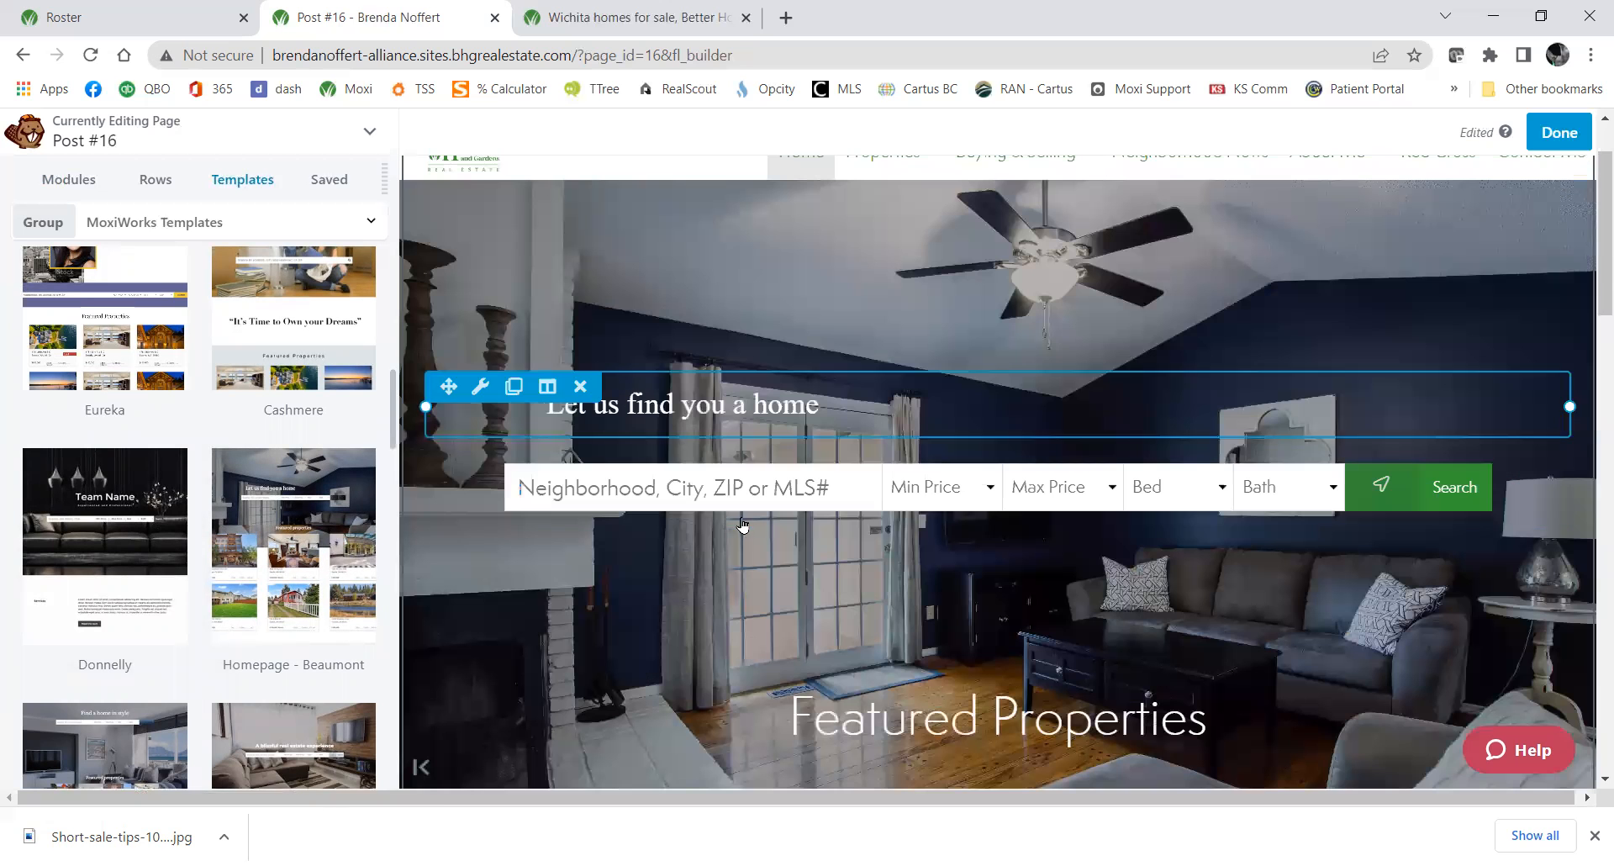
{"action": "scroll", "coordinate": [1190, 626], "scroll_direction": "down", "scroll_amount": 7}
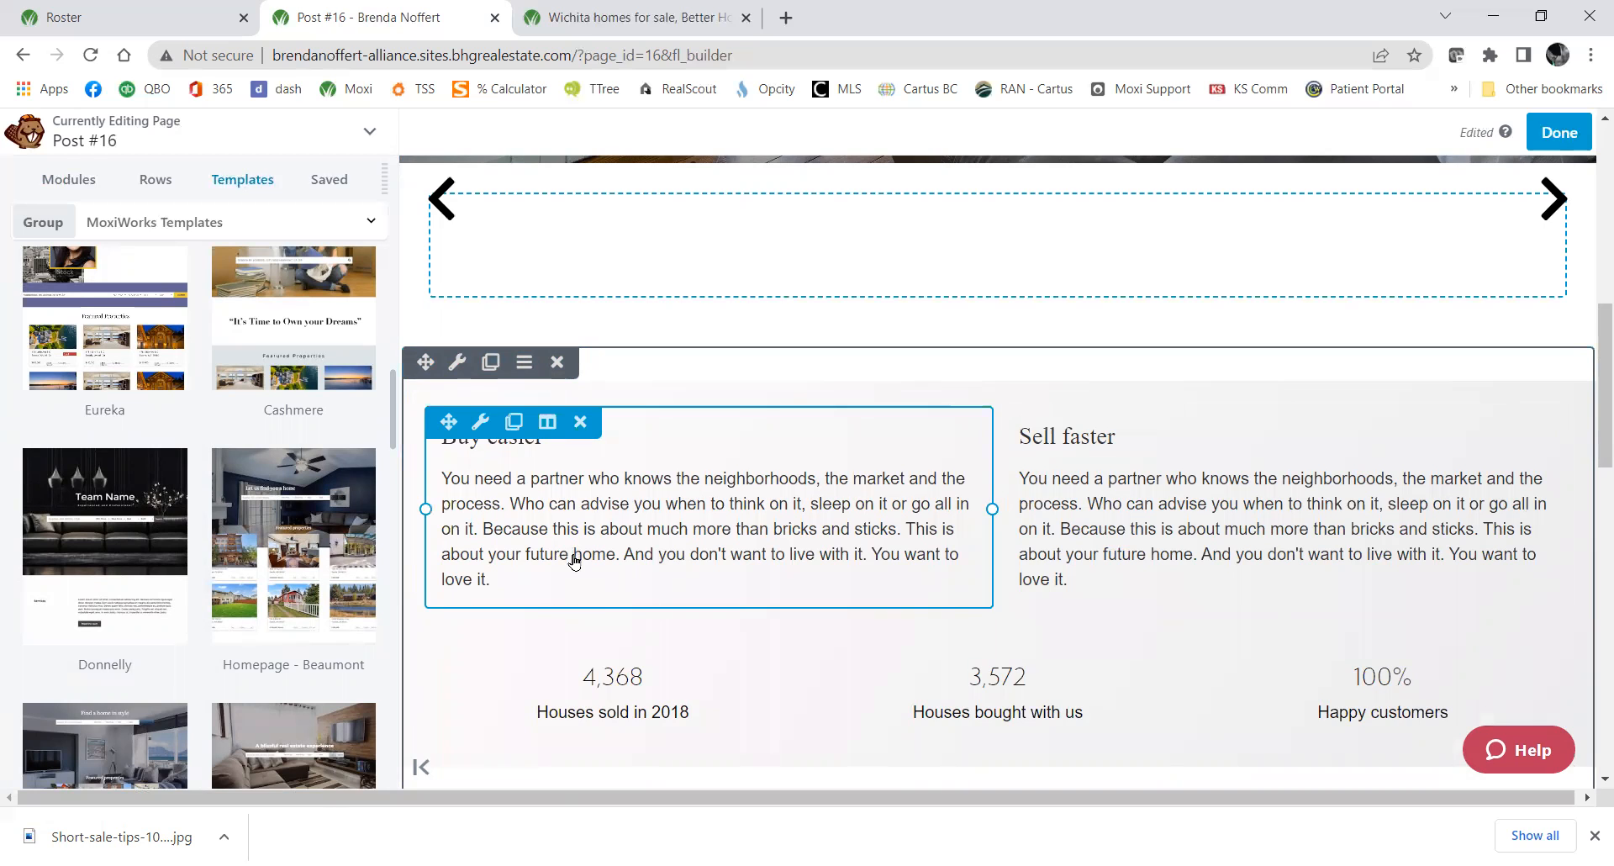
{"action": "scroll", "coordinate": [577, 559], "scroll_direction": "down", "scroll_amount": 5}
{"action": "scroll", "coordinate": [1006, 736], "scroll_direction": "down", "scroll_amount": 10}
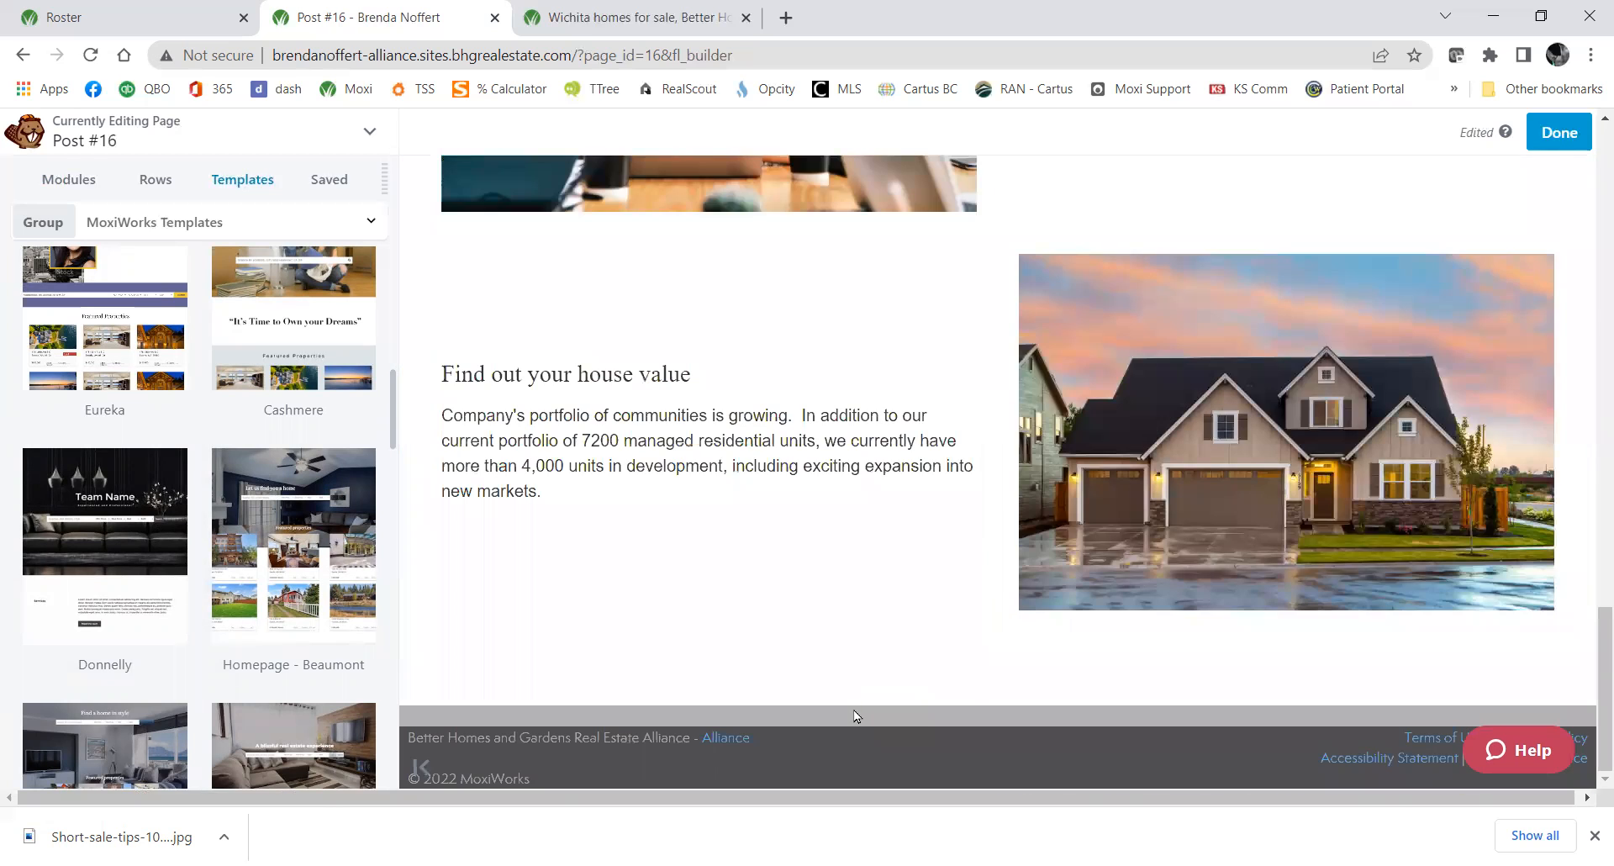
{"action": "scroll", "coordinate": [871, 717], "scroll_direction": "up", "scroll_amount": 10}
{"action": "scroll", "coordinate": [856, 716], "scroll_direction": "up", "scroll_amount": 10}
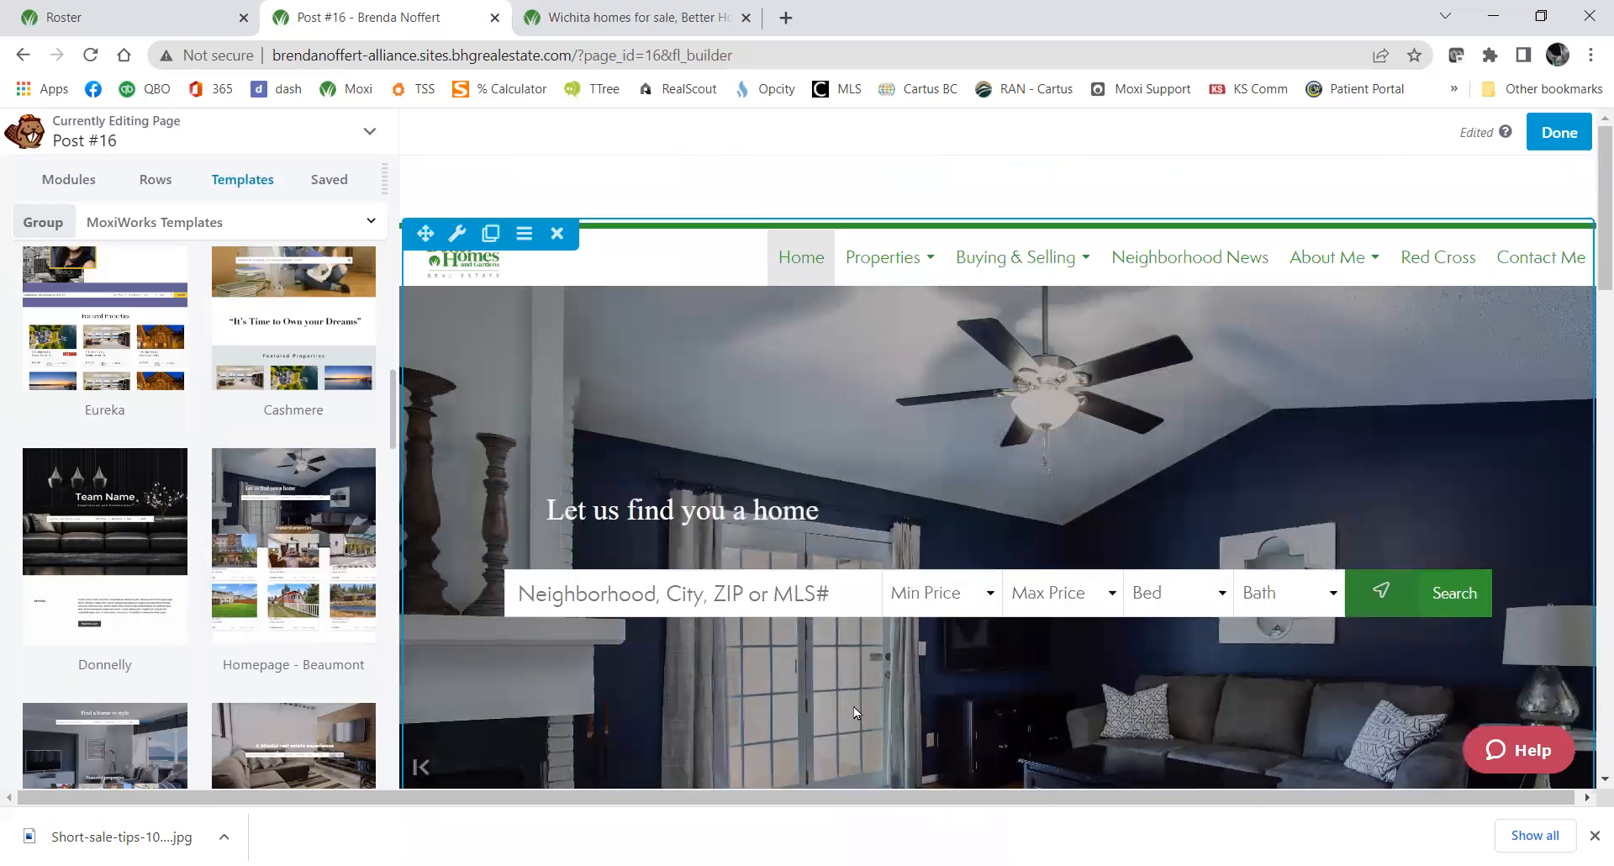
Replace the page's existing layout with the Hayden template and accept the overwrite.
{"action": "scroll", "coordinate": [239, 558], "scroll_direction": "up", "scroll_amount": 5}
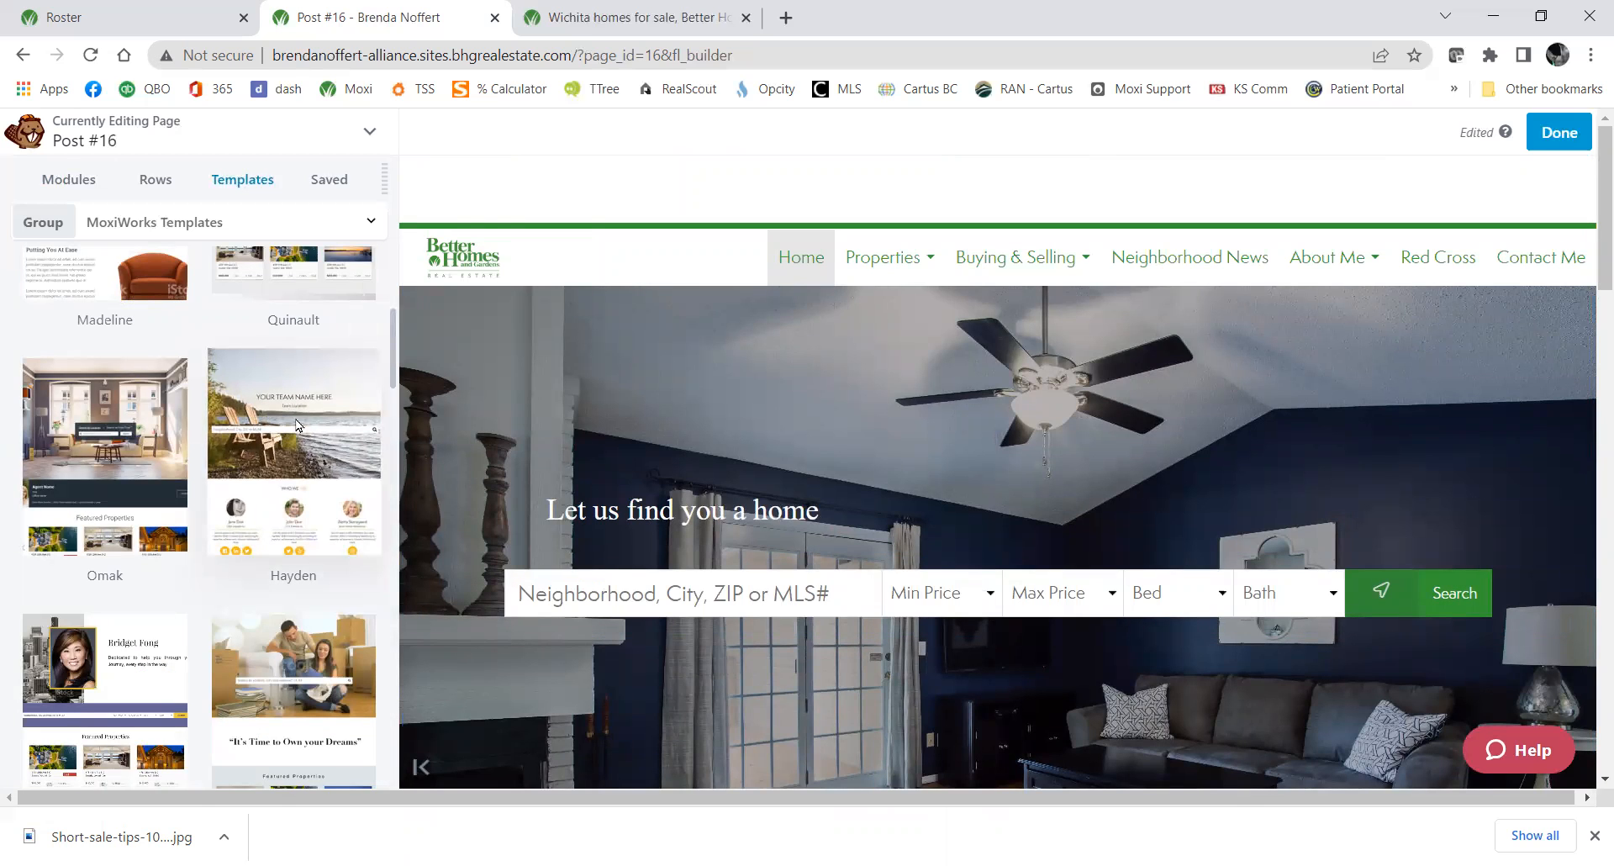
{"action": "left_click", "coordinate": [295, 420]}
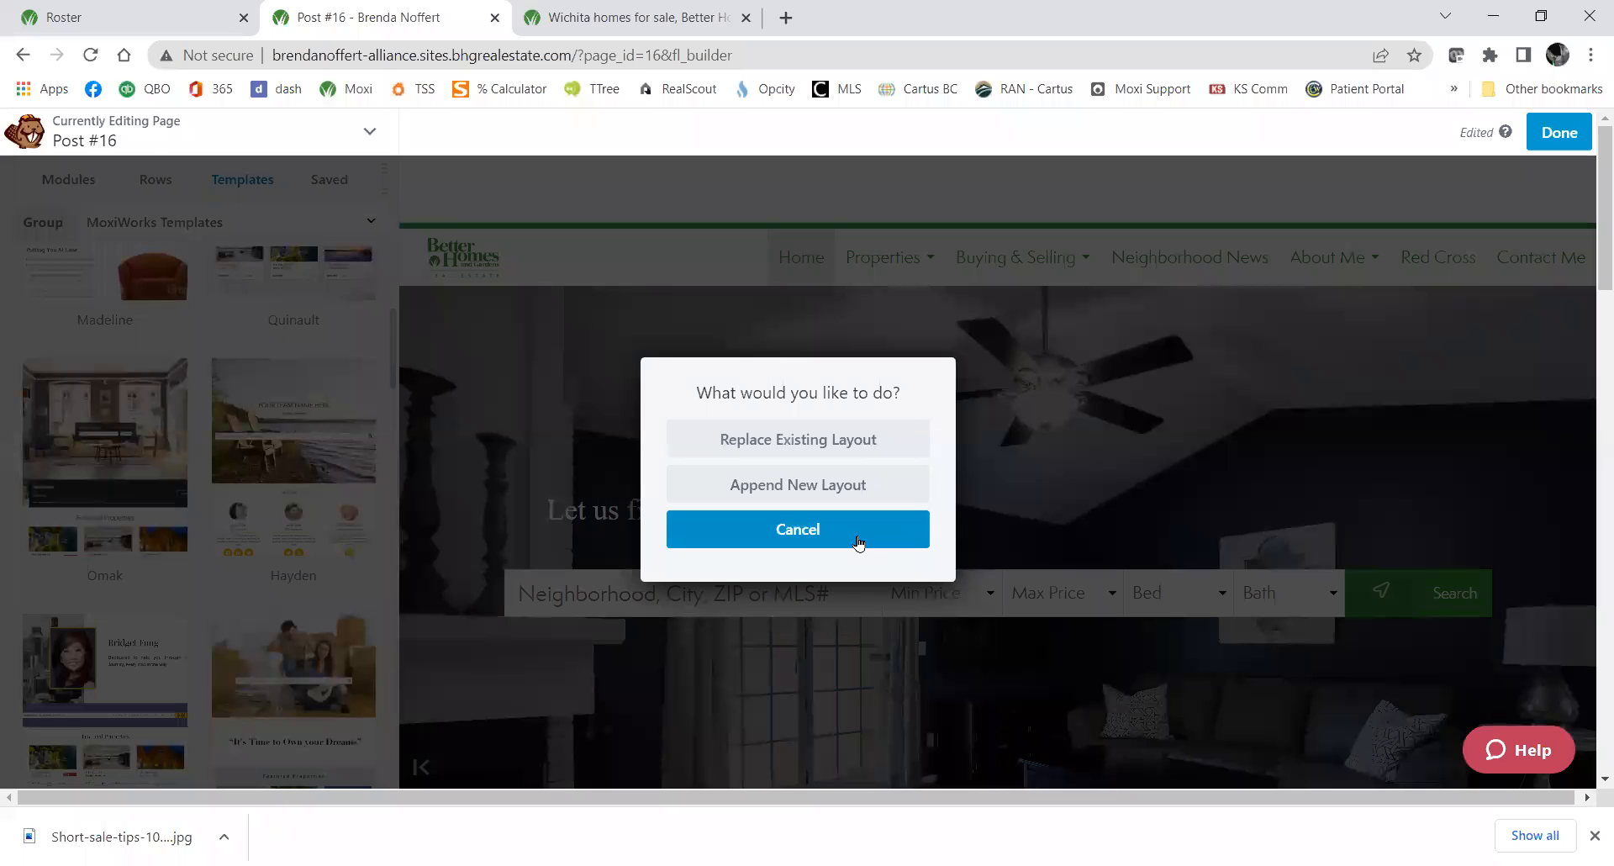
{"action": "left_click", "coordinate": [841, 447]}
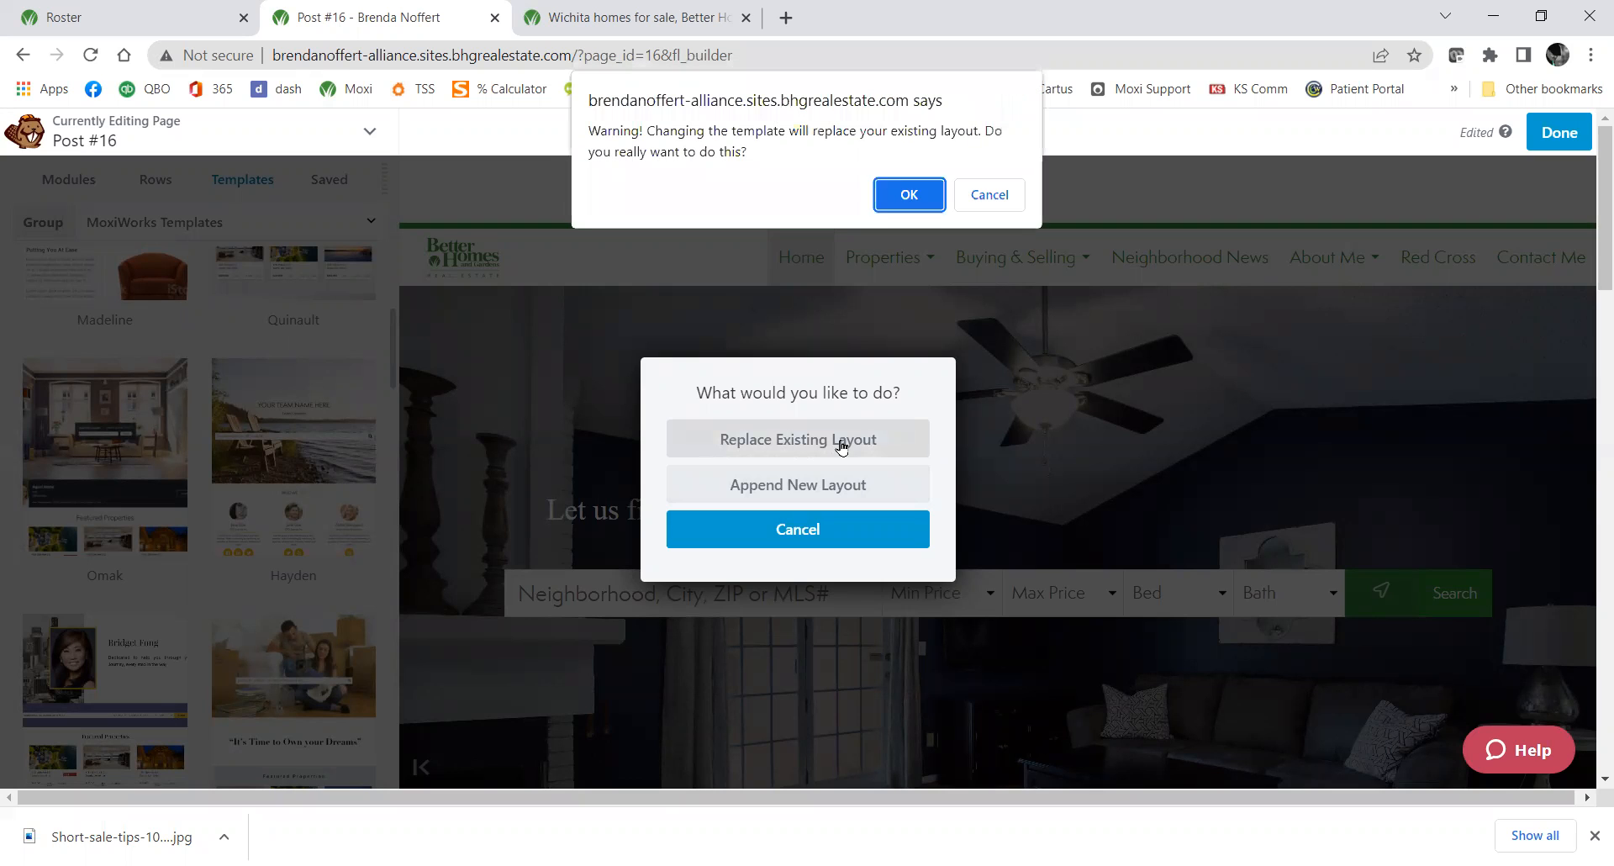
{"action": "left_click", "coordinate": [906, 194]}
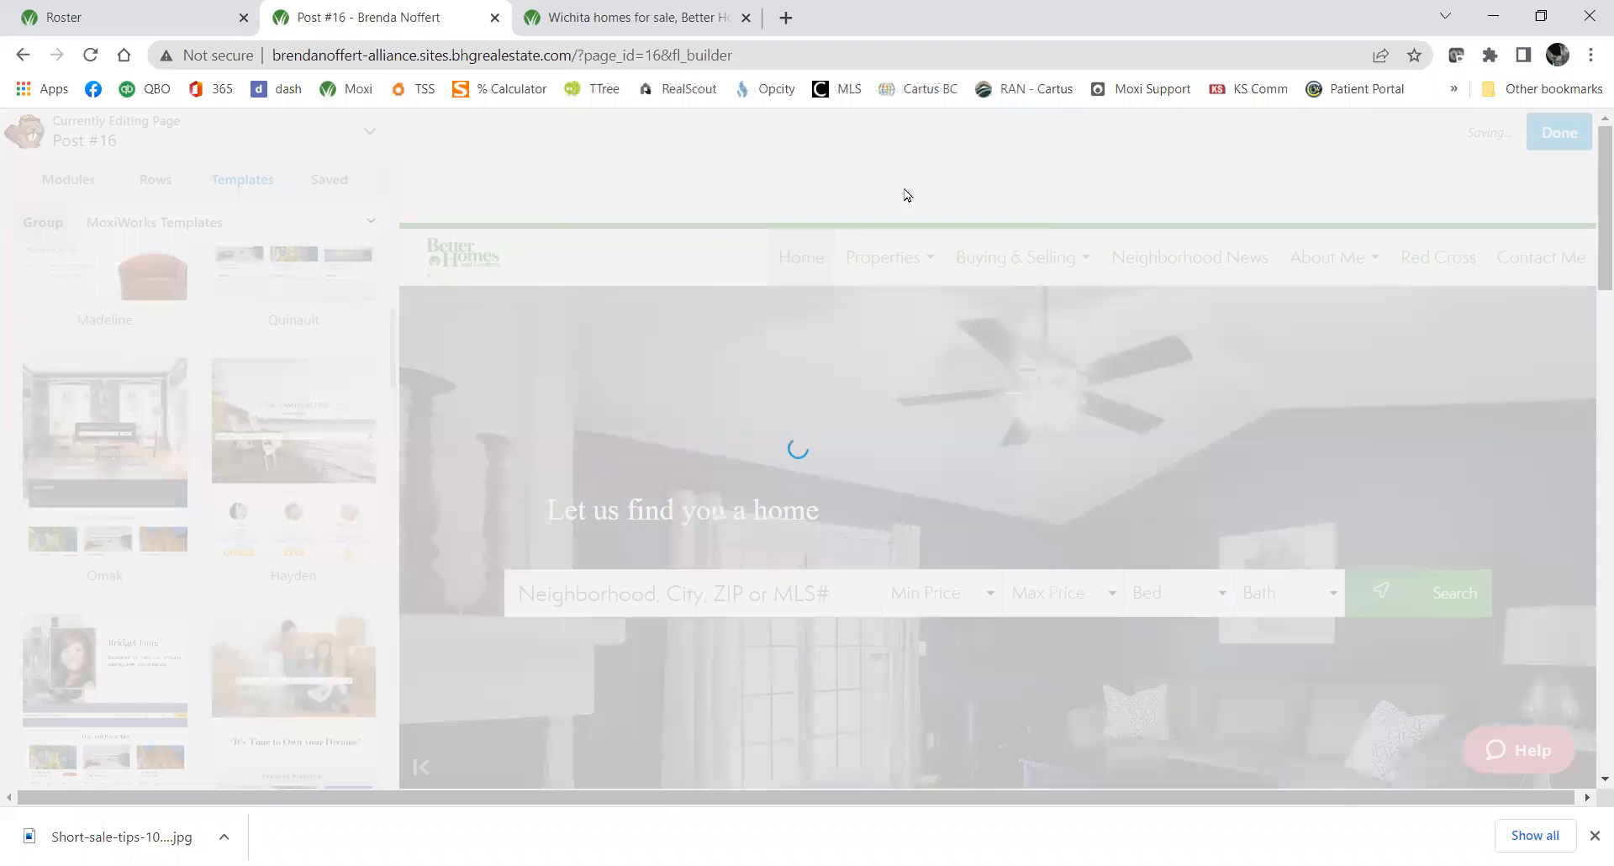
Review the Hayden layout from the team name banner through the team member profiles and testimonials to Featured Properties.
{"action": "scroll", "coordinate": [1109, 641], "scroll_direction": "down", "scroll_amount": 2}
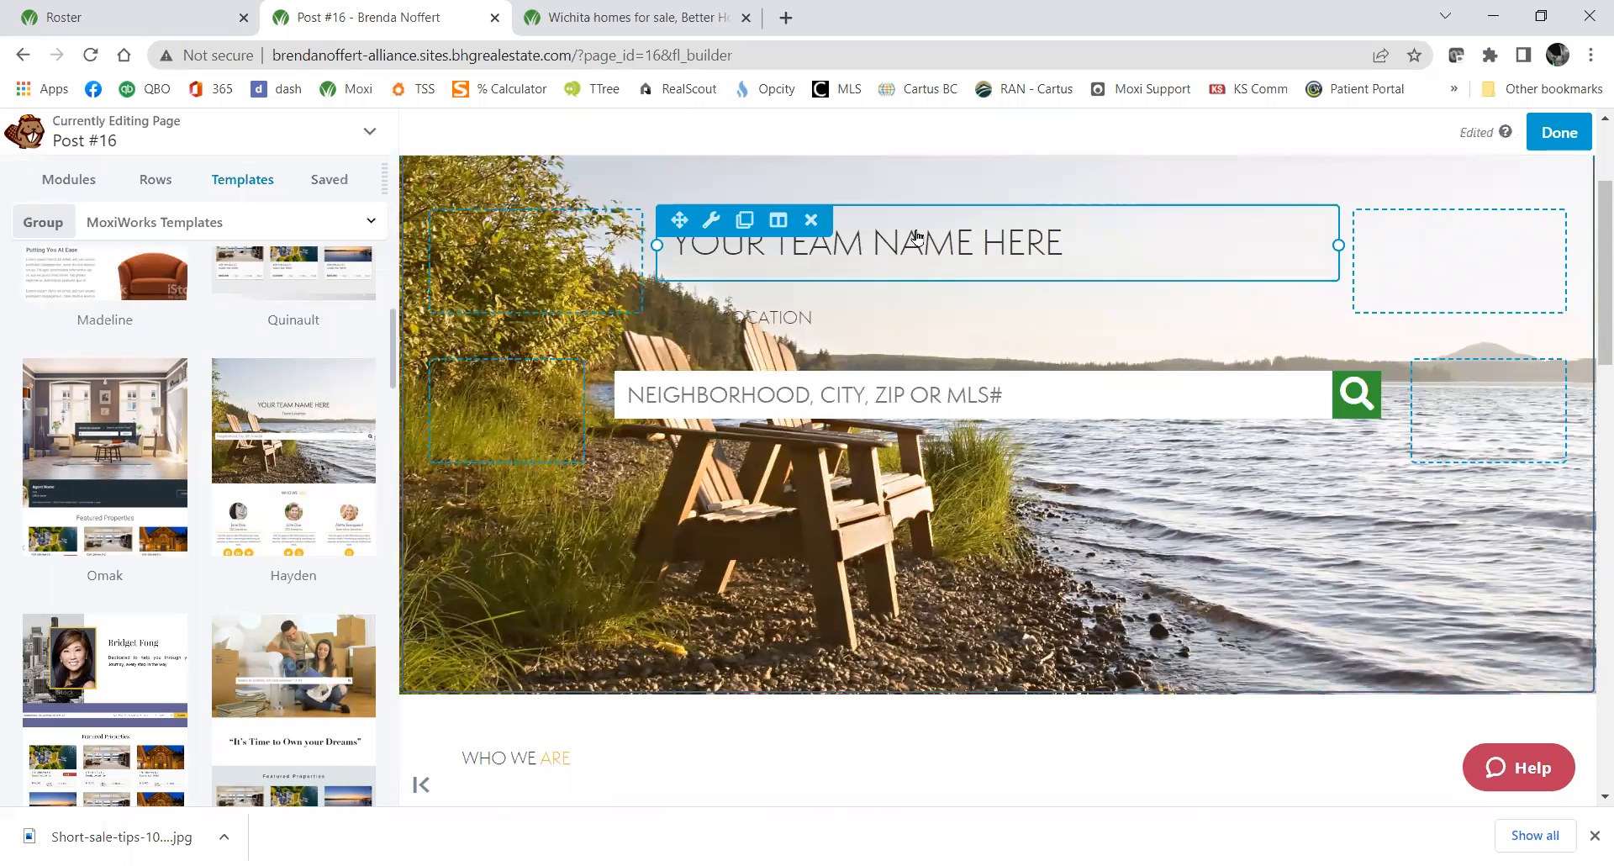
{"action": "scroll", "coordinate": [894, 406], "scroll_direction": "down", "scroll_amount": 5}
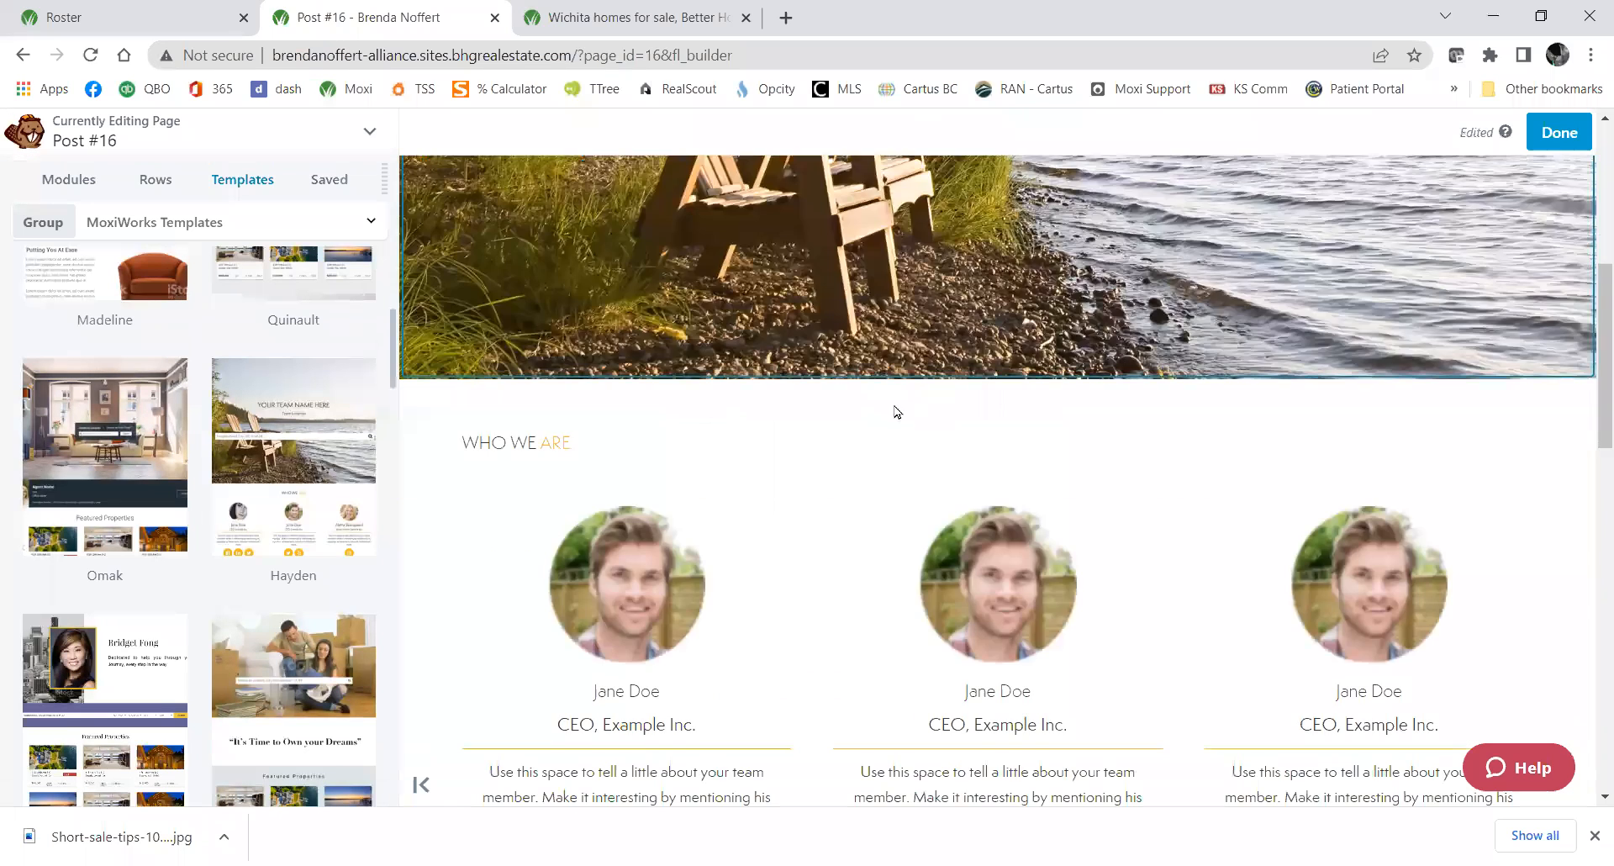
{"action": "scroll", "coordinate": [872, 387], "scroll_direction": "down", "scroll_amount": 2}
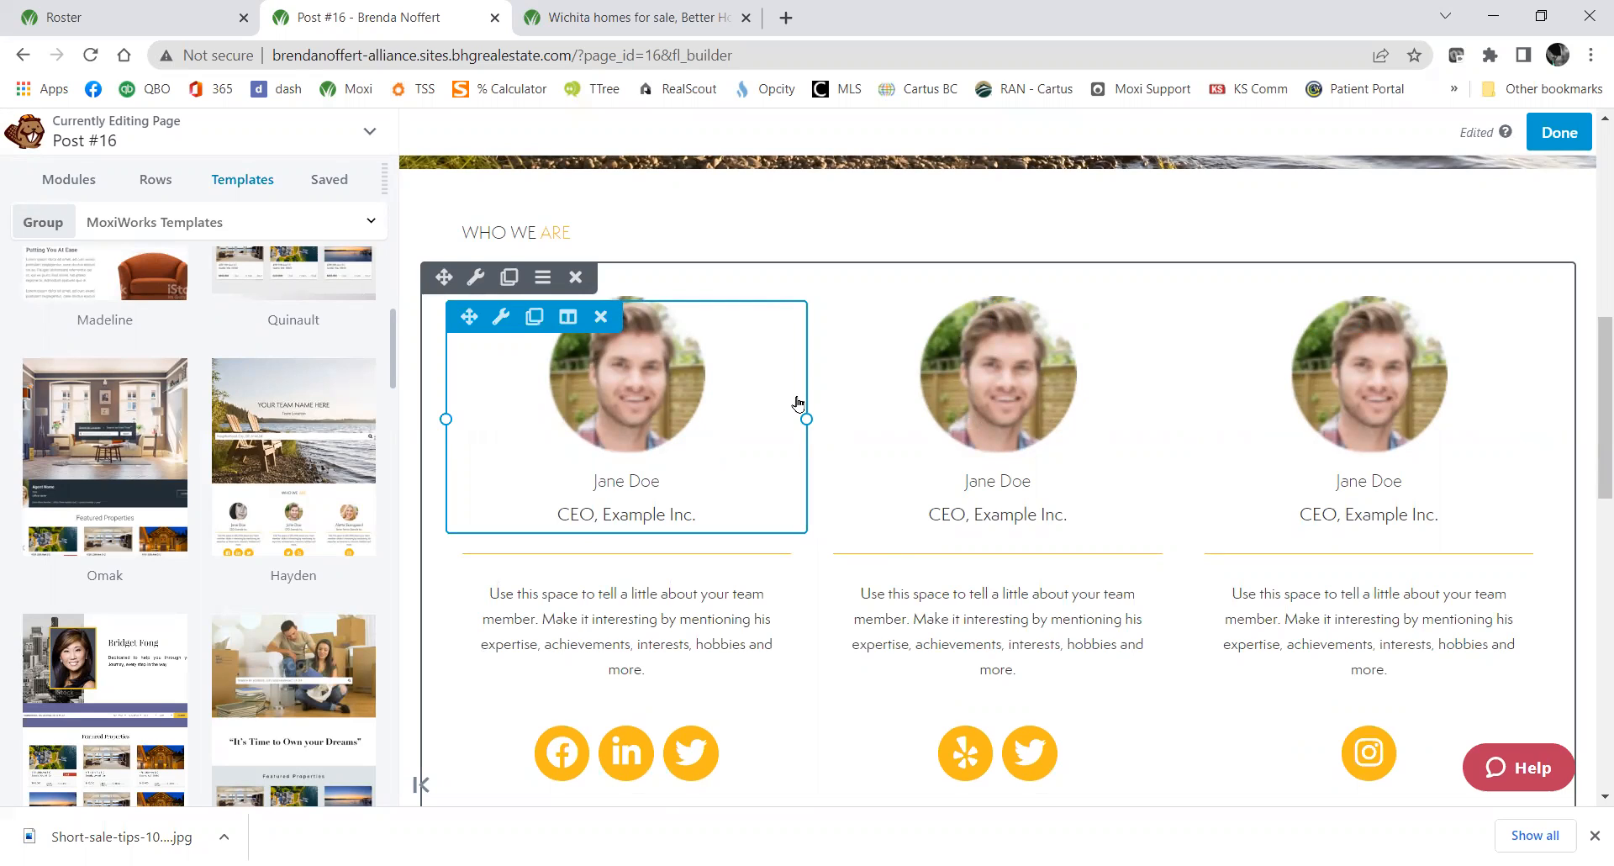
{"action": "scroll", "coordinate": [664, 380], "scroll_direction": "down", "scroll_amount": 5}
{"action": "scroll", "coordinate": [665, 380], "scroll_direction": "down", "scroll_amount": 10}
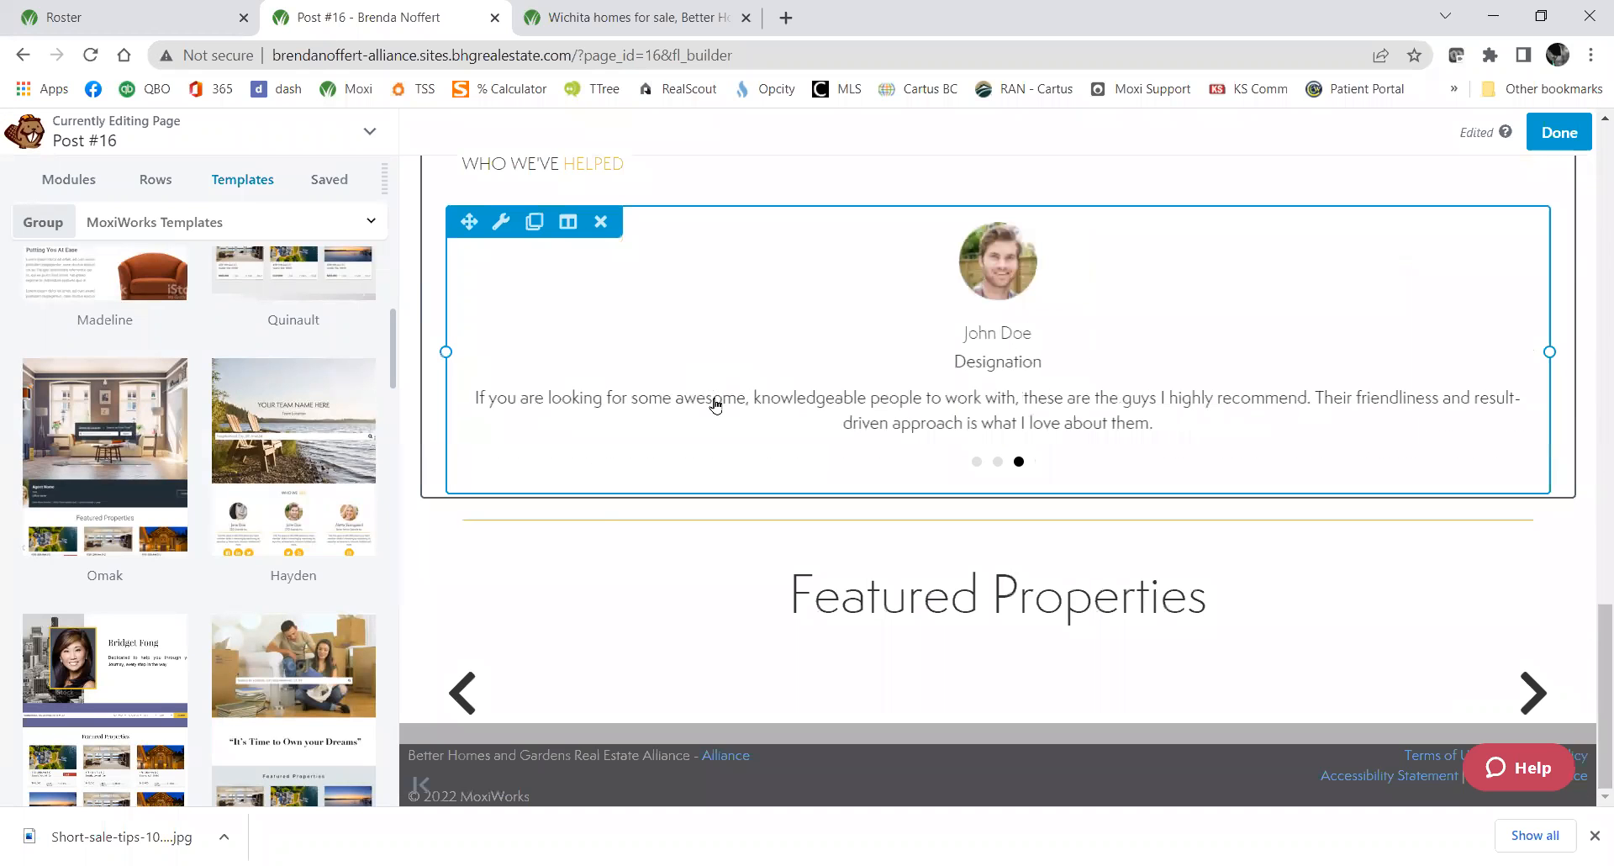
{"action": "scroll", "coordinate": [645, 465], "scroll_direction": "up", "scroll_amount": 10}
{"action": "scroll", "coordinate": [644, 465], "scroll_direction": "up", "scroll_amount": 6}
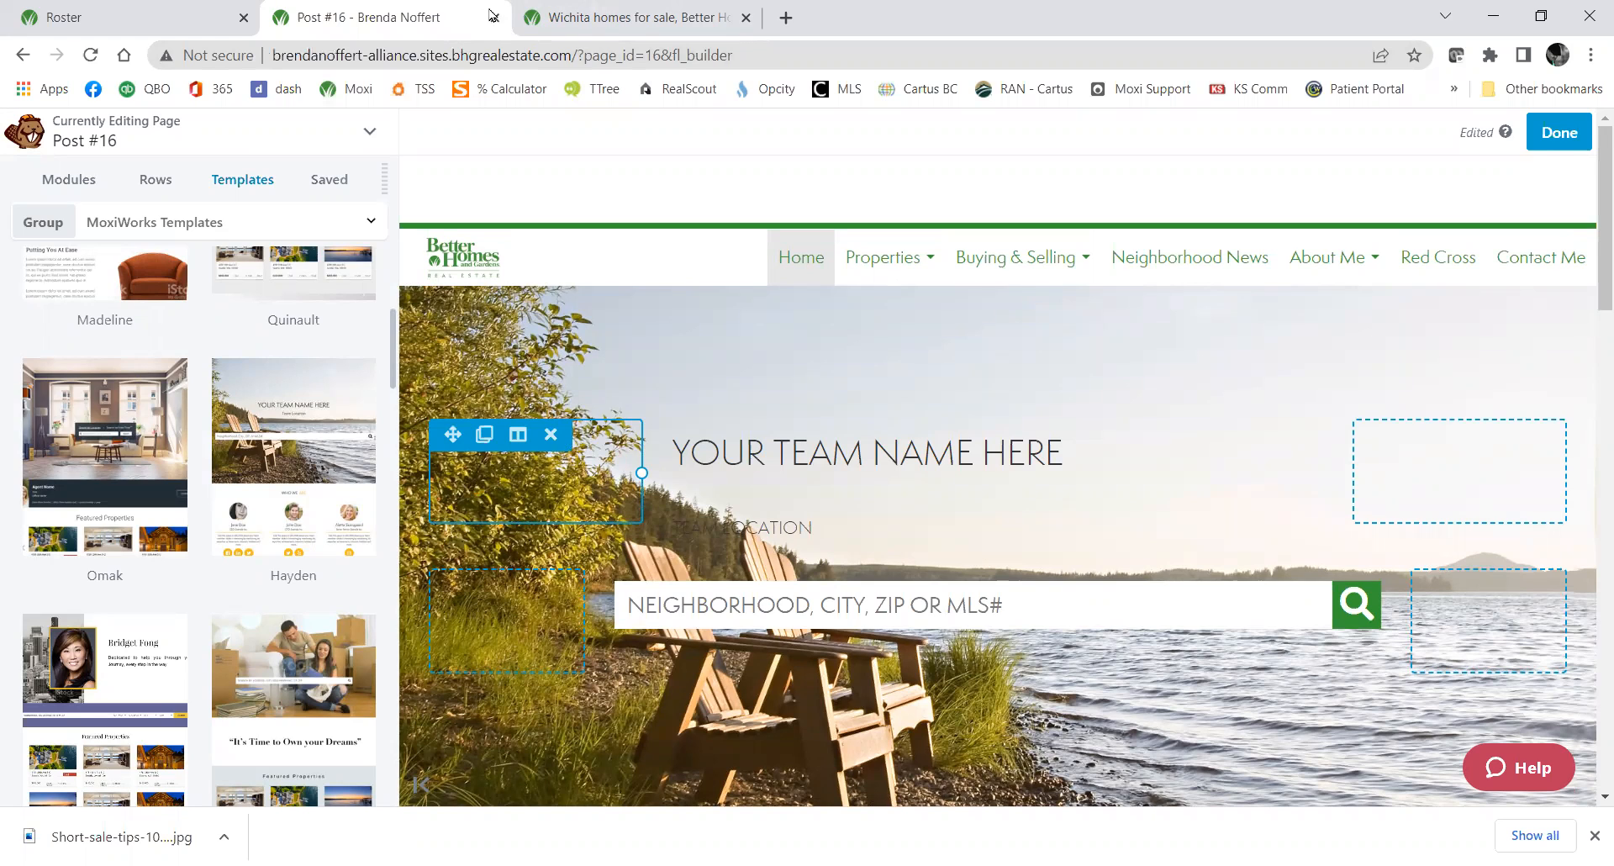
Close the Builder page and reopen the agent website's Admin Tool from the Roster profile site.
{"action": "left_click", "coordinate": [493, 17]}
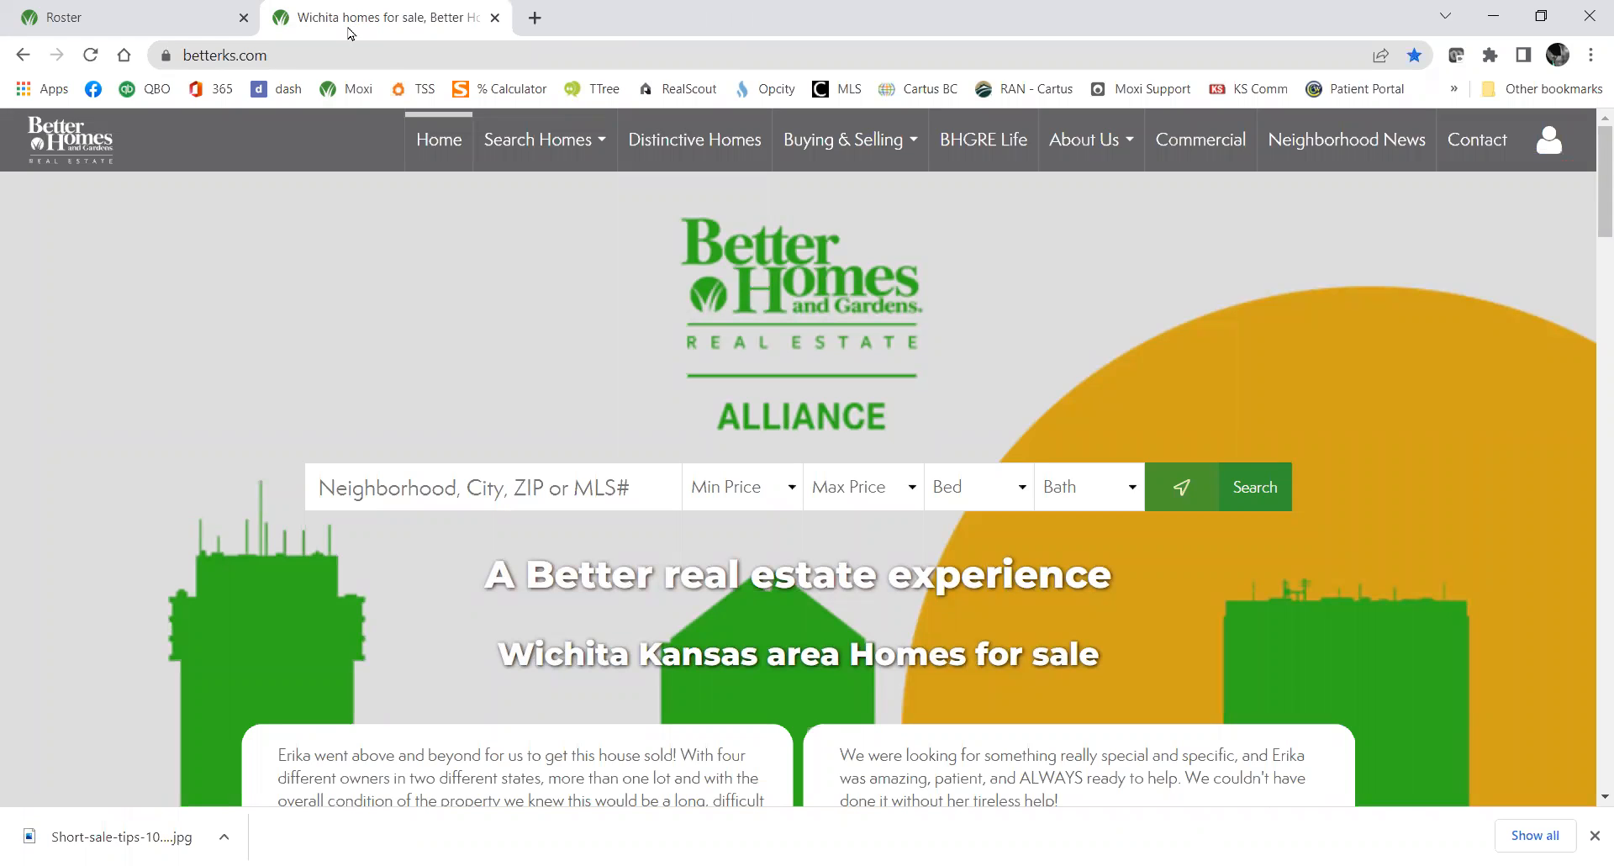
{"action": "left_click", "coordinate": [141, 15]}
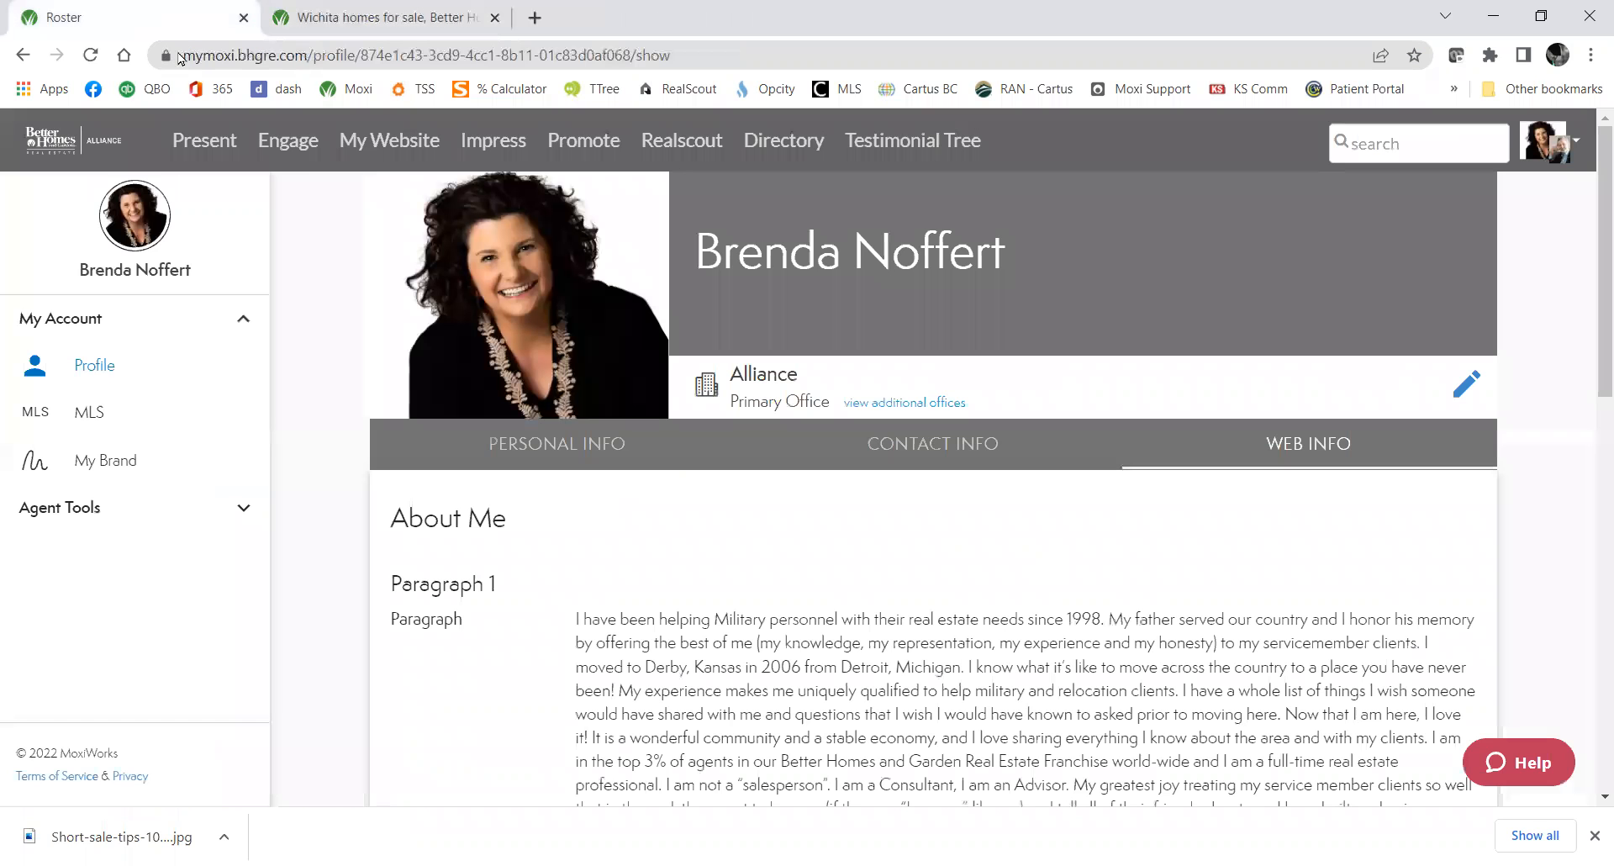
{"action": "left_click", "coordinate": [380, 141]}
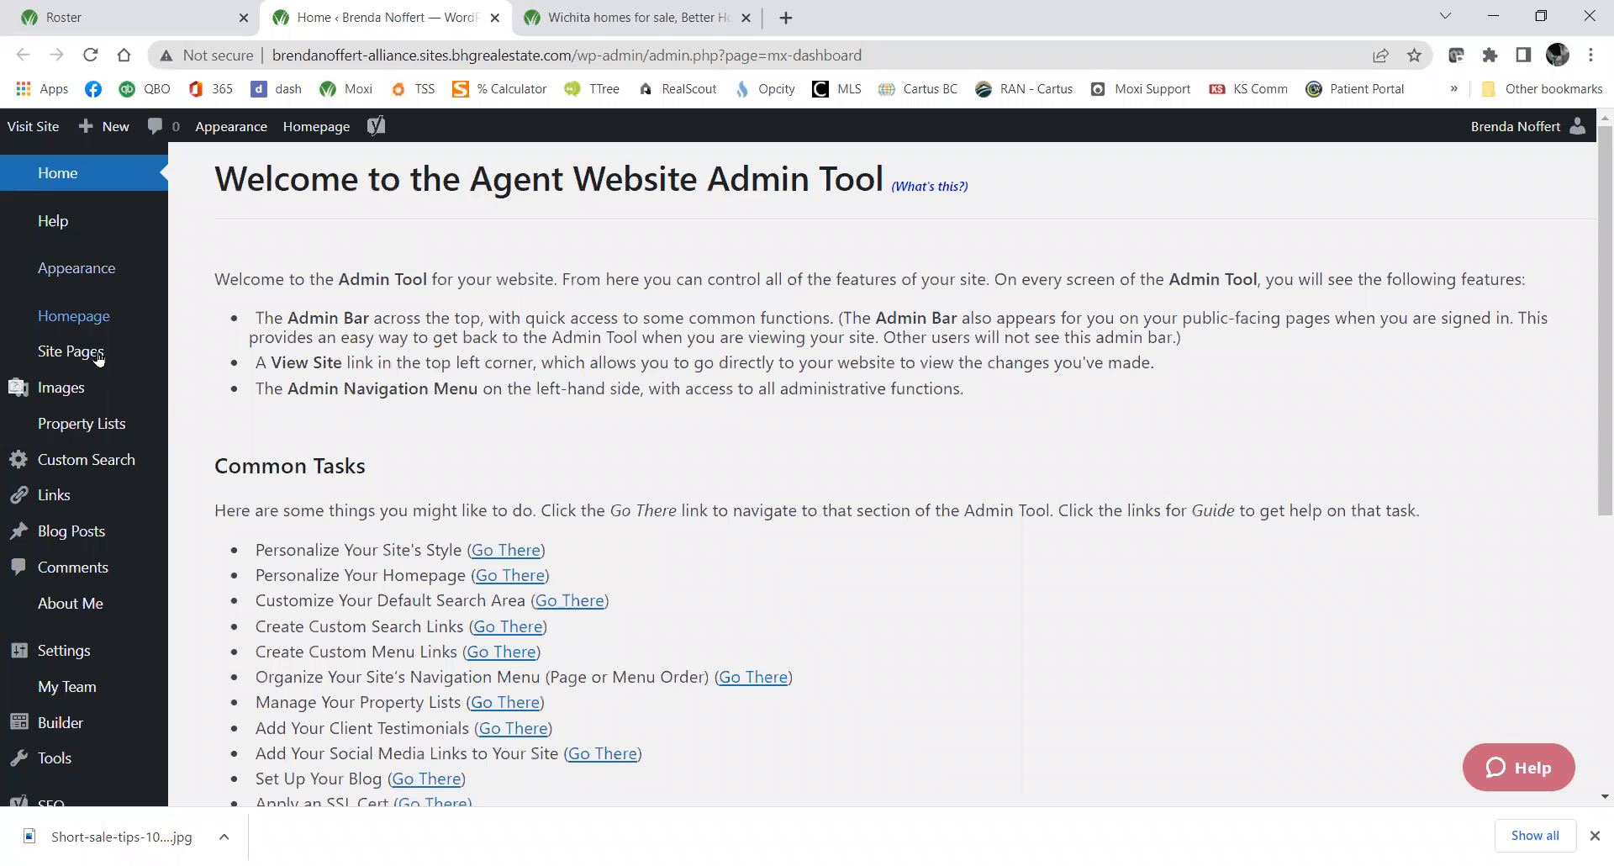
Add another new site page of type Custom Page and open it in the Builder.
{"action": "mouse_move", "coordinate": [98, 353]}
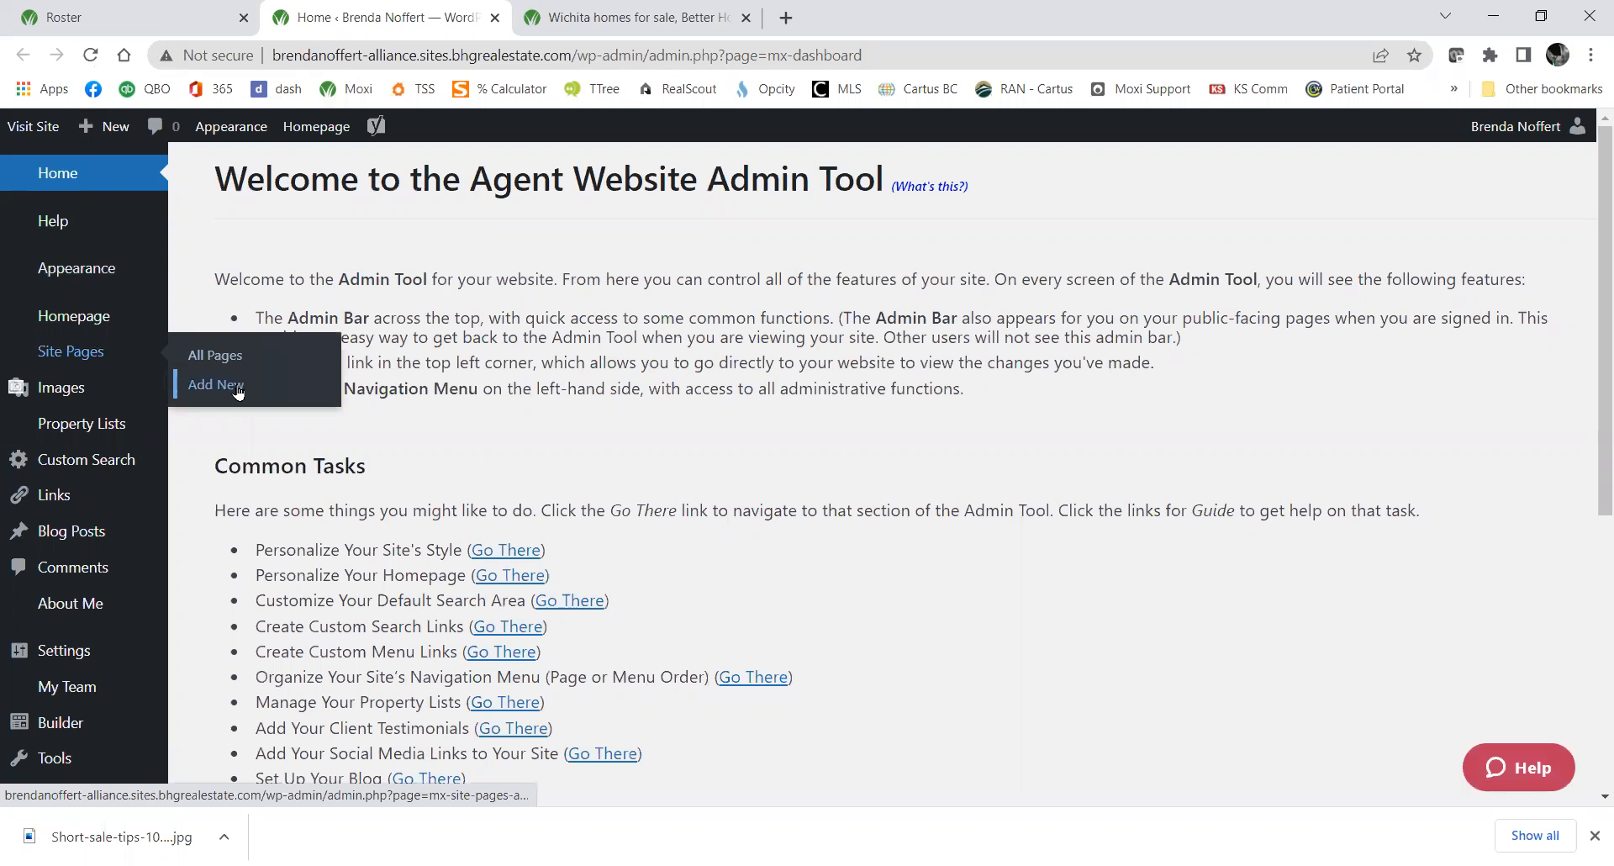
{"action": "left_click", "coordinate": [237, 392]}
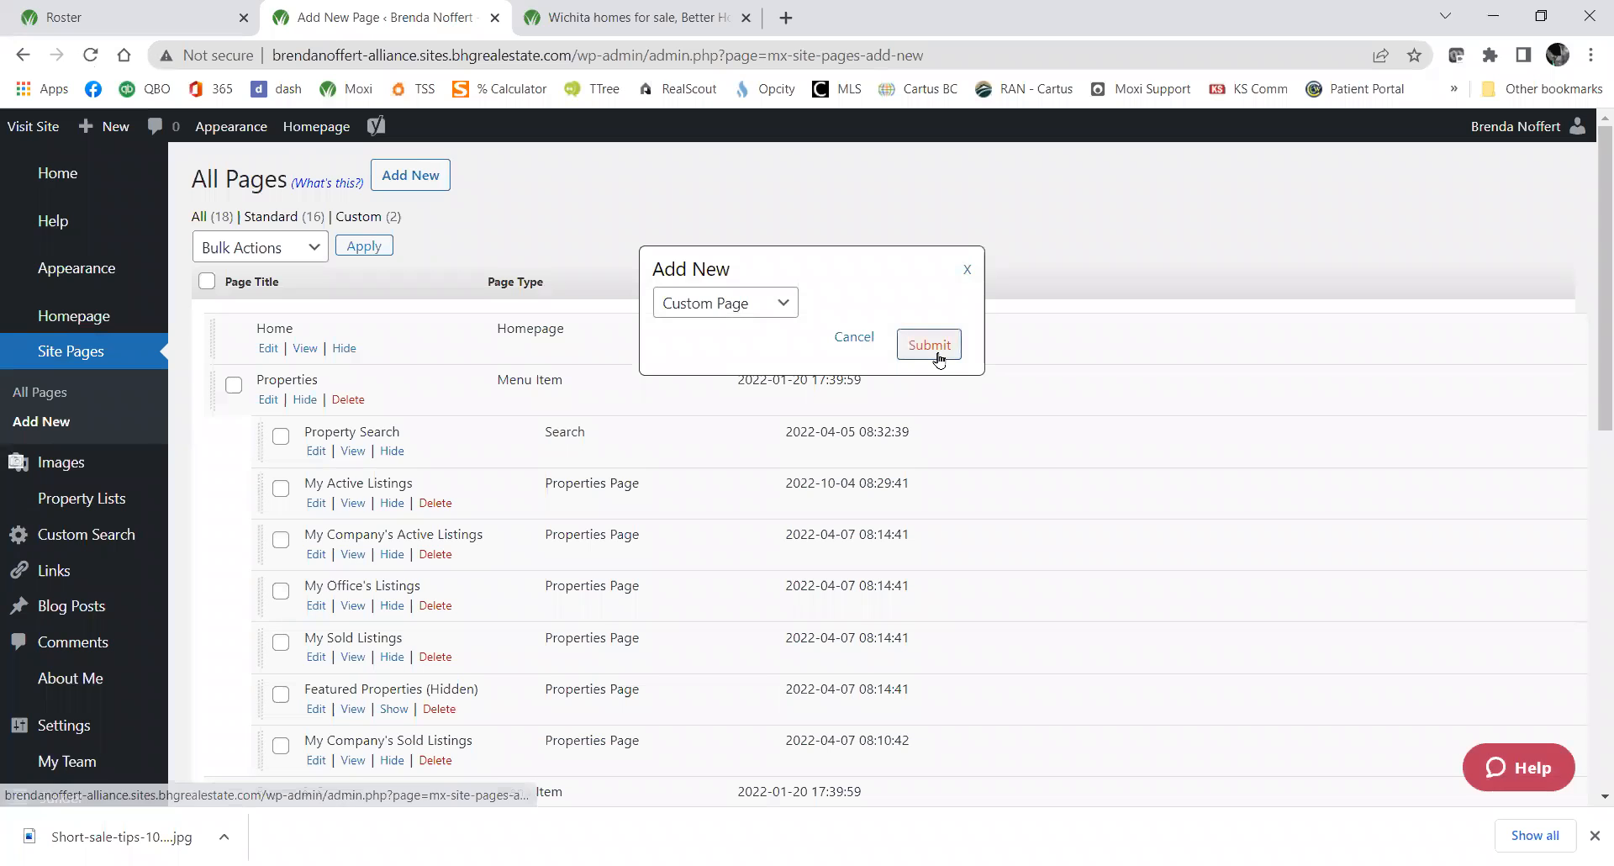
{"action": "left_click", "coordinate": [938, 360]}
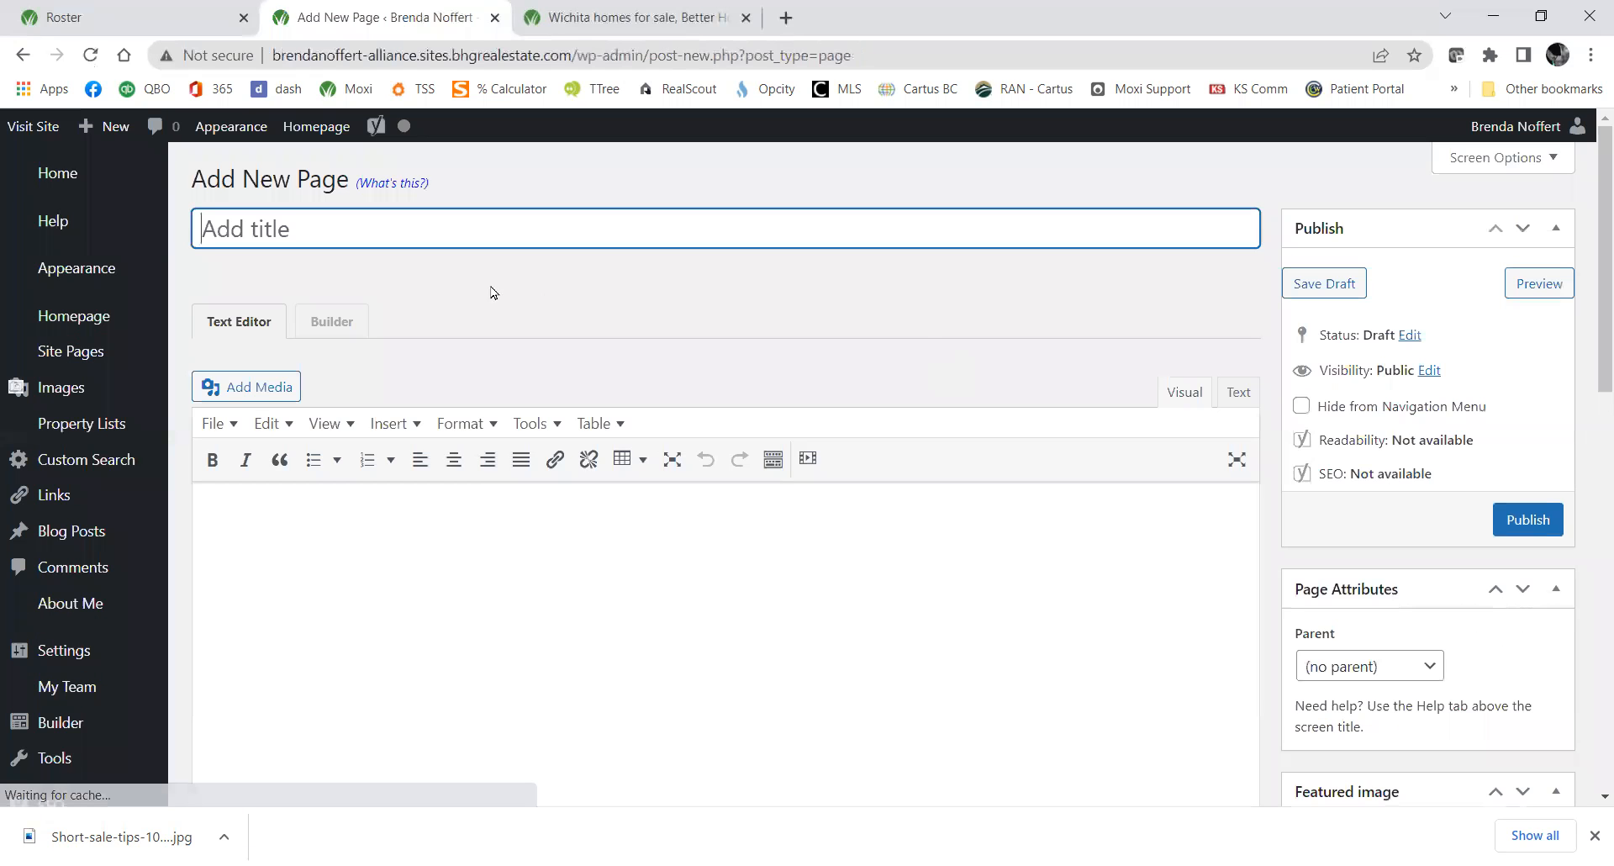
{"action": "left_click", "coordinate": [331, 326]}
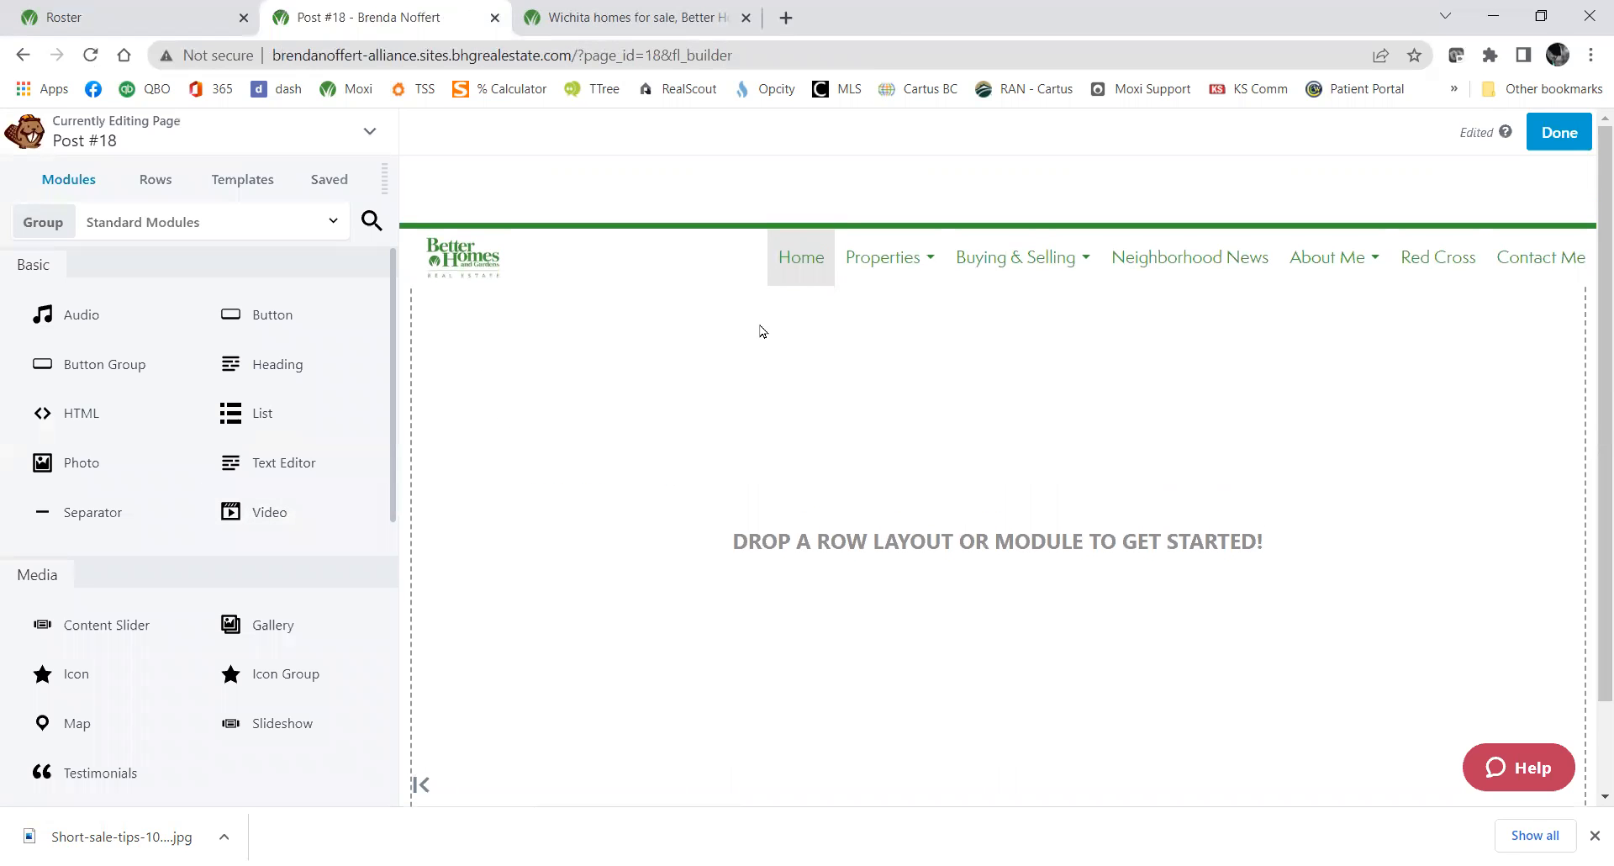
Browse the MoxiWorks page templates in the Builder and look at which other template groups are offered.
{"action": "left_click", "coordinate": [249, 188]}
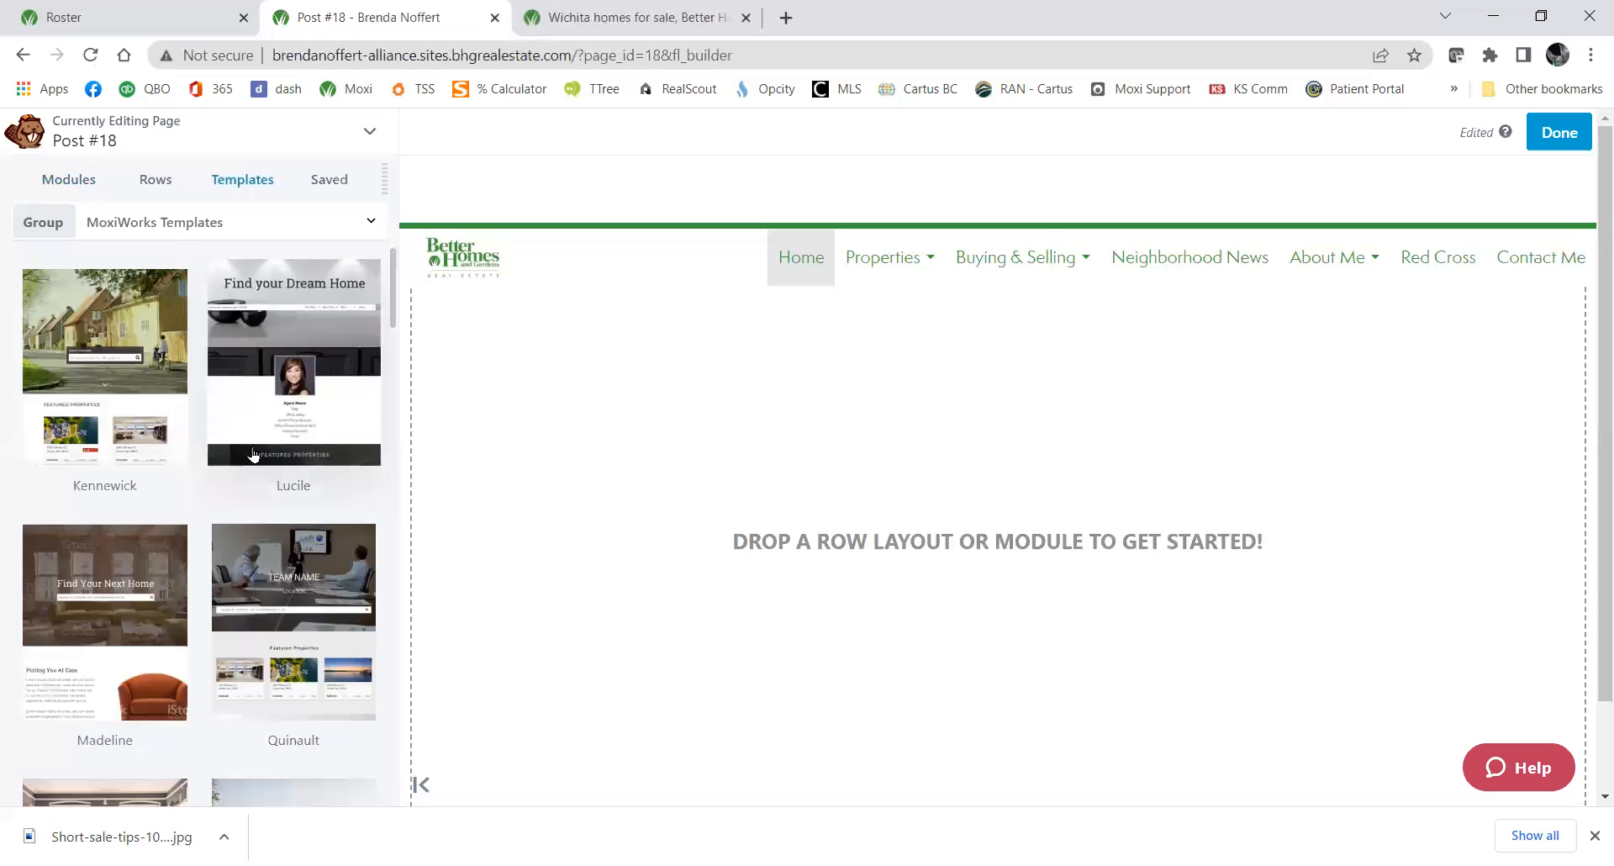
{"action": "scroll", "coordinate": [246, 431], "scroll_direction": "down", "scroll_amount": 3}
{"action": "scroll", "coordinate": [246, 430], "scroll_direction": "down", "scroll_amount": 10}
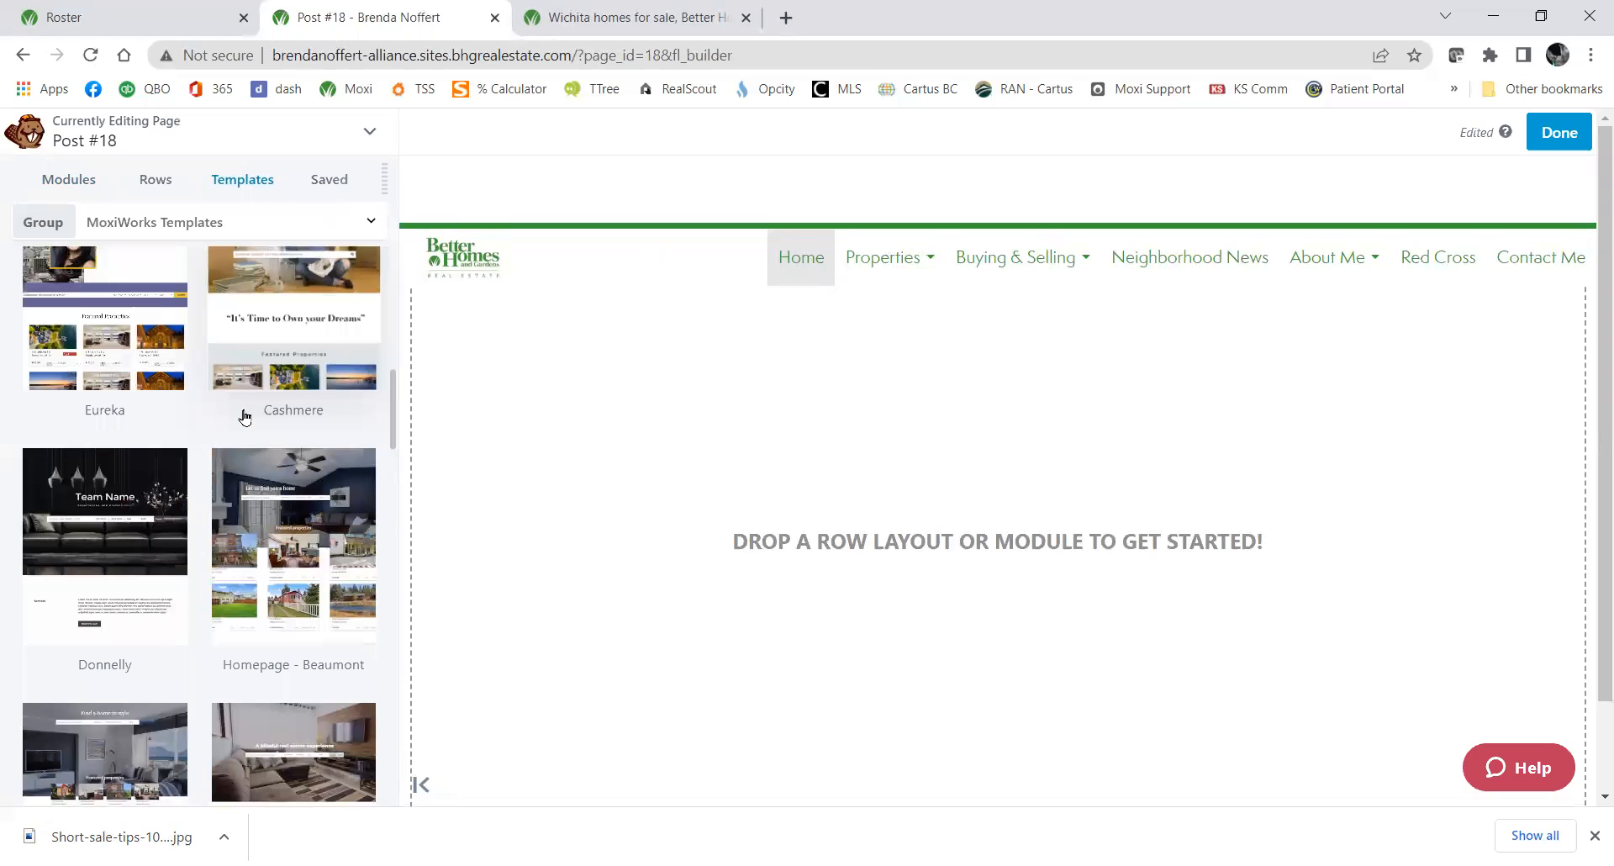
{"action": "scroll", "coordinate": [251, 432], "scroll_direction": "down", "scroll_amount": 15}
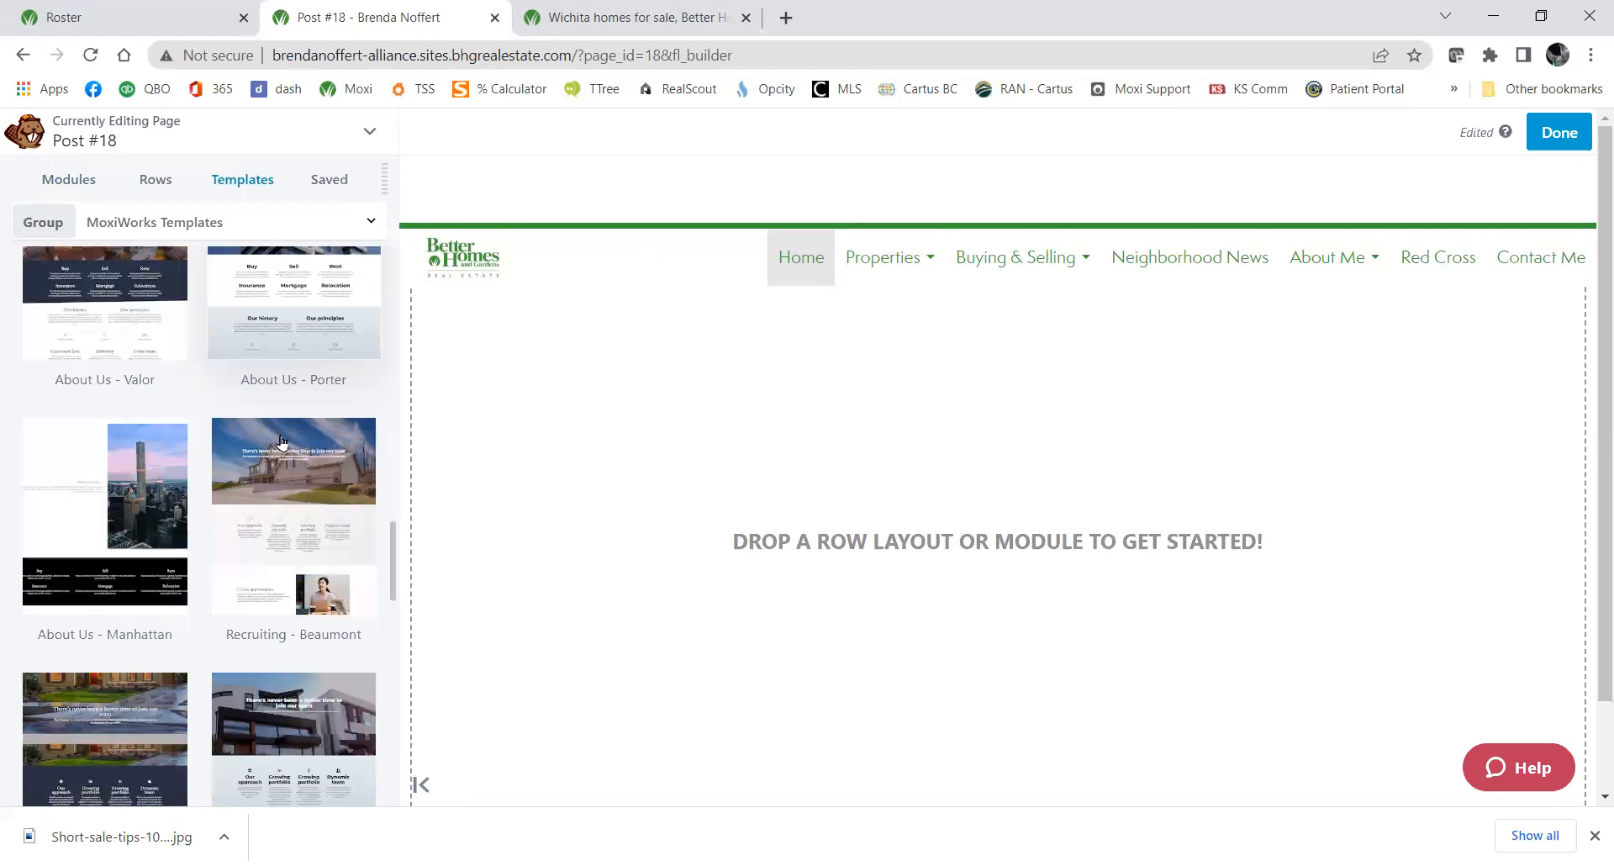
{"action": "scroll", "coordinate": [257, 517], "scroll_direction": "down", "scroll_amount": 3}
{"action": "scroll", "coordinate": [259, 517], "scroll_direction": "up", "scroll_amount": 10}
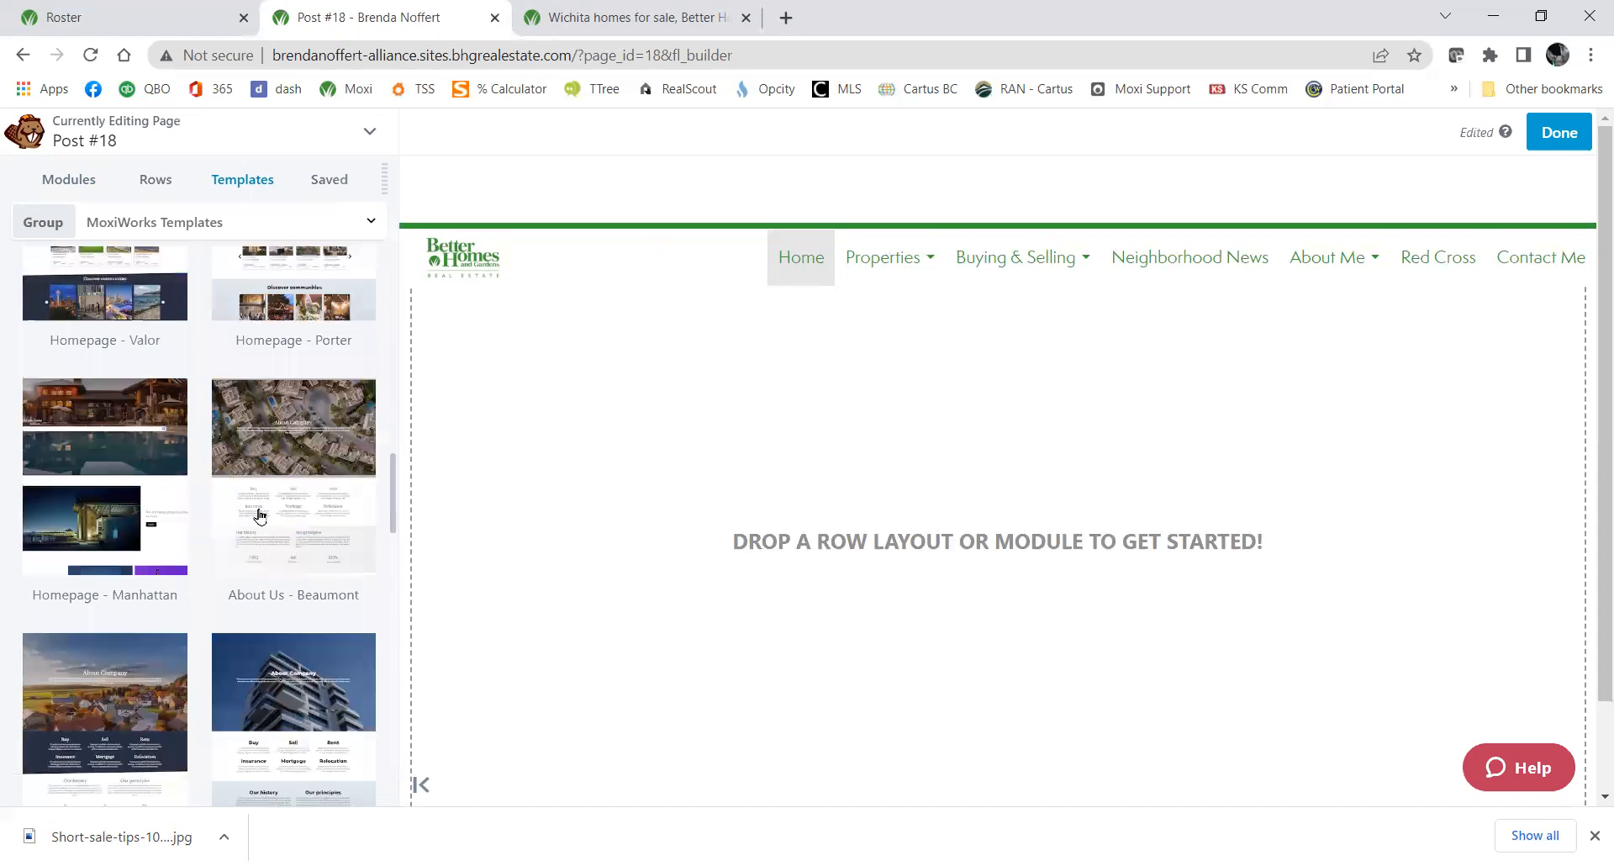
{"action": "scroll", "coordinate": [259, 515], "scroll_direction": "up", "scroll_amount": 12}
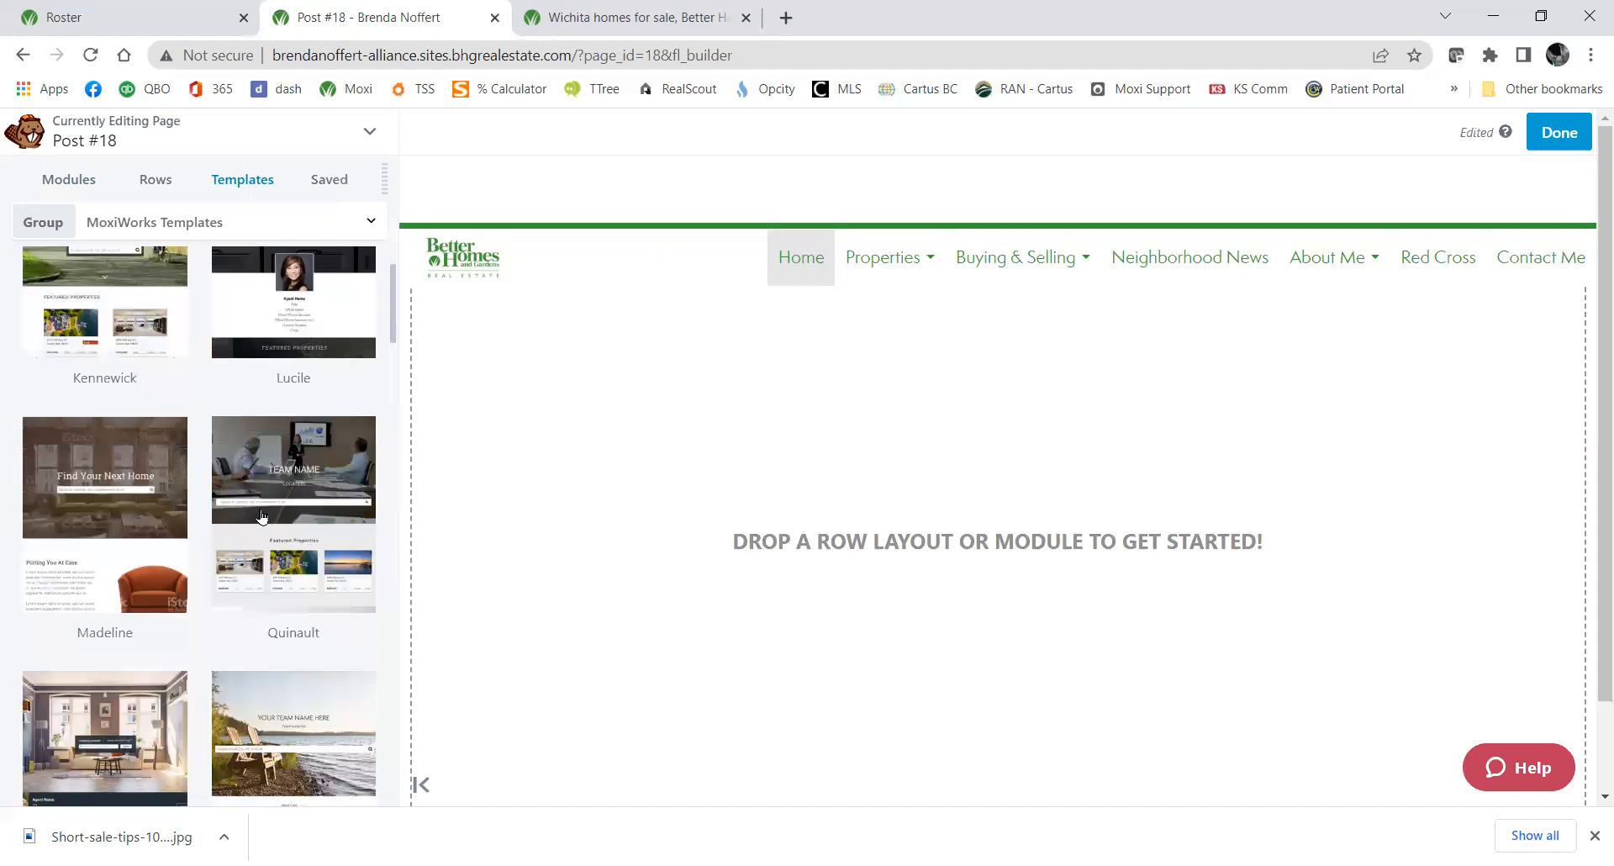
{"action": "scroll", "coordinate": [262, 517], "scroll_direction": "up", "scroll_amount": 2}
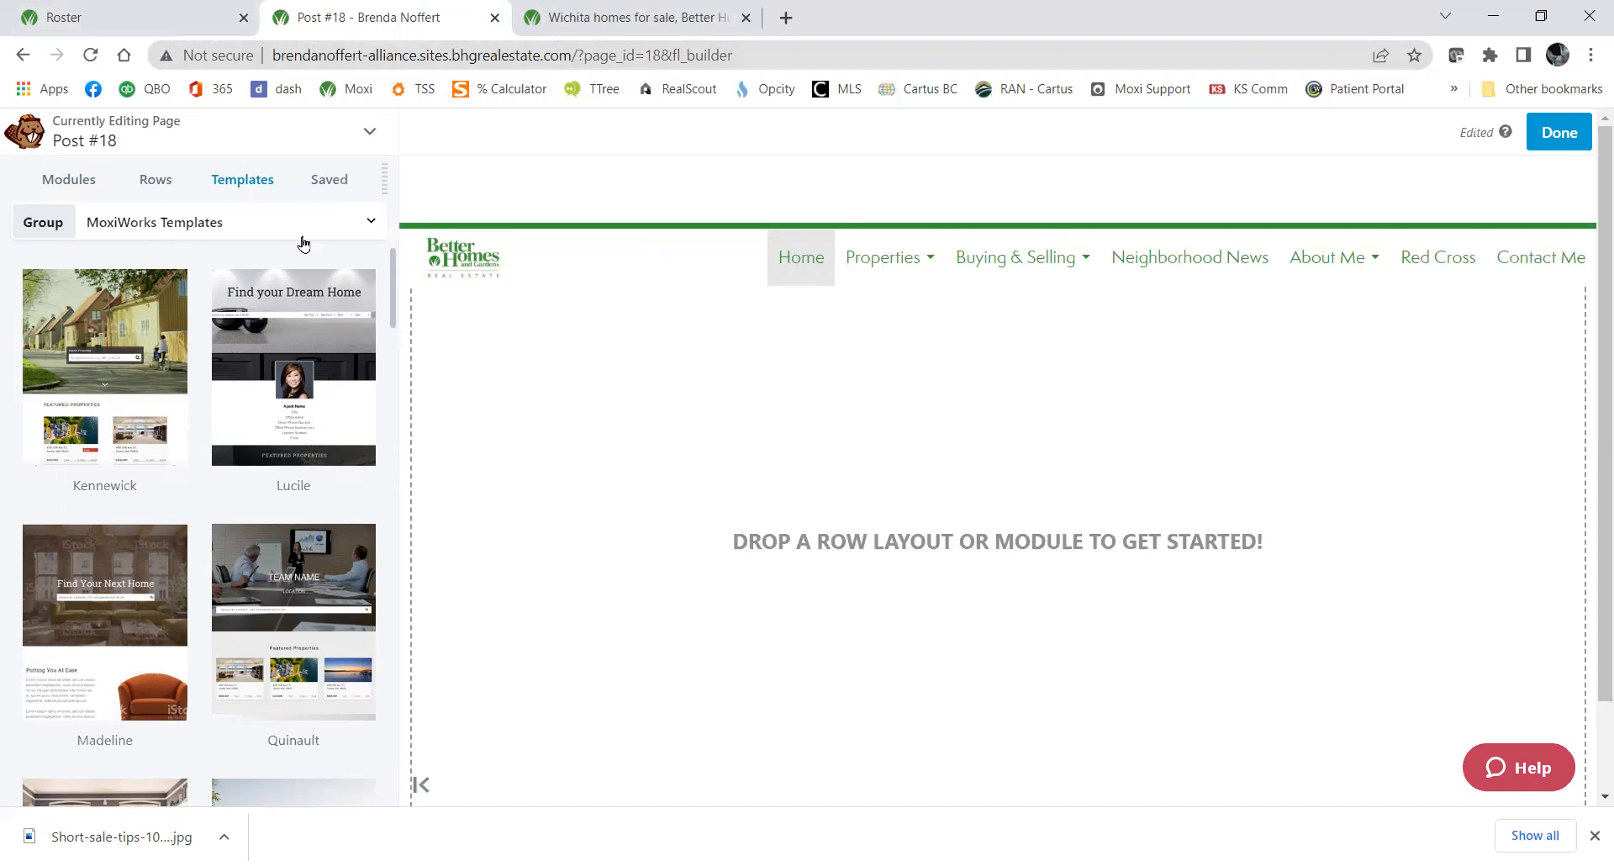
{"action": "left_click", "coordinate": [363, 225]}
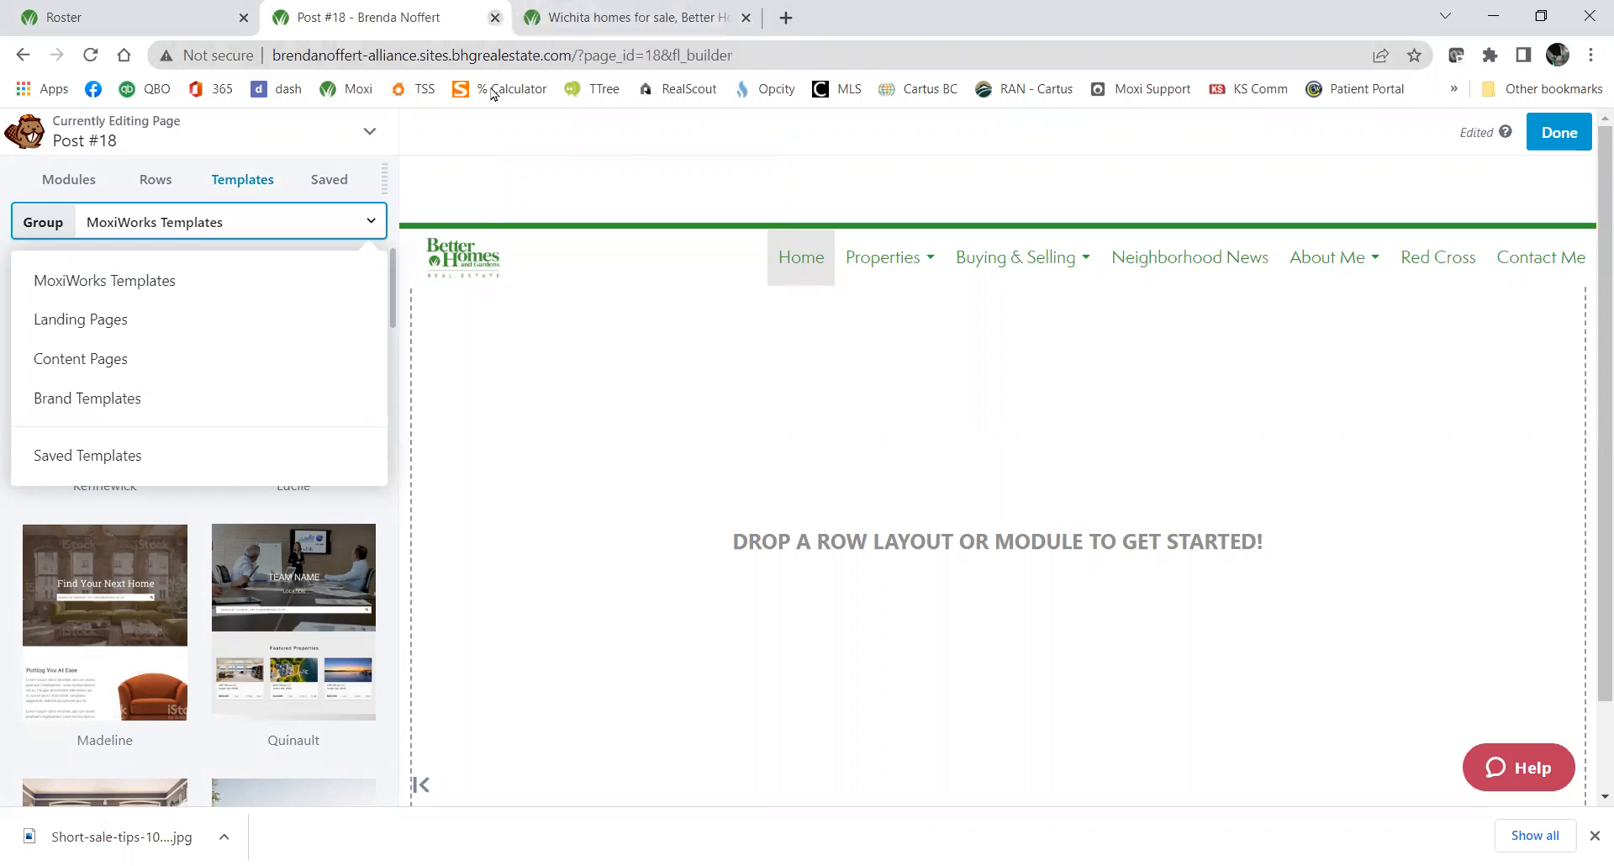
Discard the unpublished Builder changes to Post #18, confirm the discard, and return to the Admin Tool home.
{"action": "mouse_move", "coordinate": [1479, 138]}
{"action": "left_click", "coordinate": [1537, 142]}
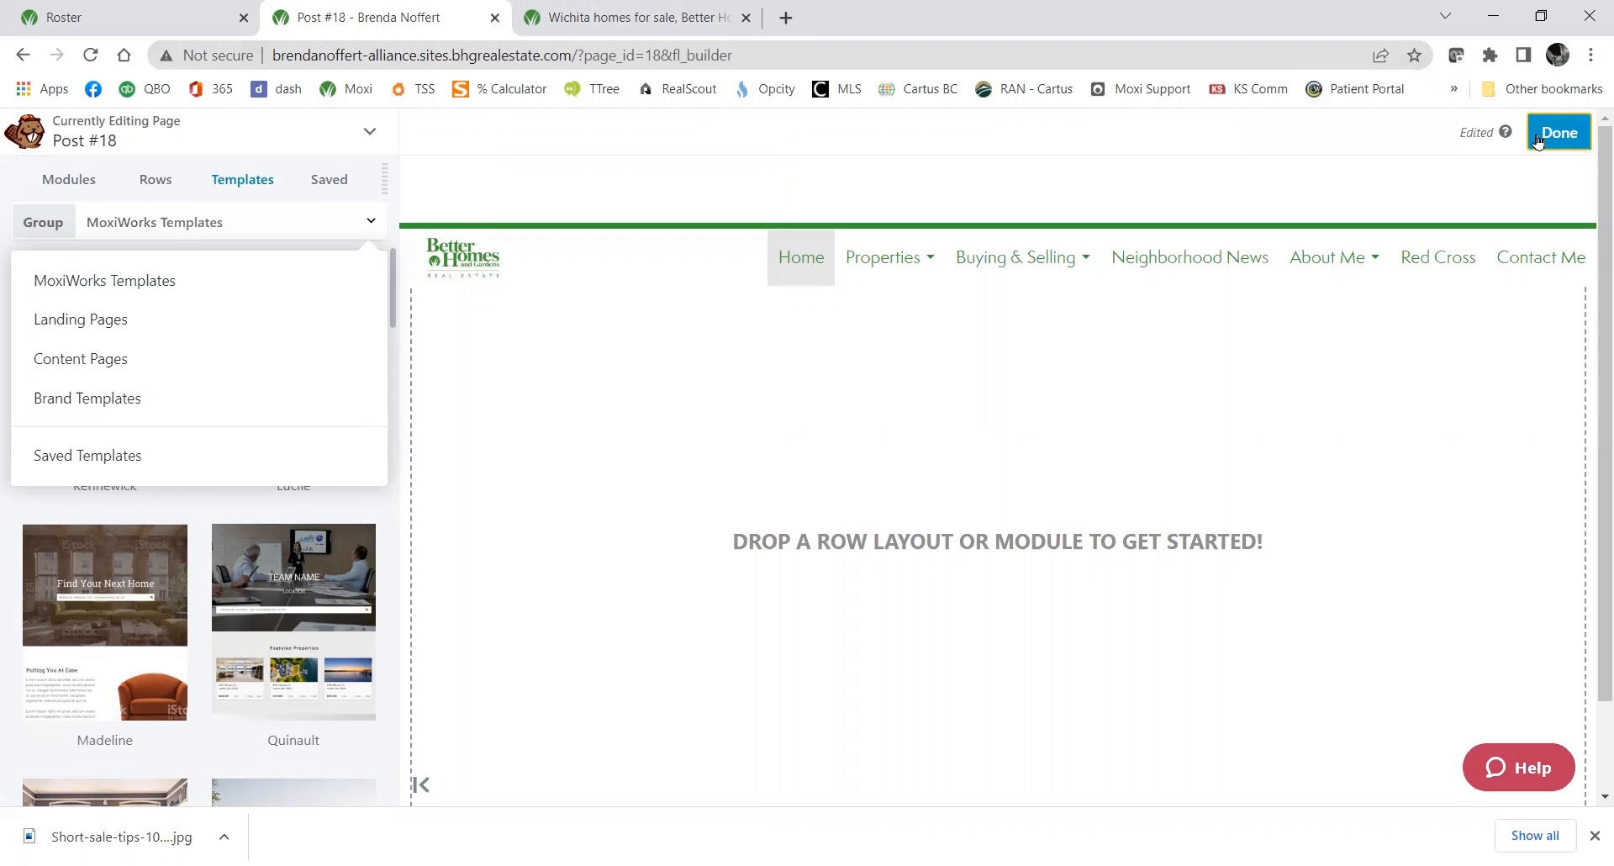
{"action": "left_click", "coordinate": [1256, 145]}
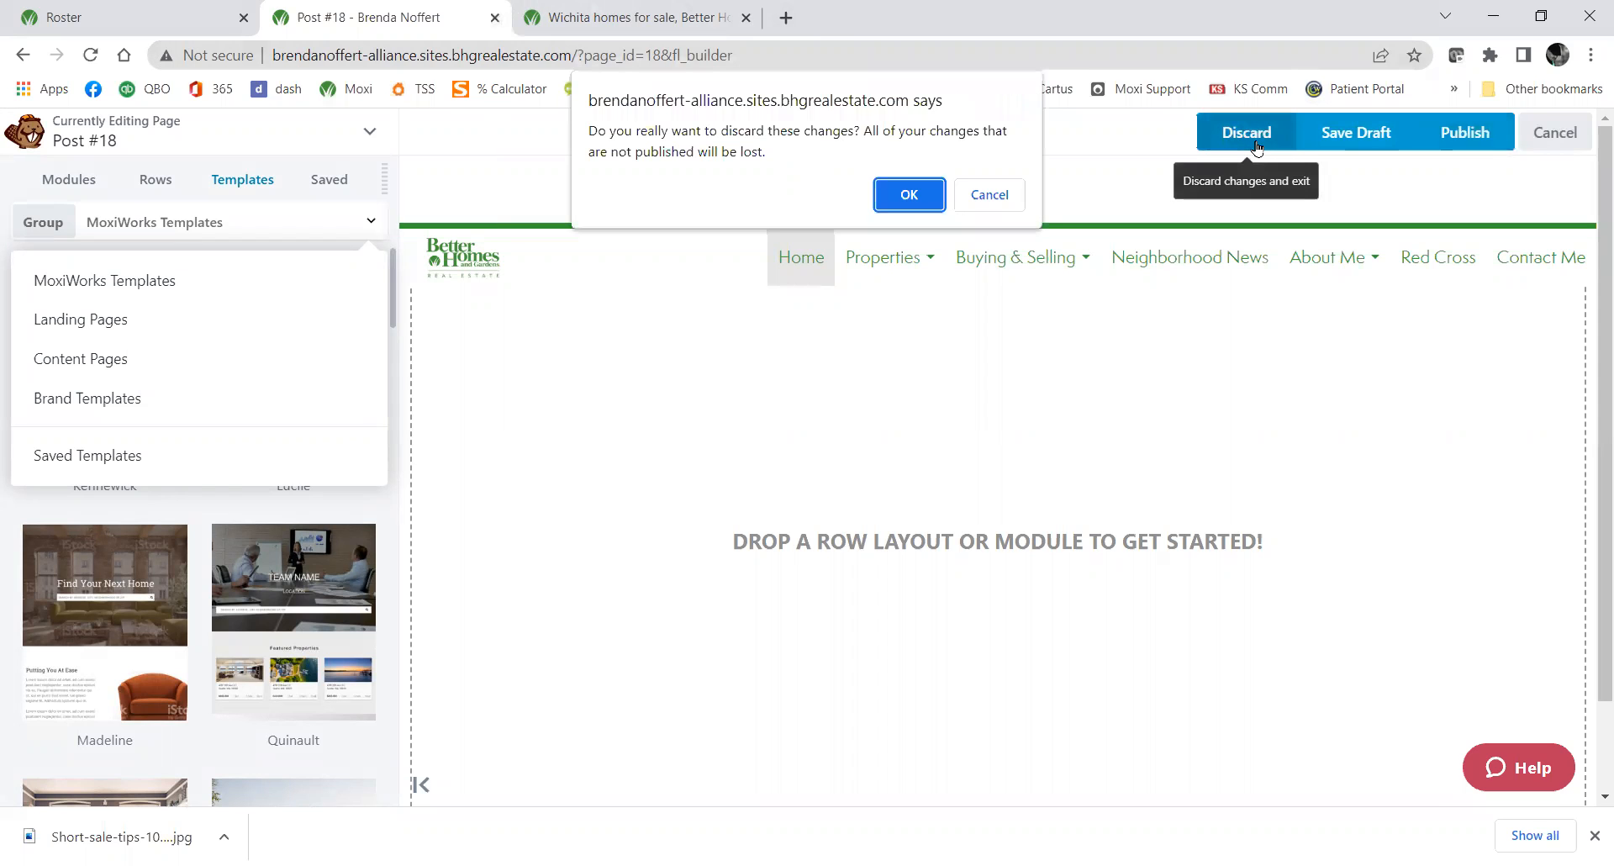
{"action": "left_click", "coordinate": [923, 207]}
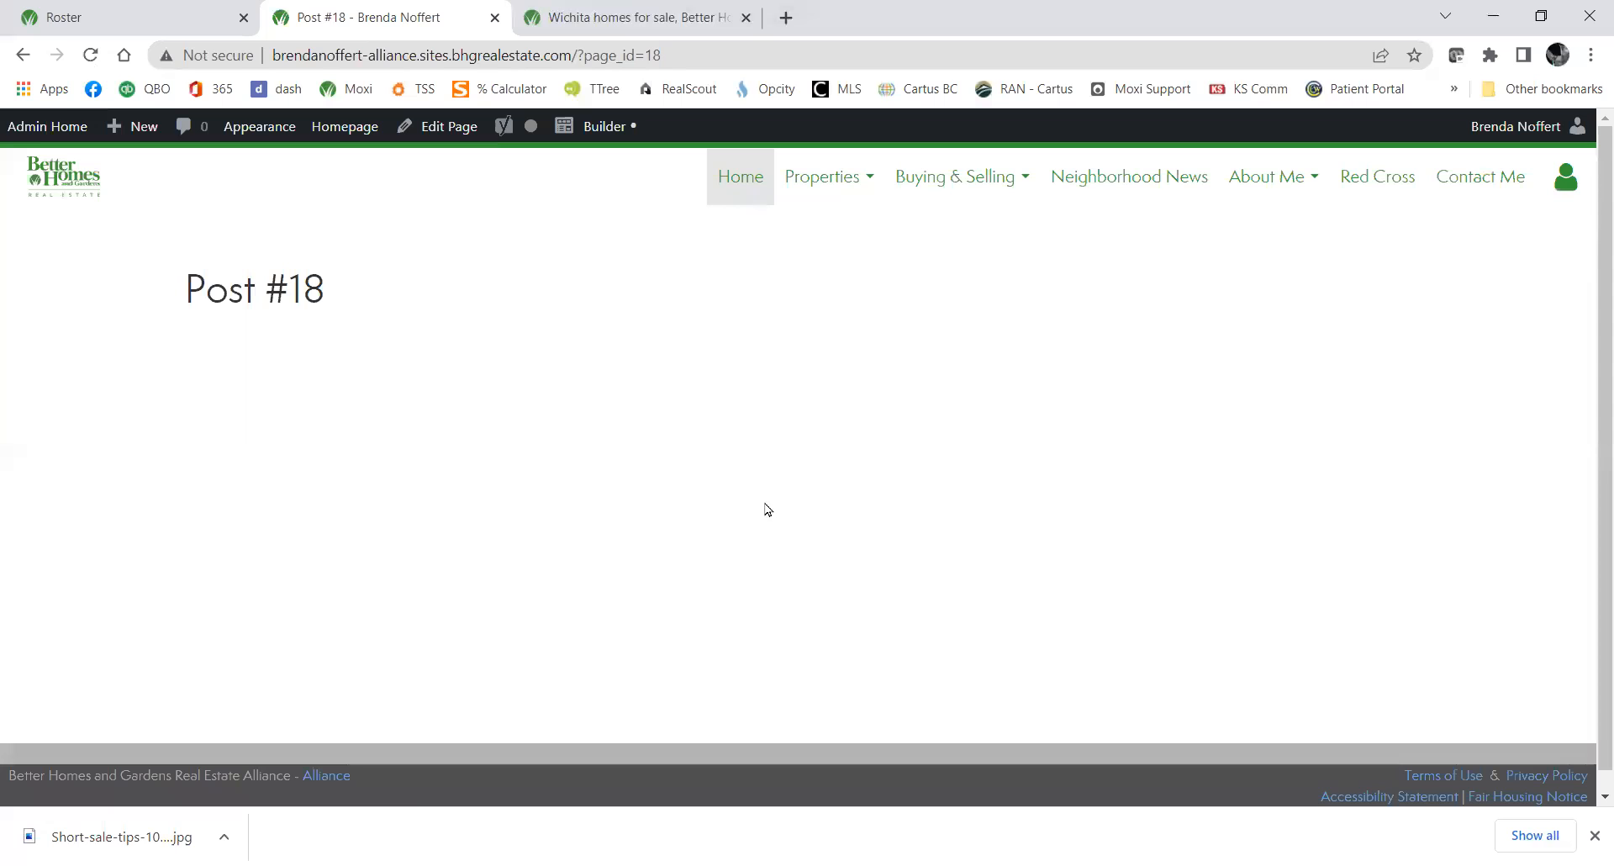
{"action": "left_click", "coordinate": [45, 125]}
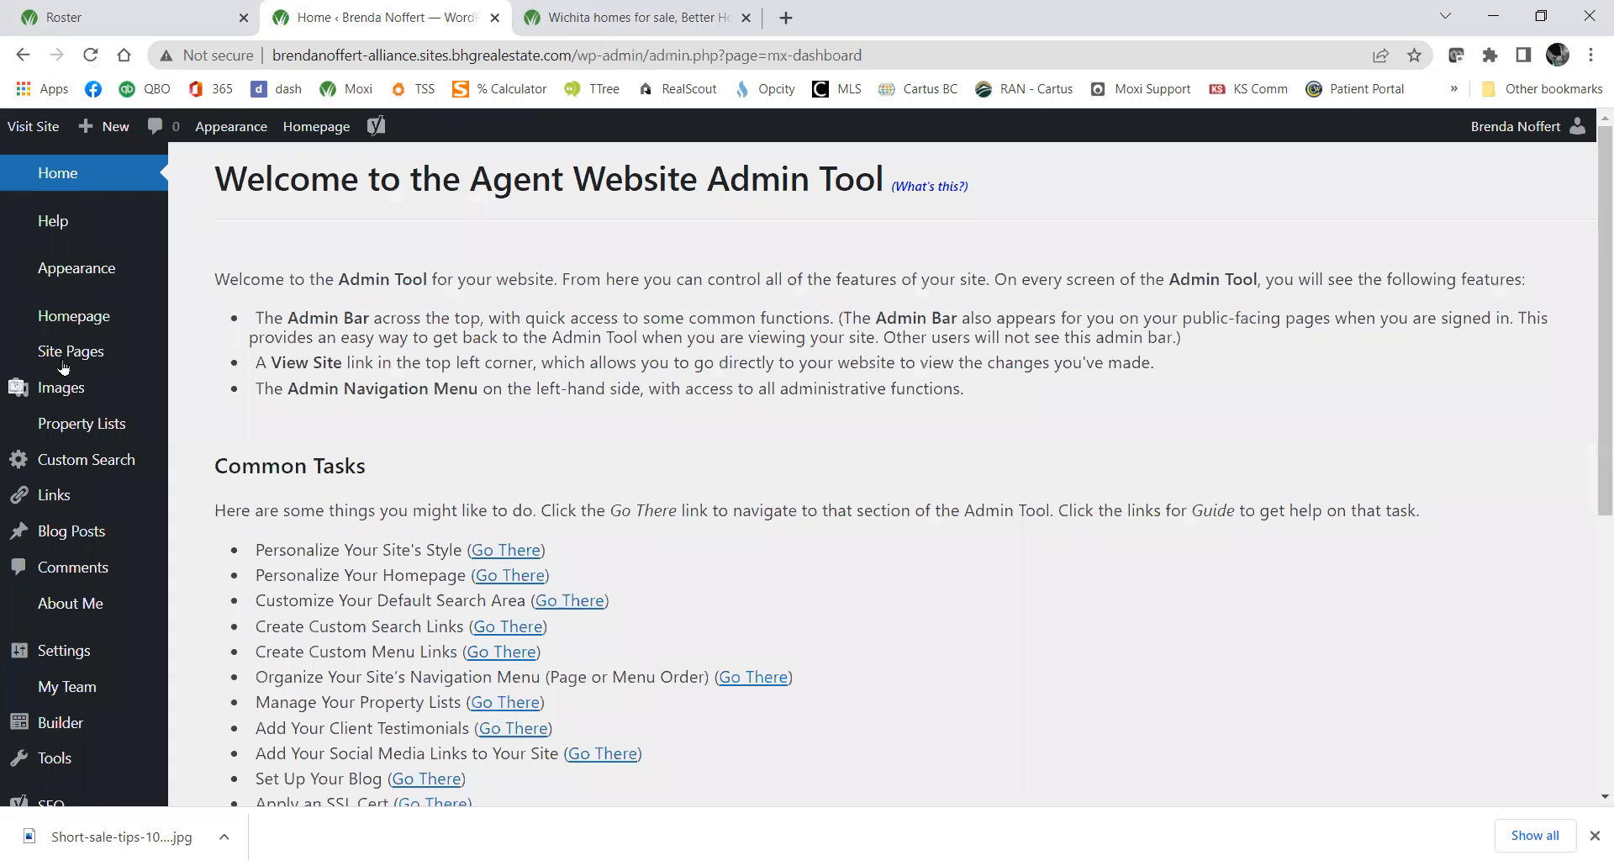
Open the Homepage settings and review them from the background image and profile through the custom text to the Custom Search Module.
{"action": "left_click", "coordinate": [72, 317]}
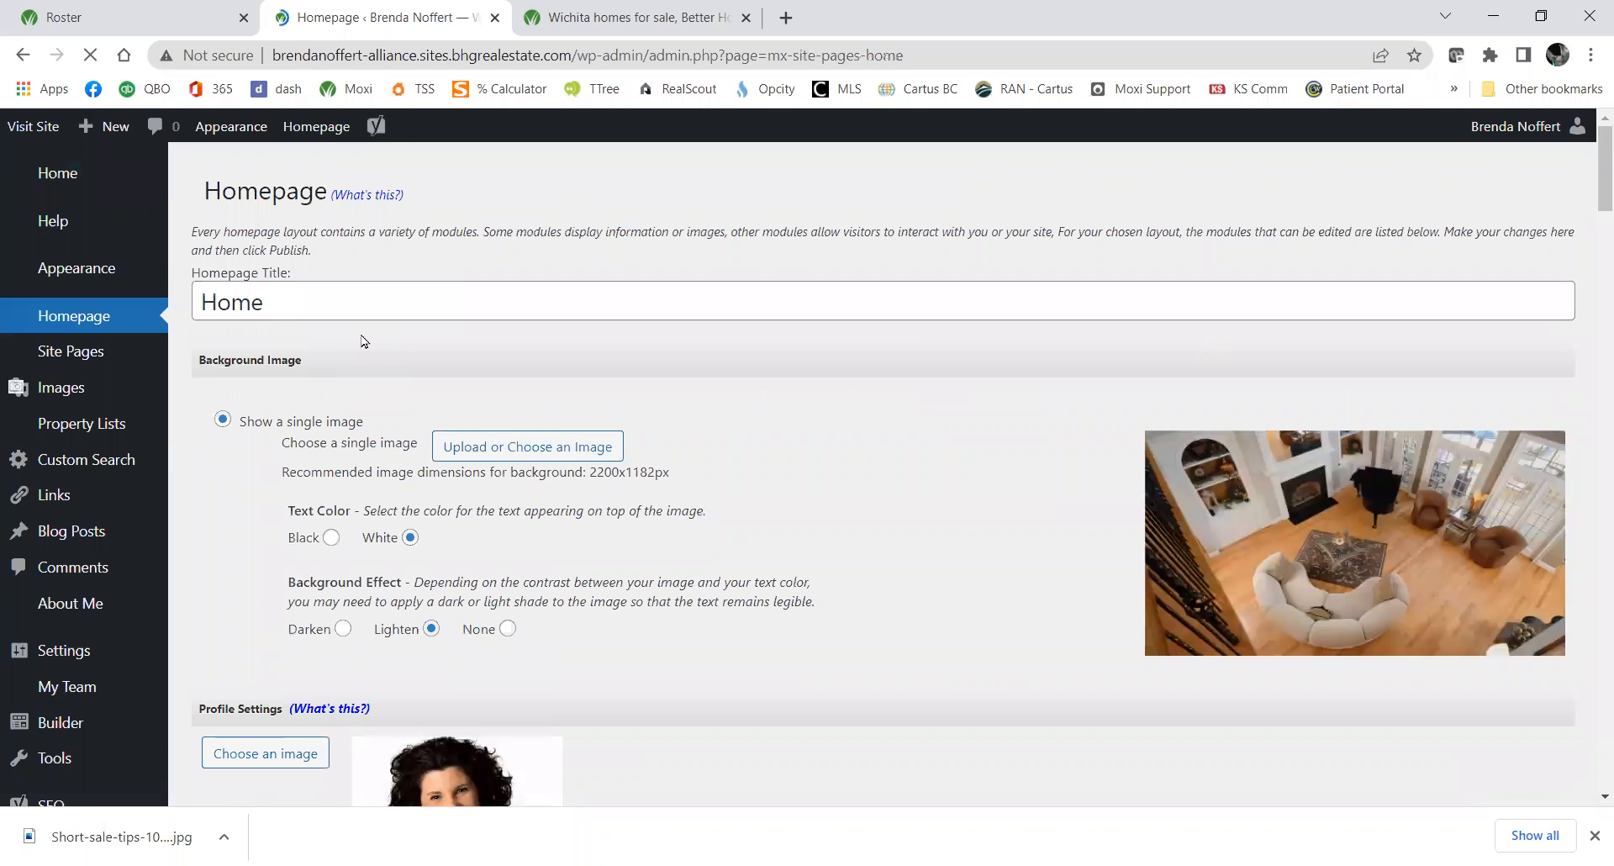
{"action": "scroll", "coordinate": [363, 340], "scroll_direction": "down", "scroll_amount": 6}
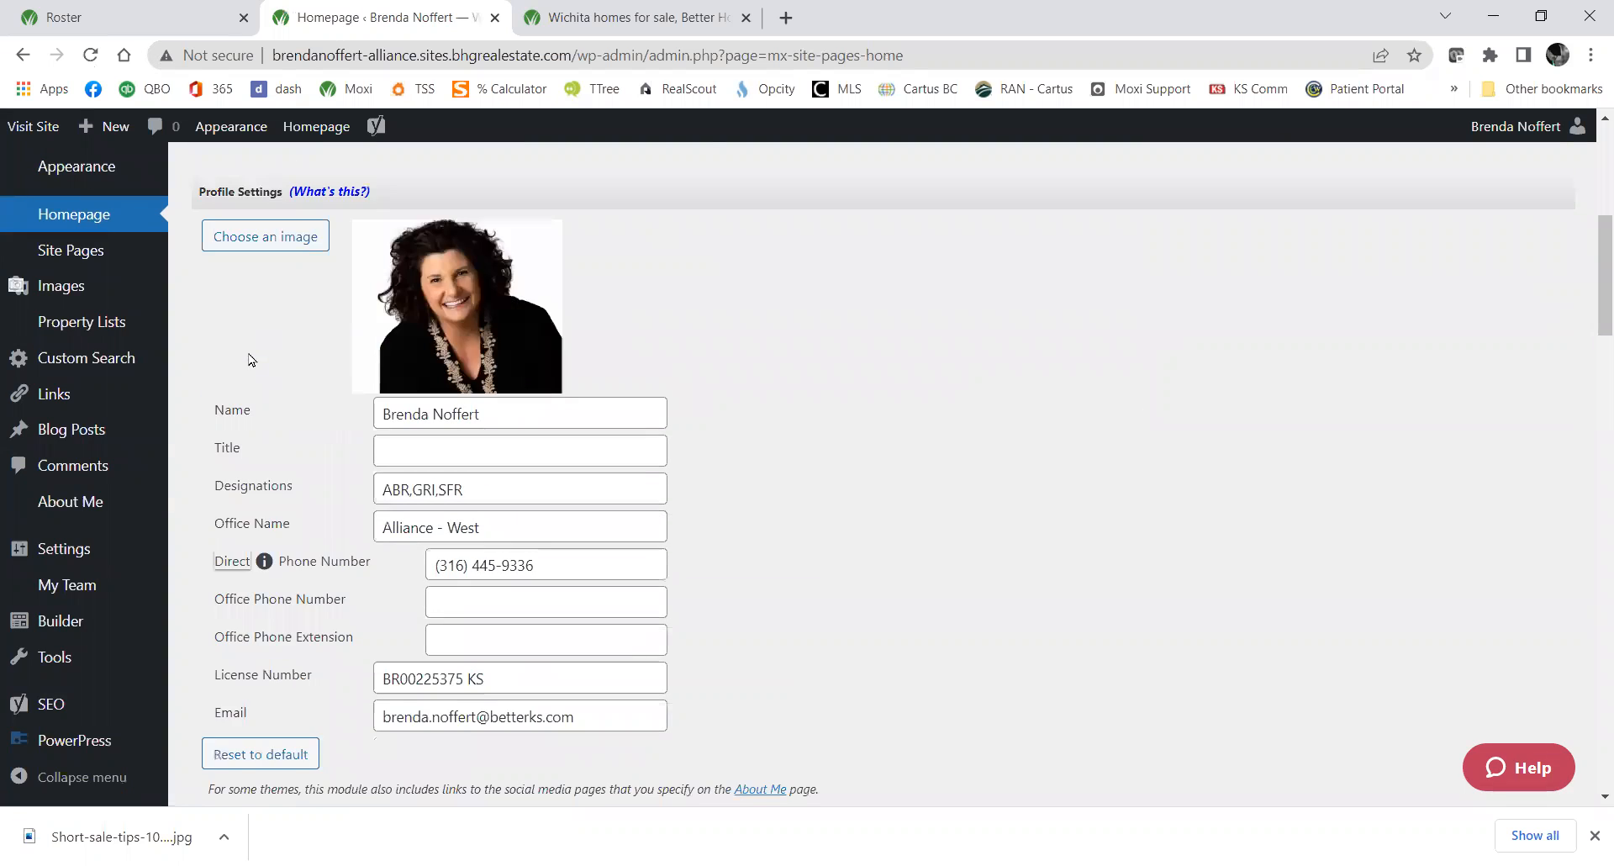
{"action": "scroll", "coordinate": [195, 415], "scroll_direction": "down", "scroll_amount": 8}
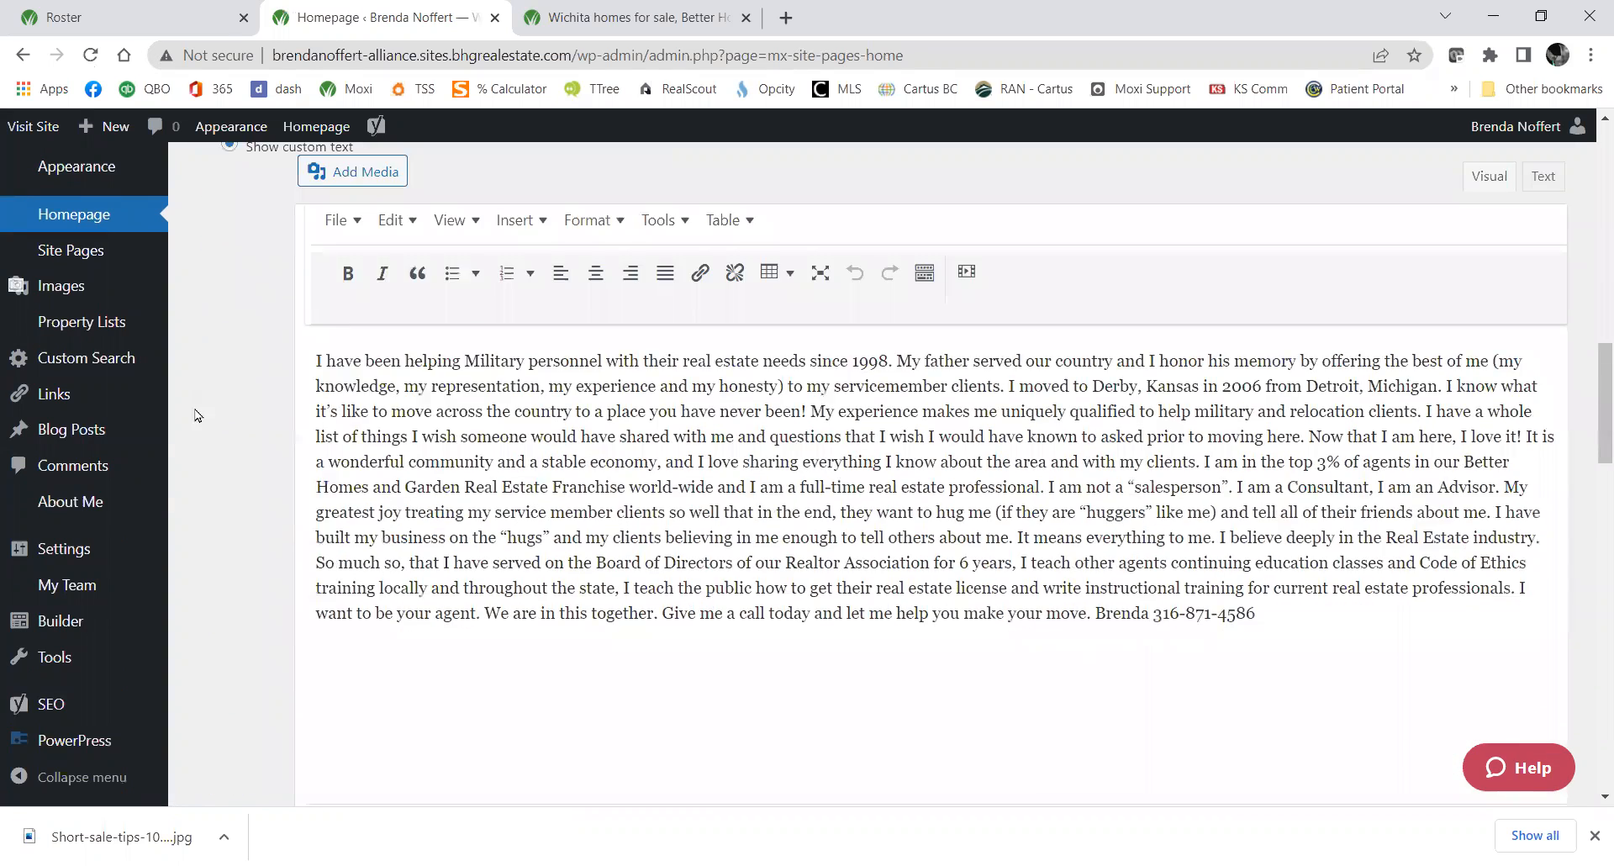
{"action": "scroll", "coordinate": [195, 415], "scroll_direction": "down", "scroll_amount": 6}
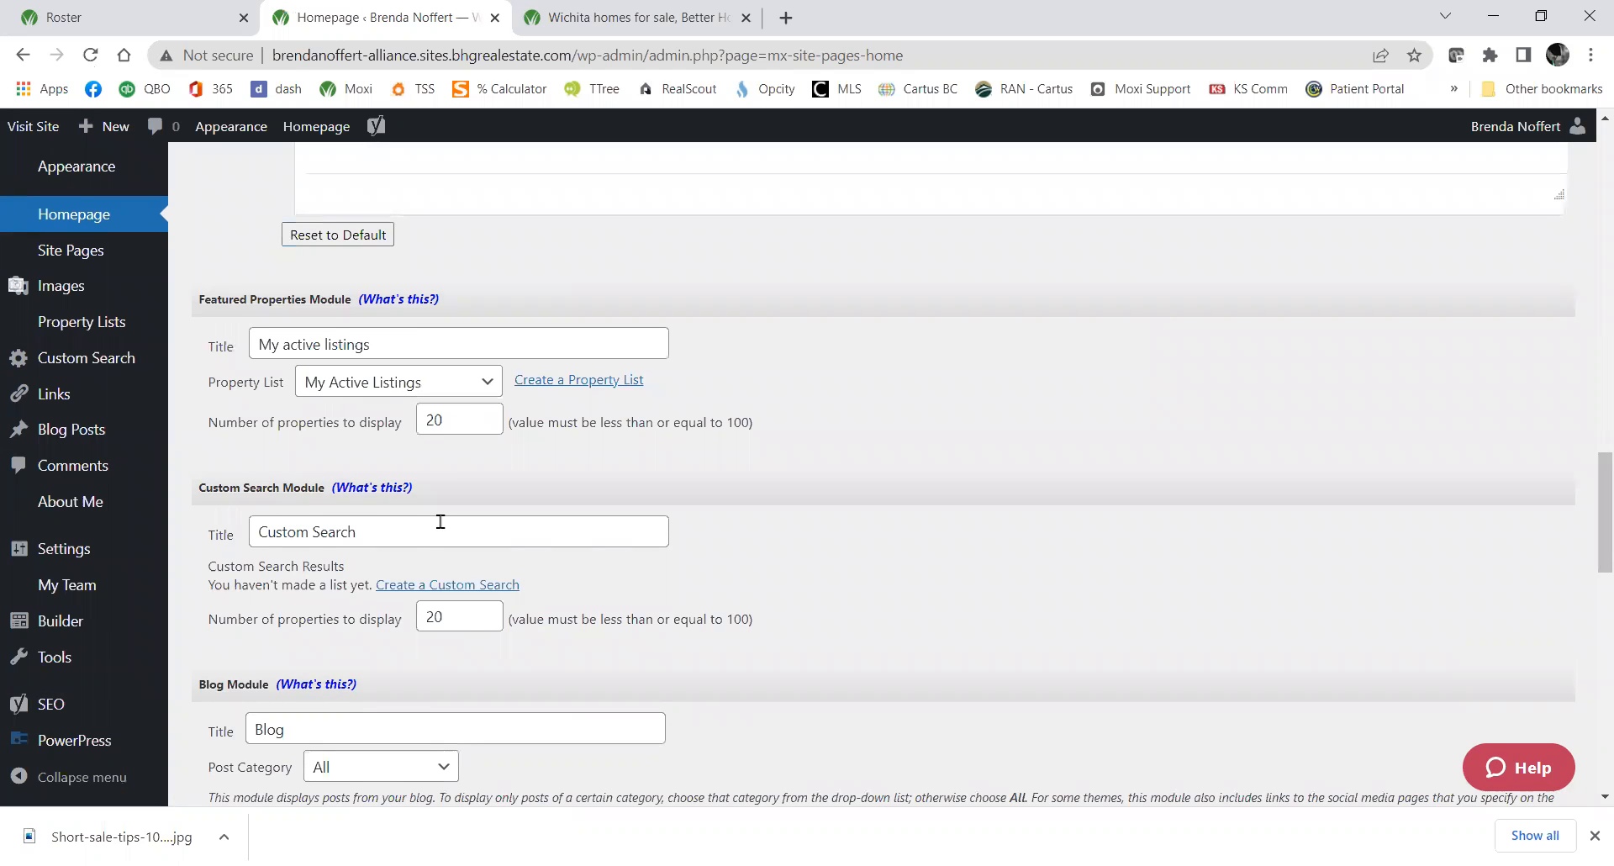
{"action": "scroll", "coordinate": [420, 519], "scroll_direction": "down", "scroll_amount": 1}
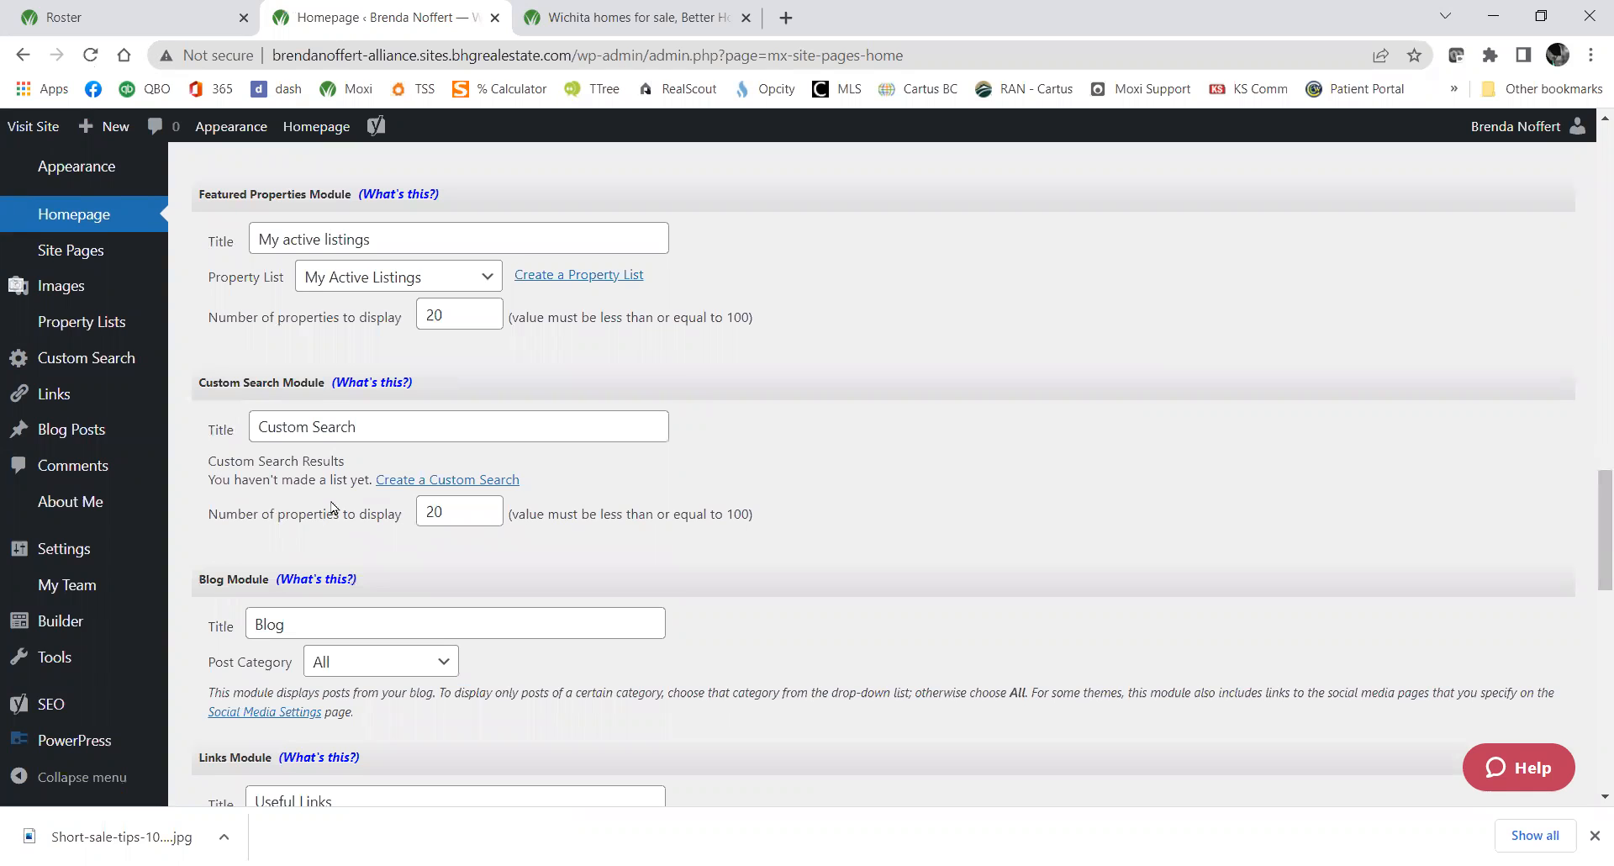
View the form for creating a custom property search from the Custom Search Module, and return to the Homepage settings.
{"action": "left_click", "coordinate": [445, 482]}
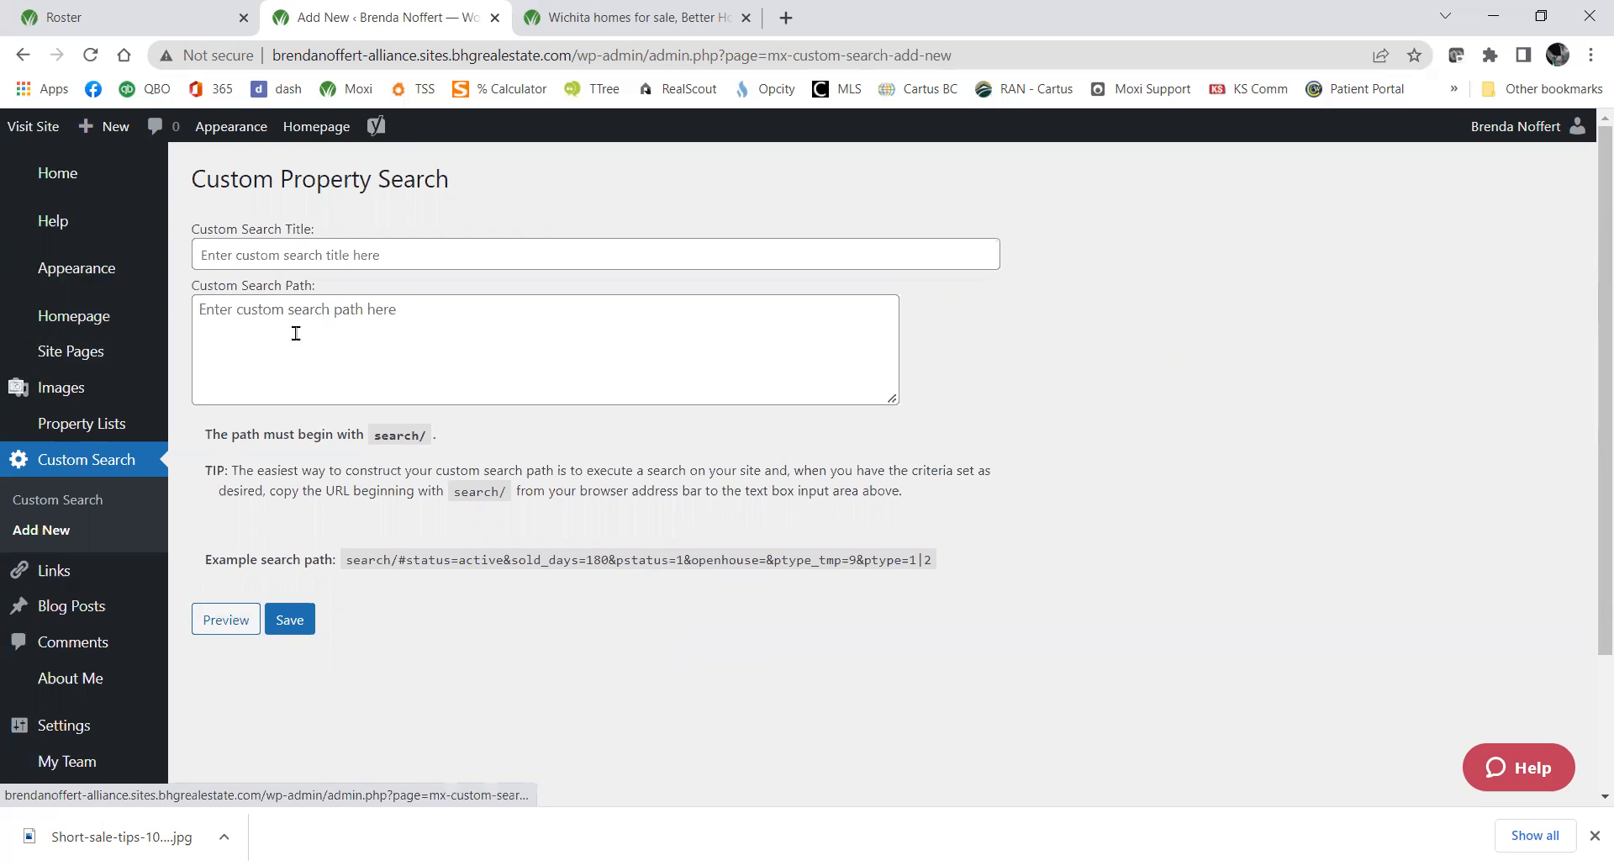
{"action": "left_click", "coordinate": [21, 56]}
{"action": "scroll", "coordinate": [497, 477], "scroll_direction": "up", "scroll_amount": 2}
Review the Blog Module, Links Module and Featured Video settings of the homepage.
{"action": "scroll", "coordinate": [497, 477], "scroll_direction": "down", "scroll_amount": 3}
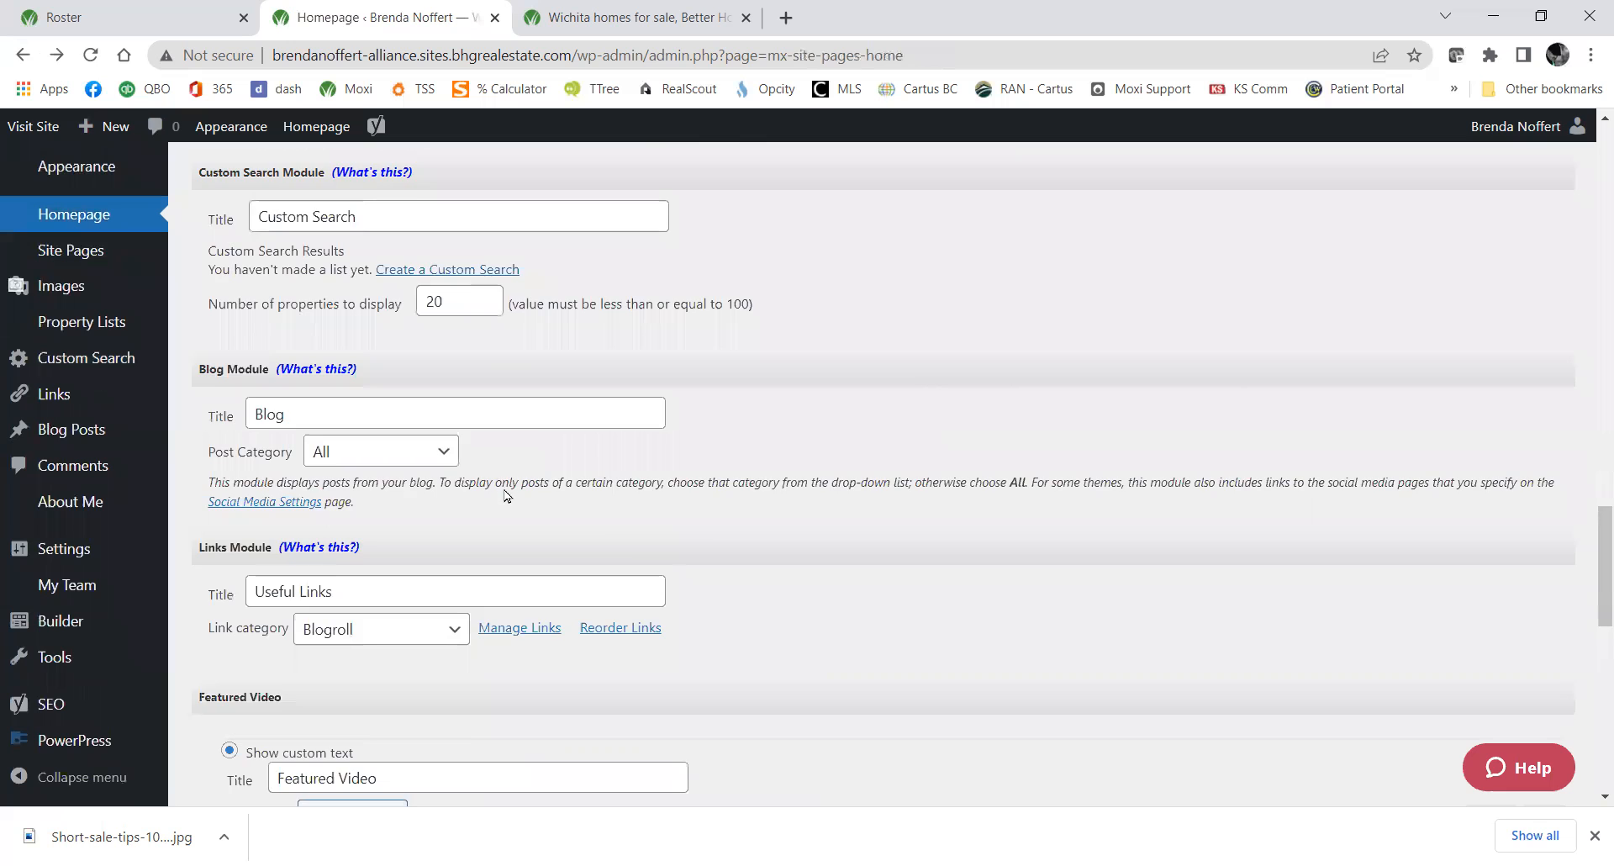
{"action": "scroll", "coordinate": [501, 458], "scroll_direction": "down", "scroll_amount": 1}
{"action": "scroll", "coordinate": [485, 490], "scroll_direction": "down", "scroll_amount": 1}
{"action": "scroll", "coordinate": [485, 489], "scroll_direction": "down", "scroll_amount": 1}
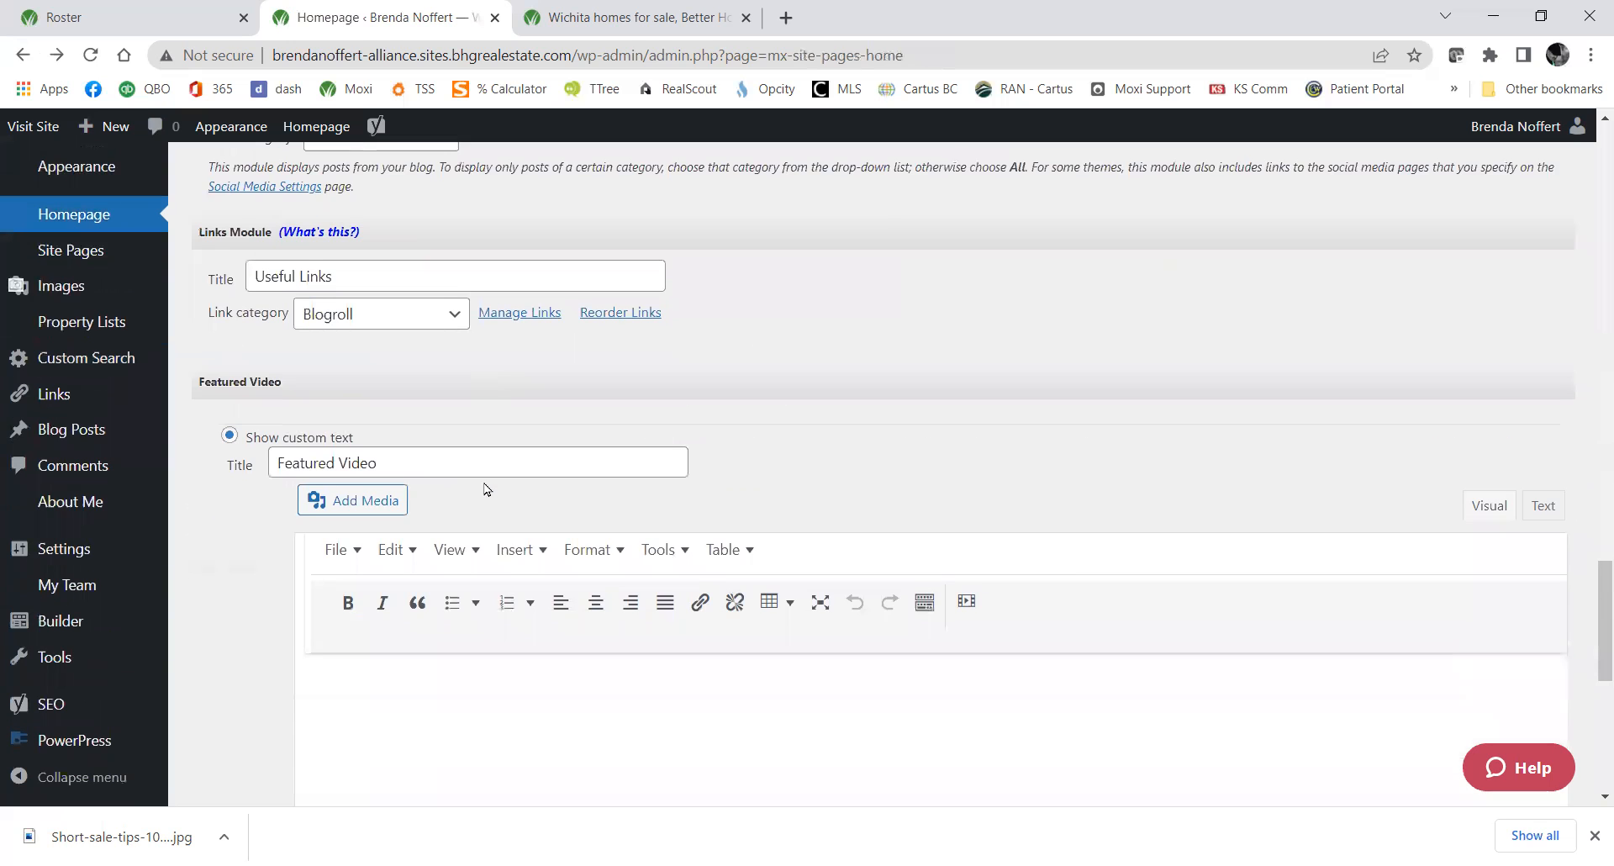
{"action": "scroll", "coordinate": [479, 489], "scroll_direction": "down", "scroll_amount": 3}
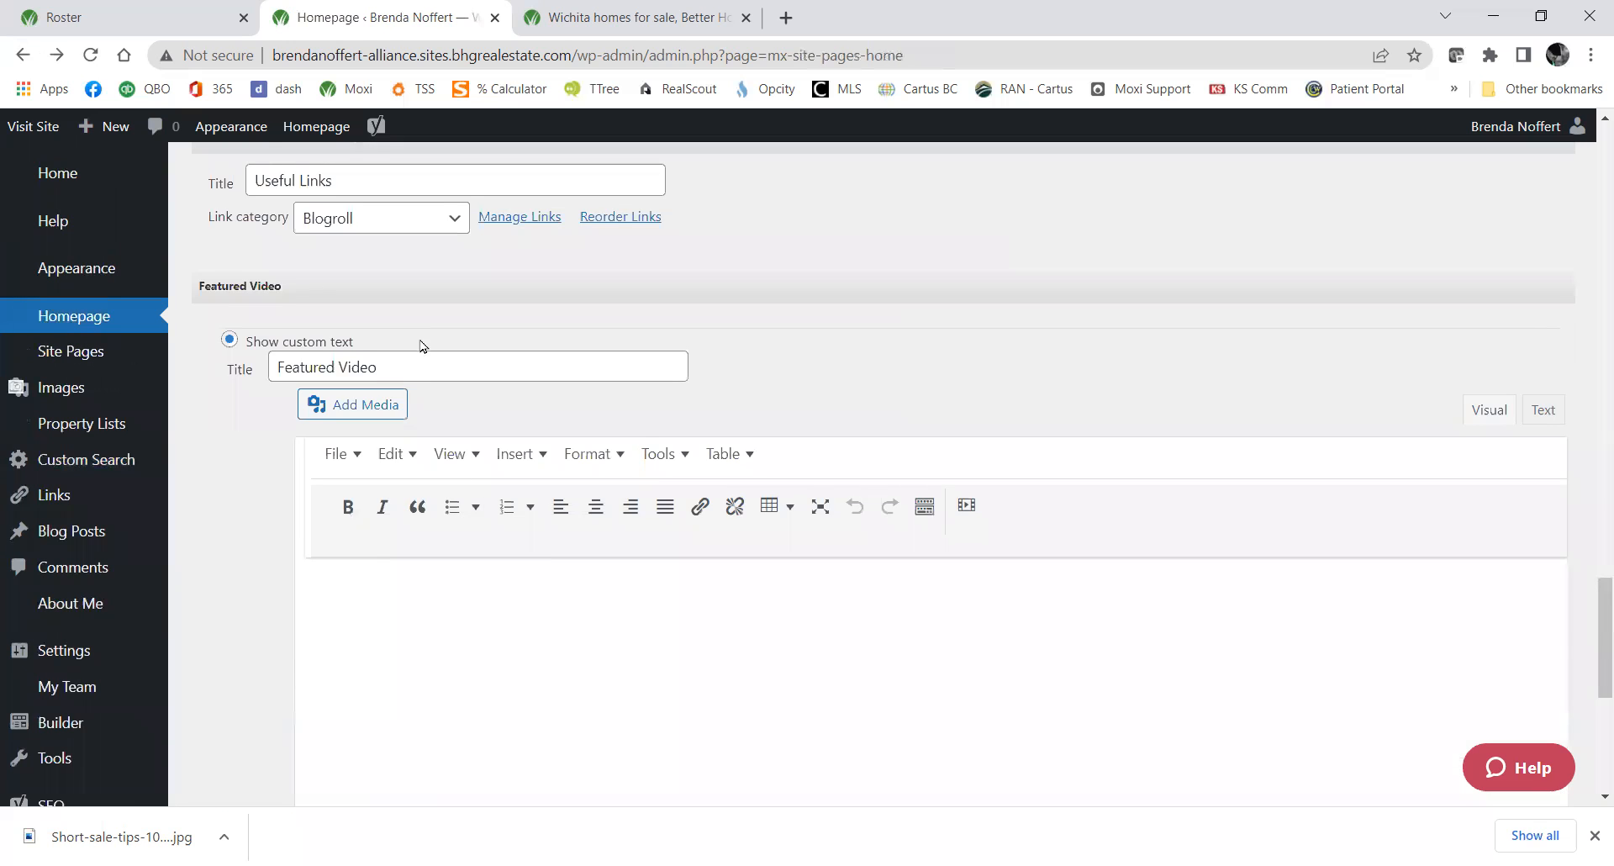
Check which property lists can be chosen for the homepage's Featured Properties Module.
{"action": "scroll", "coordinate": [417, 348], "scroll_direction": "up", "scroll_amount": 6}
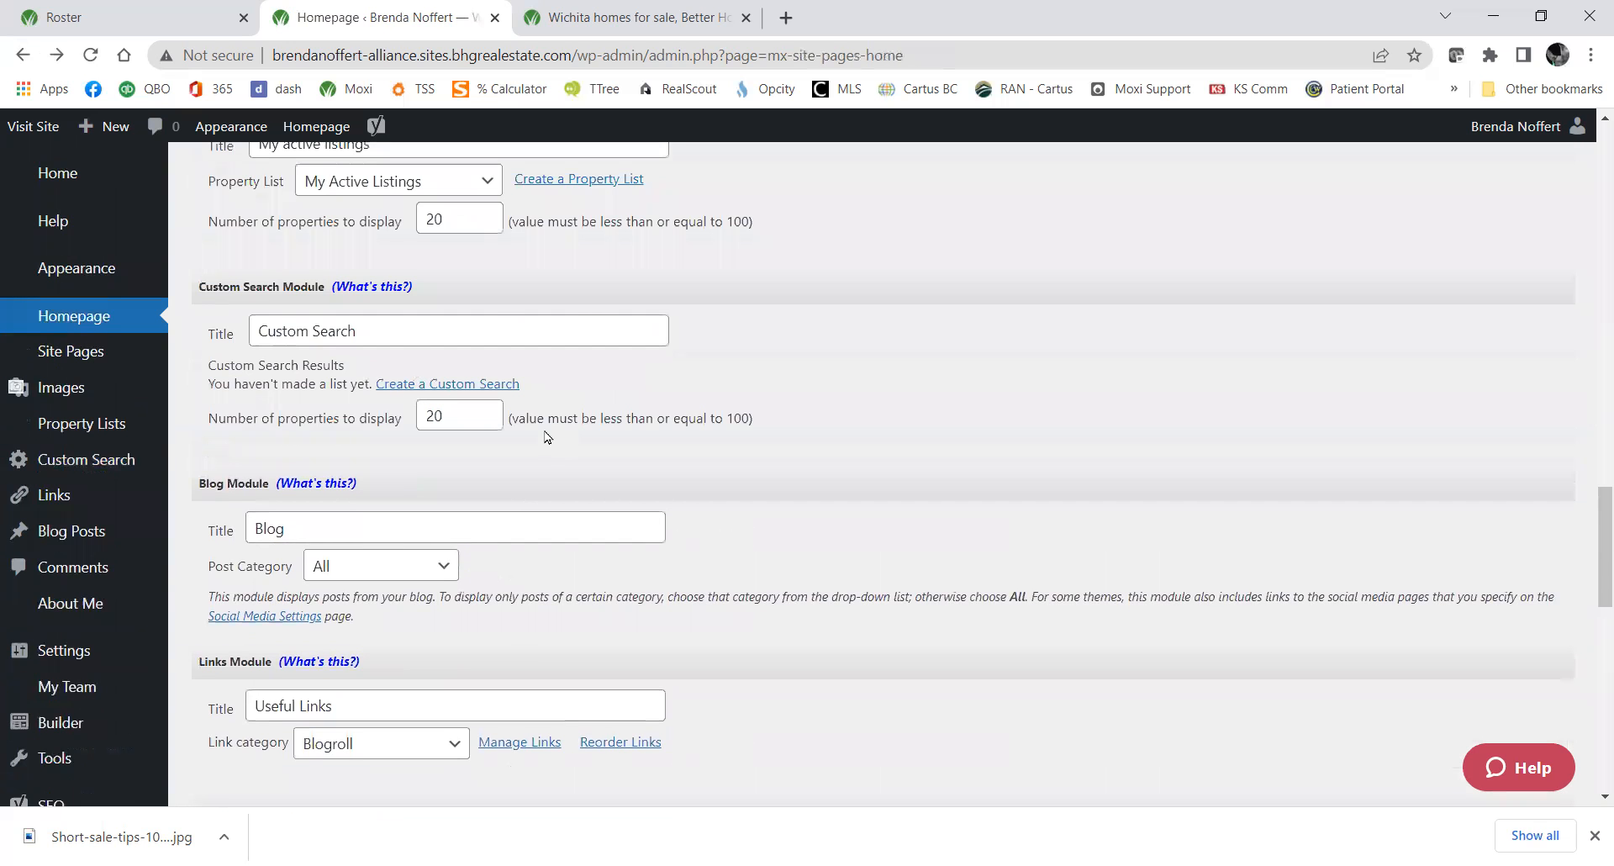
{"action": "scroll", "coordinate": [546, 432], "scroll_direction": "up", "scroll_amount": 2}
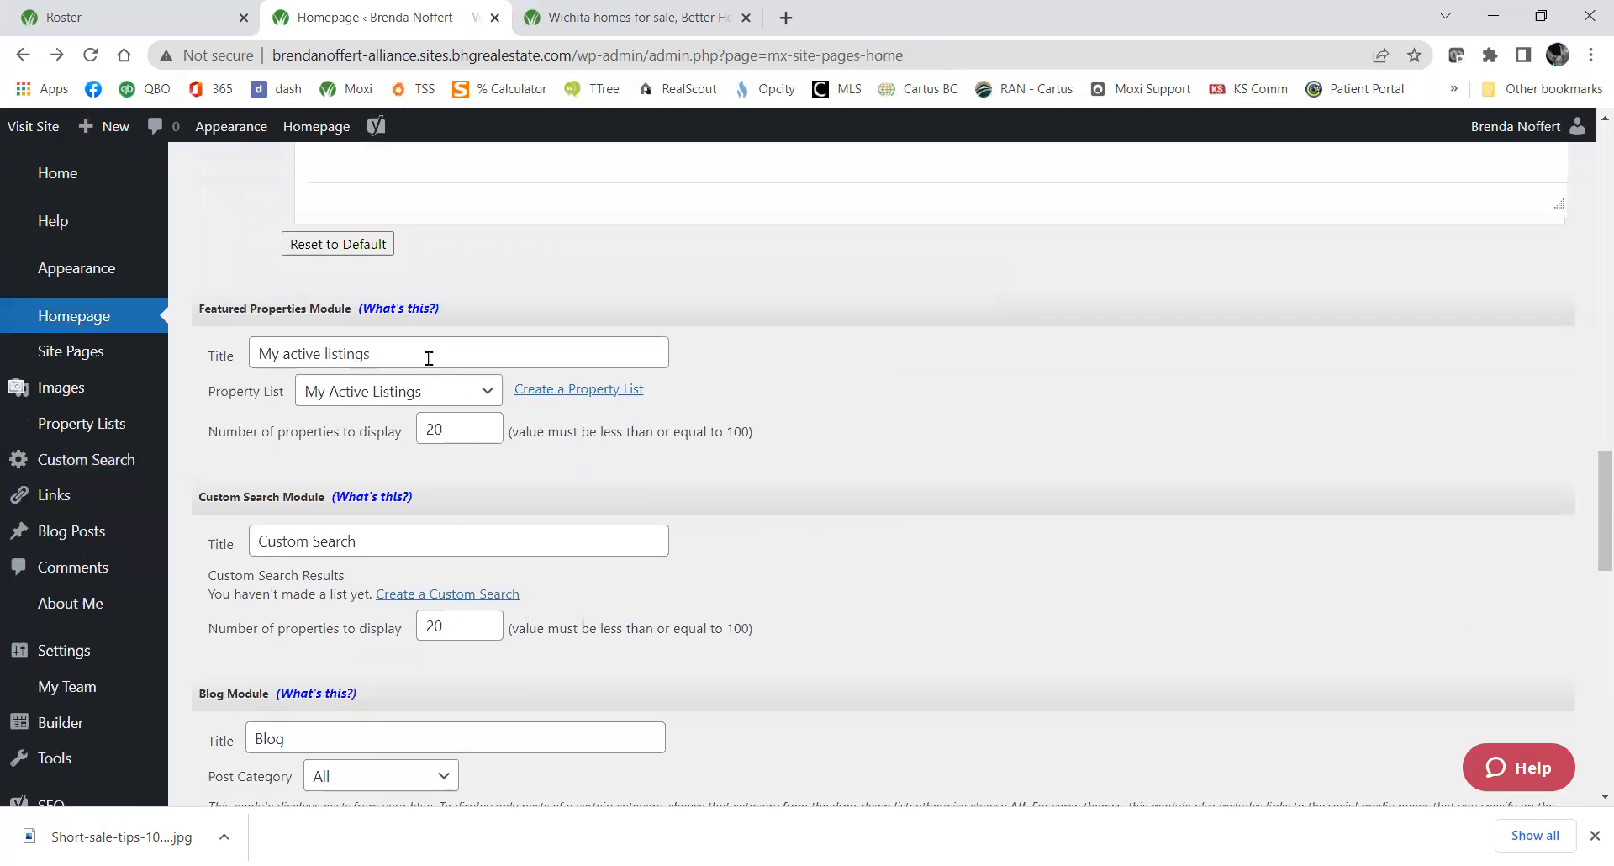
{"action": "left_click", "coordinate": [464, 396]}
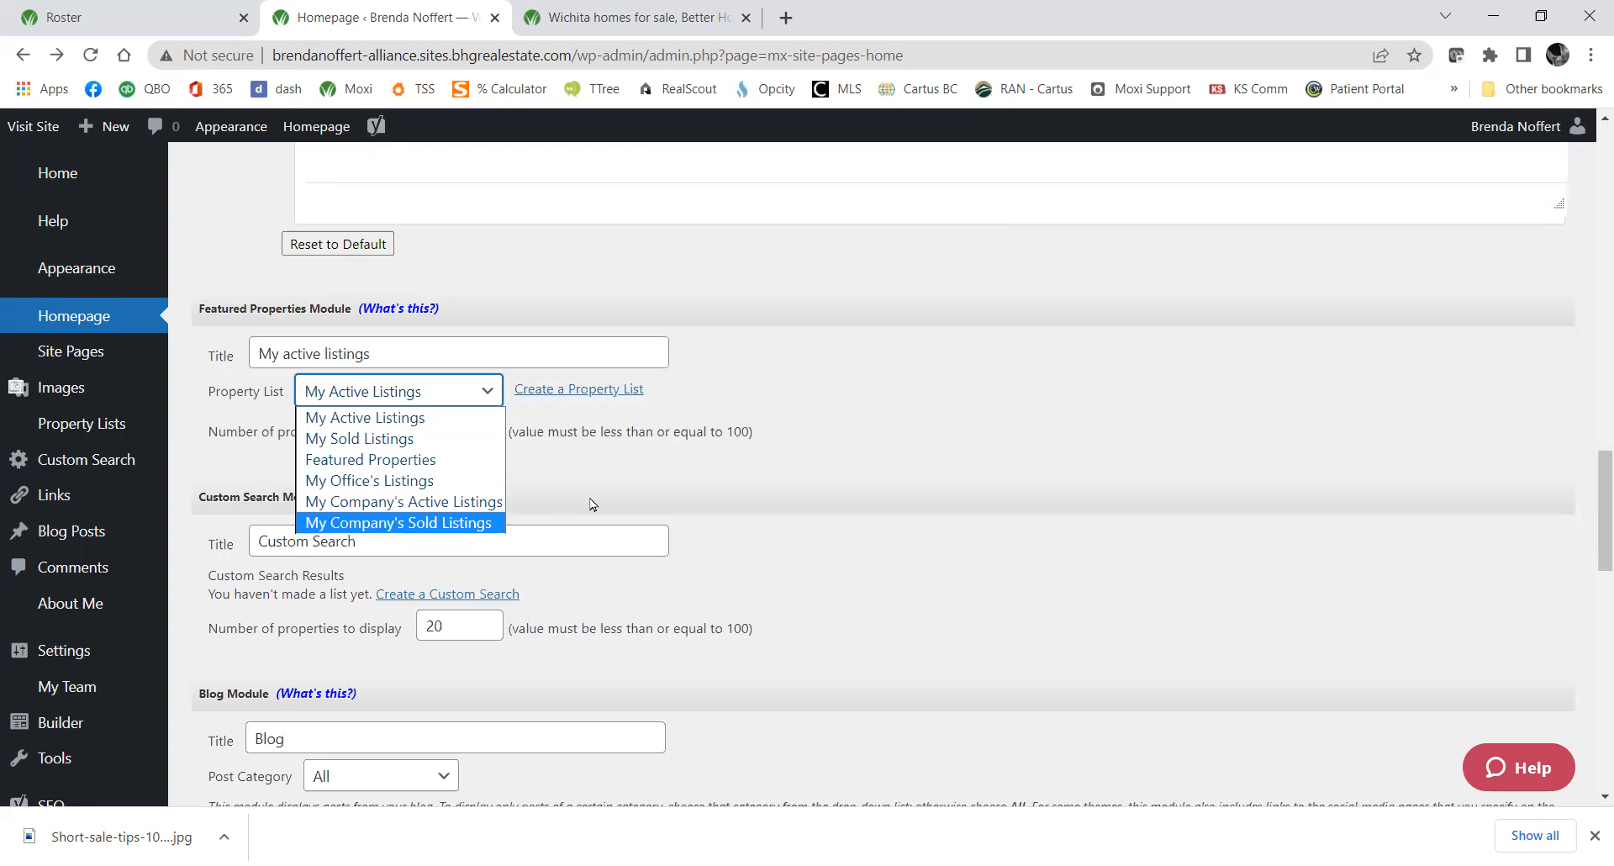
Review the rest of the Homepage settings down to the Mortgage Rate Settings, and return to the Homepage Title.
{"action": "scroll", "coordinate": [706, 580], "scroll_direction": "down", "scroll_amount": 3}
{"action": "scroll", "coordinate": [689, 605], "scroll_direction": "down", "scroll_amount": 15}
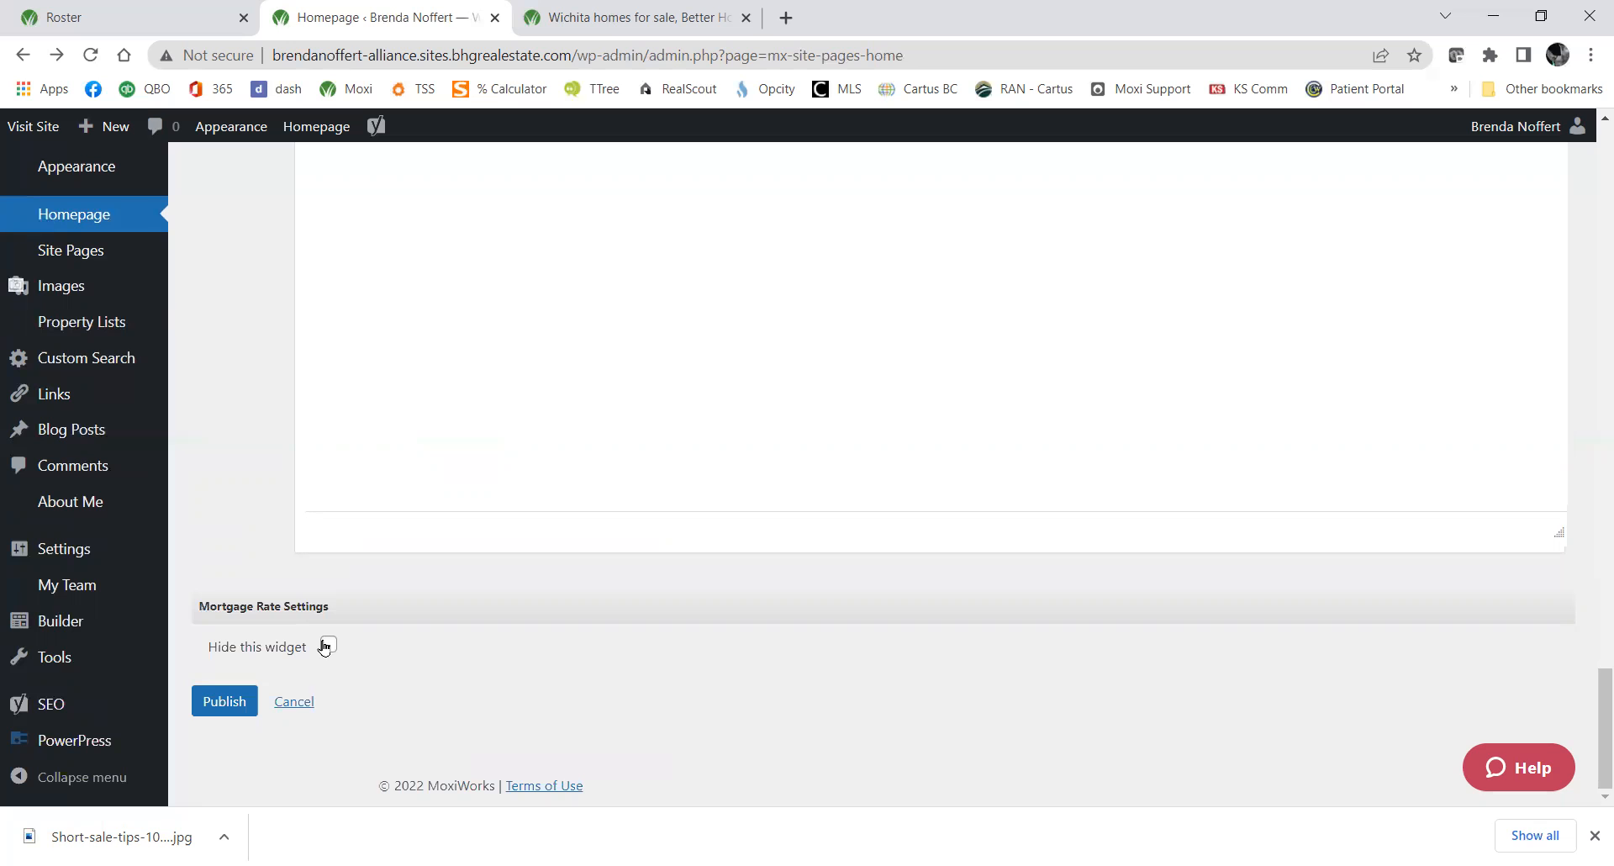
{"action": "scroll", "coordinate": [324, 647], "scroll_direction": "up", "scroll_amount": 4}
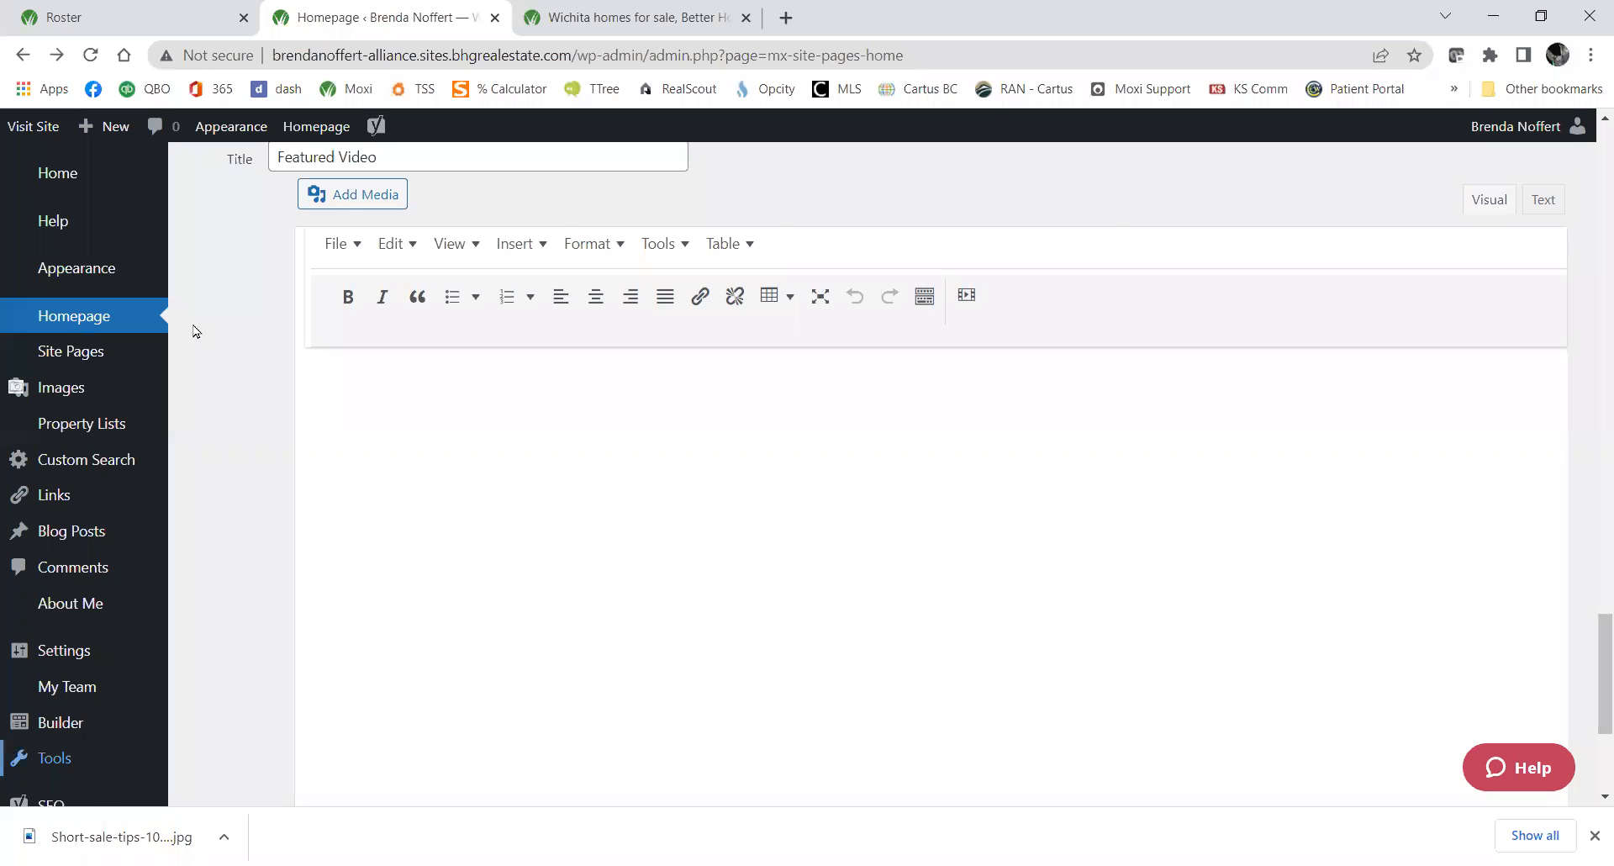
{"action": "scroll", "coordinate": [193, 330], "scroll_direction": "up", "scroll_amount": 5}
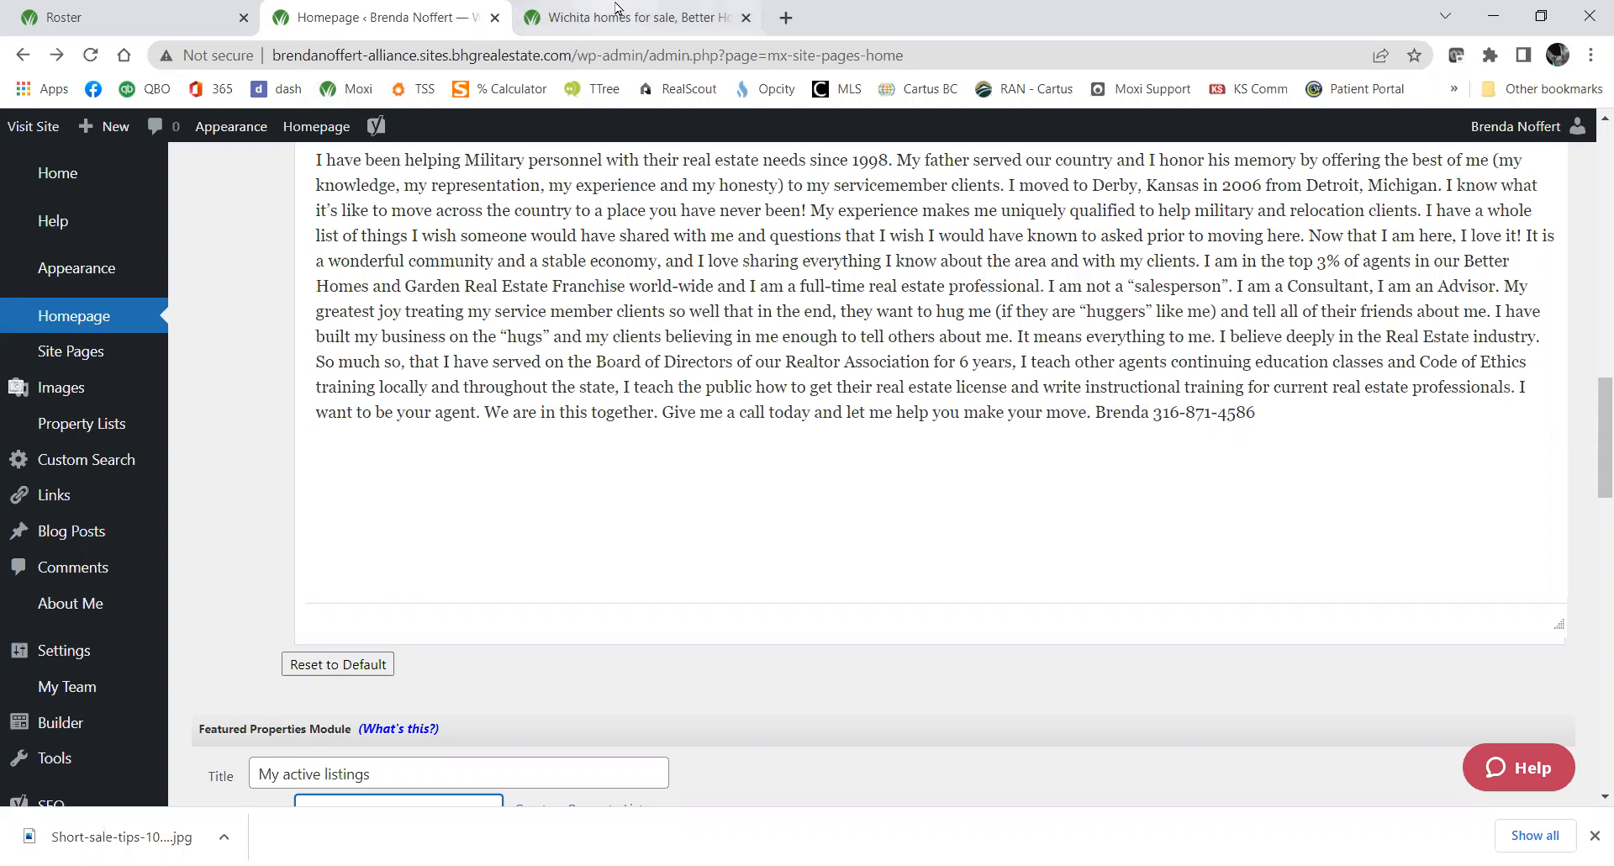
{"action": "scroll", "coordinate": [664, 287], "scroll_direction": "up", "scroll_amount": 8}
{"action": "scroll", "coordinate": [660, 284], "scroll_direction": "up", "scroll_amount": 8}
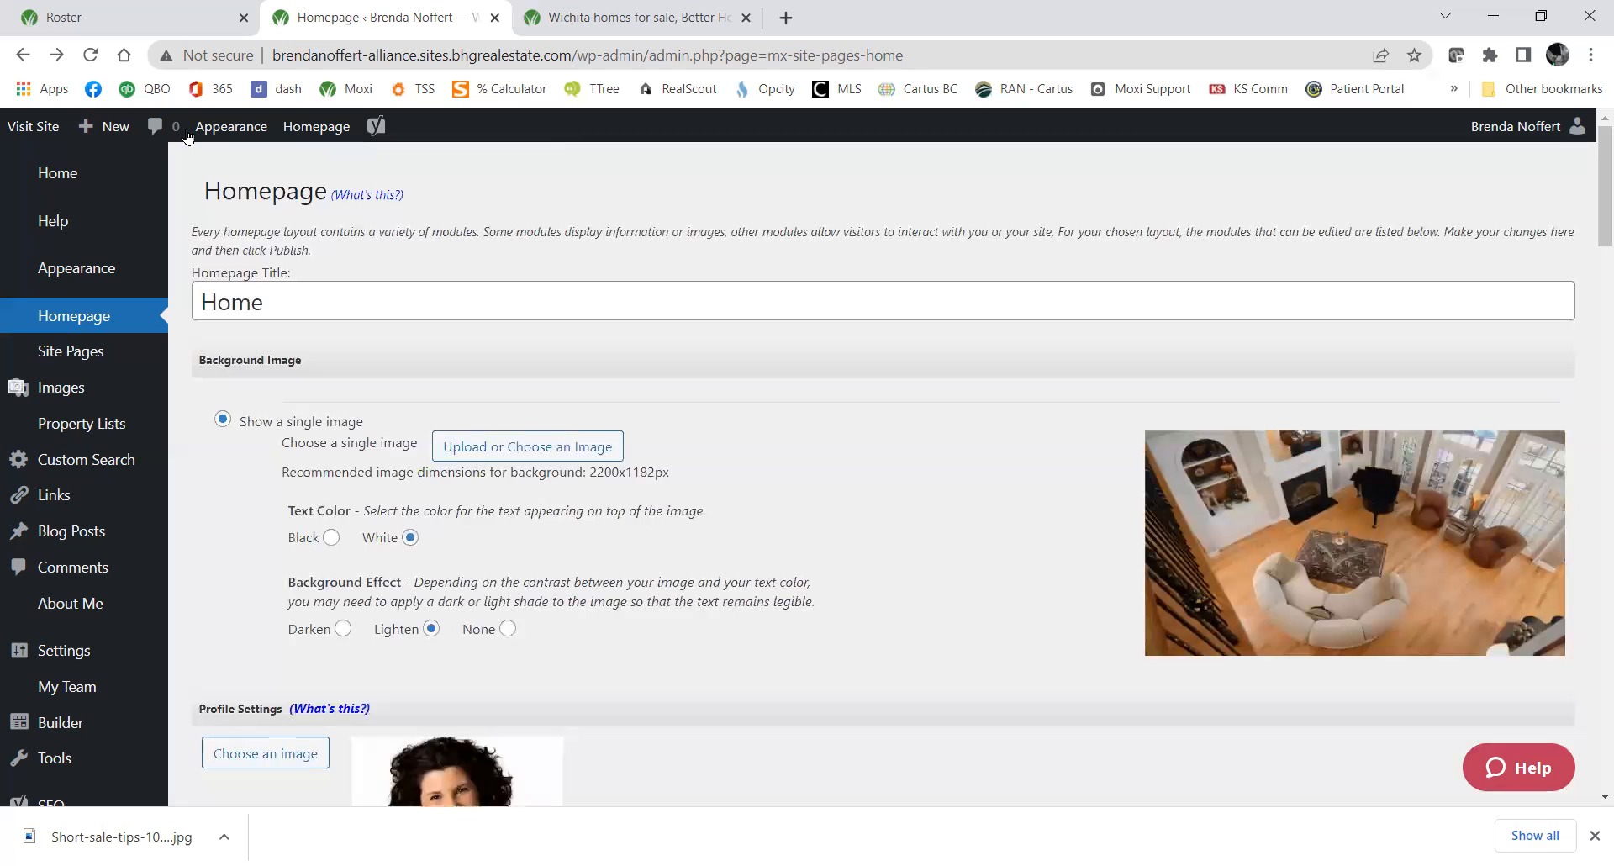
Find the hidden custom page Post #18 among all site pages and open it for editing in the Builder.
{"action": "mouse_move", "coordinate": [116, 355]}
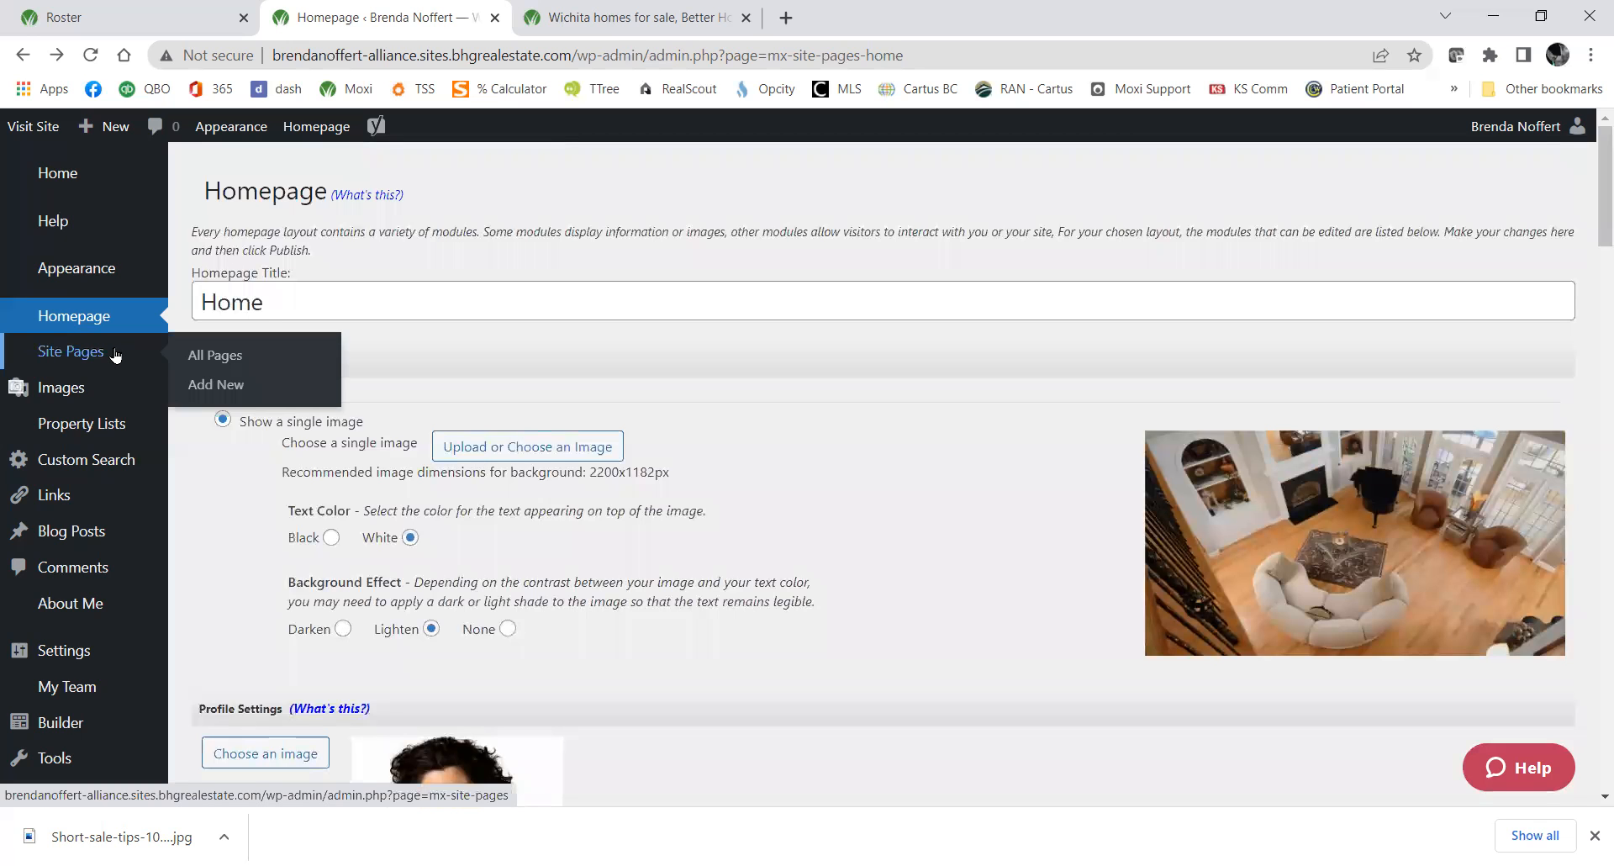
{"action": "left_click", "coordinate": [203, 355]}
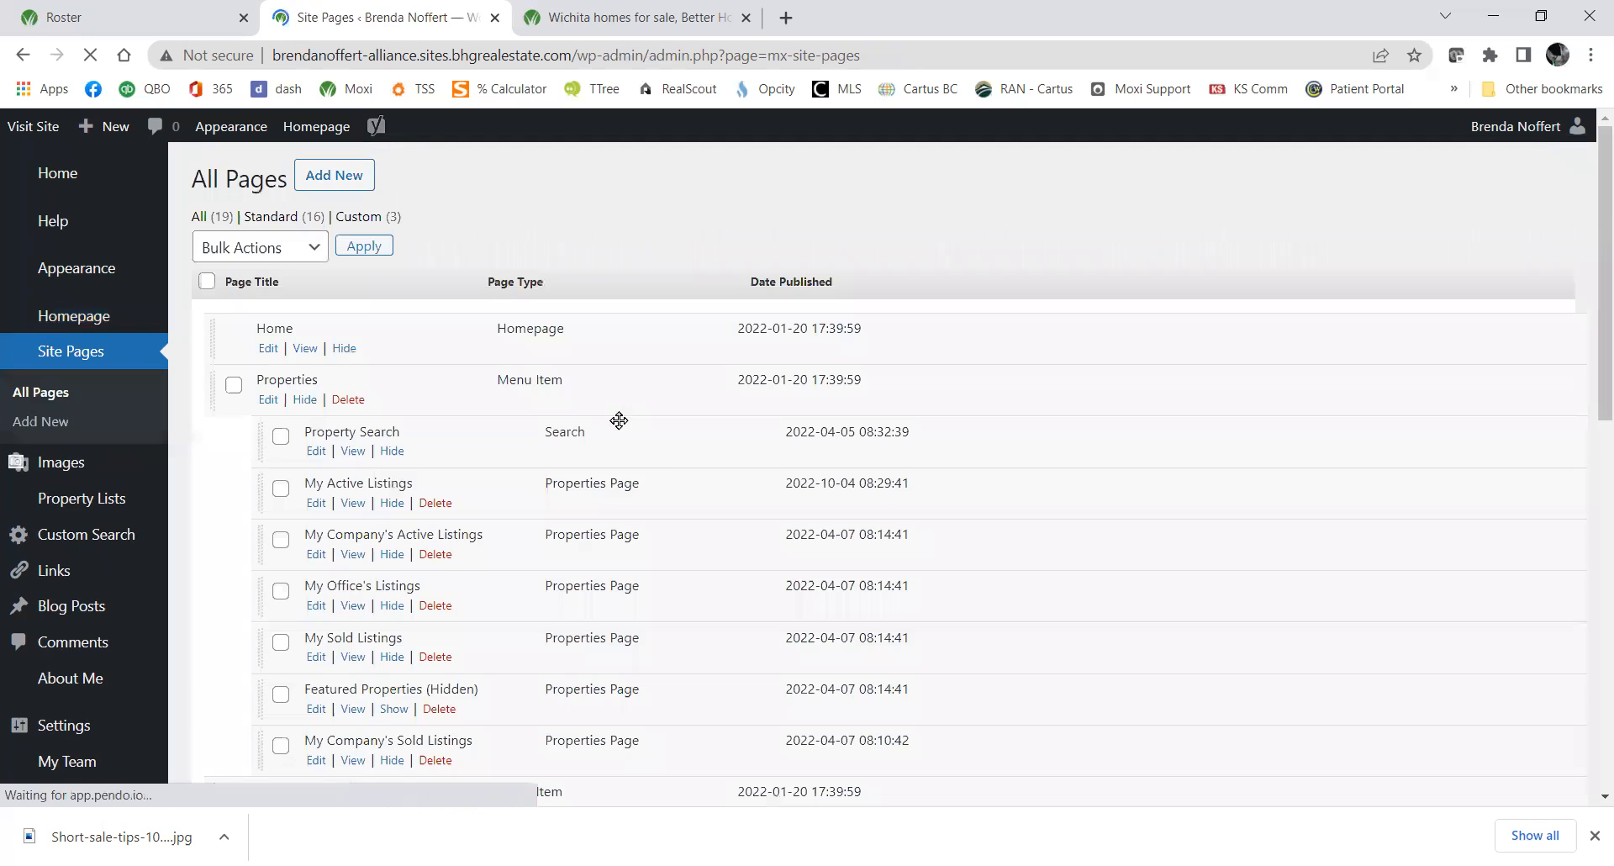
{"action": "scroll", "coordinate": [622, 446], "scroll_direction": "down", "scroll_amount": 10}
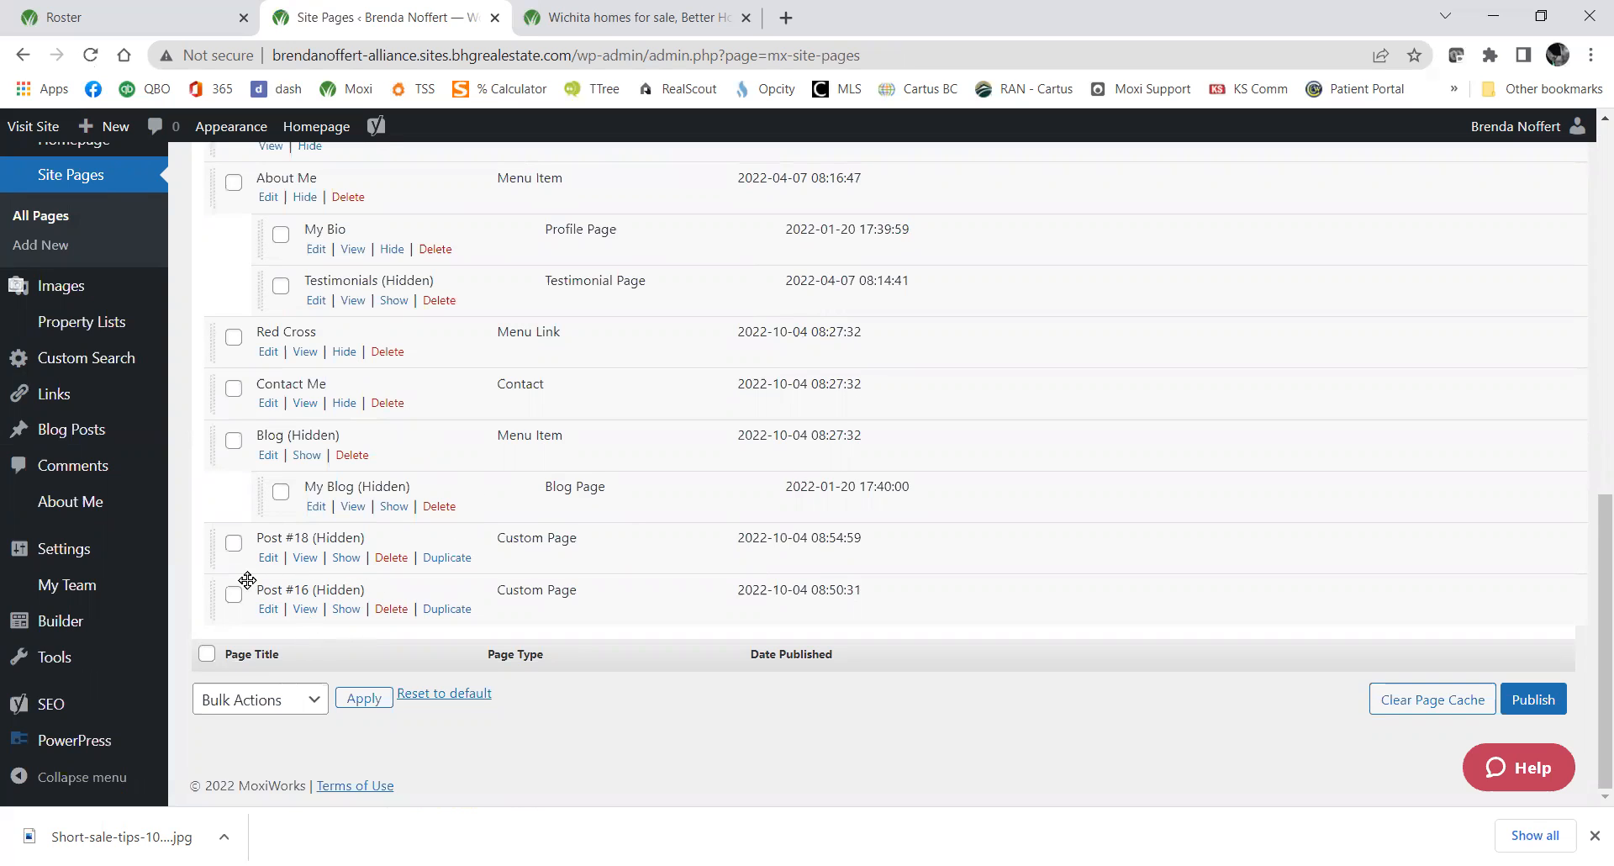
{"action": "left_click", "coordinate": [268, 558]}
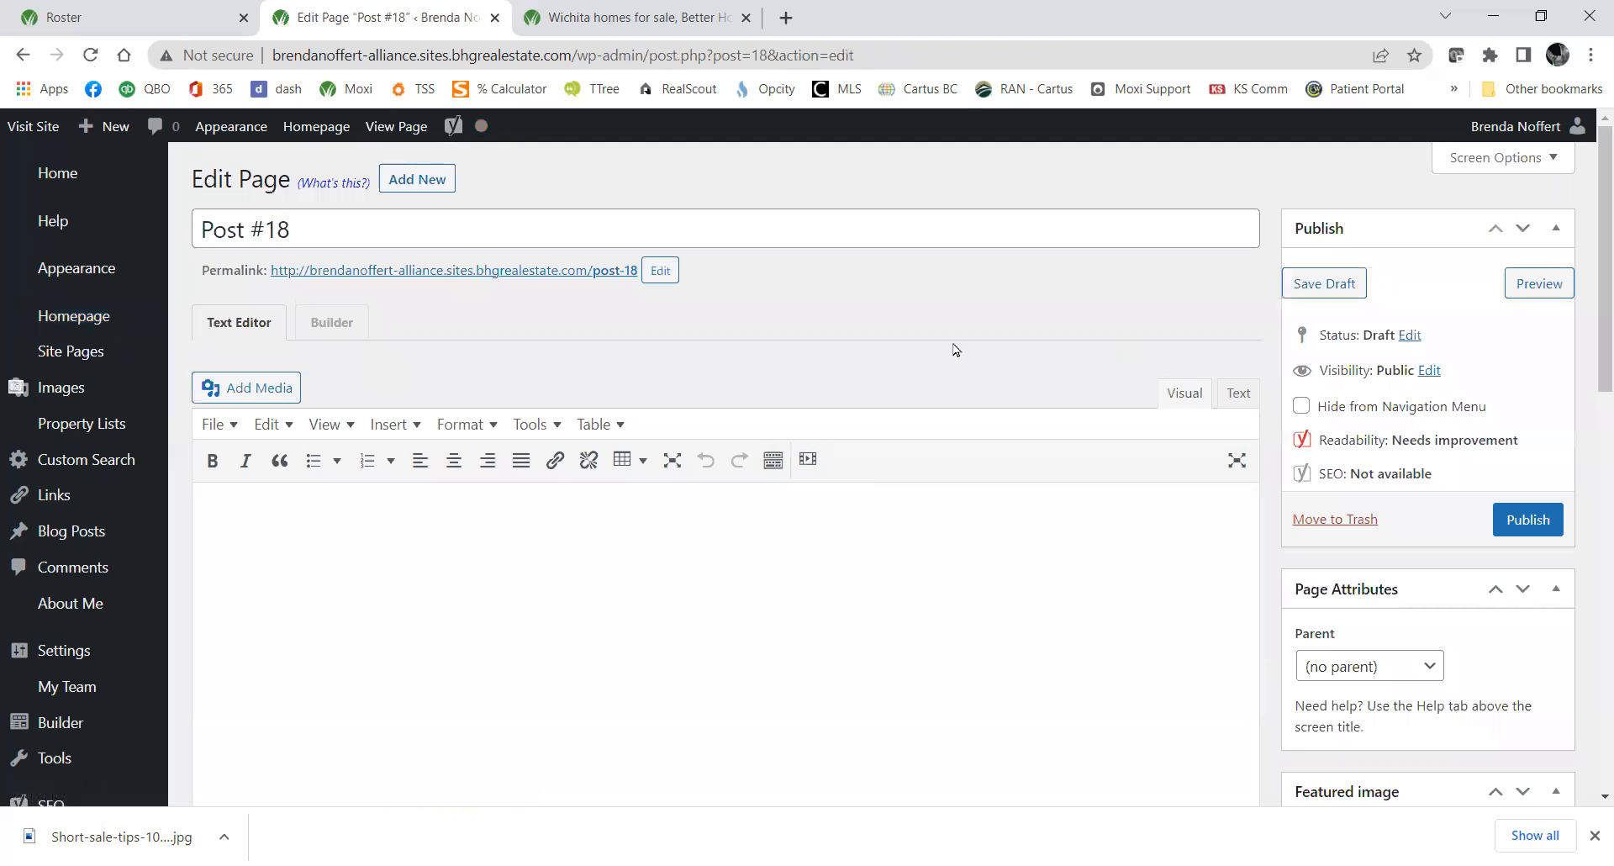
{"action": "left_click", "coordinate": [341, 326]}
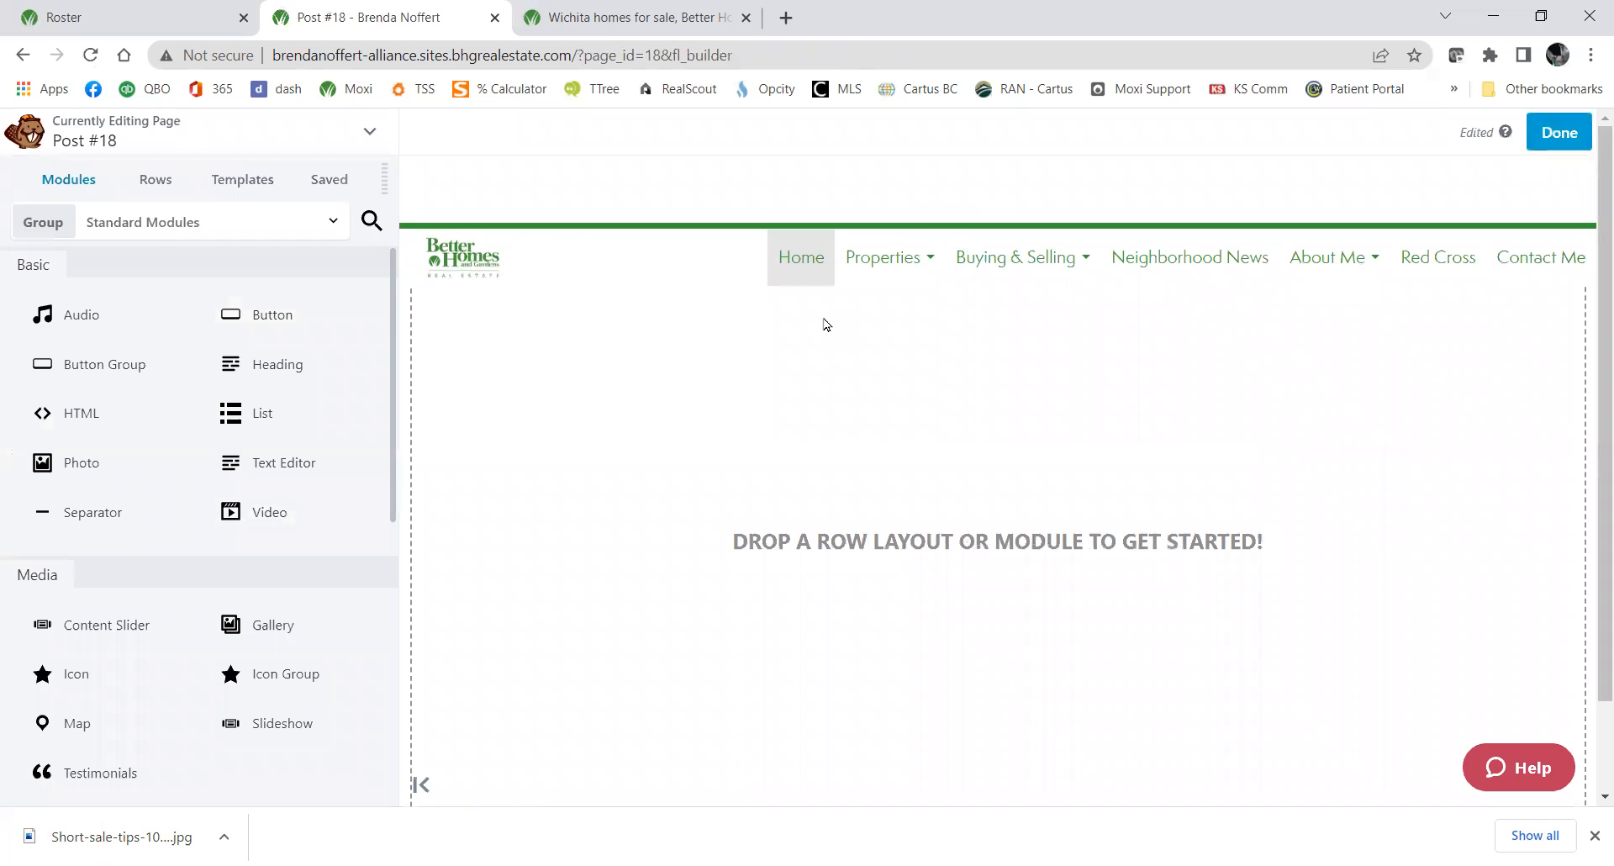
Look at the module groups available in the Builder and bring up the MoxiWorks Templates.
{"action": "left_click", "coordinate": [317, 218]}
{"action": "left_click", "coordinate": [316, 217]}
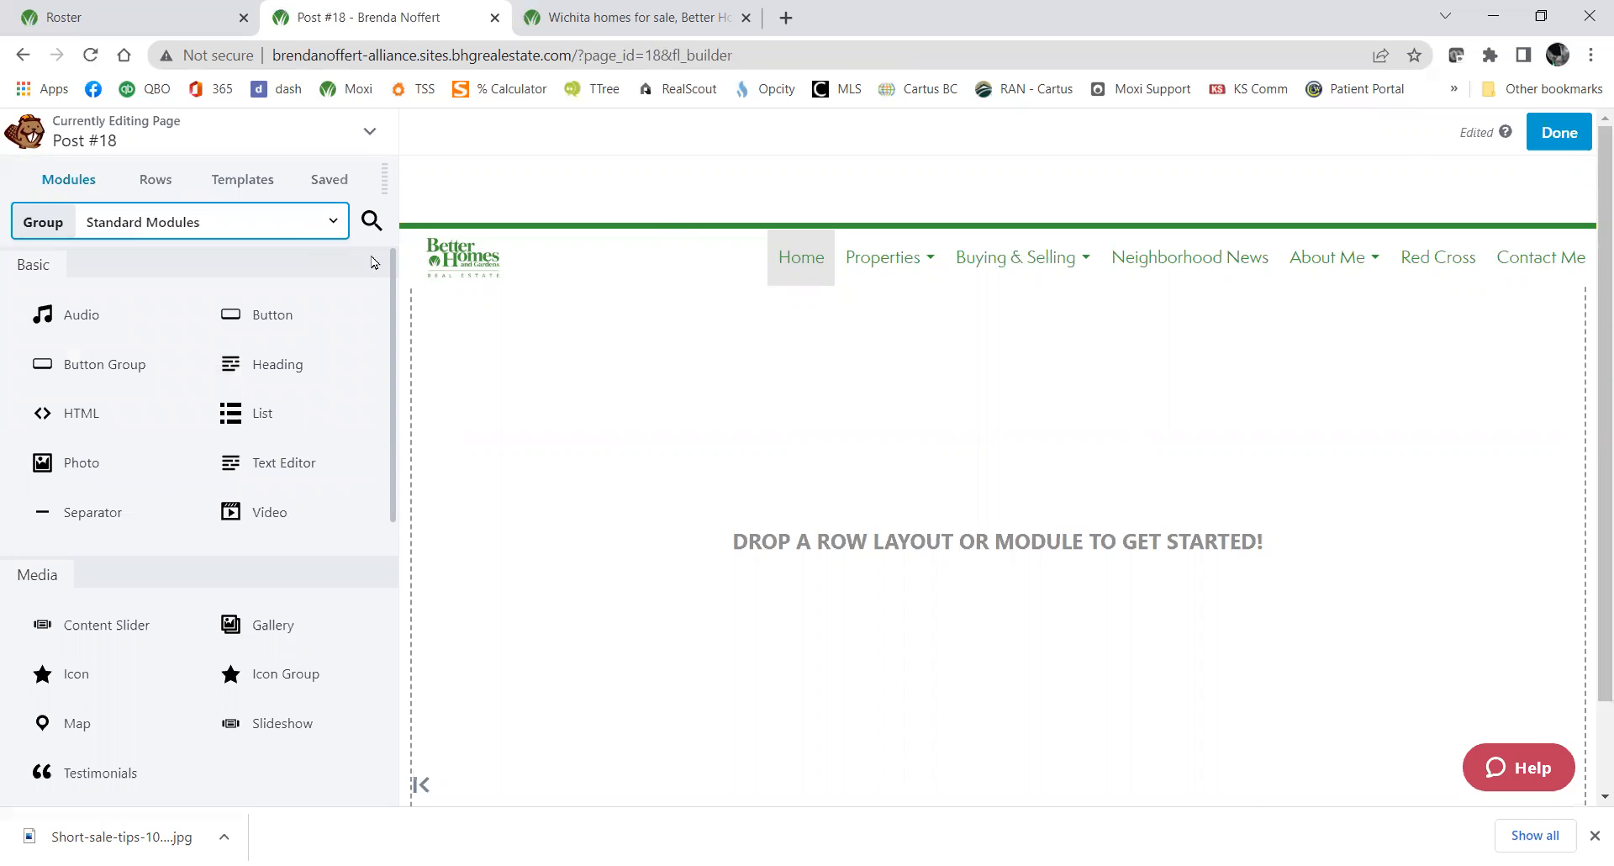
{"action": "left_click", "coordinate": [333, 223]}
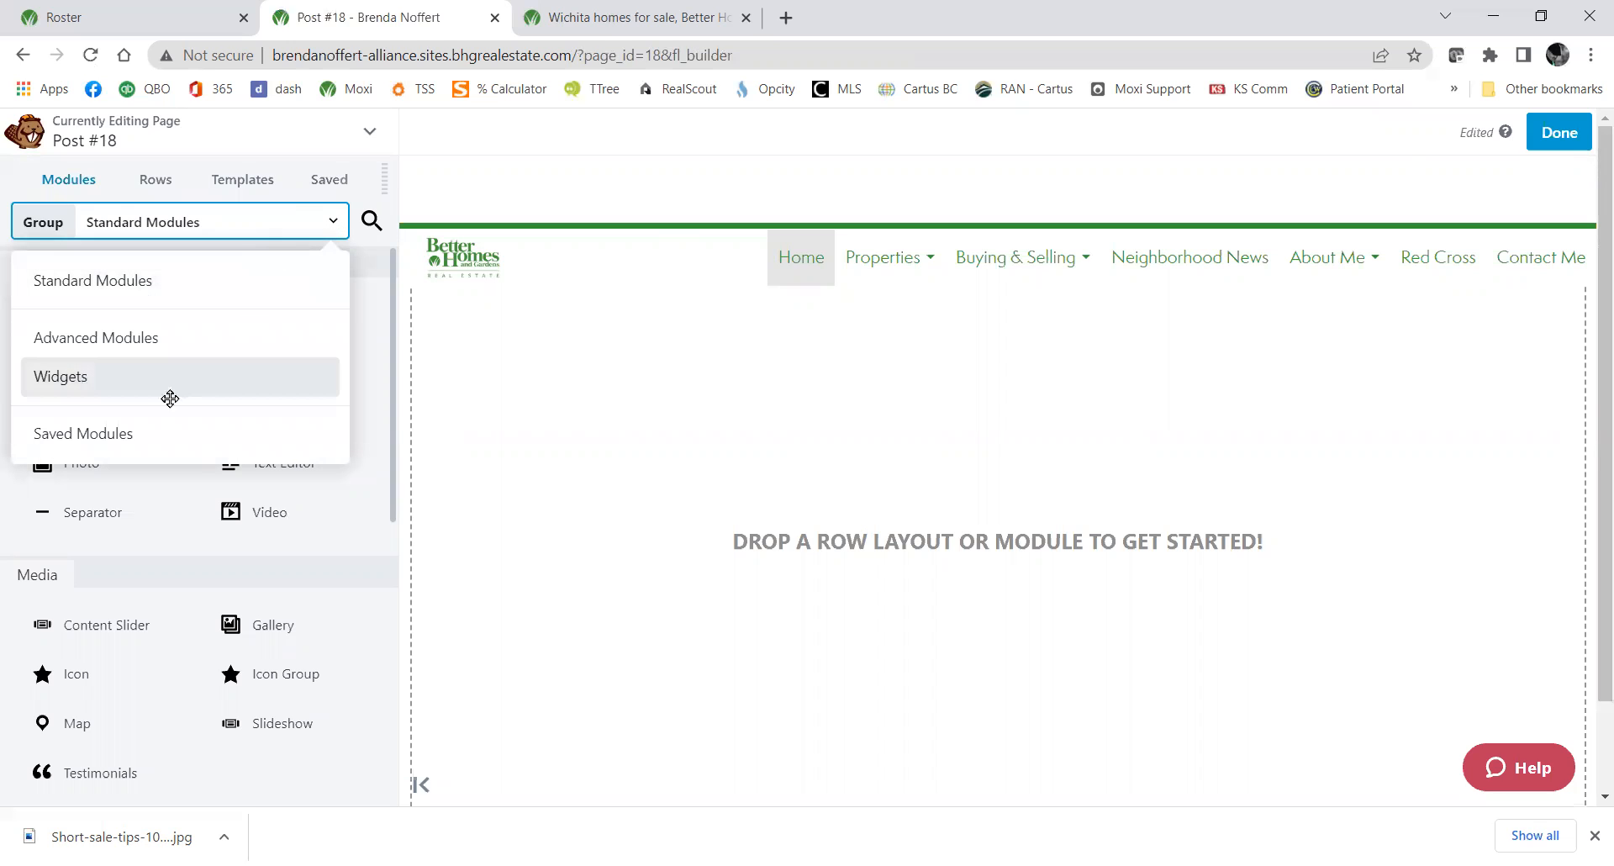
{"action": "left_click", "coordinate": [252, 186]}
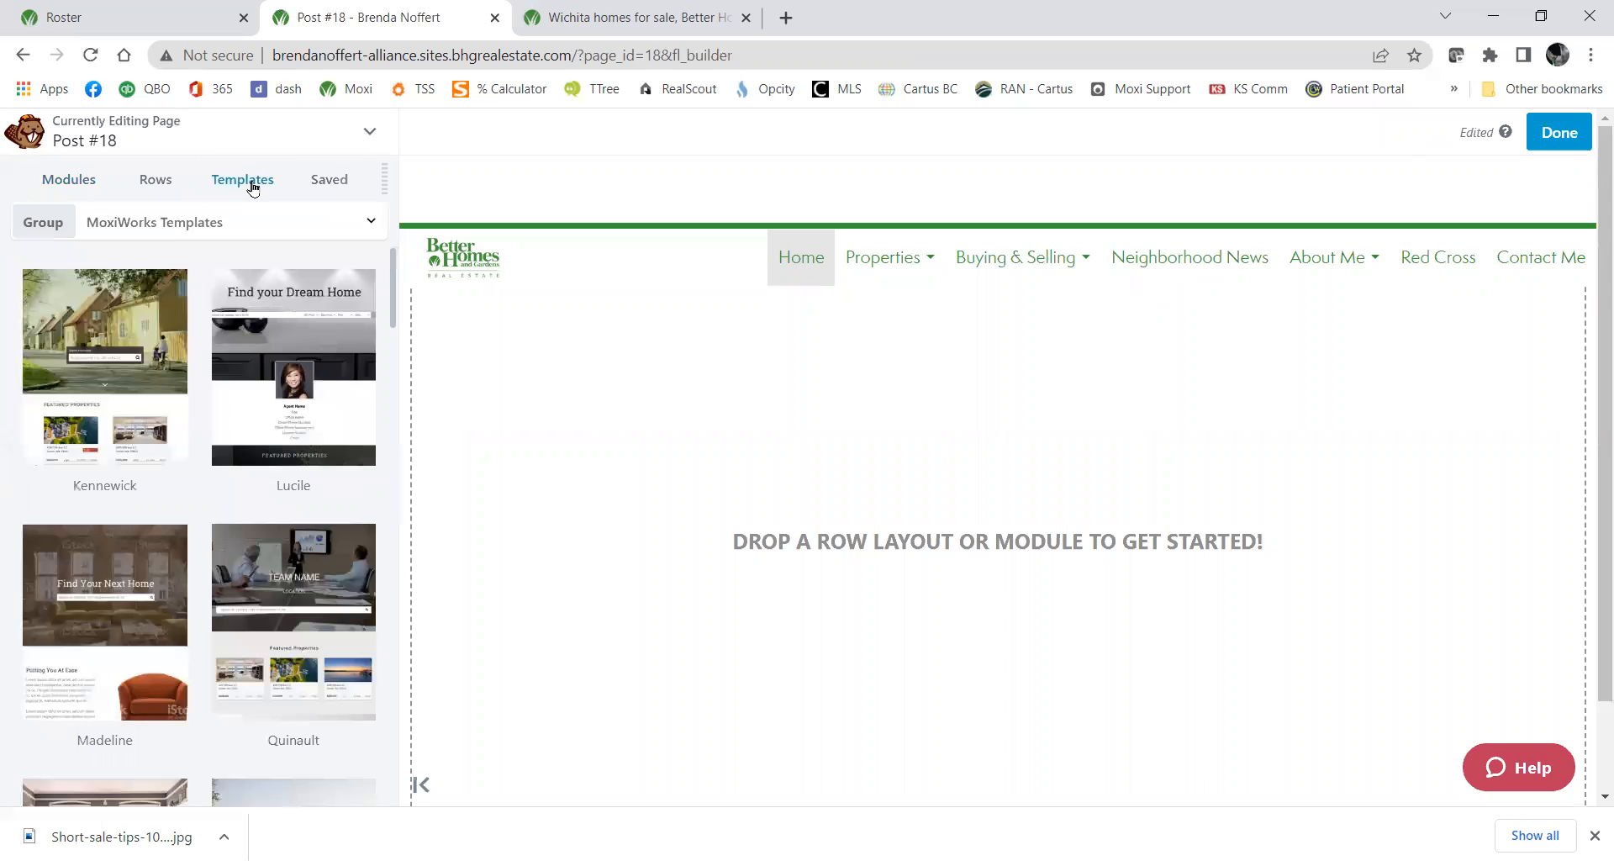
Apply the Lucile template from the MoxiWorks Templates group to the empty page Post #18.
{"action": "left_click", "coordinate": [335, 220]}
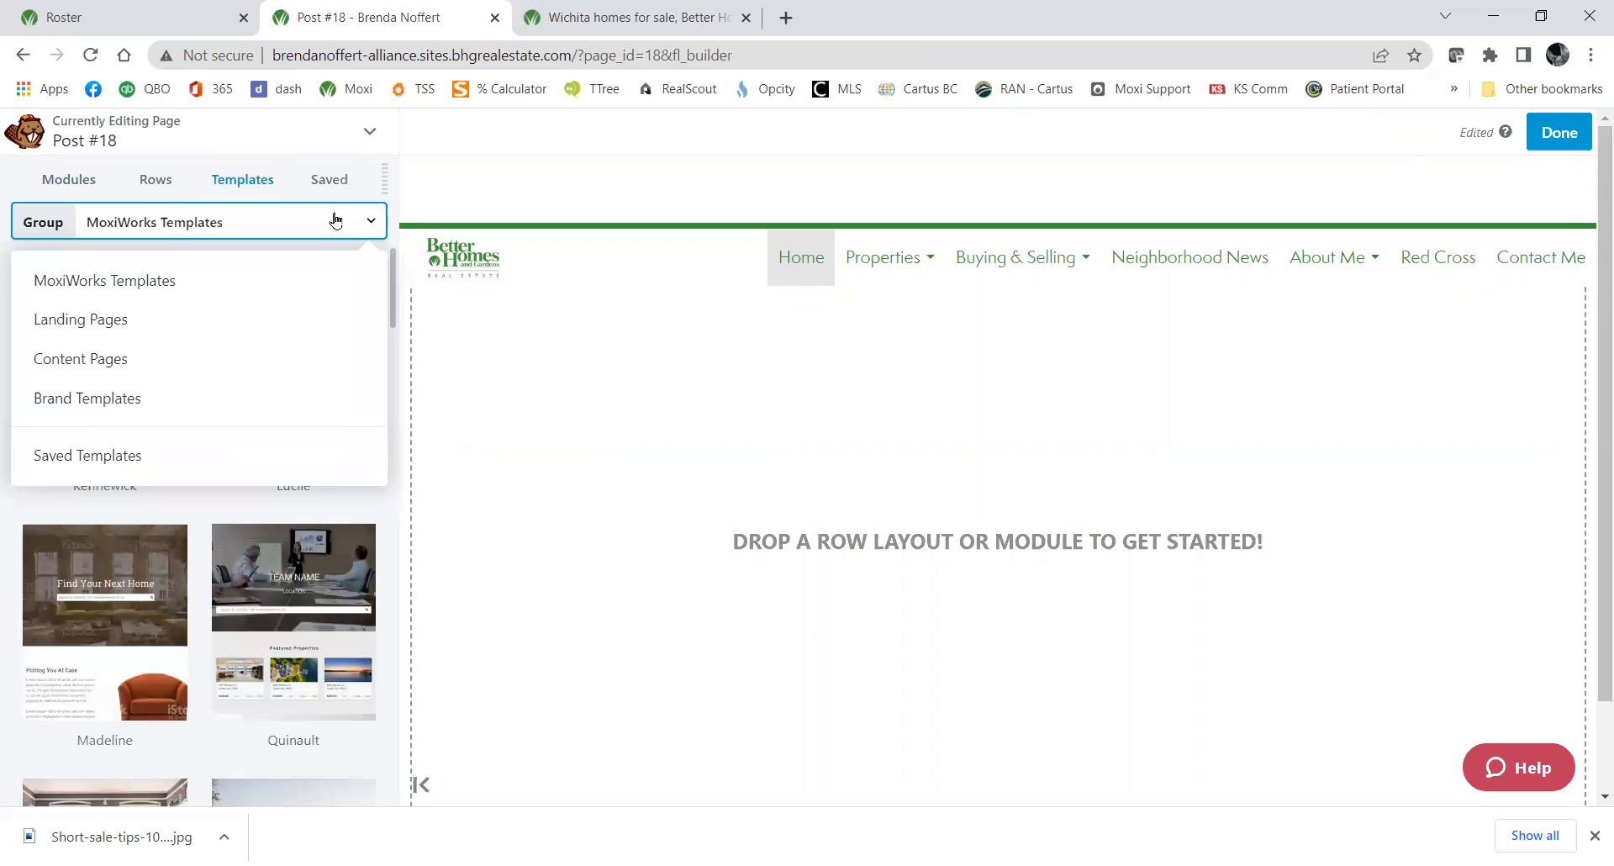
{"action": "left_click", "coordinate": [186, 288]}
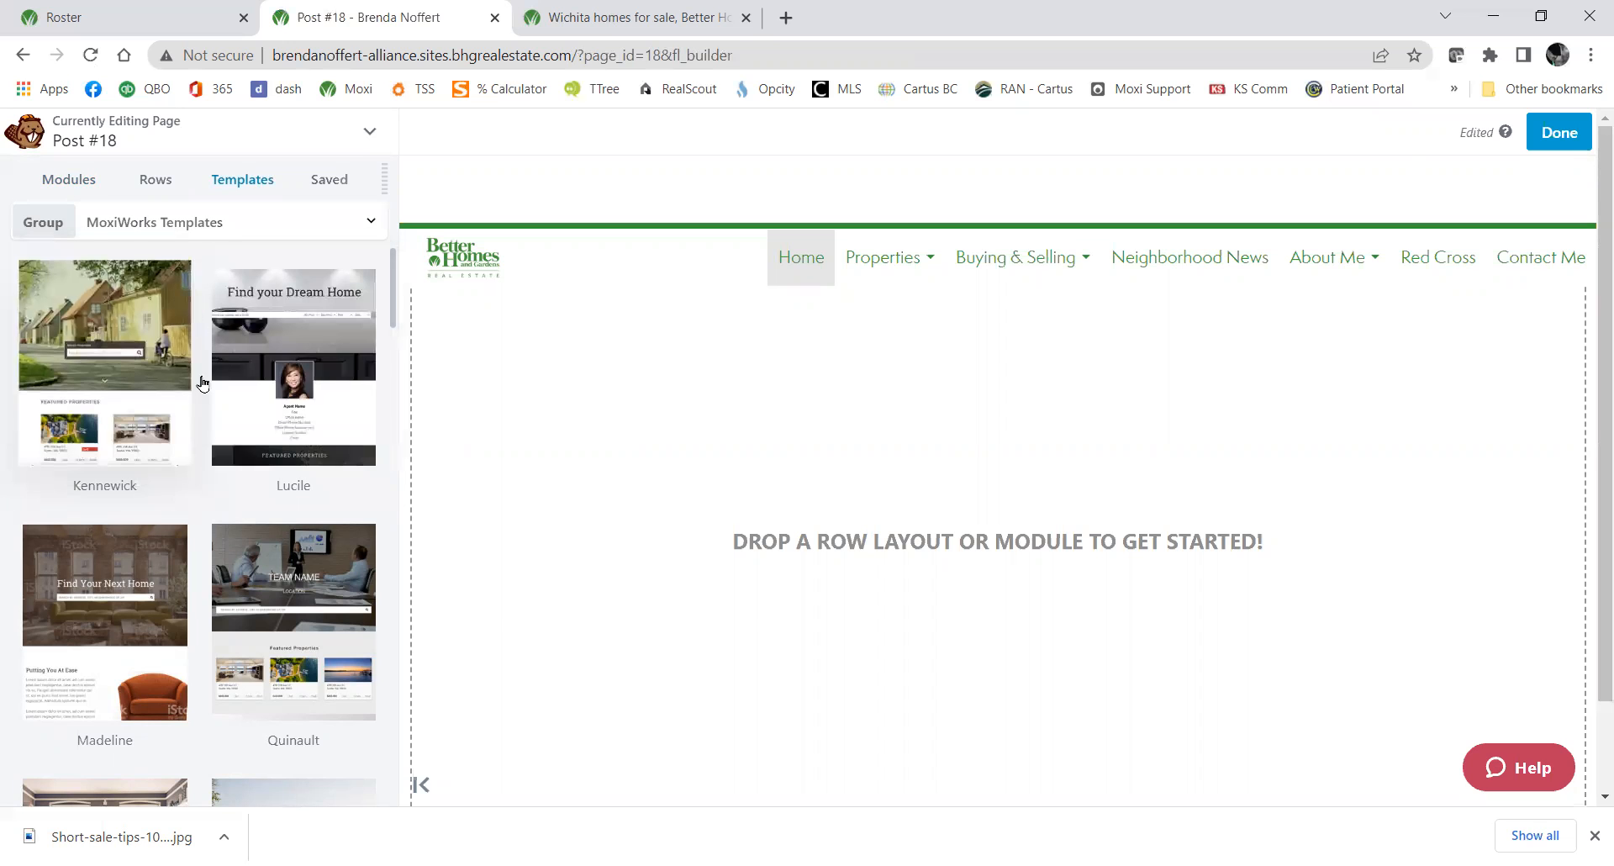
{"action": "left_click", "coordinate": [274, 353]}
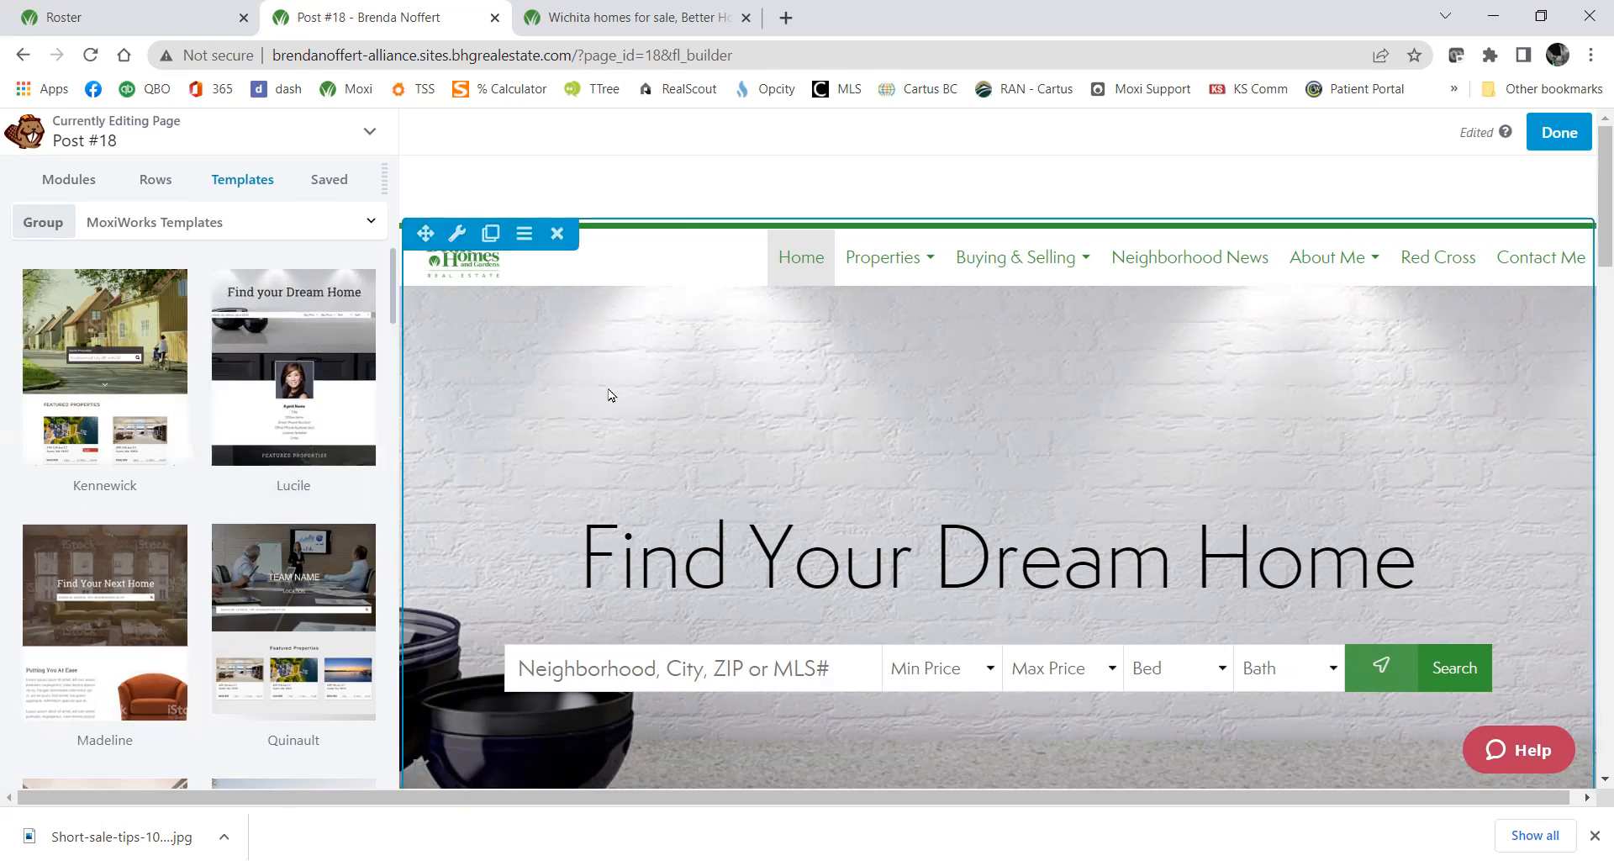
Preview the page layout at desktop, medium tablet and small phone sizes, and return to editing.
{"action": "mouse_move", "coordinate": [1098, 494]}
{"action": "left_click", "coordinate": [369, 132]}
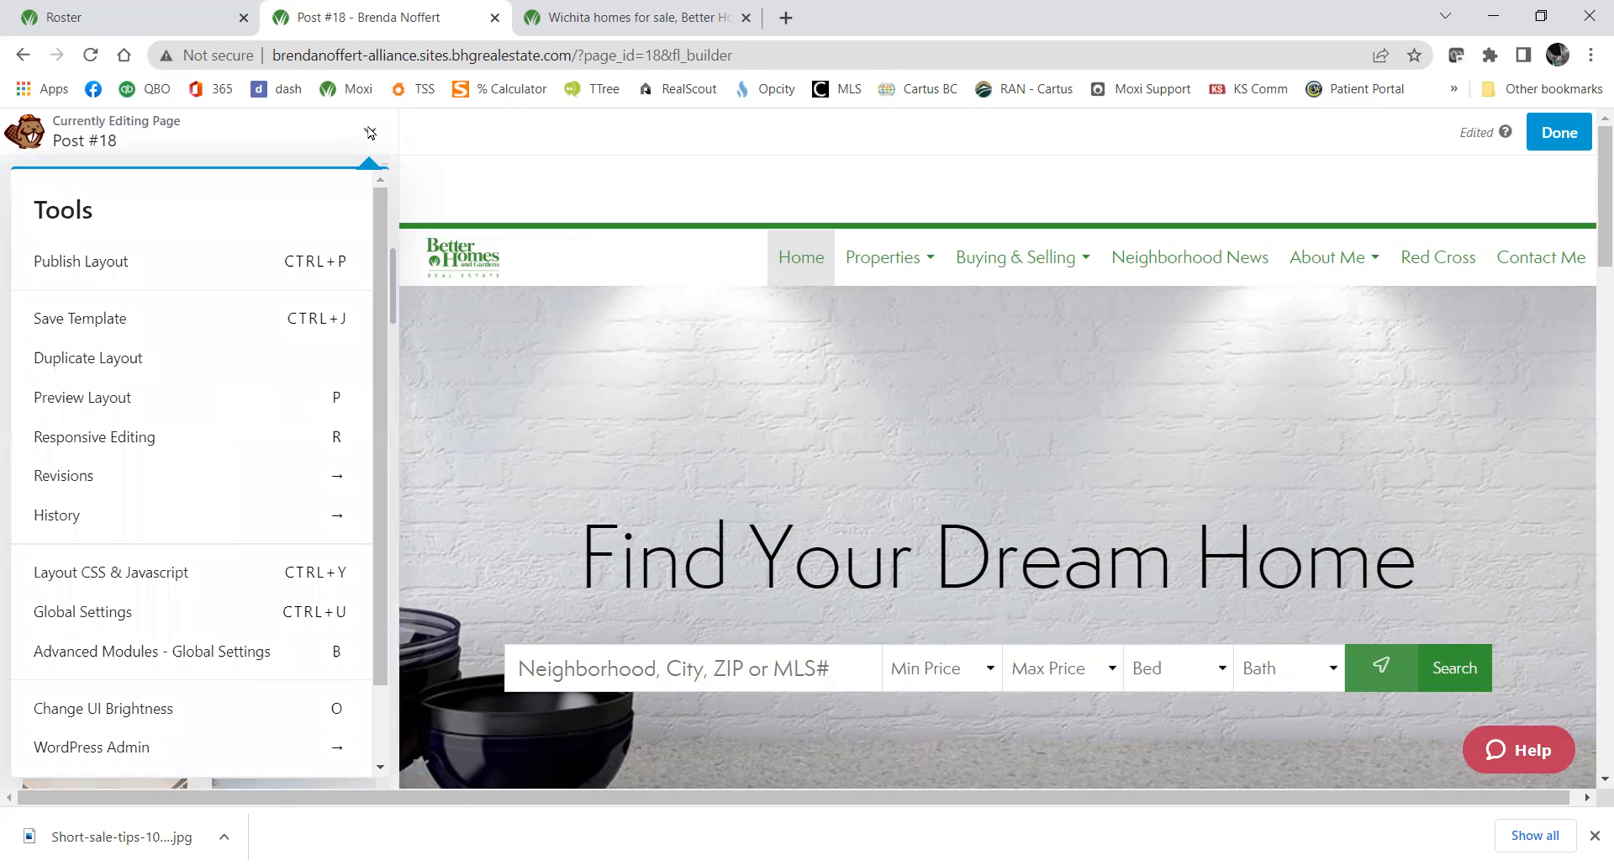
{"action": "left_click", "coordinate": [216, 394]}
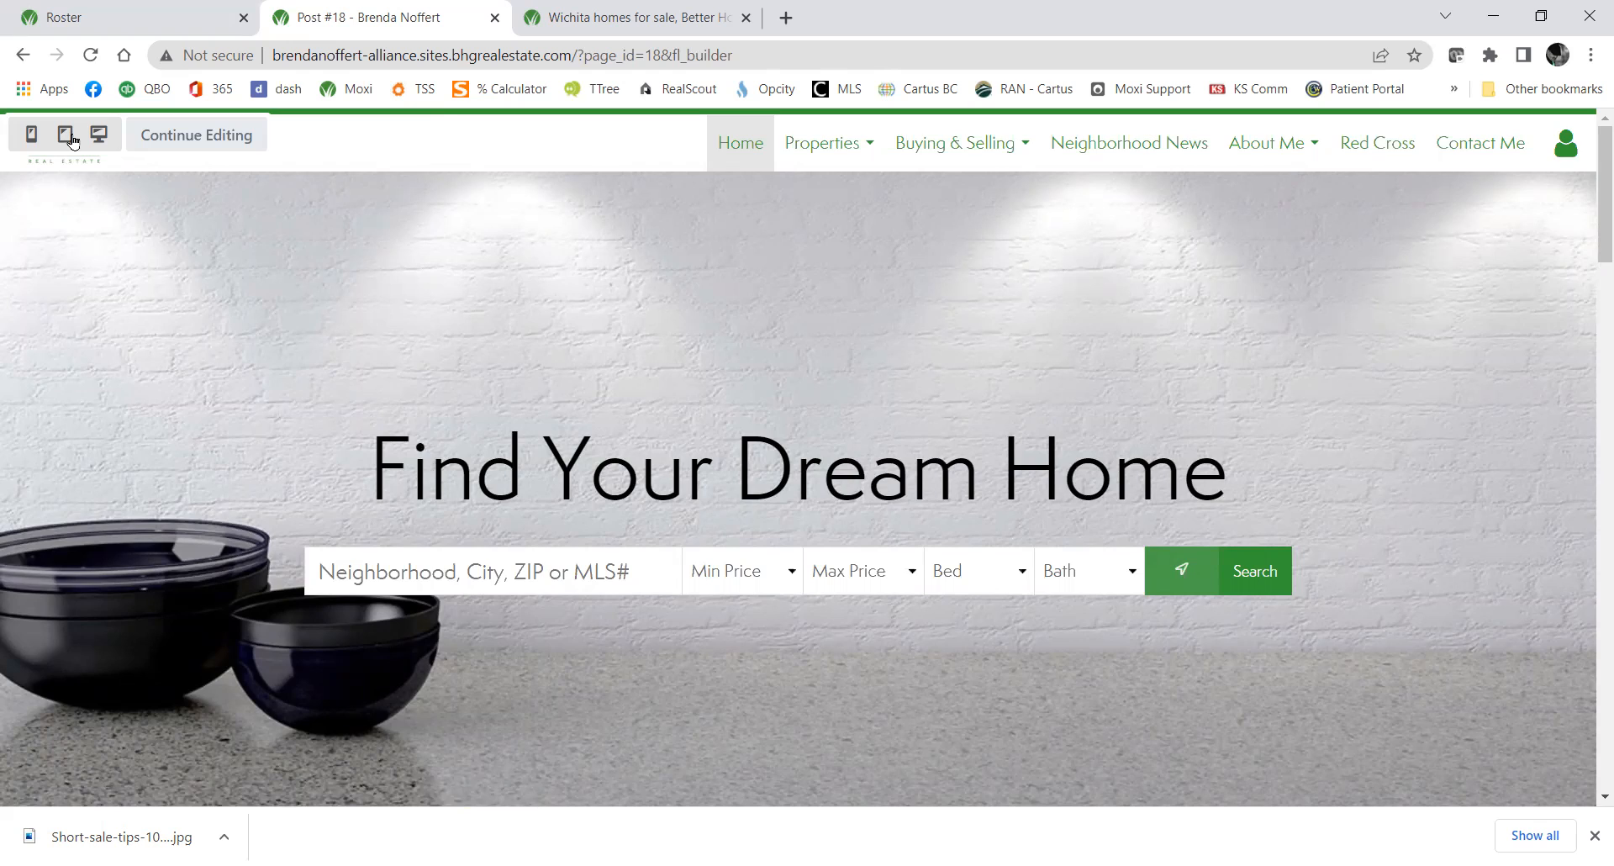
{"action": "left_click", "coordinate": [66, 135]}
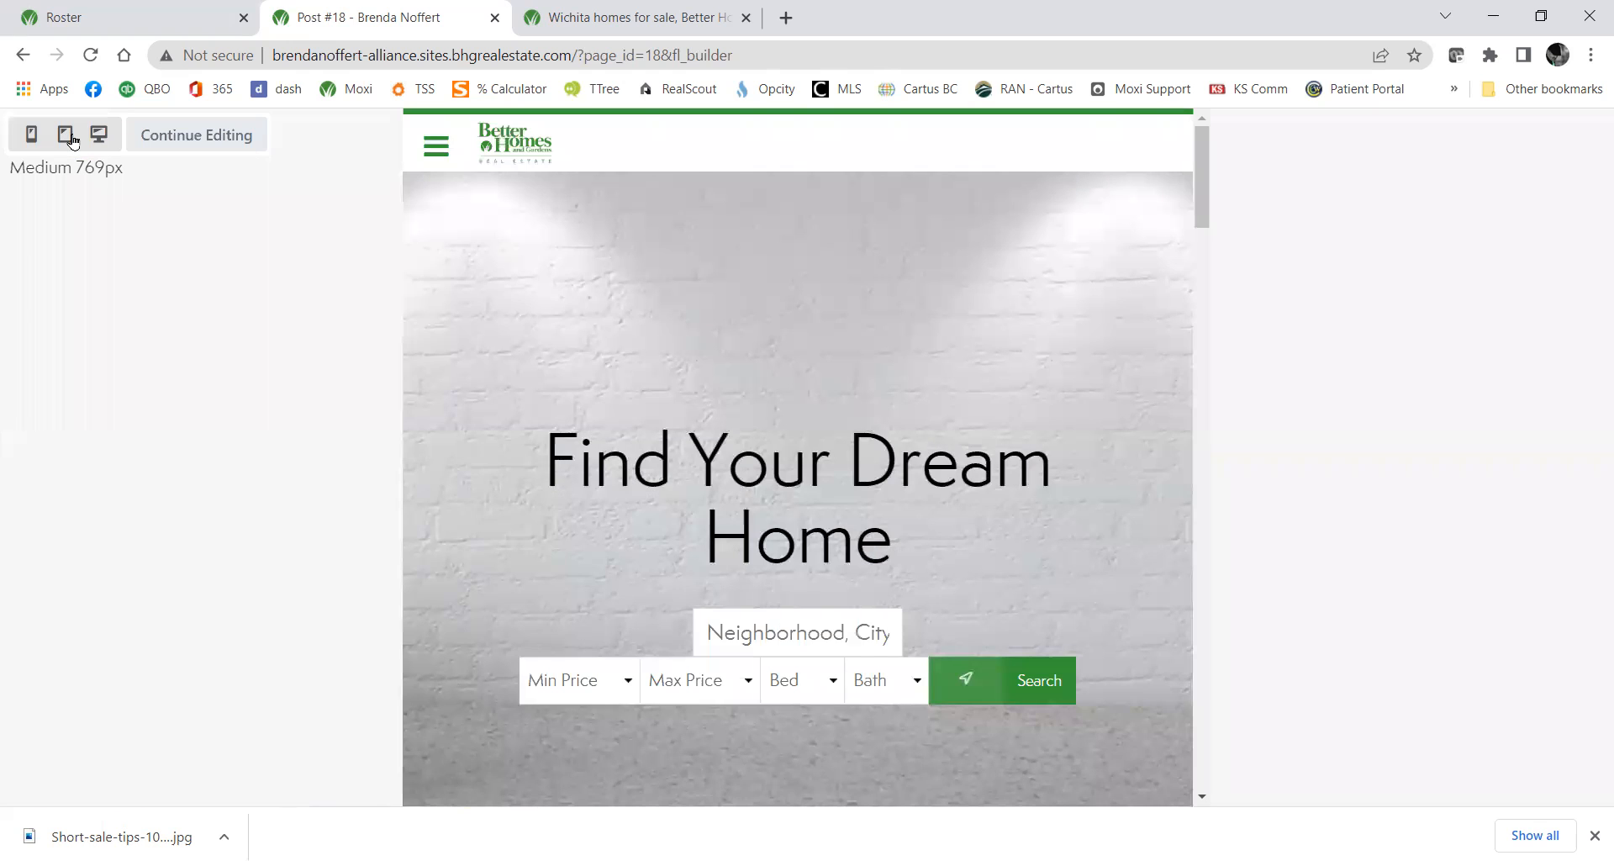
{"action": "left_click", "coordinate": [28, 139]}
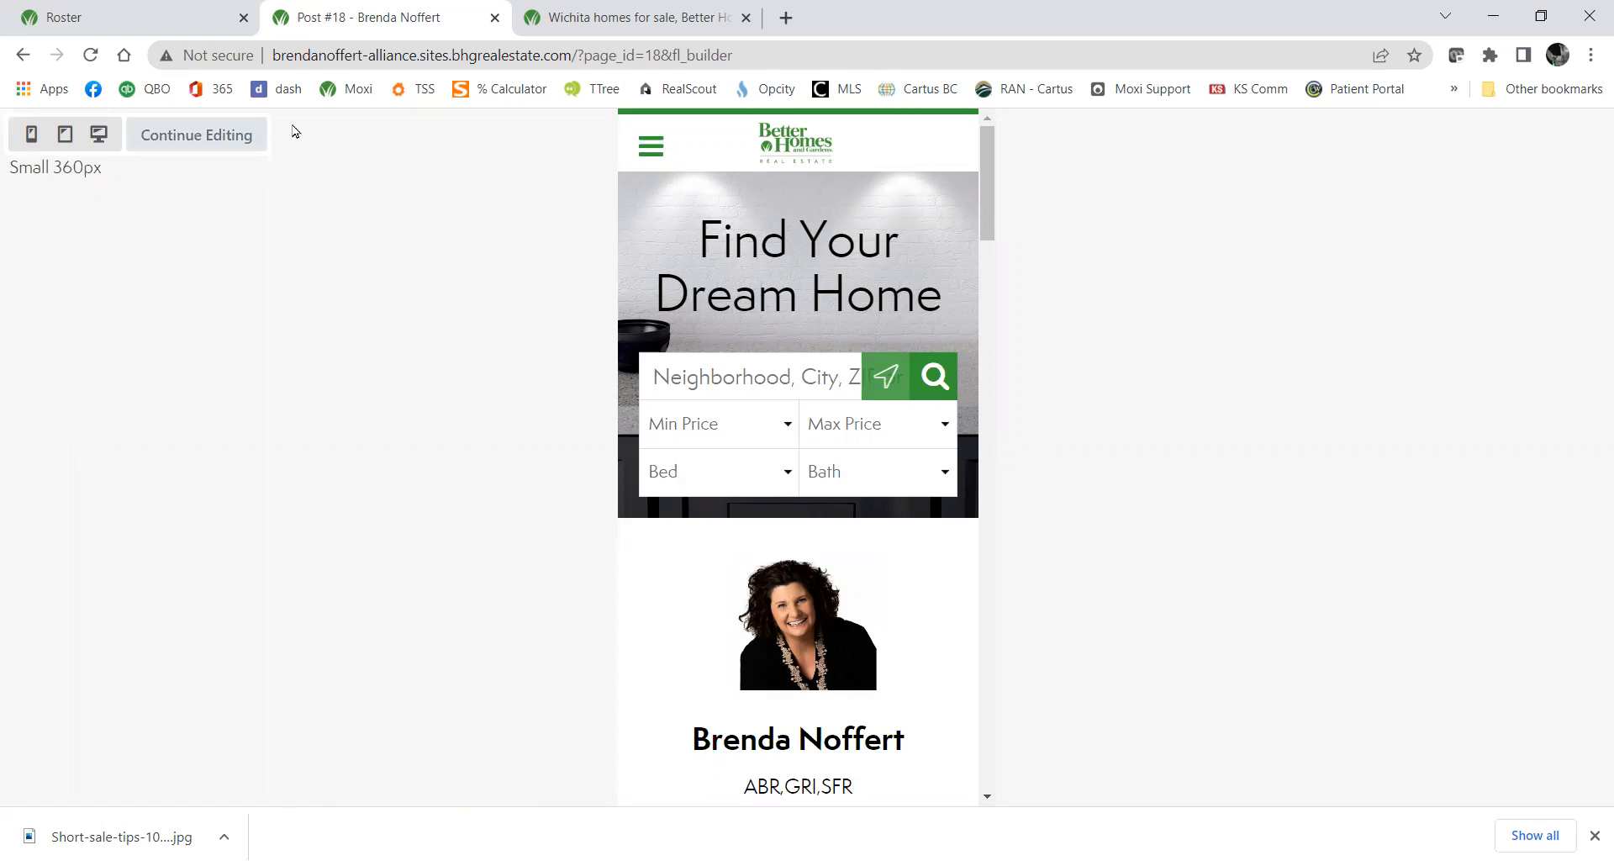
{"action": "left_click", "coordinate": [221, 140]}
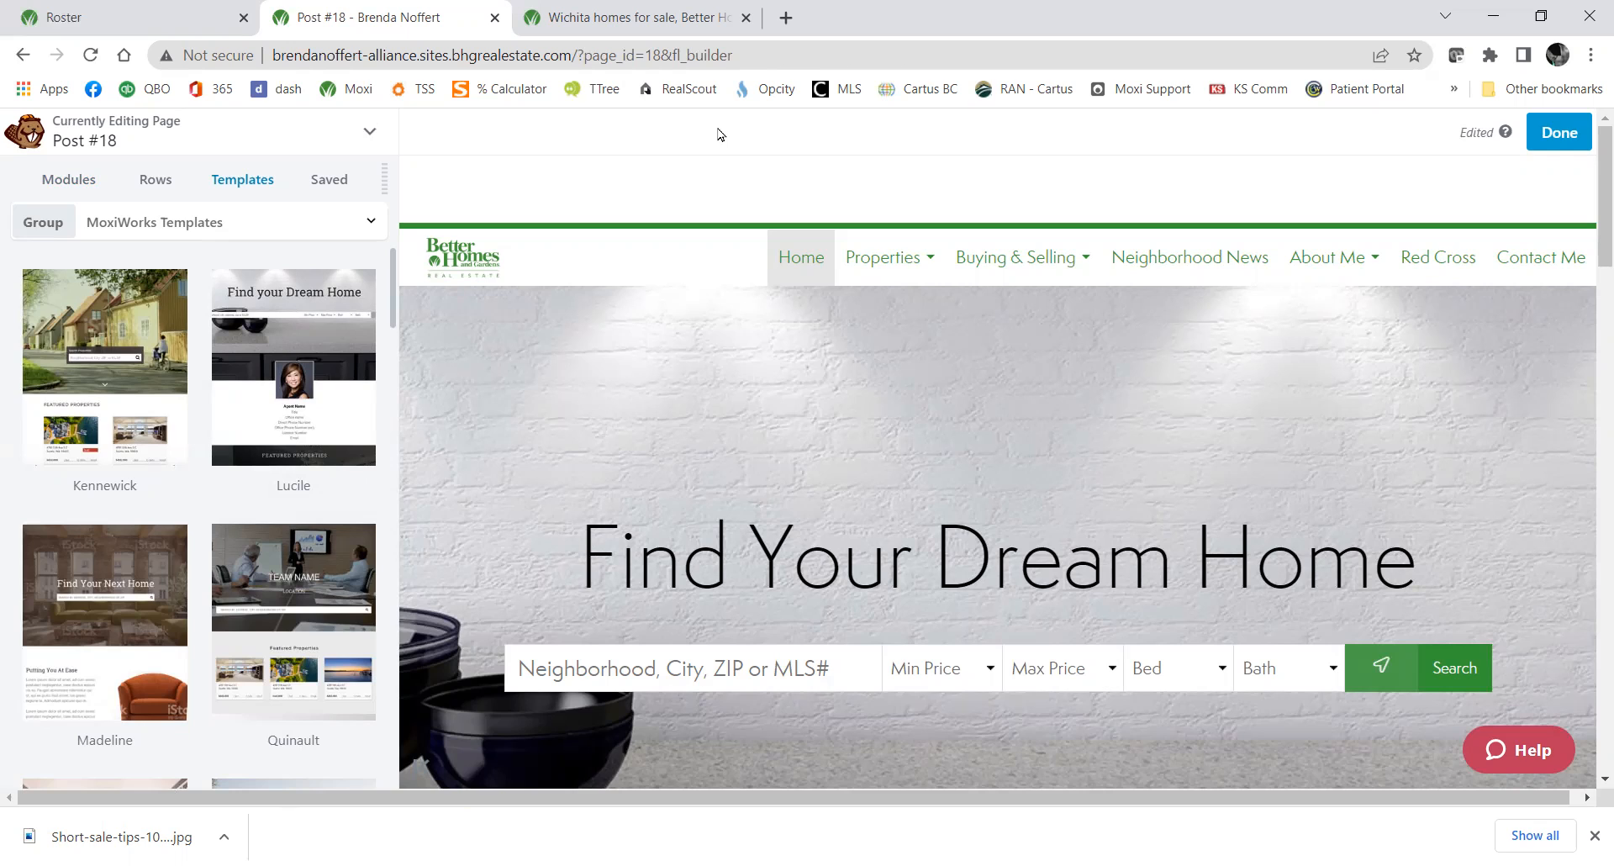
Look through the Content Pages, Brand Templates and Landing Pages template groups, and close the Post #18 page.
{"action": "left_click", "coordinate": [337, 231]}
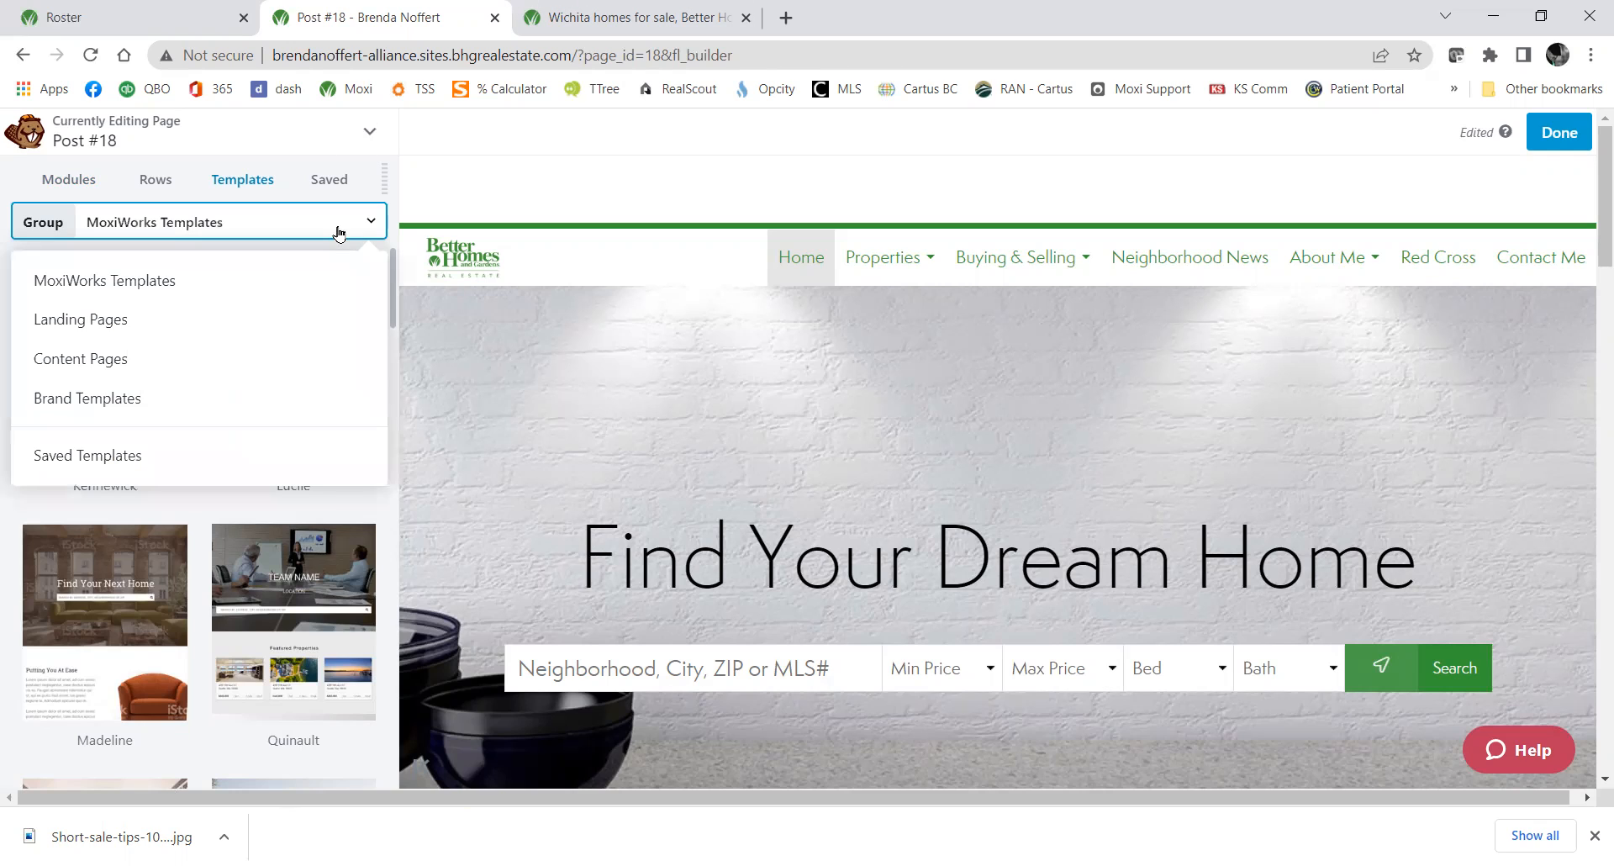
{"action": "left_click", "coordinate": [126, 359]}
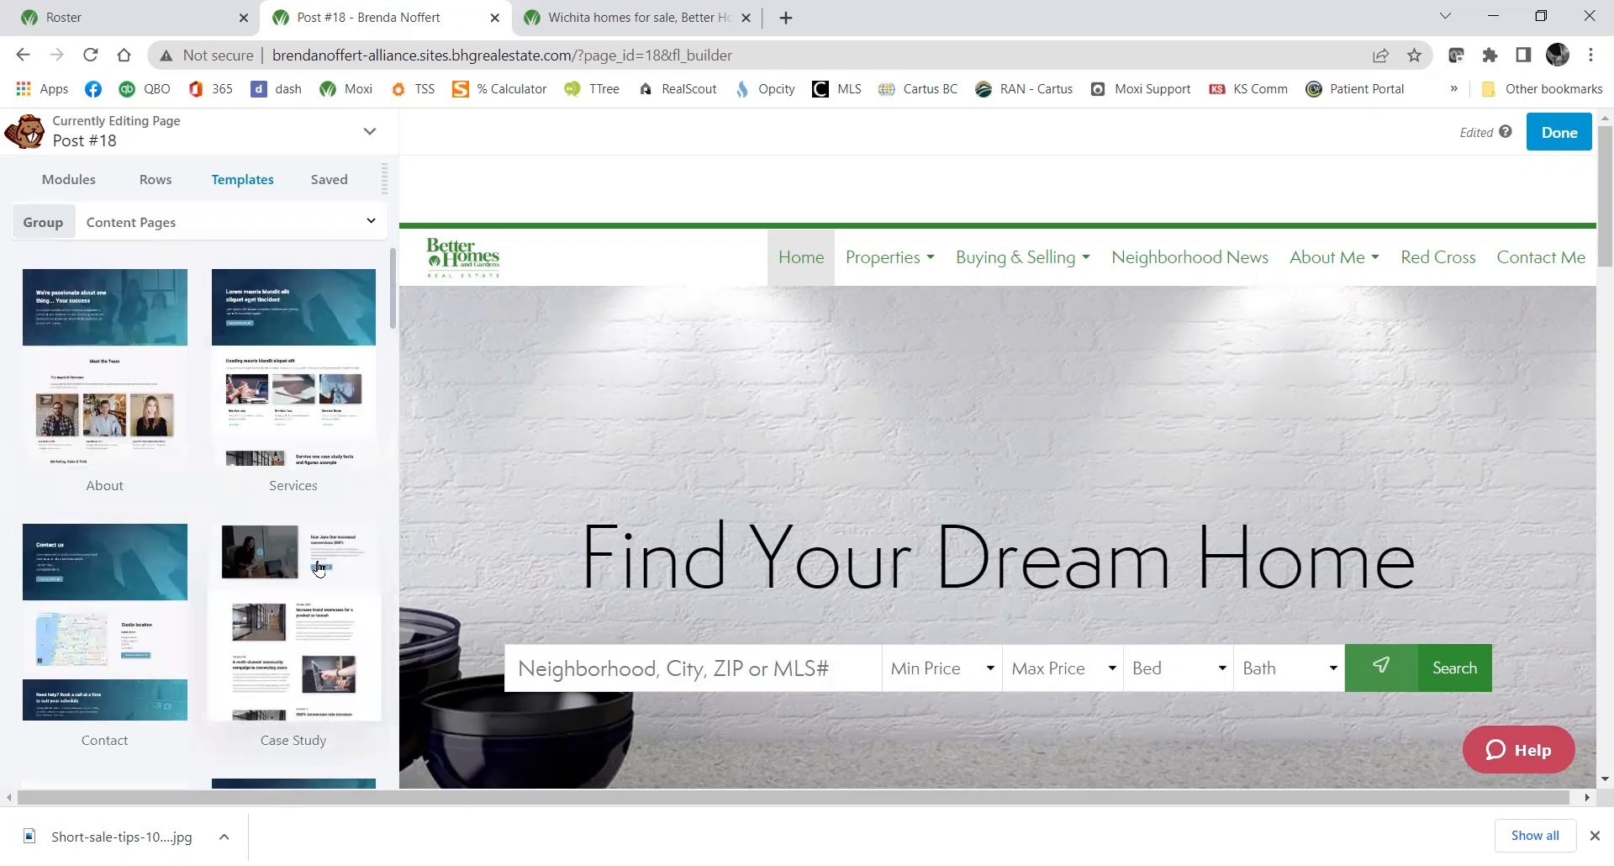
{"action": "left_click", "coordinate": [328, 226]}
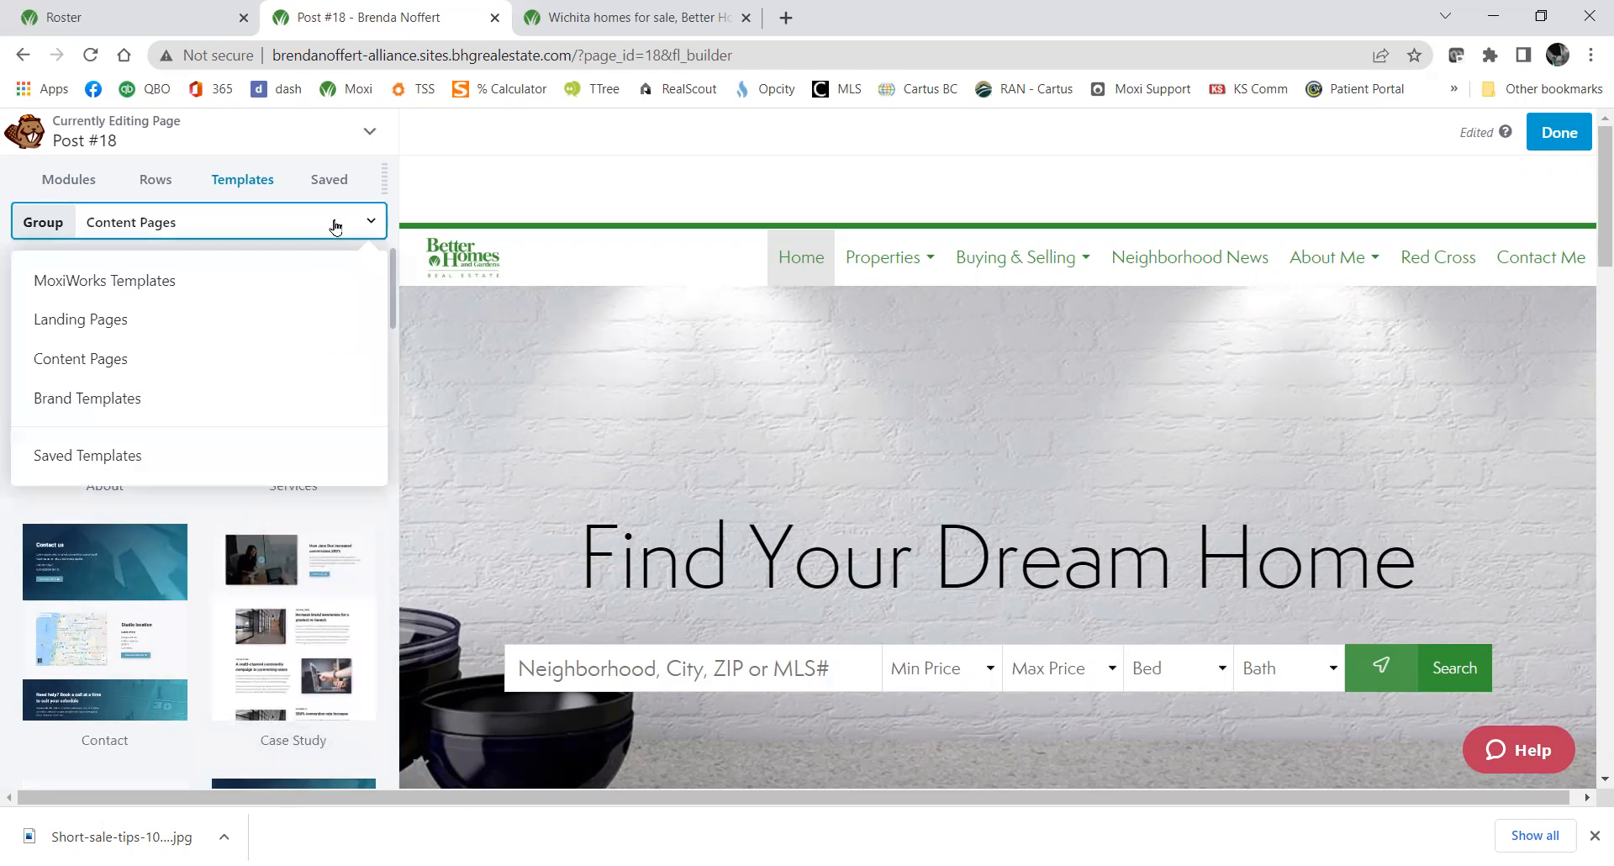
{"action": "left_click", "coordinate": [214, 401]}
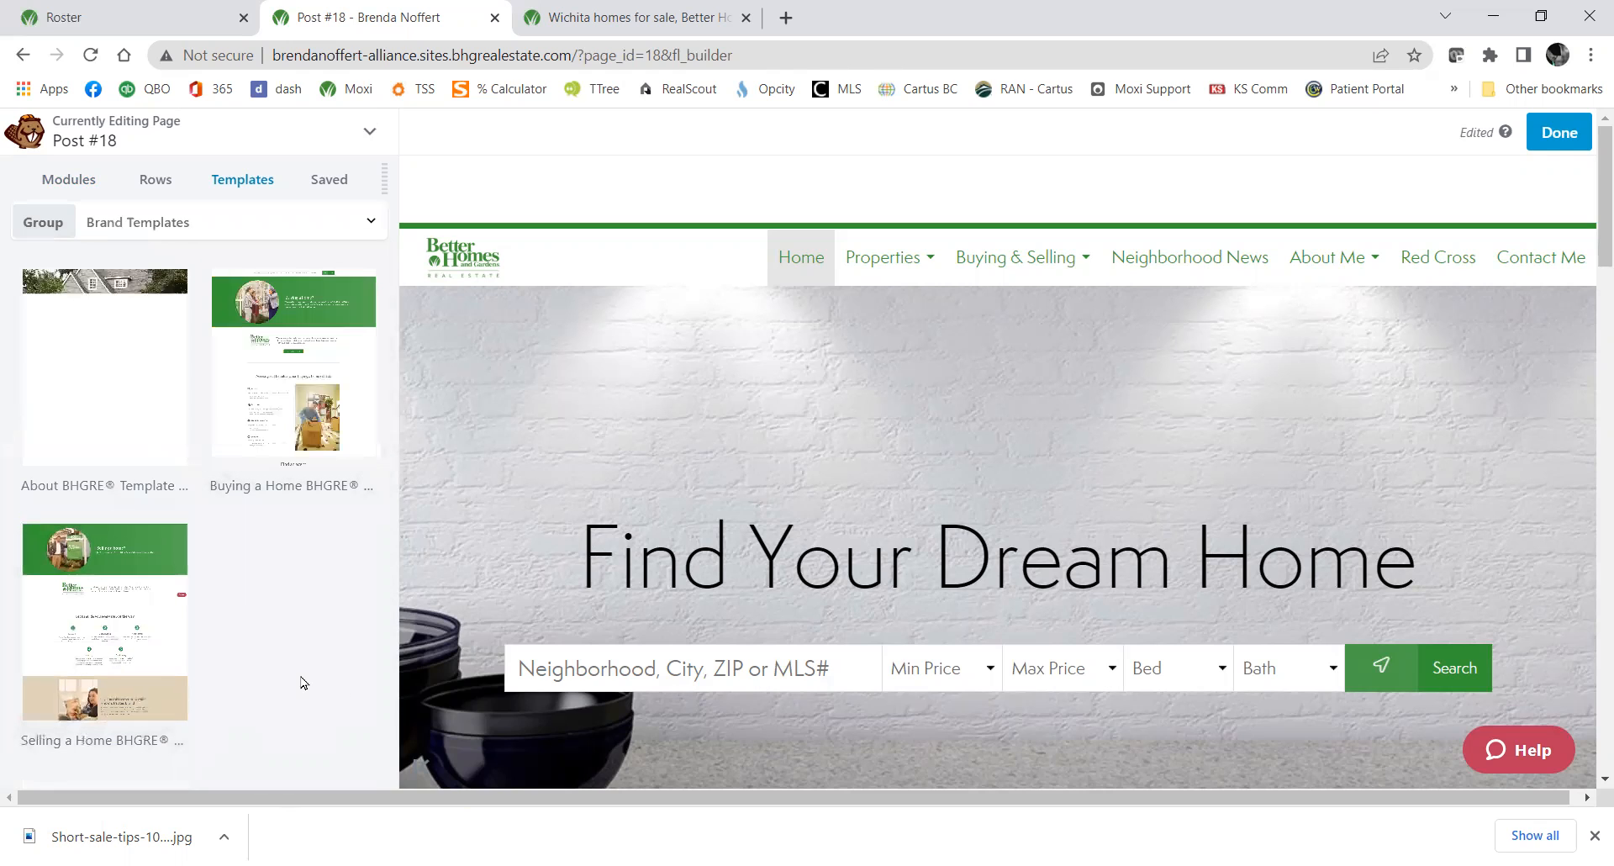
{"action": "left_click", "coordinate": [371, 225]}
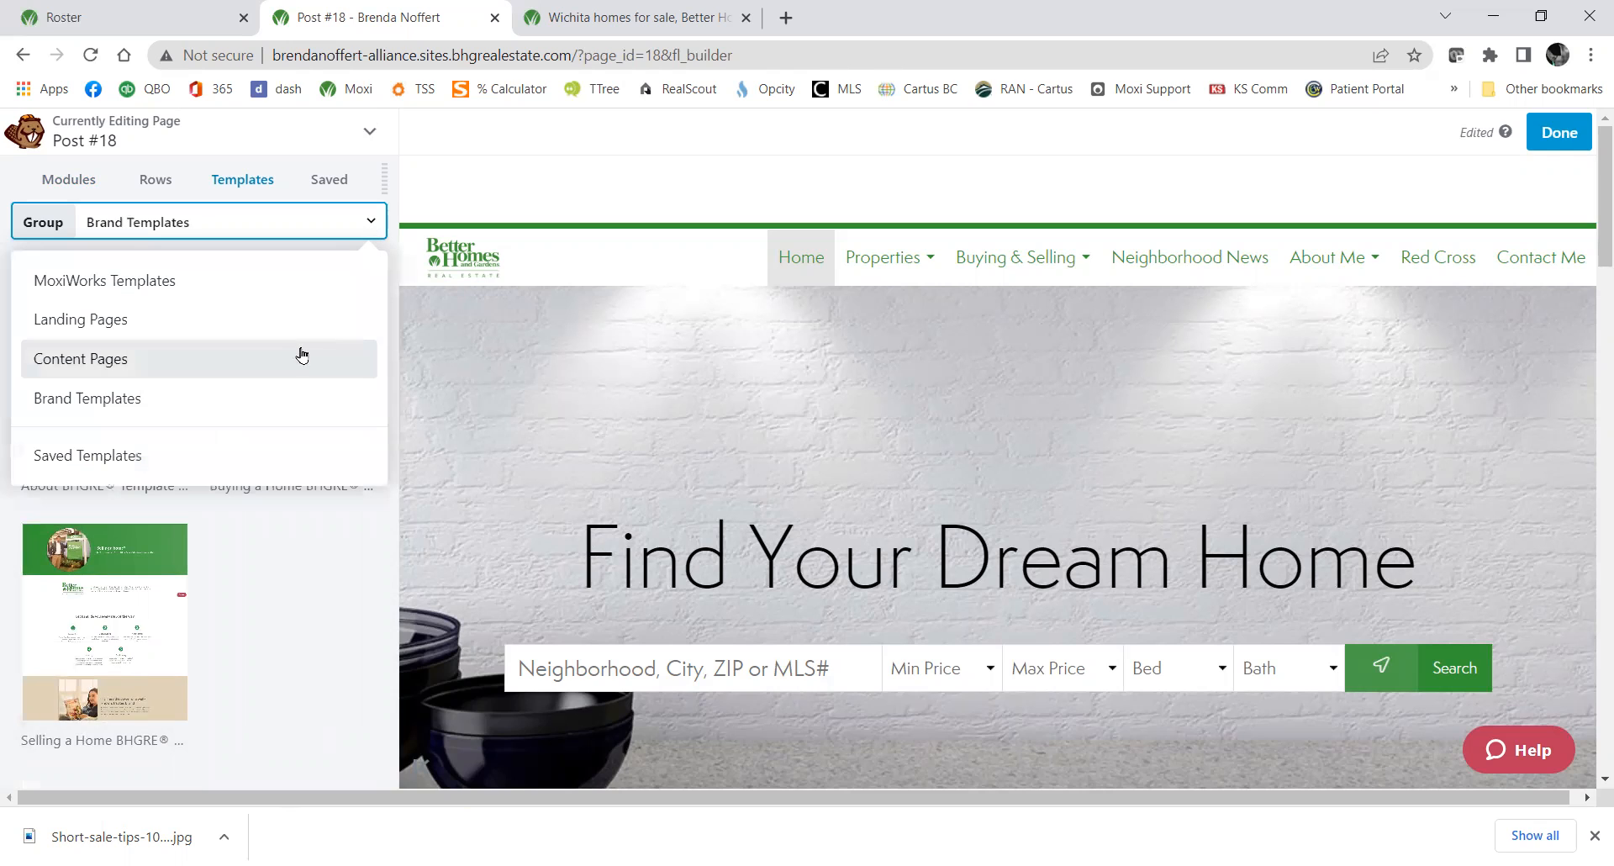
{"action": "left_click", "coordinate": [164, 319]}
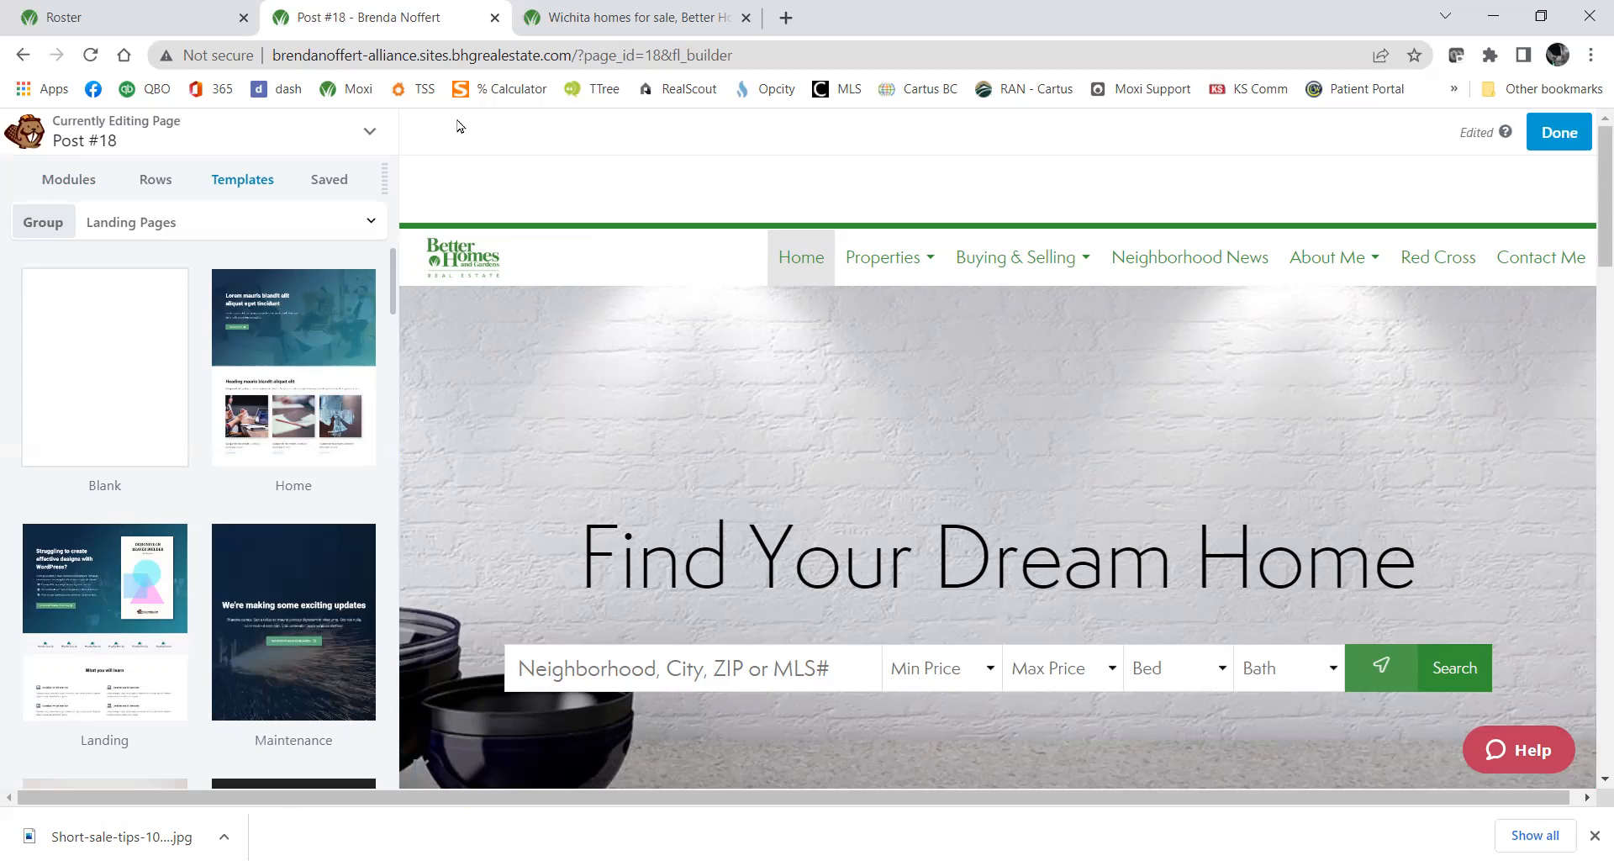
{"action": "left_click", "coordinate": [495, 19]}
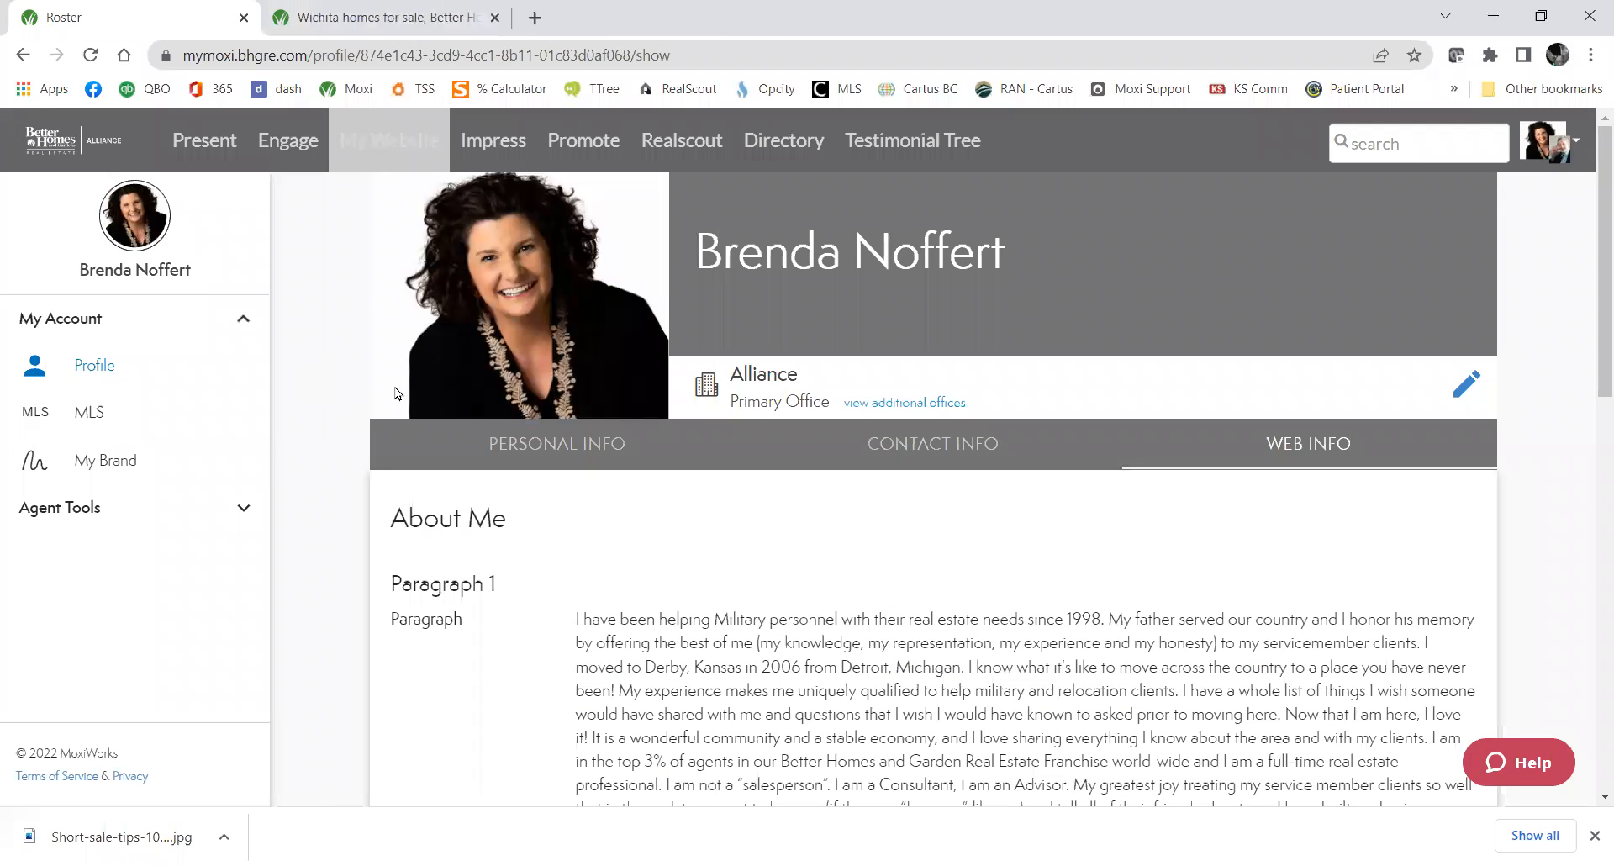